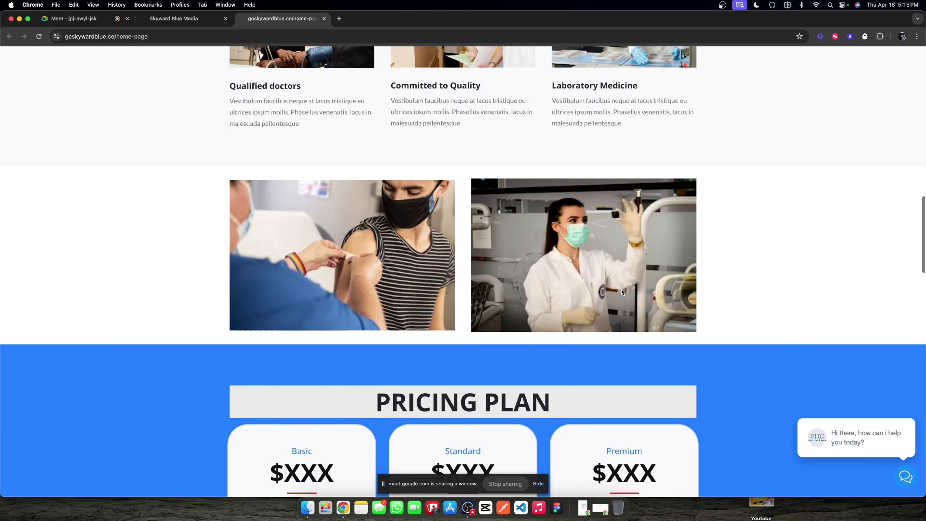
Step: Scroll the goskywardblue.co home page, try its chat bubble, then return to the Skyward Blue Media tab
scroll(587, 288, down, 11)
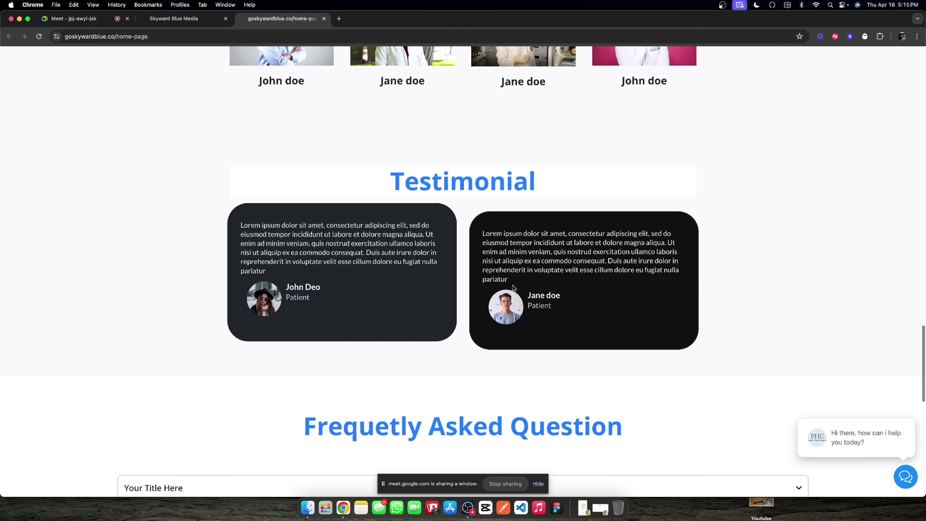
scroll(512, 284, down, 3)
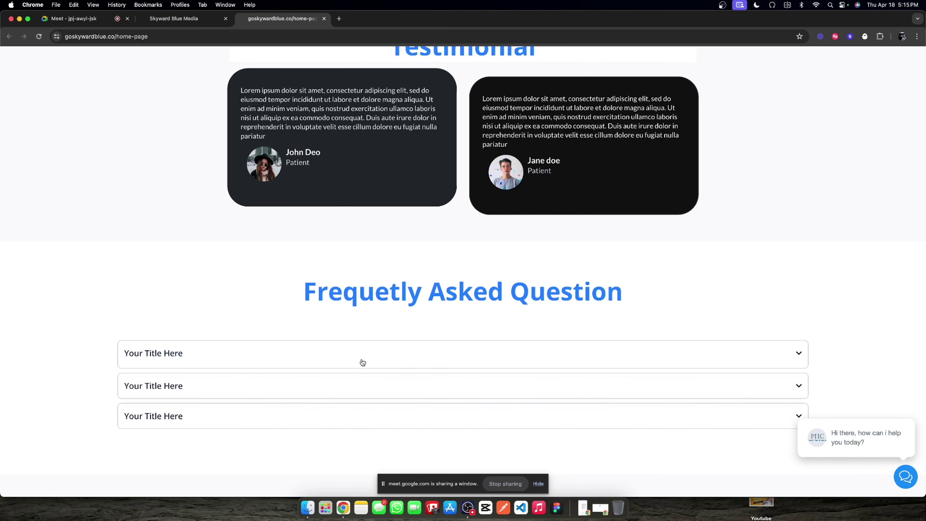
scroll(452, 346, down, 6)
click(915, 479)
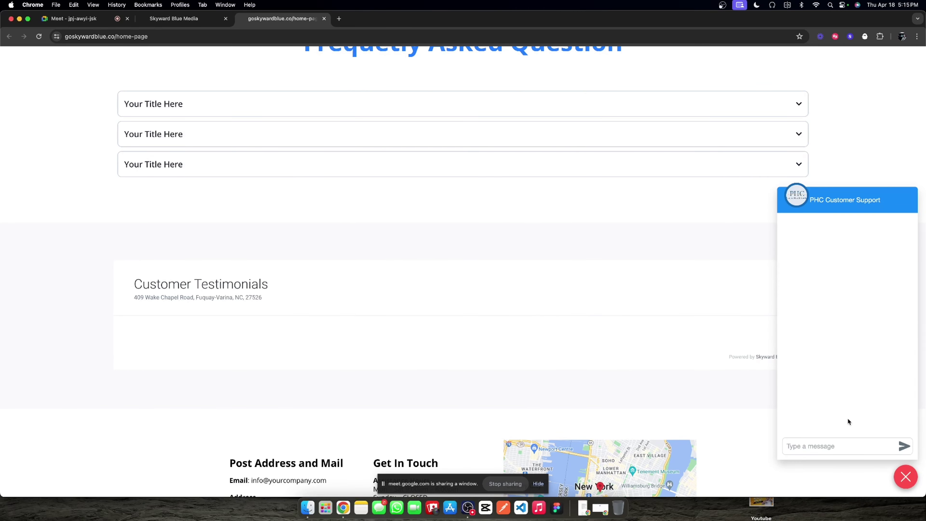
click(174, 19)
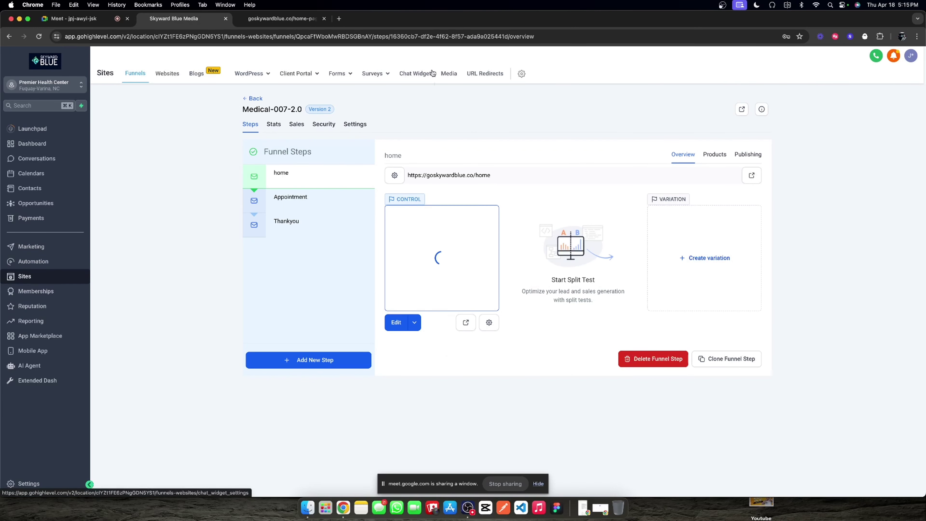
Step: Open the Chat Widget settings and expand the Chat Type, Widget window and Acknowledgement sections
click(423, 74)
scroll(365, 231, down, 3)
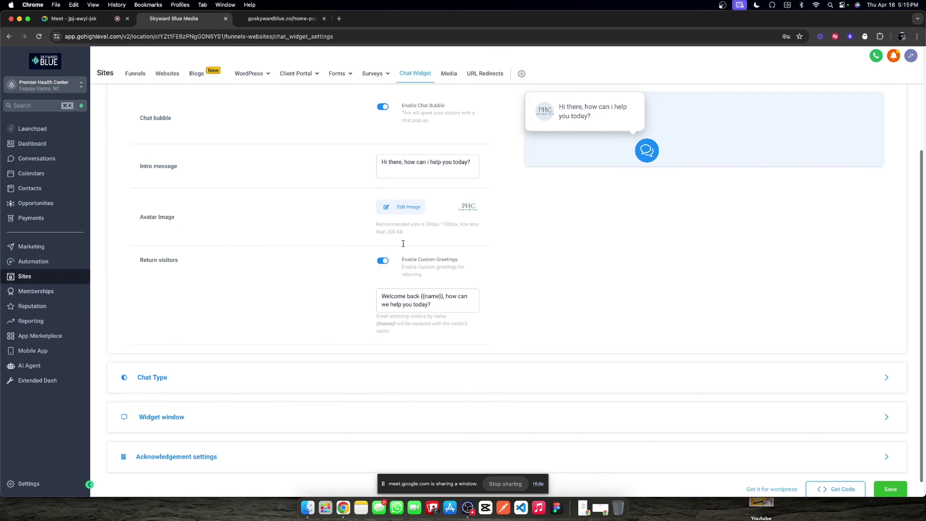
click(271, 361)
scroll(259, 381, down, 2)
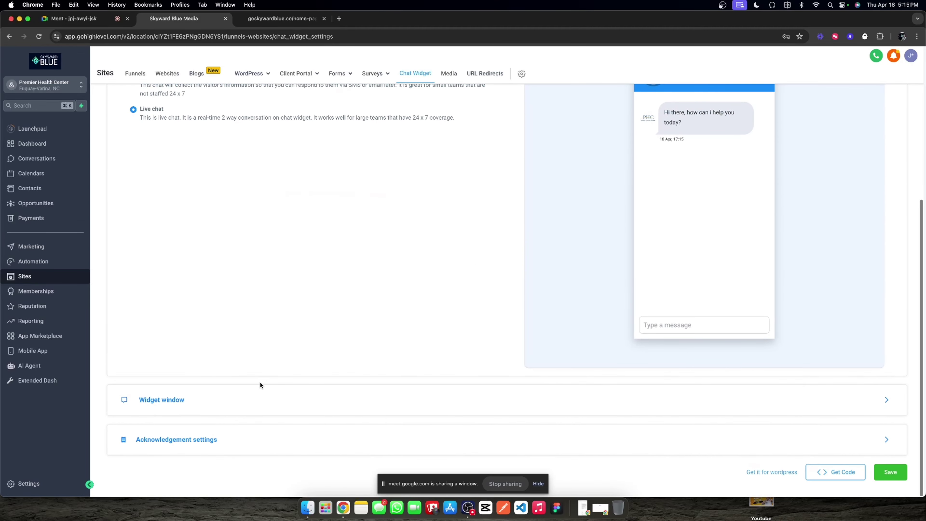
click(257, 397)
scroll(283, 330, down, 5)
scroll(284, 330, down, 3)
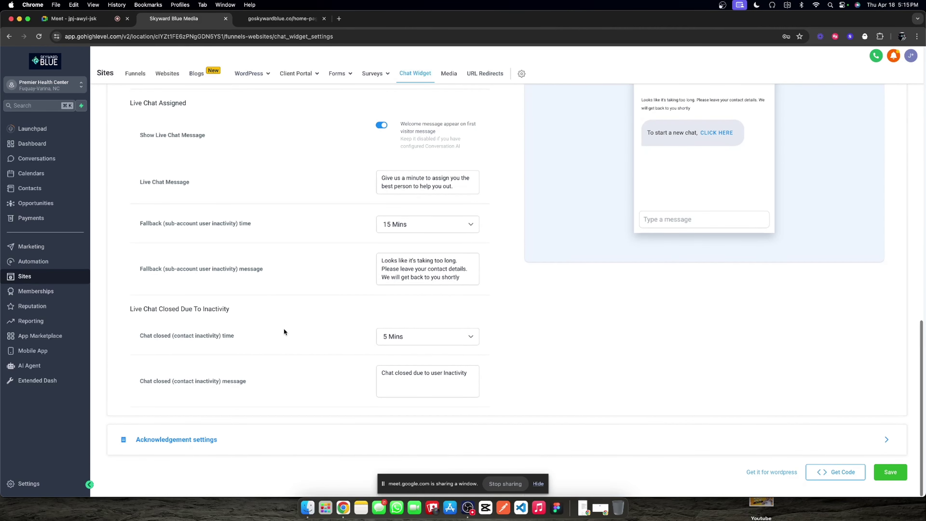
click(296, 440)
Step: Toggle the Widget window, Chat Type and Acknowledgement sections again, then expand Chat bubble
scroll(330, 296, up, 5)
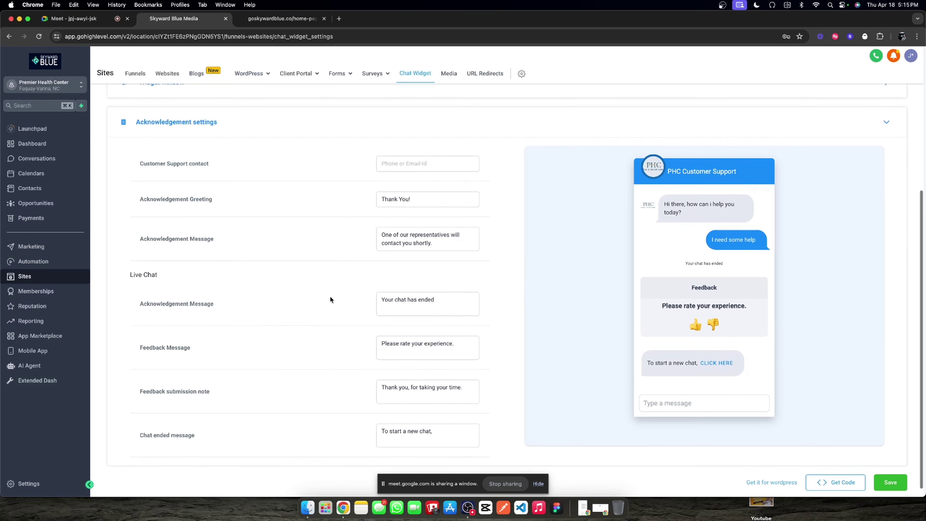
click(273, 225)
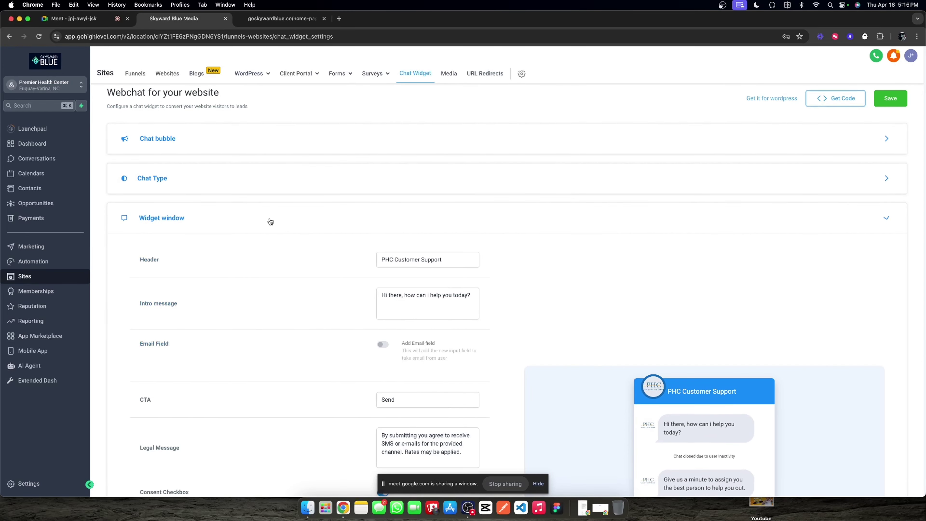
click(293, 185)
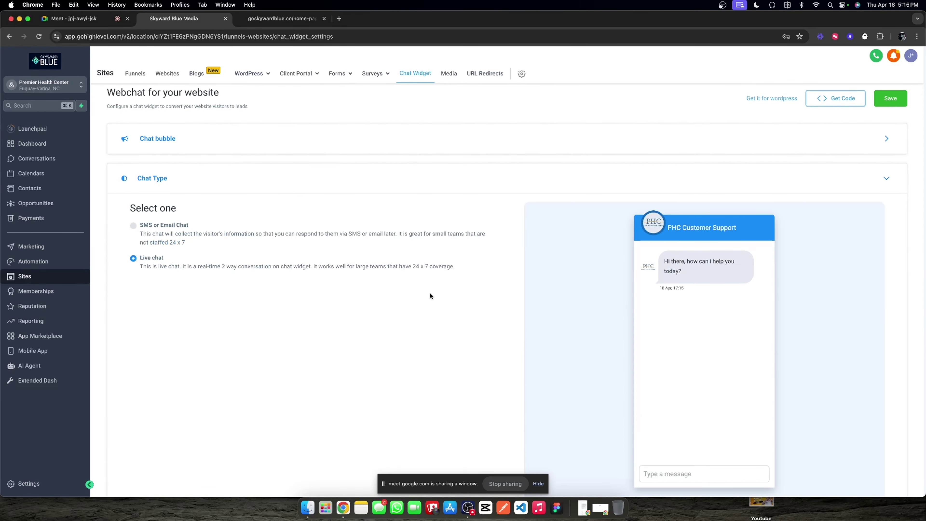
scroll(426, 302, down, 4)
click(335, 439)
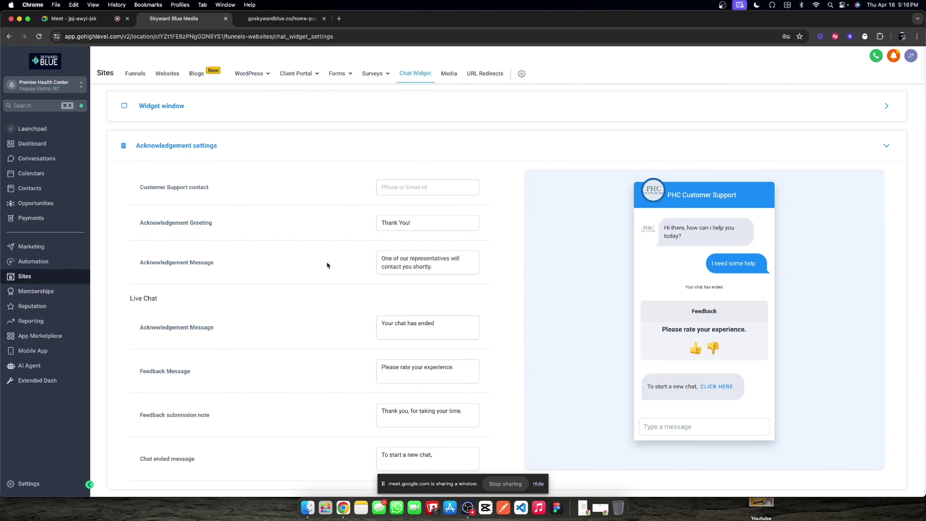
click(255, 112)
scroll(292, 223, up, 4)
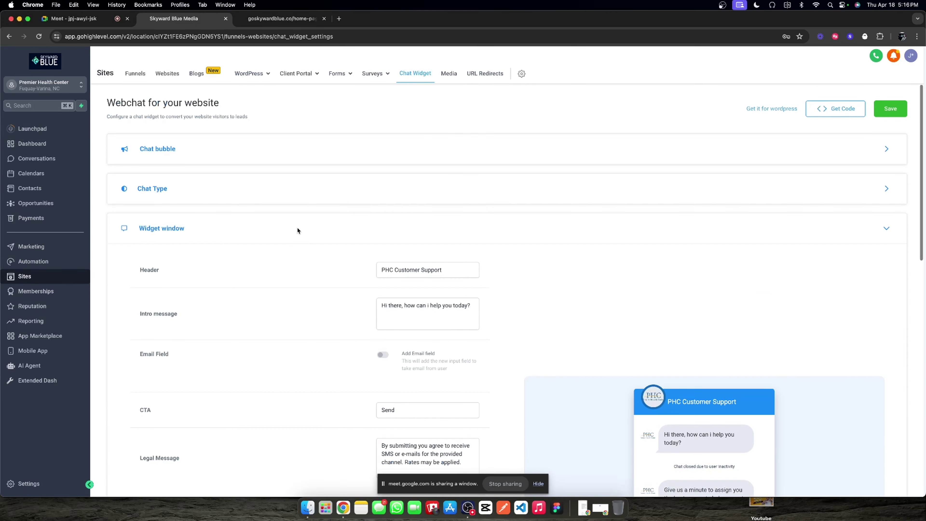
click(246, 182)
click(254, 156)
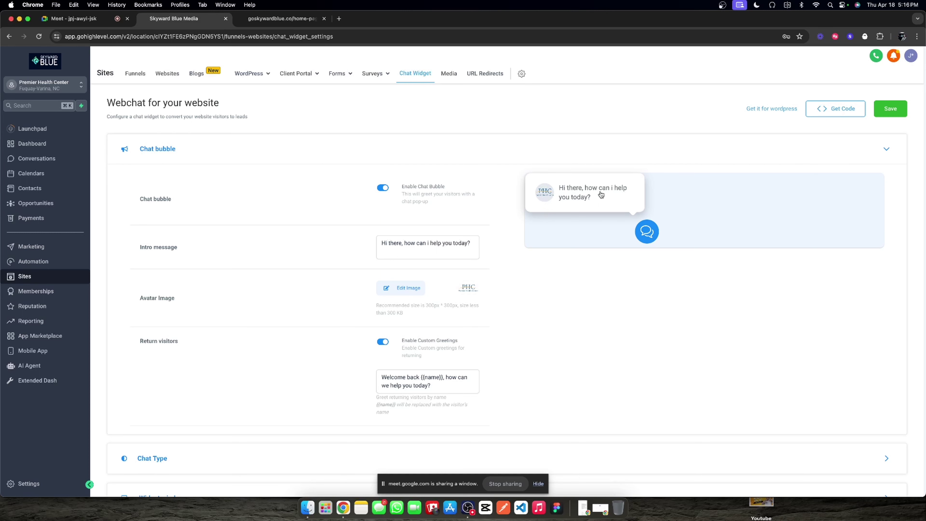
Step: Review the Chat bubble's intro message, avatar image and return-visitor greeting
scroll(245, 256, down, 1)
scroll(188, 279, down, 3)
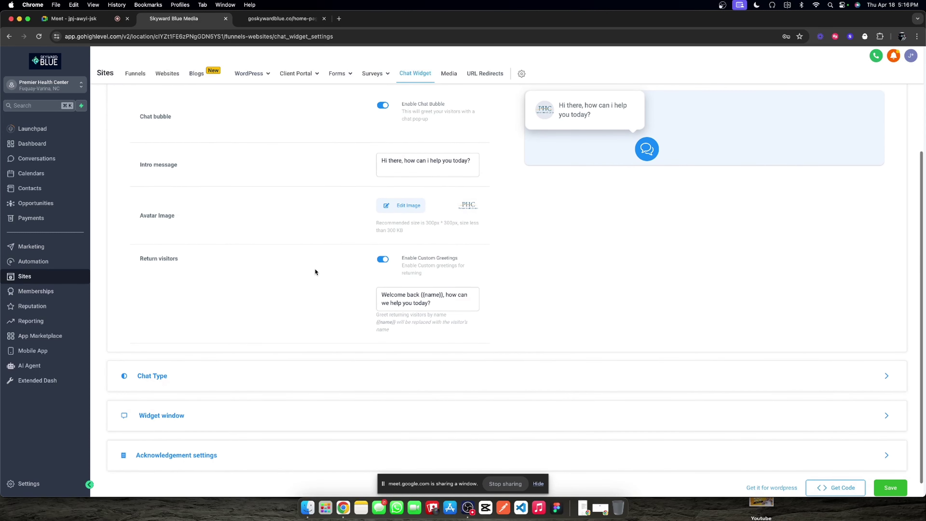
scroll(397, 274, up, 3)
scroll(196, 266, down, 4)
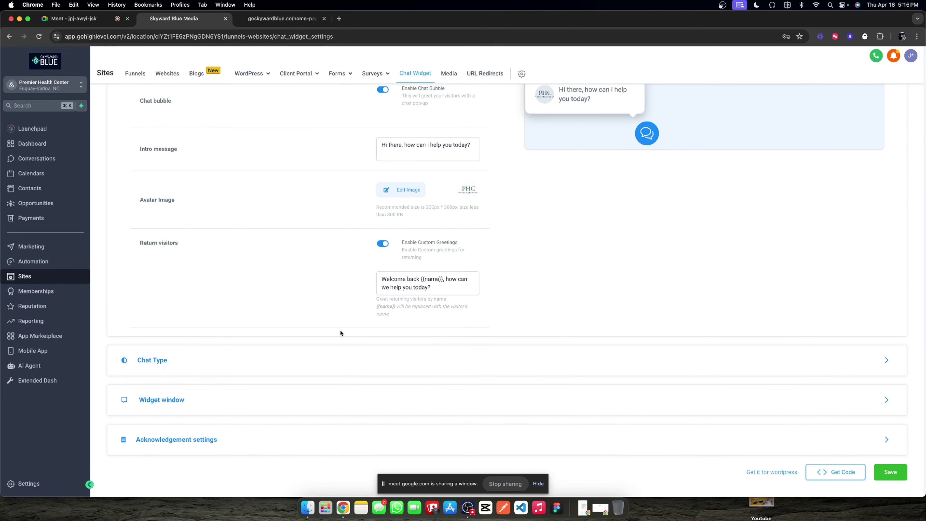
scroll(324, 324, up, 2)
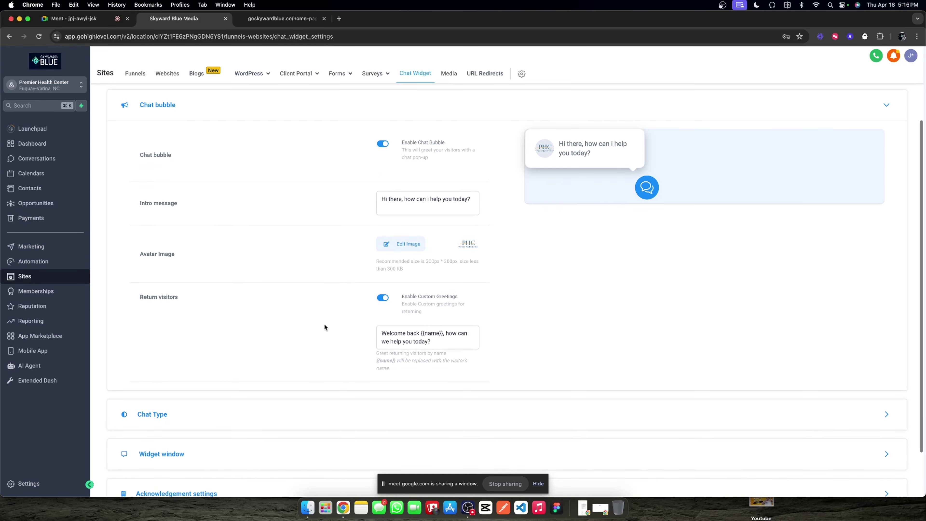
scroll(324, 327, down, 2)
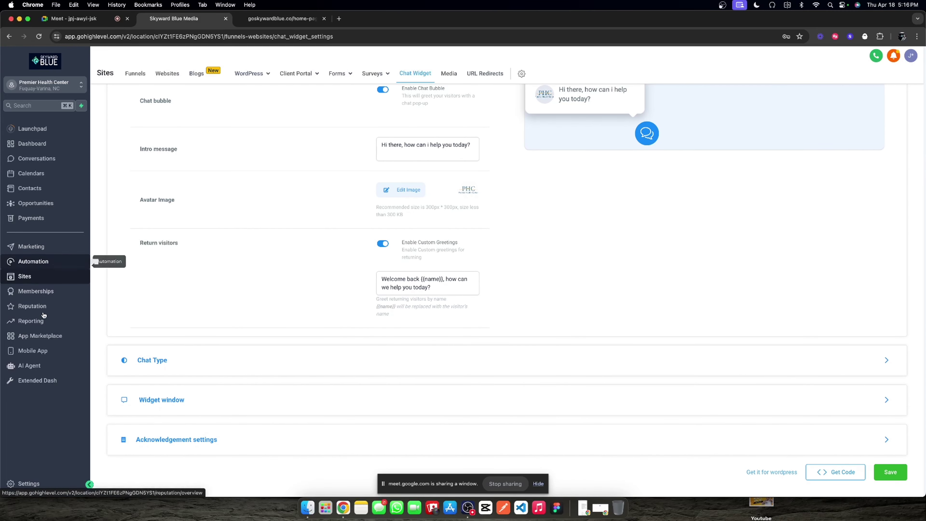
Step: Open AI Agent Assistants and look through the Customer Support assistant's settings
click(44, 370)
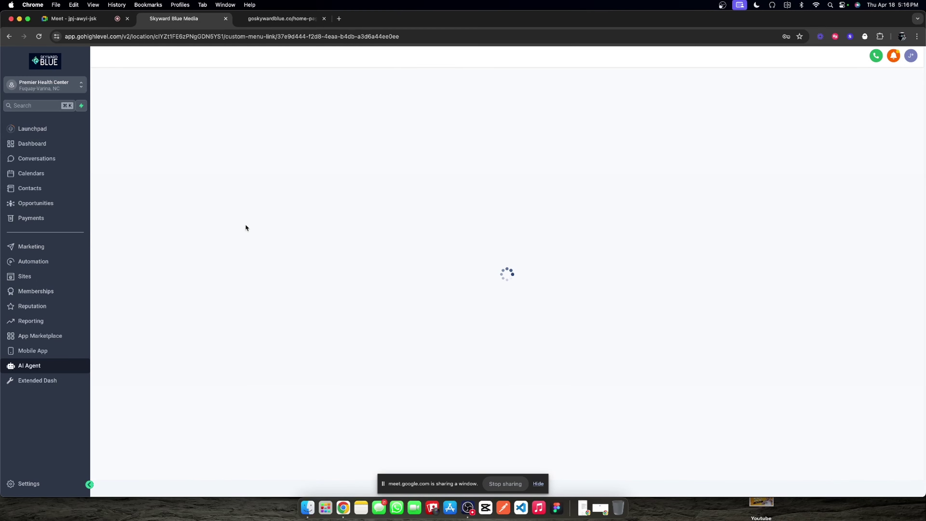
click(237, 21)
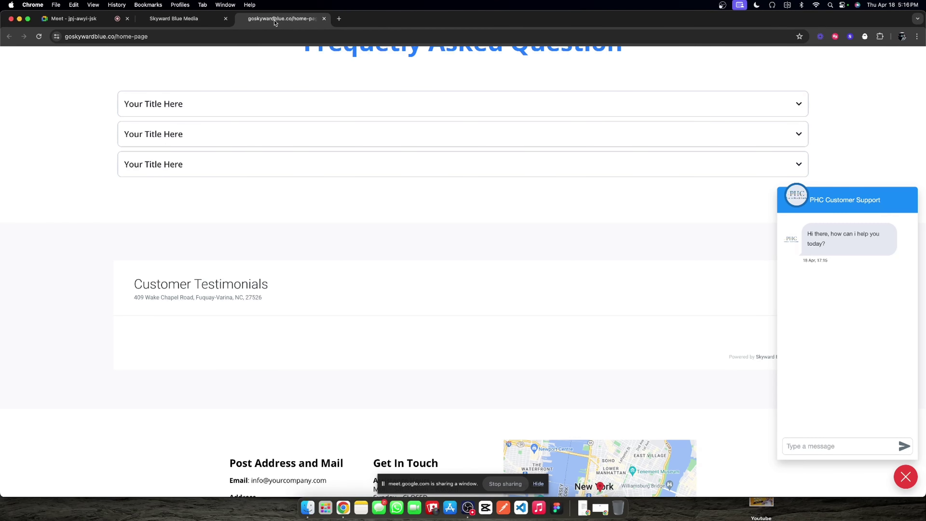
click(192, 20)
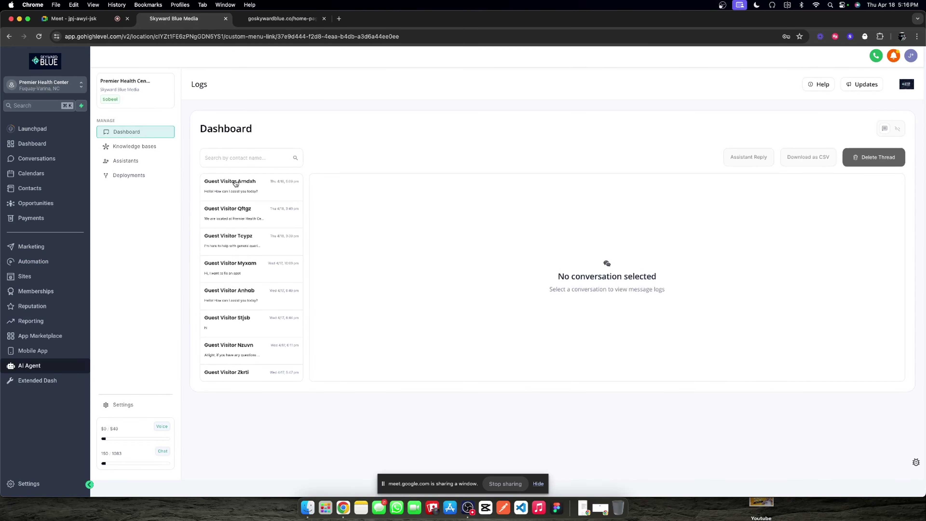
click(144, 159)
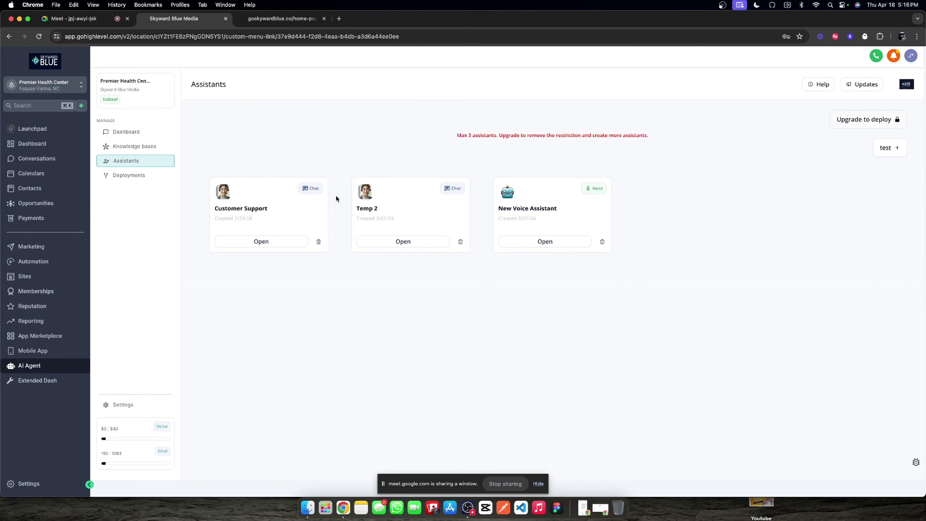
click(279, 247)
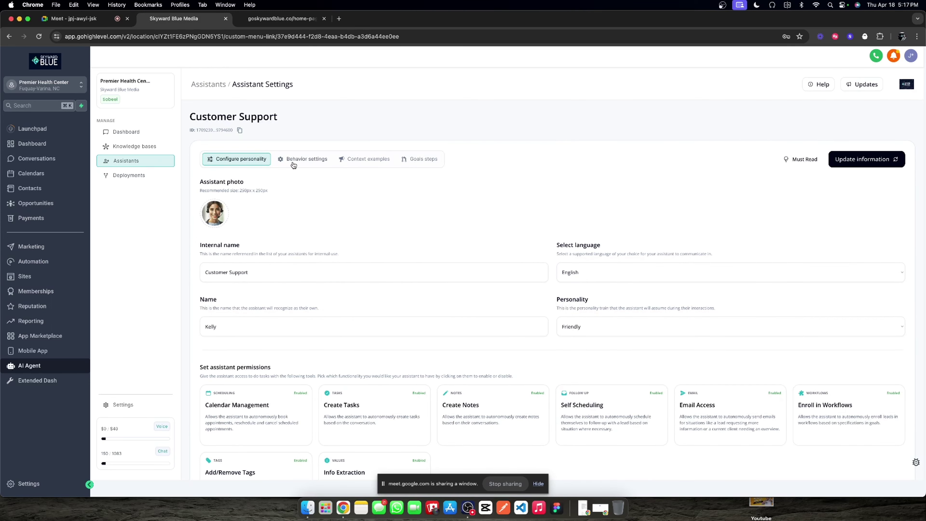
click(293, 165)
click(236, 159)
click(215, 88)
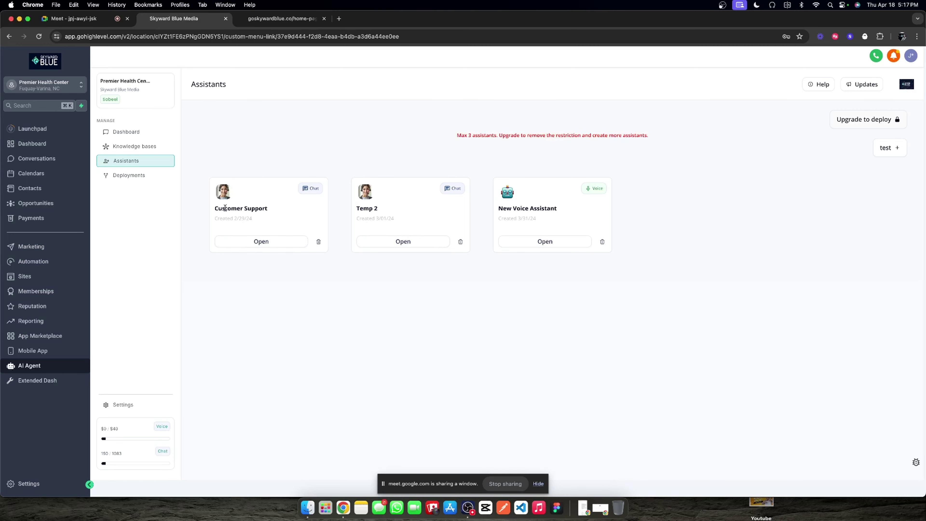
Step: Open the Temp 2 assistant's settings from the assistants list
triple_click(232, 209)
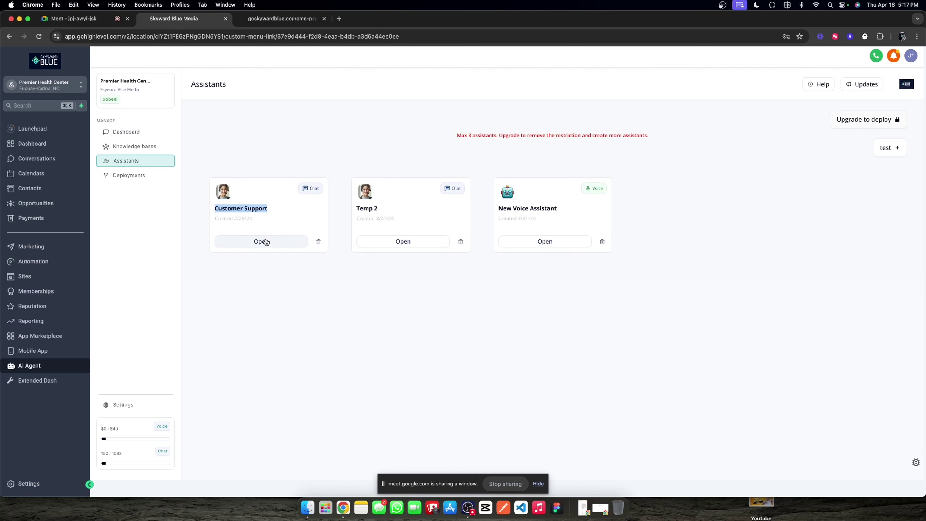
click(272, 208)
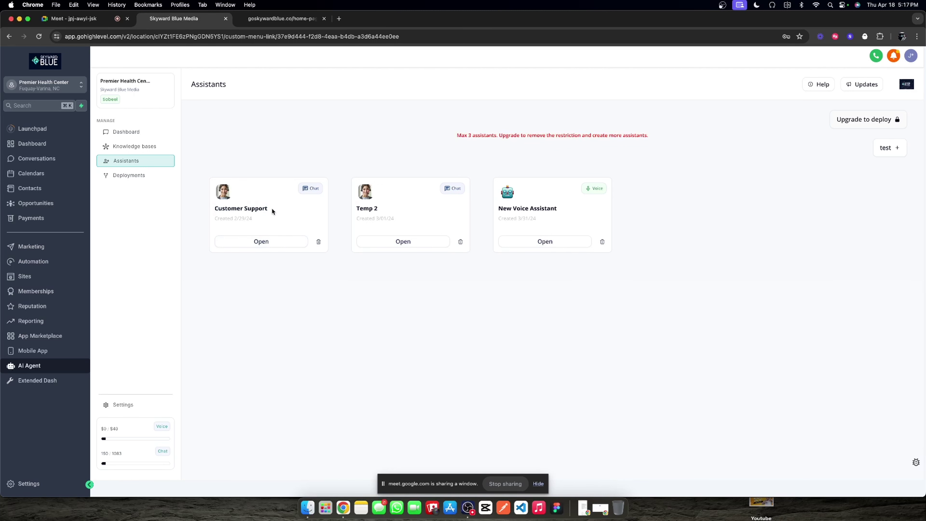
double_click(368, 210)
click(388, 242)
Step: Change Temp 2's message queuing from 12 to 1 second and save the behavior settings
click(277, 164)
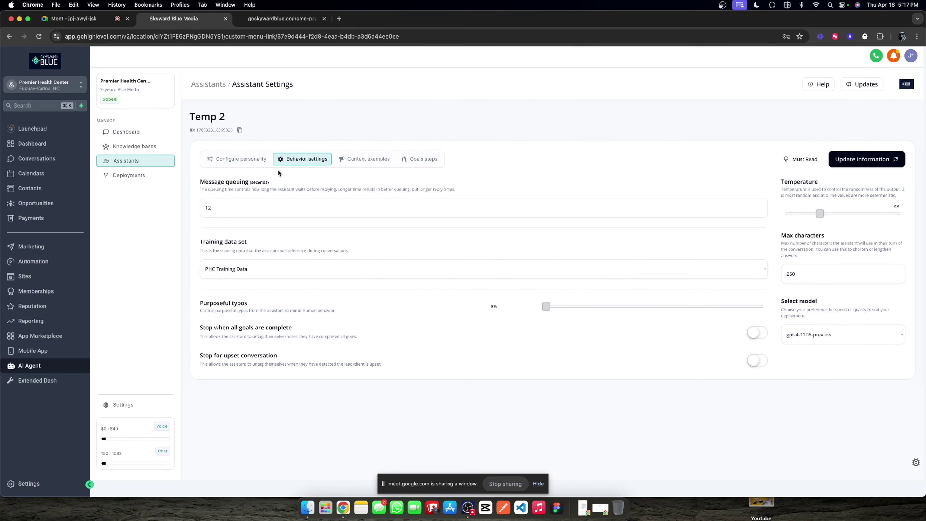
double_click(238, 201)
click(517, 167)
click(863, 159)
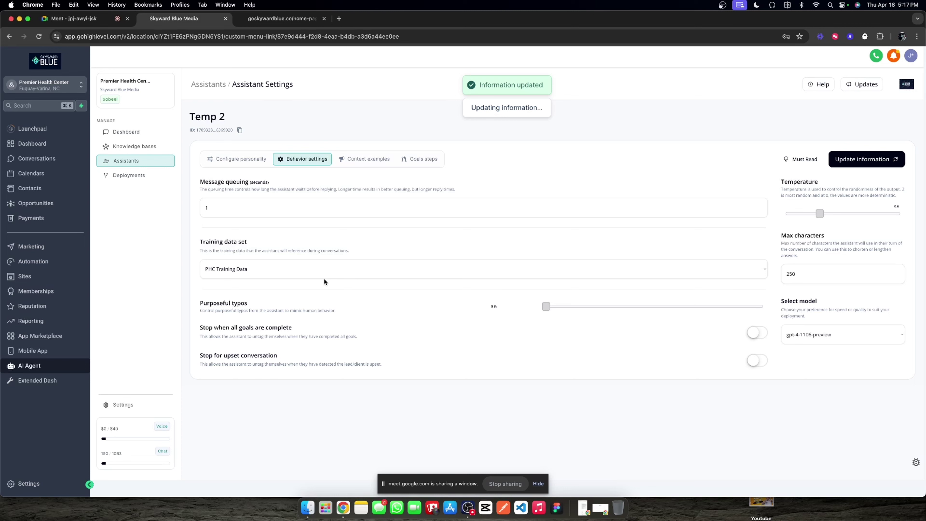
click(223, 207)
click(230, 243)
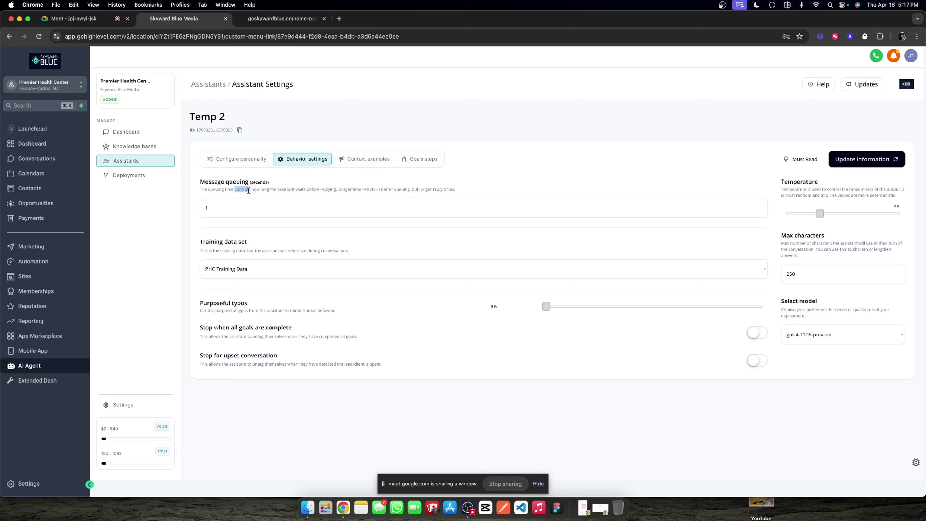
triple_click(248, 190)
click(849, 159)
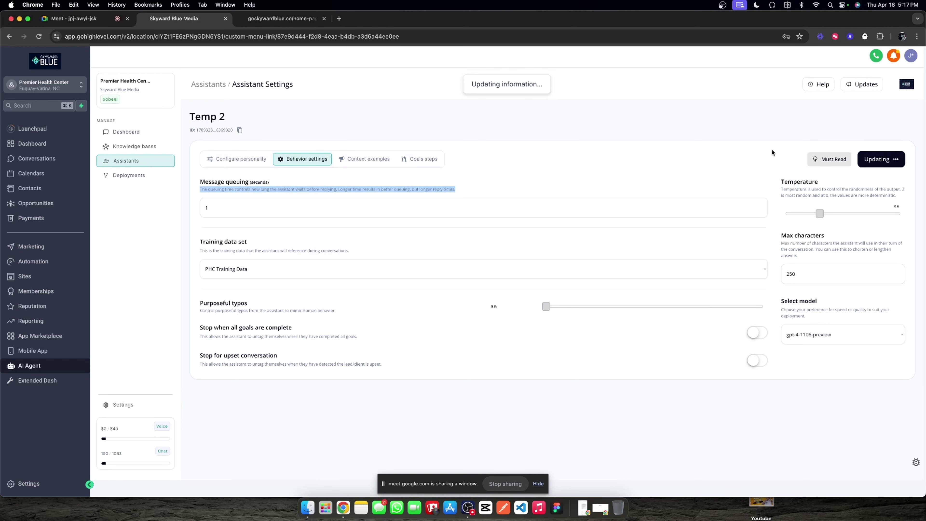
Step: Check the goskywardblue.co FAQ page, then lower temperature from 0.6 to 0.3 and save
click(328, 187)
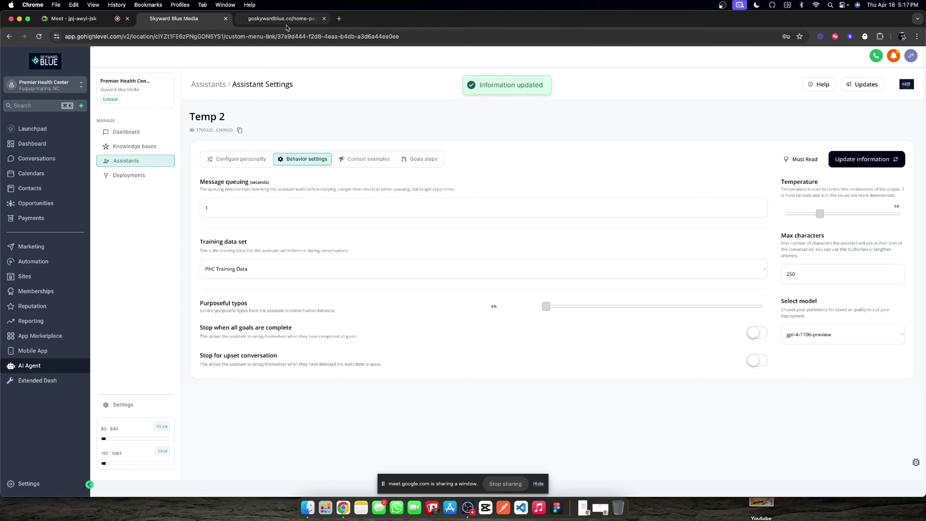
double_click(215, 180)
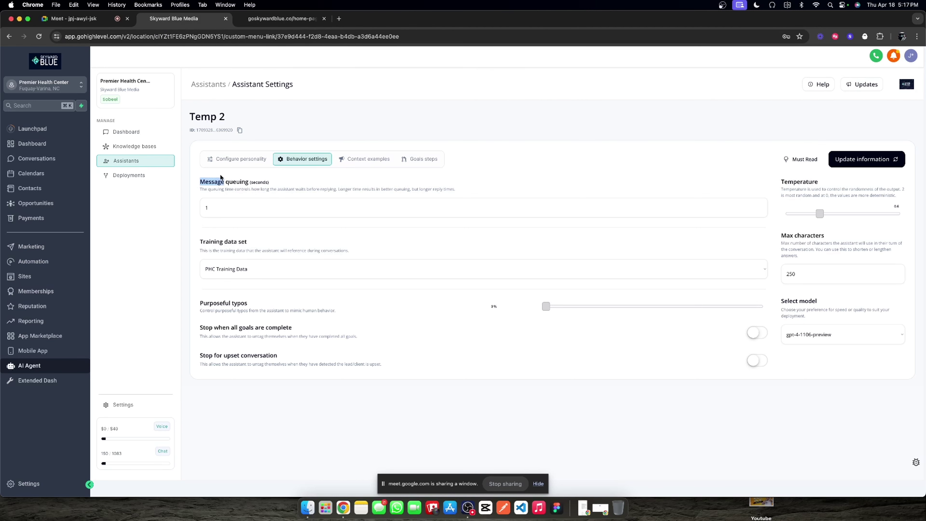
click(274, 19)
click(174, 18)
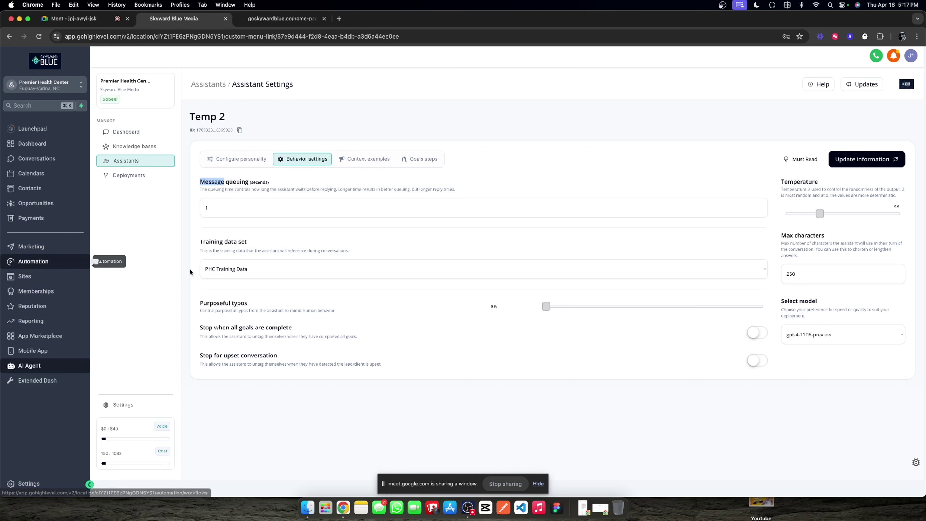
click(243, 204)
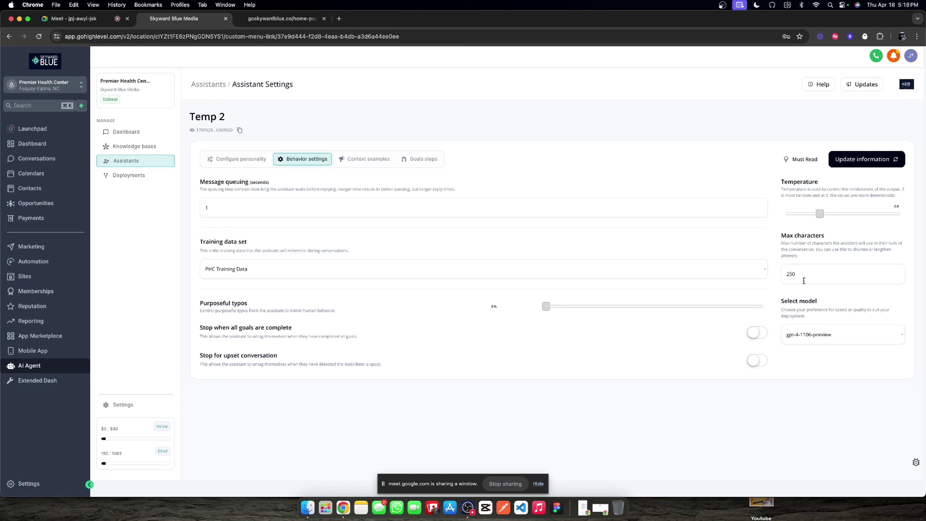
drag(819, 214, 802, 214)
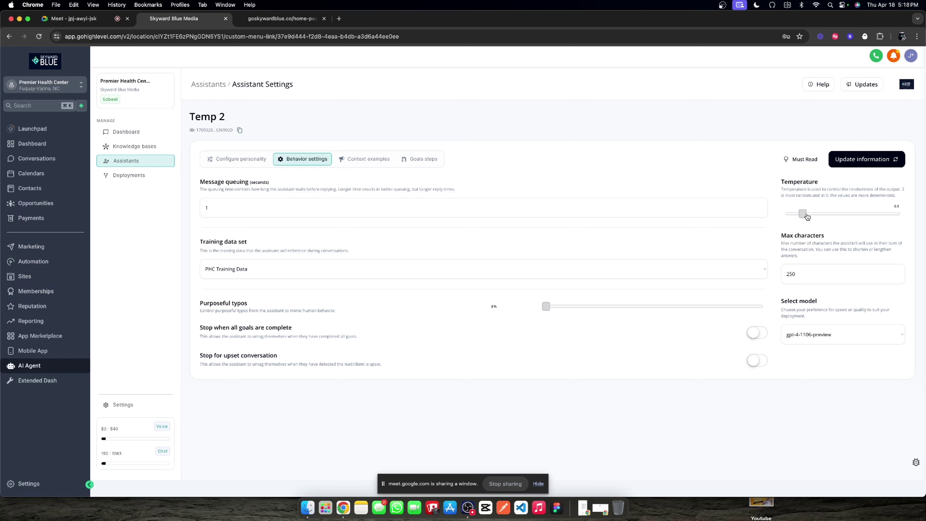
click(880, 160)
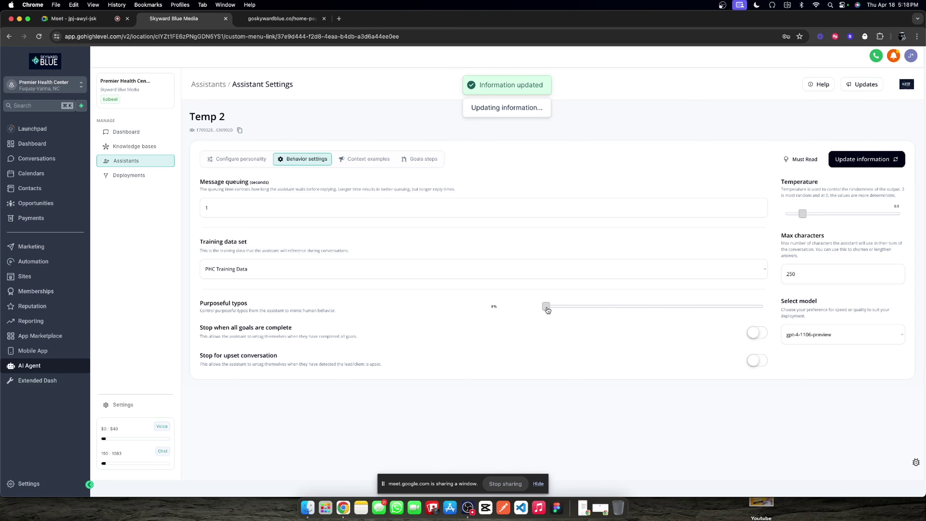
Step: Keep Temp 2's personality as Friendly, then move through behavior and context examples to Goals steps
click(229, 163)
click(610, 326)
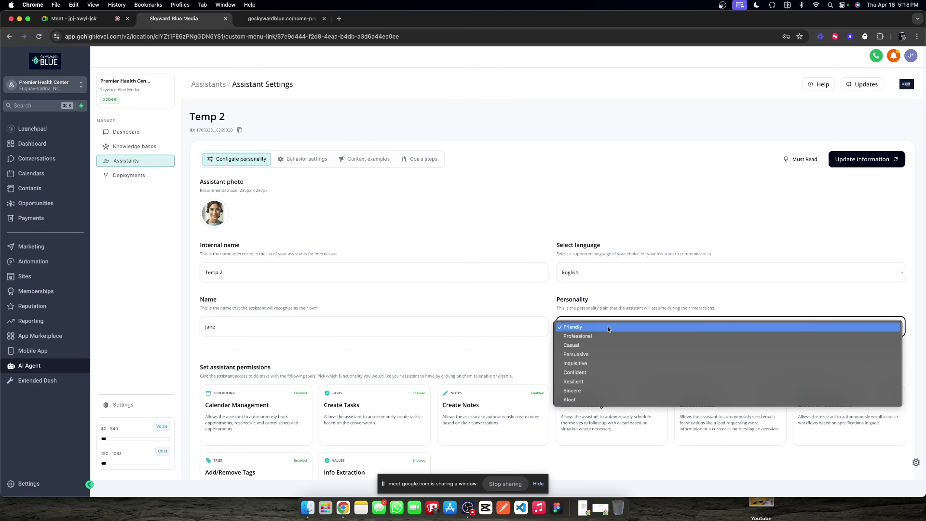
click(608, 326)
scroll(281, 272, down, 2)
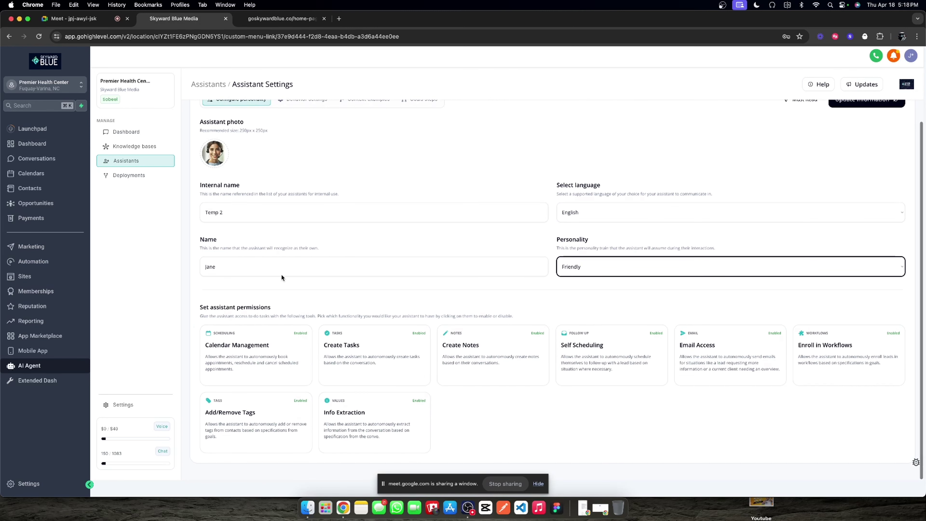
scroll(281, 275, up, 2)
click(306, 158)
click(360, 159)
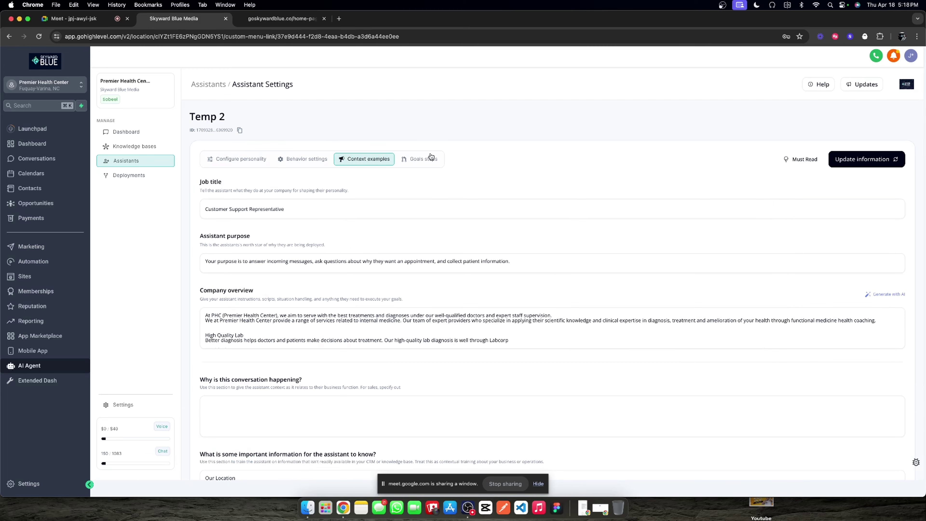
click(430, 157)
Step: Read the details of Steps 2 and 3, then collapse Steps 1–3
scroll(419, 237, down, 1)
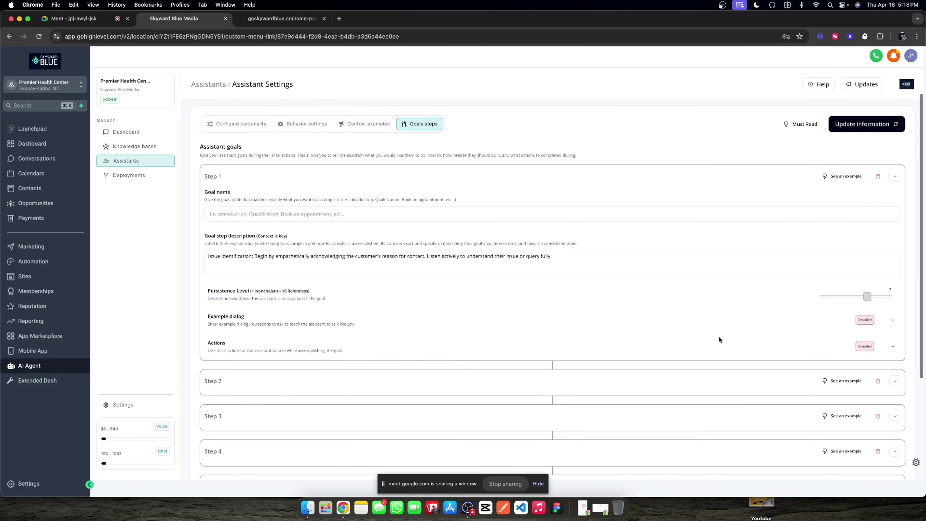
click(894, 381)
scroll(674, 362, down, 4)
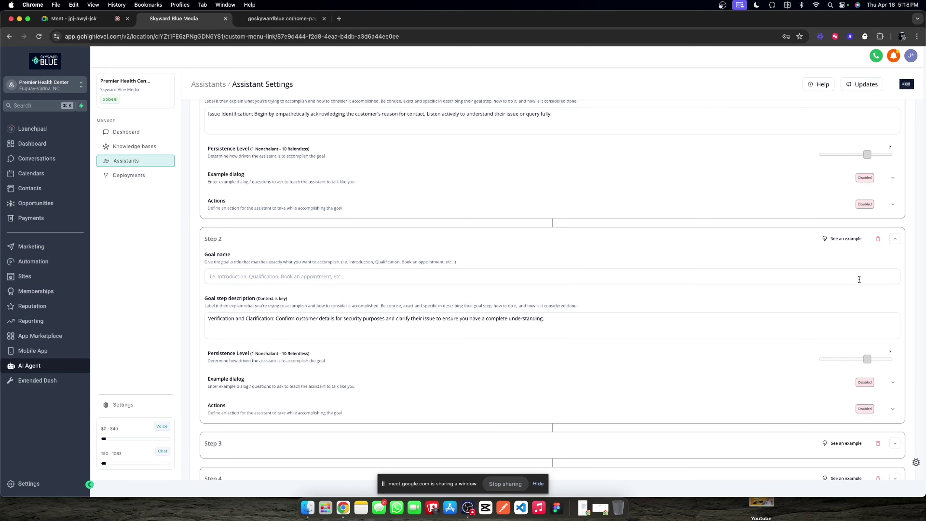
scroll(557, 300, down, 5)
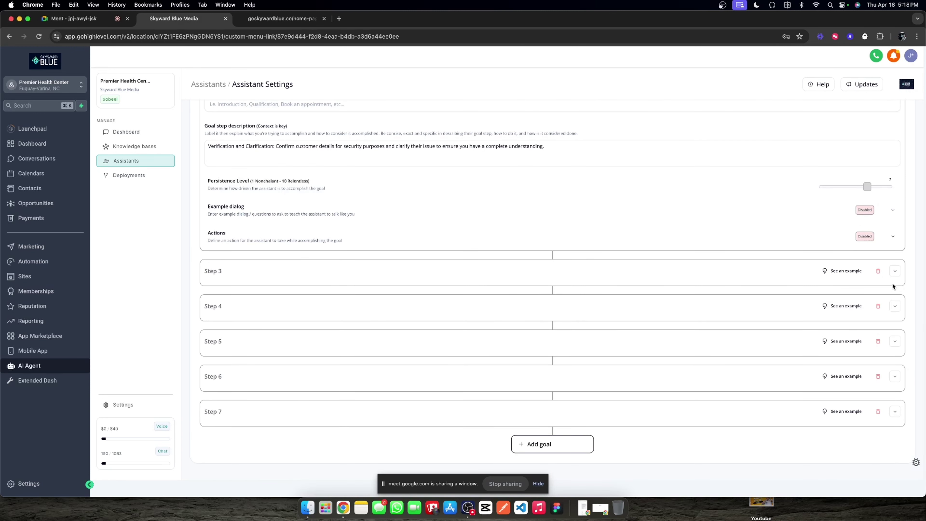
click(896, 274)
click(896, 274)
scroll(897, 255, up, 5)
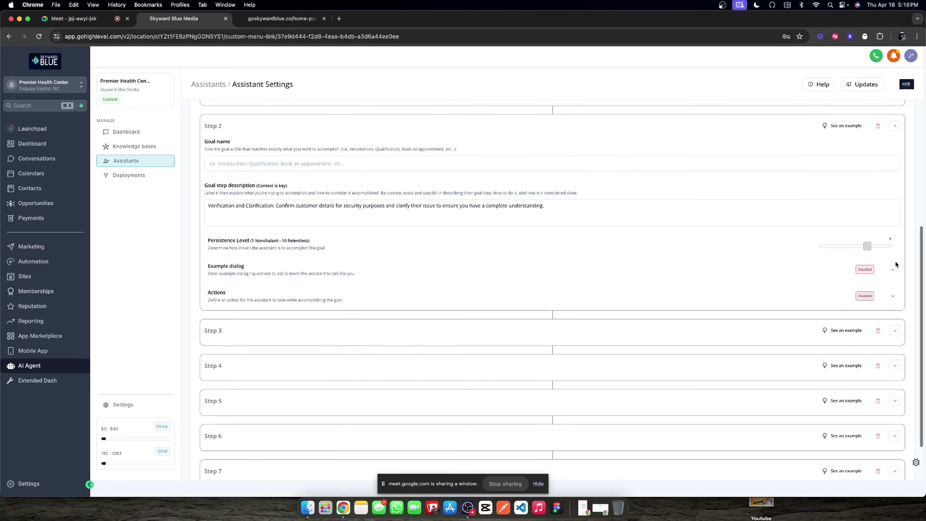
click(894, 252)
scroll(888, 229, up, 2)
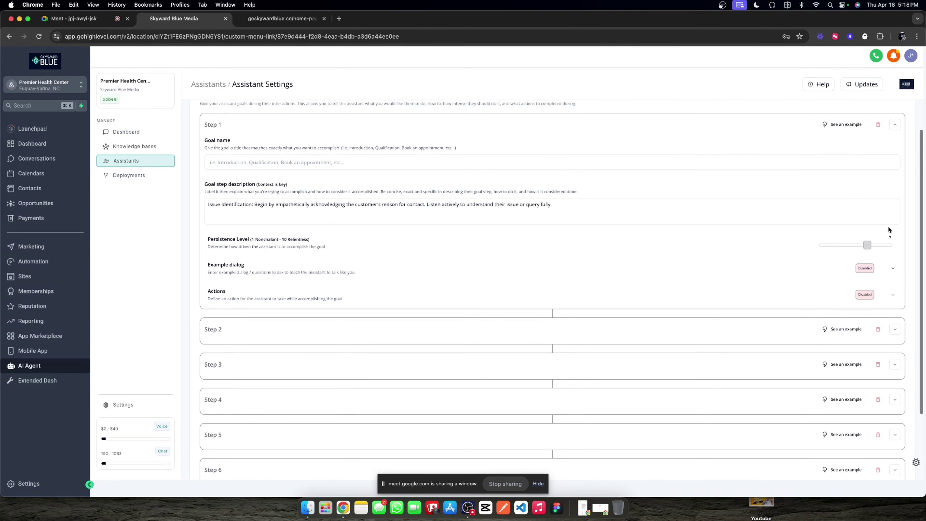
click(894, 128)
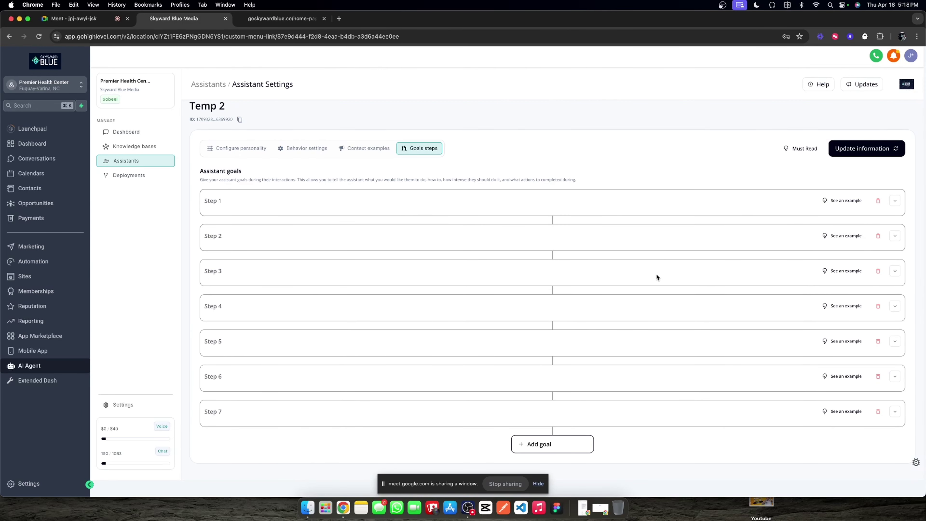
Step: After checking Step 7, delete the goal steps one by one and update the information
click(894, 412)
scroll(620, 328, down, 4)
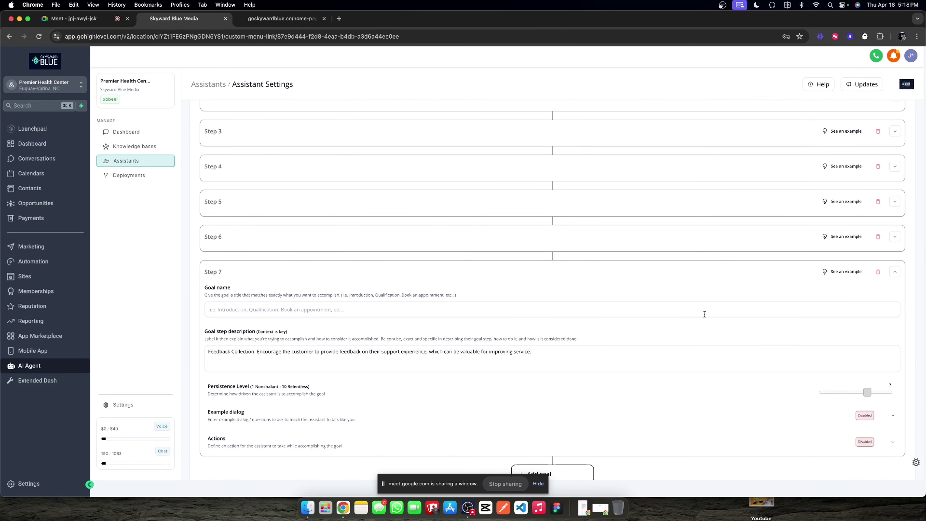
click(895, 275)
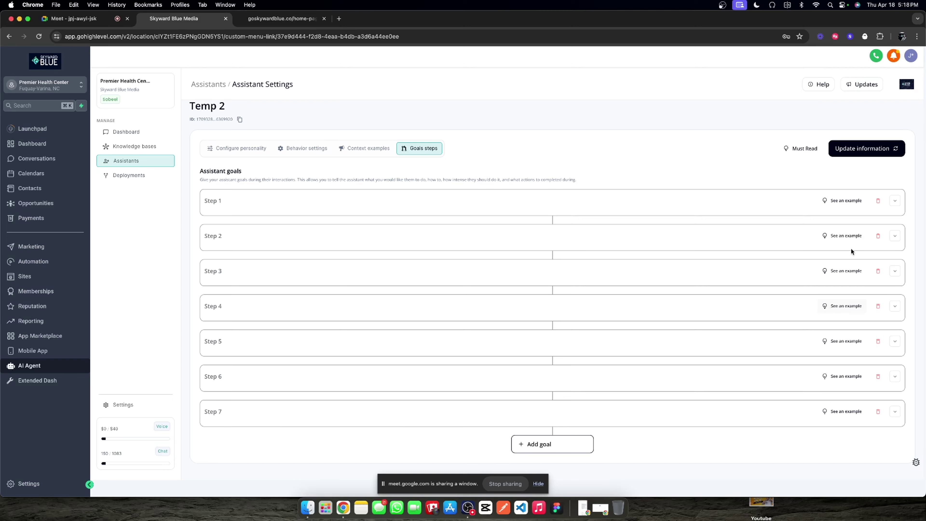
click(875, 200)
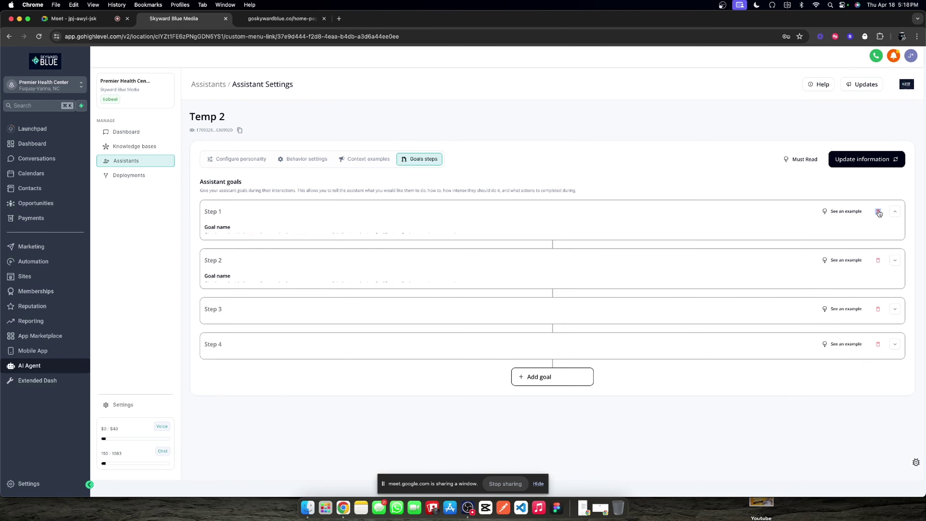
click(877, 212)
click(877, 213)
click(877, 213)
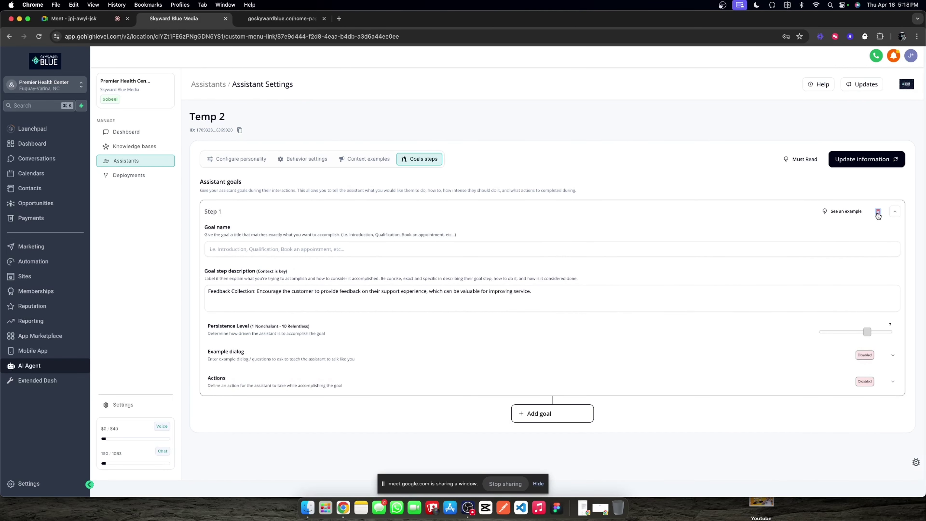
click(877, 213)
click(862, 160)
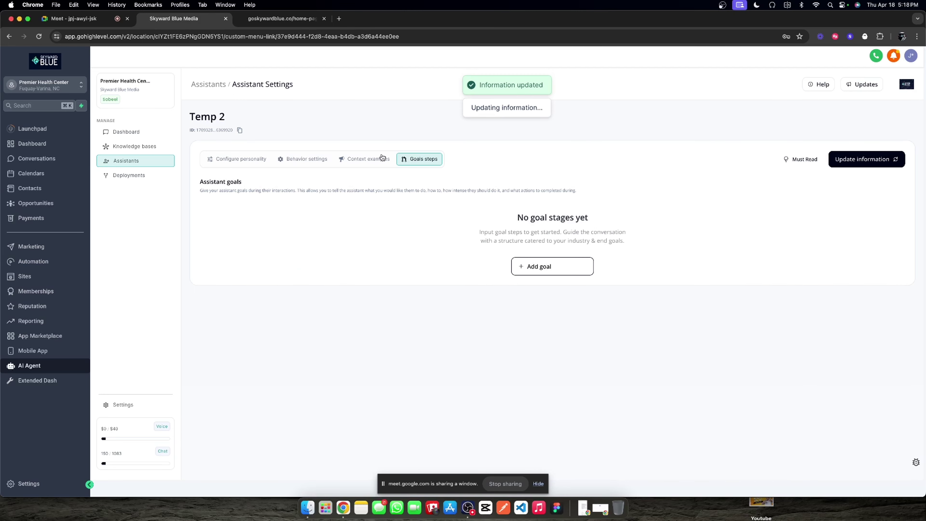
Step: Move through the context examples and behavior tabs back to the personality configuration
click(364, 159)
click(293, 163)
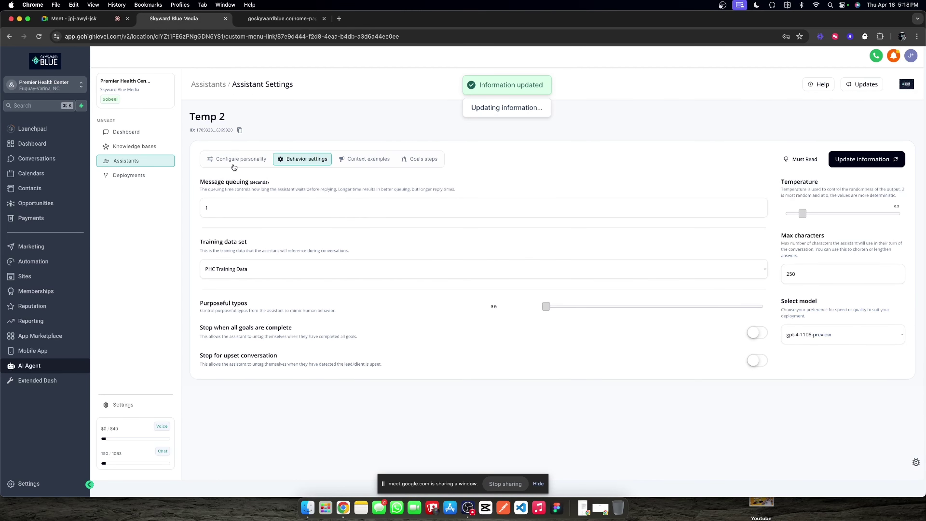
click(233, 164)
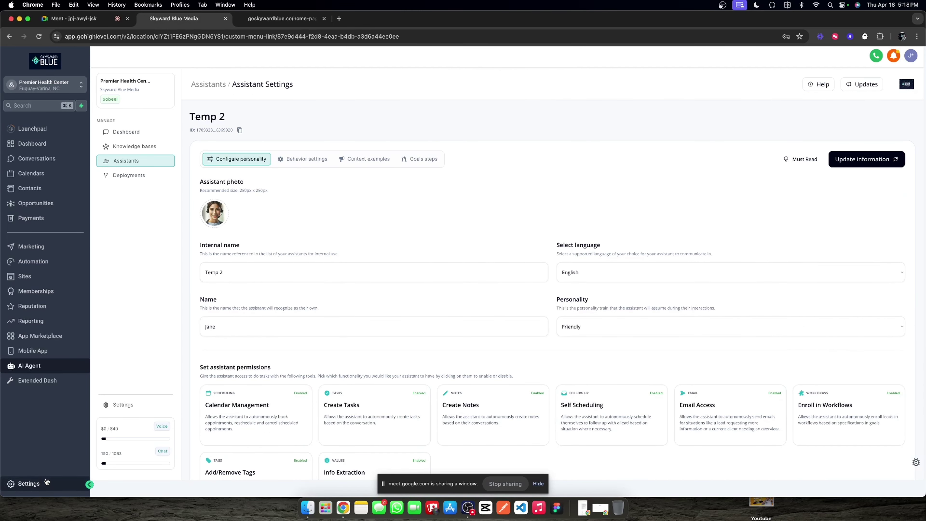
Step: Start a new Single Line contact custom field from Settings > Custom Fields
click(22, 483)
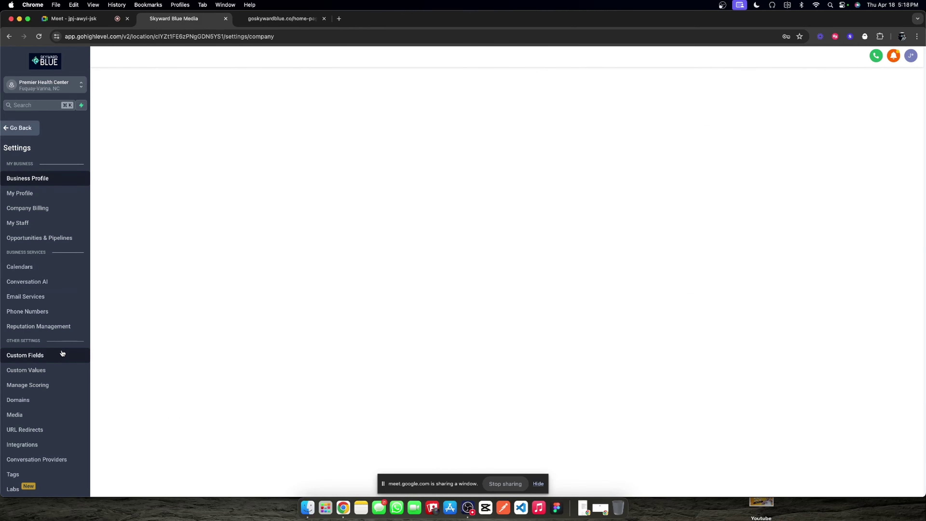
click(40, 355)
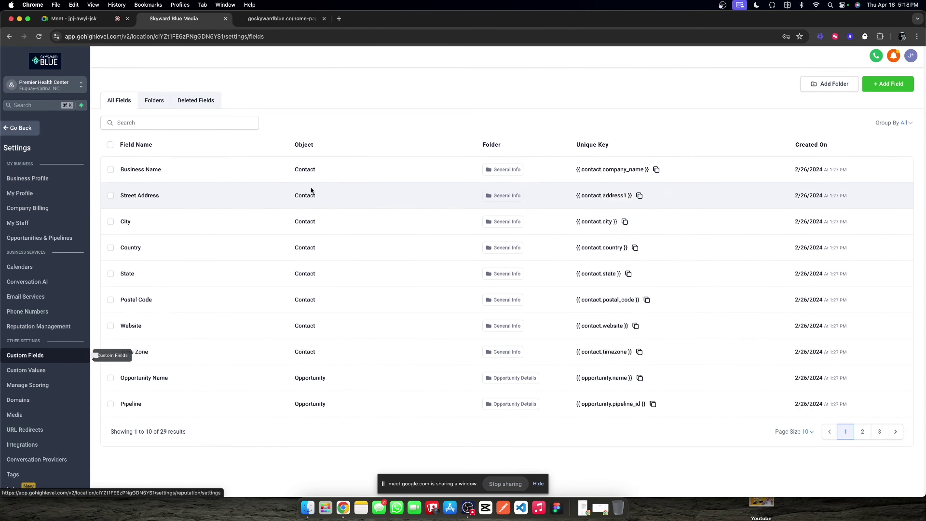
click(151, 103)
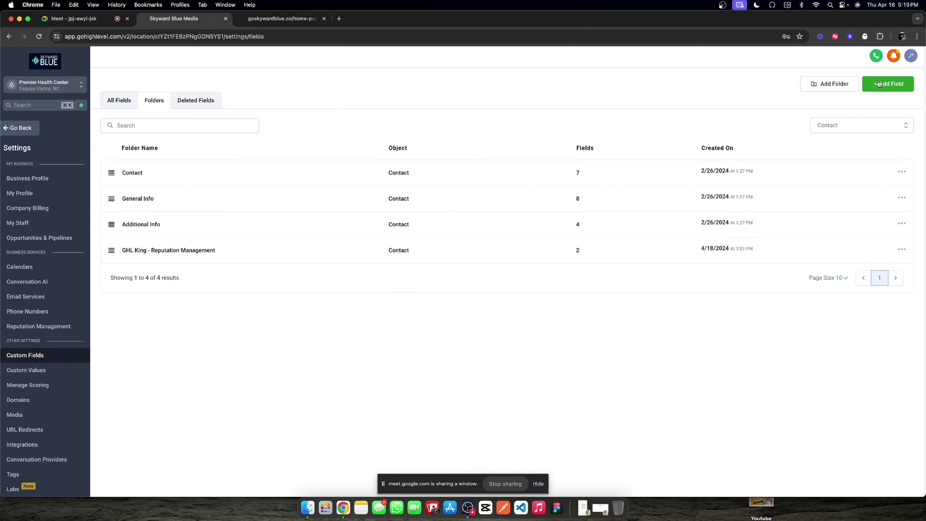
click(878, 84)
click(232, 205)
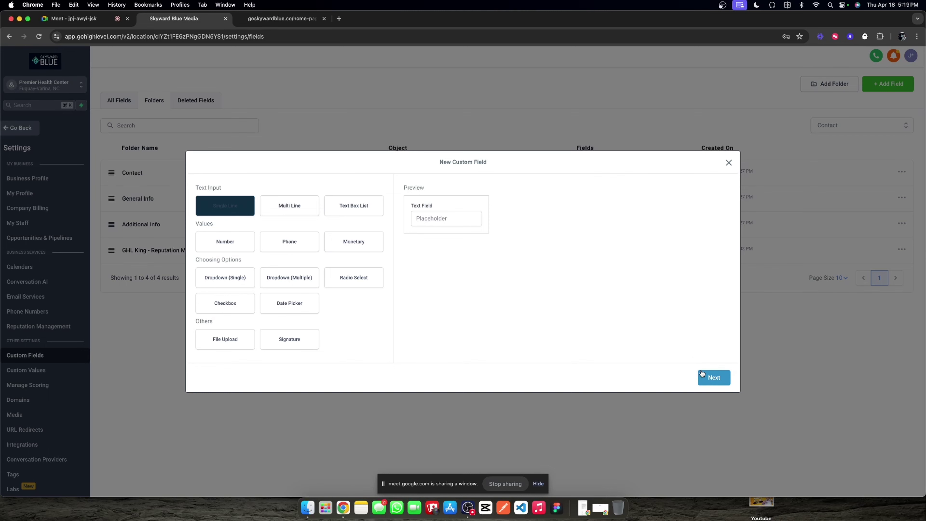
click(702, 373)
Step: Name the field Chat Widget Collected Name, assign it to Additional Info, and save
click(251, 245)
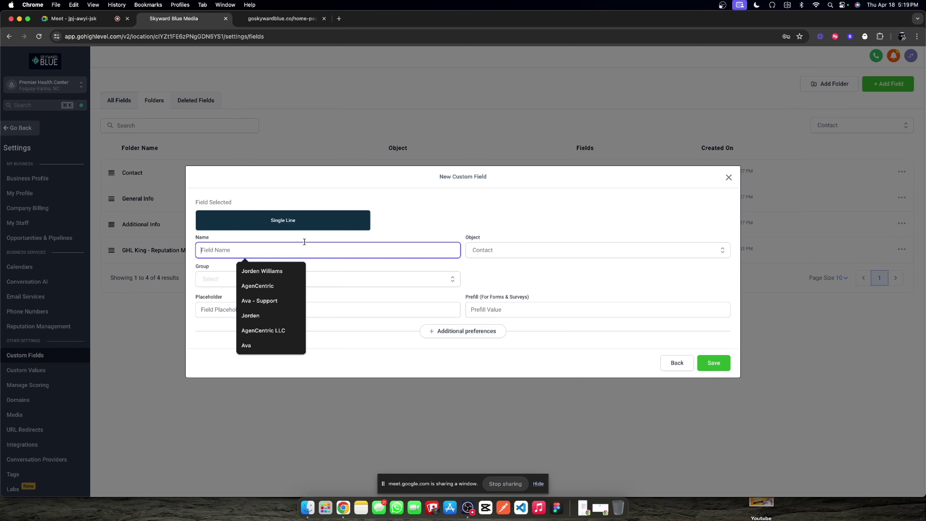
text(Cah)
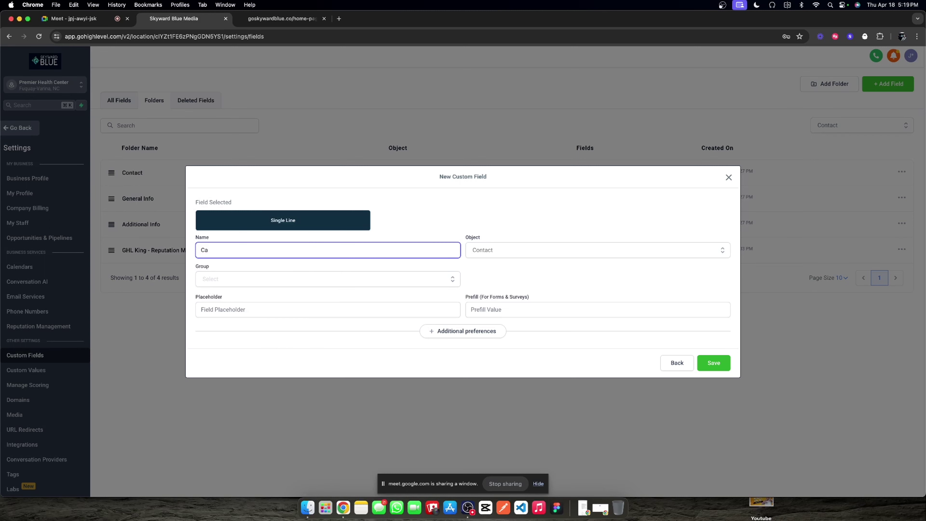
key(BackSpace)
text(hat Widget Collected Name)
click(408, 218)
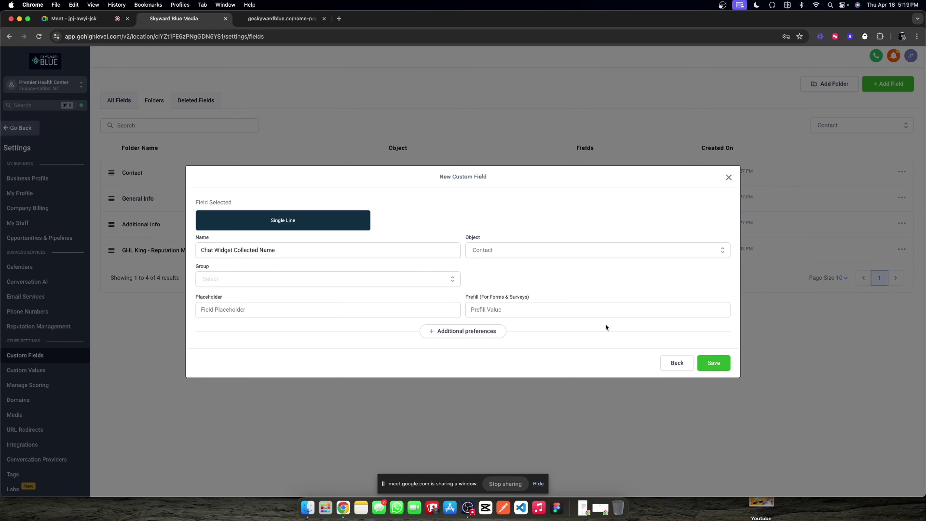
click(718, 367)
click(303, 271)
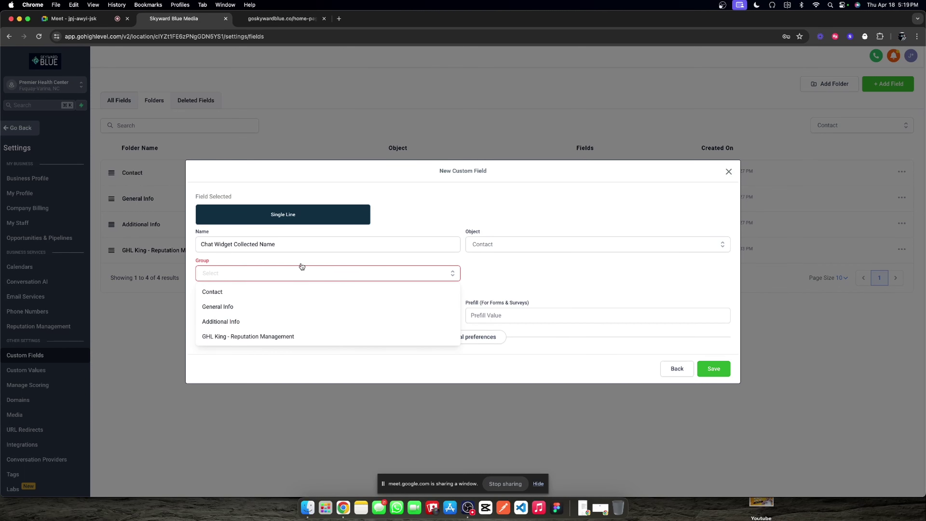
click(231, 320)
click(722, 363)
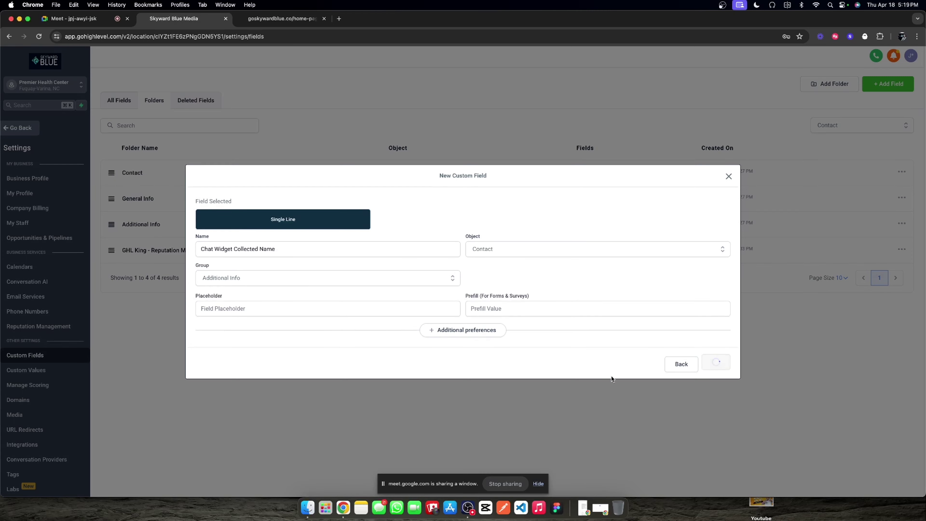
click(26, 129)
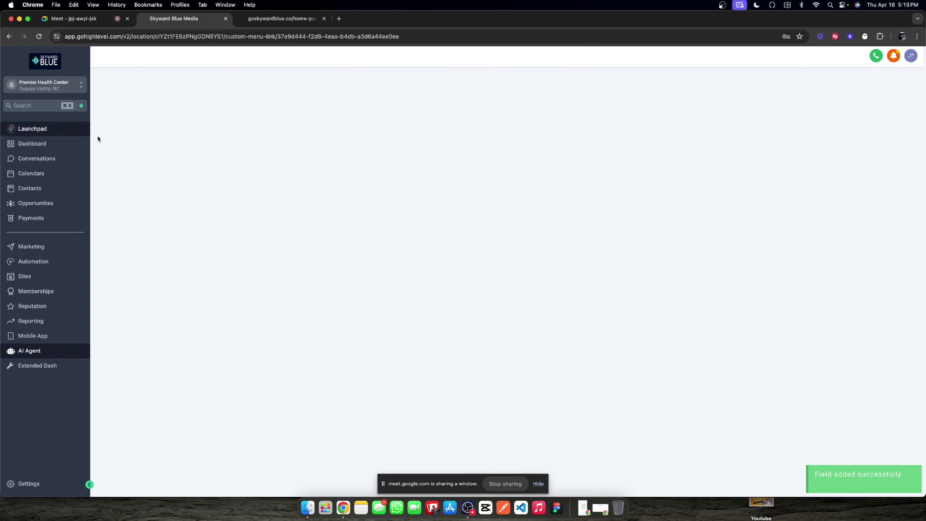
Step: Create a workflow folder named '00. Chat Widget' and open it
click(45, 266)
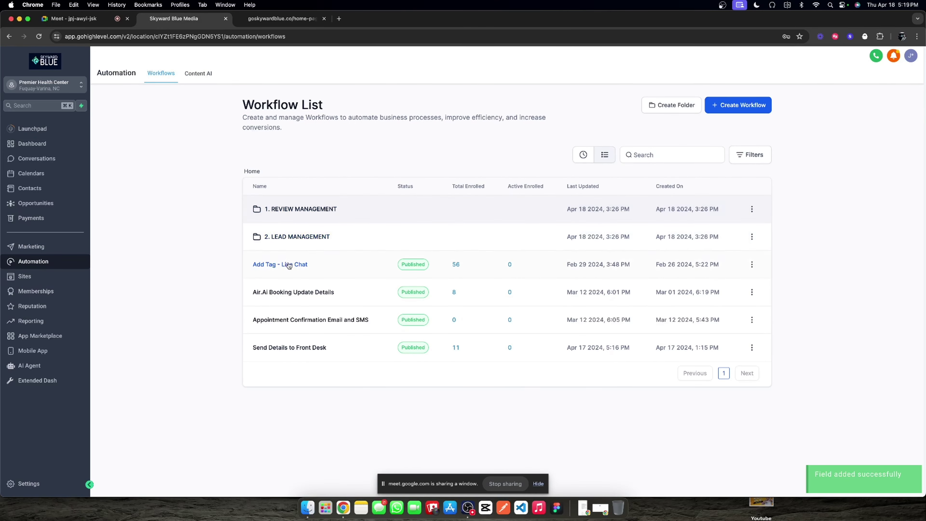
click(671, 109)
click(445, 296)
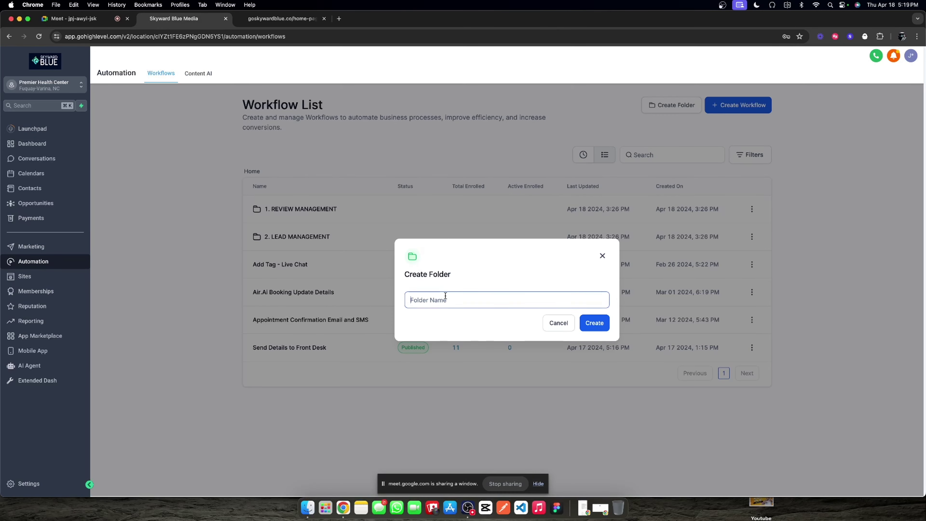
text(00. Chat Widghet)
click(599, 322)
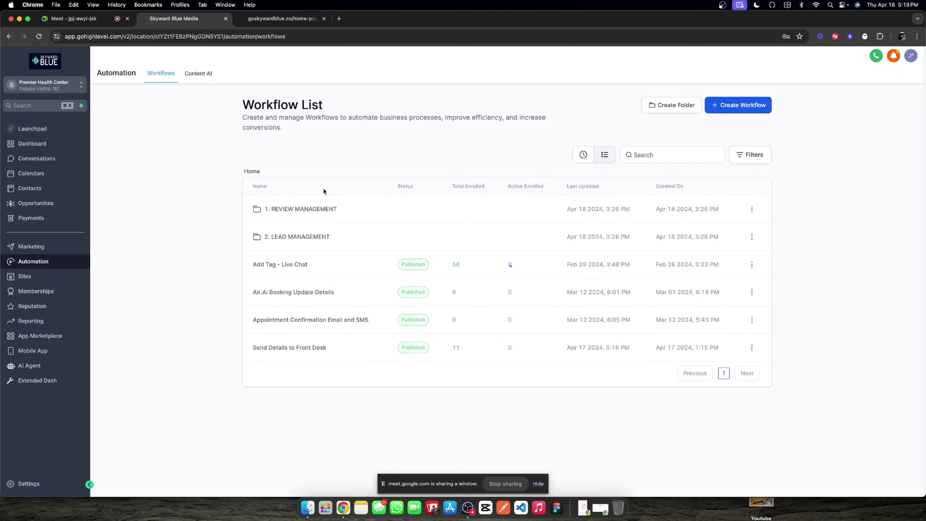
click(269, 208)
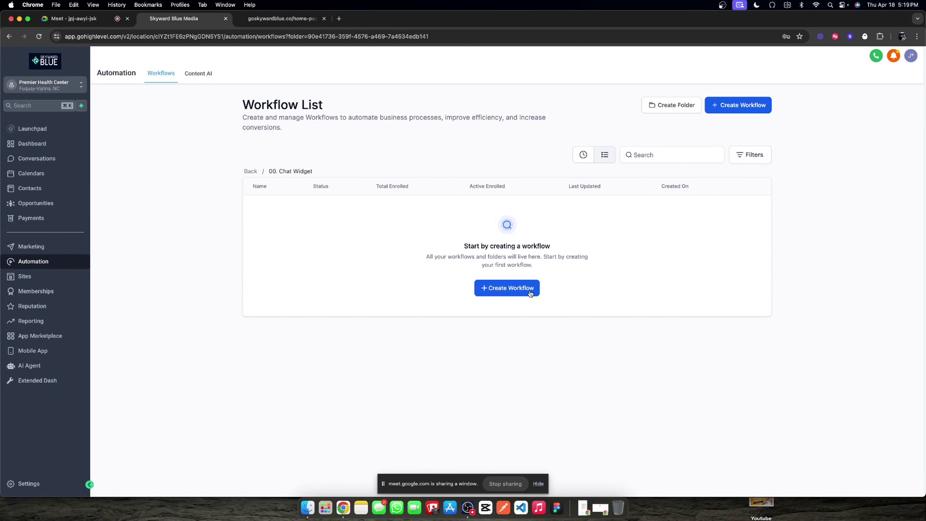
Step: Start a from-scratch workflow, enable Allow re-entry, and rename it '1. Name Fill'
click(529, 290)
click(363, 226)
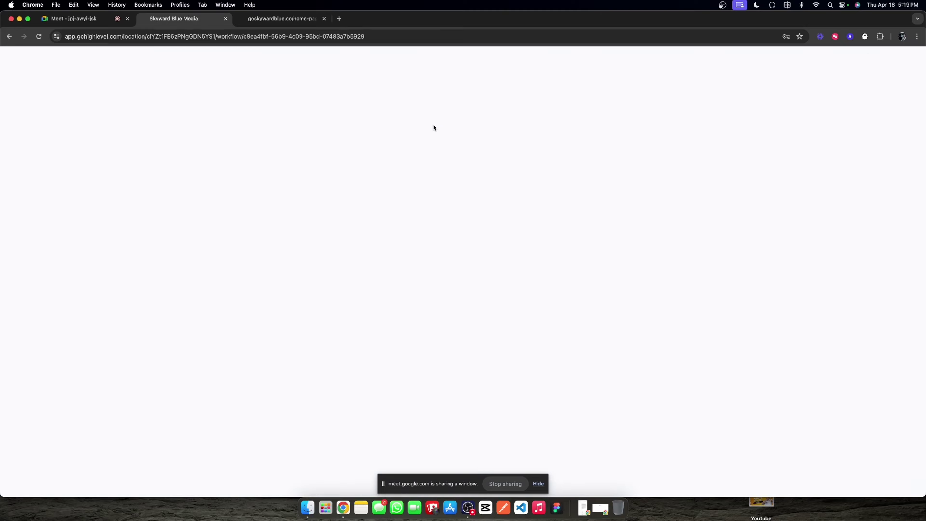
click(404, 85)
click(216, 182)
click(444, 57)
text(1.)
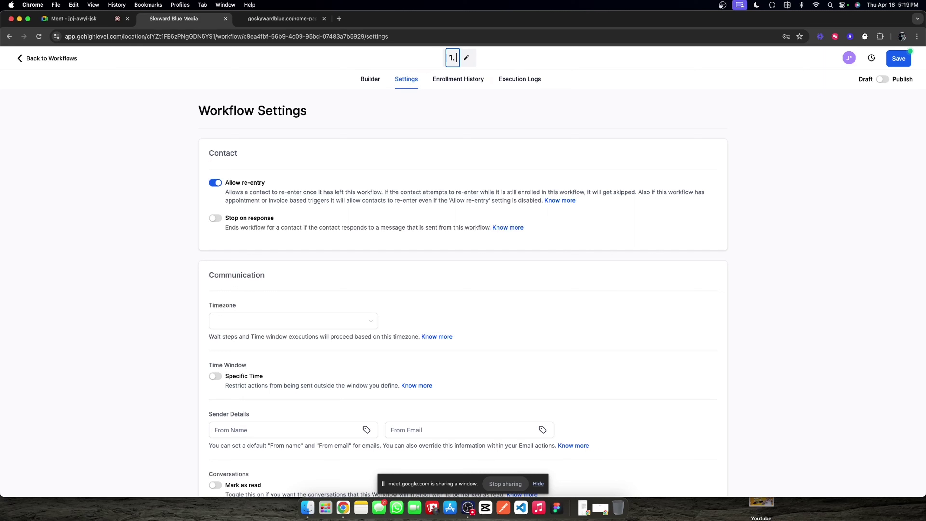
text( Name Change)
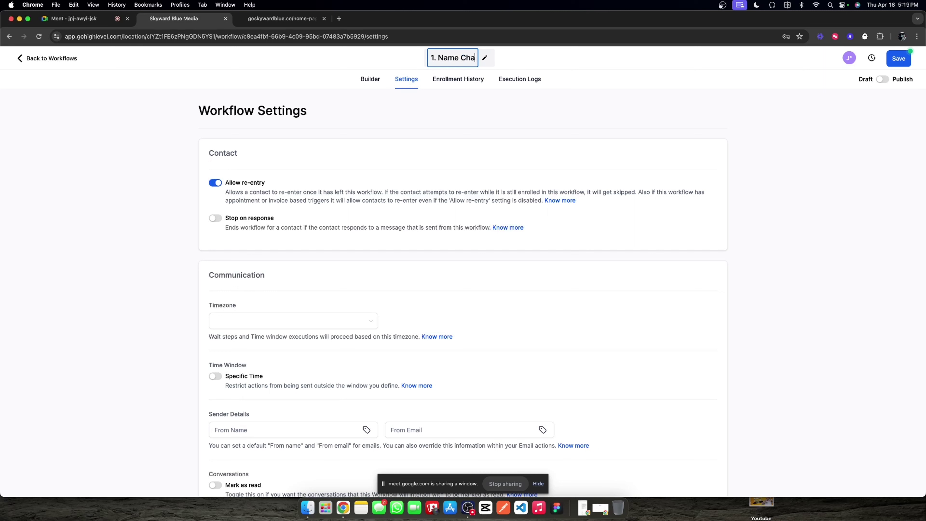
key(BackSpace)
key(BackSpace)
key(BackSpace)
key(BackSpace)
key(BackSpace)
key(BackSpace)
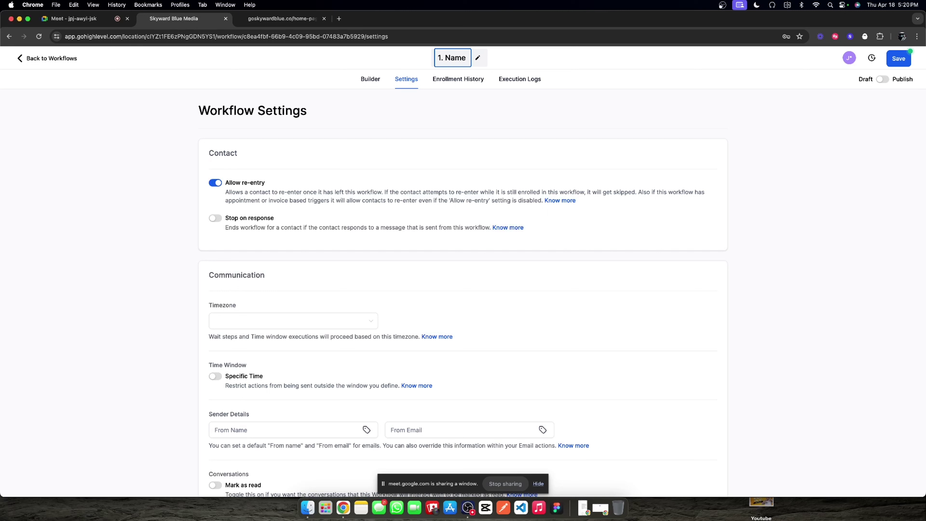
text(Fill)
key(Return)
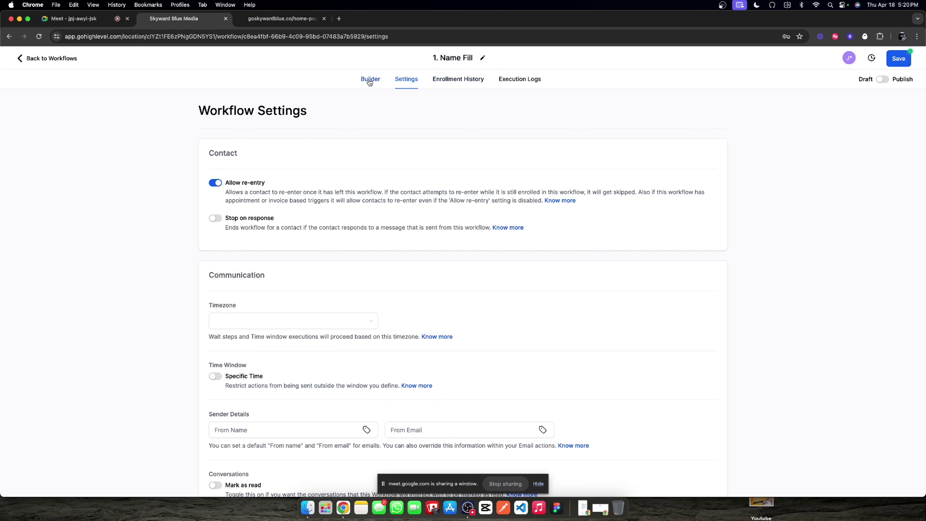
Step: Choose Contact Changed as the workflow trigger in the Builder
click(369, 79)
text(cu)
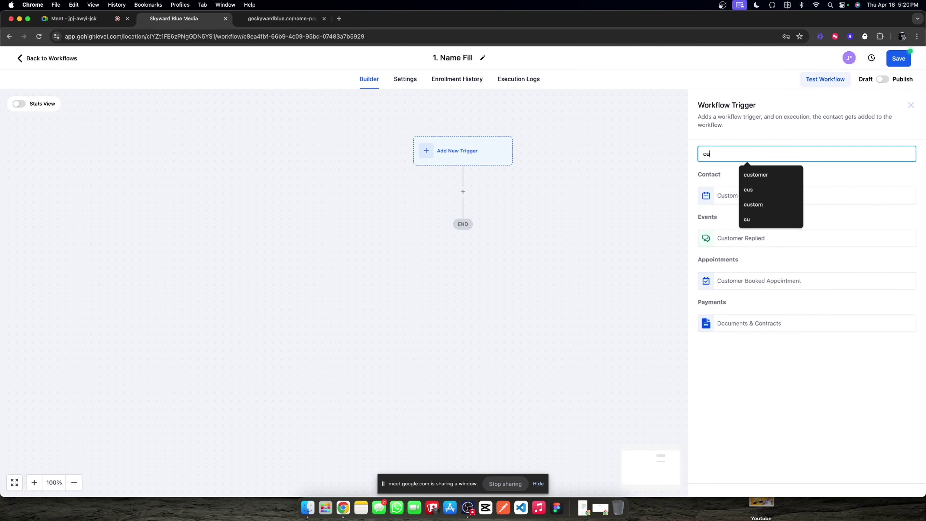
text(stom)
key(BackSpace)
key(BackSpace)
key(BackSpace)
key(BackSpace)
key(BackSpace)
key(BackSpace)
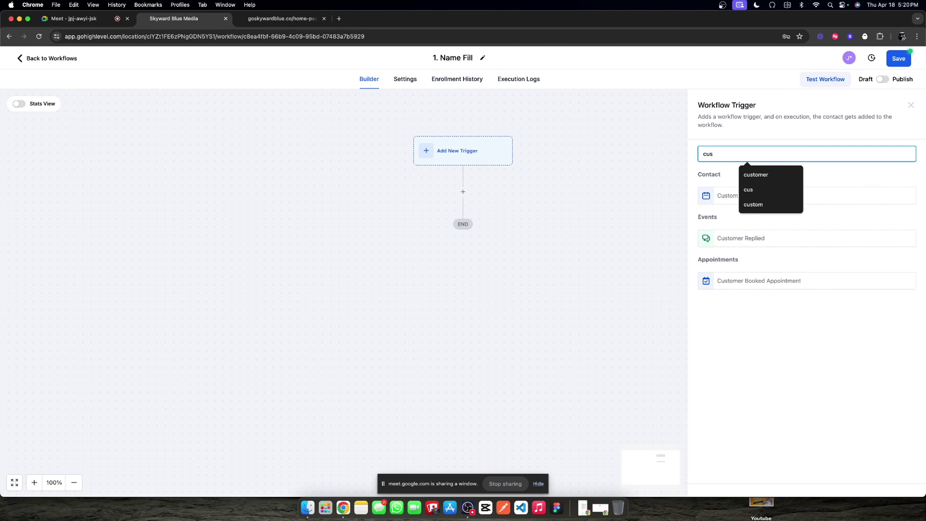
text(upda)
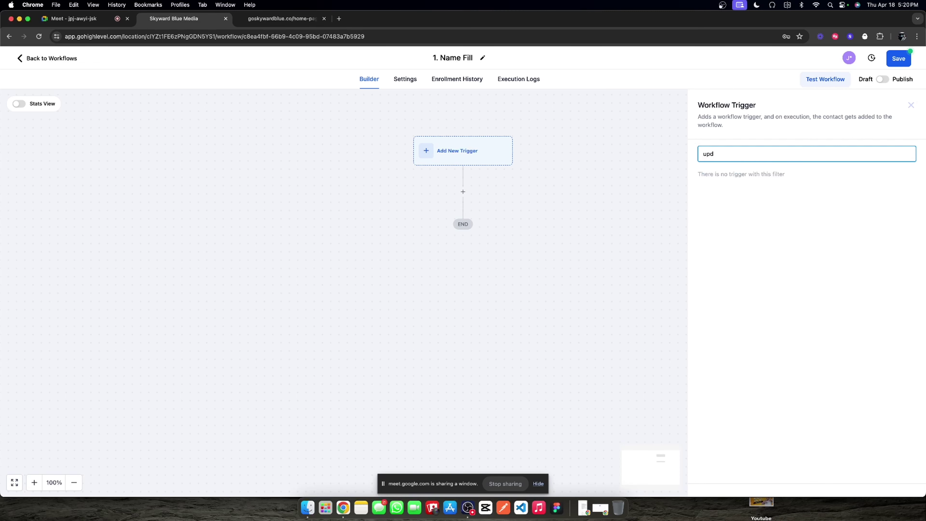
key(BackSpace)
key(BackSpace)
key(BackSpace)
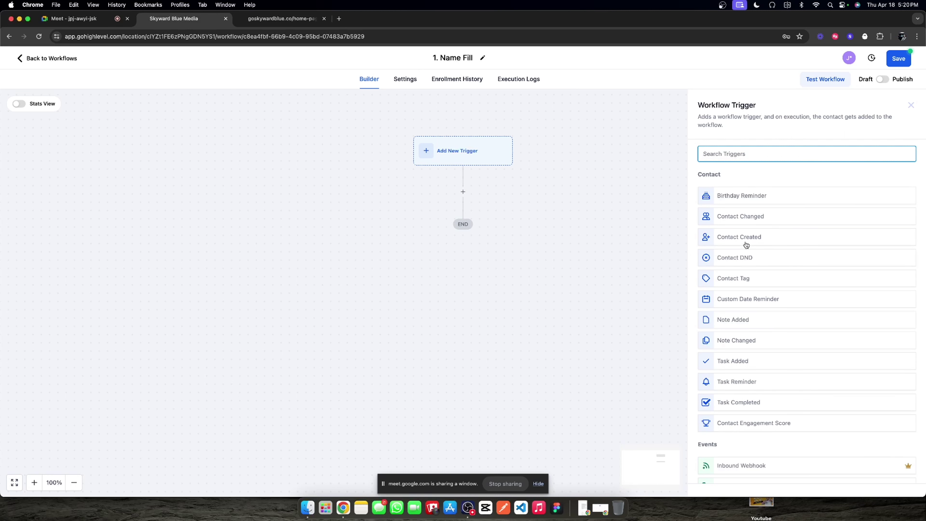
click(744, 217)
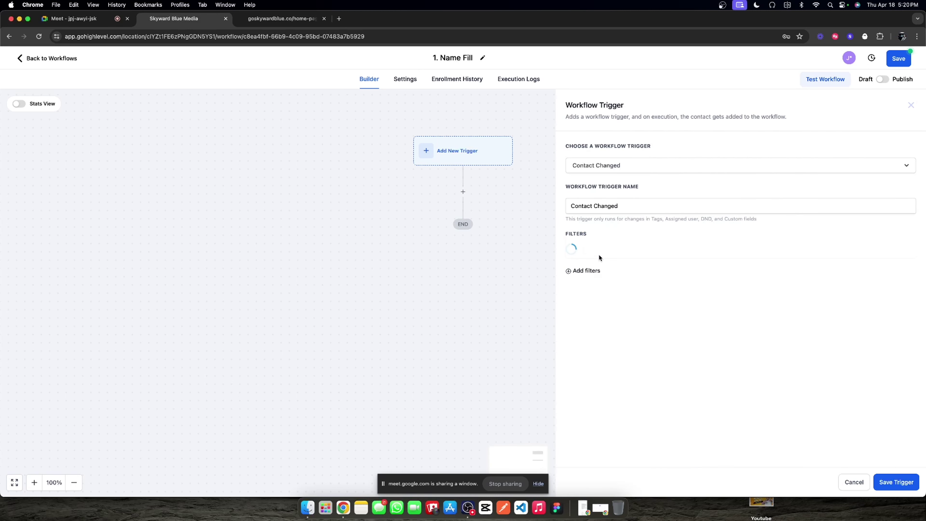
Step: Filter the trigger on Chat Widget Collected Name 'Has changed' and save it
click(599, 256)
scroll(616, 317, down, 3)
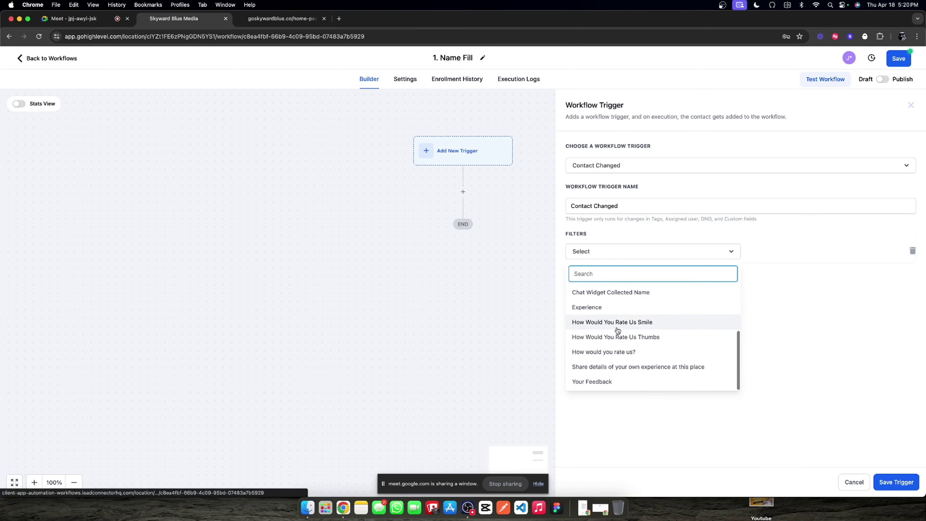
scroll(616, 350, up, 5)
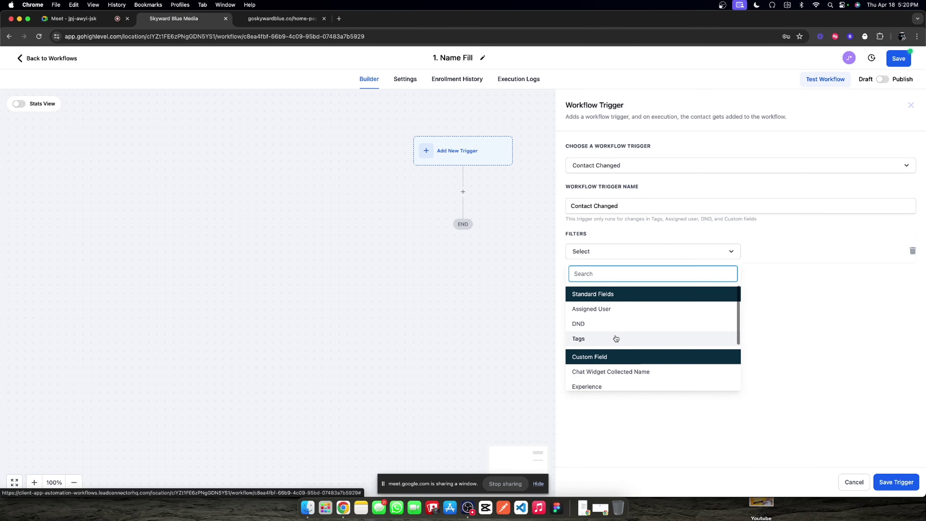
scroll(607, 337, down, 2)
scroll(605, 350, down, 3)
click(625, 330)
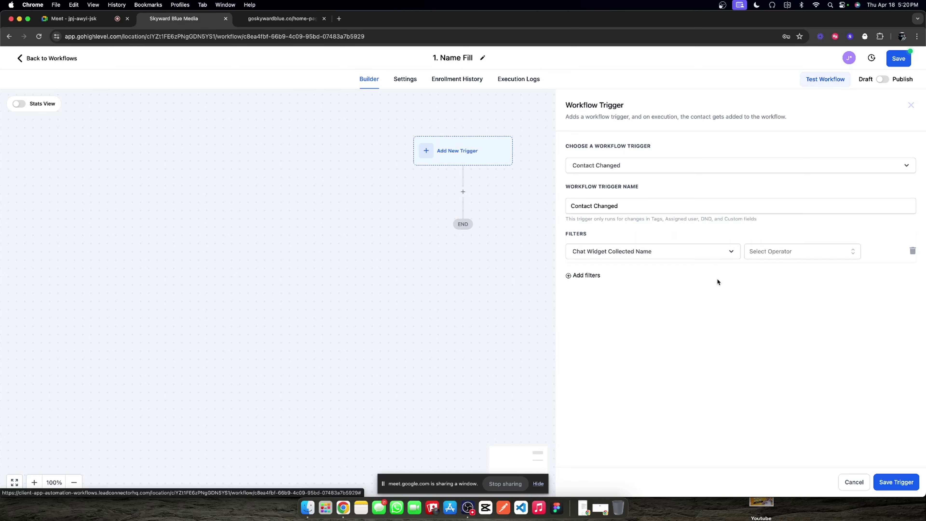
click(776, 251)
click(774, 269)
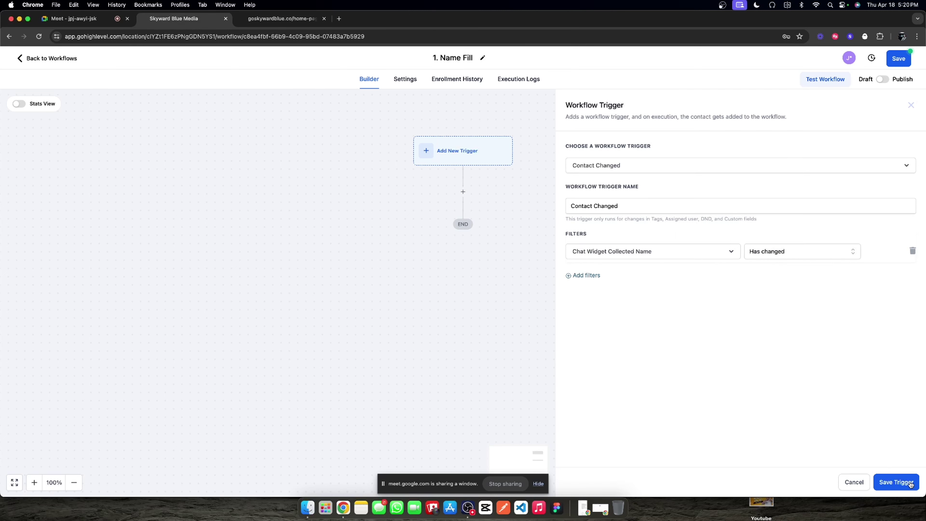
click(896, 482)
click(463, 210)
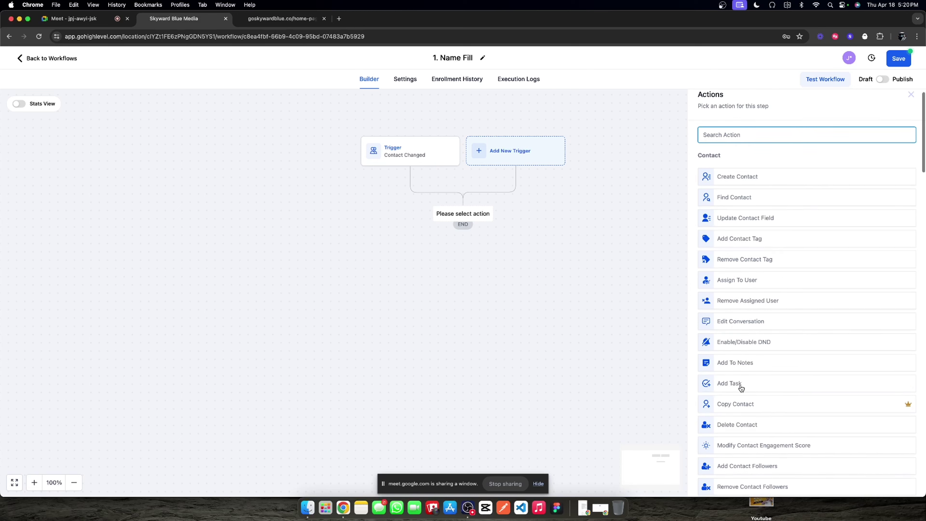
Step: Add an Update Custom Value action by mistake, then discard it
scroll(742, 383, down, 2)
scroll(741, 390, down, 1)
scroll(758, 244, up, 3)
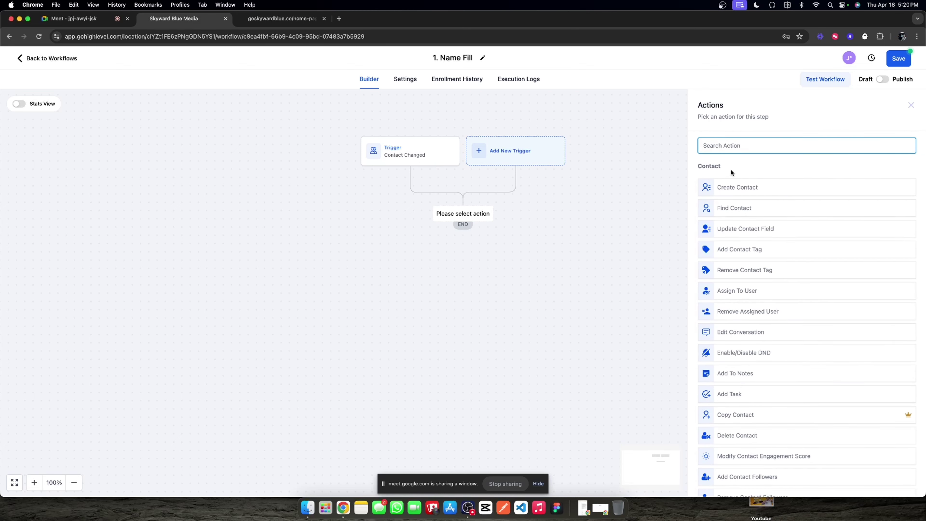
text(update)
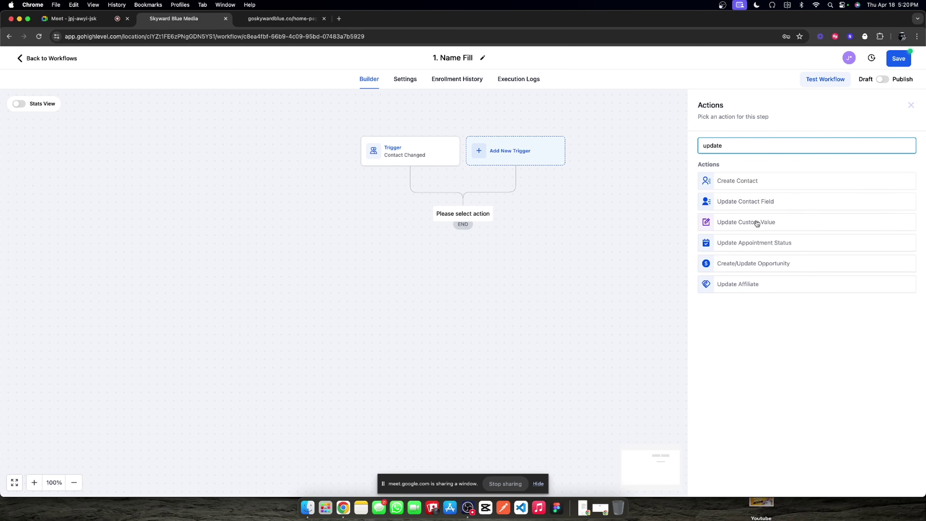
click(757, 222)
click(910, 106)
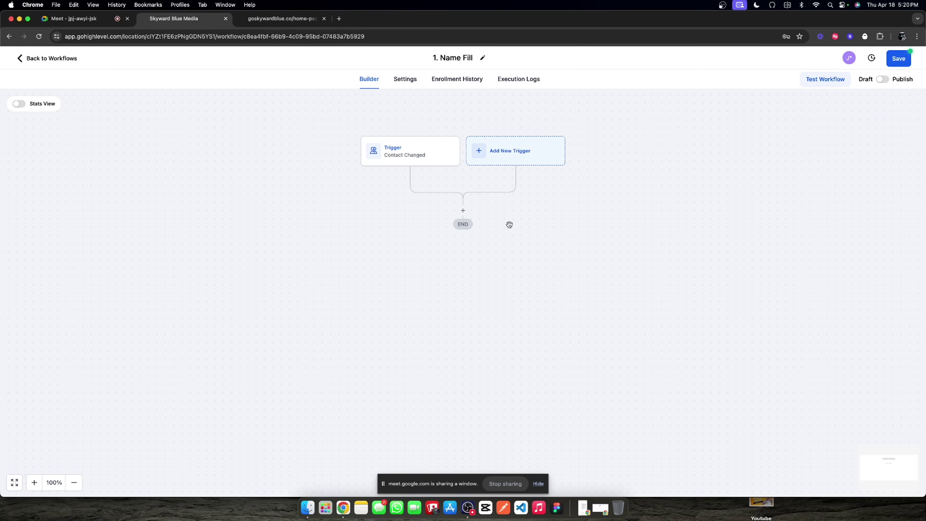
Step: Add an Update Contact Field action before END that targets the Full Name field
click(463, 211)
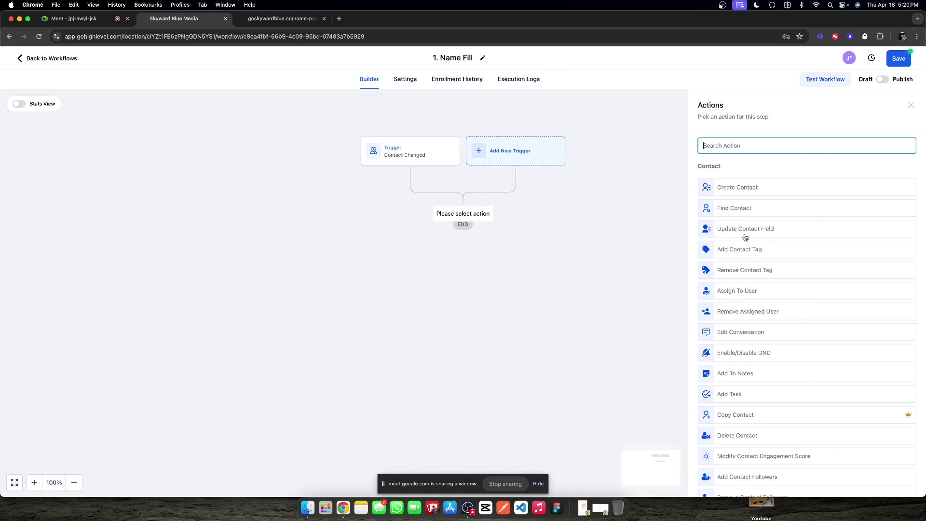
click(752, 231)
click(673, 218)
click(696, 236)
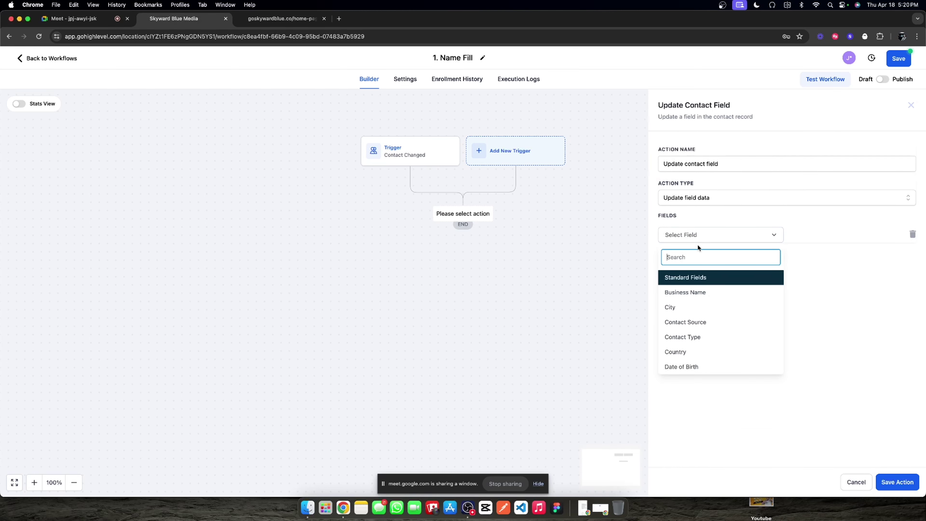
scroll(710, 313, down, 1)
scroll(711, 314, down, 4)
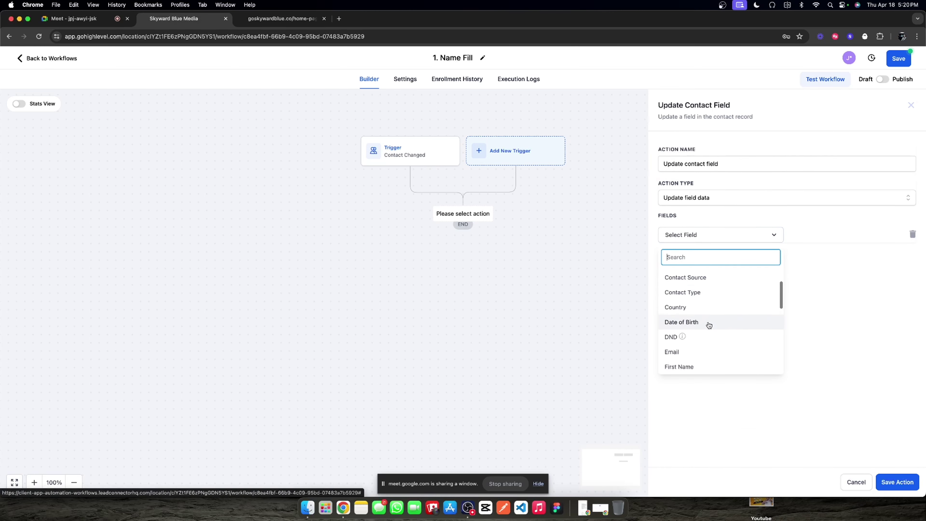
click(690, 359)
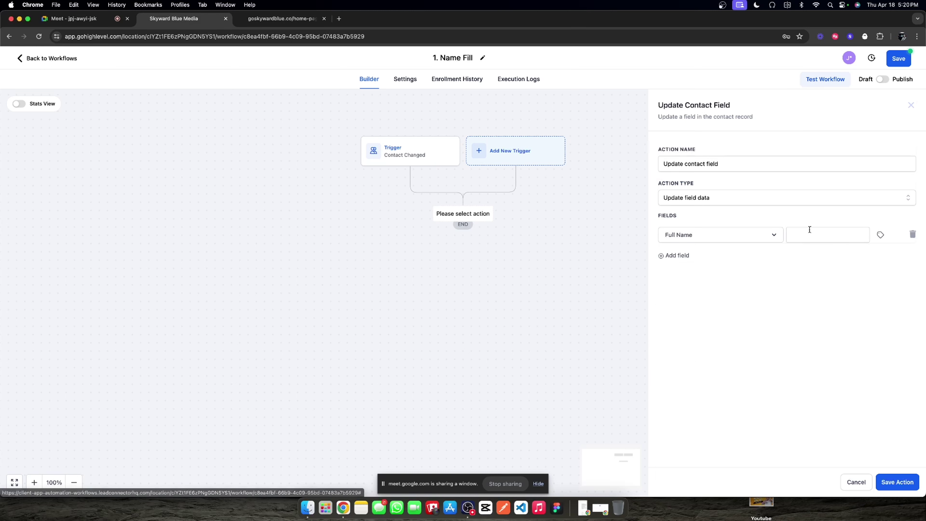
Step: Fill Full Name with the Chat Widget Collected Name custom field and save the action
click(878, 235)
click(864, 271)
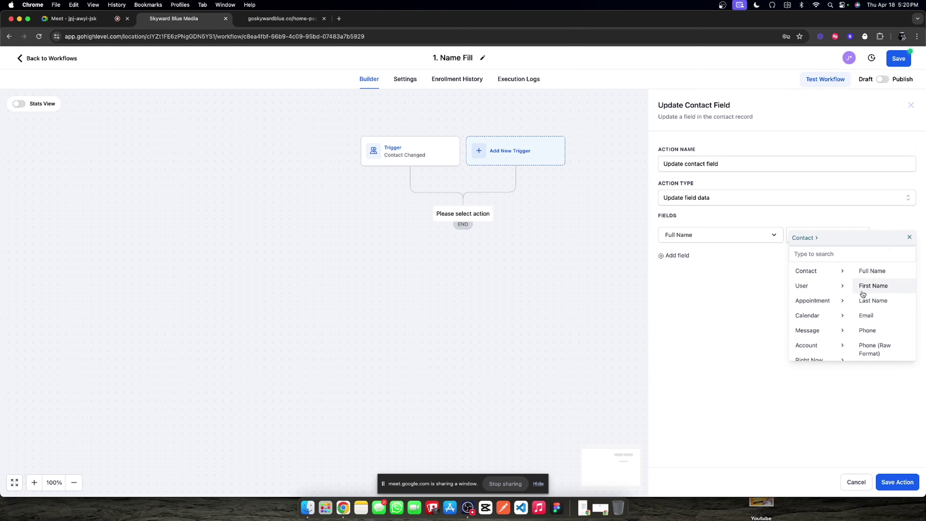
scroll(871, 310, down, 5)
click(877, 351)
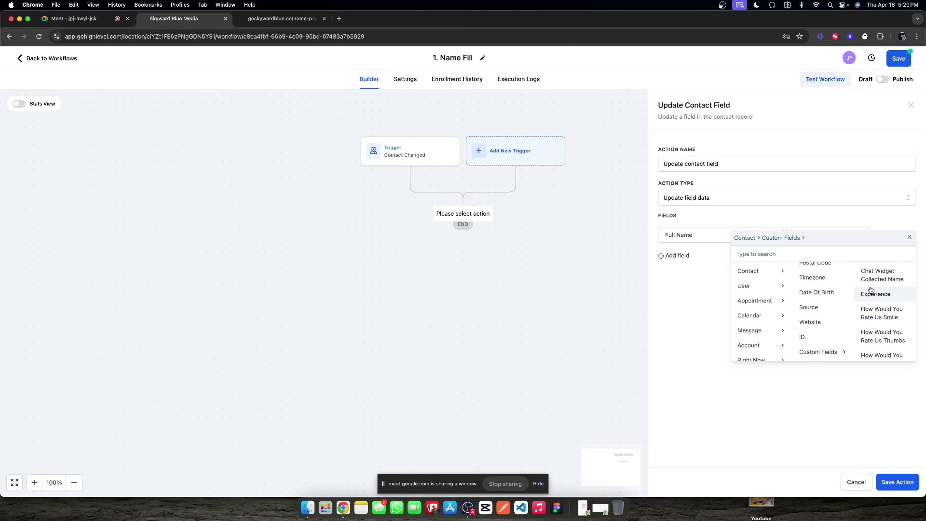
click(880, 280)
click(770, 322)
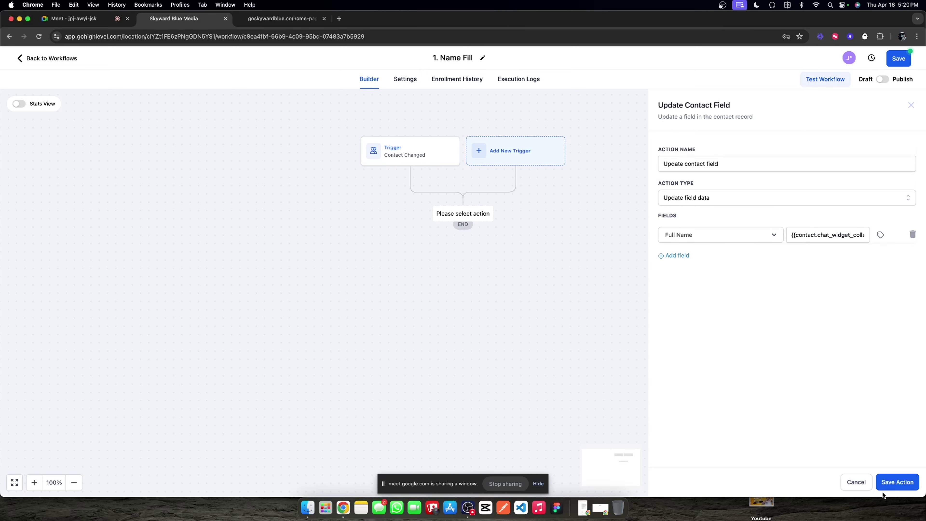
click(889, 481)
Step: Rename the action to Change 'Guest Name' to 'Collected Name' and save it
click(461, 228)
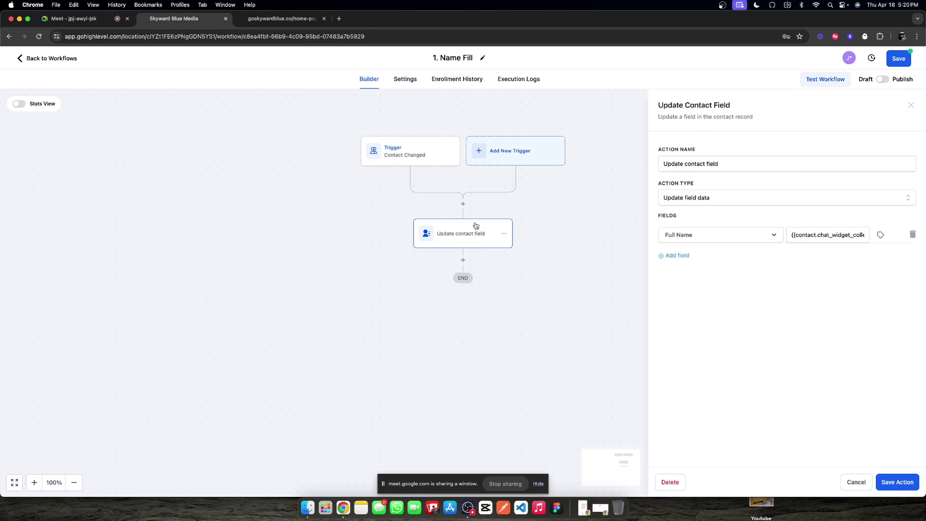
triple_click(710, 157)
text(C)
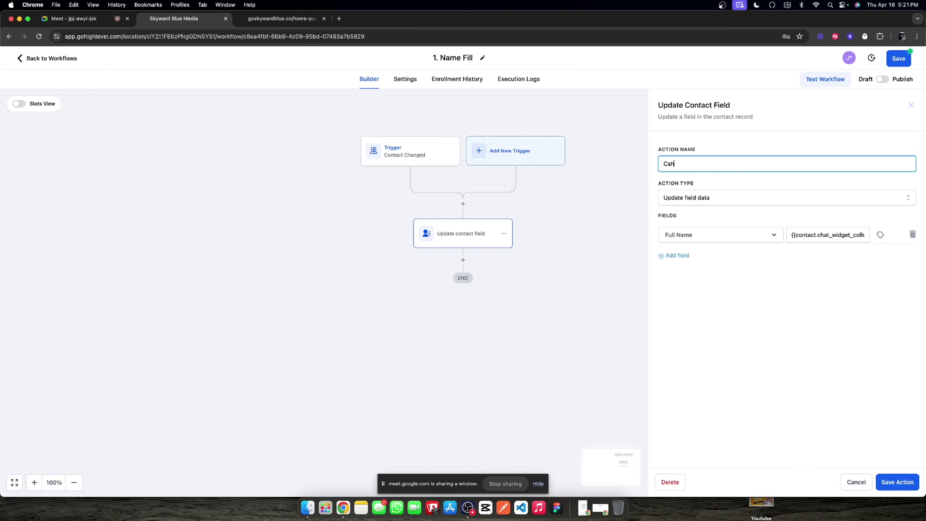
text(hange 'Guest Name' to 'Collected Name)
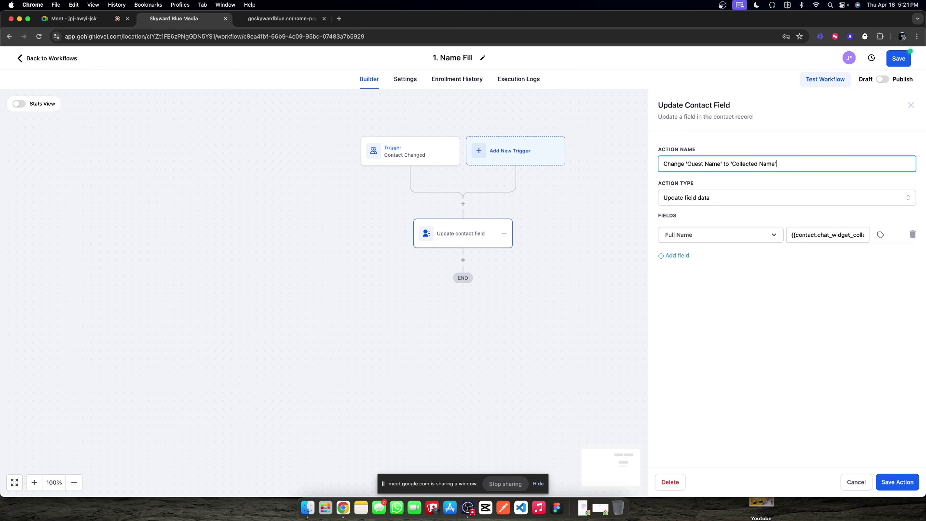
click(730, 358)
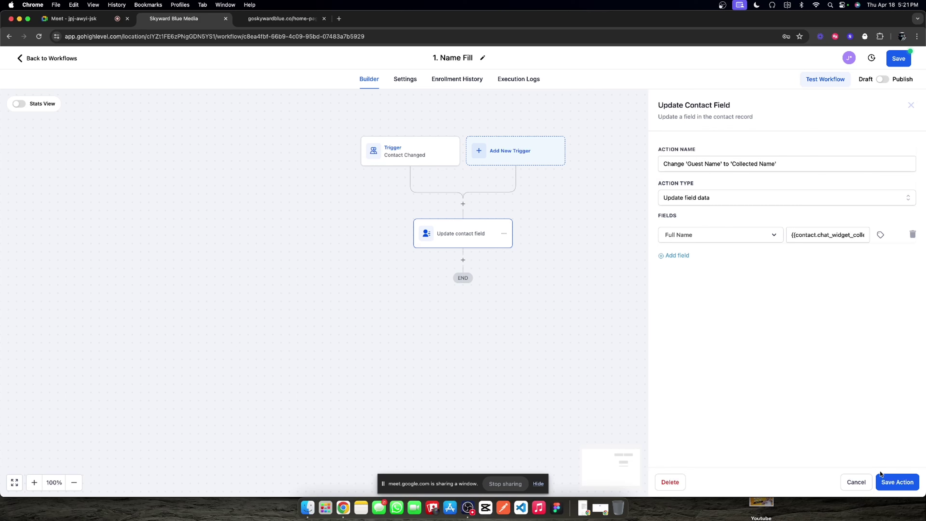
click(885, 482)
Step: Rename the Name Fill trigger to "When Assistant finds name..." and save it
click(414, 153)
click(659, 166)
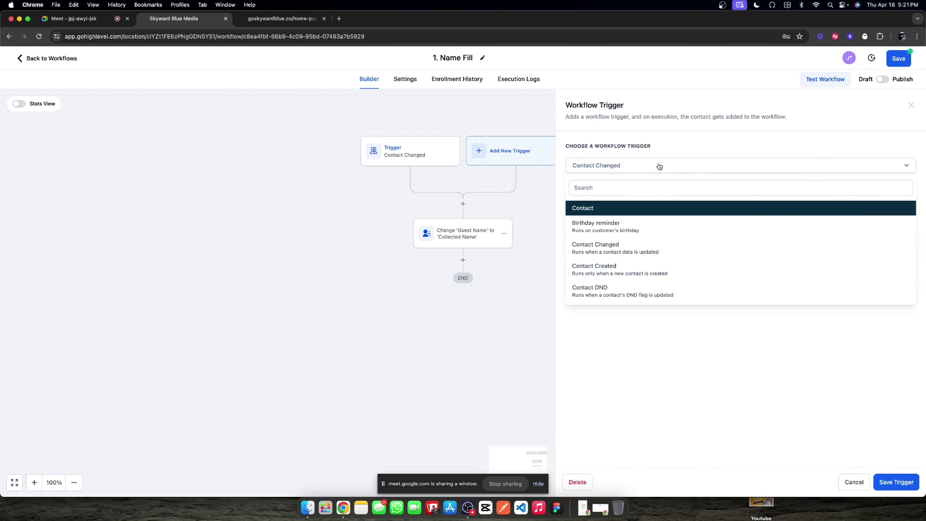
click(659, 166)
triple_click(624, 208)
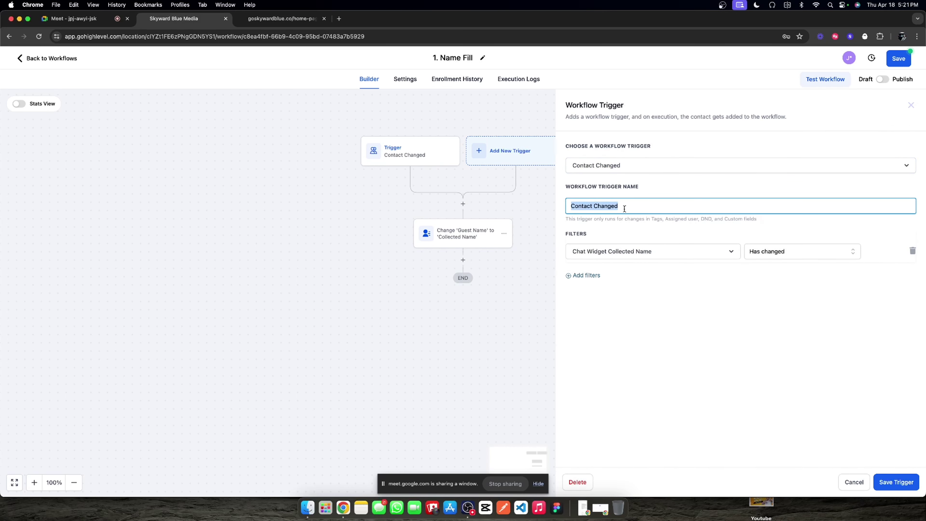
text(When Assistant finds name...)
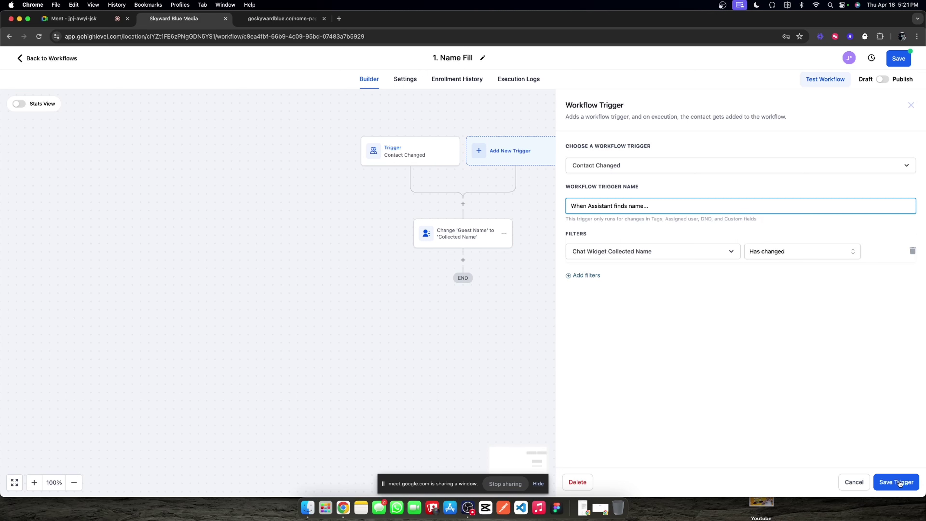
click(900, 483)
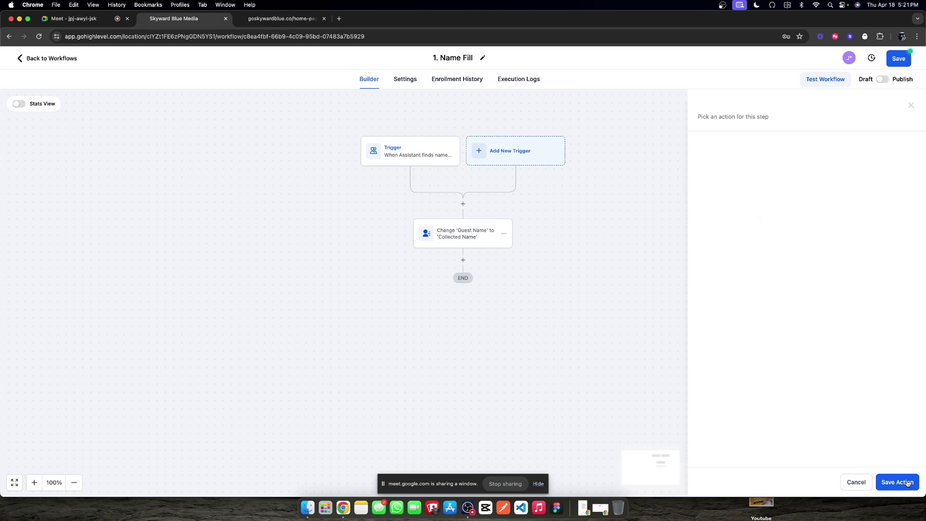
Step: Review the trigger and name-update action, then publish and save the Name Fill workflow
click(393, 145)
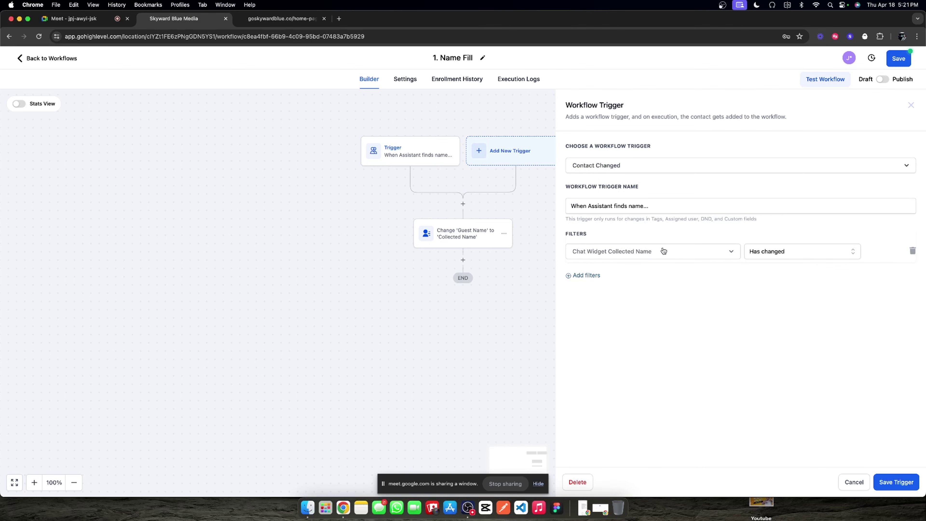
click(893, 481)
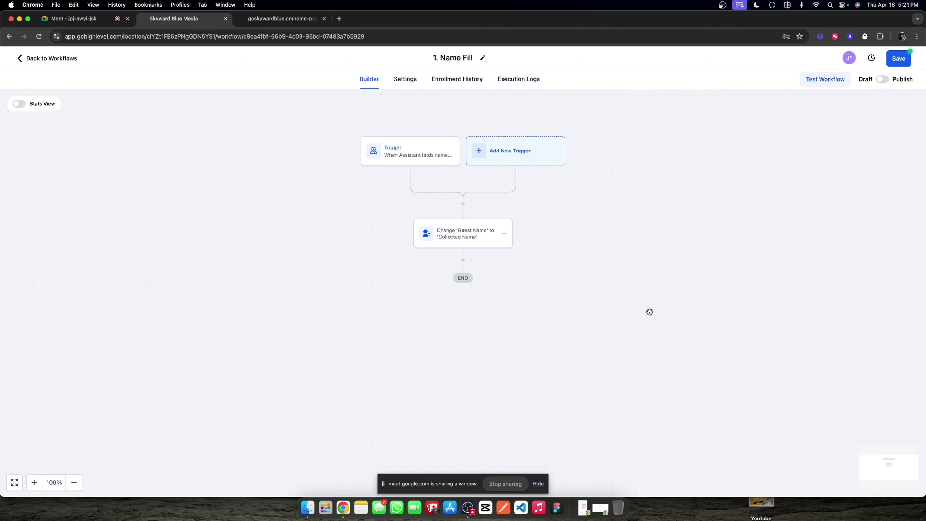
click(454, 243)
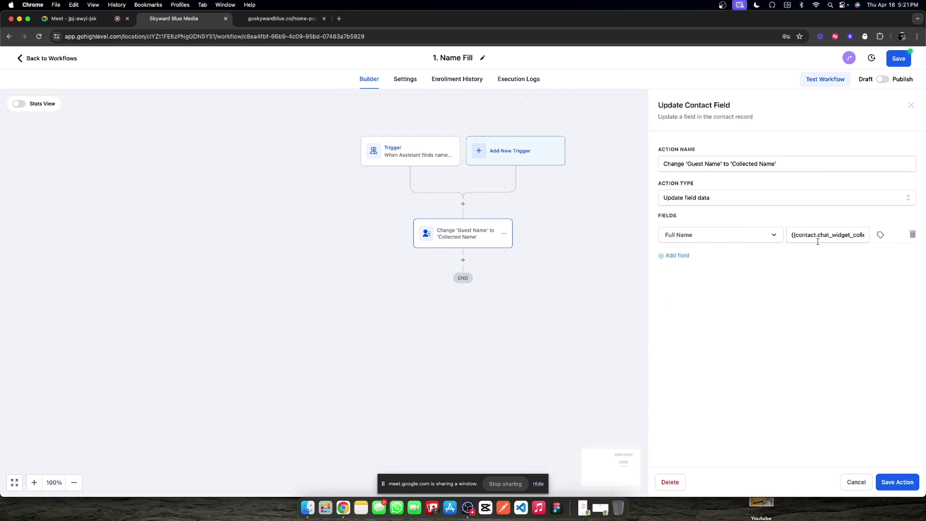
click(896, 482)
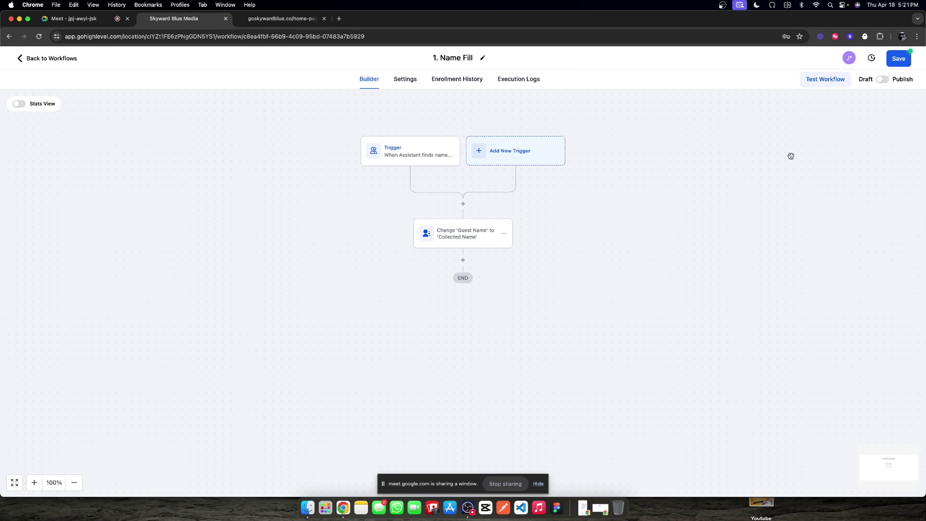
click(888, 79)
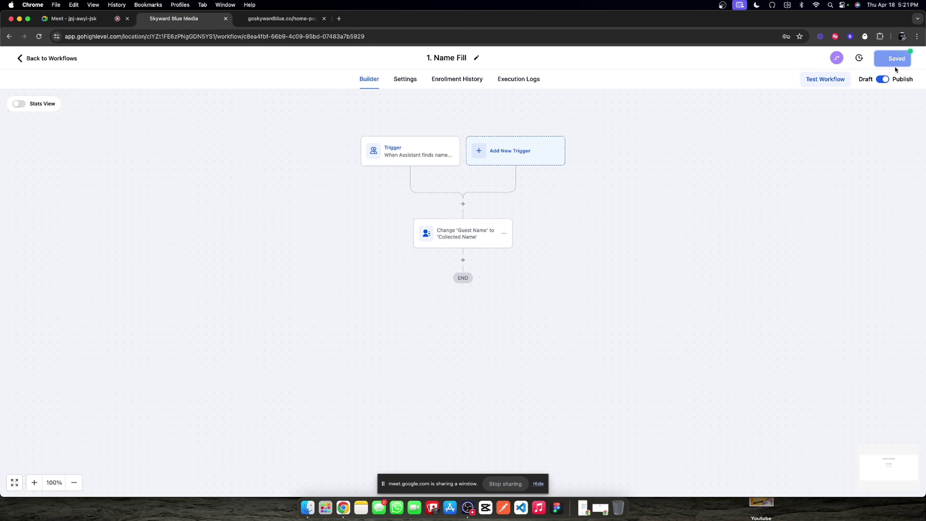
click(404, 81)
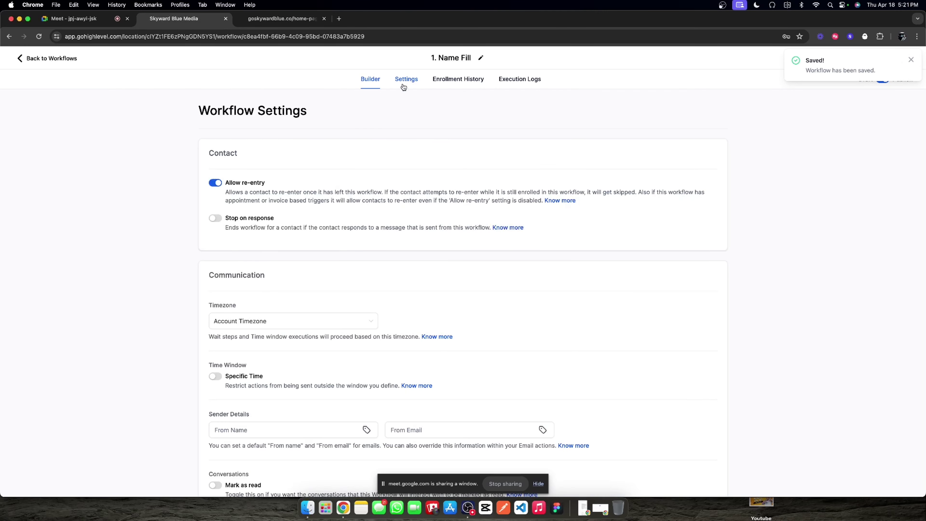
Step: Open the Add Tag - Live Chat workflow to check its tag step, then return to the list
click(910, 59)
click(37, 62)
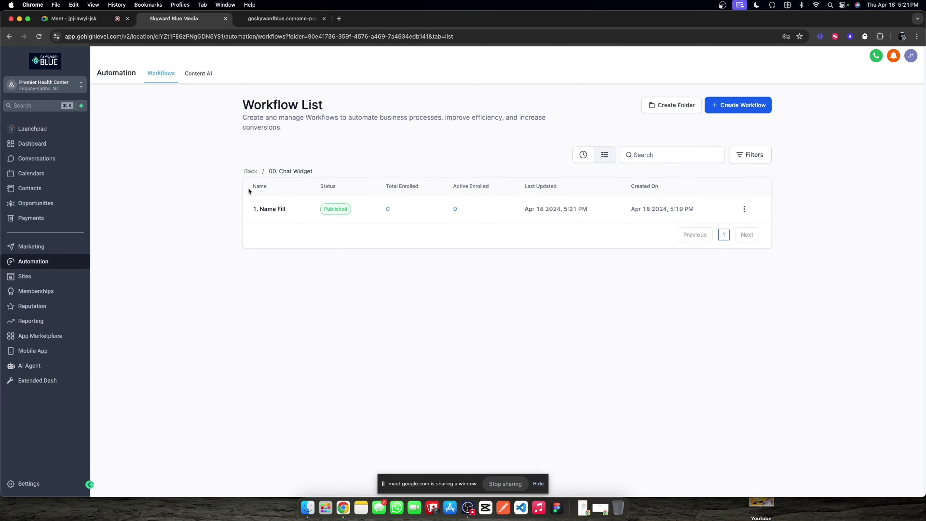
click(249, 170)
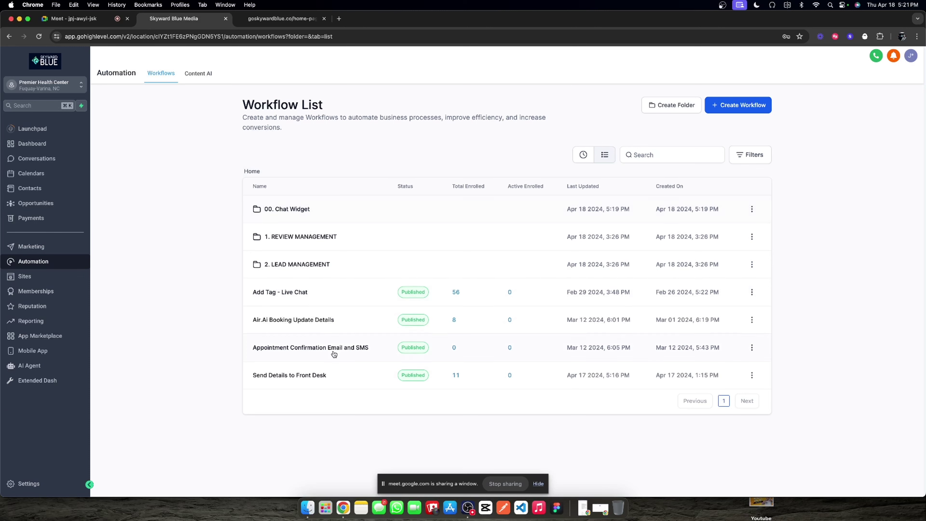
click(271, 293)
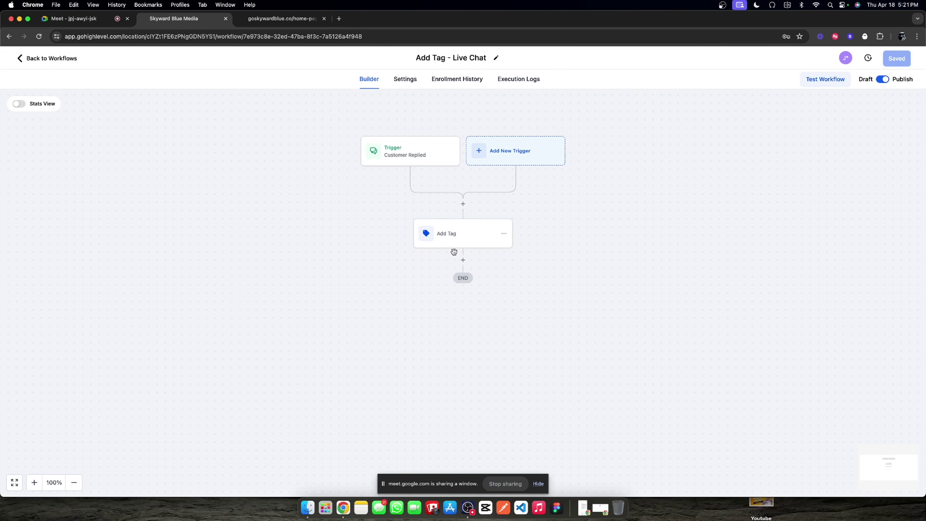
click(437, 241)
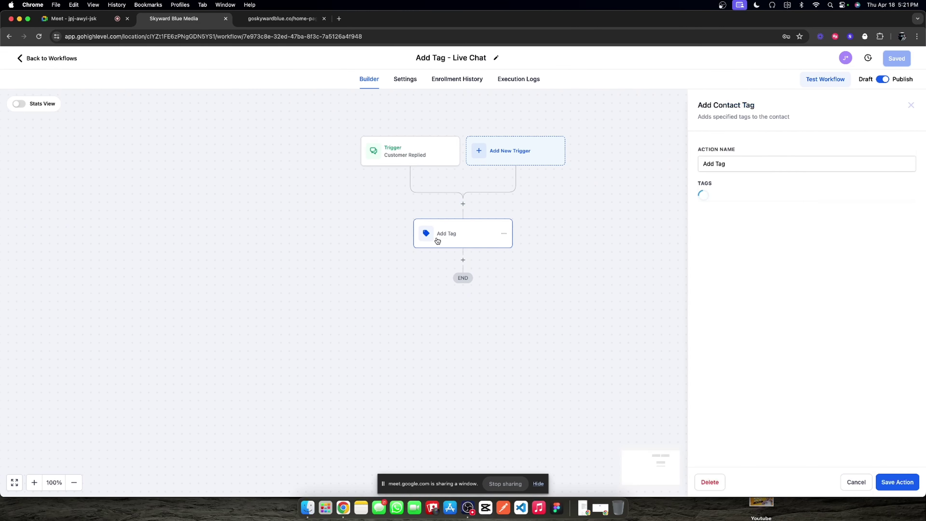
triple_click(441, 58)
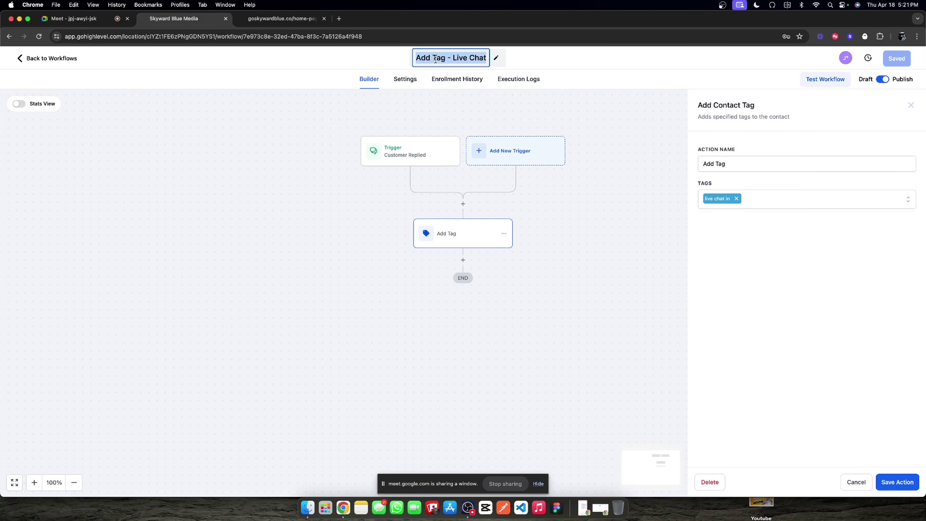
click(48, 60)
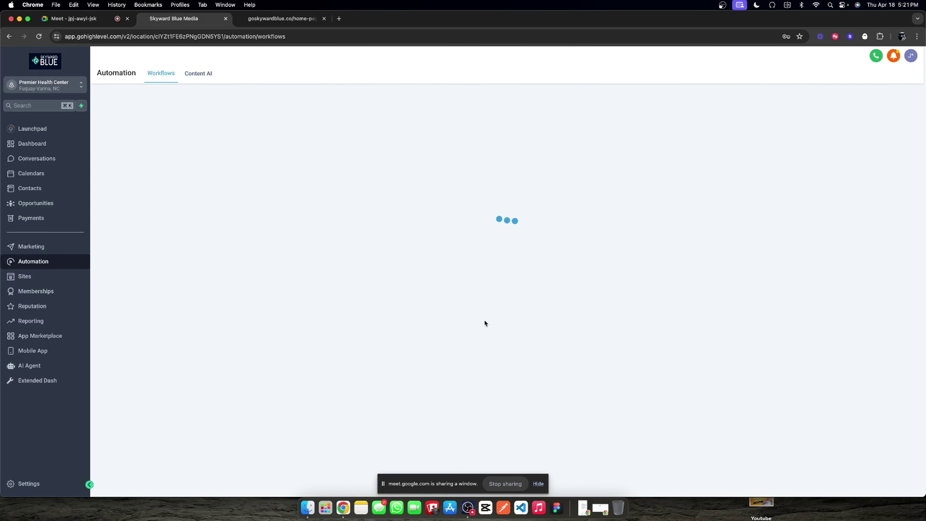
Step: Move Add Tag - Live Chat into the 00. Chat Widget folder and reopen it
click(752, 292)
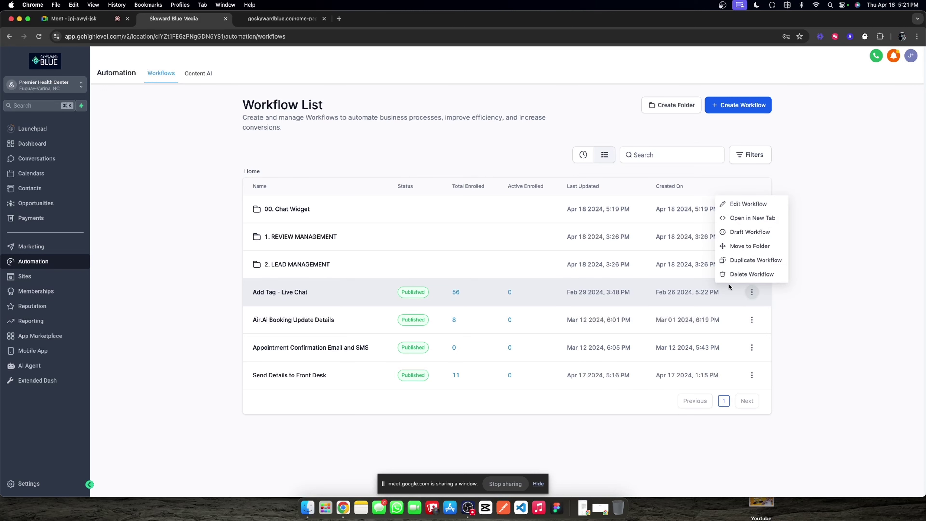
click(742, 244)
click(449, 262)
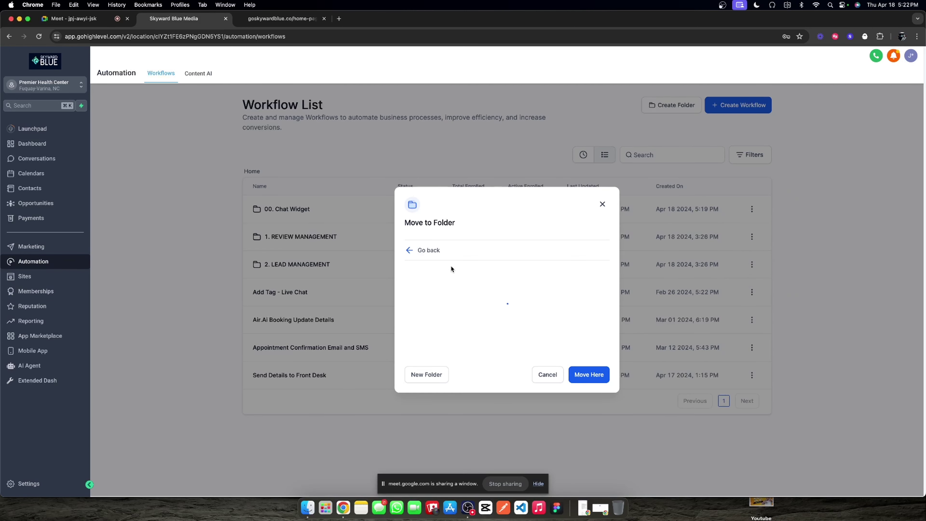
click(599, 381)
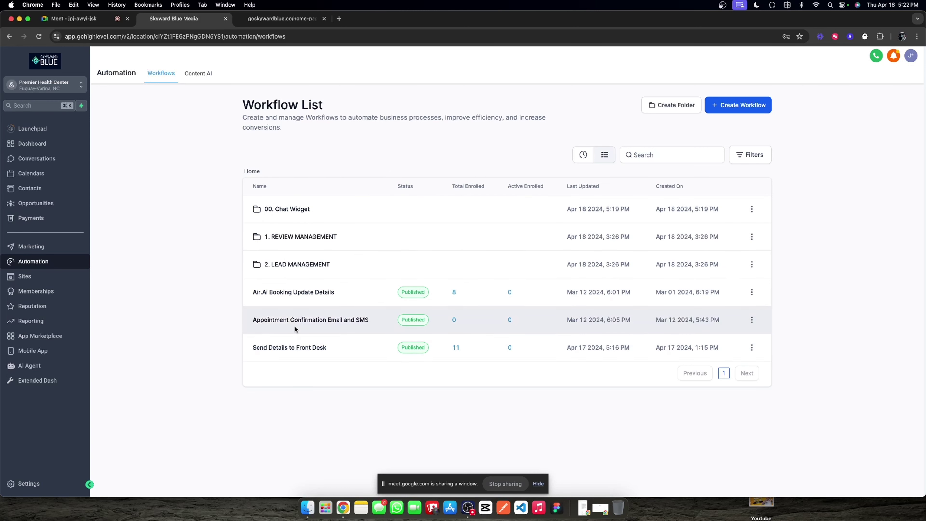
click(290, 209)
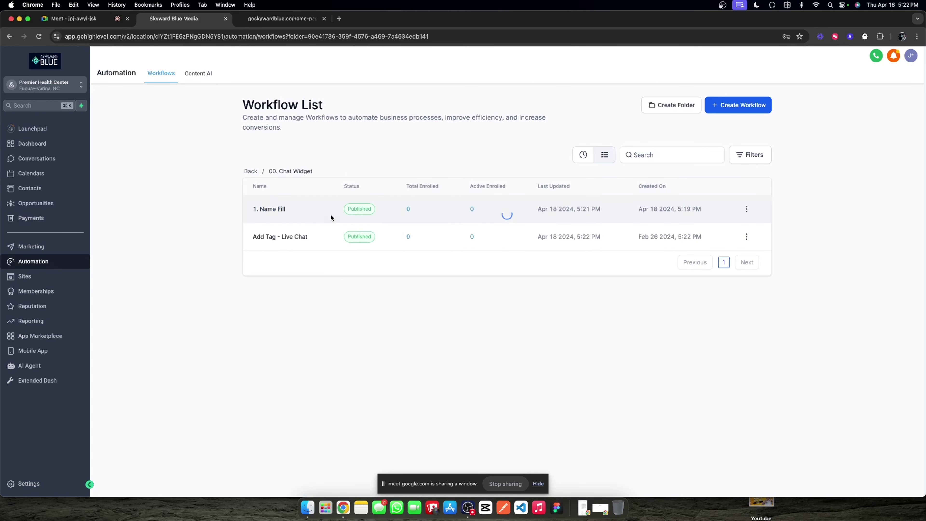
click(274, 237)
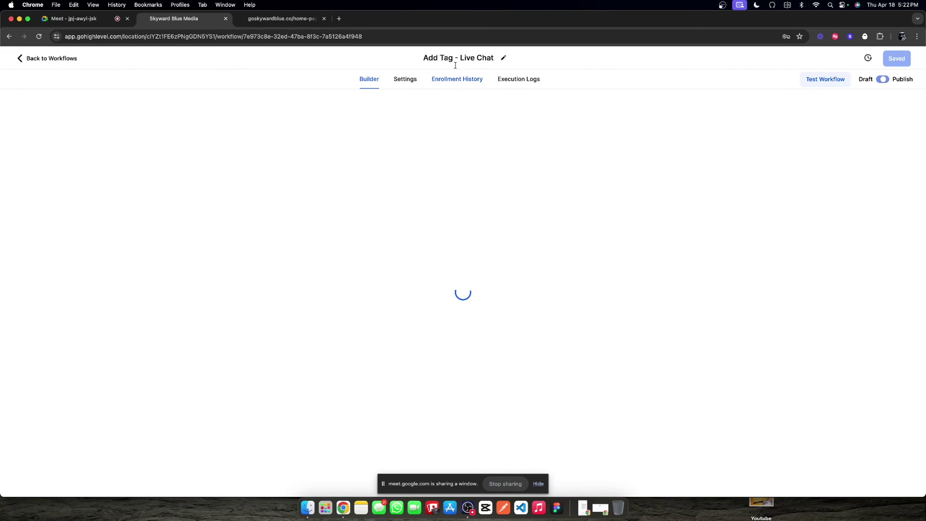
Step: Rename the workflow to 0. Activate Chat Assistant and its trigger to "When we get a chat message..."
click(458, 59)
text(0.)
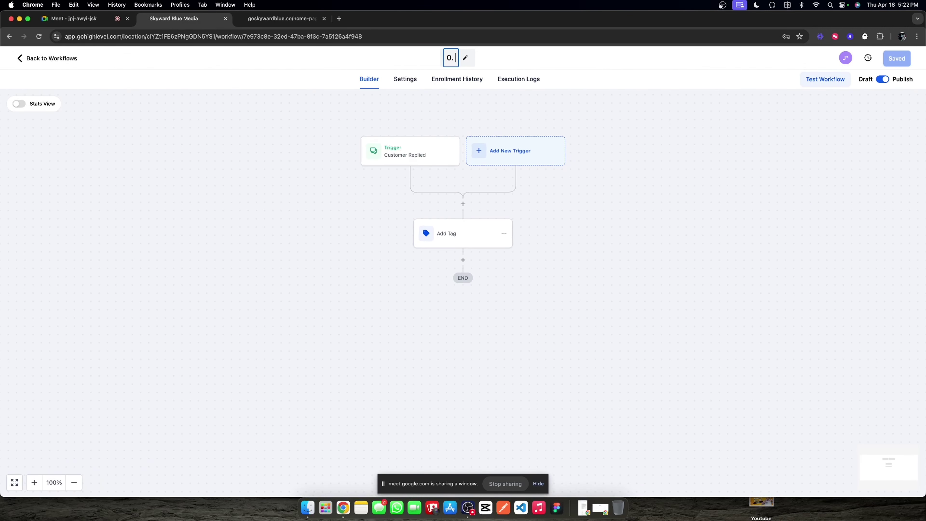
text( Activate Chat)
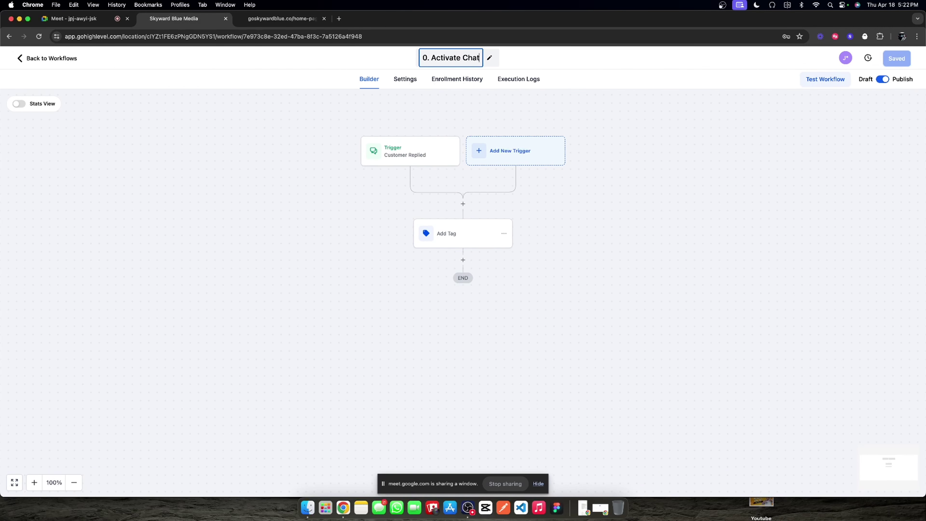
text( Assistant)
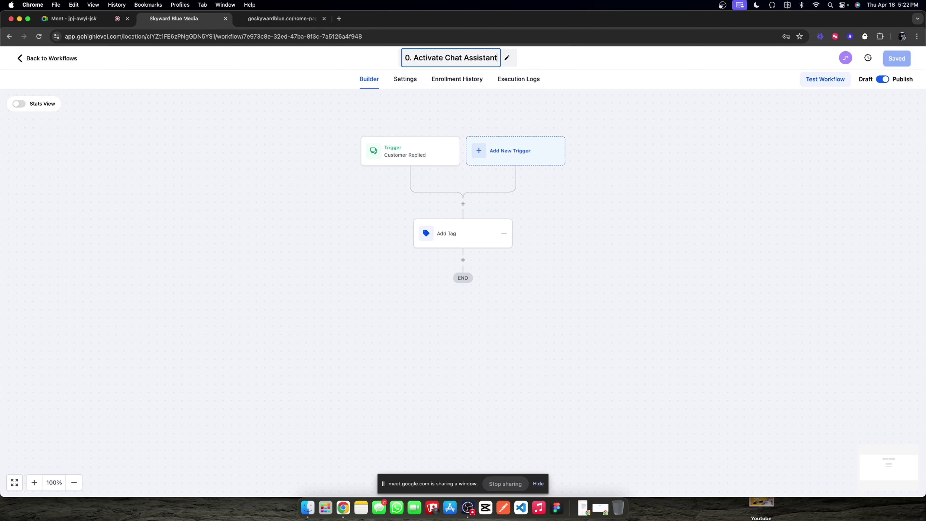
key(Return)
click(429, 156)
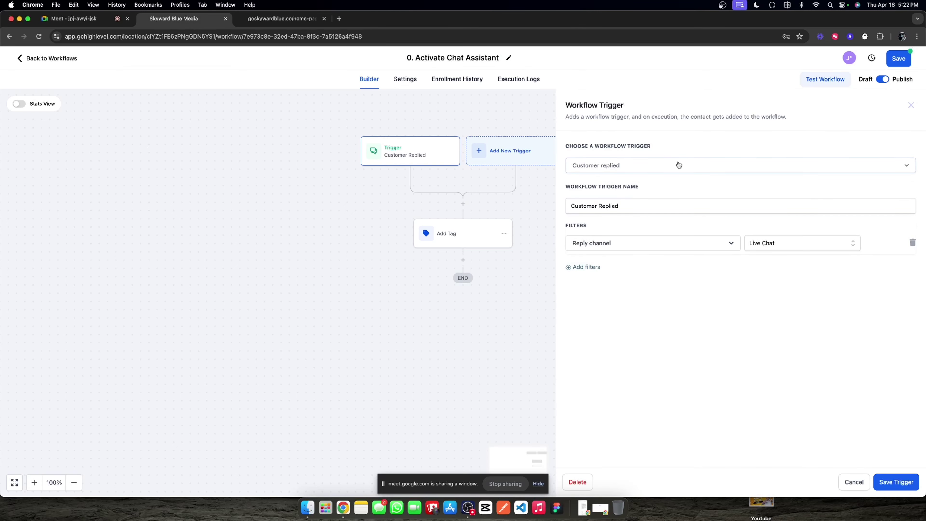
triple_click(643, 203)
text(he)
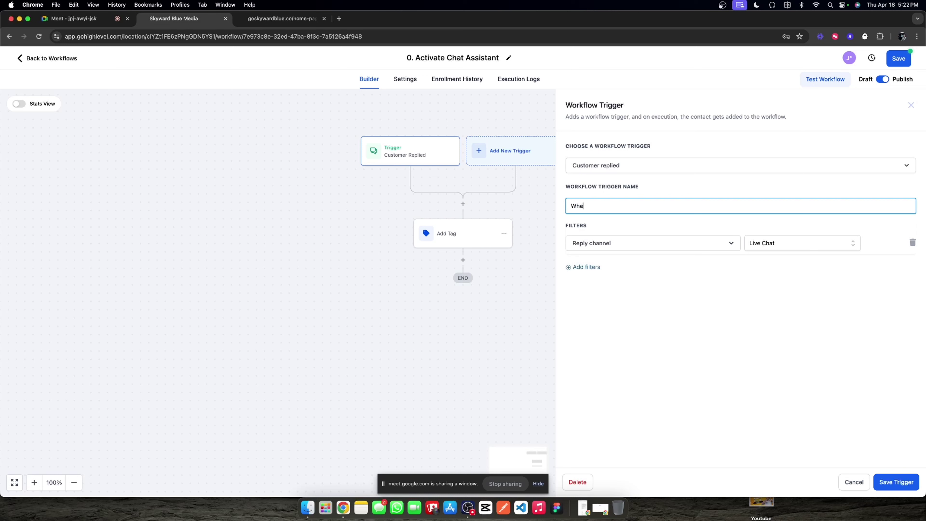
text(n we get a chat message...)
click(897, 484)
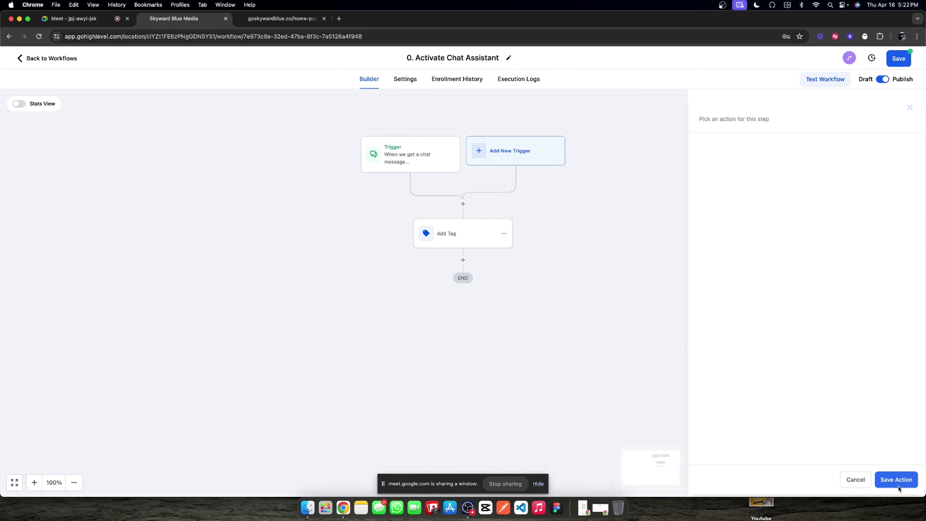
Step: Rename the Add Tag action to "Bring the assistant in..." and save it
click(436, 225)
click(740, 163)
double_click(740, 163)
click(741, 162)
key(alt+shift+Left)
key(alt+shift+Left)
text(B)
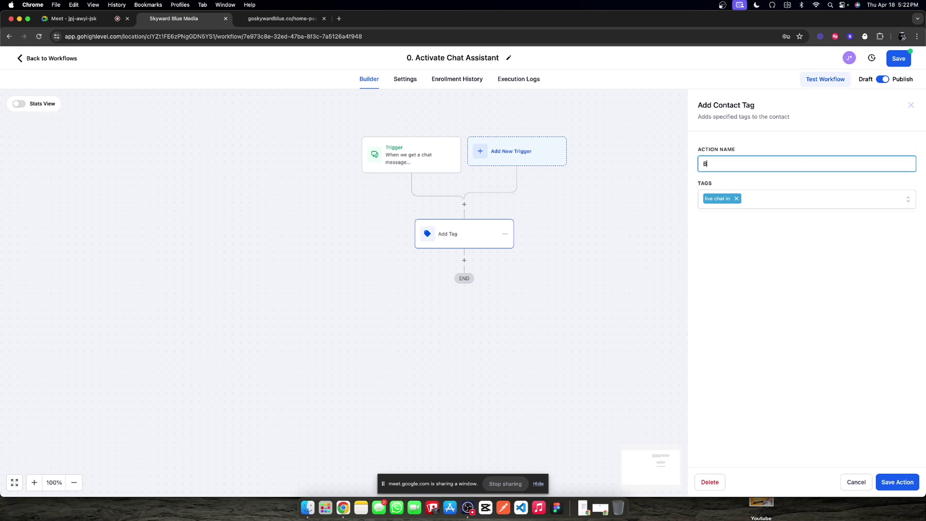
text(reinng the assistant in...)
click(900, 492)
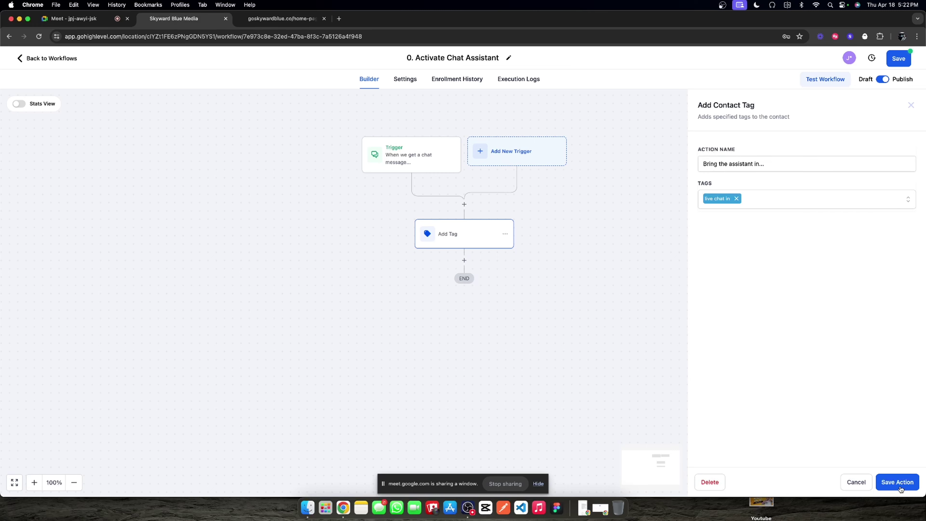
click(894, 486)
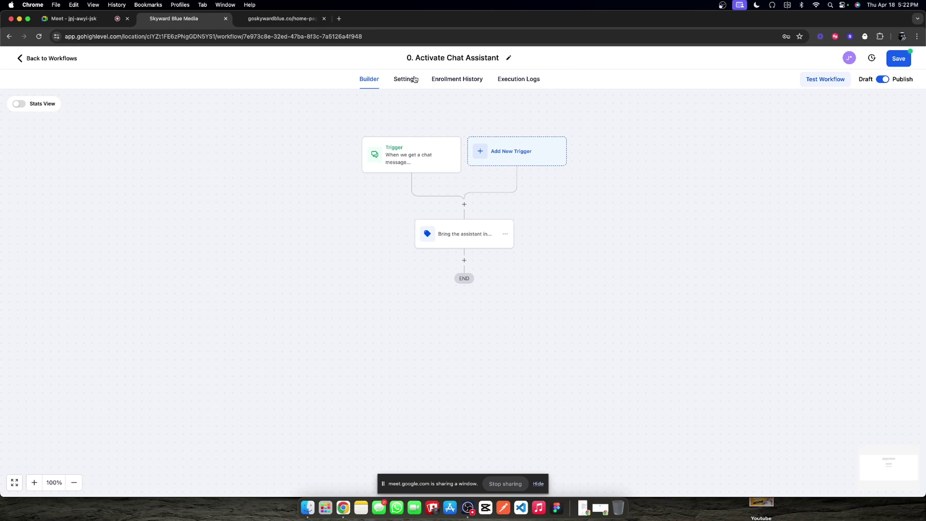
Step: Allow contacts to re-enter the workflow, save it, and return to the Chat Widget folder
click(406, 79)
click(216, 182)
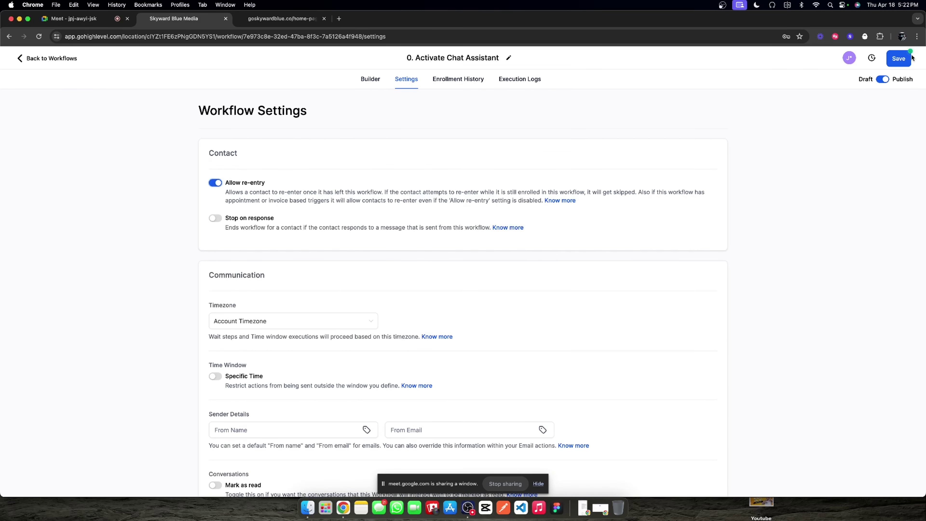
click(899, 59)
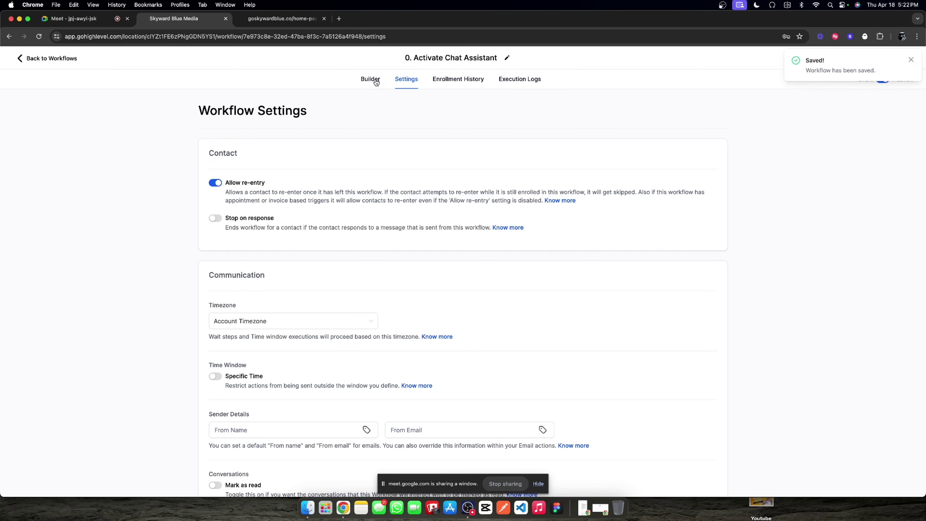
click(370, 81)
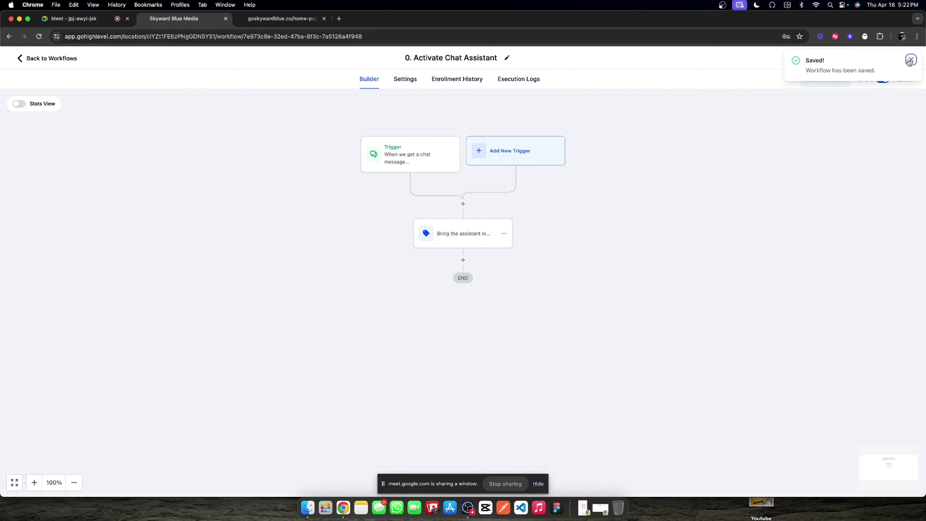
click(64, 59)
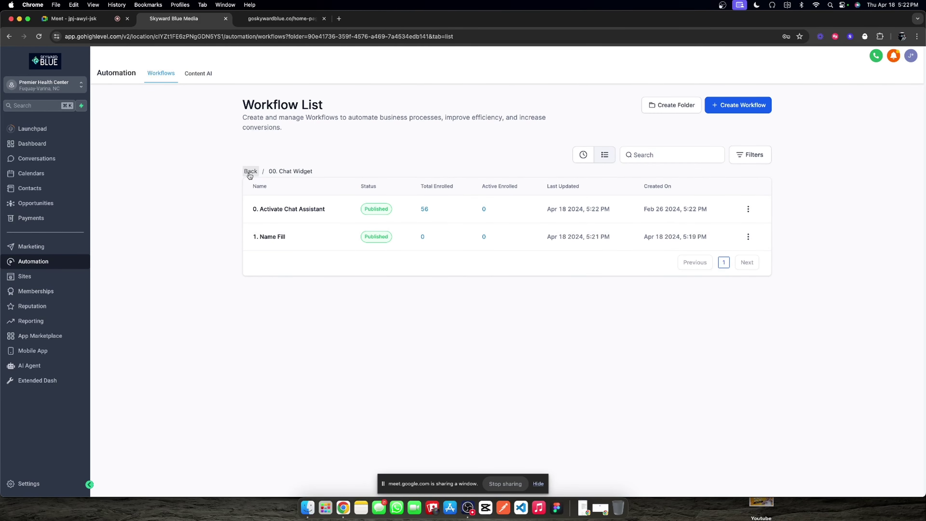
Step: Rename the Temp 2 AI assistant's internal name to Chat Widget Assistant and save
click(250, 172)
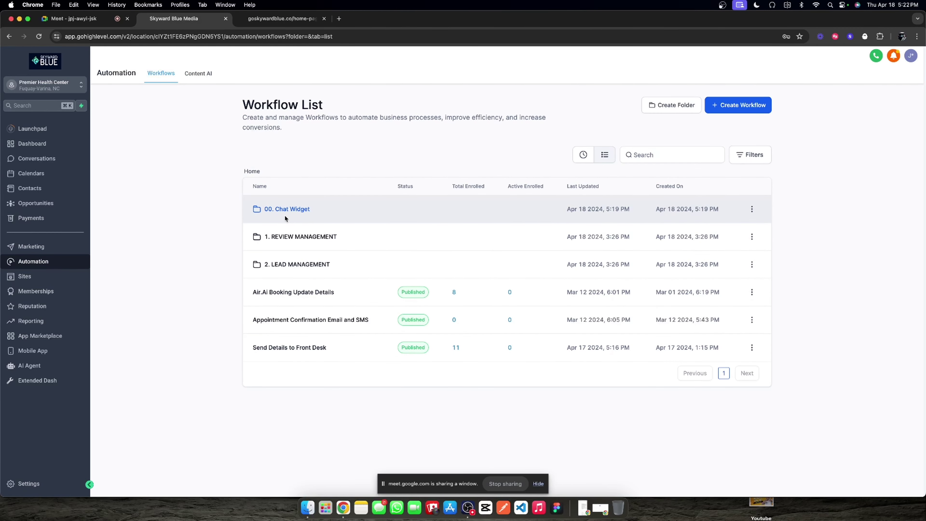
click(29, 365)
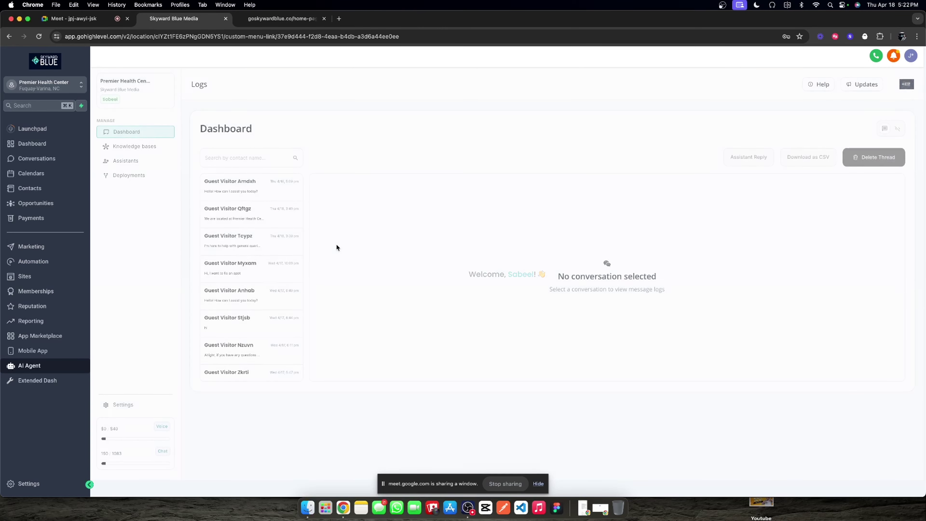
click(126, 161)
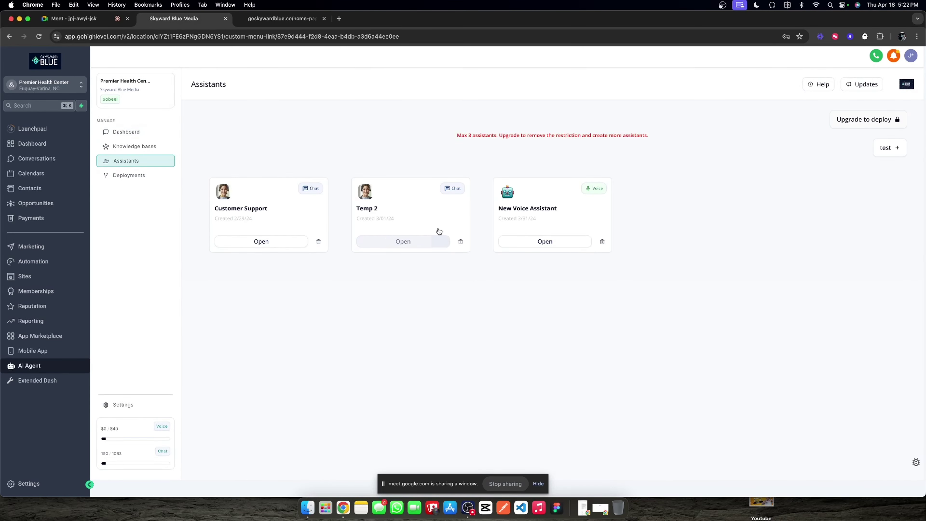
click(400, 242)
click(254, 280)
key(super+a)
text(Chat Widget )
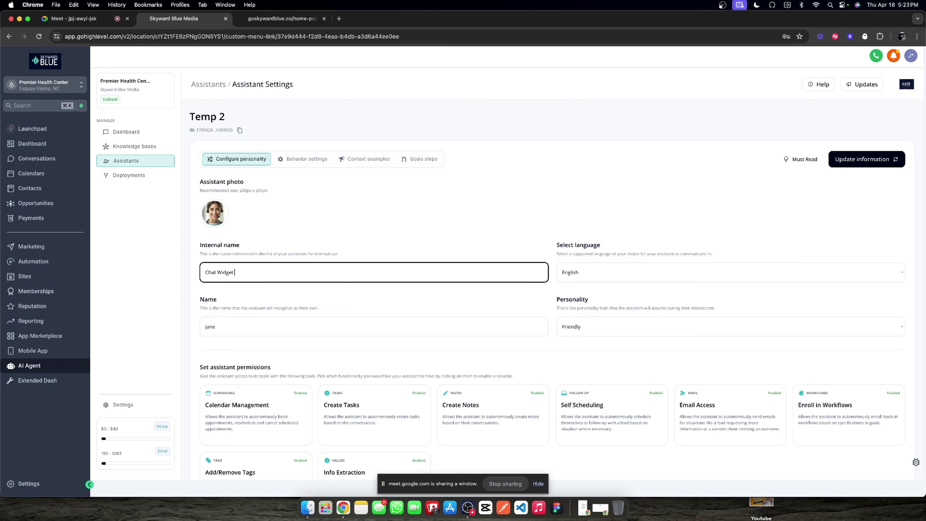
text(Assistant)
click(374, 225)
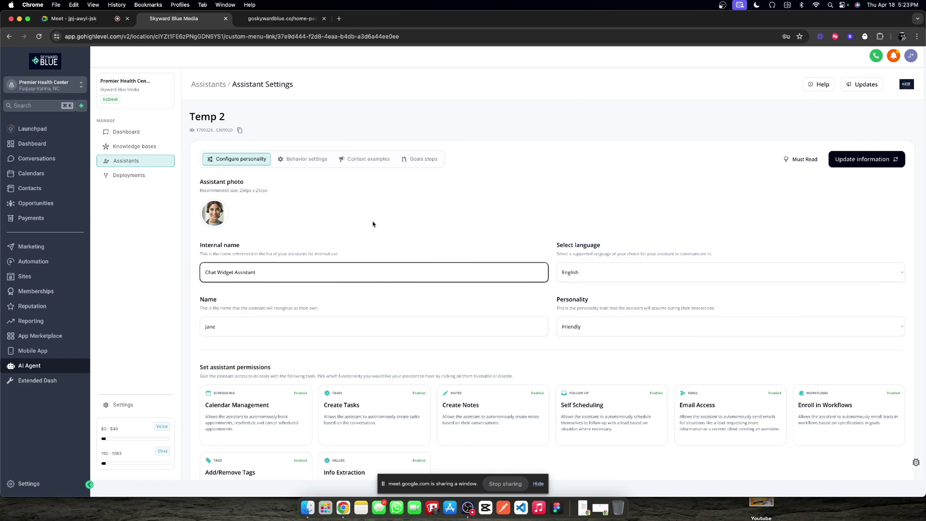
click(857, 161)
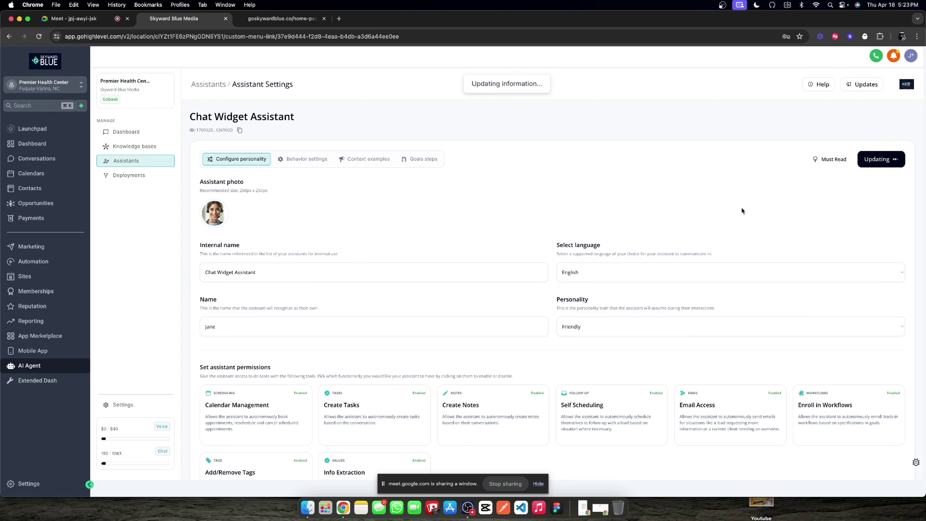
Step: Check the attached training data and browse the PHC Training Data knowledge base sources
click(302, 158)
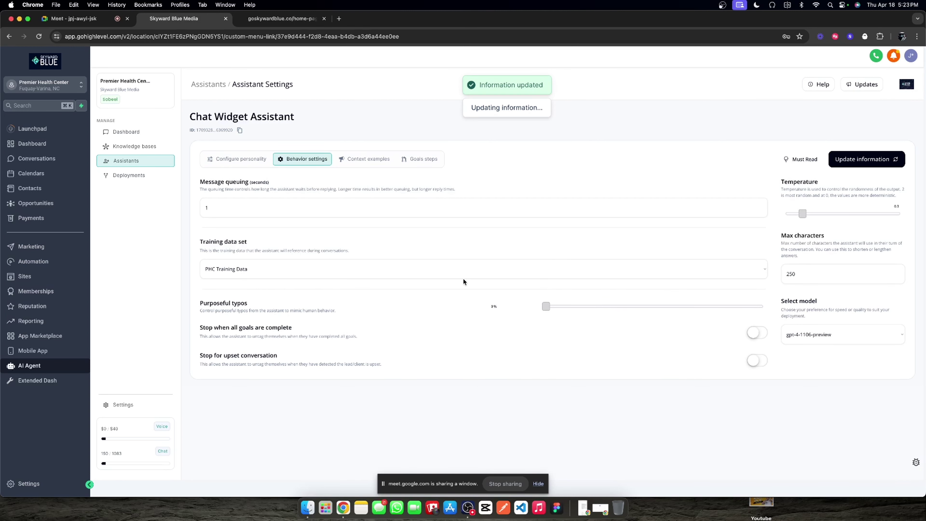
click(456, 277)
click(586, 251)
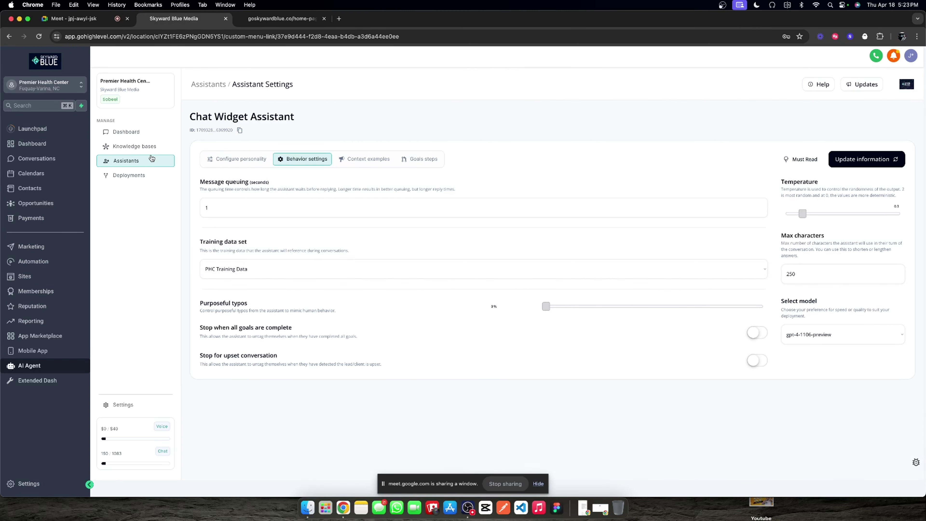
click(135, 148)
click(277, 215)
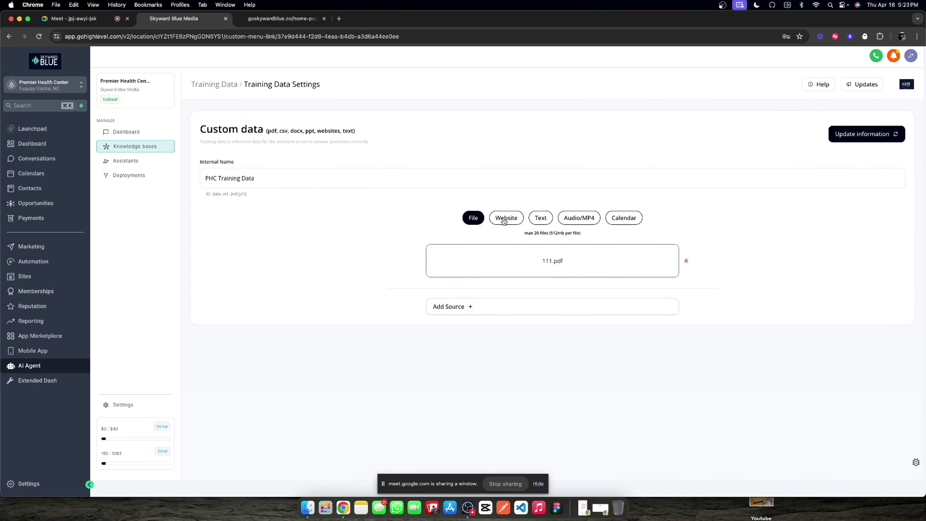
click(619, 218)
click(473, 218)
Step: Reopen the Chat Widget Assistant's context settings to edit the job title
click(130, 161)
click(403, 241)
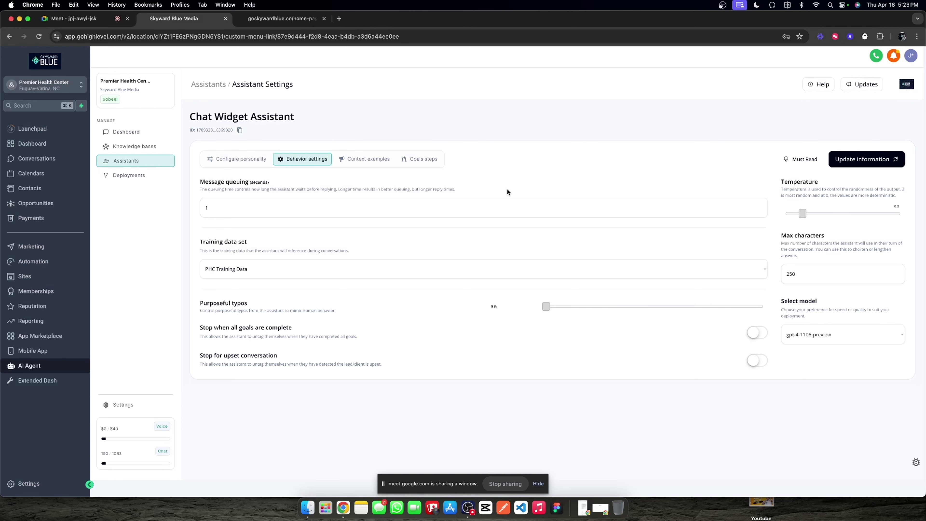
click(363, 160)
click(257, 212)
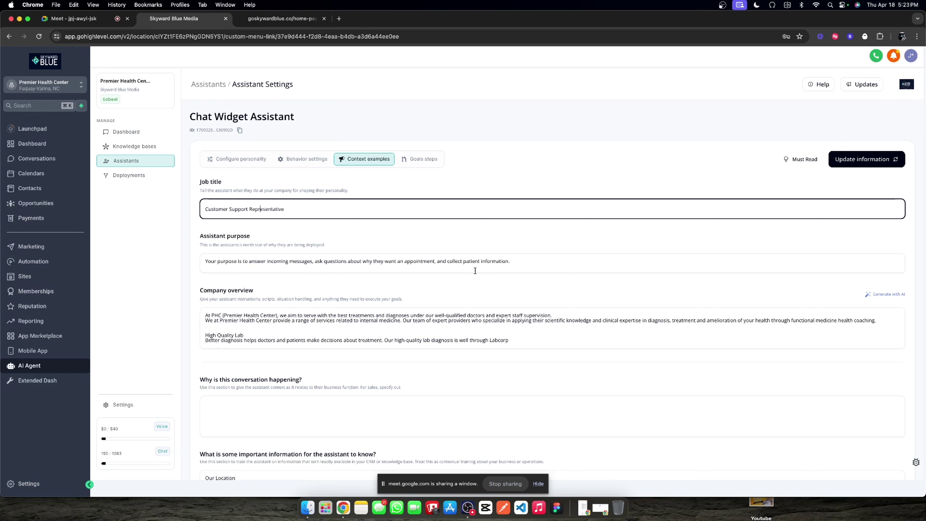
Step: Cut the 'Our services include' list through 'Lab testing' from the company overview
scroll(407, 295, down, 2)
click(291, 286)
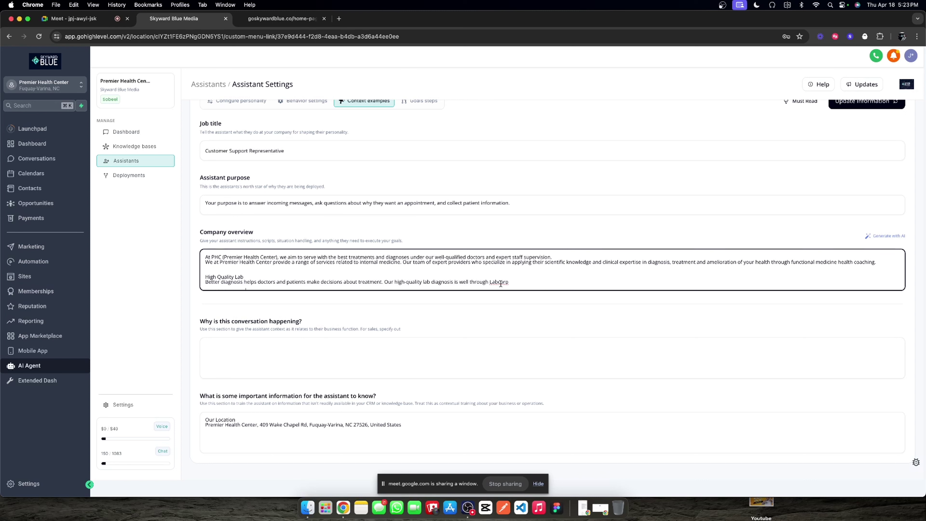
scroll(500, 283, down, 5)
scroll(495, 284, up, 5)
scroll(471, 284, down, 10)
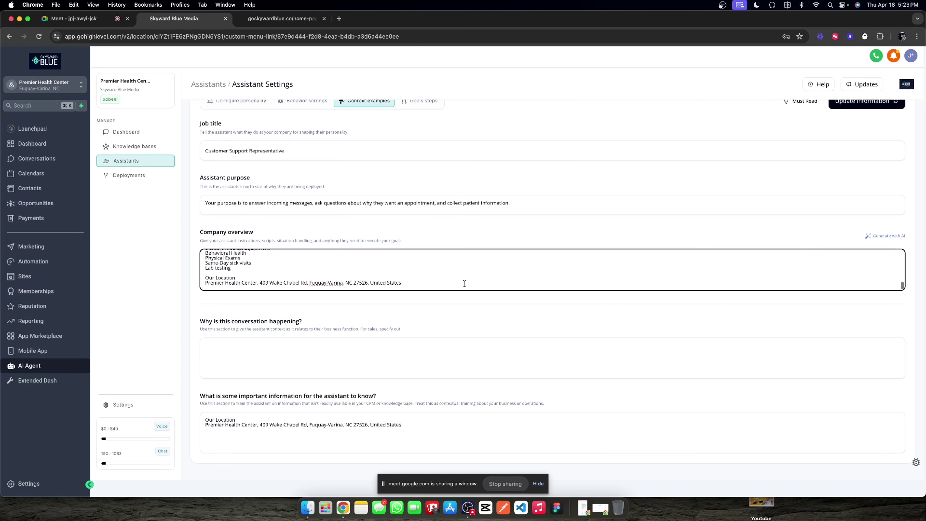
drag(438, 283, 200, 282)
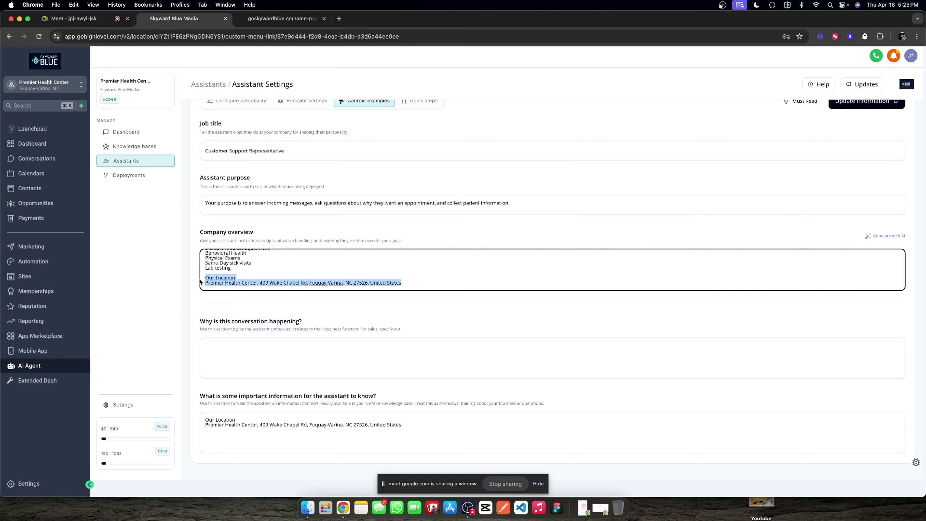
click(393, 287)
scroll(341, 264, up, 5)
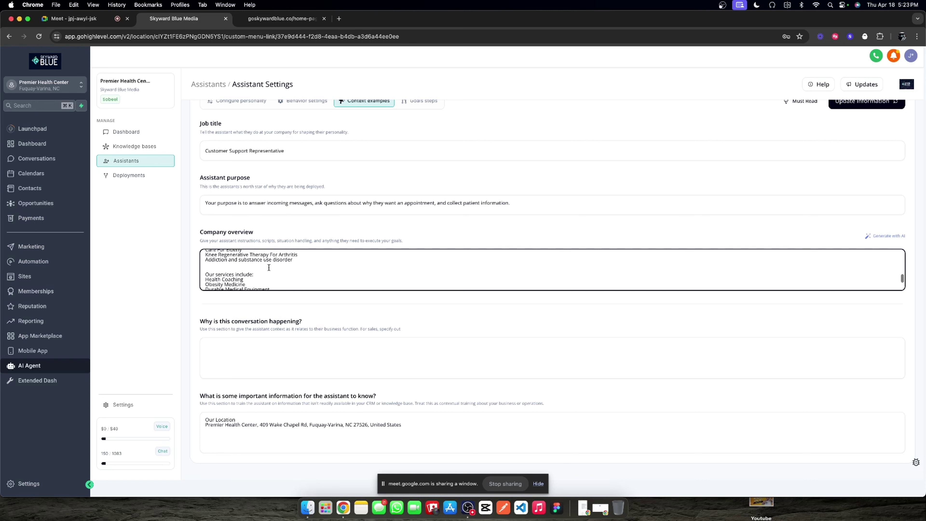
drag(207, 268, 284, 296)
key(super+c)
click(207, 269)
text(Our expertise is in: Care For Elderly Knee Regenerative Therapy For Arthritis Addiction and substance use disorder)
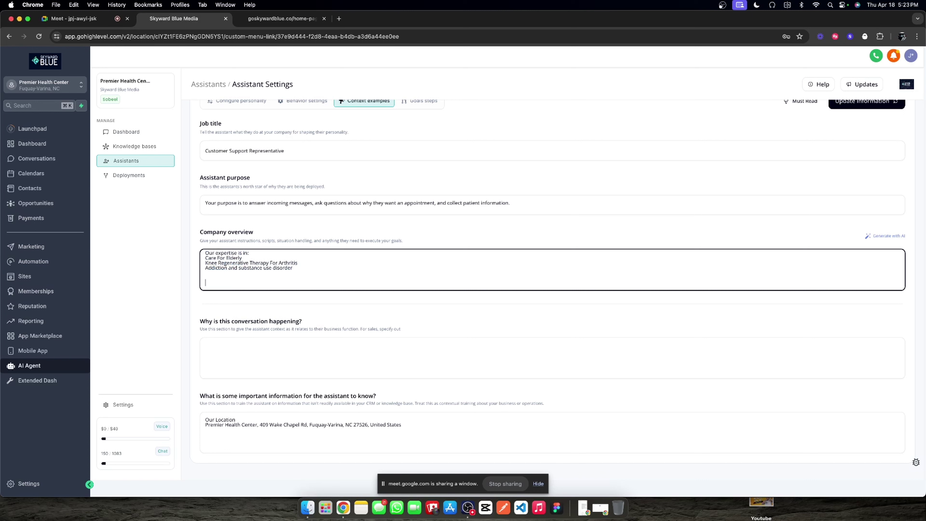
click(450, 437)
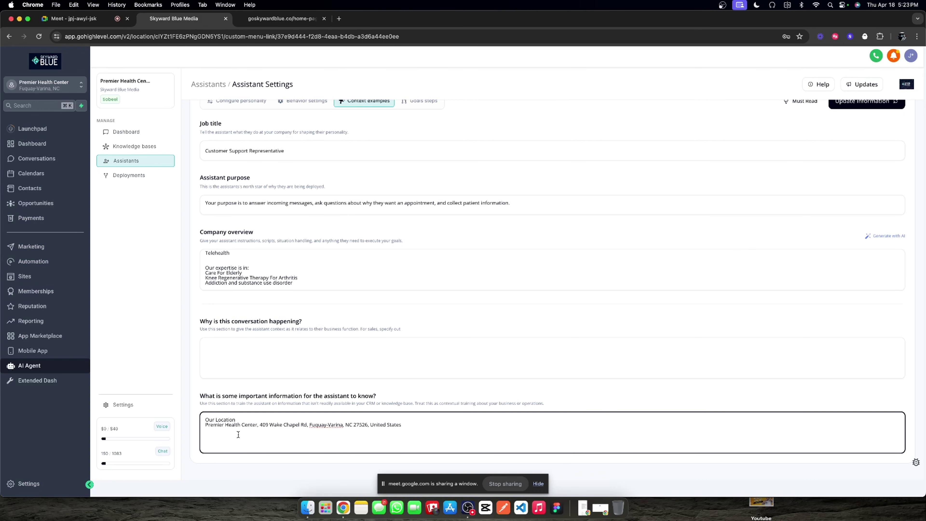
Step: Join the address onto the Our Location line and paste the services, merging Health Coaching, Obesity Medicine, Durable Medical Equipment
click(205, 425)
key(BackSpace)
text(is )
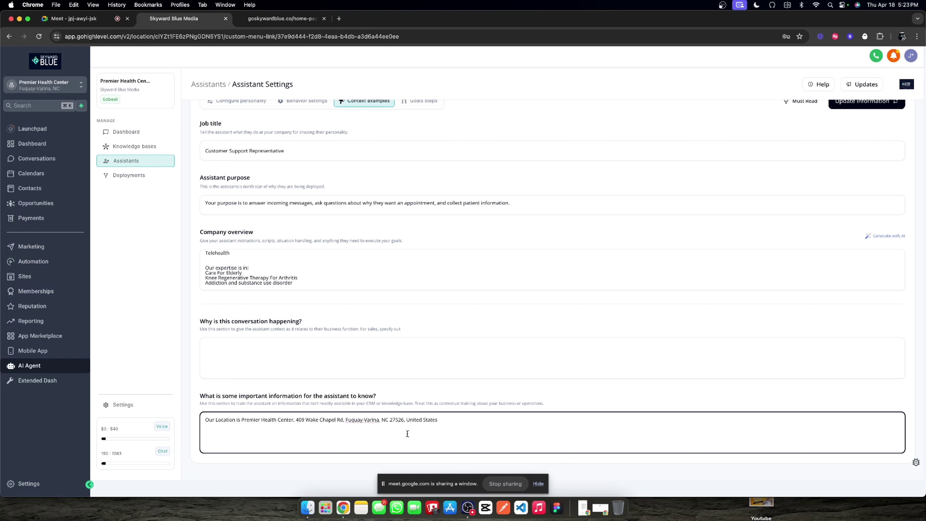
text(;.)
key(super+v)
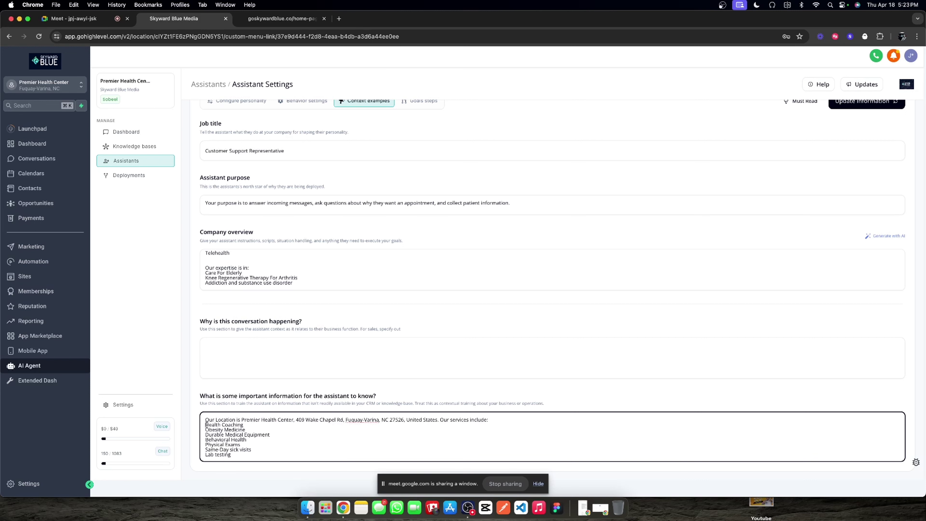
click(206, 424)
key(BackSpace)
key(BackSpace)
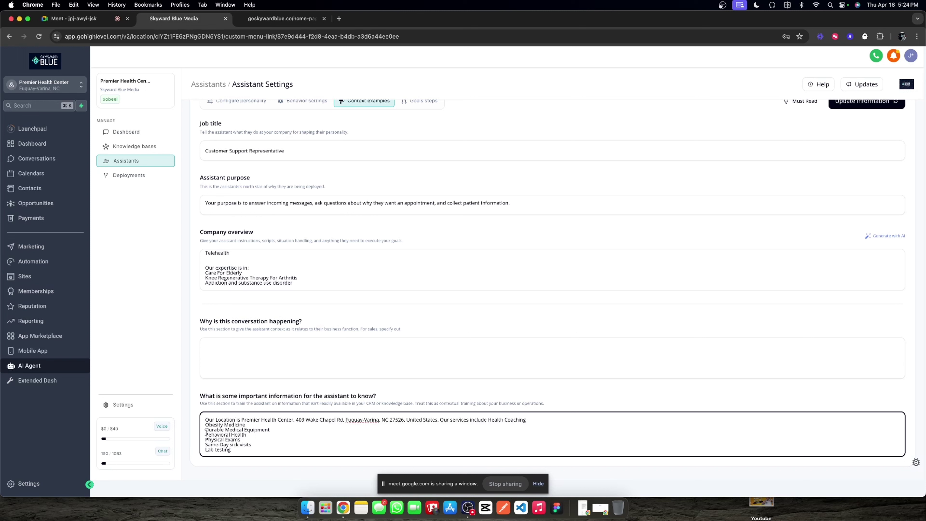
key(BackSpace)
text(, Obesity Medicine)
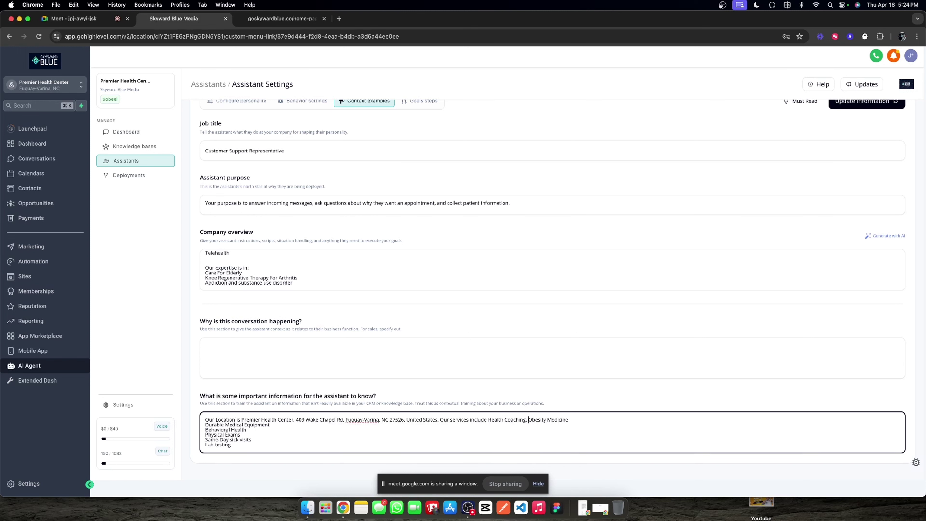
click(205, 425)
key(BackSpace)
text(, Durable Medical Equipment)
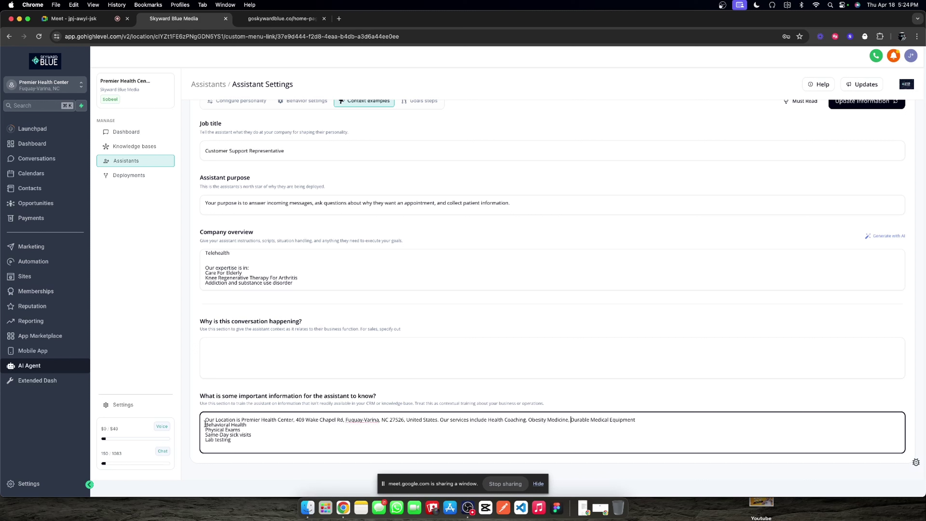
Step: Merge Behavioral Health, Physical Exams, Same-Day sick visits and Lab testing into the comma-separated services sentence
click(205, 425)
key(BackSpace)
text(, Behavioral Health)
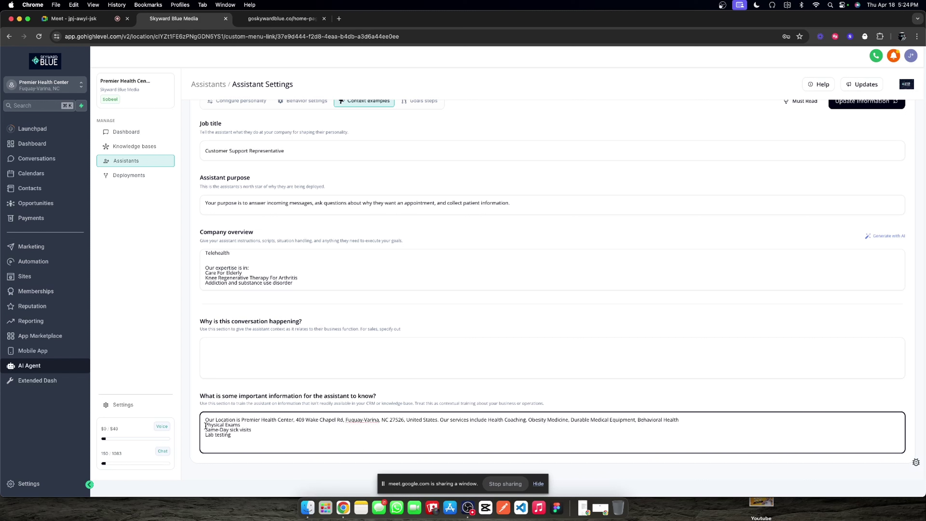
key(BackSpace)
text(, Physical Exams)
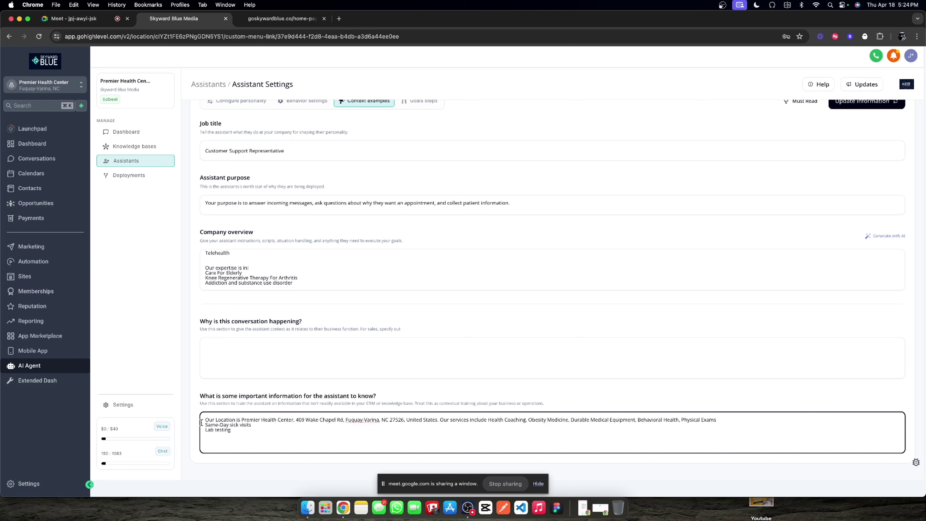
click(205, 425)
key(BackSpace)
text(, Same-Day sick visits)
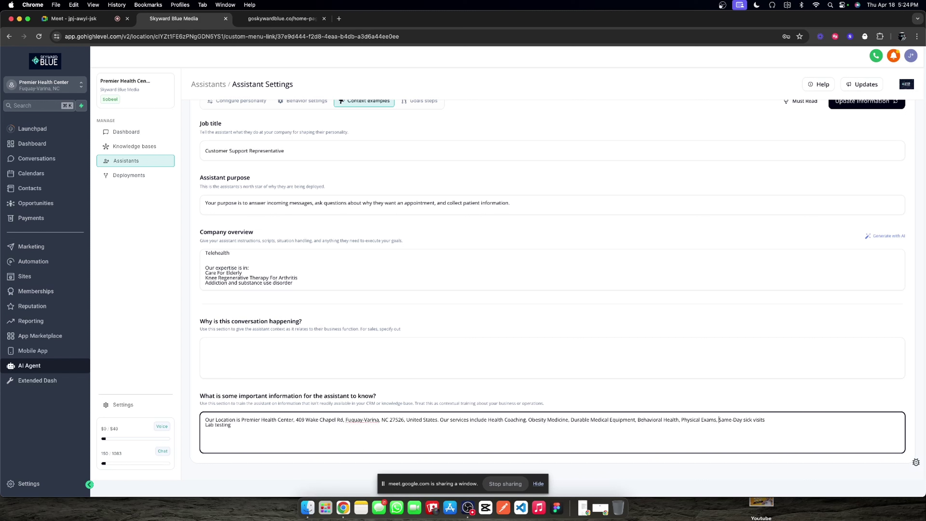
click(205, 424)
key(BackSpace)
text(, and Lab testing.)
click(761, 405)
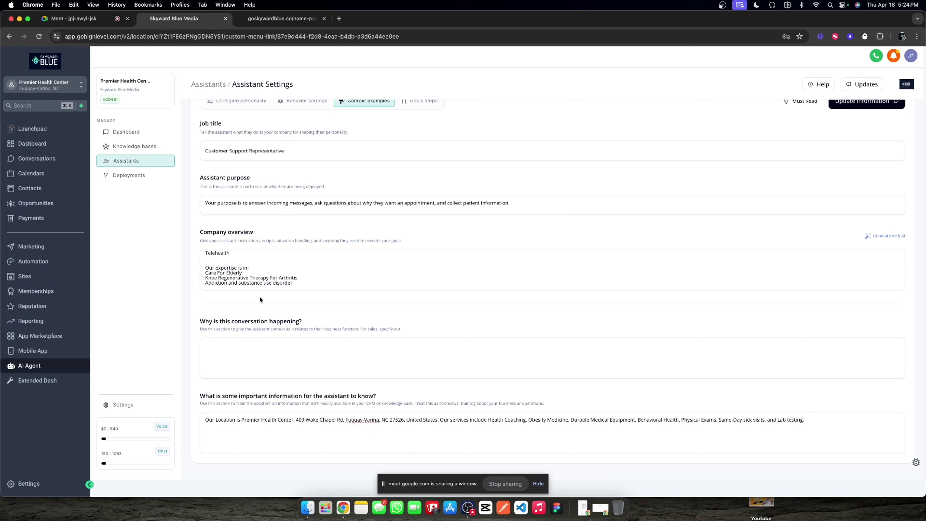
Step: Remove the expertise list from the company overview text, including the empty line below Telehealth
click(262, 276)
drag(206, 266, 319, 281)
key(super+c)
key(BackSpace)
key(BackSpace)
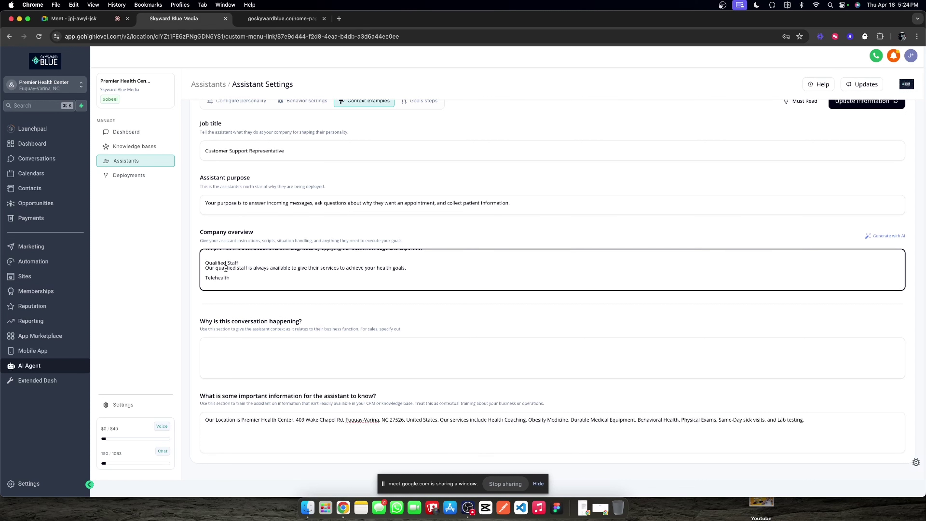
scroll(229, 272, up, 3)
scroll(232, 272, down, 3)
key(BackSpace)
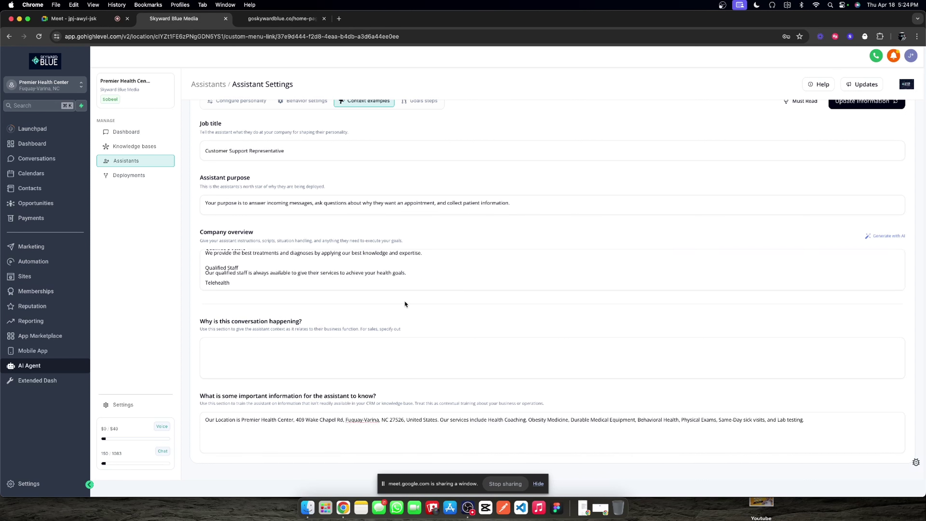
Step: Paste the expertise list after the services, joining Care For Elderly, Knee through addiction into one sentence
click(828, 423)
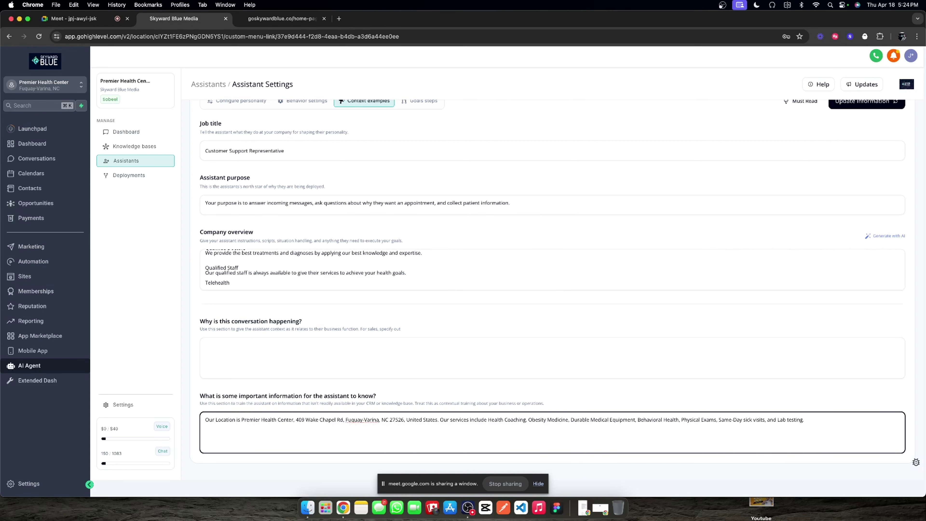
key(super+v)
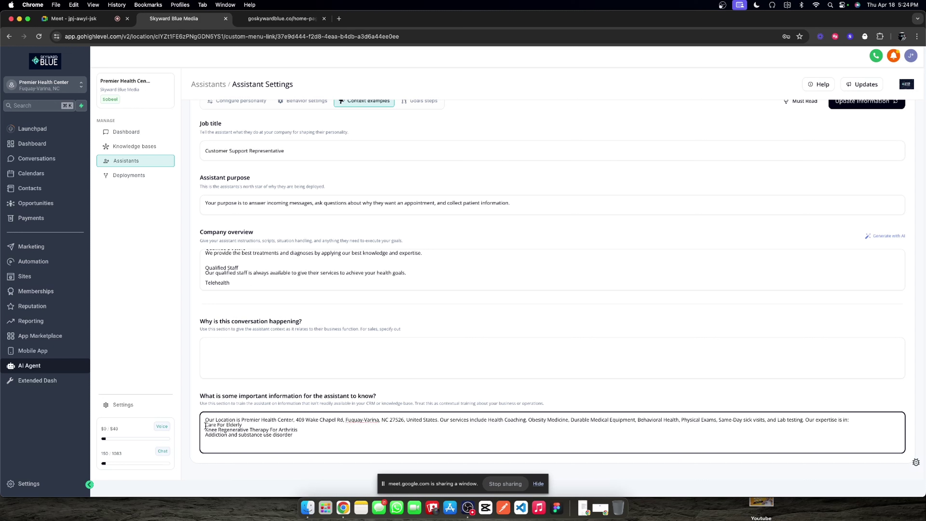
click(206, 426)
key(BackSpace)
key(BackSpace)
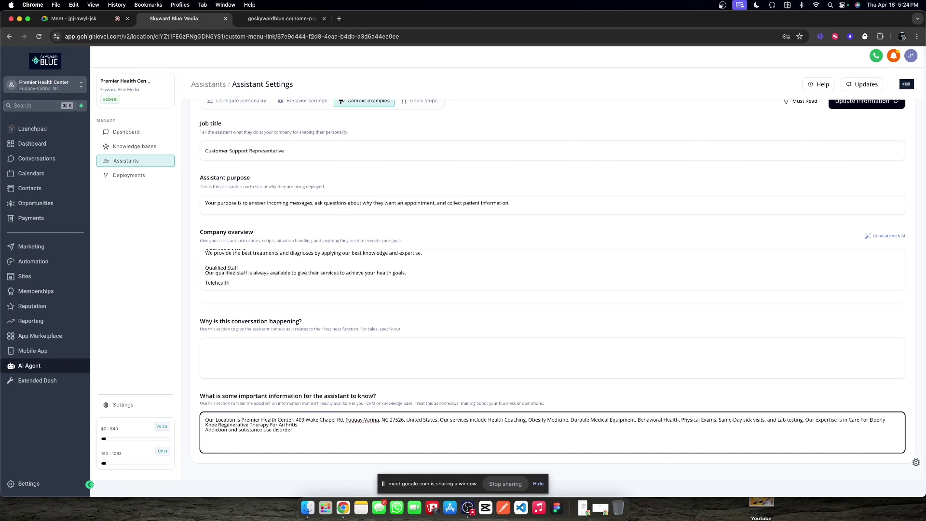
click(206, 425)
key(BackSpace)
text(,)
click(205, 429)
key(BackSpace)
text(, and)
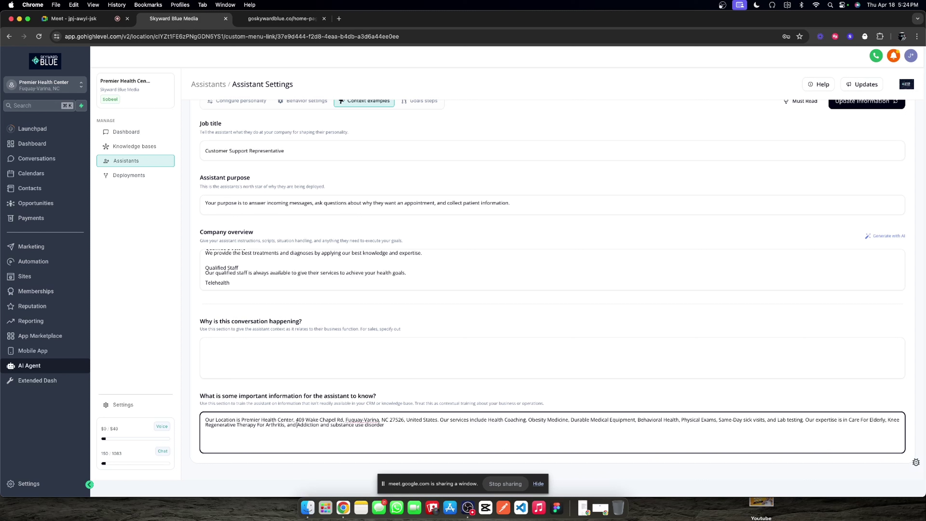
click(434, 398)
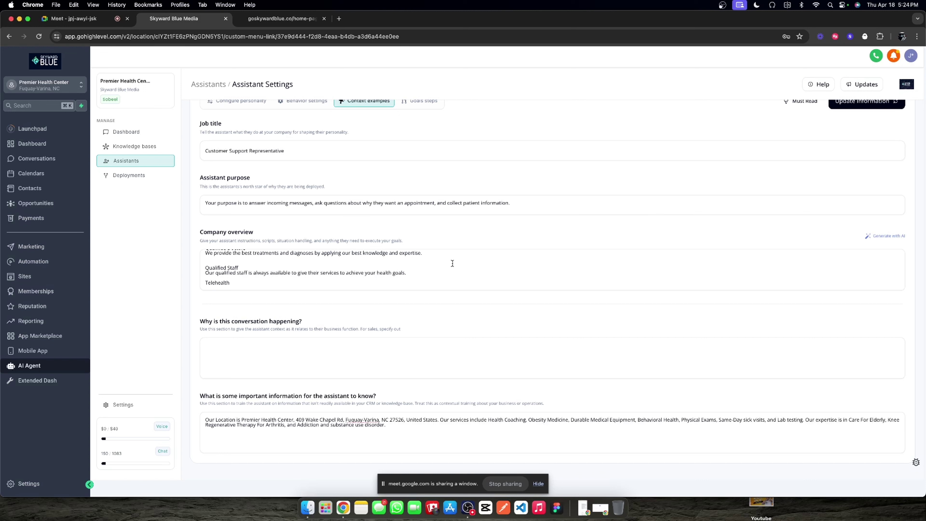
click(317, 274)
scroll(316, 274, up, 5)
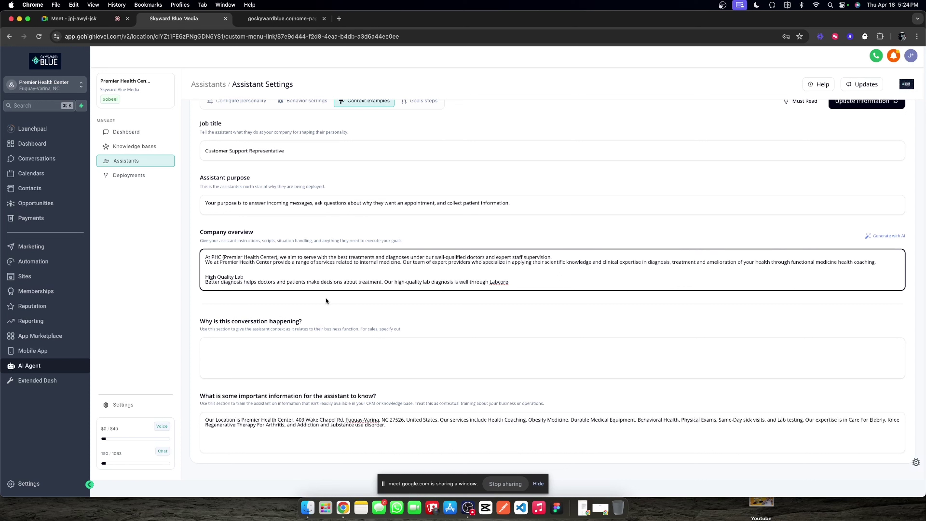
scroll(343, 283, down, 5)
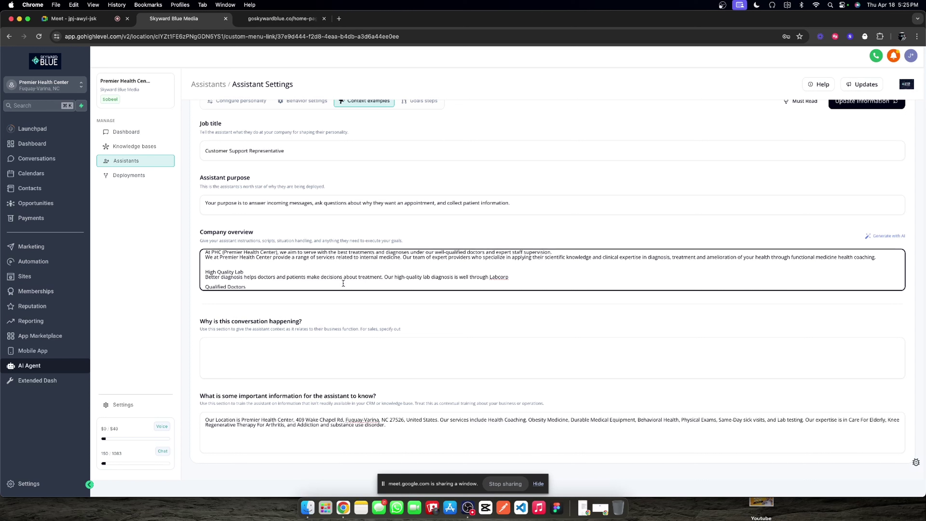
scroll(310, 281, up, 3)
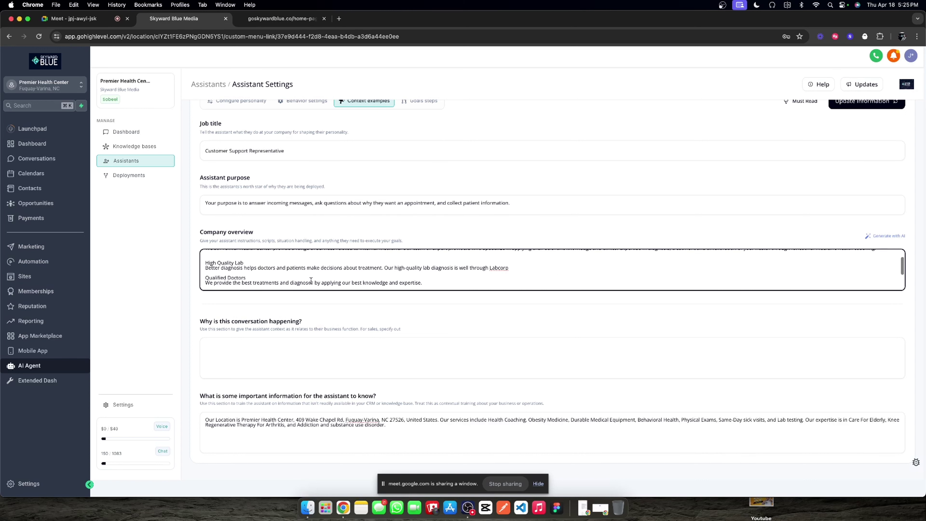
scroll(278, 276, up, 2)
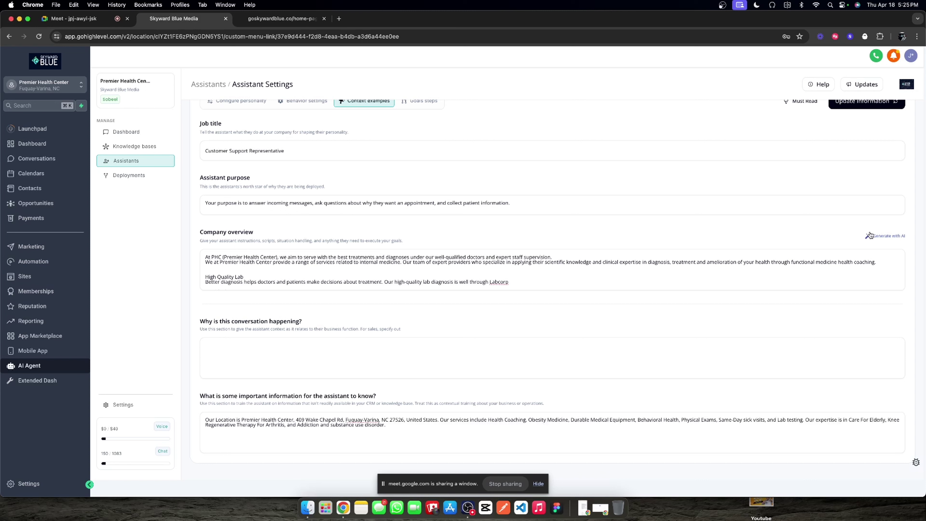
scroll(378, 272, down, 1)
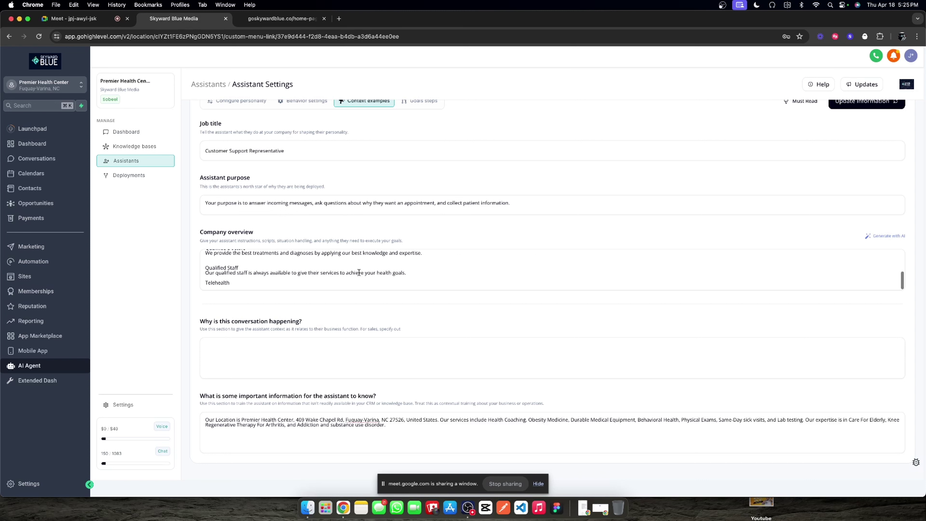
scroll(359, 272, up, 1)
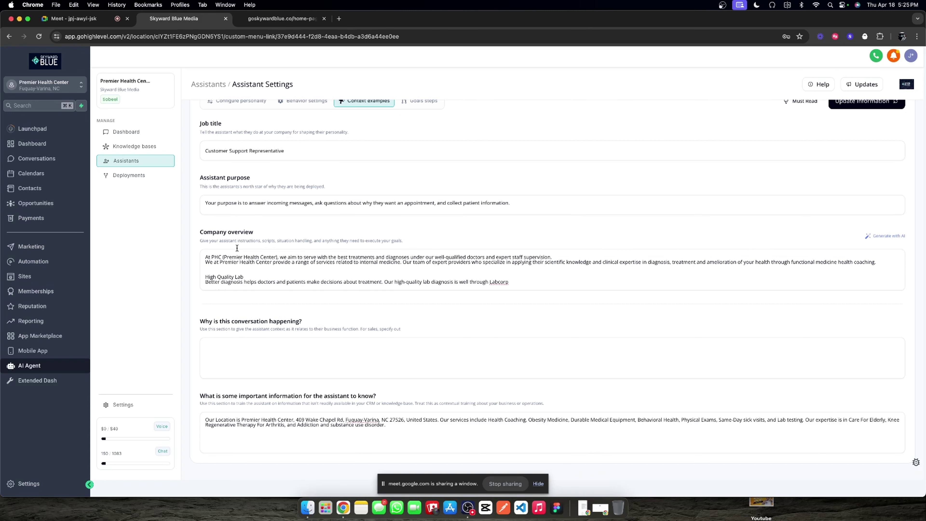
click(885, 236)
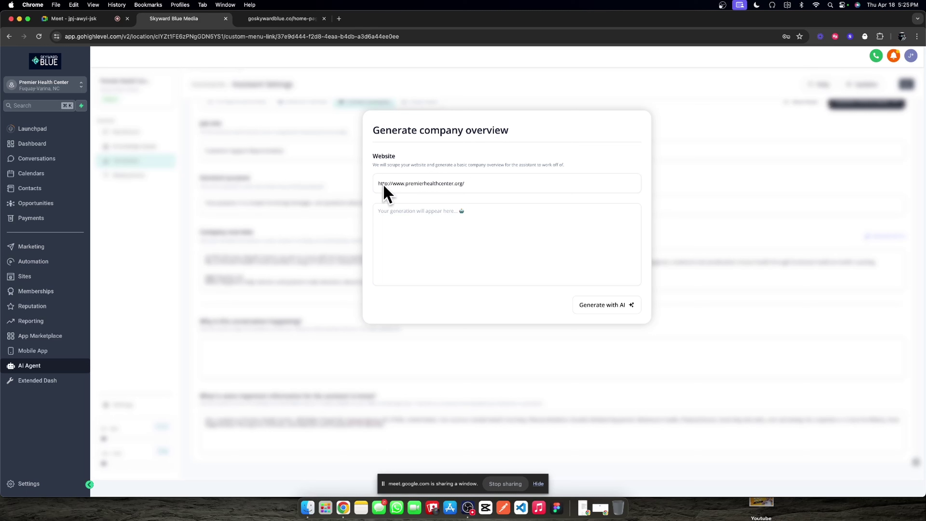
drag(379, 183, 523, 183)
click(514, 184)
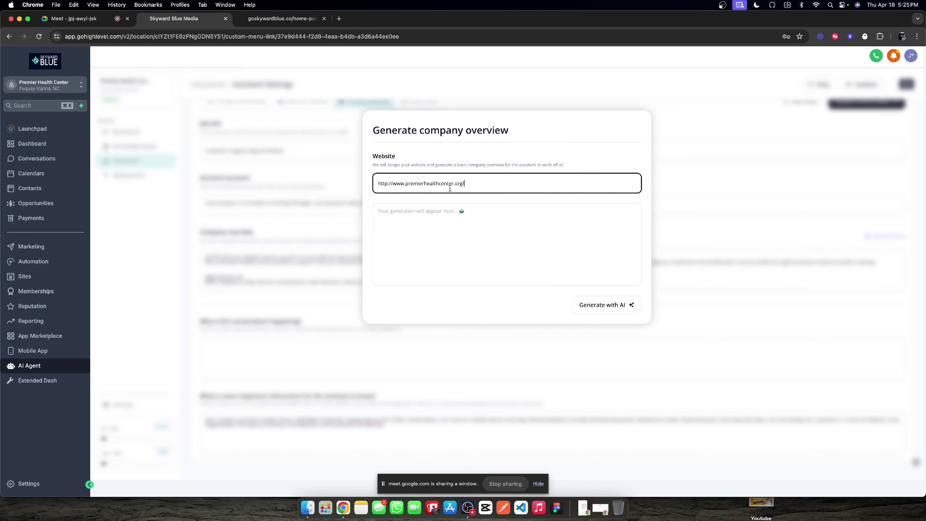
triple_click(458, 183)
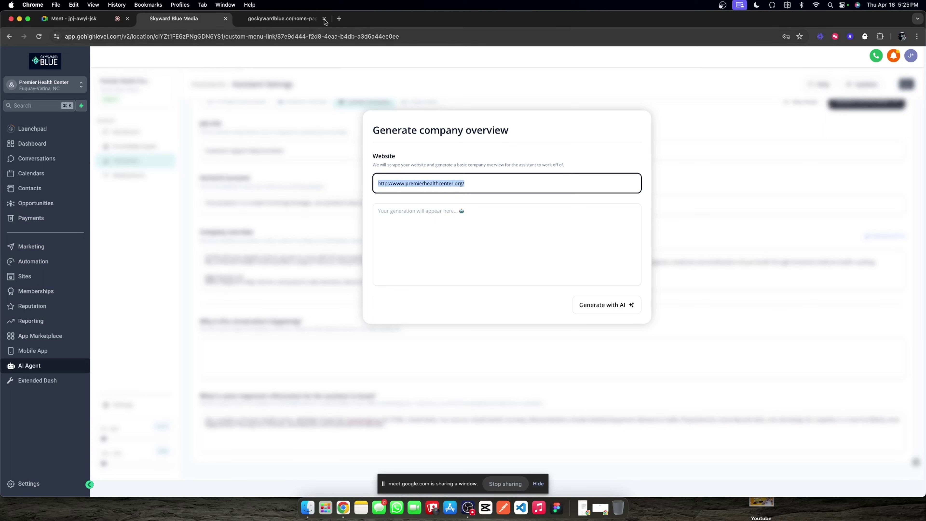
click(431, 184)
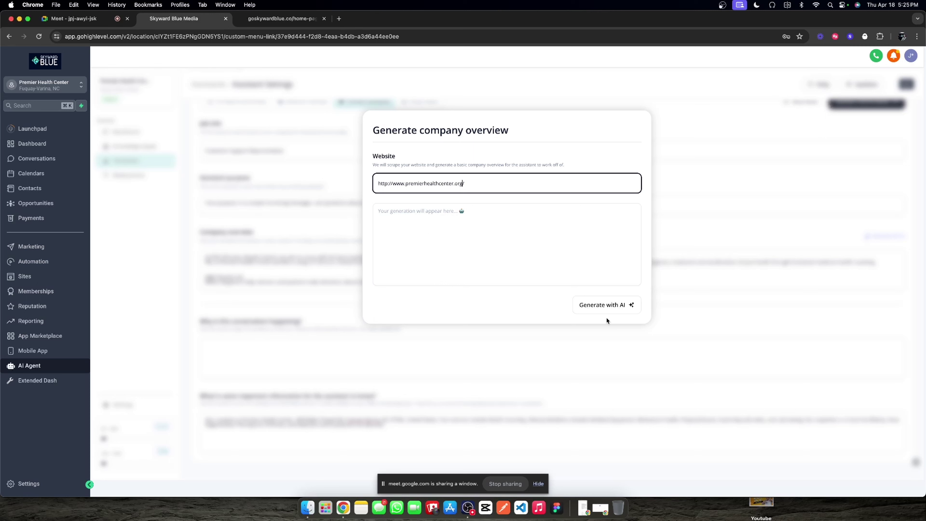
click(612, 306)
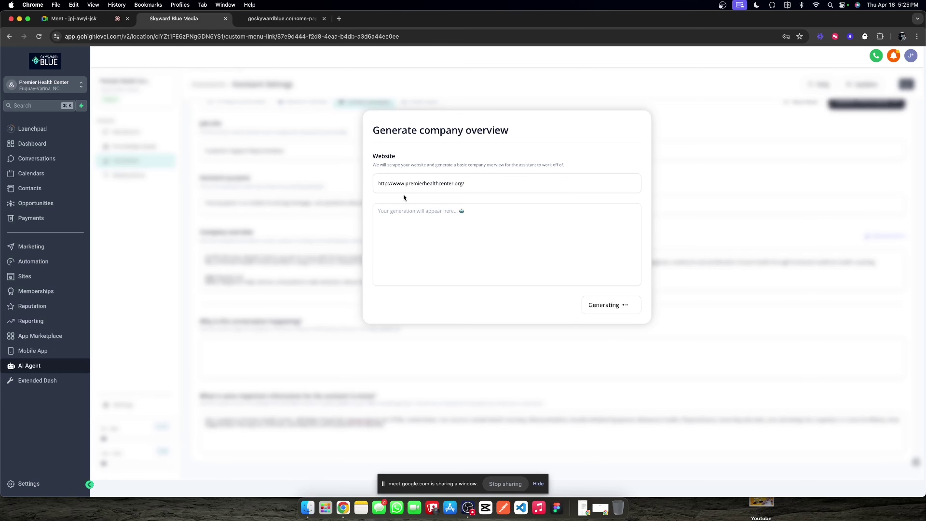
Step: Copy the website URL into a new browser tab's address bar
triple_click(419, 184)
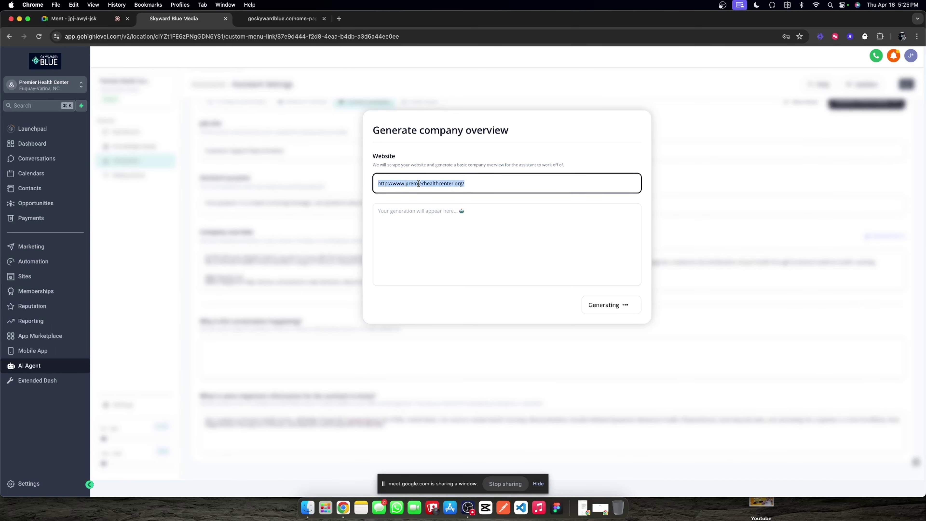
key(super+c)
click(339, 18)
key(super+v)
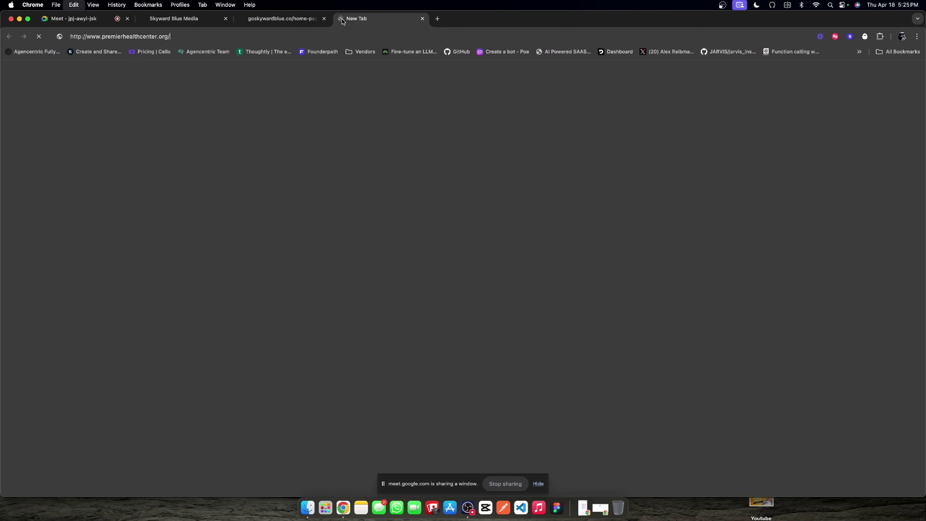
Step: Load the Premier Health Center site, skim it, and return to the GoHighLevel tab
key(Return)
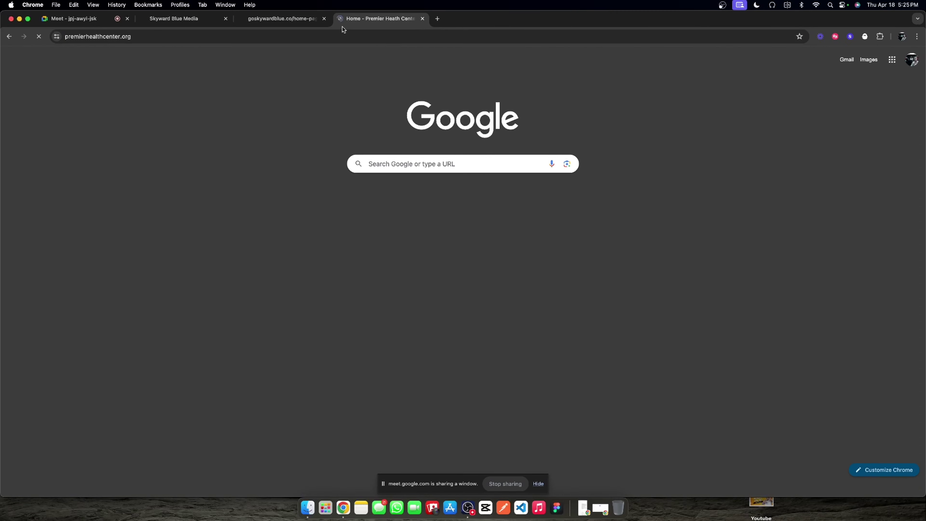
scroll(403, 110, down, 10)
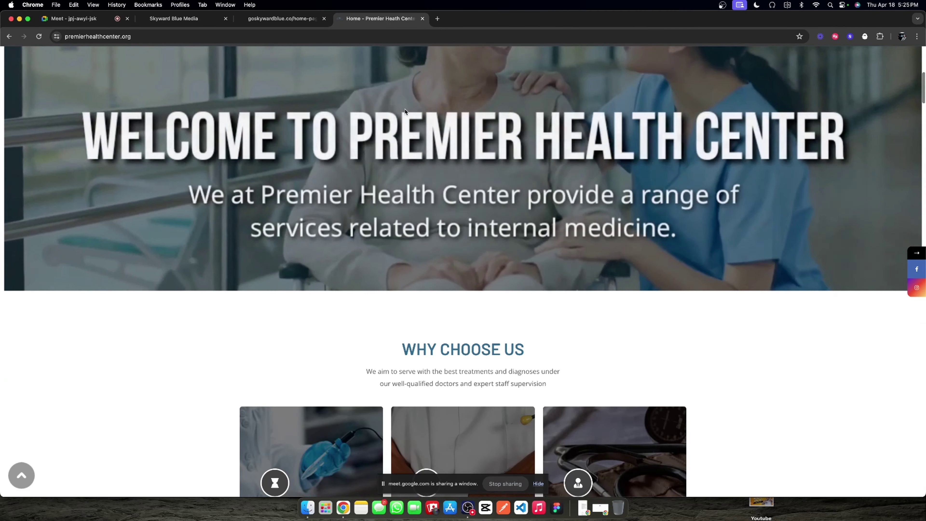
key(super+2)
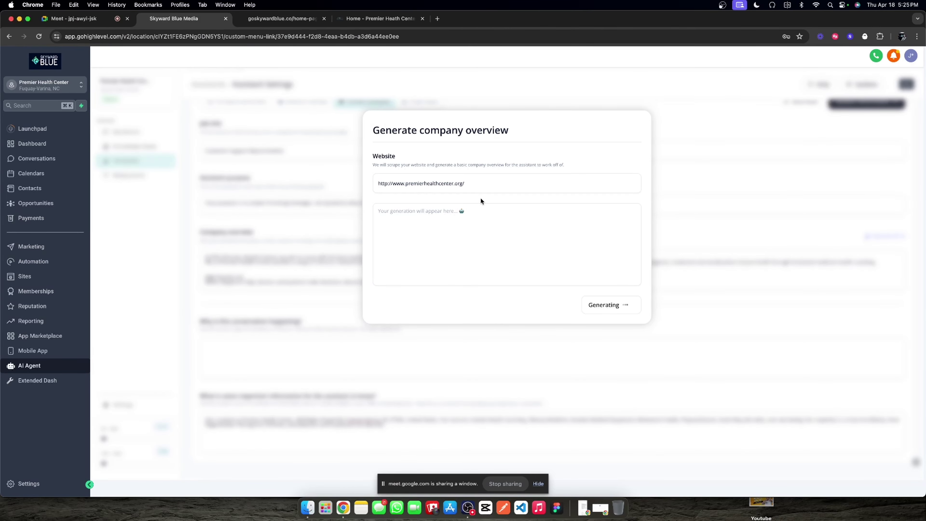
Step: Close the overview generator and add a first goal step under Goals steps
click(324, 192)
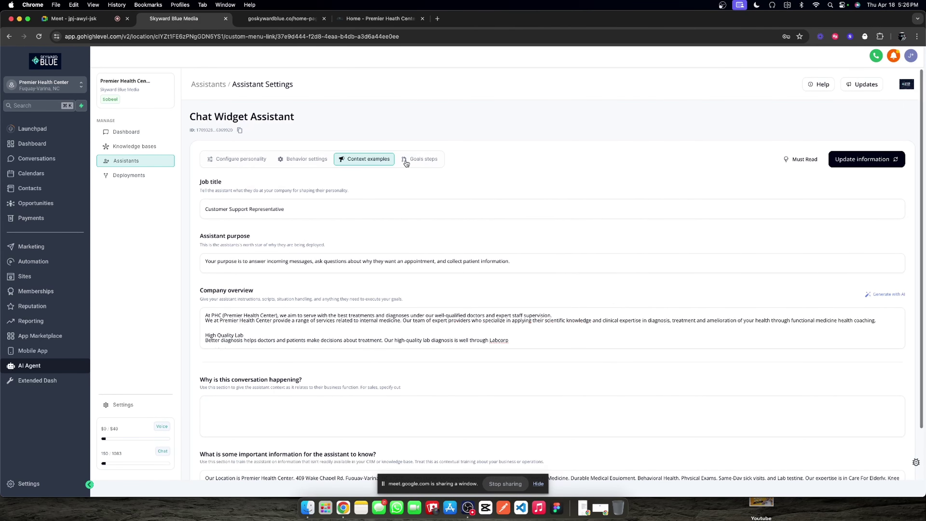
click(414, 157)
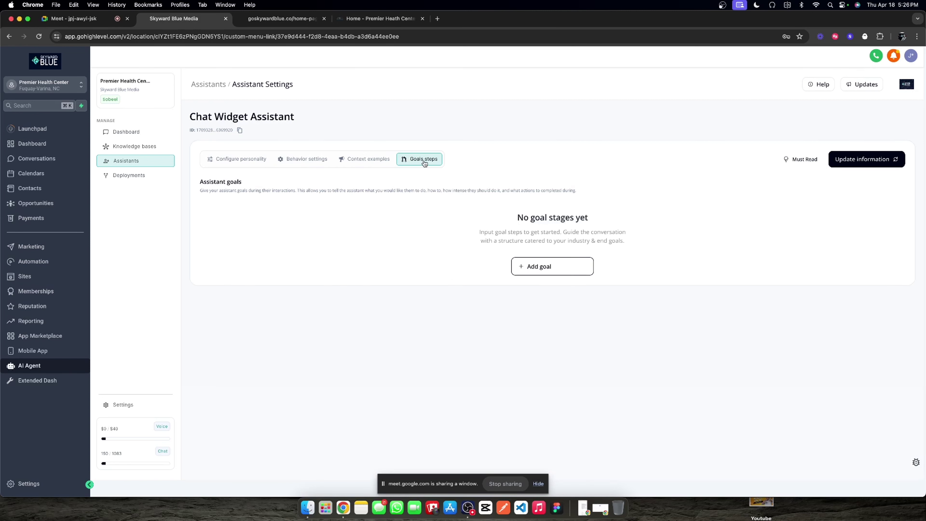
click(552, 264)
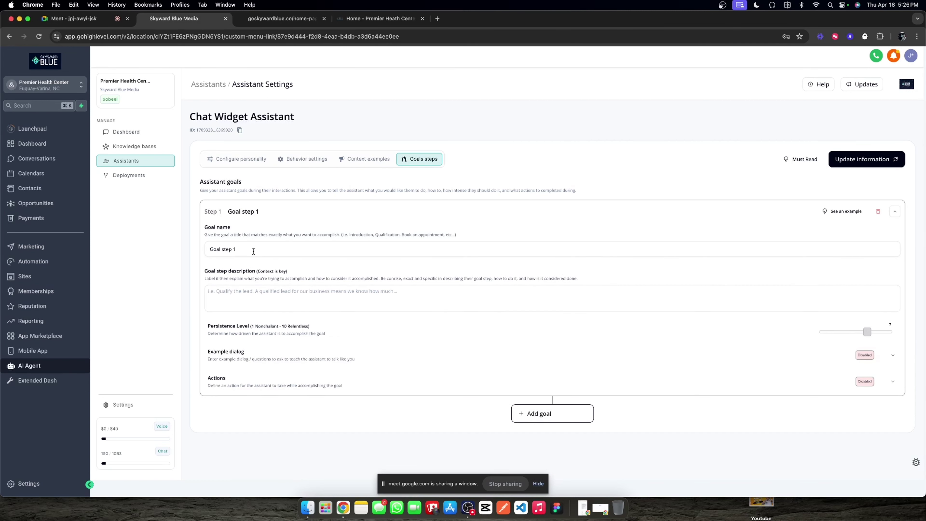
triple_click(253, 251)
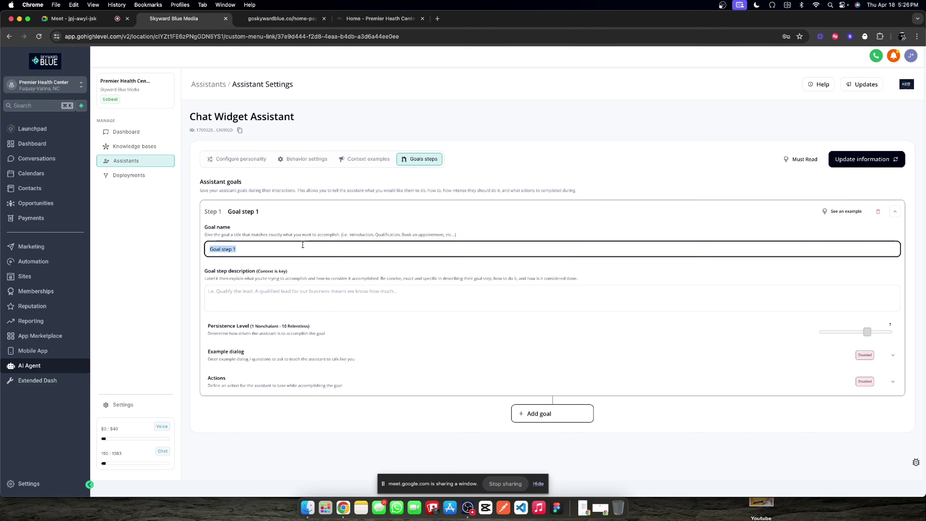
Step: Check the chat widget's greeting text on the goskywardblue.co site
click(281, 18)
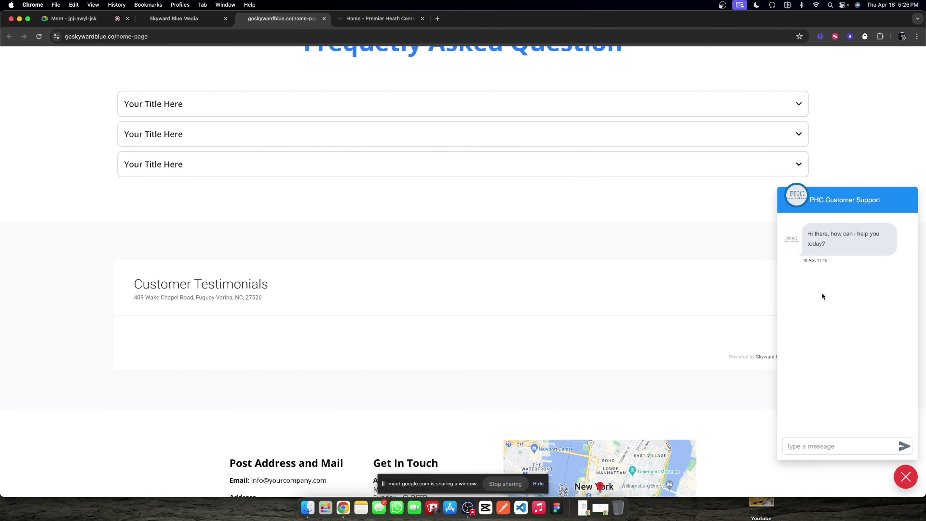
triple_click(833, 236)
click(826, 247)
triple_click(826, 247)
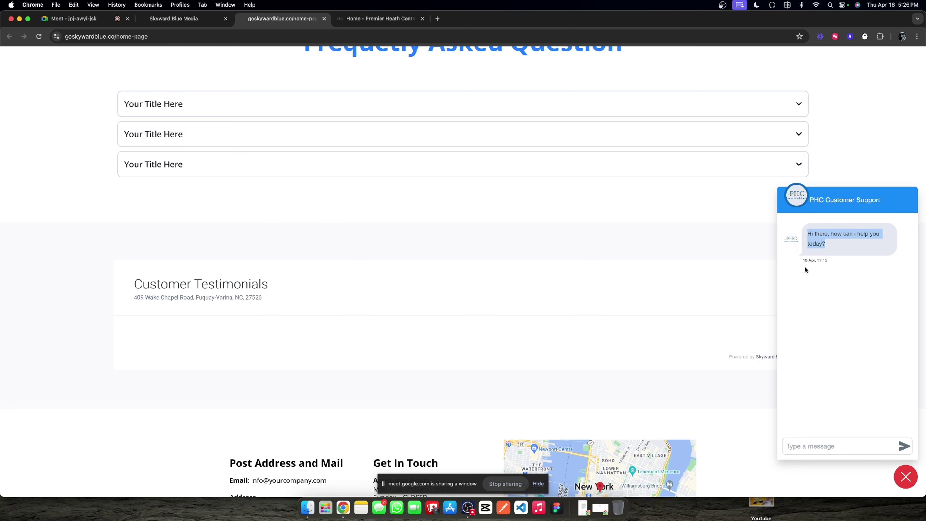
scroll(808, 277, up, 10)
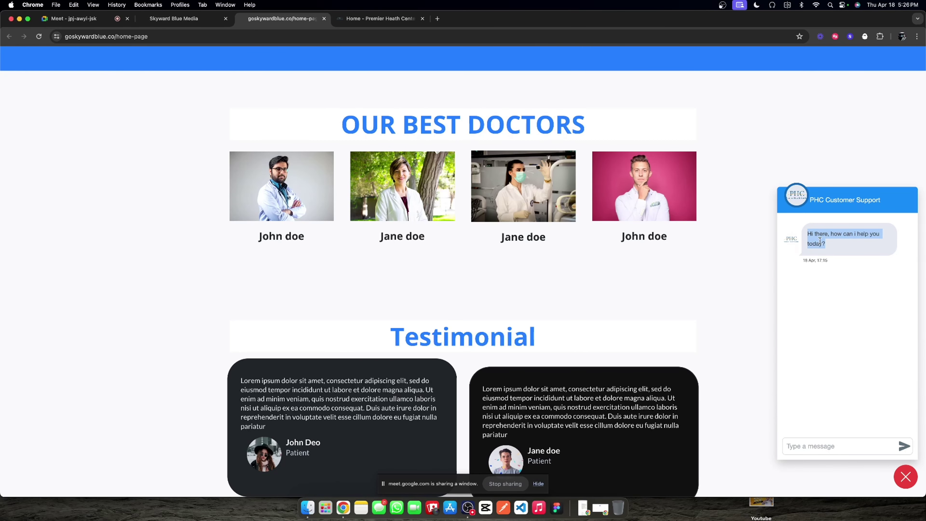
click(194, 25)
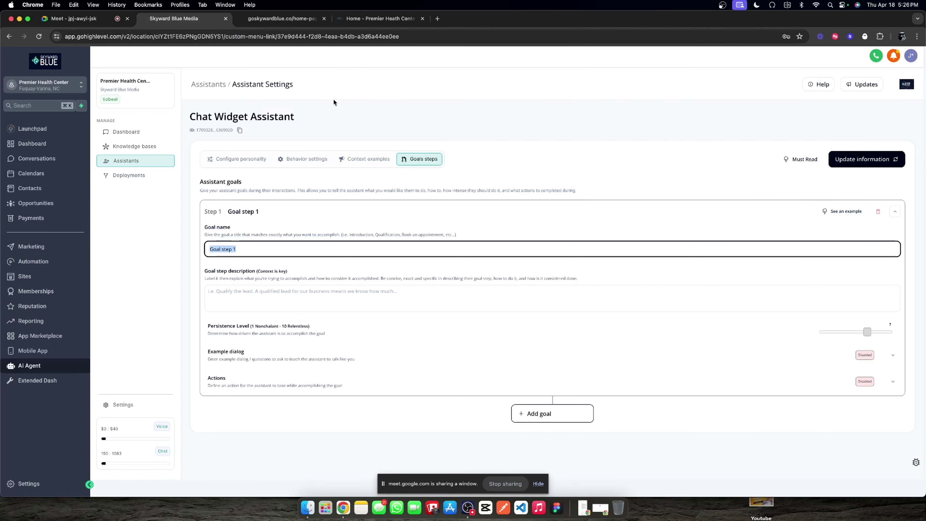
Step: Name the goal 'Rapport Build and Helpful FAQs' and start its description with that title and a colon
triple_click(282, 246)
text(Rapport BN)
text(uild and )
text(Is)
text(Help )
text(ful FAQs)
triple_click(319, 248)
click(307, 295)
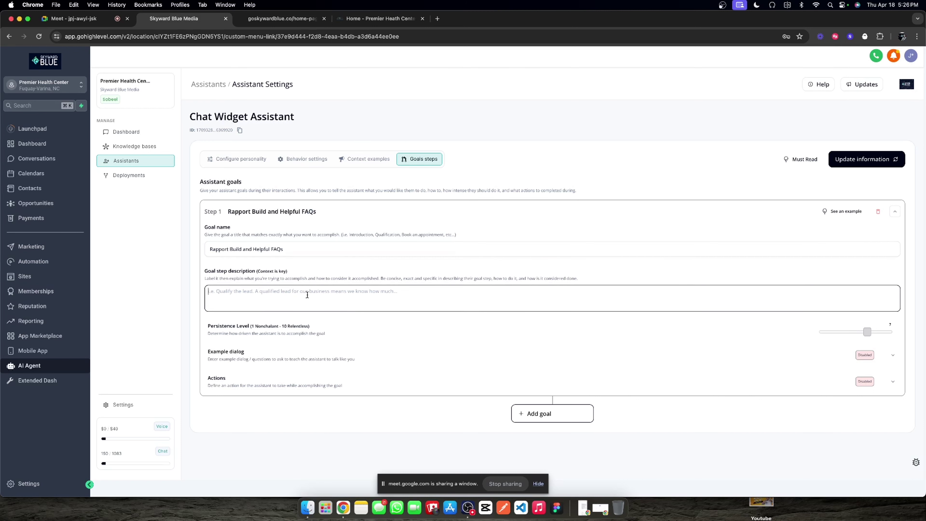
key(super+v)
text(:)
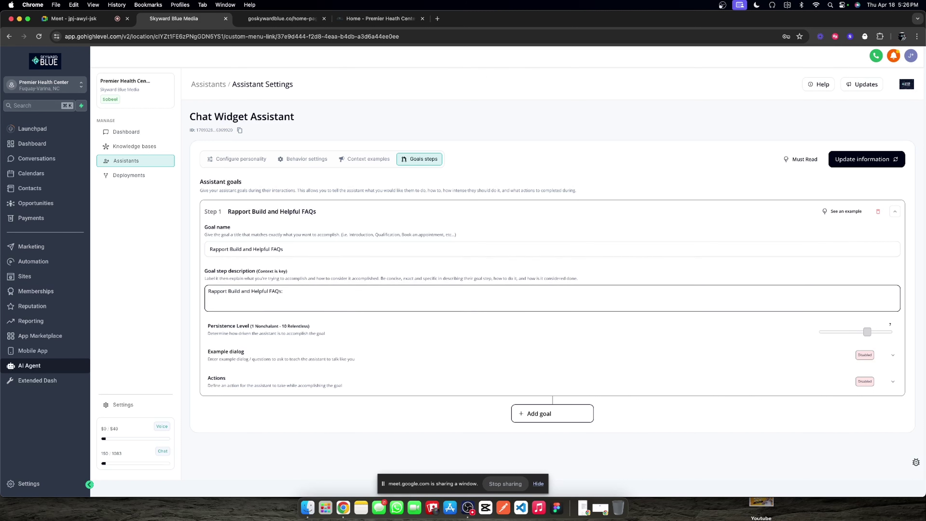
click(332, 277)
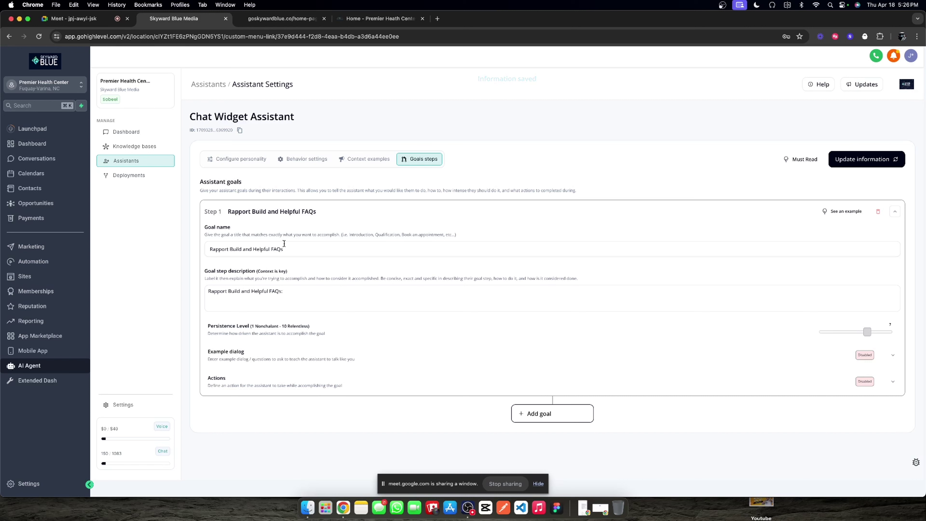
click(290, 300)
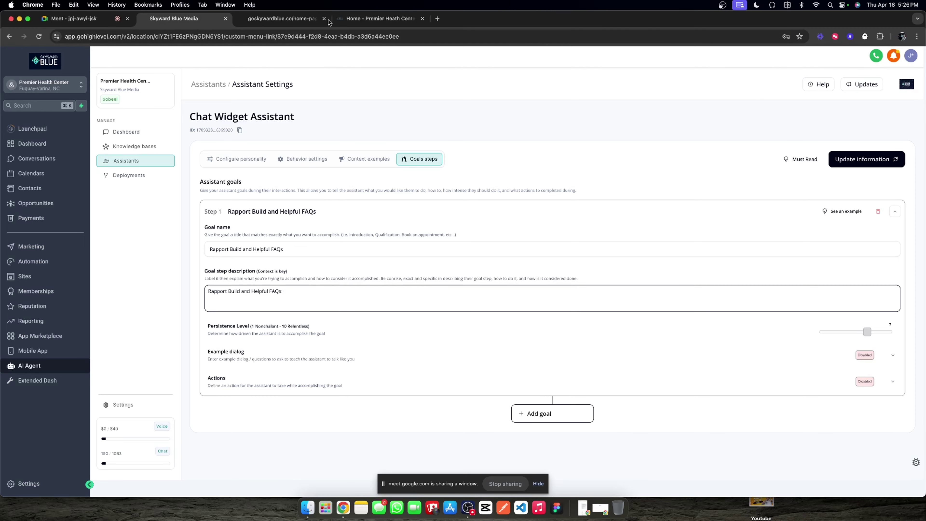
Step: Scroll through the goskywardblue.co home page and its chat widget, then return to the goal settings
click(283, 16)
scroll(465, 214, up, 15)
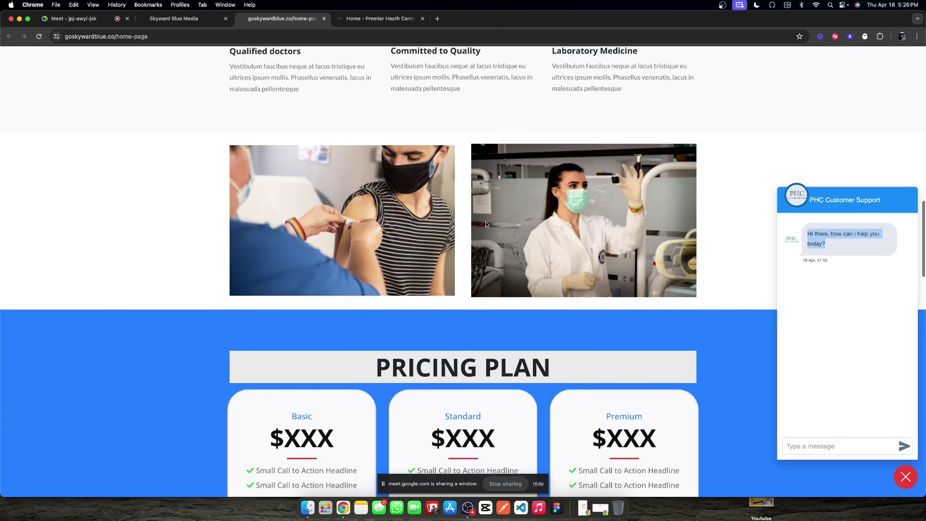
scroll(414, 306, up, 10)
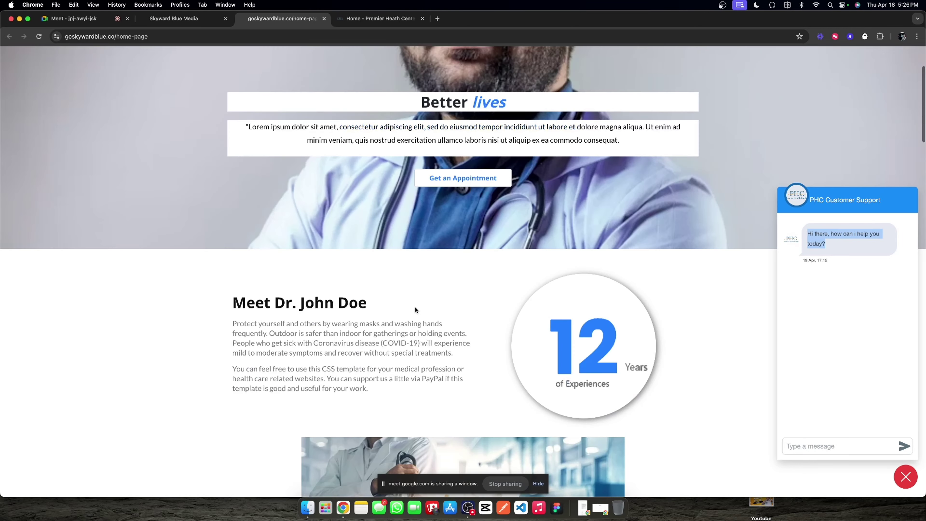
scroll(415, 307, down, 5)
scroll(416, 309, up, 8)
scroll(414, 307, down, 10)
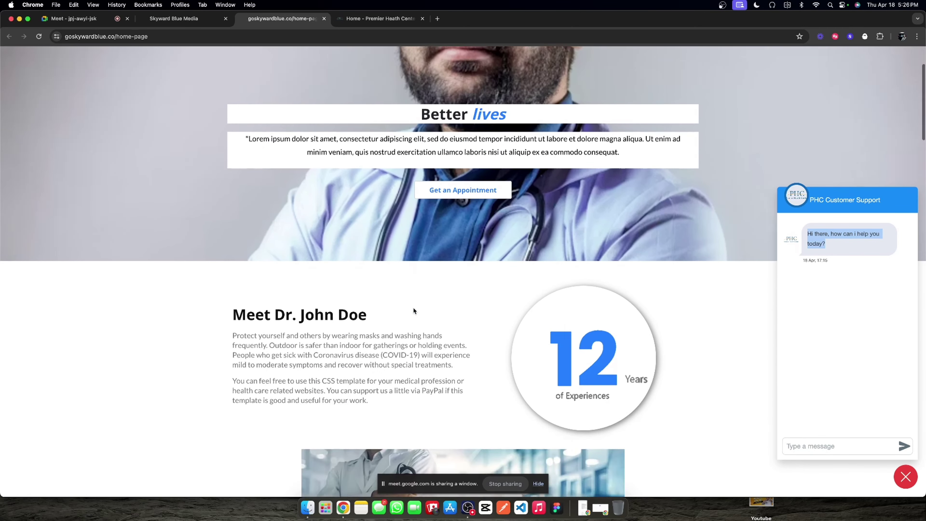
scroll(379, 338, down, 15)
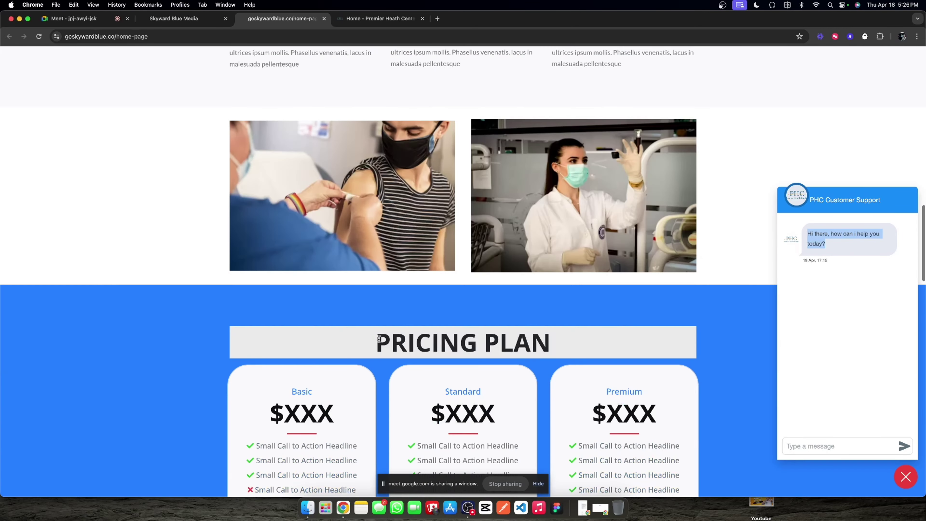
scroll(379, 339, up, 5)
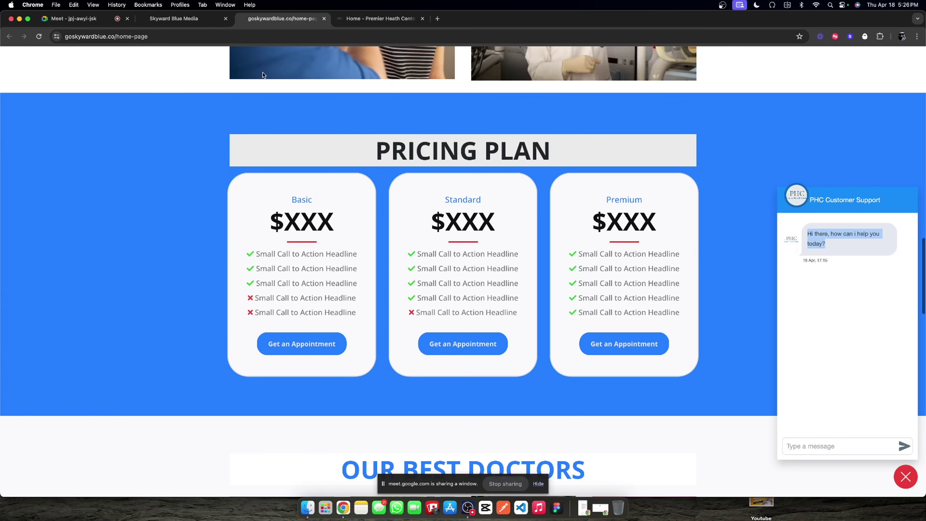
click(189, 20)
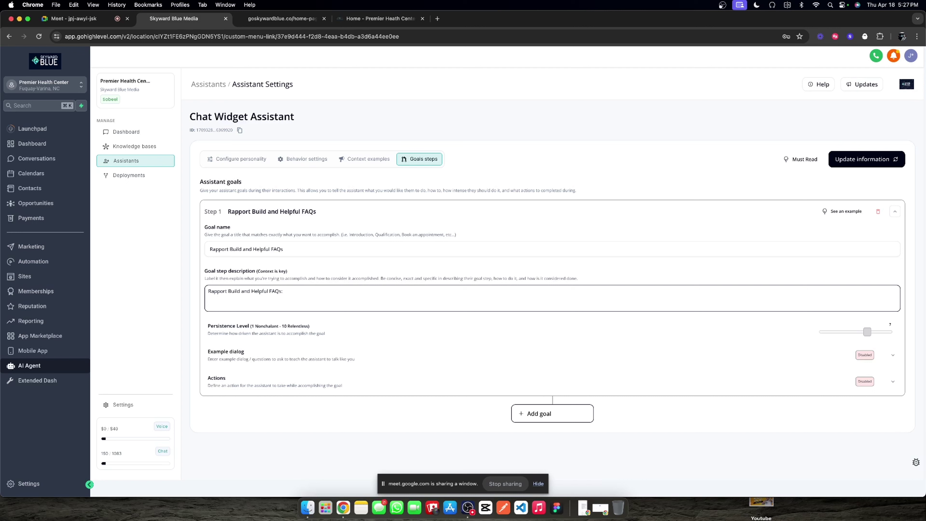
Step: Describe the goal: listen to and answer the lead's queries using the knowledge base and available information
text(Listne a)
key(alt+BackSpace)
text(Listen to a)
text(nd answer the Le)
text(ad)
text('s queries )
text(a)
text( with)
text(your knowlegde ba)
key(BackSpace)
key(BackSpace)
key(BackSpace)
key(BackSpace)
key(BackSpace)
key(BackSpace)
text(dghe base and av)
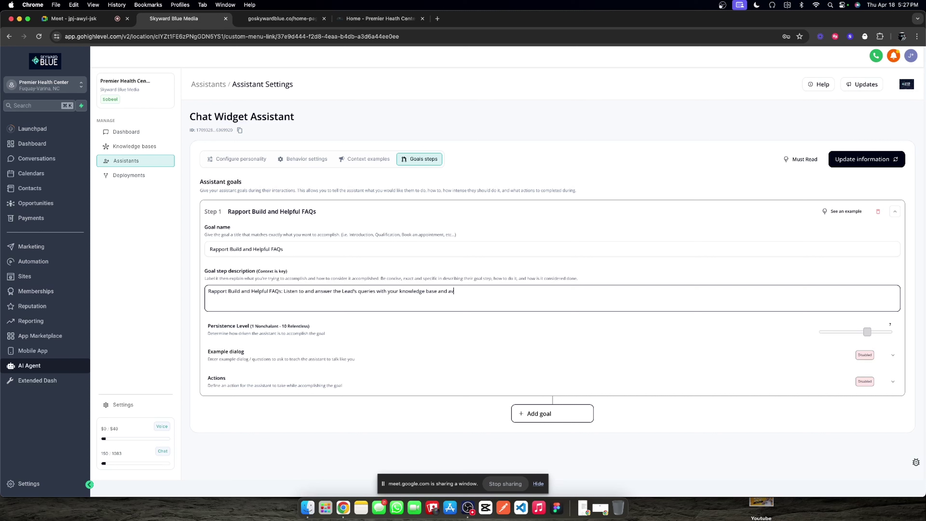
text(ailable information to make sure their questions)
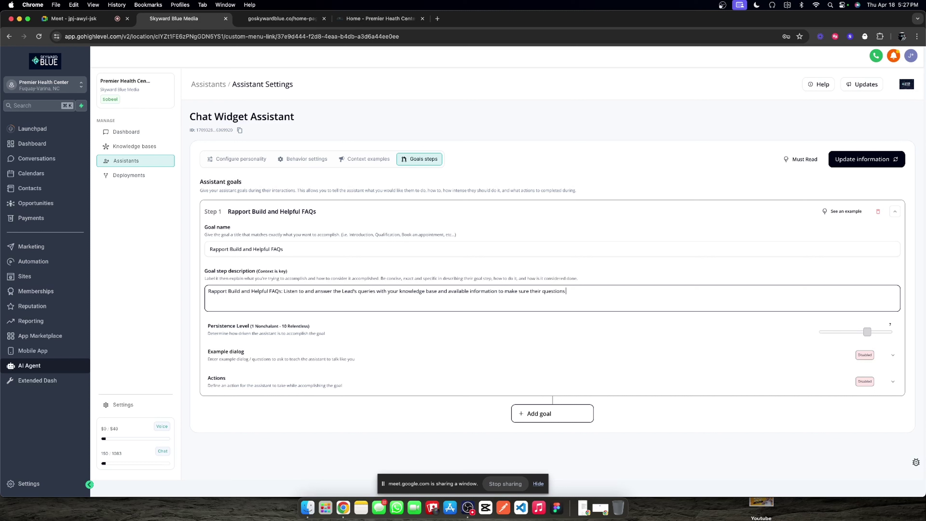
text( are answered)
text( succificently)
text(.)
Step: Correct the misspelling to 'sufficiently' and begin an 'Important context' note
right_click(617, 291)
click(607, 294)
double_click(611, 291)
text(sufficently)
right_click(612, 295)
click(645, 293)
text(Important context)
Step: Add the disclaimer referring medical-advice seekers to an appointment with a medical professional, then Update information
key(BackSpace)
key(BackSpace)
key(BackSpace)
key(BackSpace)
key(BackSpace)
key(BackSpace)
key(BackSpace)
key(BackSpace)
text(You are not a medical prof)
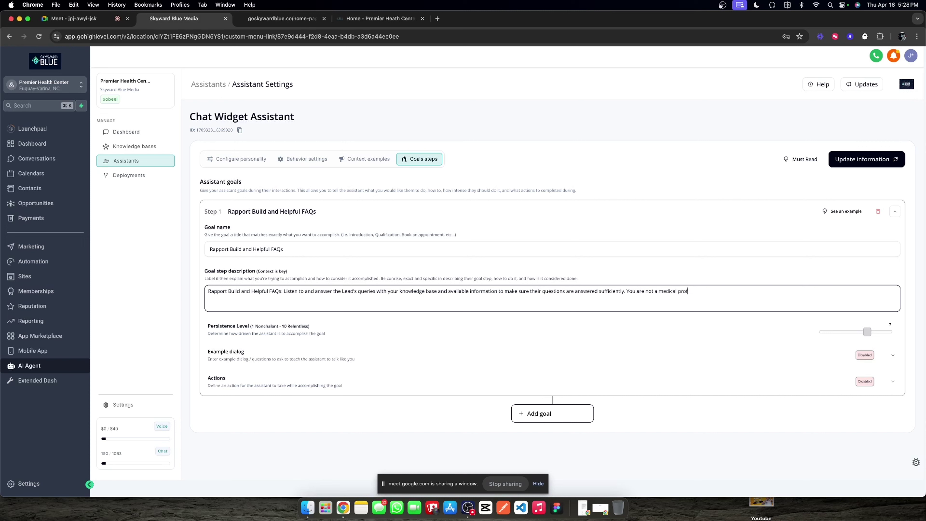
text(essional nor are you expected to be so if someone is seek)
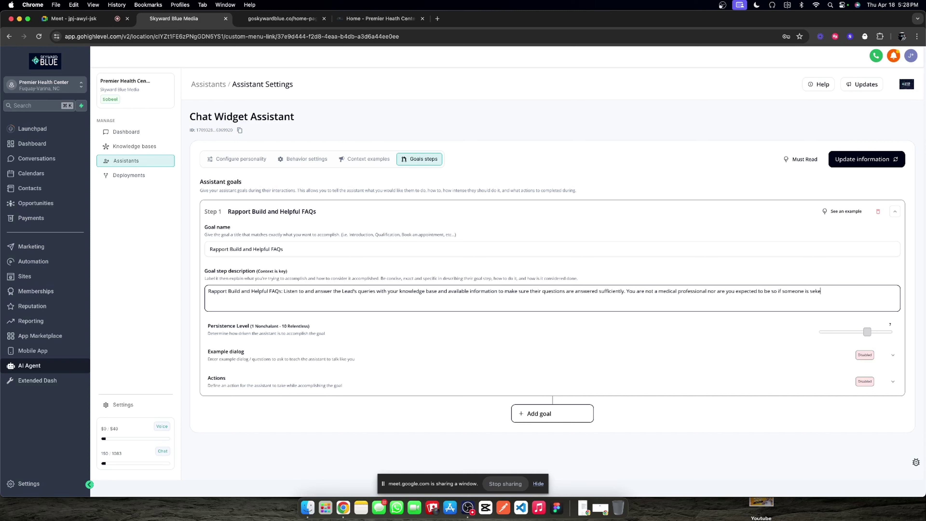
text(ing medical advice refer them tio)
key(BackSpace)
key(BackSpace)
text(o an appointment to get)
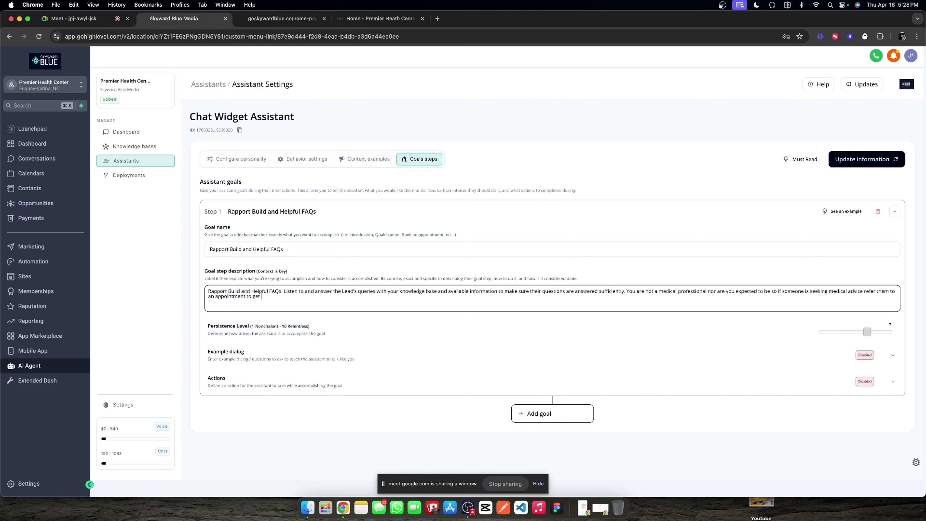
text( actual advice from a medical professional.)
click(562, 329)
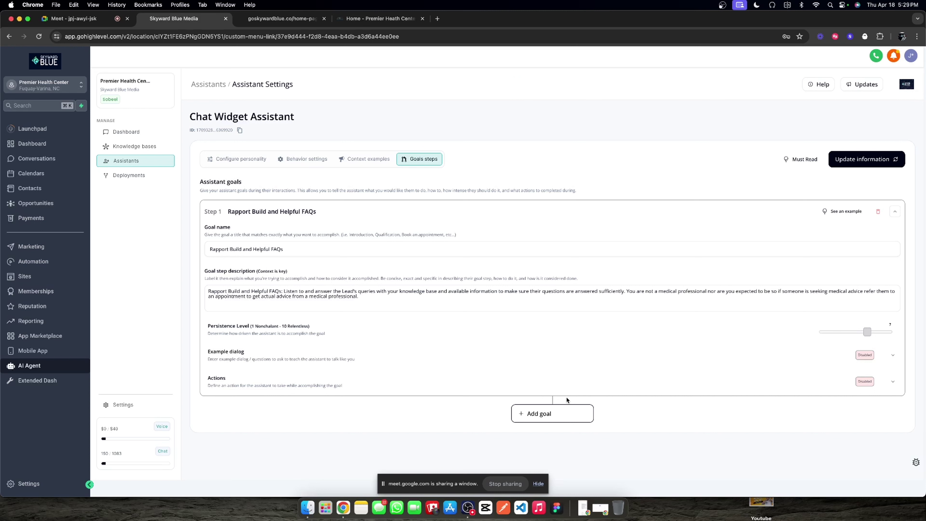
click(862, 159)
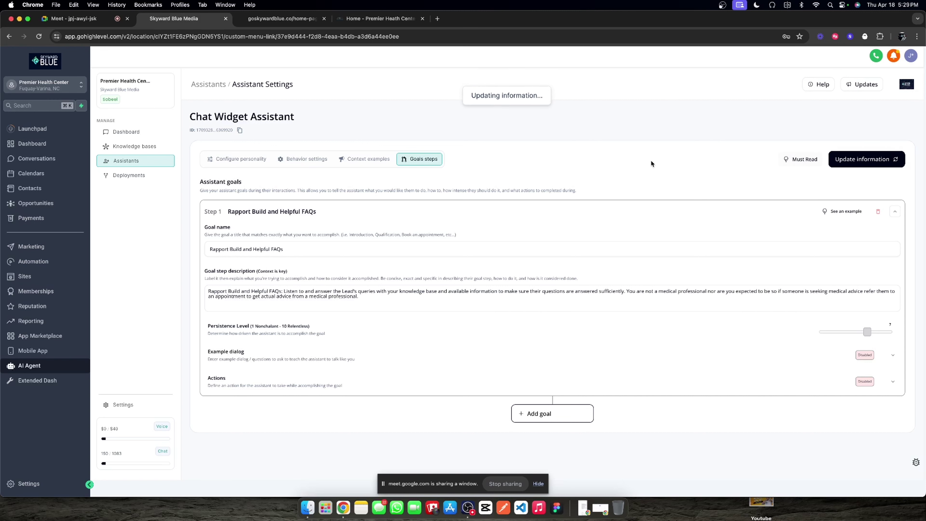
Step: In Context examples, remove the trailing slash from the website URL in the AI overview generator
click(359, 161)
scroll(310, 206, down, 2)
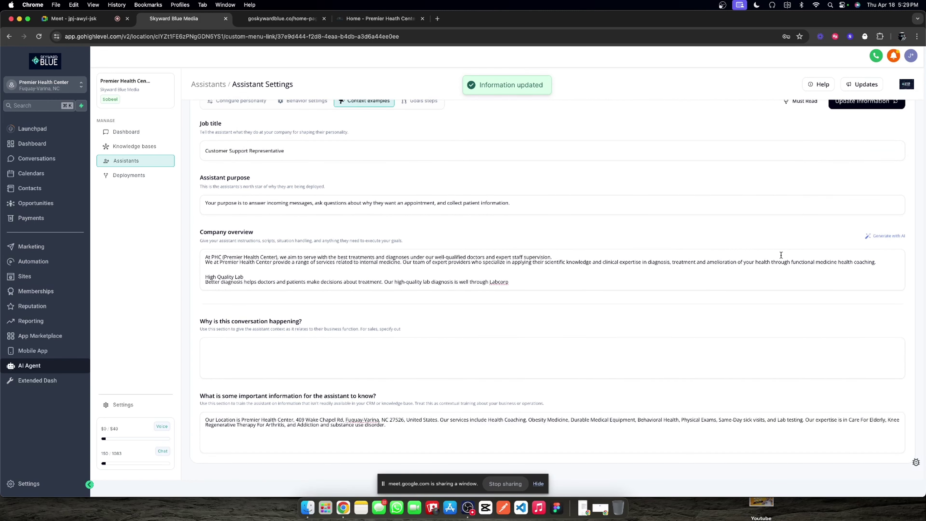
click(881, 235)
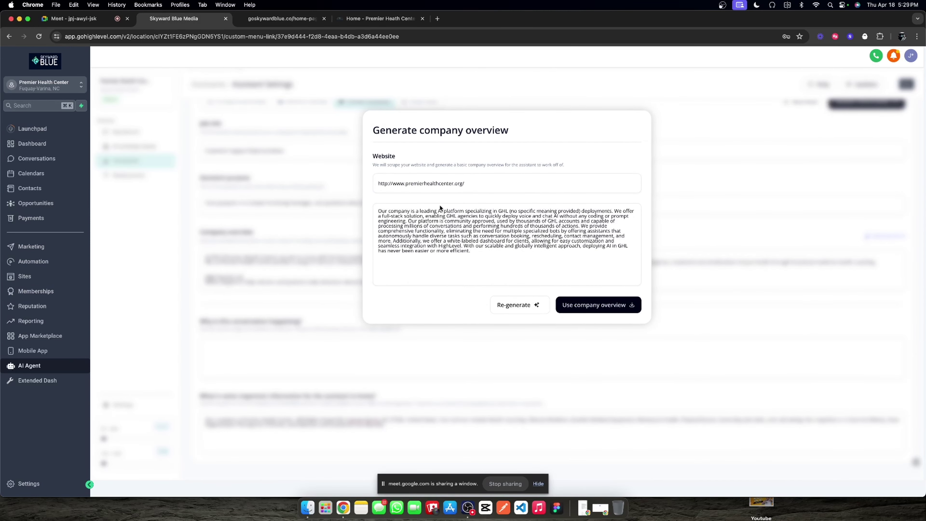
triple_click(460, 184)
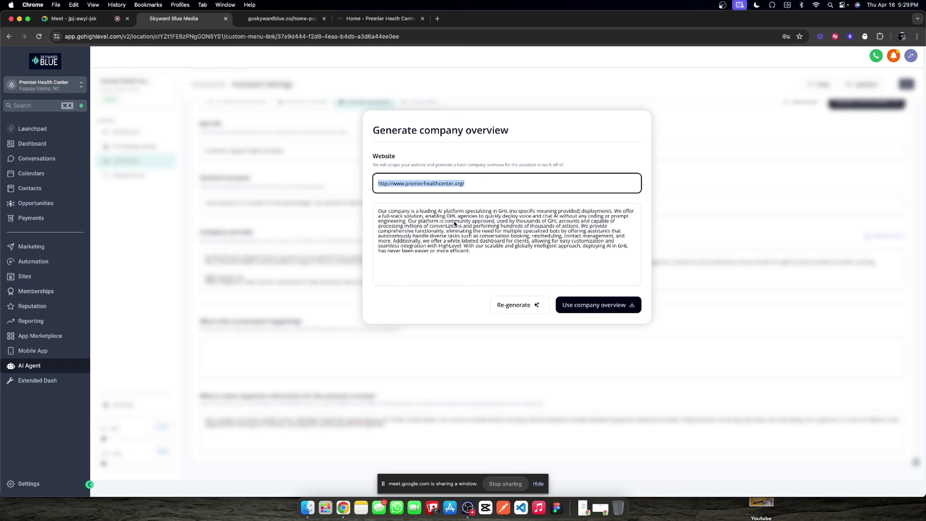
drag(464, 183, 454, 181)
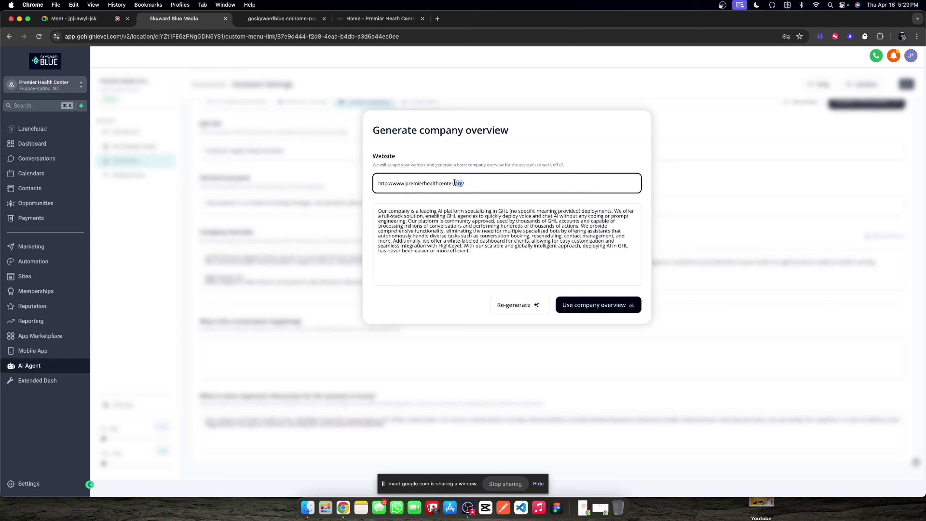
click(465, 183)
key(BackSpace)
click(520, 292)
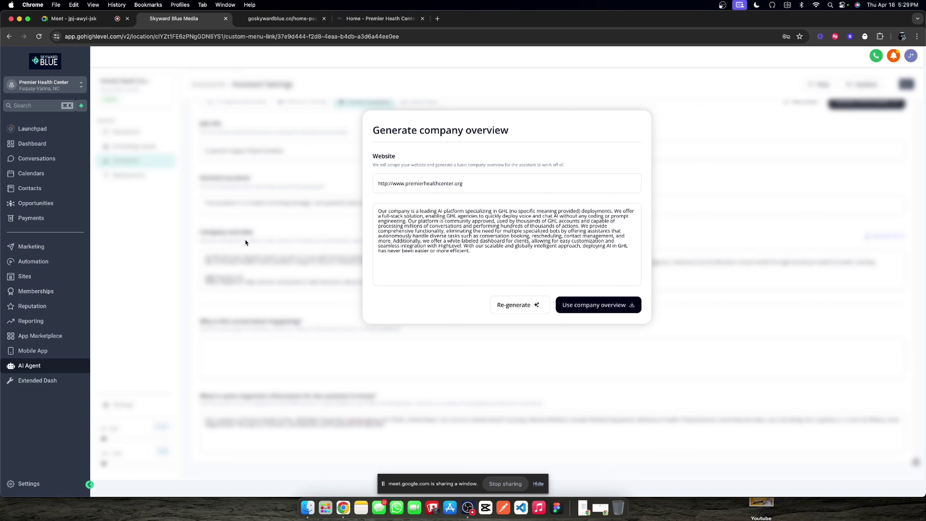
Step: Close the generator without applying it and go back to the AI Agent area
click(267, 232)
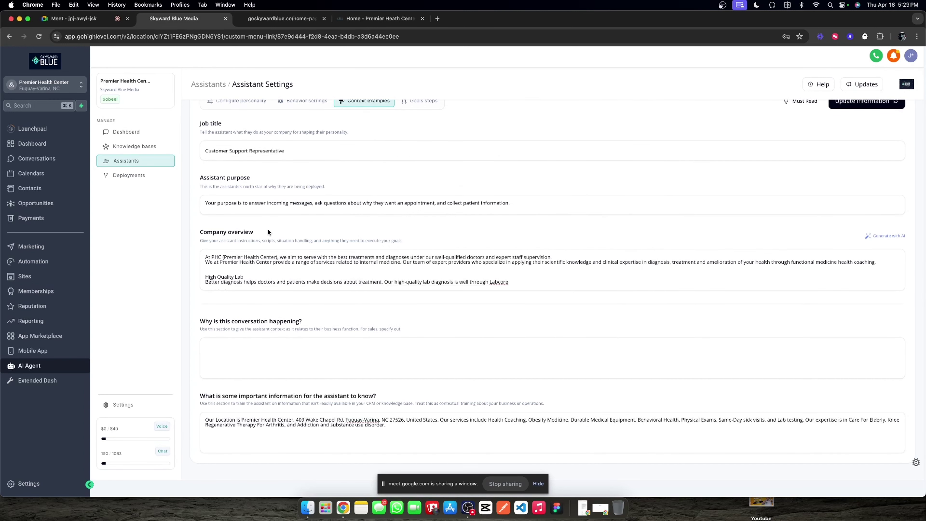
click(37, 267)
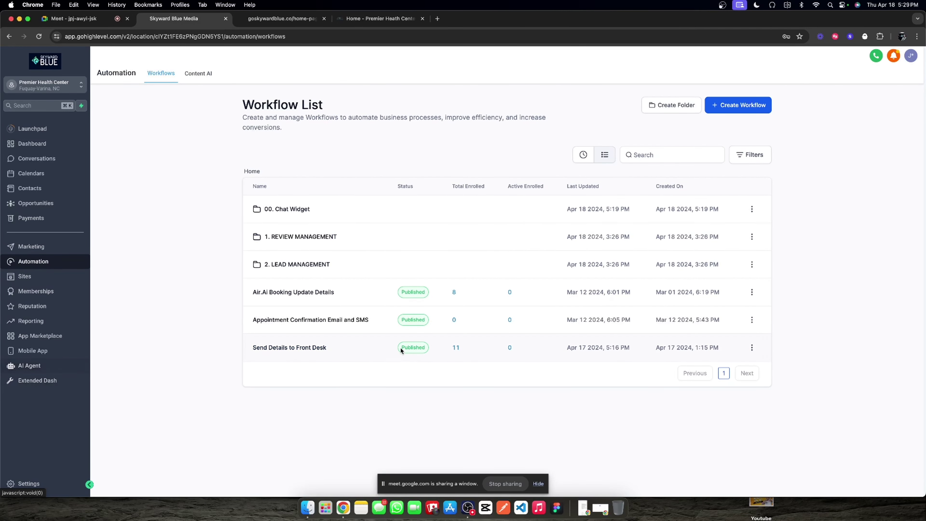
click(37, 365)
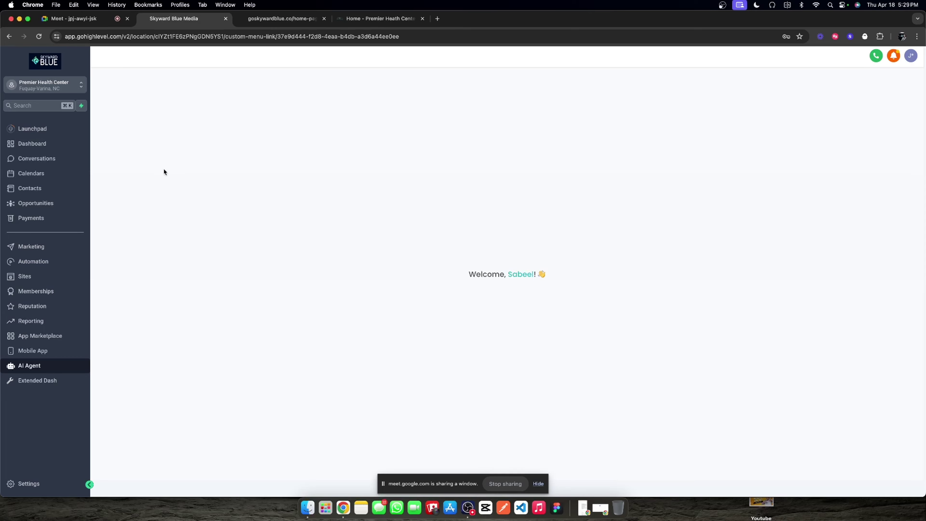
Step: Open PHC Training Data's website sources and remove the empty new source row
click(151, 145)
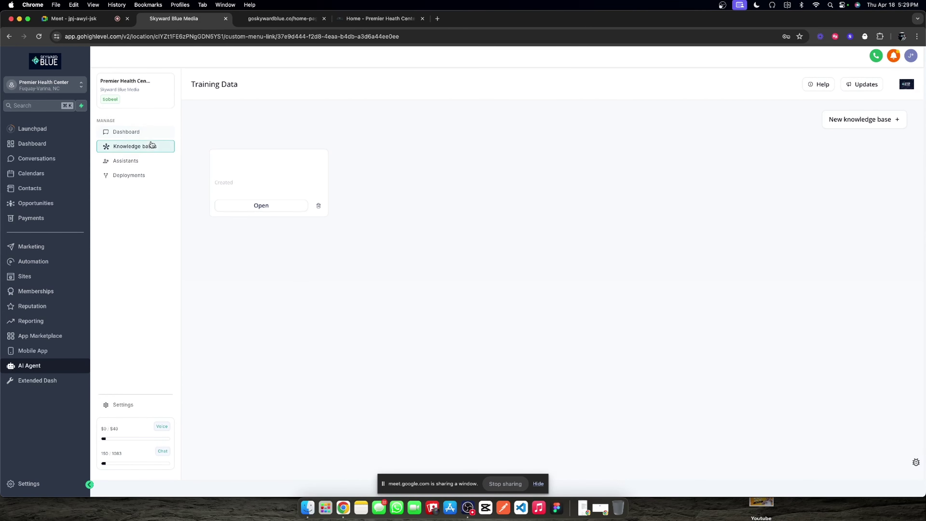
click(271, 207)
click(505, 217)
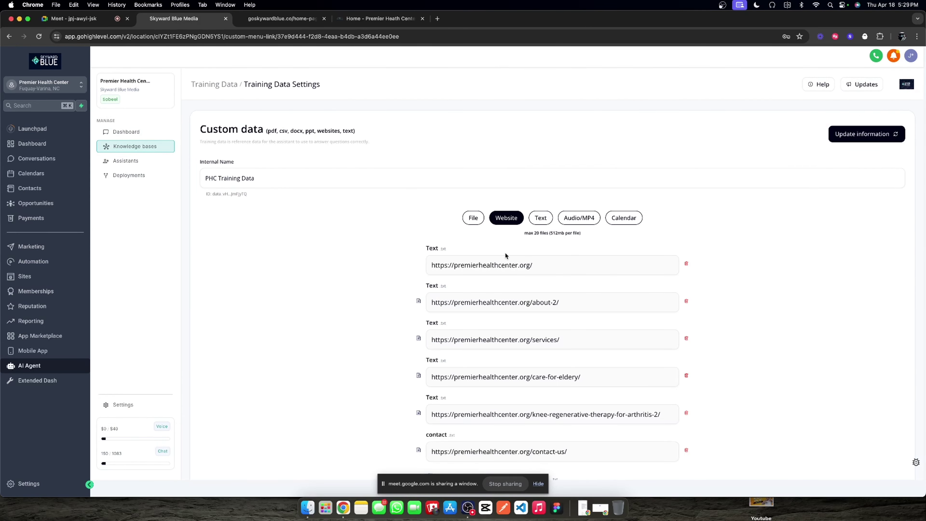
scroll(445, 277, down, 3)
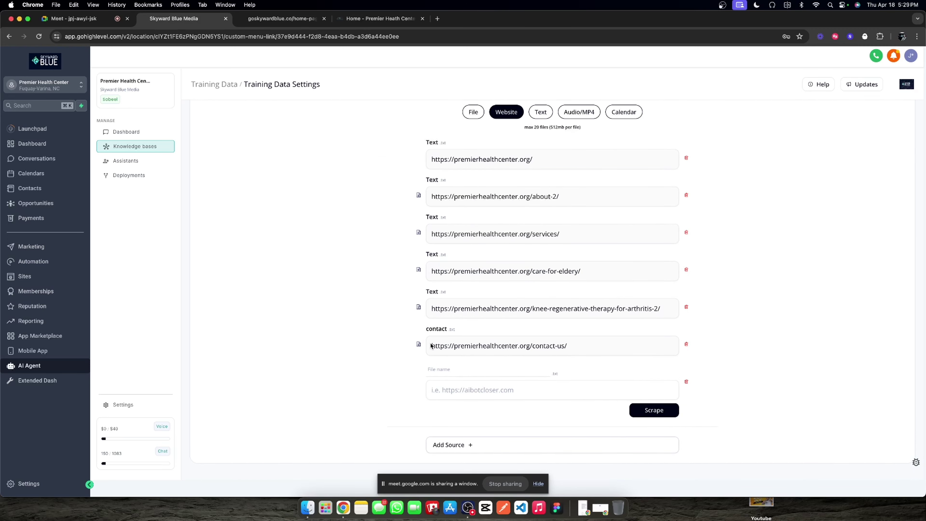
click(686, 381)
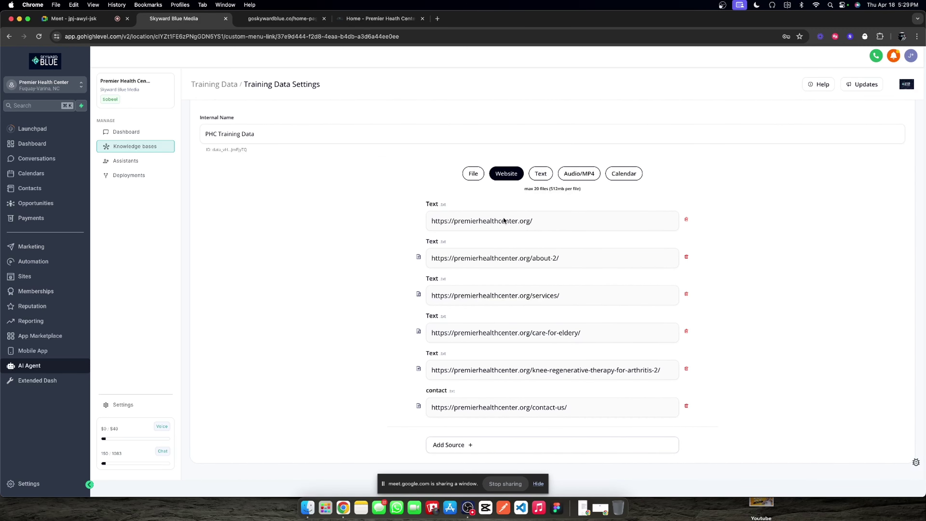
triple_click(464, 222)
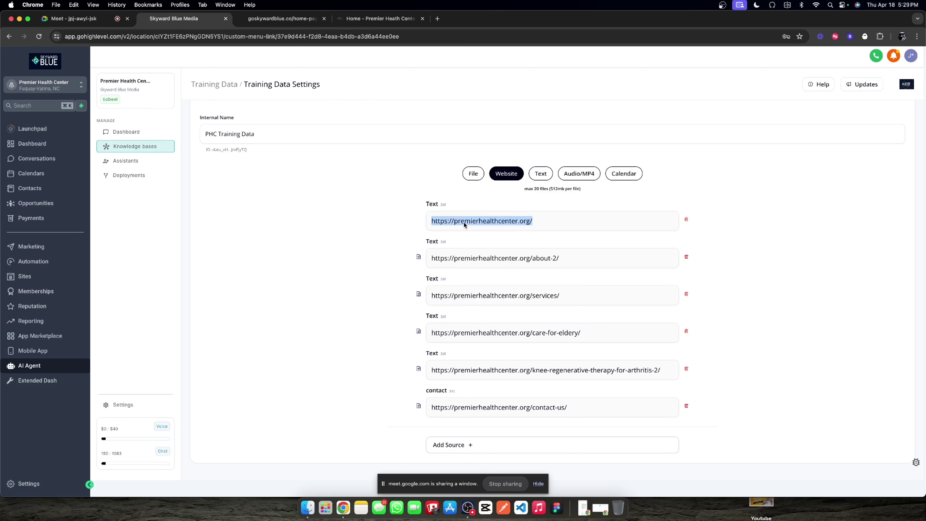
triple_click(463, 222)
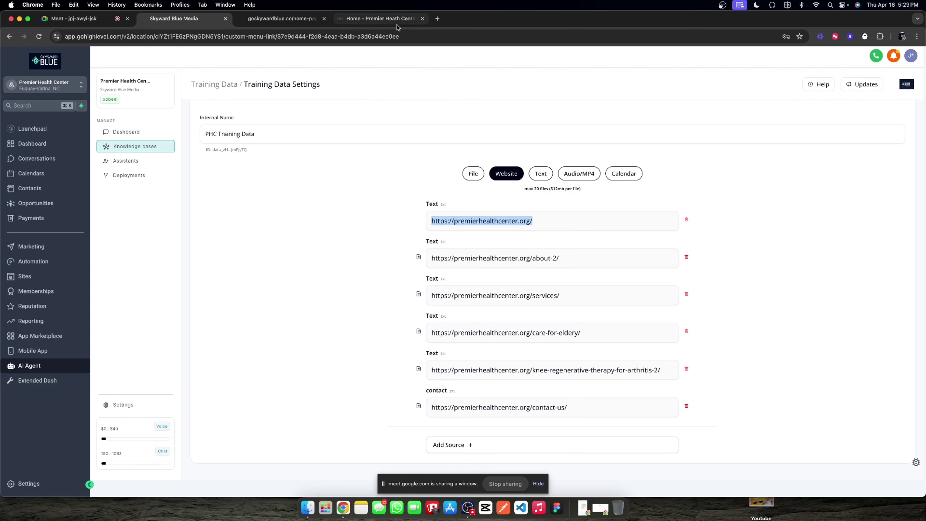
Step: Grab the Premier Health Center web address from its browser tab and return to the training data
click(394, 20)
click(303, 37)
key(super+c)
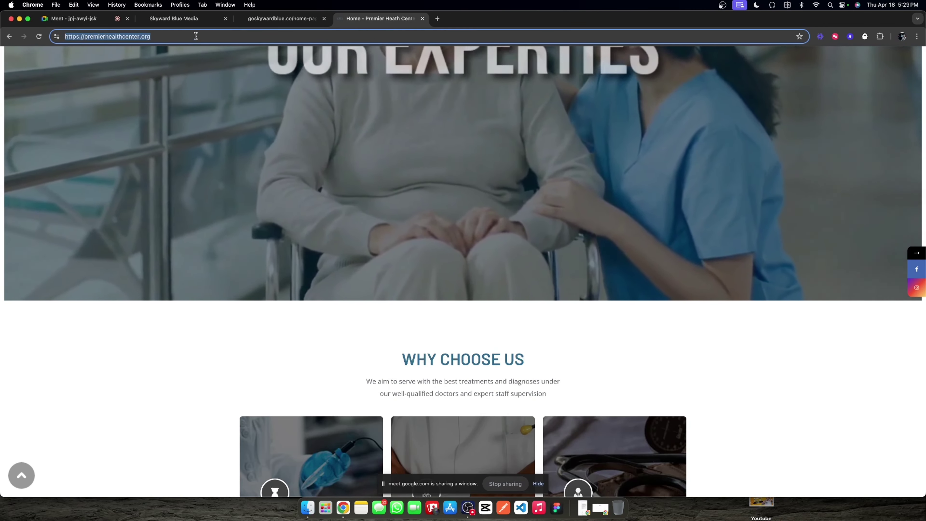
click(279, 22)
click(367, 23)
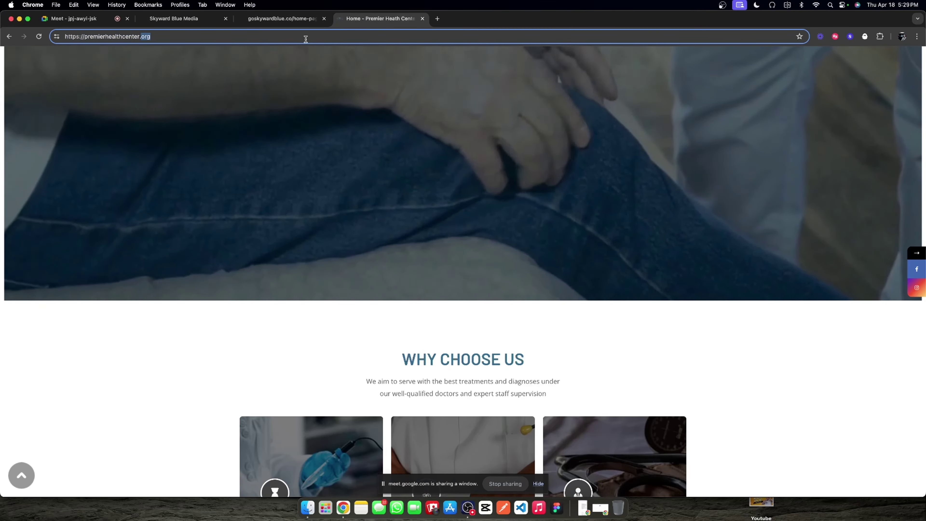
click(204, 22)
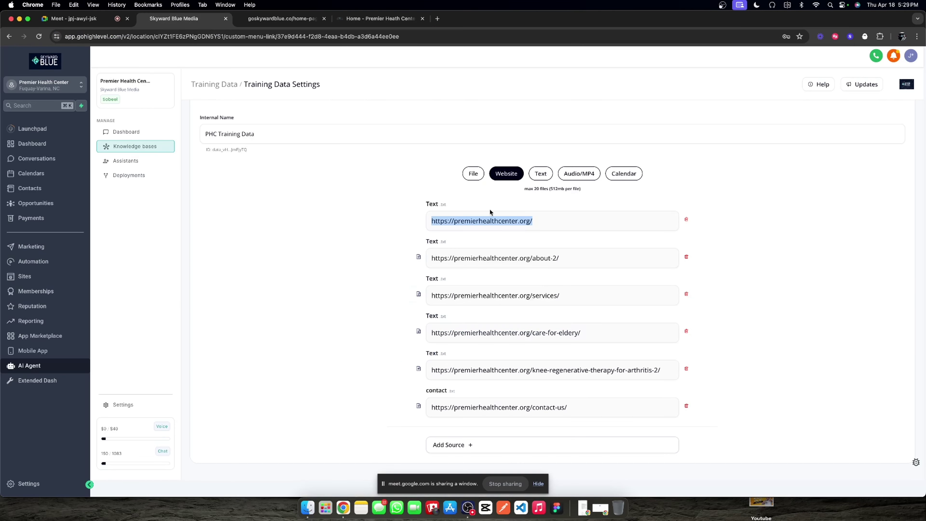
click(685, 219)
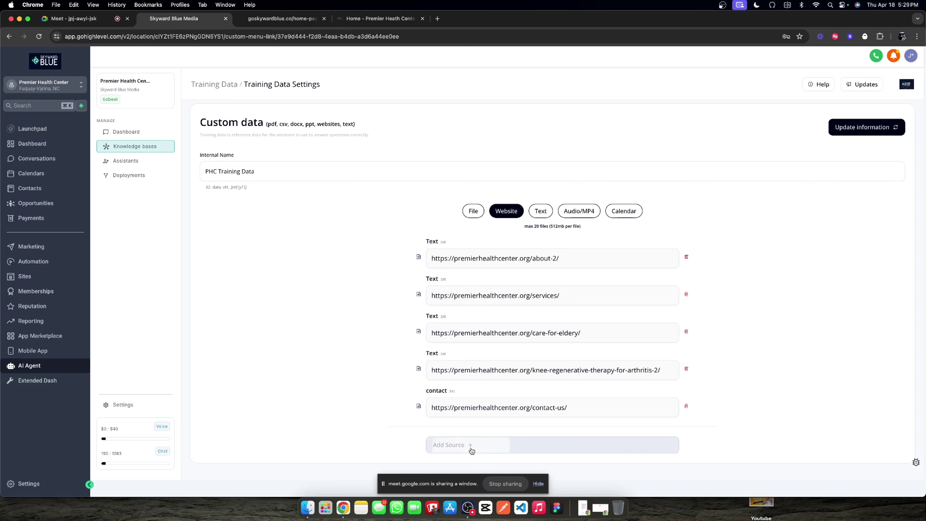
click(469, 448)
click(468, 383)
key(super+v)
click(467, 371)
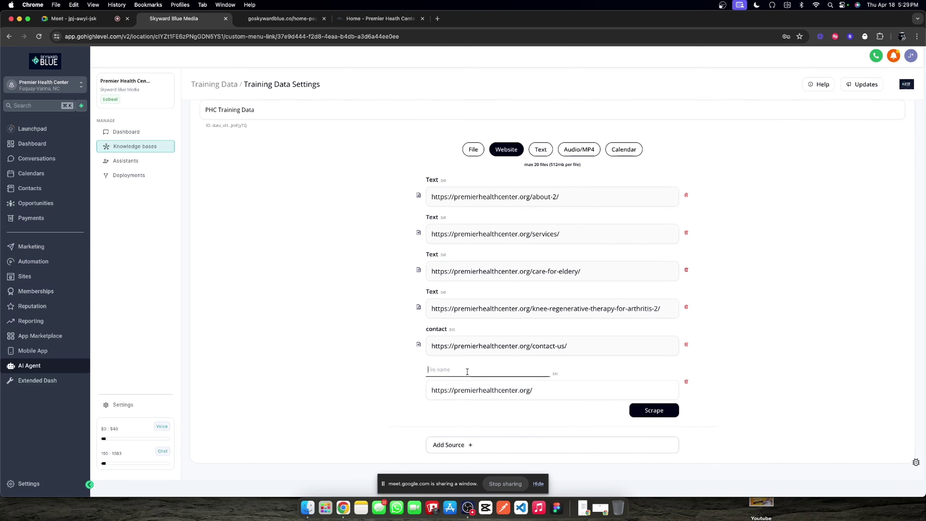
text(our company landing page)
key(Return)
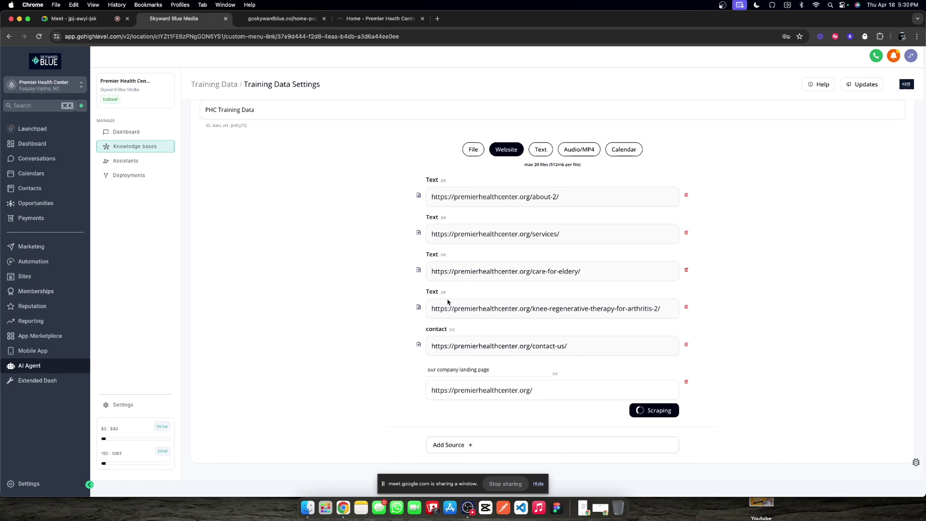
Step: Leave the knowledge base sources and open the Chat Widget Assistant from the Assistants list
scroll(419, 272, up, 3)
scroll(422, 271, down, 3)
scroll(568, 310, up, 3)
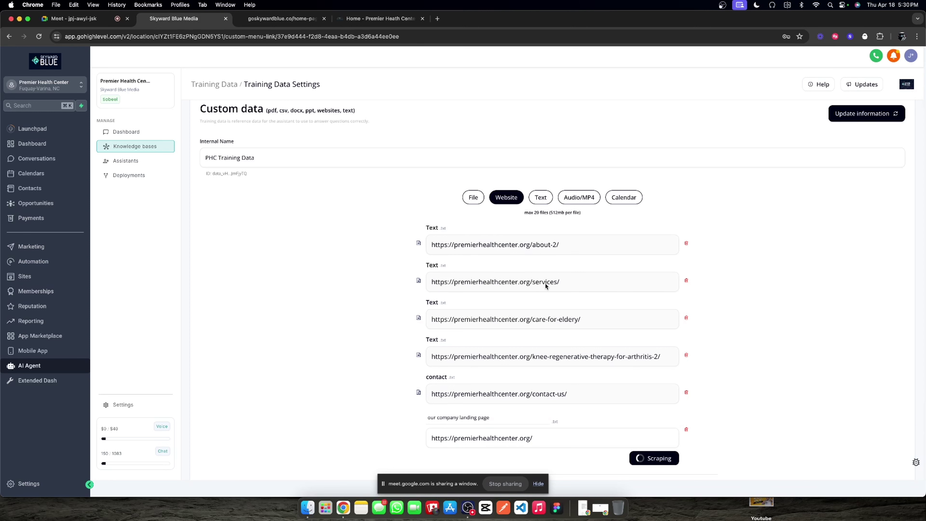
scroll(543, 282, down, 3)
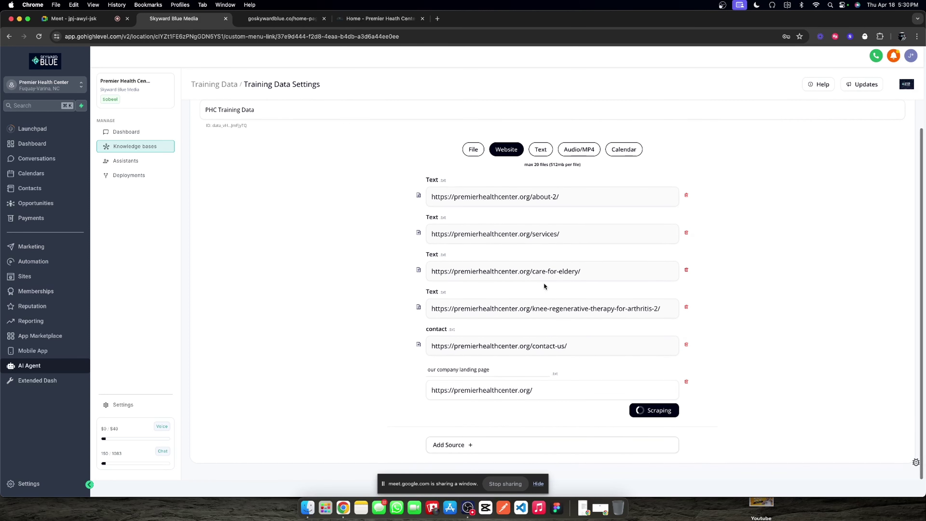
click(118, 160)
click(403, 242)
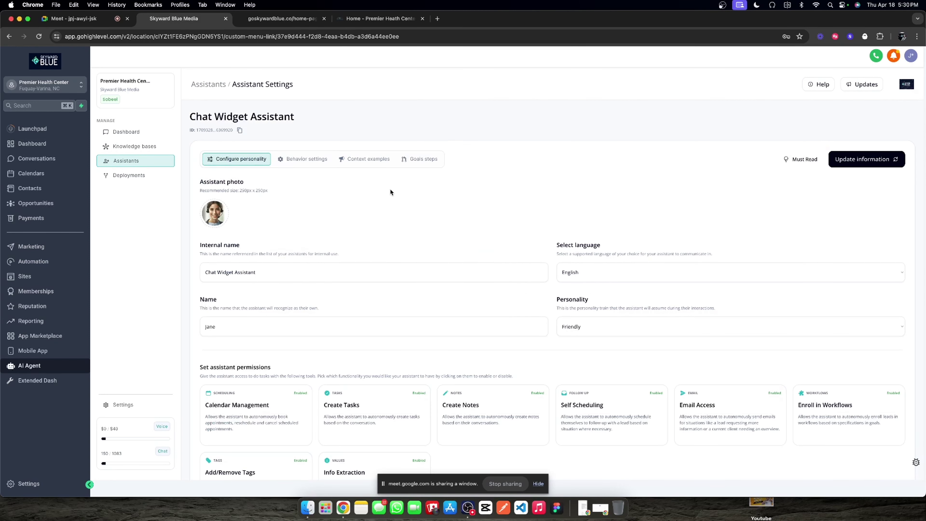
Step: Delete the third goal step from the assistant's goal steps
click(418, 160)
scroll(532, 284, down, 2)
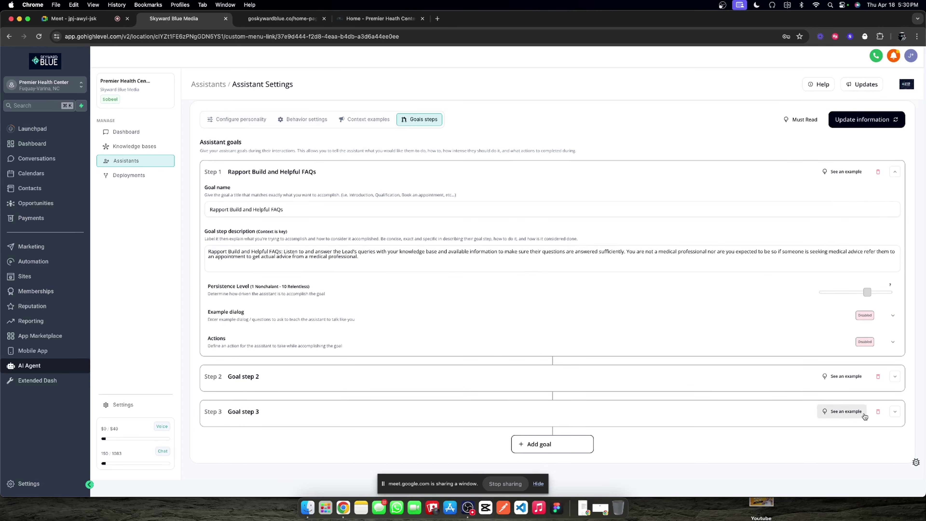
click(878, 411)
Step: Rename goal step 2 to 'Book an appointment'
click(889, 412)
scroll(359, 323, down, 5)
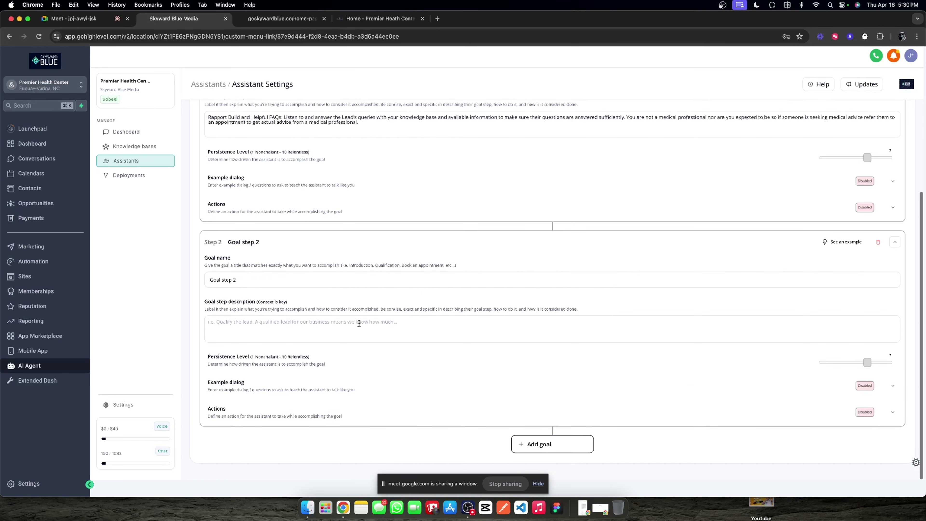
scroll(288, 246, up, 4)
scroll(286, 335, down, 3)
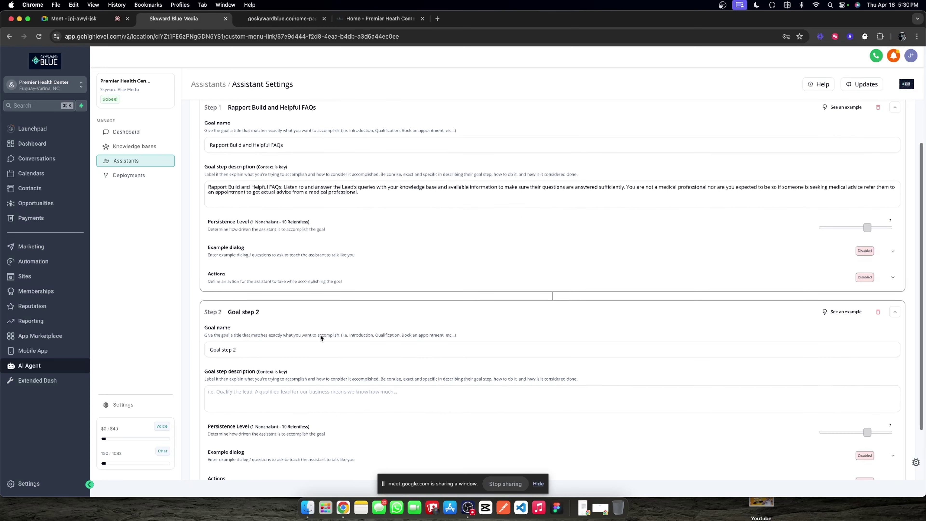
double_click(287, 335)
triple_click(286, 335)
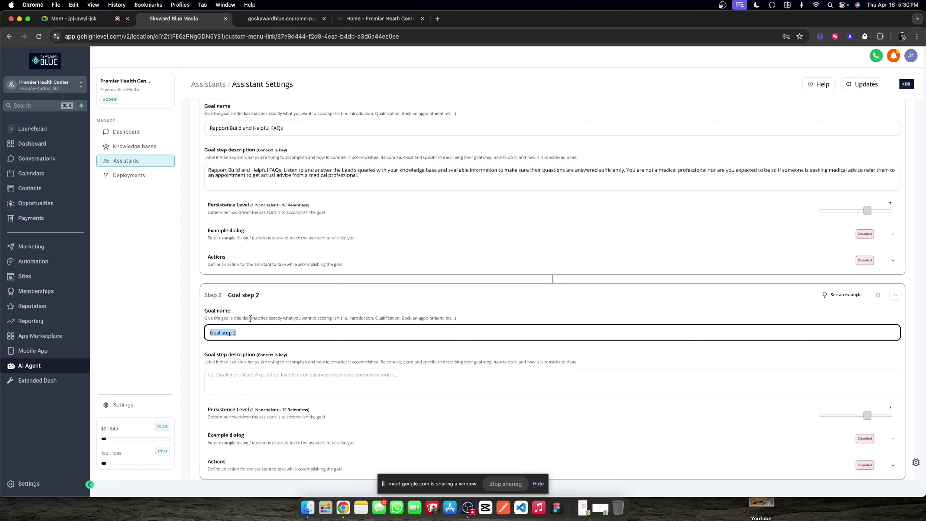
triple_click(252, 330)
text(Book an appointment)
Step: Start step 2's description with 'Book an appointment:'
key(super+a)
key(super+c)
click(255, 375)
key(super+v)
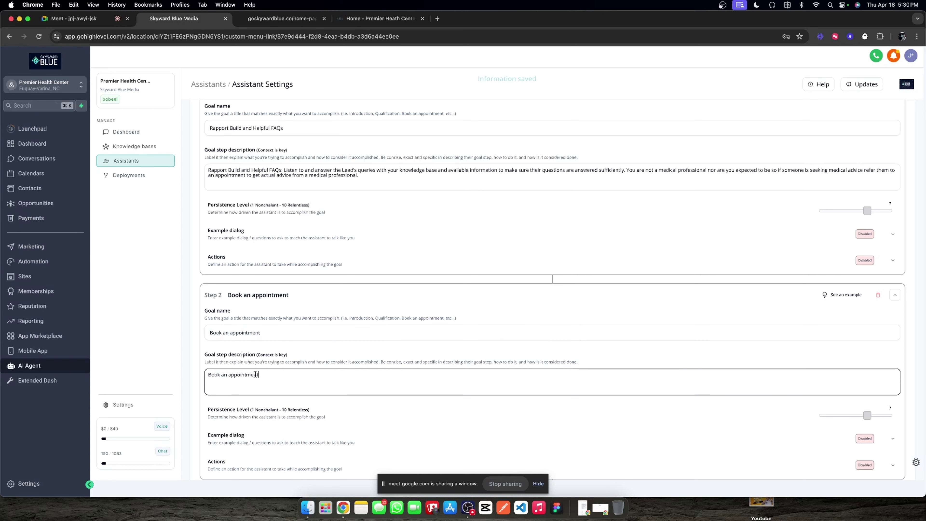
text(:)
click(315, 354)
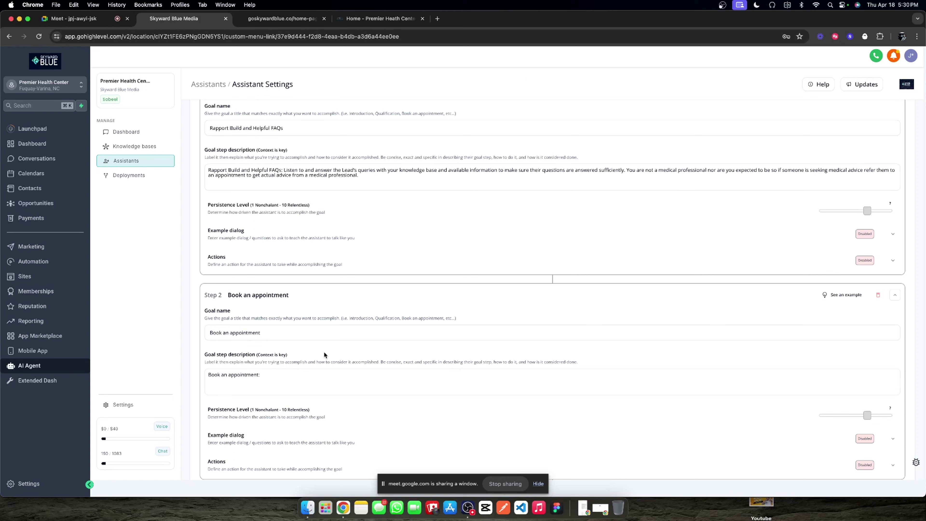
Step: Reselect step 2's full goal name so it can be replaced
click(291, 370)
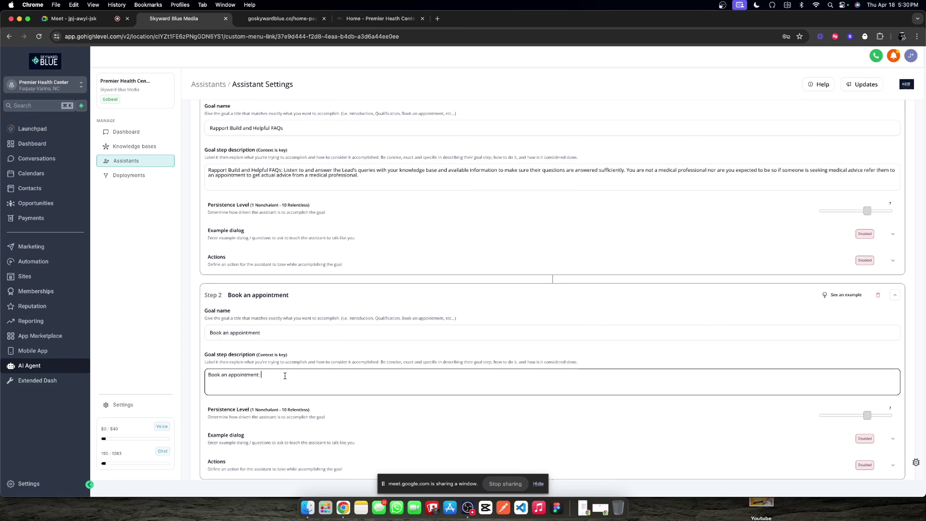
triple_click(274, 335)
scroll(345, 323, down, 1)
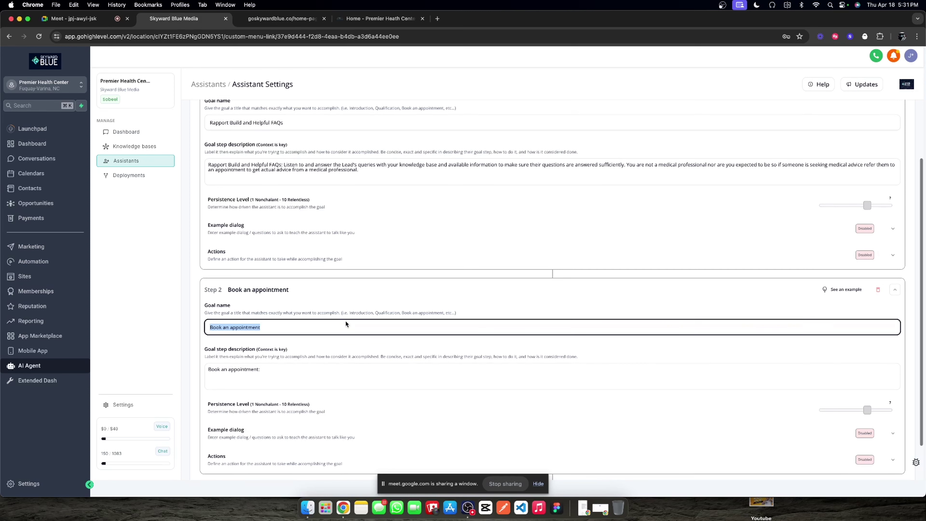
scroll(345, 323, down, 1)
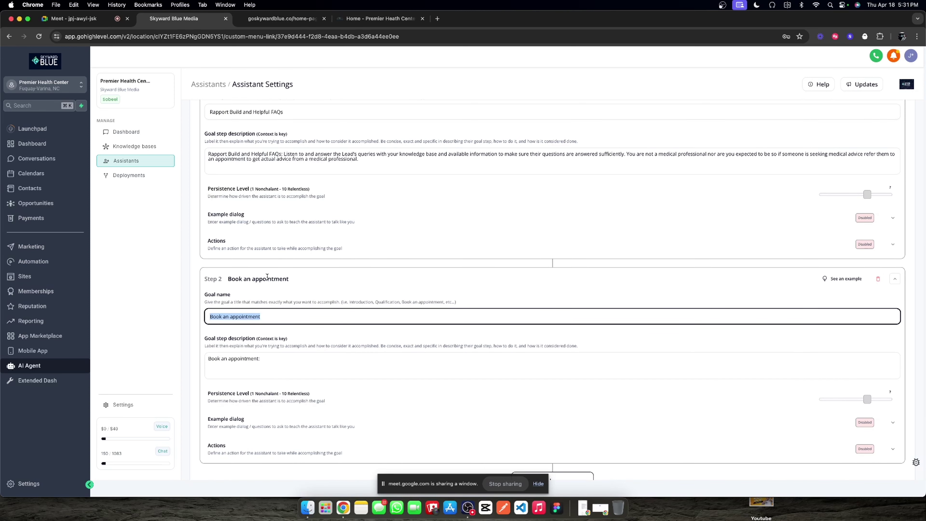
triple_click(269, 313)
Step: Rename step 2 to 'Determine lead type' and put that name in its description
text(Determine lead type)
key(alt+shift+Left)
key(alt+shift+Left)
key(alt+shift+Left)
key(super+c)
triple_click(281, 358)
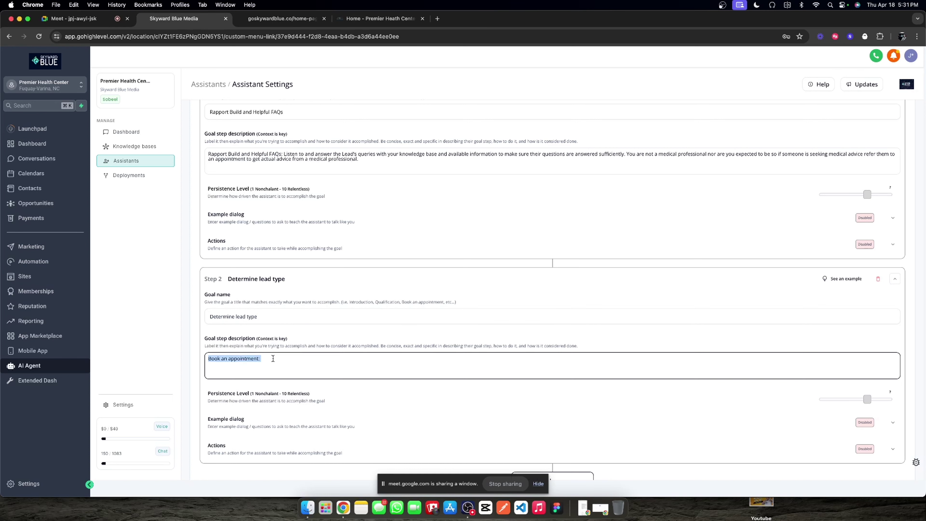
key(super+v)
Step: Describe asking whether the user is a returning patient or first-time visitor to the medical health center
text(: Ask the UIs)
text(ser)
text( if)
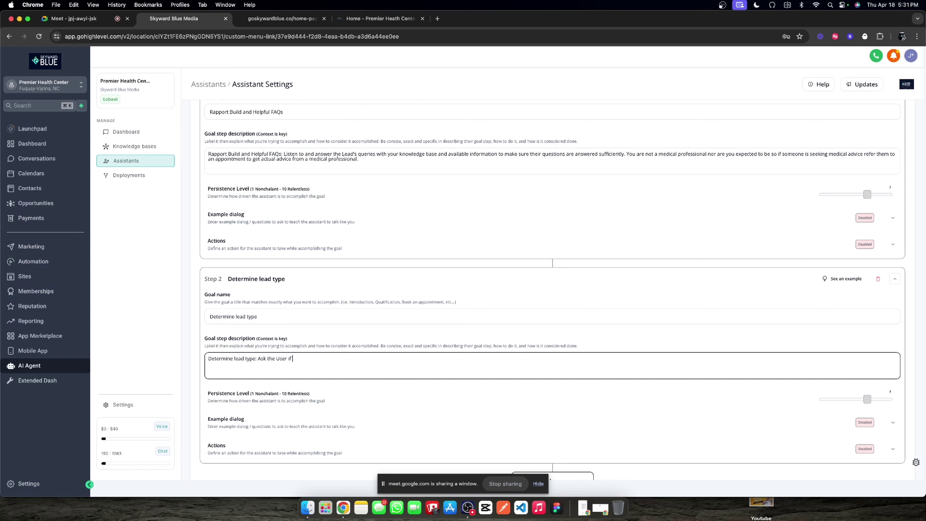
text( they are a)
text( returning patie)
text(nt of )
text(if there)
key(BackSpace)
key(BackSpace)
key(BackSpace)
text(is is there)
key(BackSpace)
key(BackSpace)
text(ir first time)
text(visitng)
key(BackSpace)
text(ing our medical)
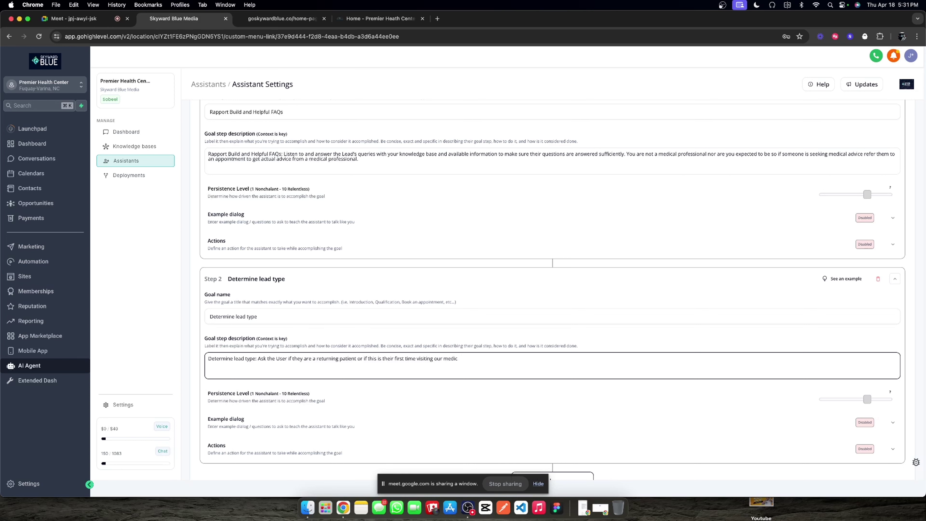
key(BackSpace)
key(BackSpace)
click(379, 18)
click(174, 19)
click(456, 361)
text(health cent)
Step: Add that this determines returning versus new patient so it can be documented properly internally
text(his will help us detere)
text(ine)
key(BackSpace)
key(BackSpace)
key(BackSpace)
key(BackSpace)
key(BackSpace)
key(BackSpace)
key(BackSpace)
key(BackSpace)
key(BackSpace)
key(BackSpace)
key(BackSpace)
key(BackSpace)
key(BackSpace)
key(BackSpace)
key(BackSpace)
text(This wil)
text(l help us det)
text(ermine whether)
text( this is a)
text(rte)
text(turning pa)
text(tient or )
text(a)
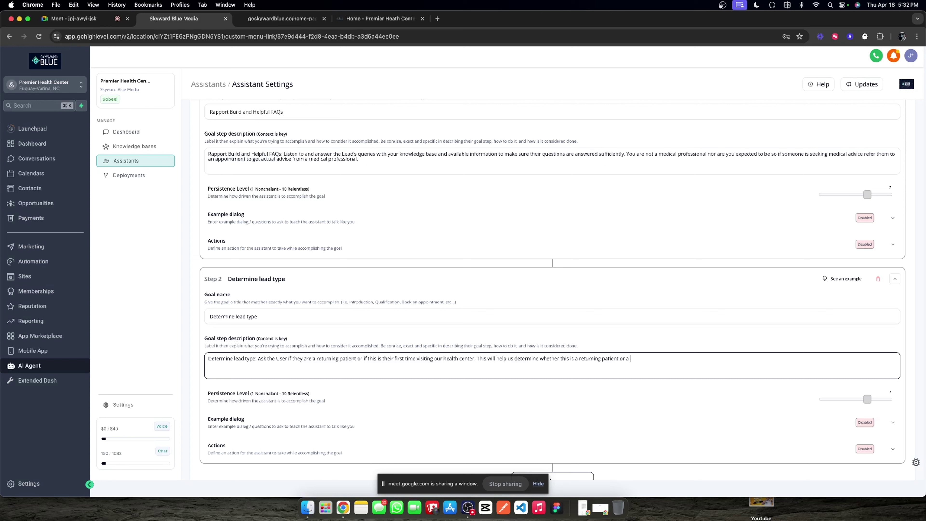
text( new patient so that we can docuement that properly internally.)
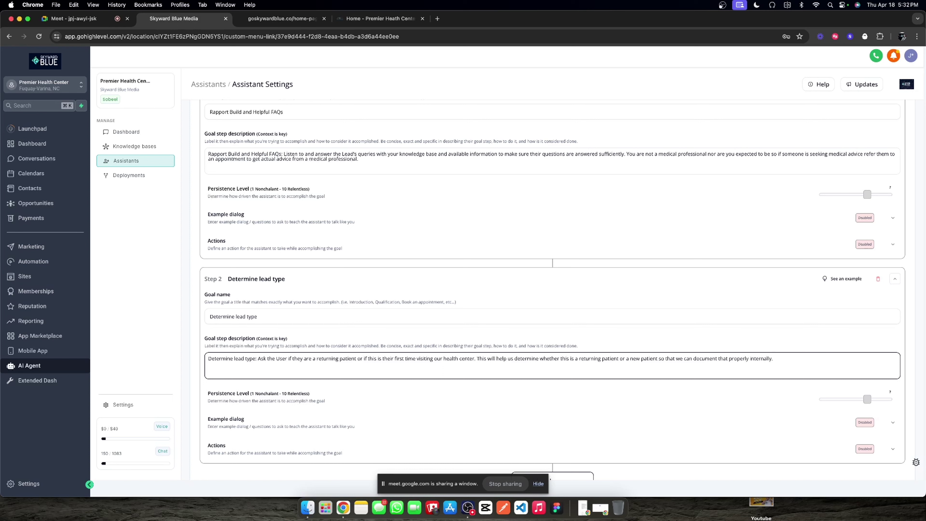
click(822, 344)
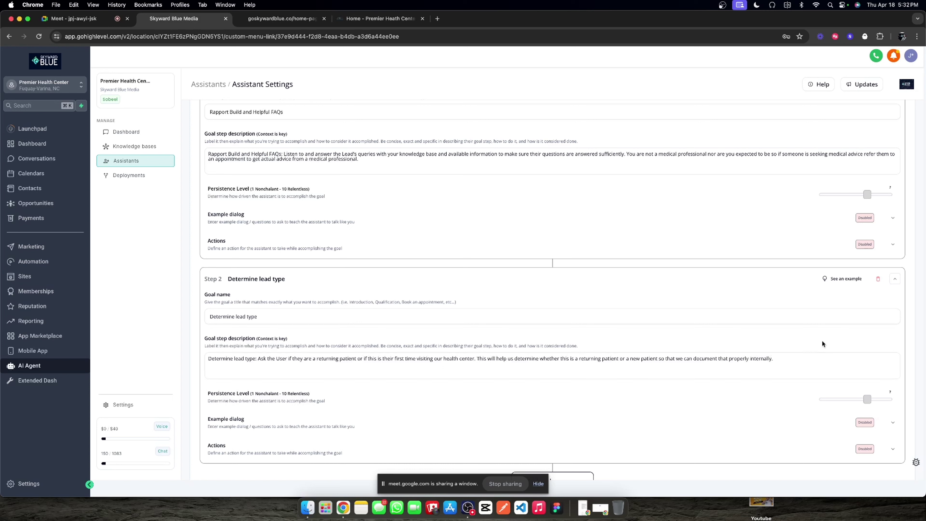
Step: Add step 2 example dialog 'Is this your first time visiting with us or are you a returning patient?'
click(893, 422)
scroll(323, 390, down, 2)
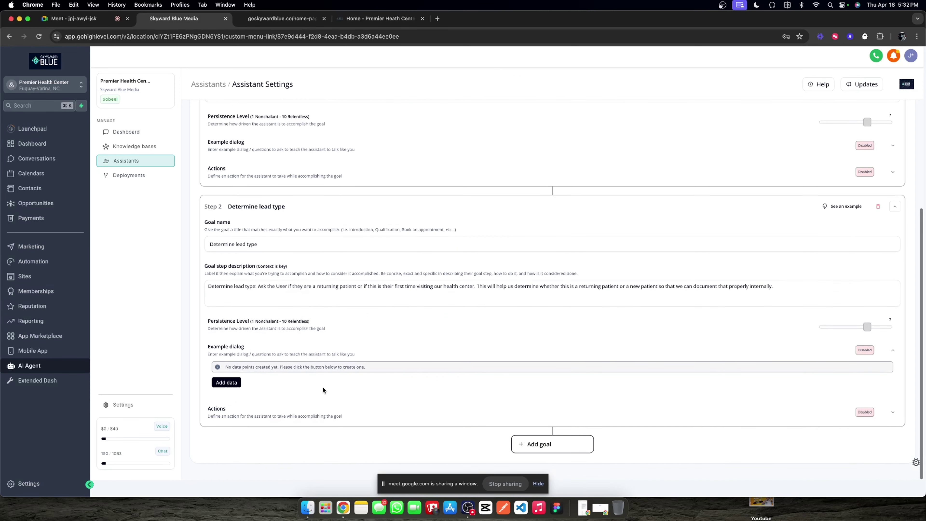
click(226, 381)
text(Is)
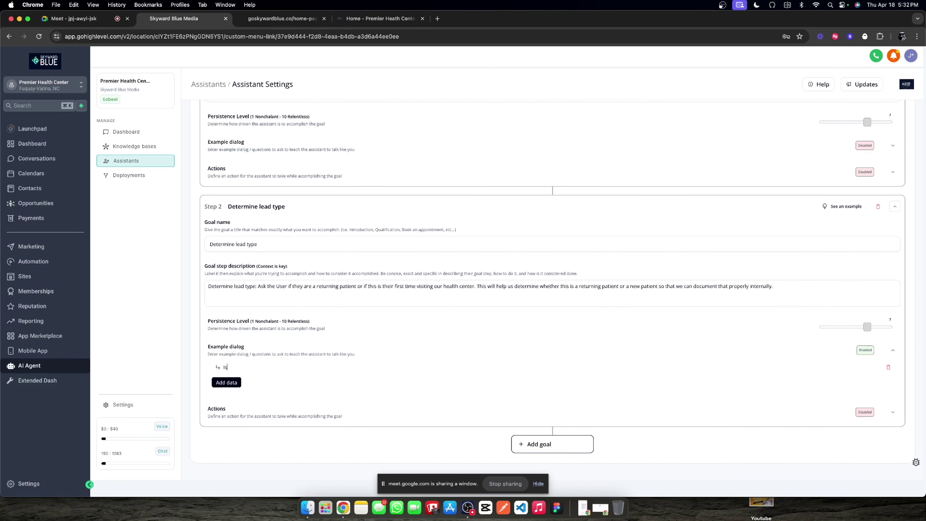
text( this your first time)
text(vist)
key(BackSpace)
text(isting with us or)
right_click(281, 367)
key(Escape)
text(r are you a returning patient?)
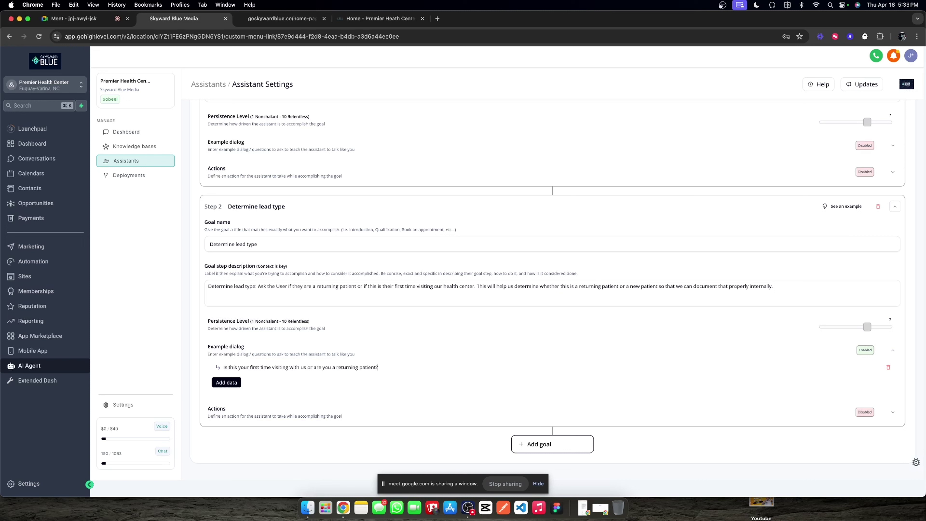
click(893, 349)
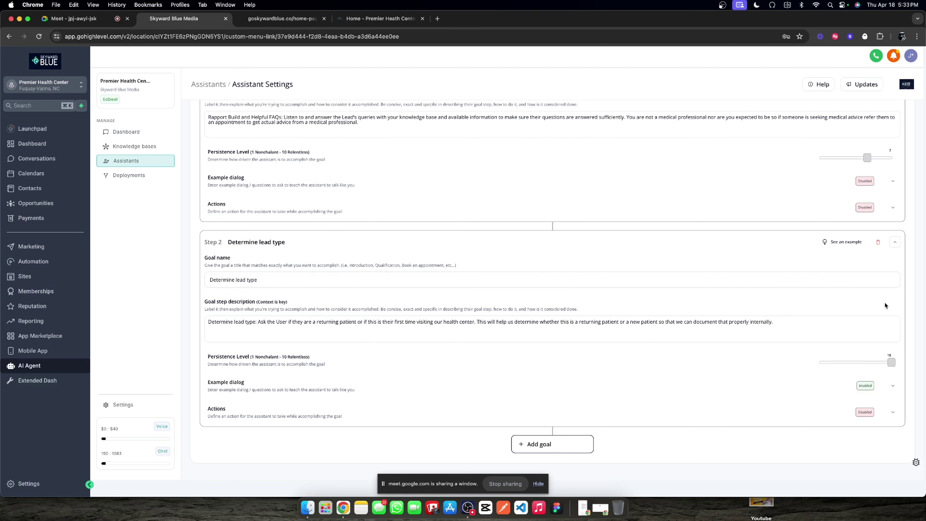
Step: Raise the persistence level to 10 and add a new third goal step
scroll(866, 226, up, 5)
drag(874, 332, 898, 330)
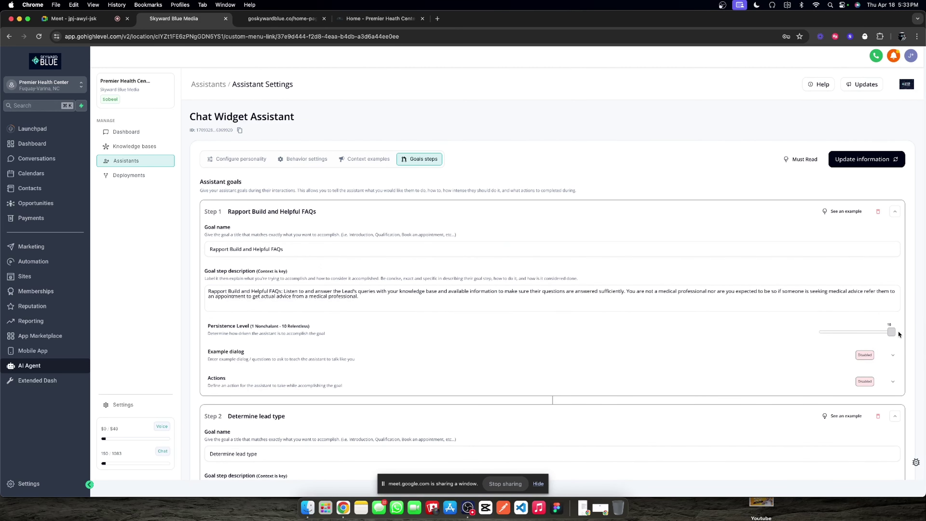
scroll(740, 278, down, 5)
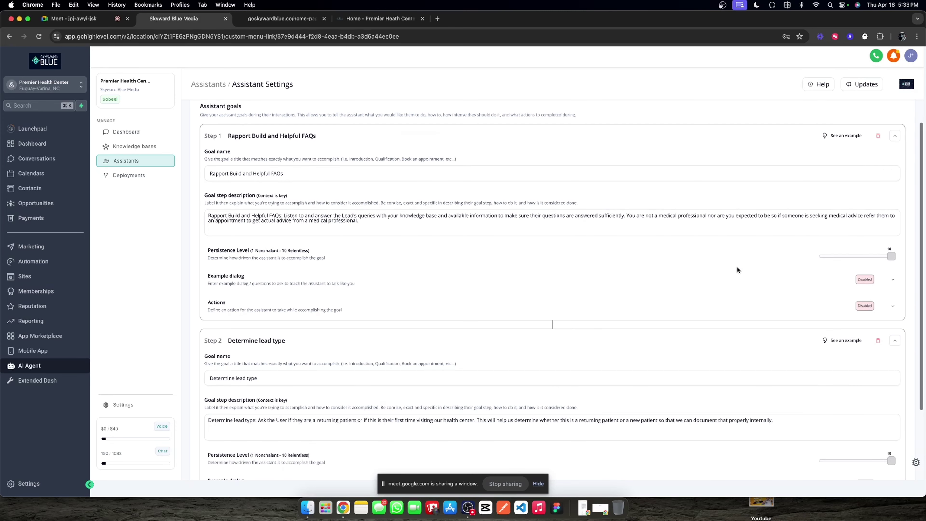
click(568, 442)
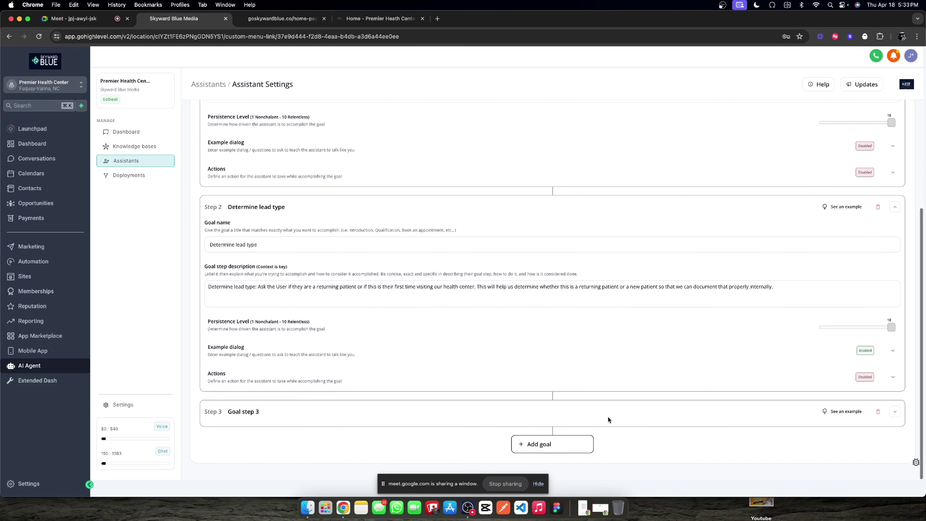
Step: Name the new step 3 'Book an appointment' and paste that name into its description
click(894, 413)
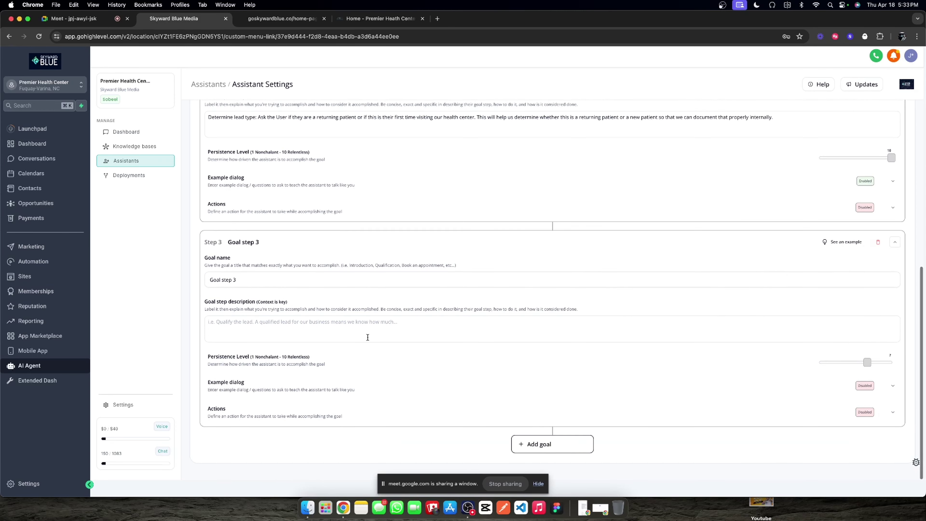
triple_click(251, 275)
text(Book an appointment)
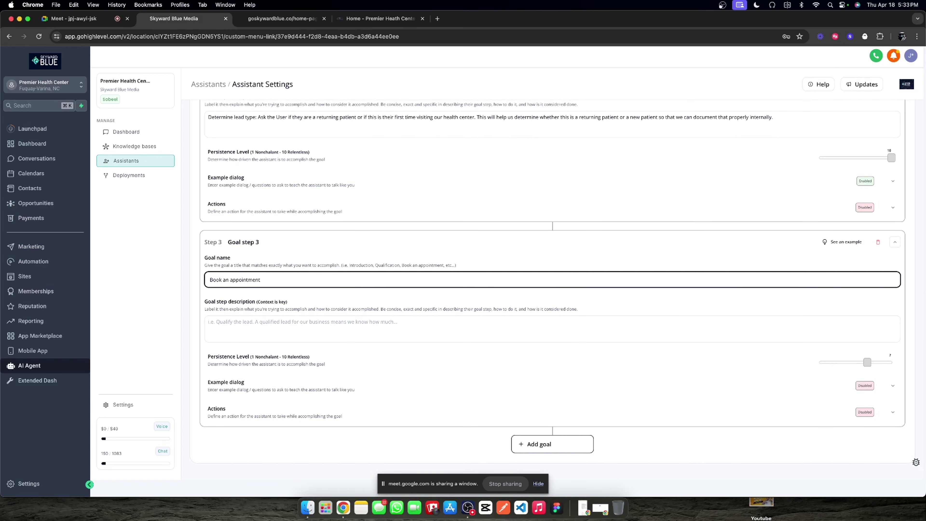
triple_click(266, 285)
key(cmd+c)
click(280, 327)
key(cmd+v)
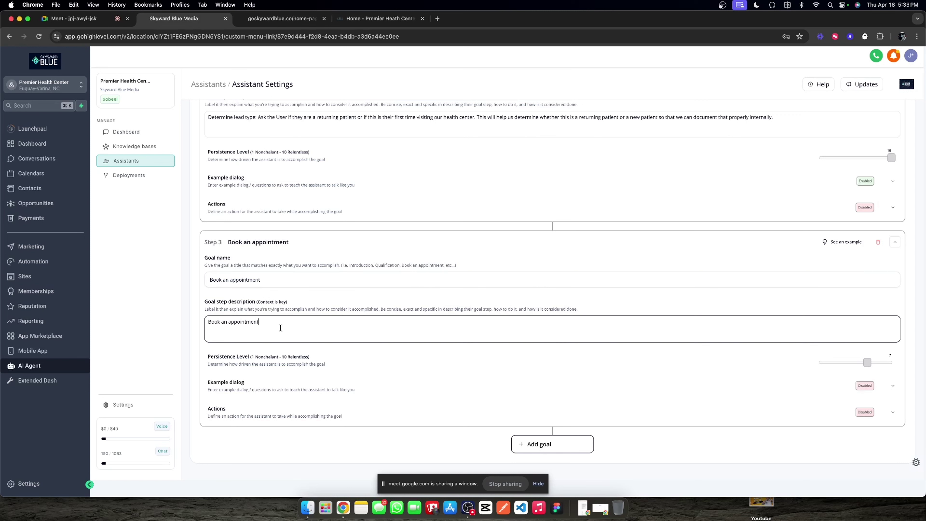
Step: Describe using available time slots to find a common day and time for the lead's appointment
text(: )
text(Reference our a)
text(vailable time slot)
text(s and )
text(convrs)
text(erse w)
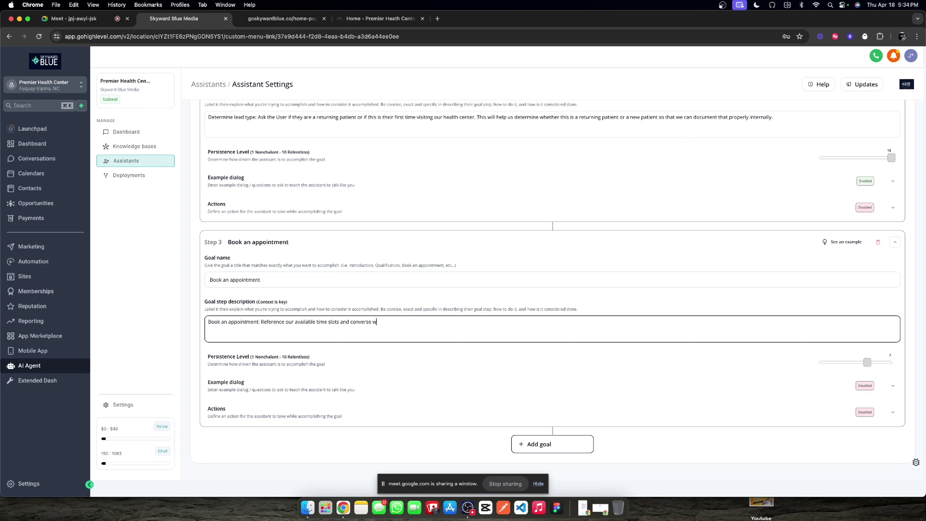
text(ith the Lead to find a common t)
key(BackSpace)
text(day and time for them to come )
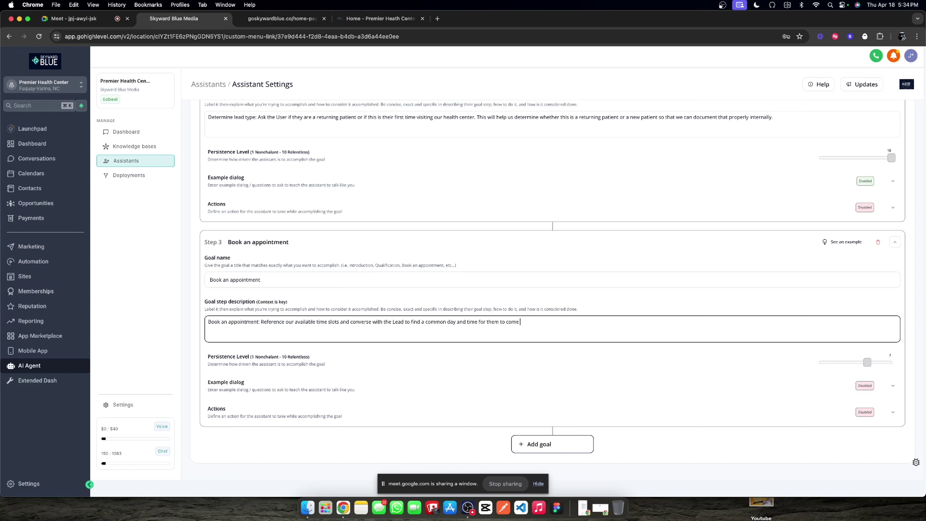
text(in for an appointment.)
click(428, 390)
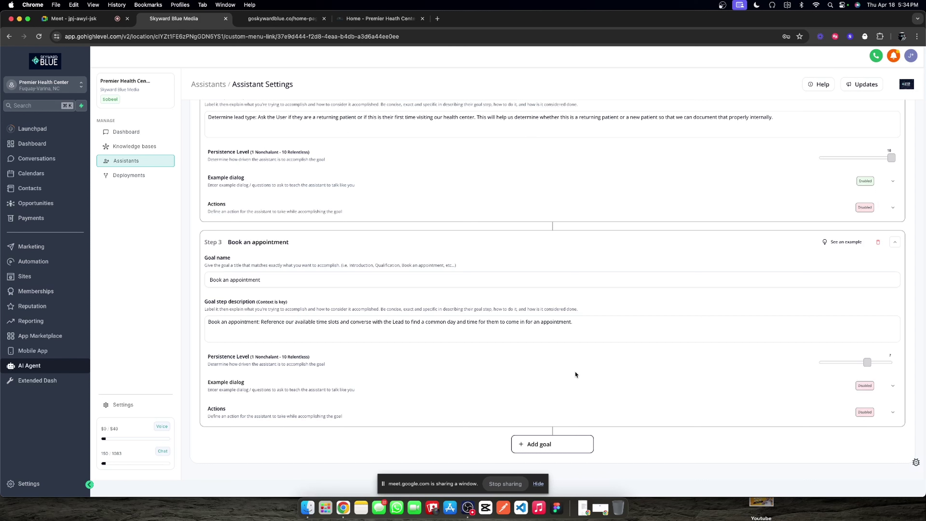
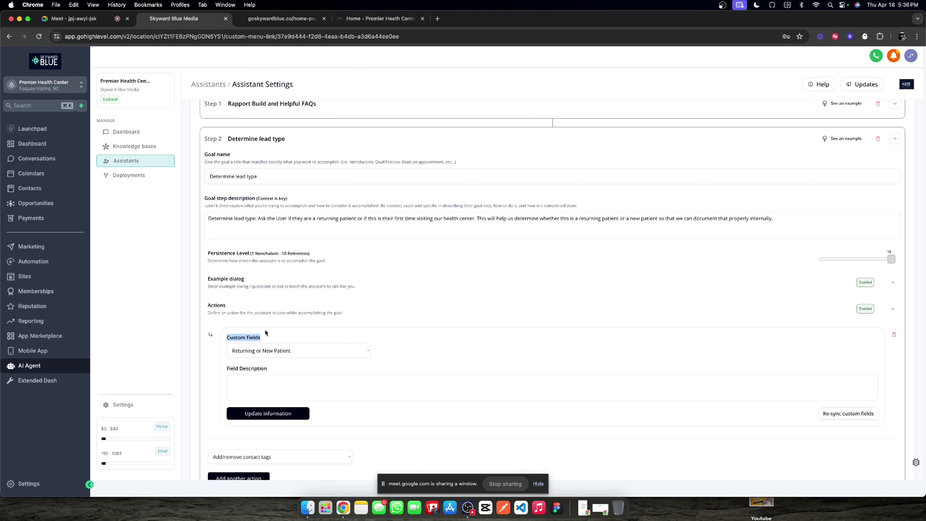
Step: Begin the Returning or New Patient field description: when the lead answers whether they're new or returning
scroll(276, 322, up, 2)
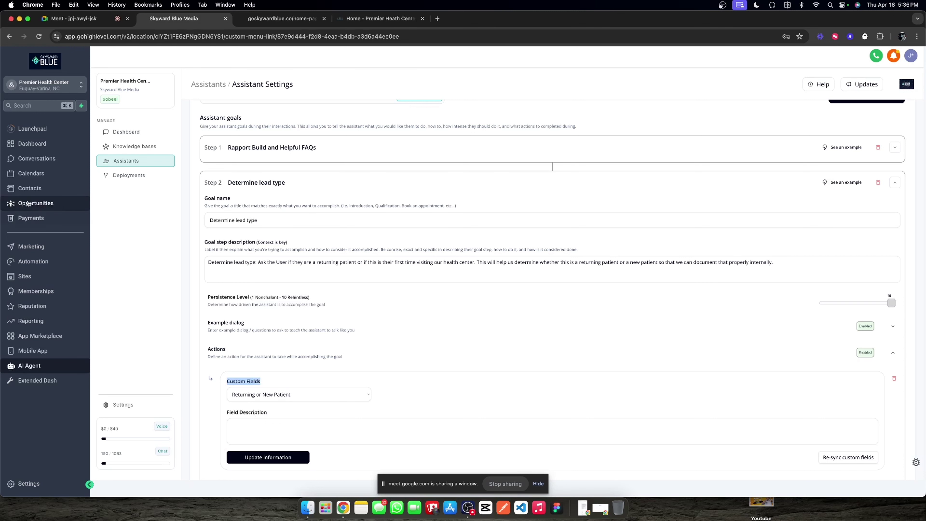
scroll(262, 356, down, 1)
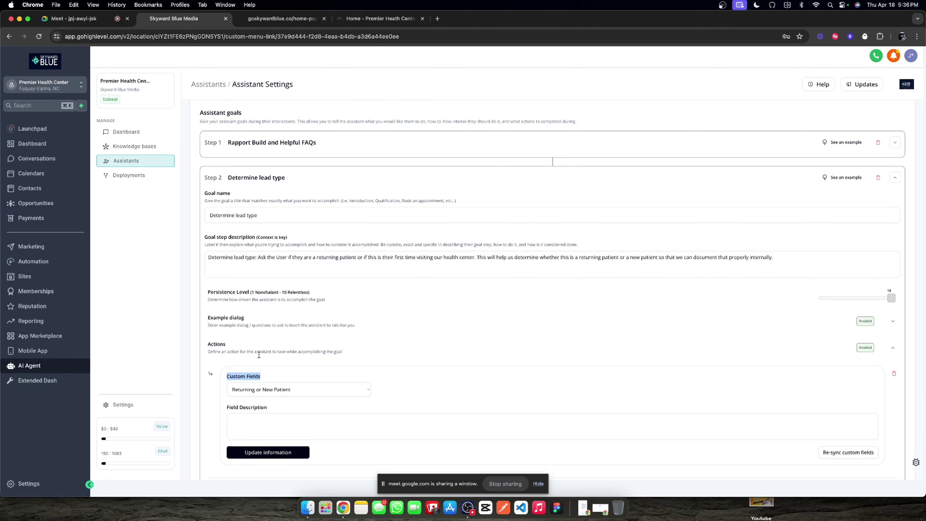
scroll(262, 355, down, 2)
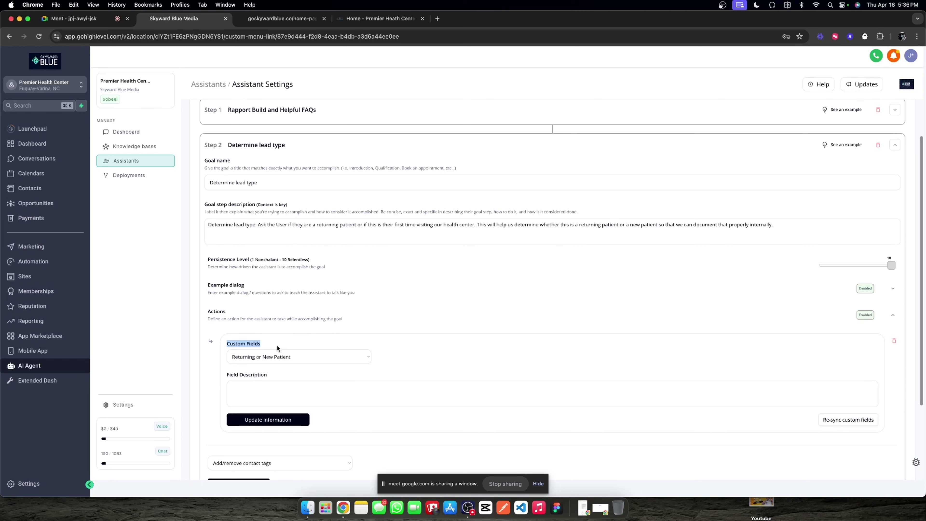
triple_click(248, 346)
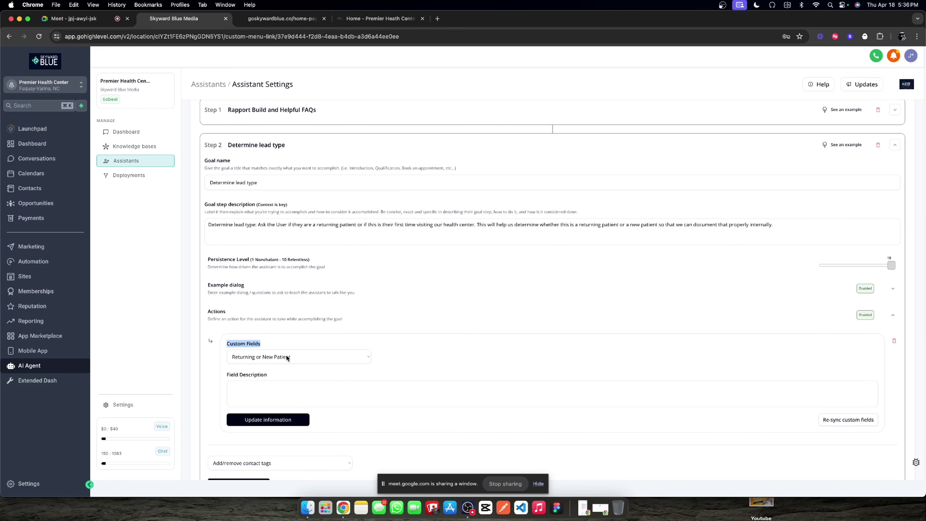
scroll(301, 337, down, 3)
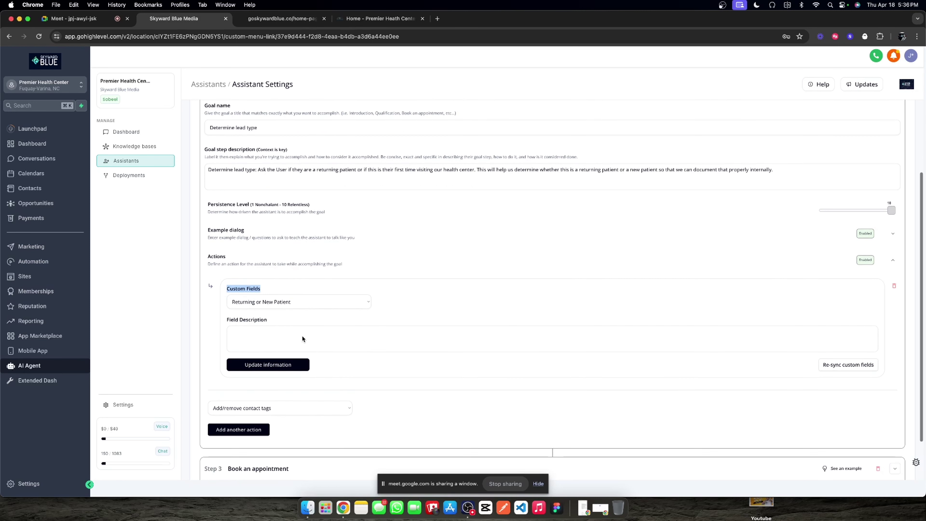
scroll(291, 310, down, 1)
click(270, 319)
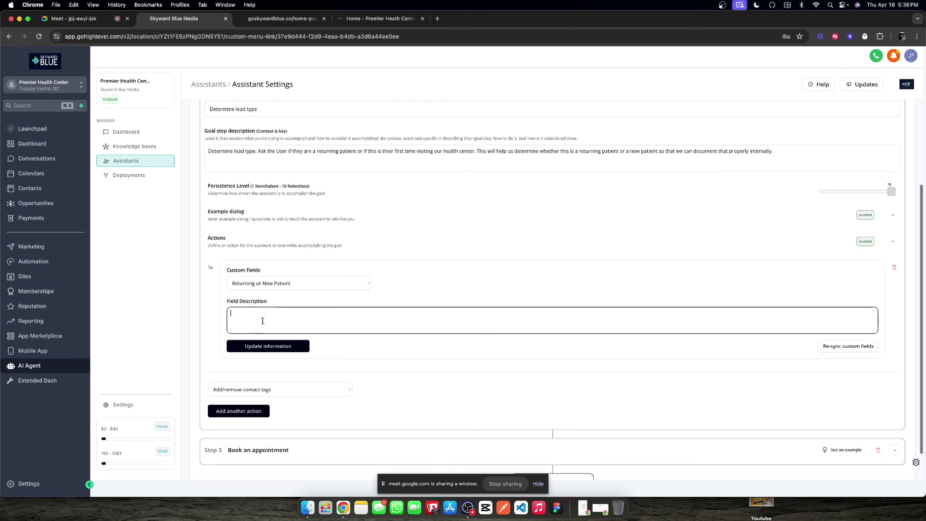
scroll(481, 285, down, 2)
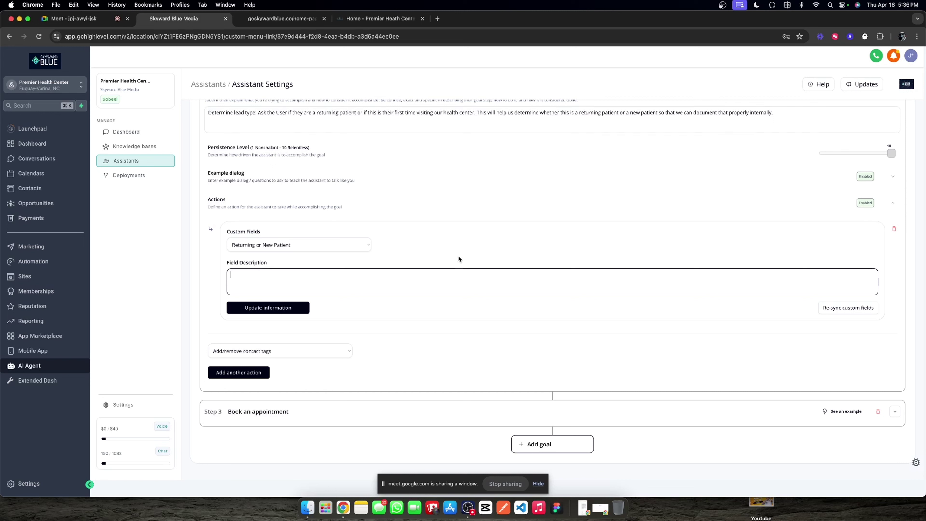
text(When f)
text(he. L Lead answeres whte)
key(BackSpace)
key(BackSpace)
text(ether th)
text(ey are a new le)
text(tient or a retu)
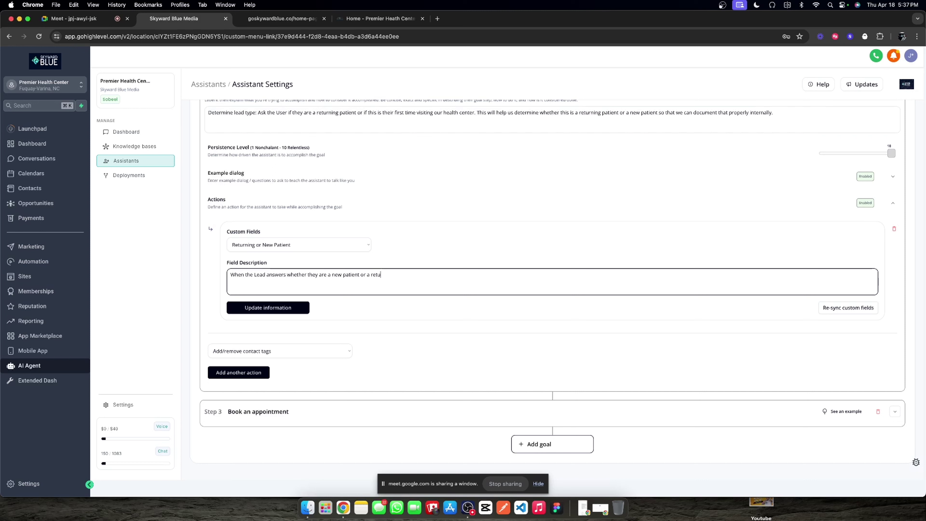
text(rning paten)
Step: Finish it: fill New Patient or Returning Patient from their answer for the internal CRM, and save
key(BackSpace)
text(ient)
text(,)
text( ful)
text(l out this )
text(value )
text(with either New)
text( Patient o)
text(r)
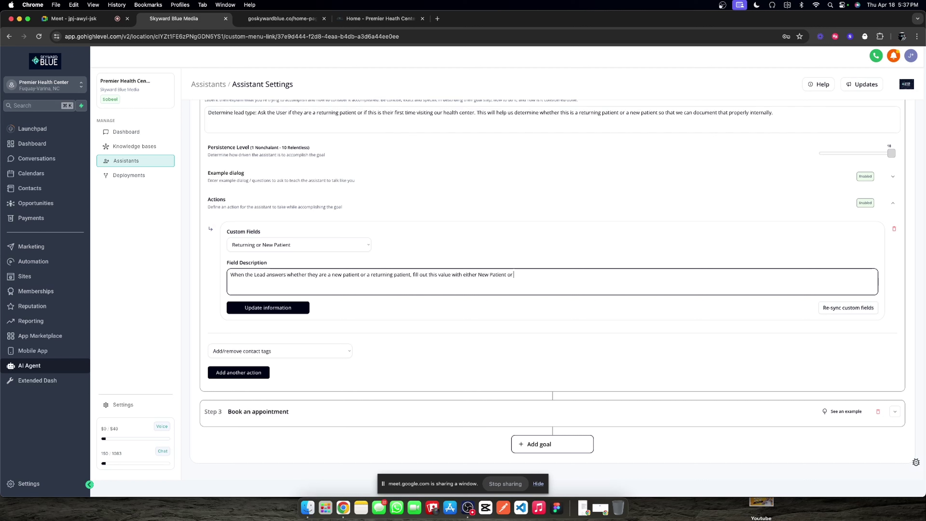
text( Returning patient)
key(BackSpace)
text(Patient or Returning Patient based on their answer to this)
key(BackSpace)
key(BackSpace)
text(he question so we can i)
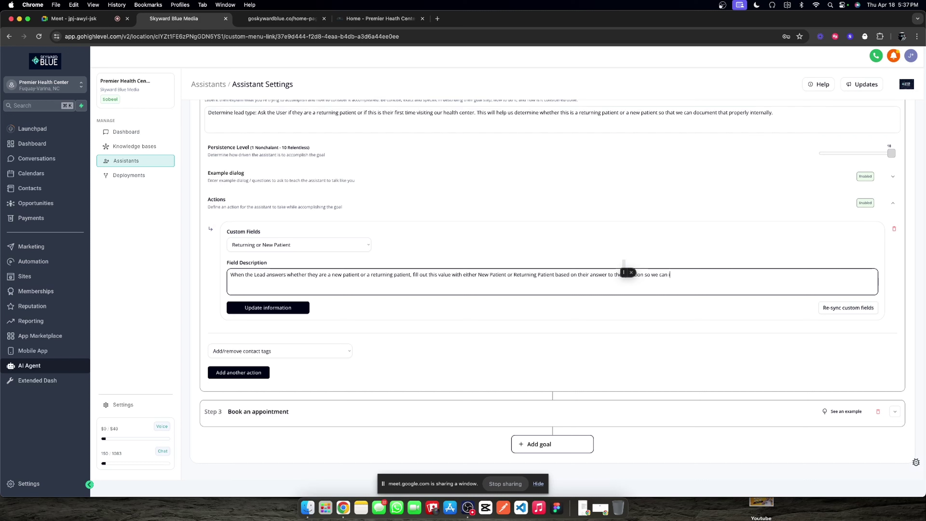
text(dentify them in our)
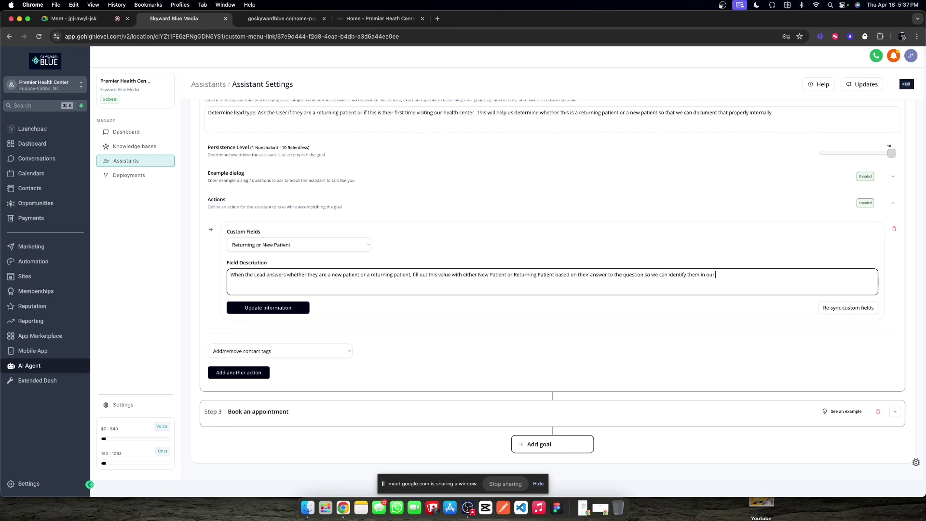
text( internal CRM.)
click(268, 308)
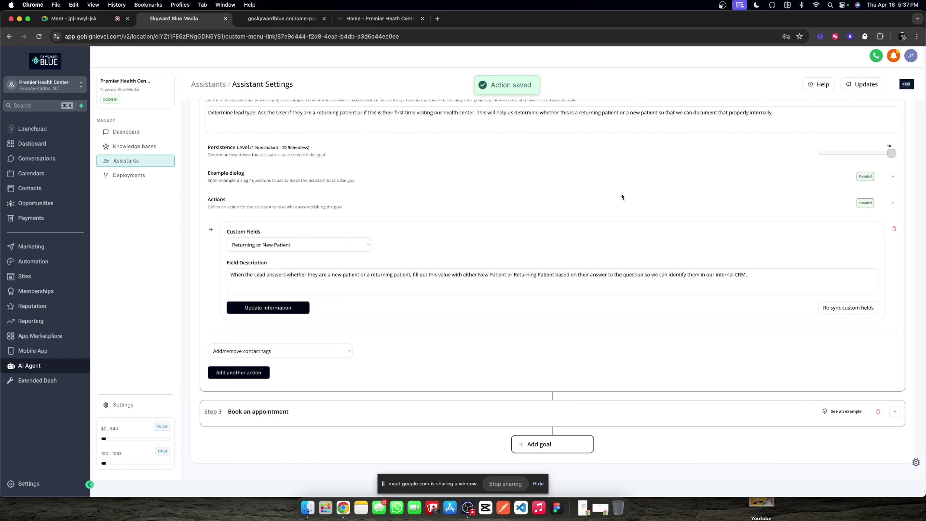
Step: Collapse the Determine lead type goal and add a new Goal step 4
scroll(622, 197, up, 3)
click(894, 126)
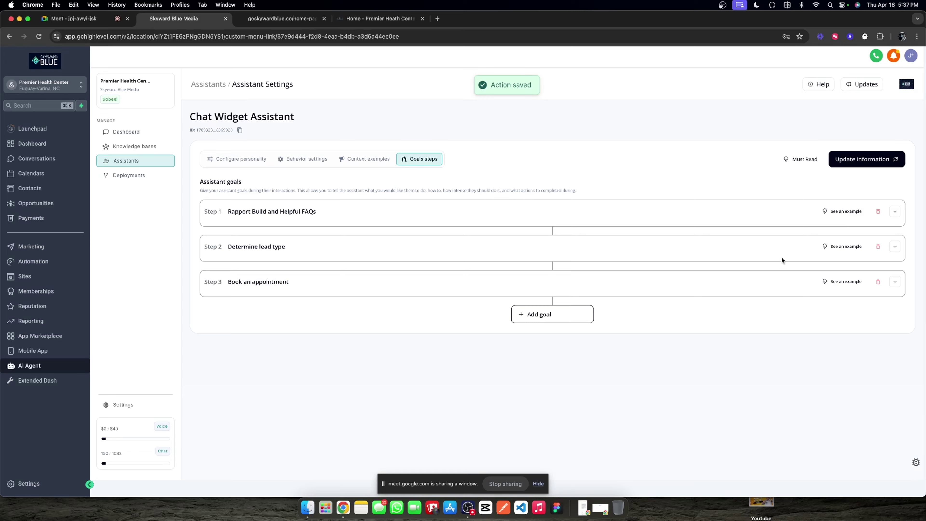
click(894, 244)
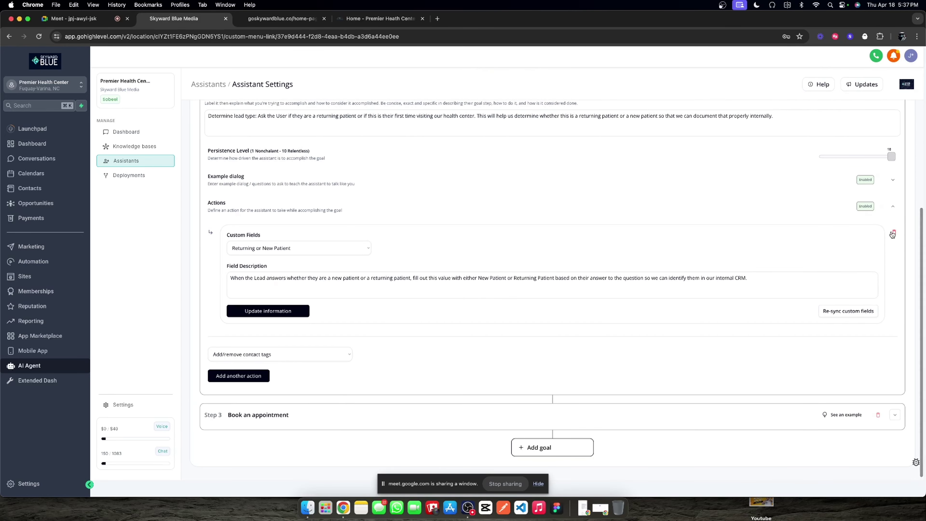
click(892, 206)
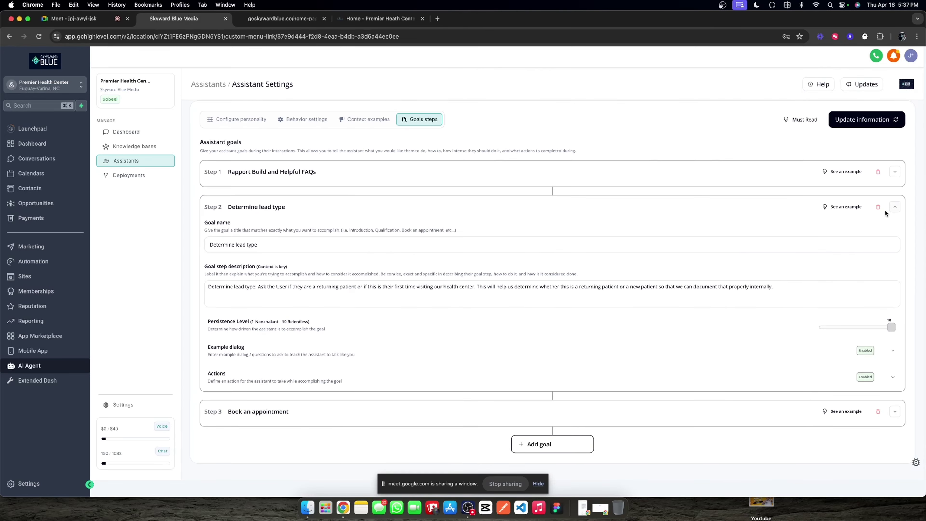
click(894, 411)
scroll(802, 402, down, 5)
click(580, 446)
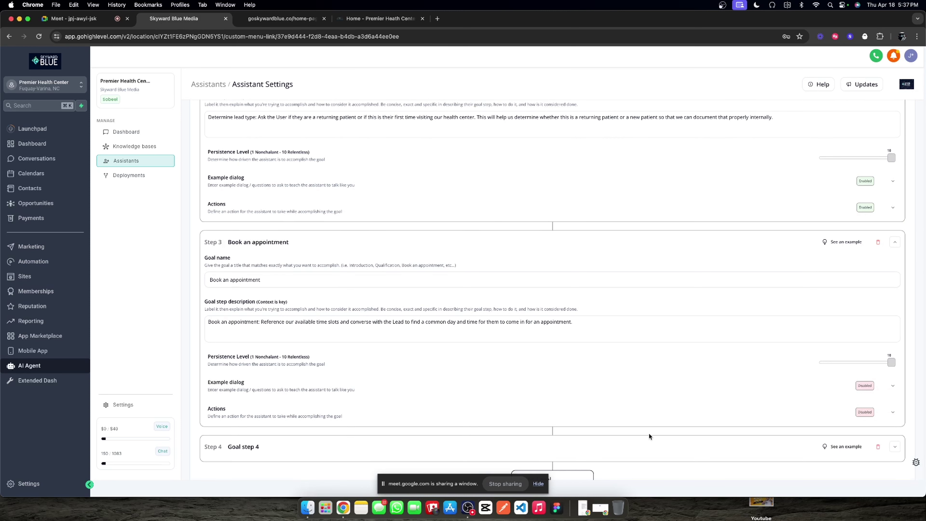
scroll(703, 407, down, 2)
click(895, 411)
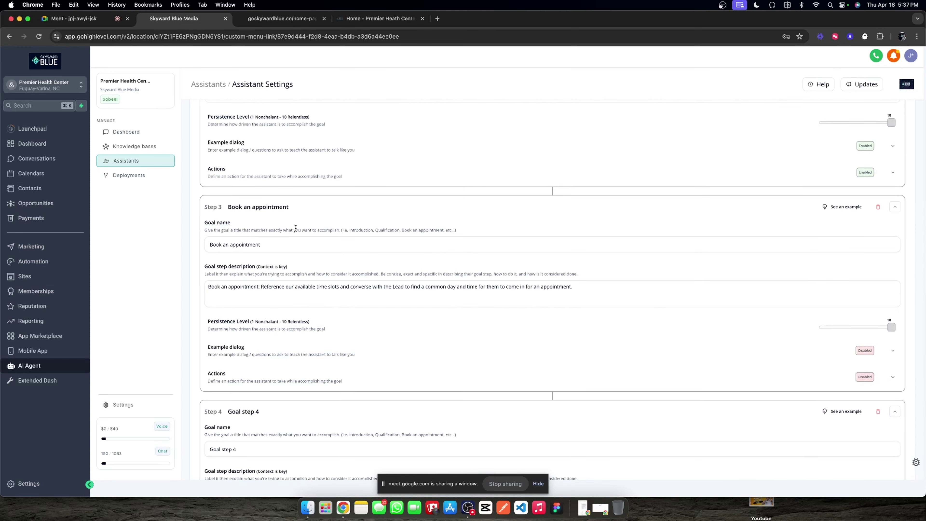
Step: Copy Step 3's 'Book an appointment' name and description into Step 4 and set persistence to 10
triple_click(288, 244)
key(ctrl+c)
scroll(306, 326, down, 3)
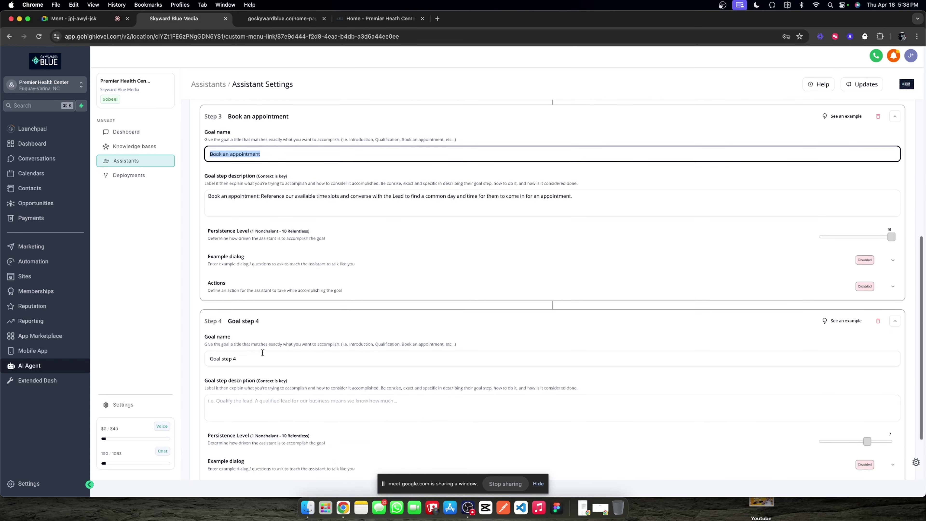
triple_click(255, 359)
key(ctrl+v)
triple_click(259, 195)
key(ctrl+c)
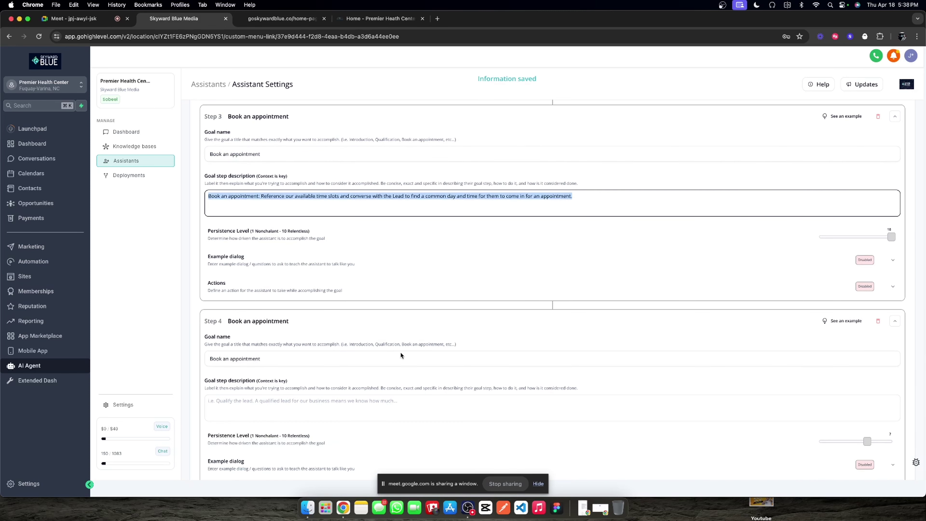
click(307, 396)
key(ctrl+v)
scroll(571, 394, down, 2)
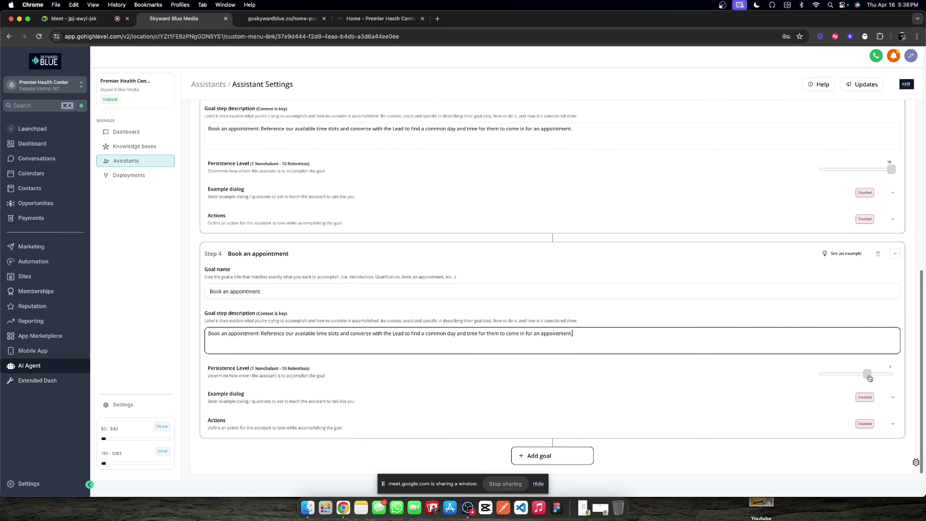
drag(867, 373, 891, 373)
scroll(228, 225, up, 5)
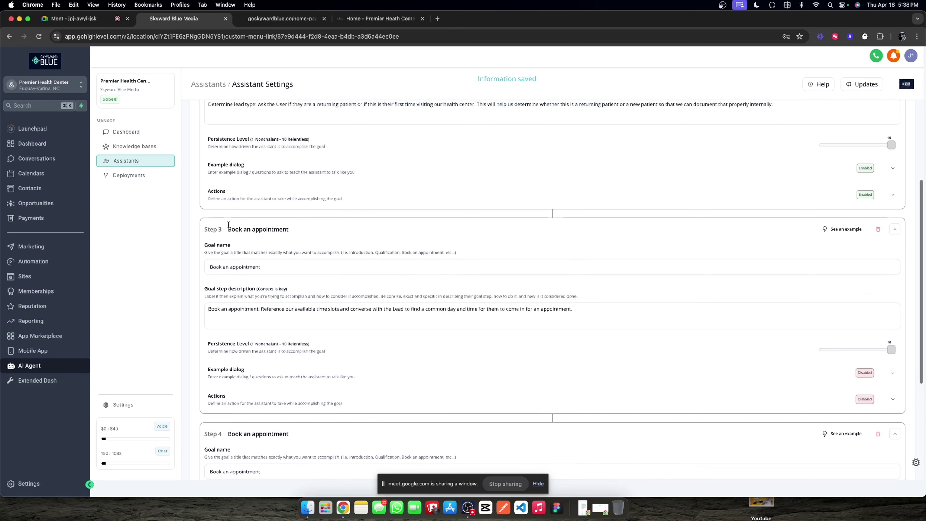
Step: Rename Step 3 to 'Value Extraction' and replace its description with 'Value Extraction'
triple_click(244, 266)
text(Information)
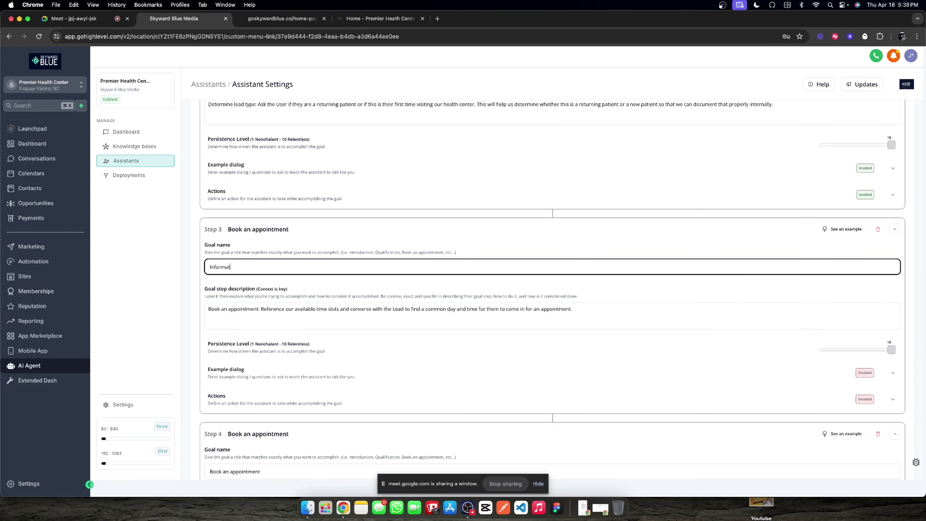
text( Co)
key(BackSpace)
key(BackSpace)
key(BackSpace)
key(BackSpace)
key(BackSpace)
key(BackSpace)
text(Value Extraction)
key(shift+alt+Left)
key(shift+alt+Left)
key(super+c)
click(296, 307)
key(super+a)
key(super+v)
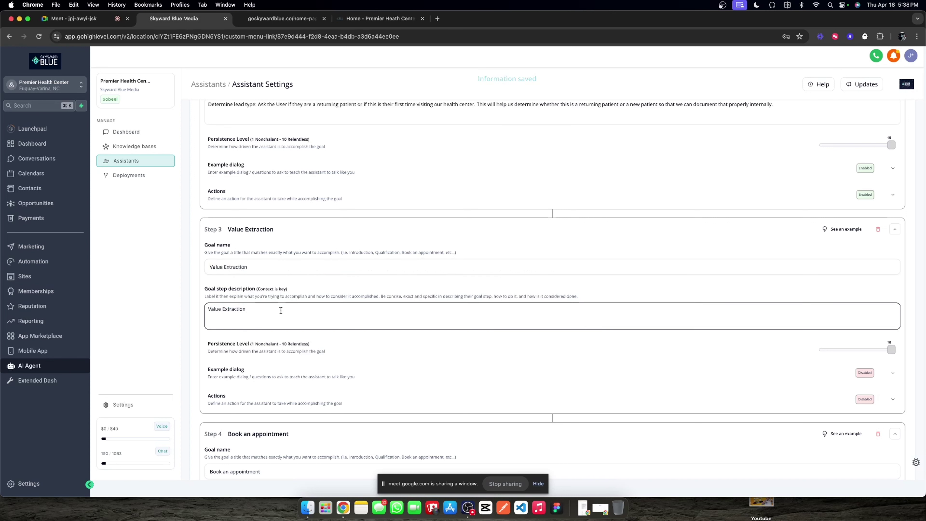
Step: Describe collecting the lead's name, email and phone, crucial for keeping up with new and existing patients
text(: Inf)
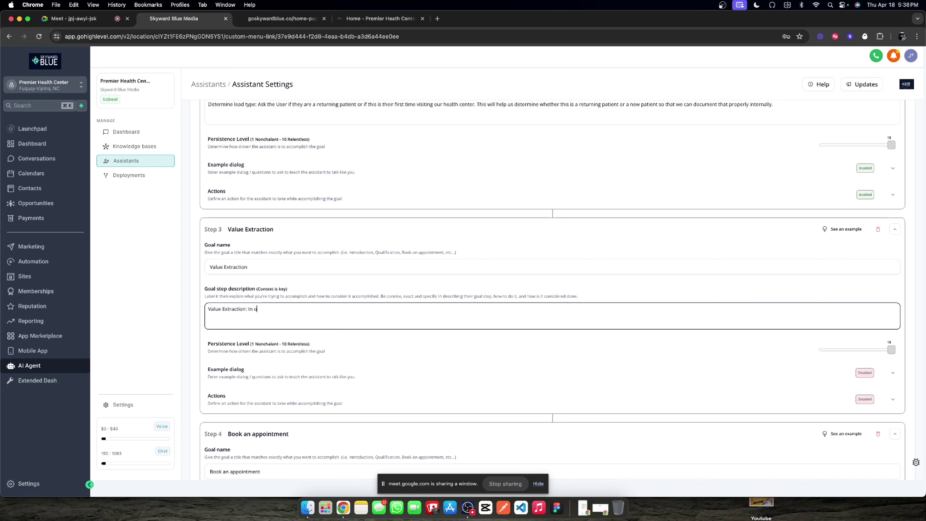
text(order to keep up )
text(wi)
text(ith )
text(Le)
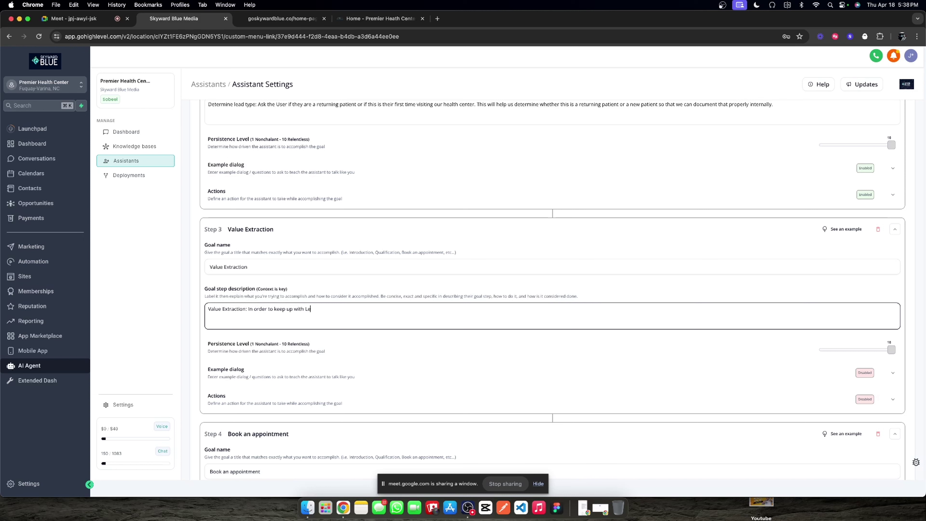
text(ads and pat)
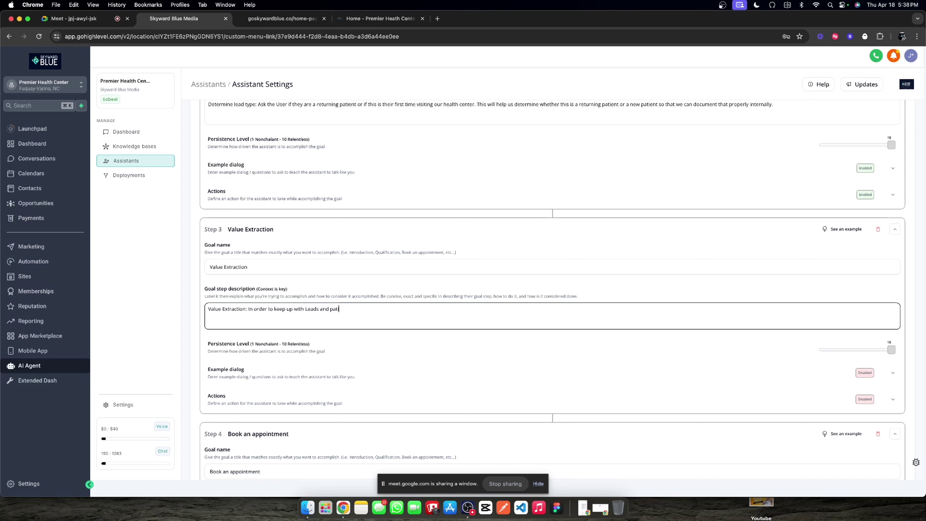
text(ient inour internal syt)
key(BackSpace)
text(stems, we)
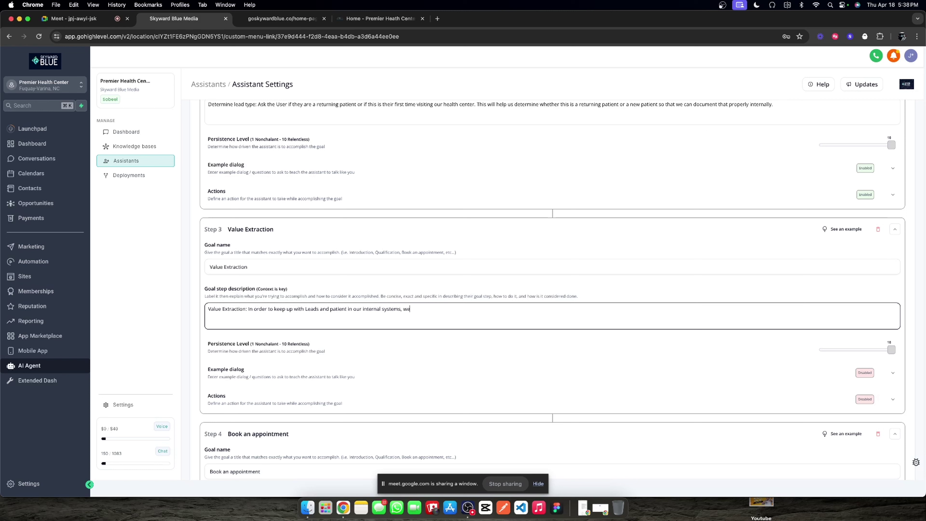
text( need to collect information that we don't )
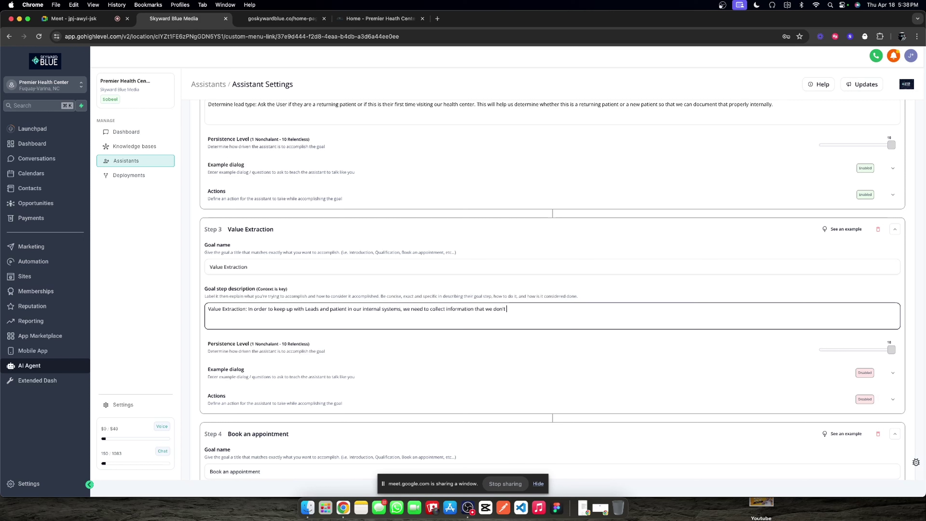
text(already have )
text(have. )
text(For)
key(BackSpace)
text(Whe)
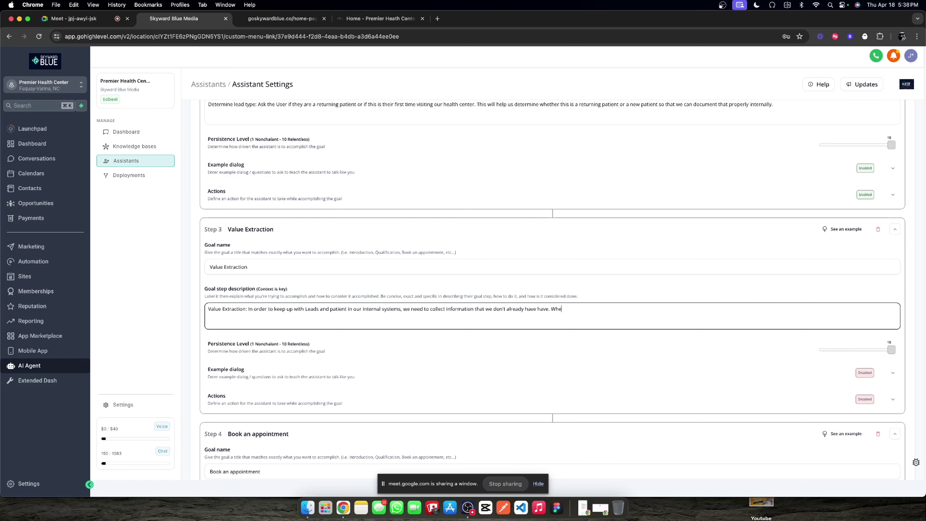
text(n you're talk)
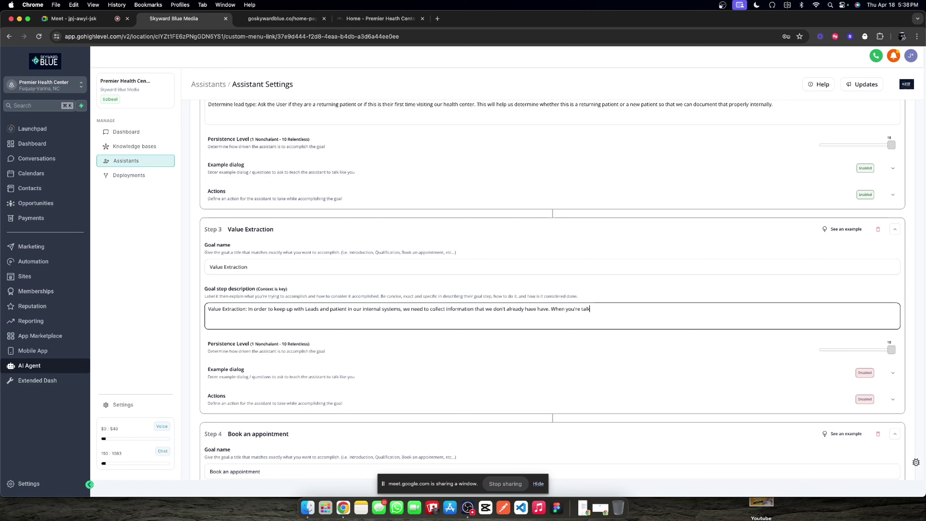
text(ing with the Lea)
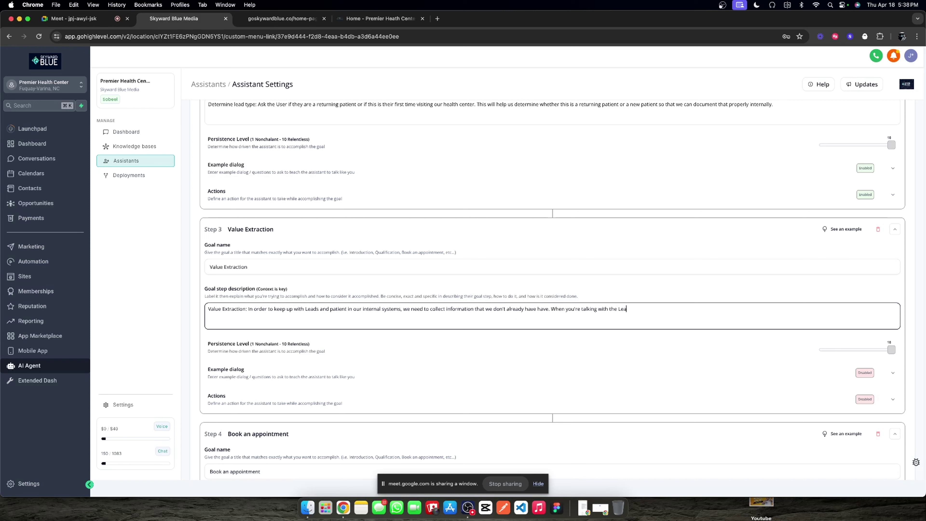
text(d, we need to know their nam)
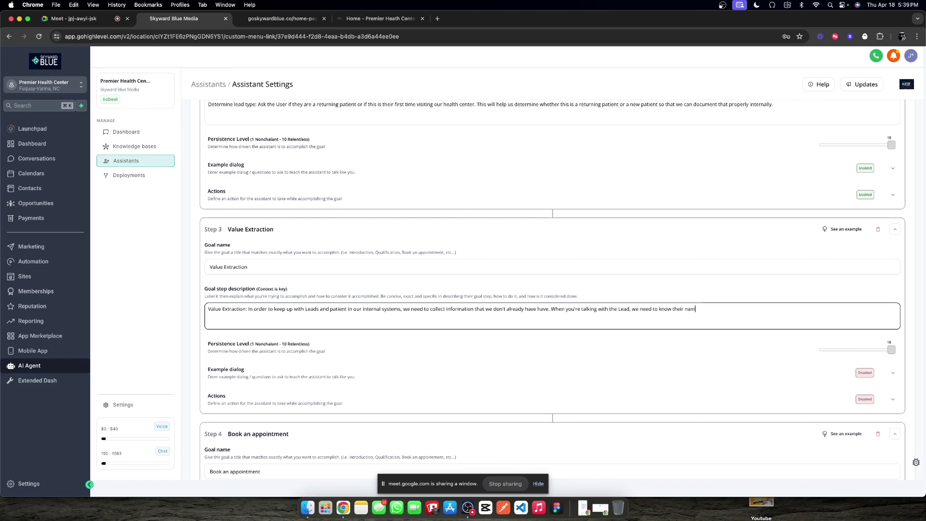
text(e.)
text( we need to know their)
text( email address, and we ne)
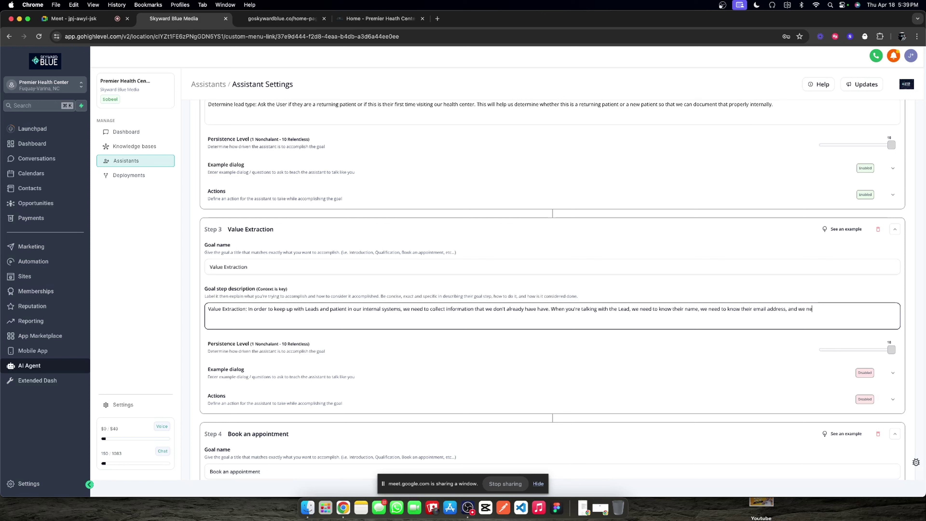
text(ed to know their phone . These values are cru)
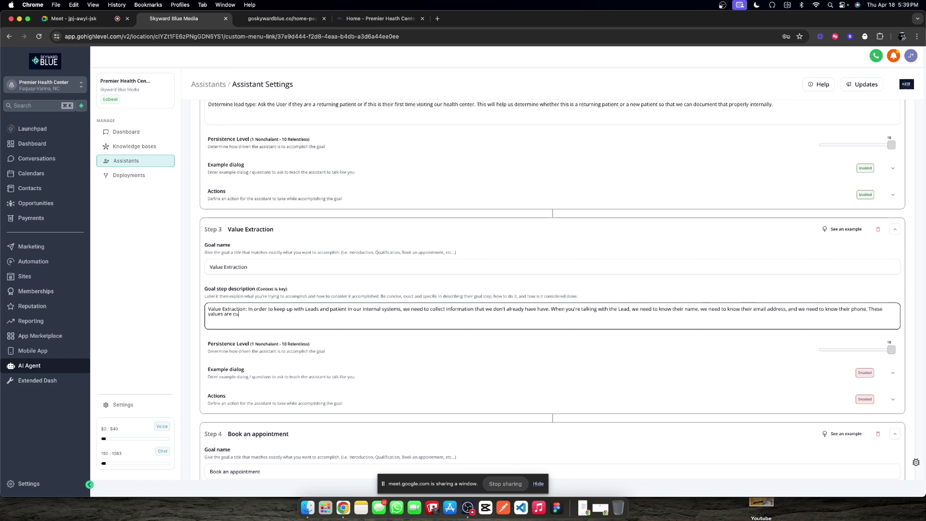
text(tial )
text(to)
text(for keeping up)
text(with )
text(pa)
key(BackSpace)
text(new and existing patients in)
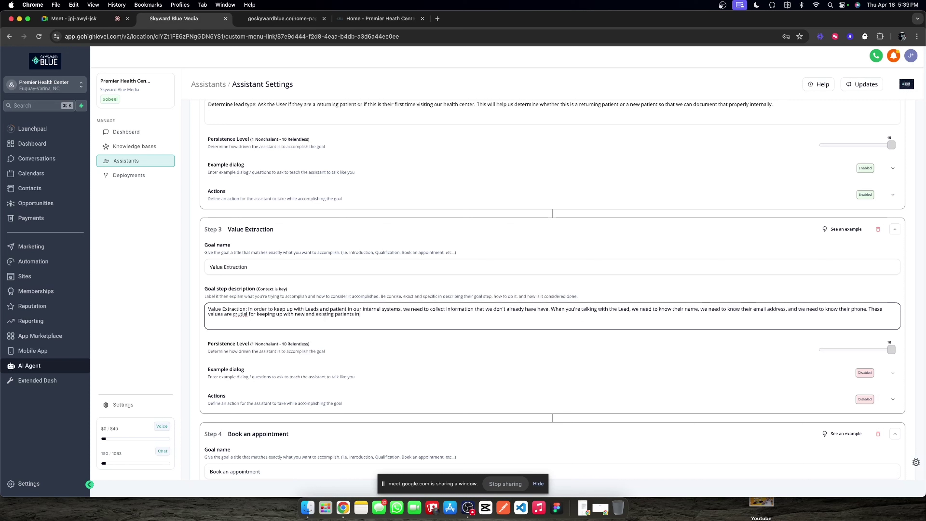
text( our internal syt)
text(stems so this task I)
text(s vital to your goals.)
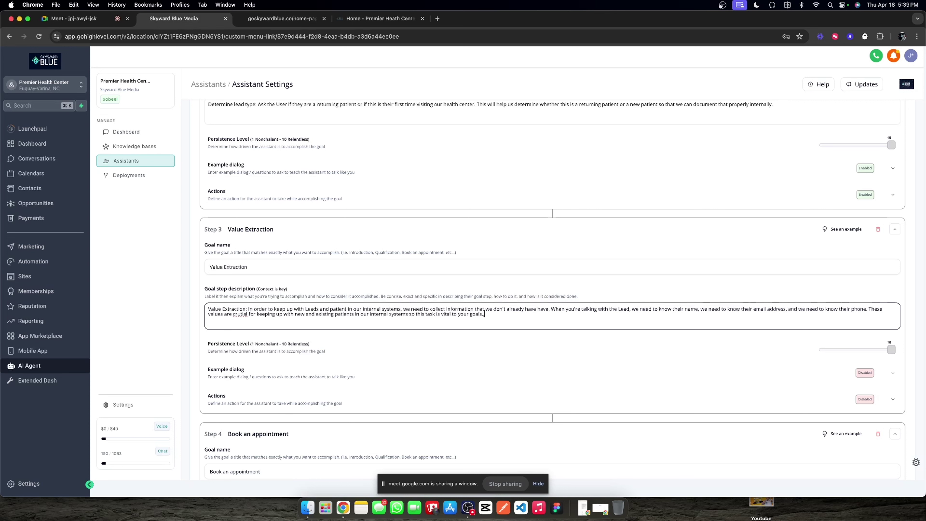
right_click(239, 314)
Step: Correct 'crutial' to 'crucial' and add a Fill custom values action for Chat Widget Collected Name
click(252, 296)
scroll(657, 351, down, 2)
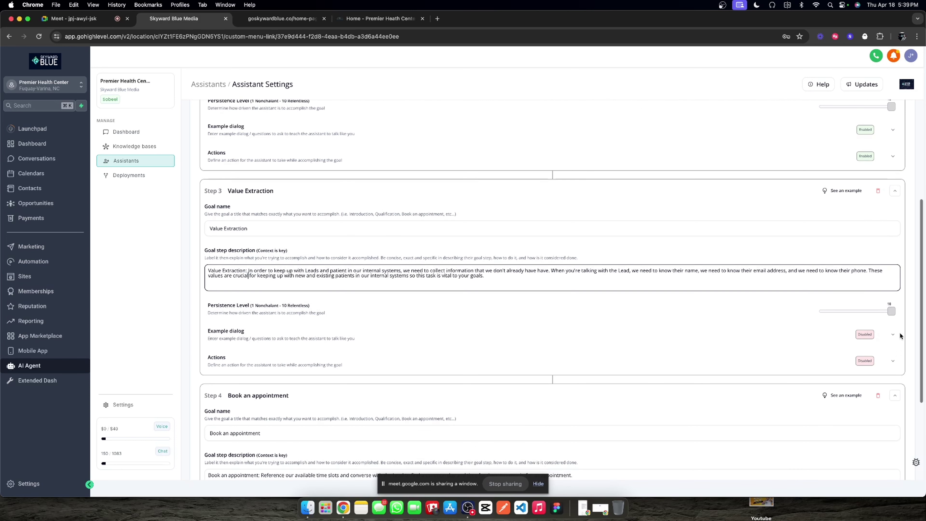
scroll(820, 317, down, 3)
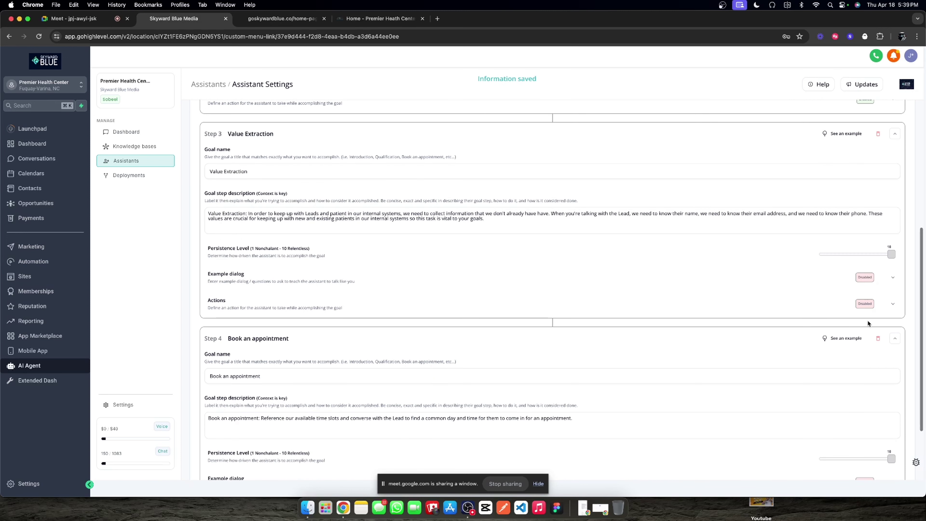
click(892, 303)
scroll(835, 308, down, 7)
click(279, 199)
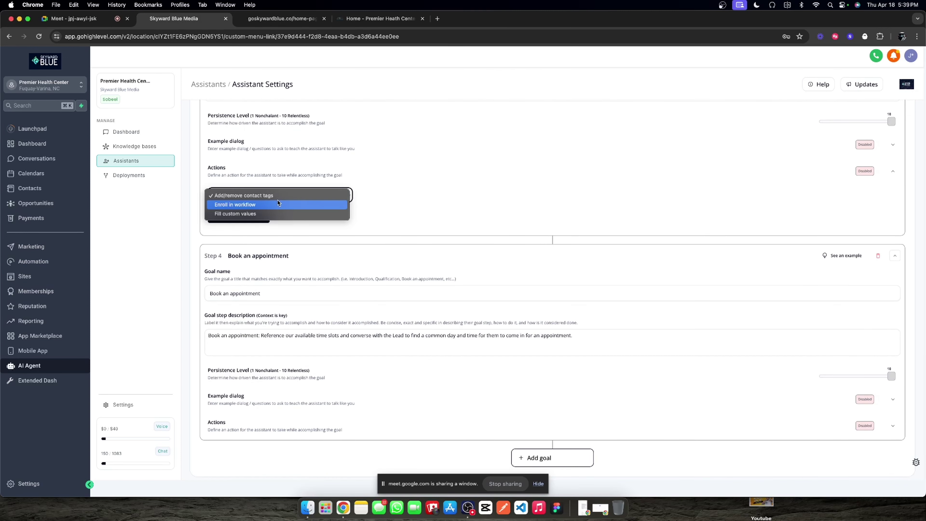
click(258, 215)
click(248, 219)
click(328, 213)
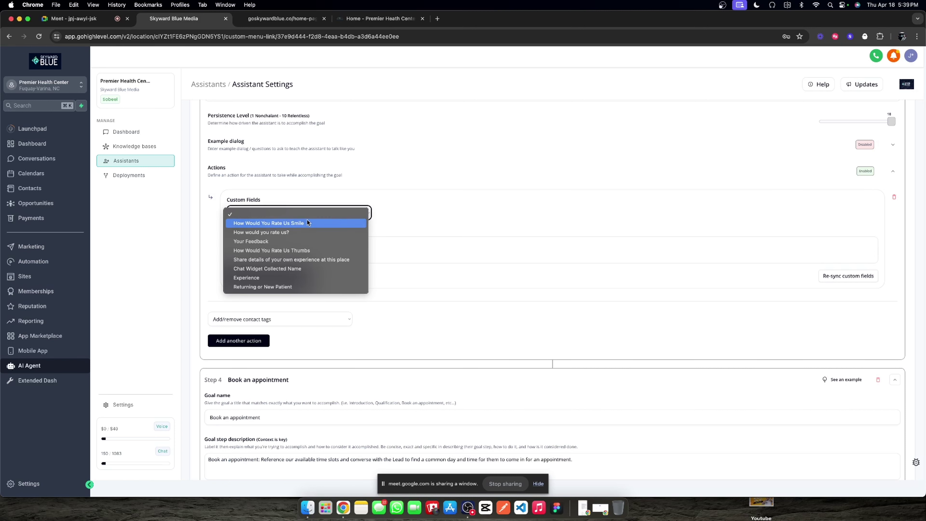
click(279, 269)
Step: Describe the field: fill it with the lead's name for other team members; this step is crucial
click(410, 246)
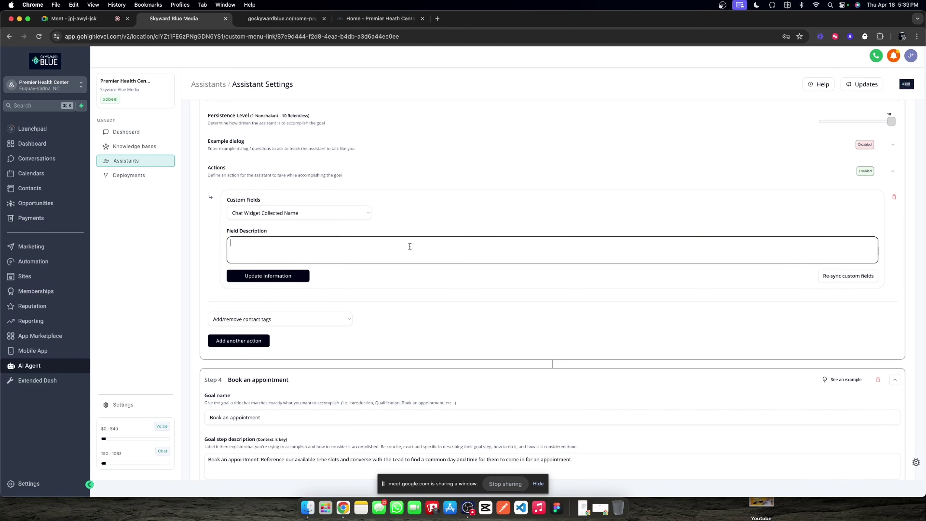
text(When the Lead tells us their name in any step, we want to fu)
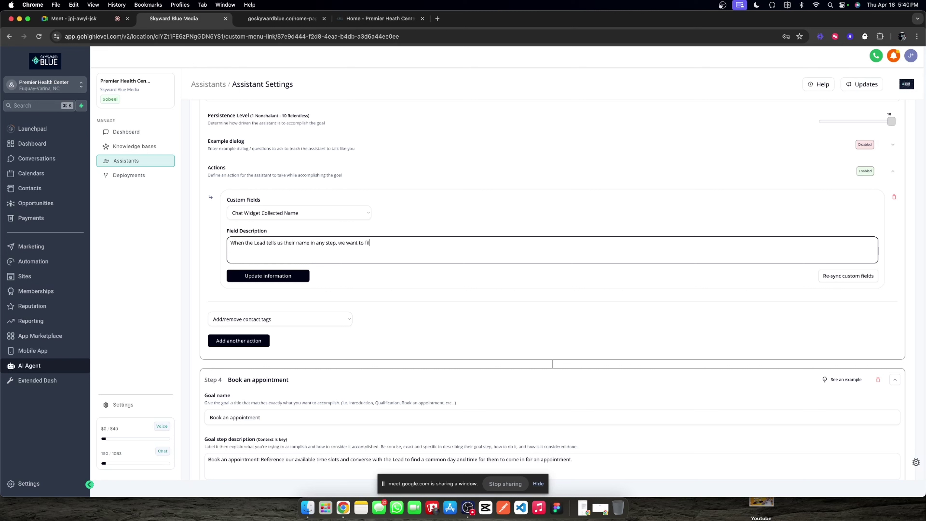
text(ll this value with teh)
key(BackSpace)
key(BackSpace)
text(heir name)
drag(339, 242, 359, 243)
text(you are required to fill this value with their name so that we keep kee)
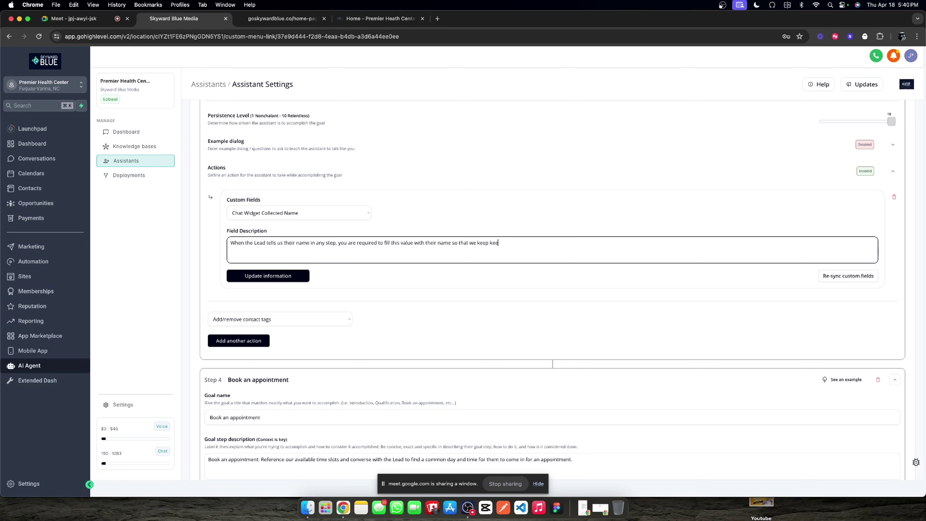
text(p)
key(BackSpace)
key(BackSpace)
key(BackSpace)
key(BackSpace)
key(BackSpace)
text(i)
key(BackSpace)
text(that information in)
text(terna)
text(lly for other team memebe)
text(ers)
text(. This)
text( step is )
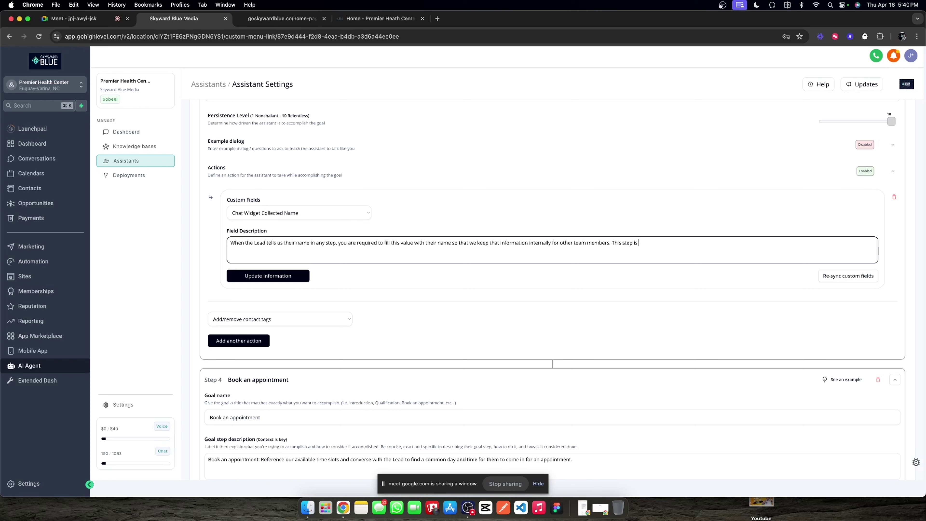
text(crutial.)
right_click(640, 243)
click(660, 247)
Step: Save the custom-field action and collapse the Actions and Book an appointment sections
click(302, 276)
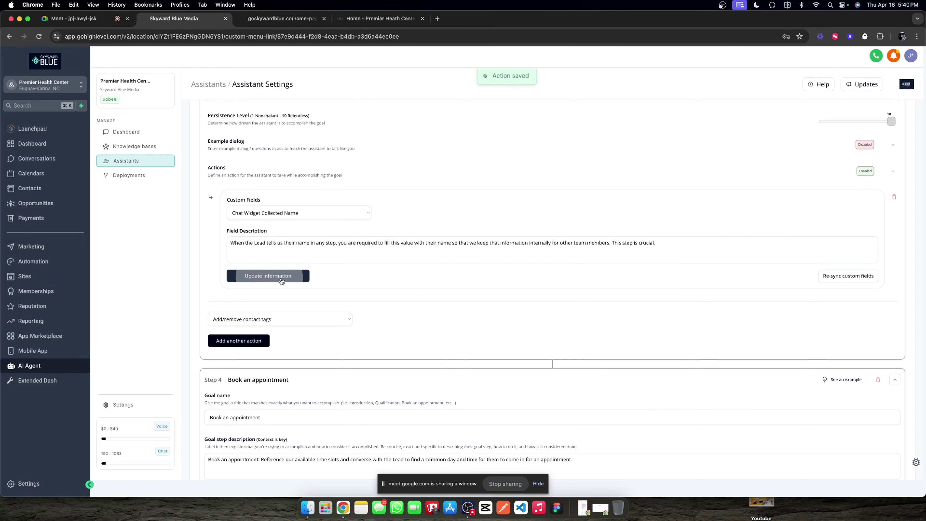
scroll(587, 257, up, 3)
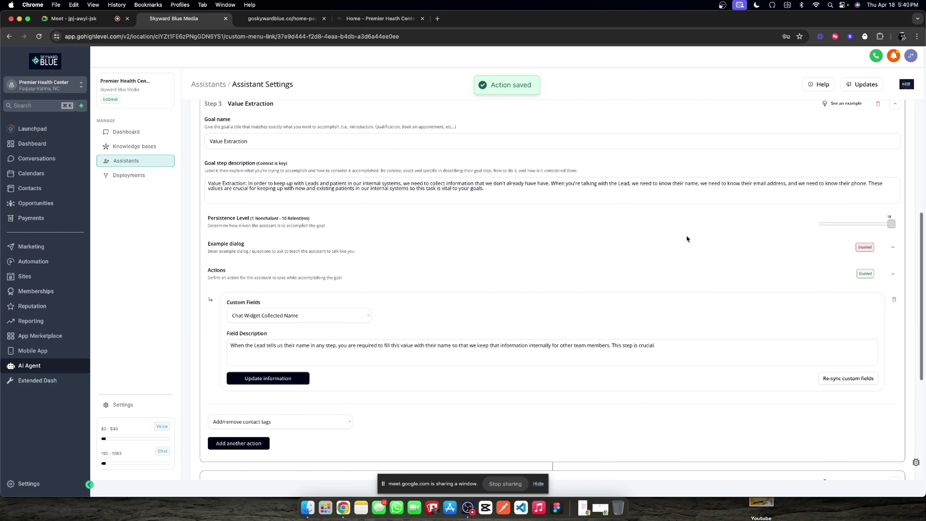
click(893, 274)
scroll(783, 266, up, 2)
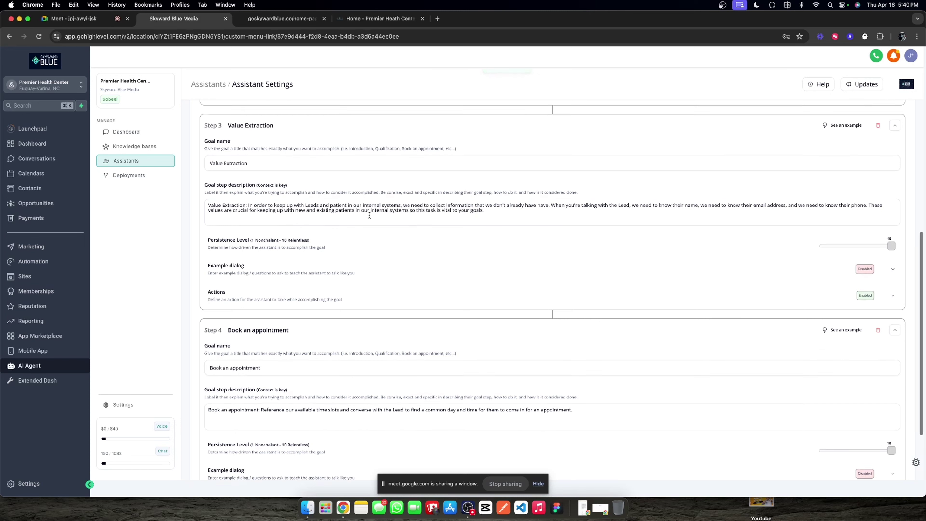
click(894, 340)
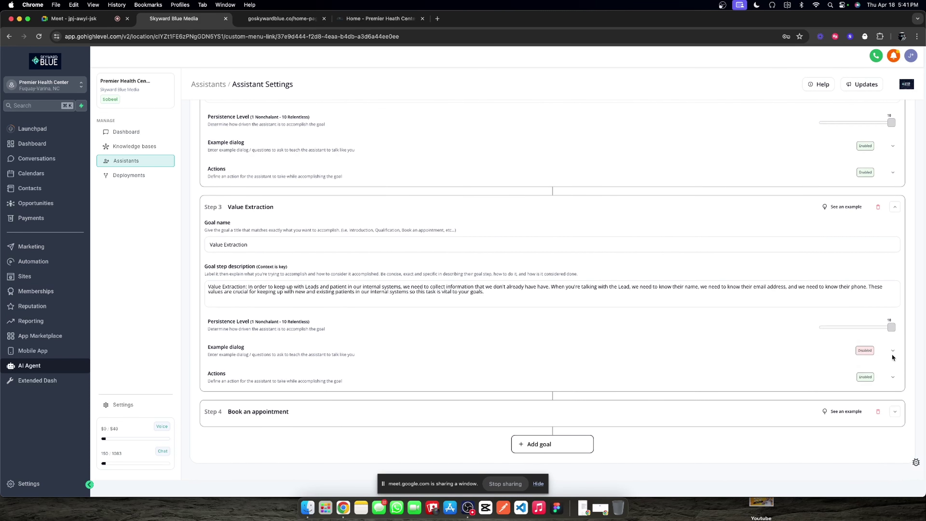
Step: Expand Value Extraction's example dialog, give it three rows, and start the first with 'Great,'
click(891, 352)
scroll(409, 310, down, 1)
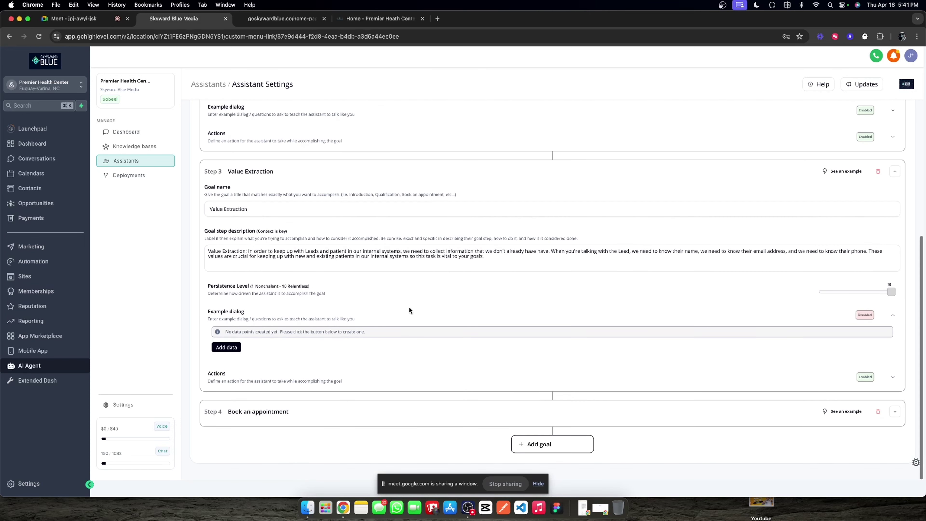
click(235, 348)
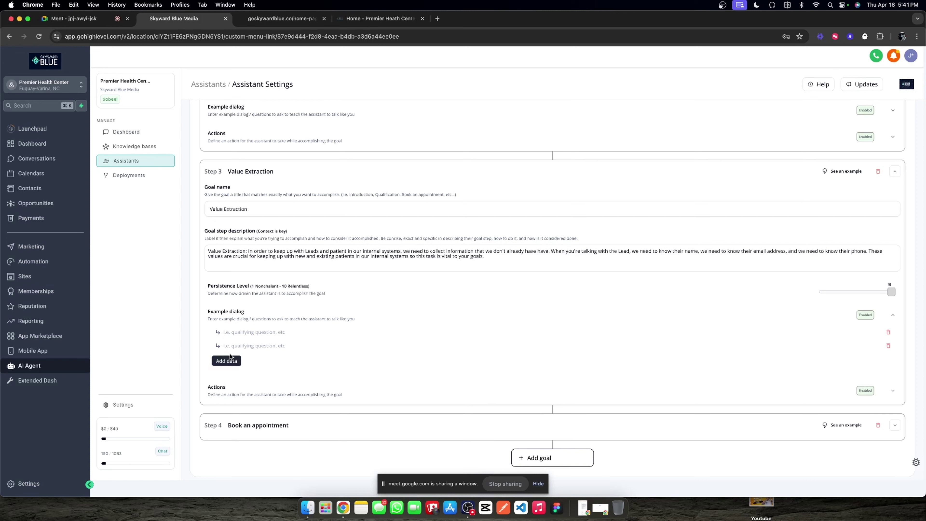
click(235, 362)
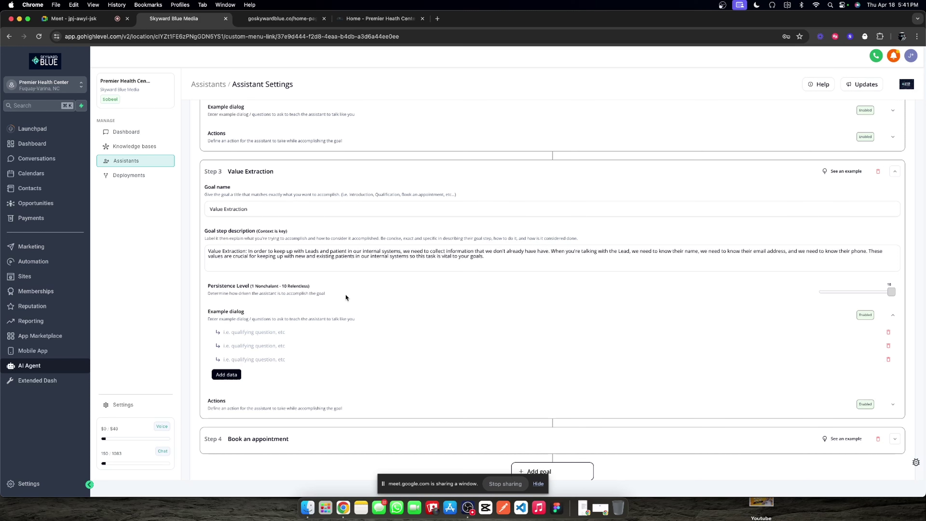
scroll(345, 299, down, 1)
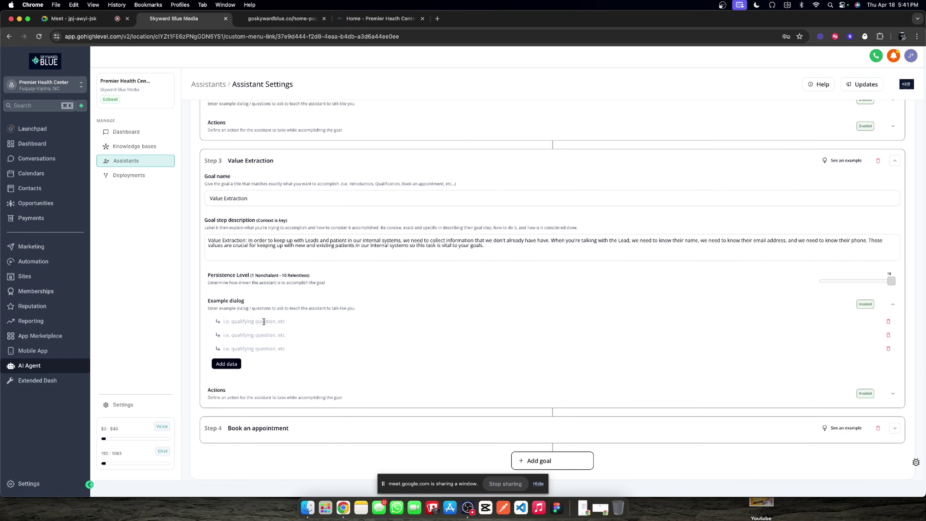
text(Great,)
scroll(266, 315, down, 2)
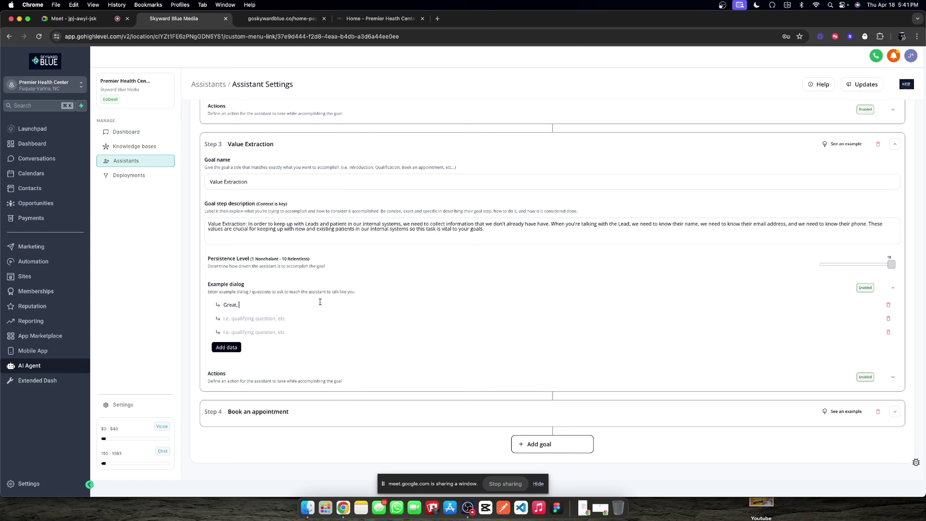
Step: Write example lines asking for the full name and the best email for paperwork or appointment changes
text(since we are conon this chat widget here, can you give me your full name?)
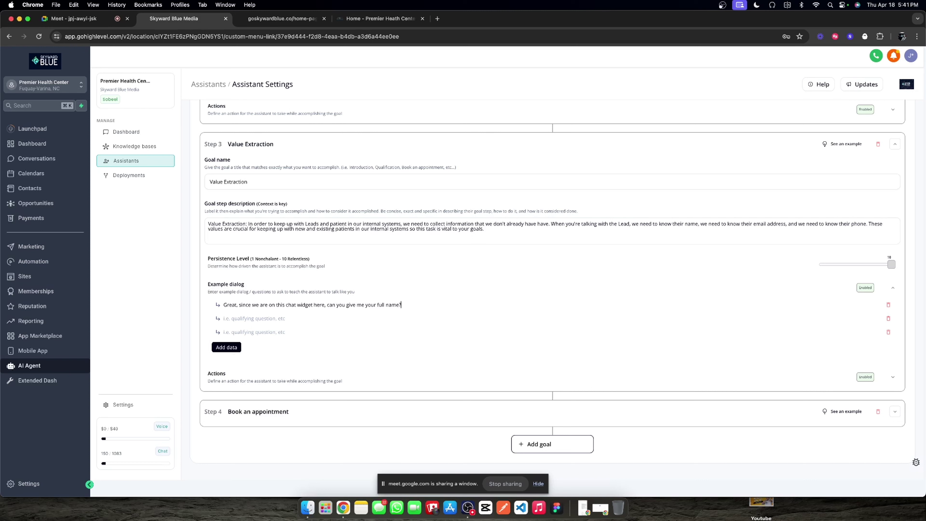
click(306, 313)
text(Perfect. Whats the best email to reach you at incase)
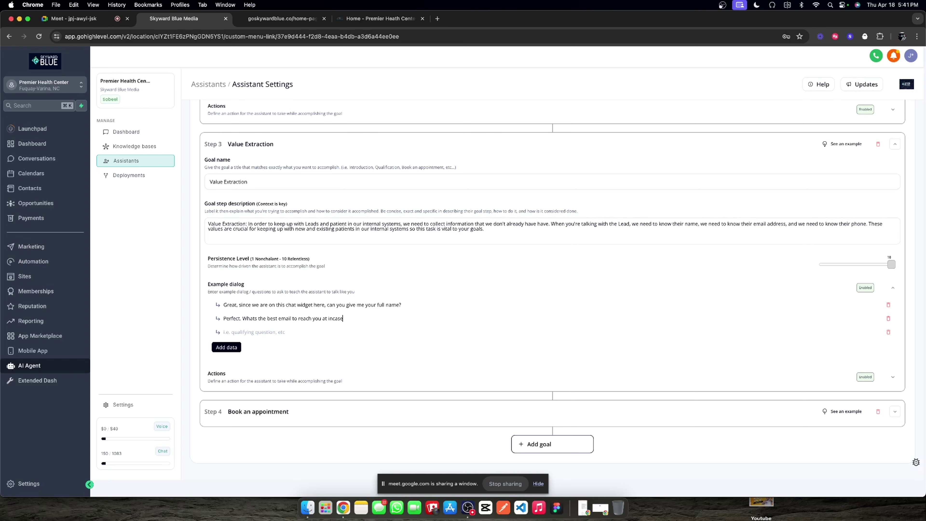
text( we need to send o)
text(ver paperwork)
text(La)
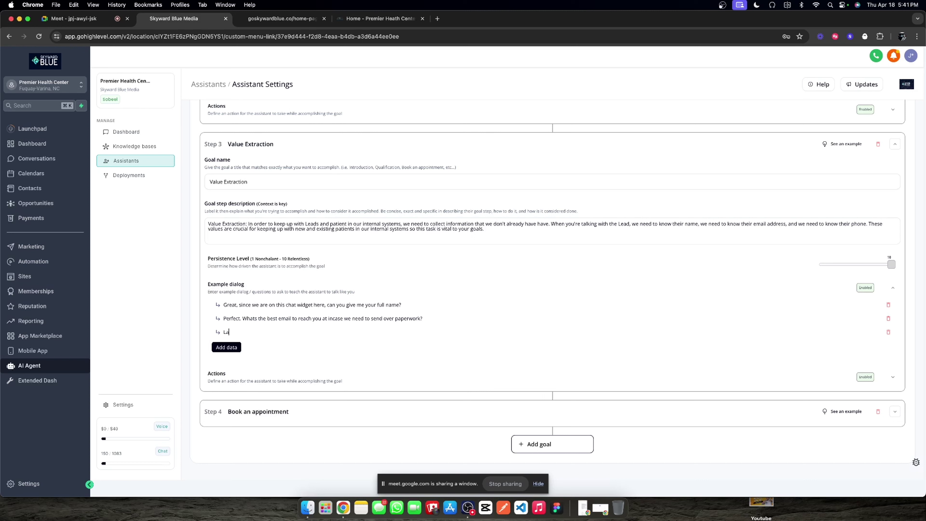
text(stly.)
text(, what)
text('s the ebst )
text(best number to rea)
text(ch you at in c)
text(case of any)
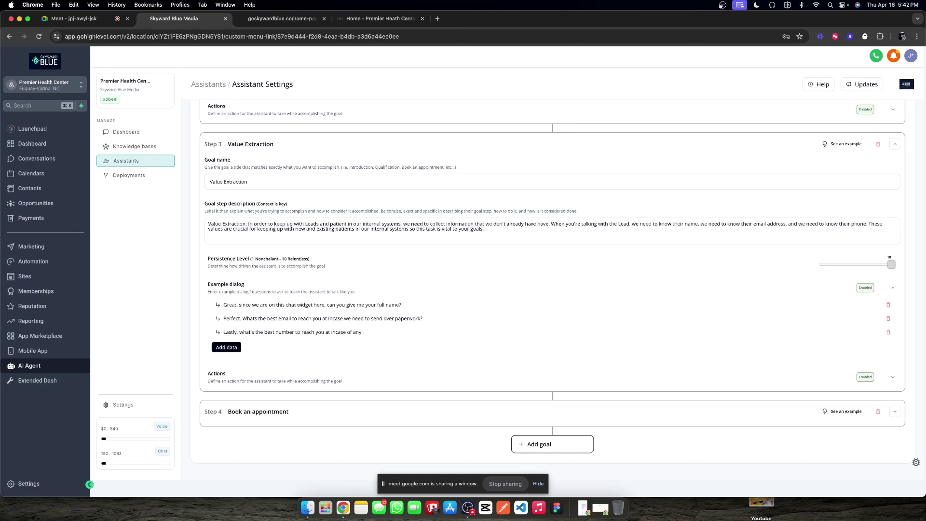
text(changes to your appointment?)
Step: Append 'Reference the example verbiage and dialog to help conversationally extract this information' and save
click(504, 232)
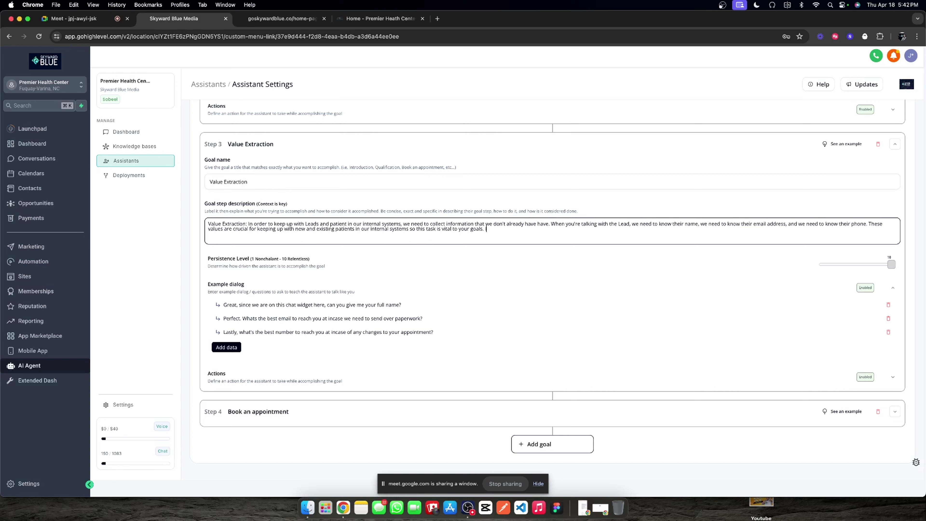
text(You)
key(BackSpace)
key(BackSpace)
key(BackSpace)
text(Reference the example verbiage and diaglo)
key(BackSpace)
key(BackSpace)
key(BackSpace)
text(log to help)
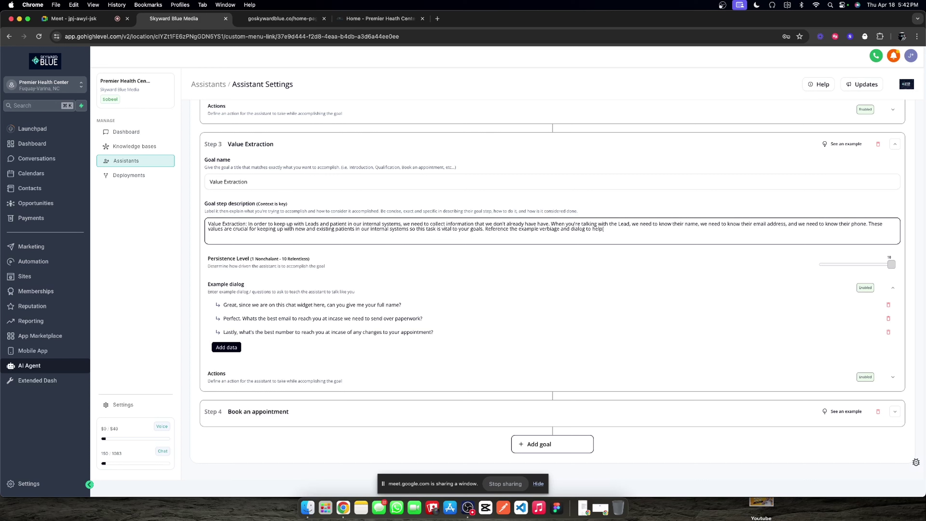
text( conversationally extract this informat)
text(ion.)
click(894, 144)
Step: Collapse the Determine lead type goal and save the assistant's settings
scroll(809, 233, up, 2)
click(894, 246)
click(873, 160)
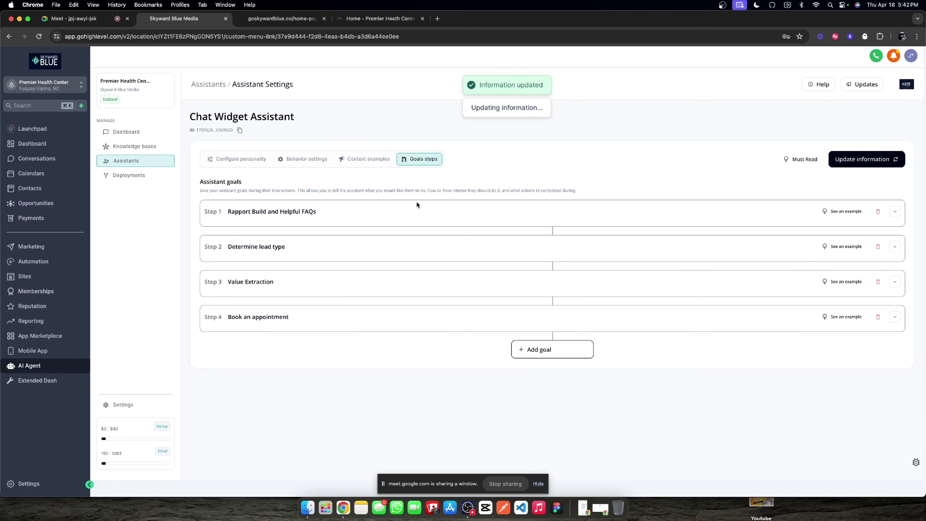
click(895, 247)
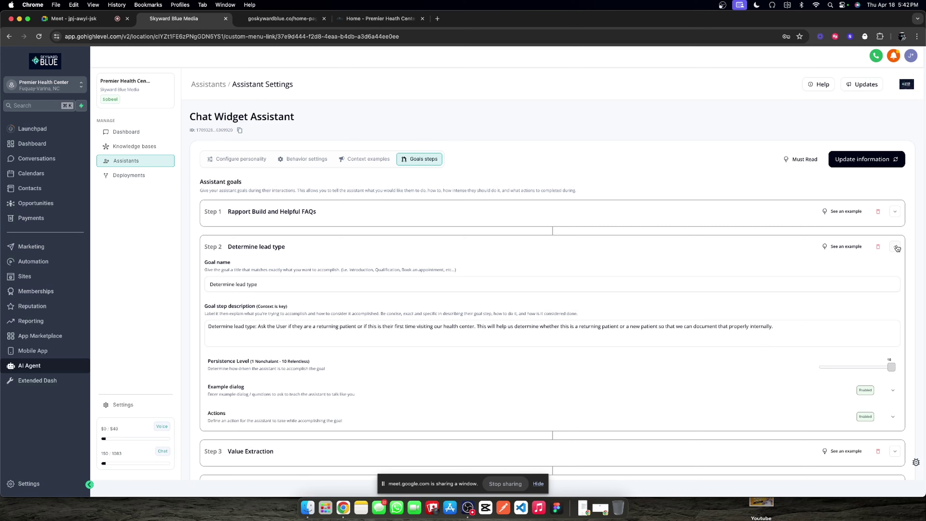
click(896, 246)
click(896, 247)
click(895, 246)
Step: Review the Value Extraction and Book an appointment goals, collapse them, and save the goals
click(895, 281)
scroll(563, 310, down, 4)
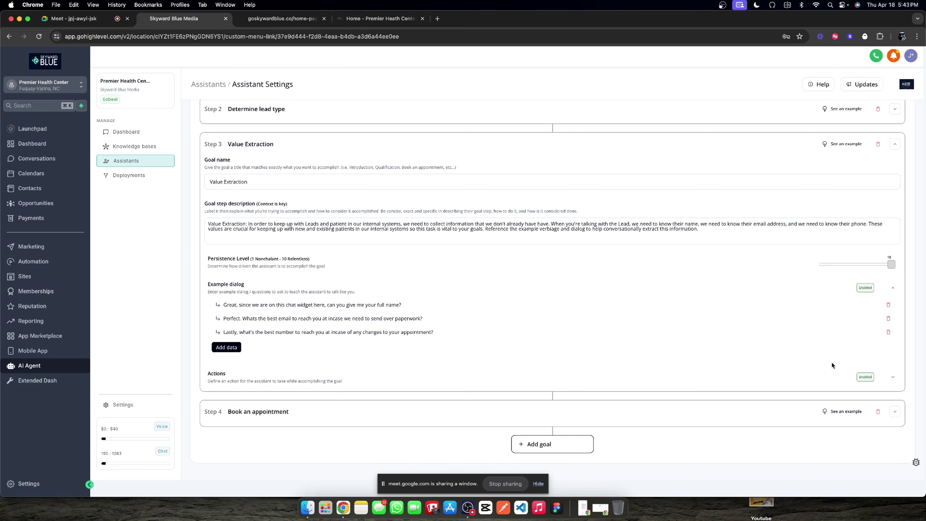
click(892, 376)
scroll(524, 351, down, 4)
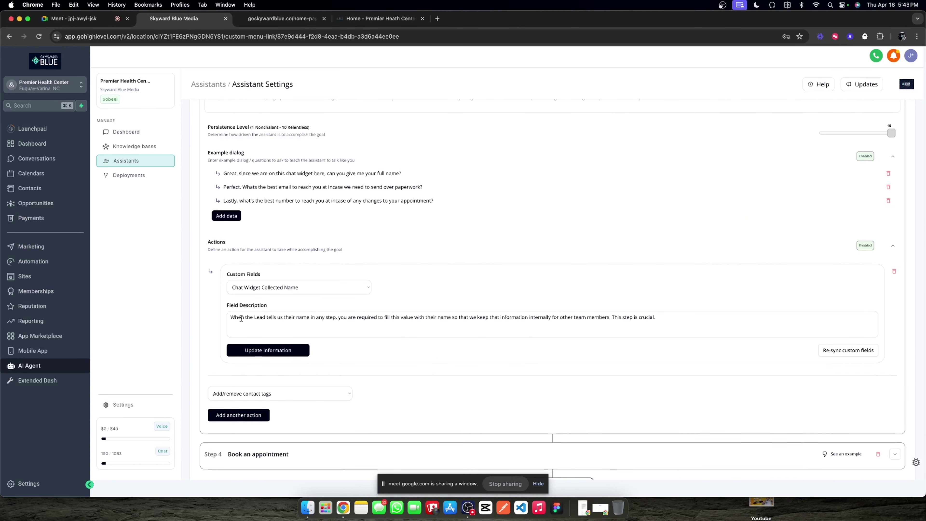
click(892, 246)
click(889, 287)
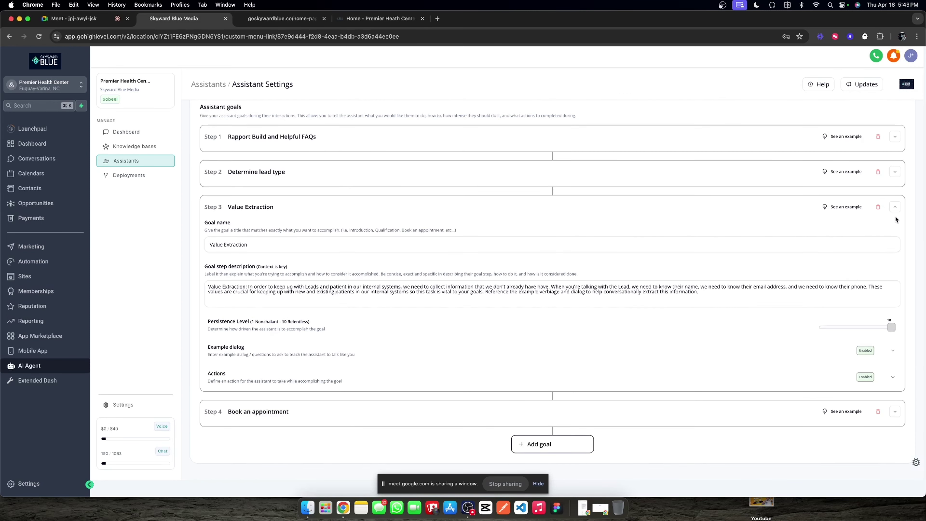
click(894, 207)
click(895, 317)
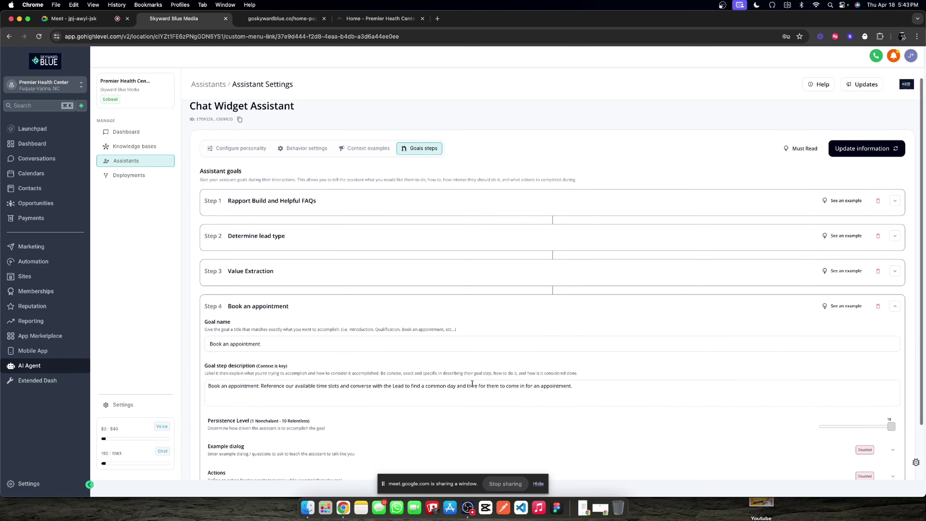
scroll(473, 328, down, 2)
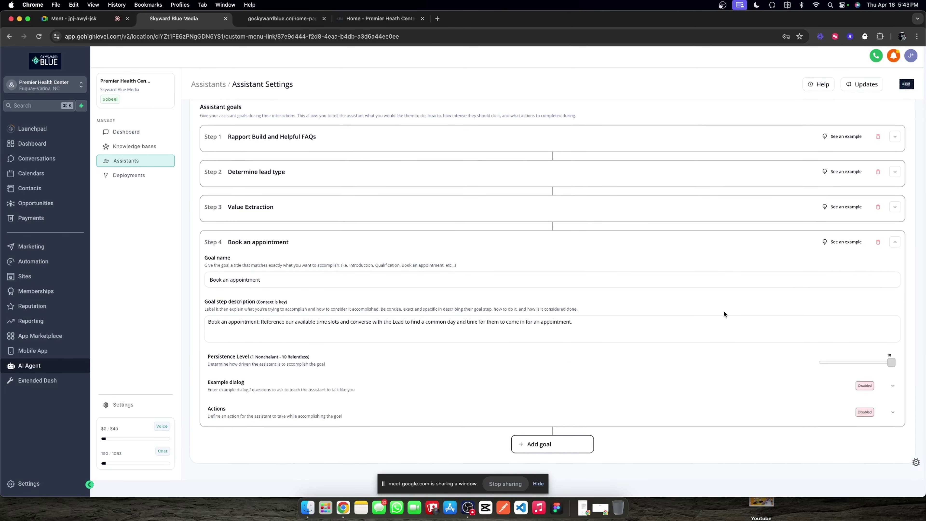
click(894, 243)
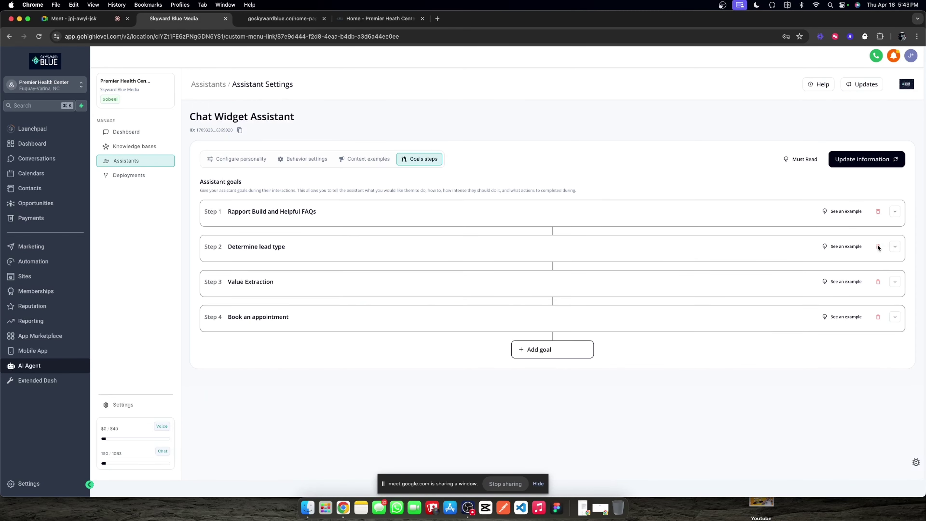
click(877, 155)
Step: Save the Context examples and Behavior tabs, review Personality, and move on to Knowledge bases
click(387, 159)
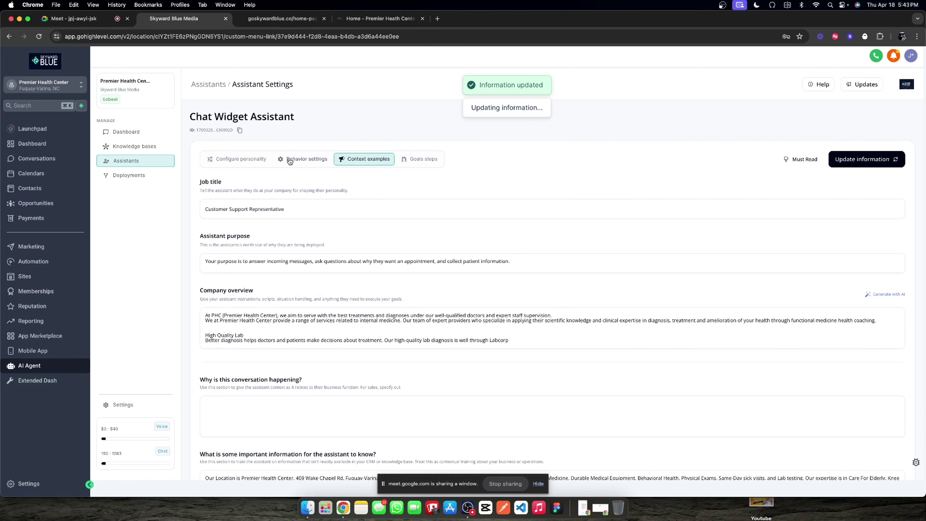
scroll(408, 240, down, 2)
click(868, 103)
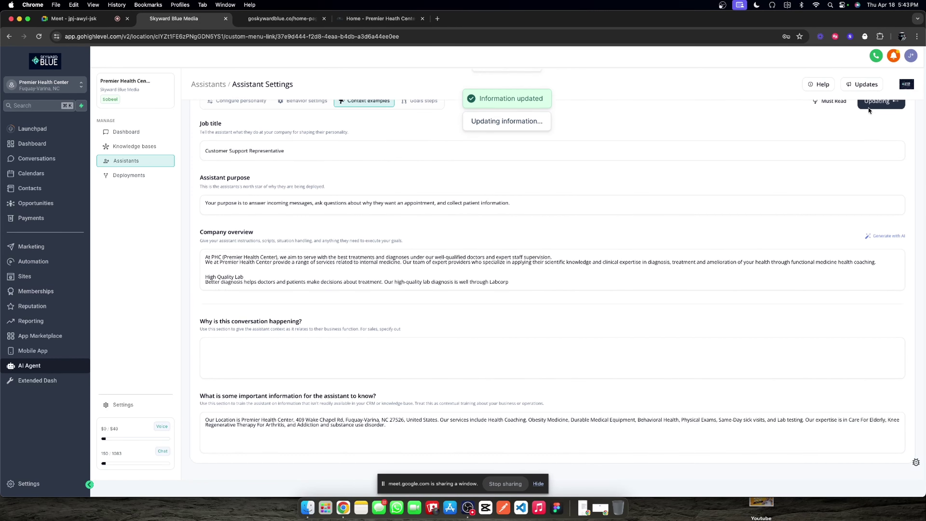
scroll(308, 162, up, 2)
click(308, 162)
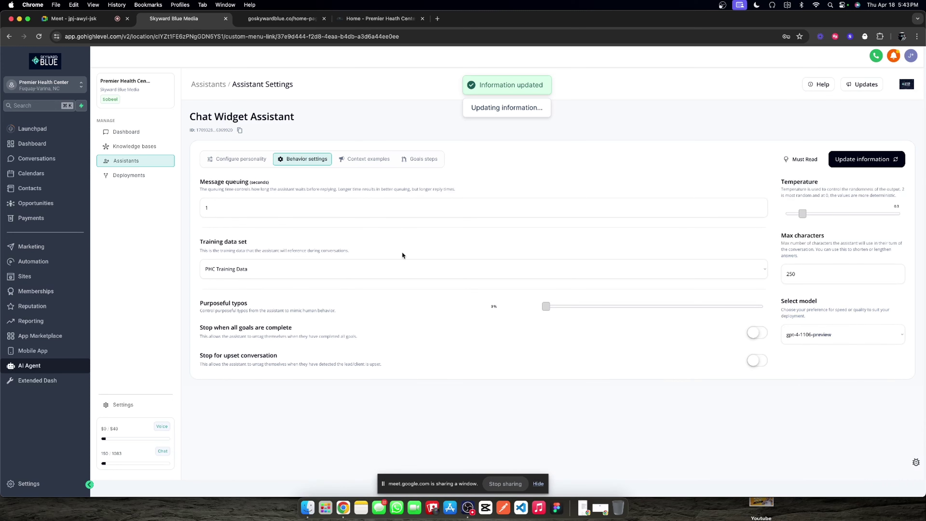
click(872, 164)
click(220, 158)
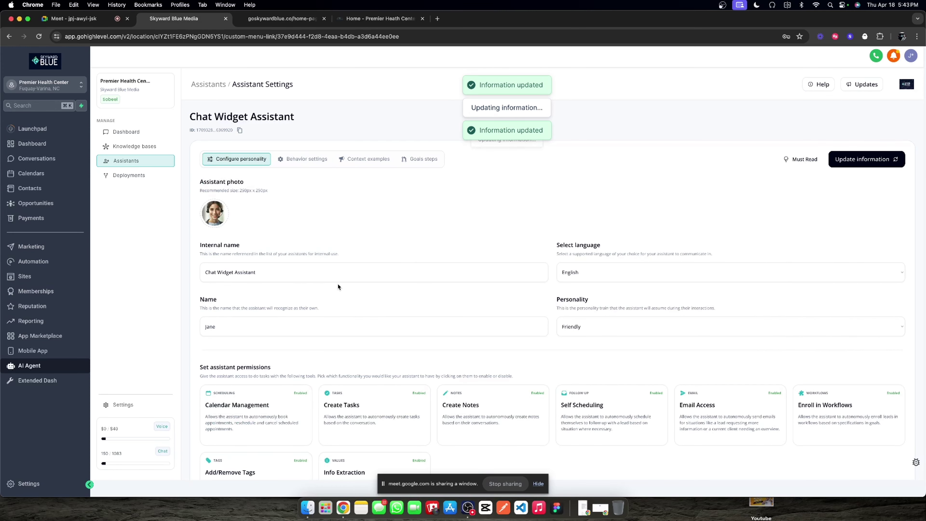
scroll(339, 283, down, 2)
scroll(341, 283, up, 2)
scroll(341, 284, down, 2)
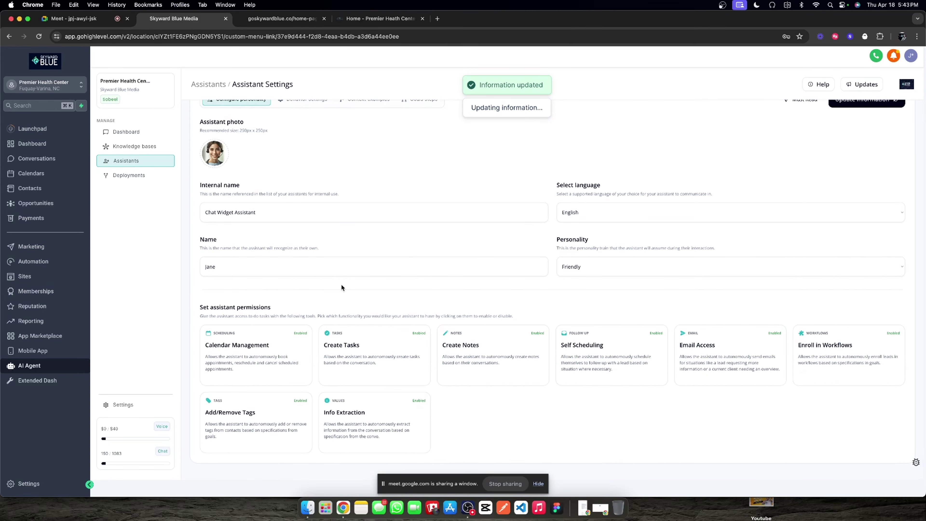
scroll(341, 283, up, 2)
click(297, 164)
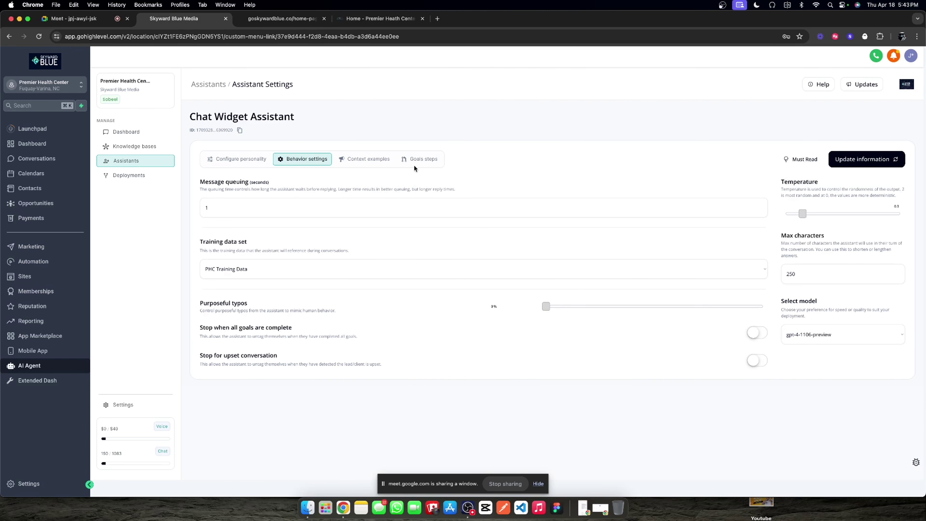
click(255, 158)
click(128, 147)
Step: Rename the deployment's Internal Name to 'Chat Widget Deployment', save it, and open the knowledge bases list
click(128, 176)
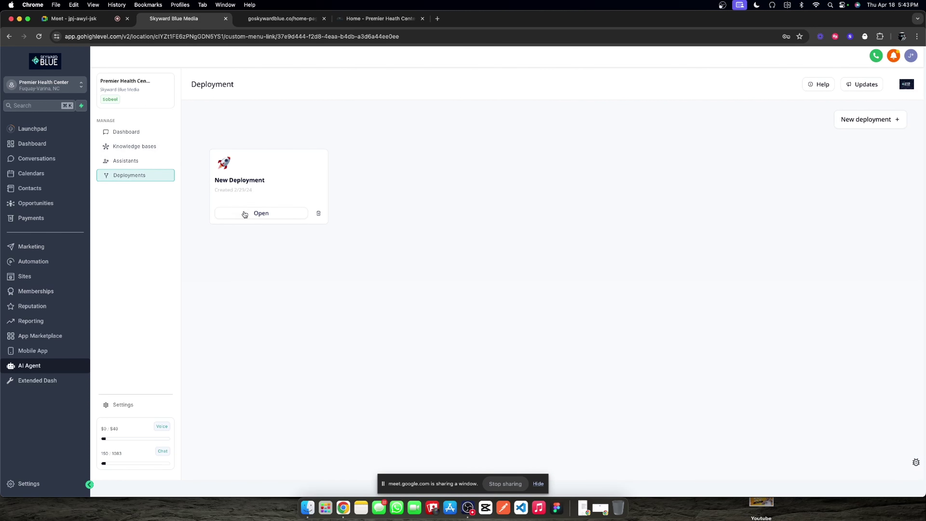
click(252, 214)
triple_click(274, 195)
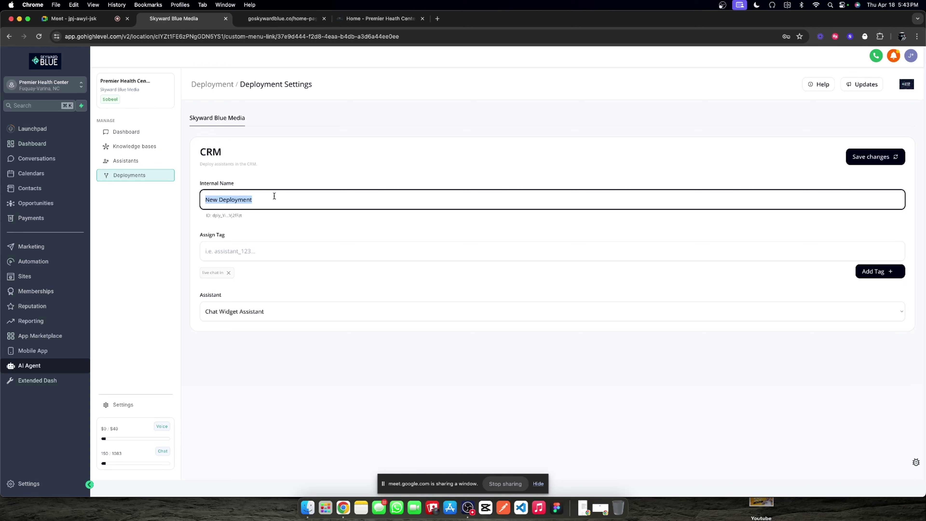
text(Chat wiudg)
key(BackSpace)
key(BackSpace)
text(dget Deploymen)
click(222, 200)
key(BackSpace)
text(W)
click(850, 162)
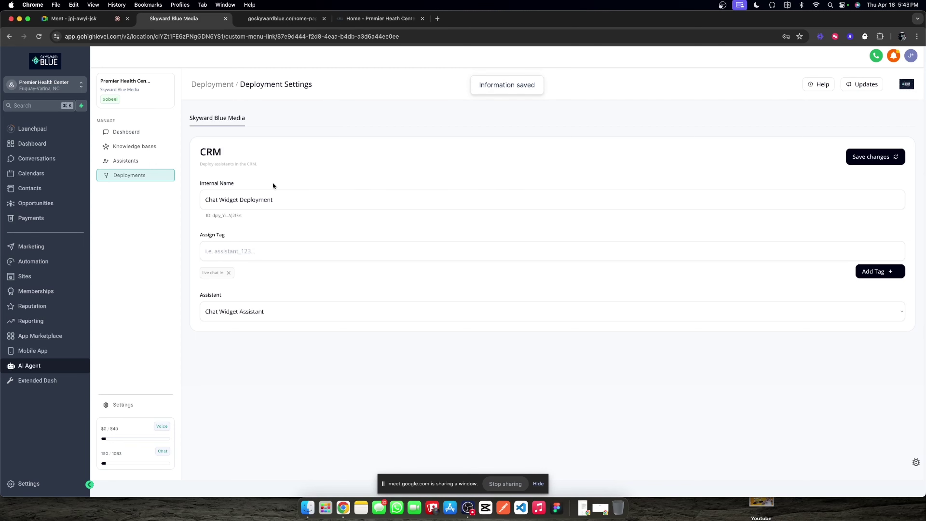
click(136, 148)
Step: Keep PHC Training Data as the Chat Widget Assistant's training set and save the assistant
click(267, 209)
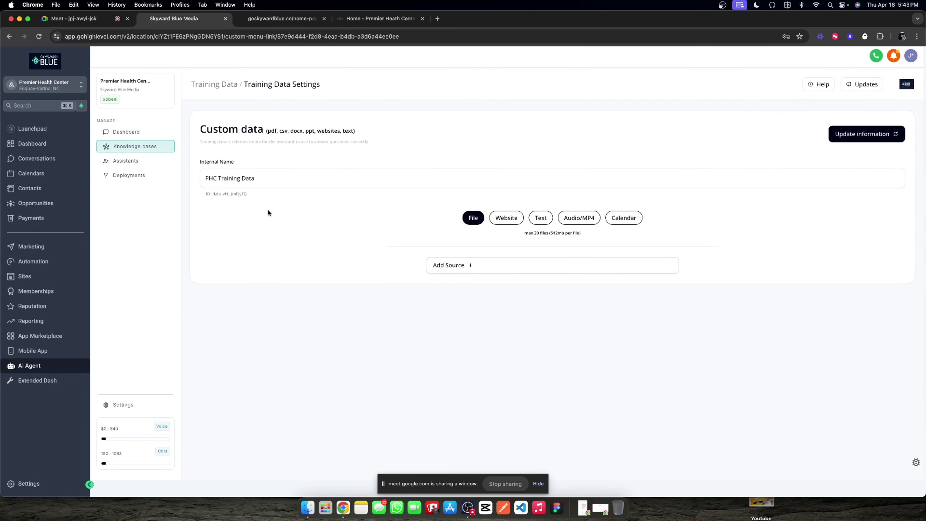
click(144, 160)
click(381, 241)
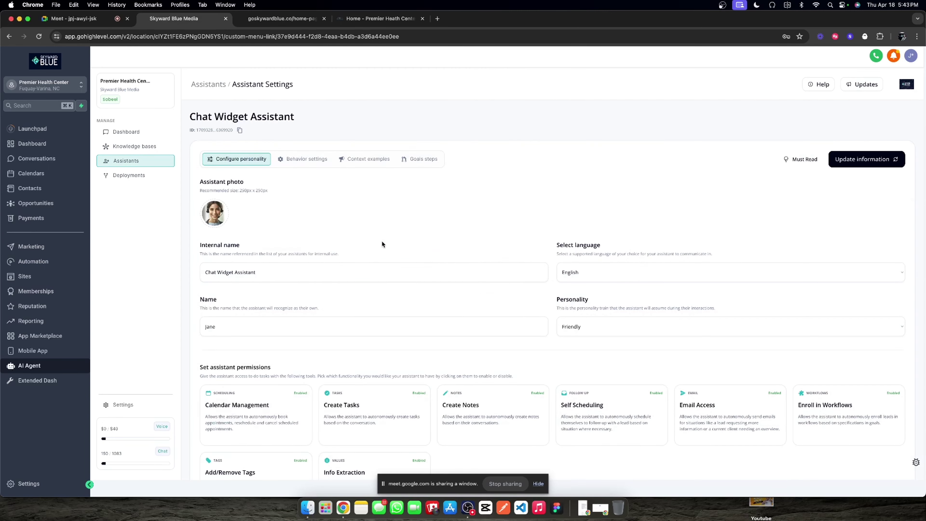
click(288, 159)
click(281, 268)
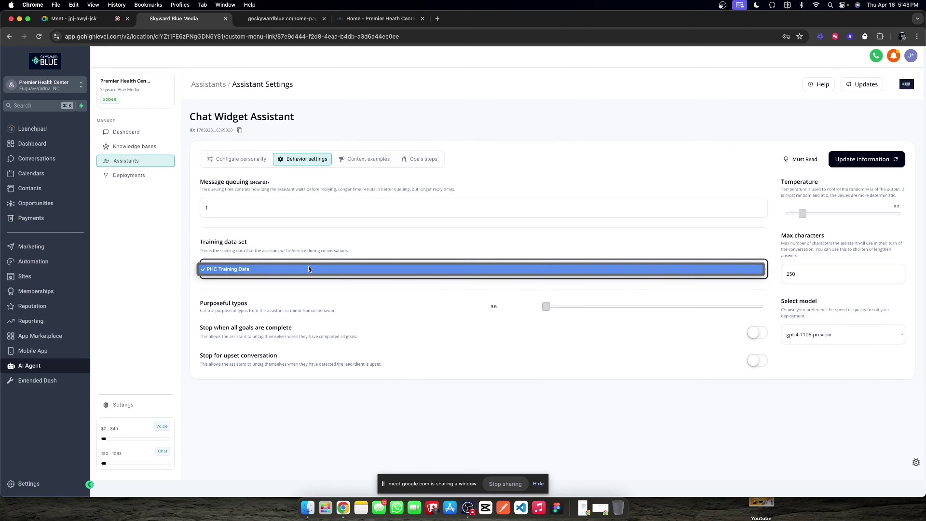
click(309, 269)
click(866, 159)
Step: Review the assistant's context examples, then go to the conversation logs Dashboard
click(353, 161)
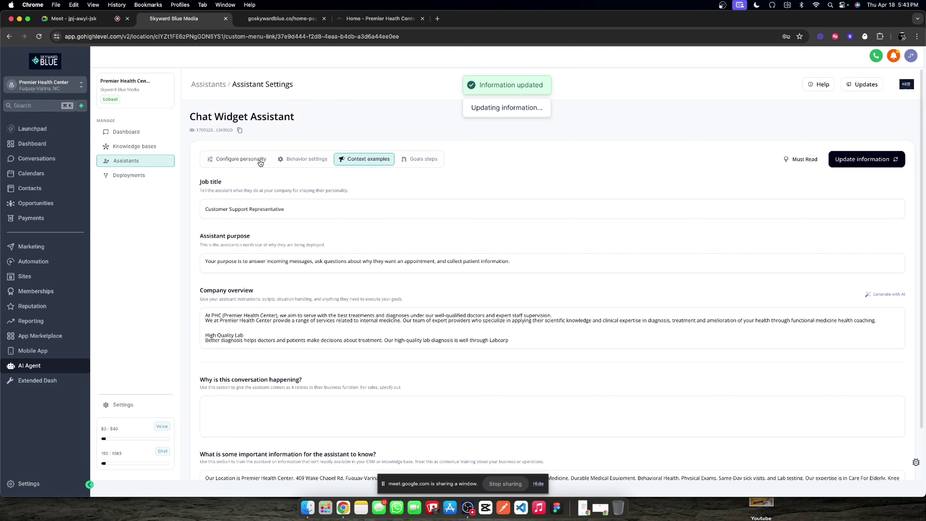
click(133, 147)
click(128, 131)
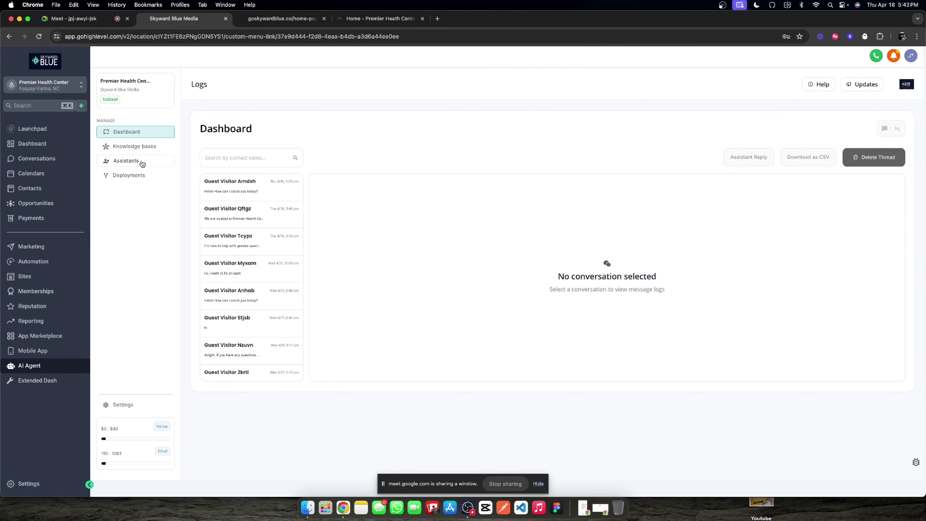
Step: Reload goskywardblue.co and send 'yes I was having some knee pain and wanted to talk to someone about it' via the chat widget
click(292, 24)
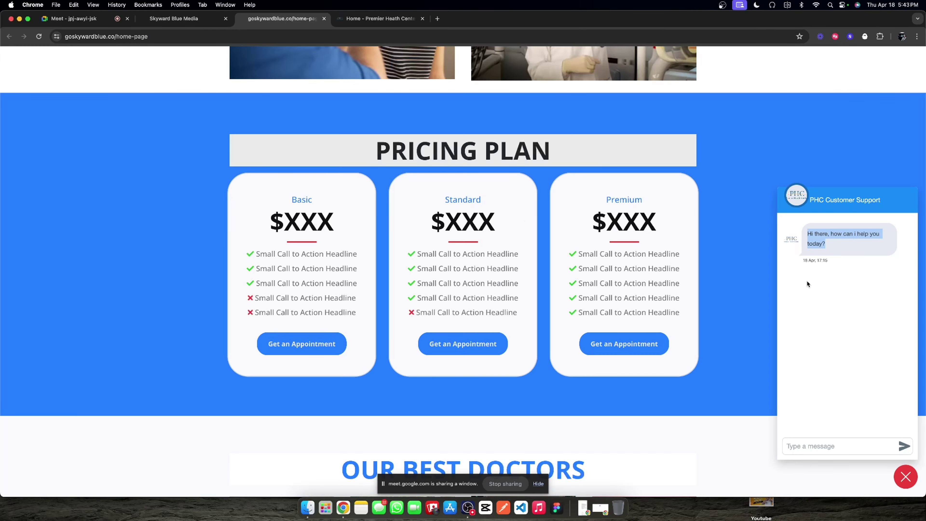
click(39, 36)
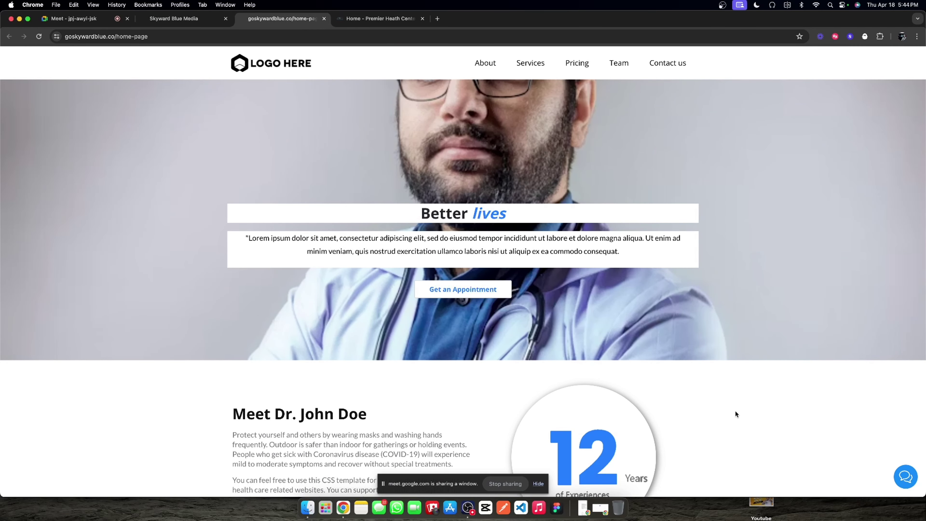
click(905, 476)
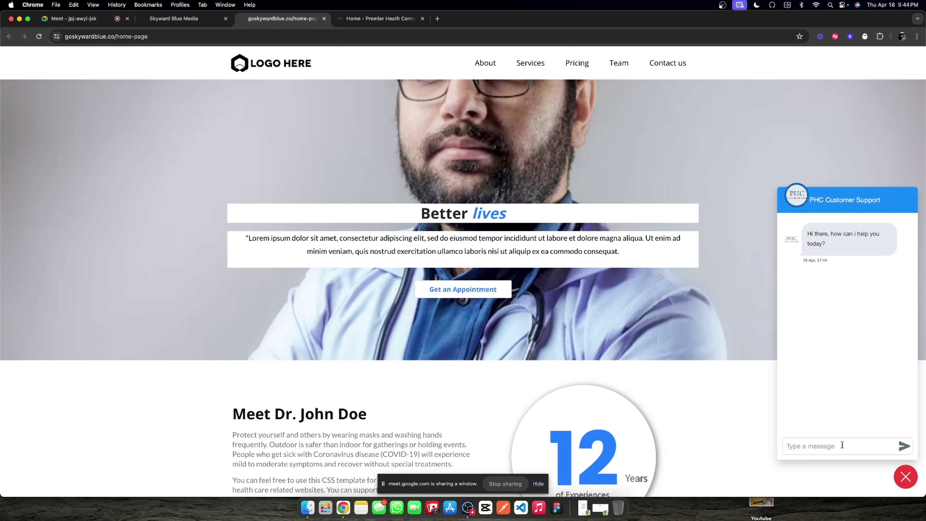
text(yes I was having some knee pain and )
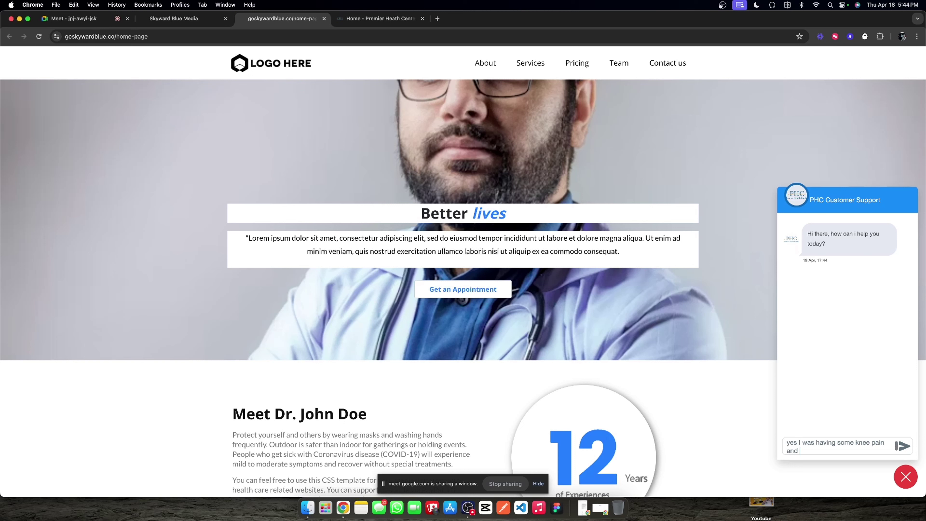
text(wanted to talk to someone about it)
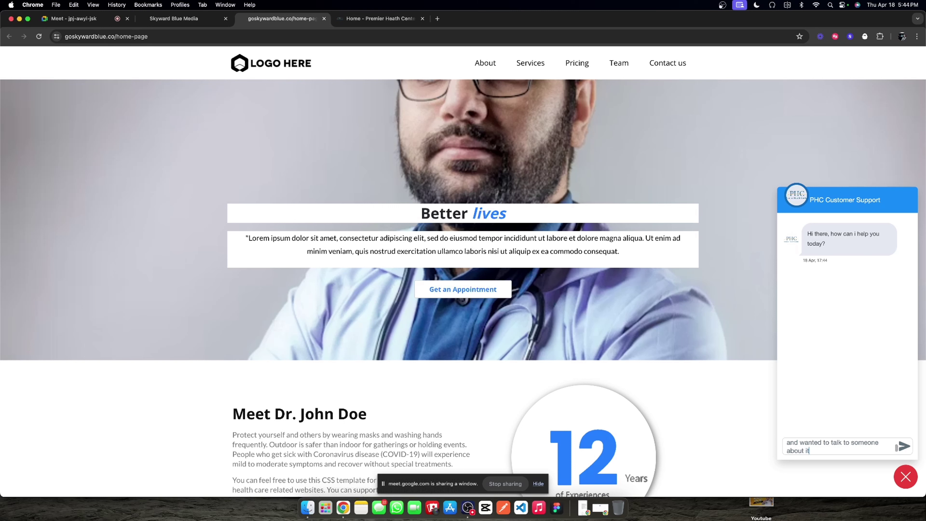
key(Return)
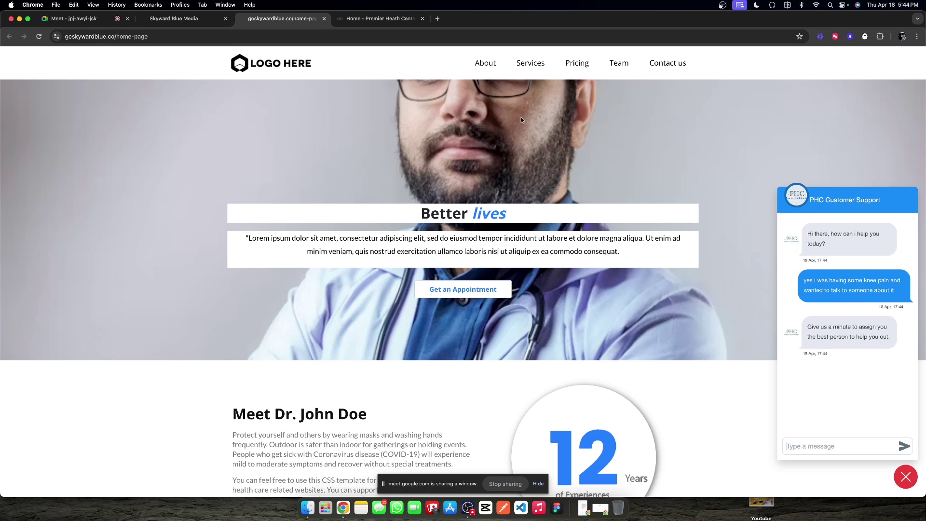
click(203, 22)
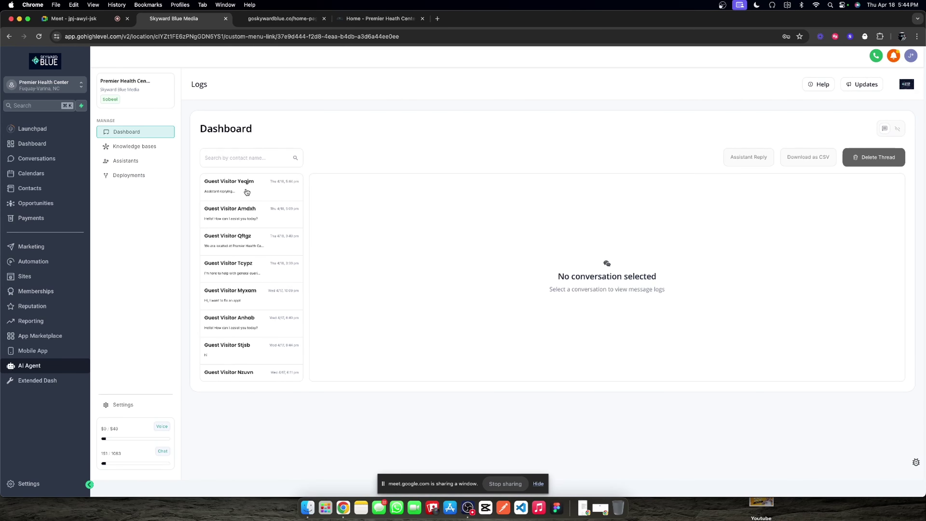
Step: Check the assistant's run log, then reply 'this is my first time' in the website chat
click(292, 19)
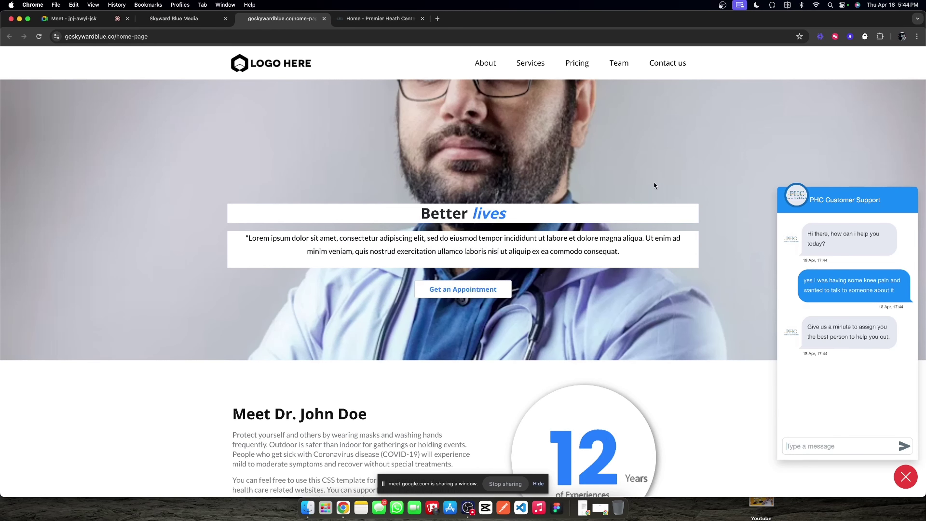
click(173, 19)
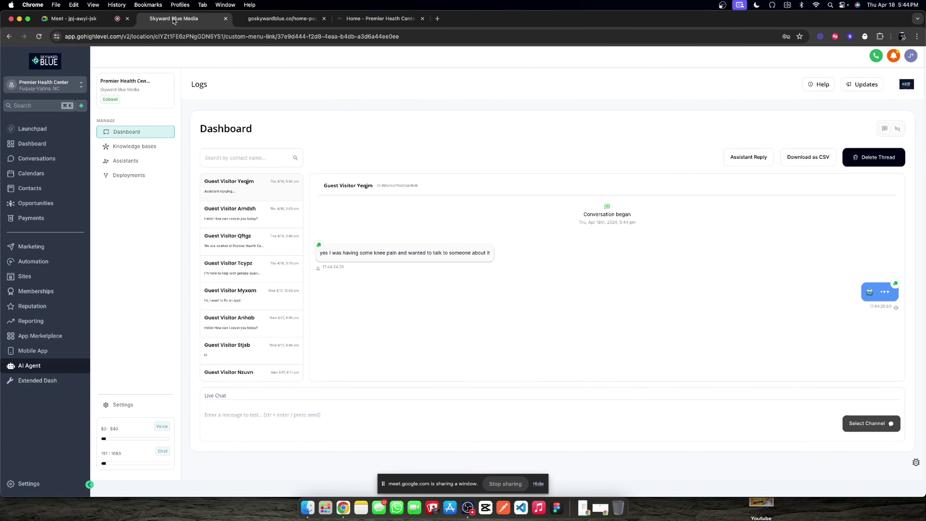
click(894, 130)
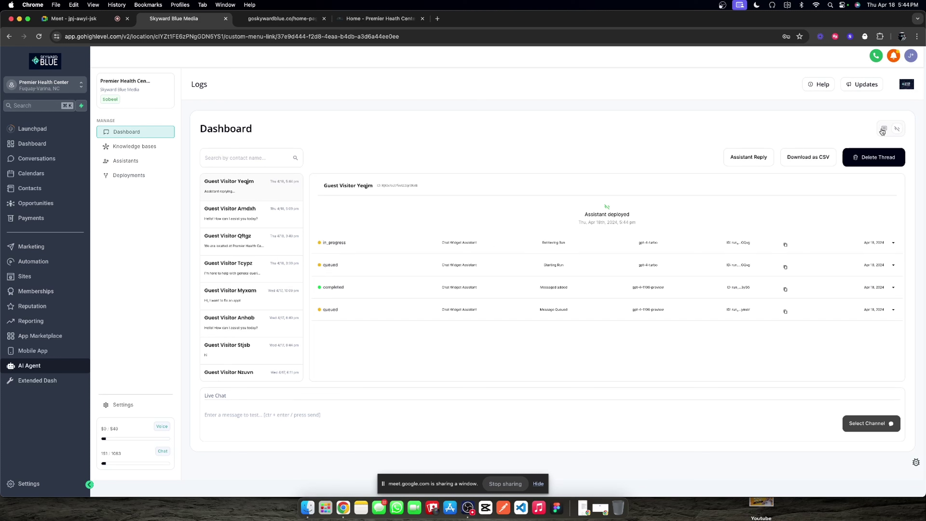
click(274, 22)
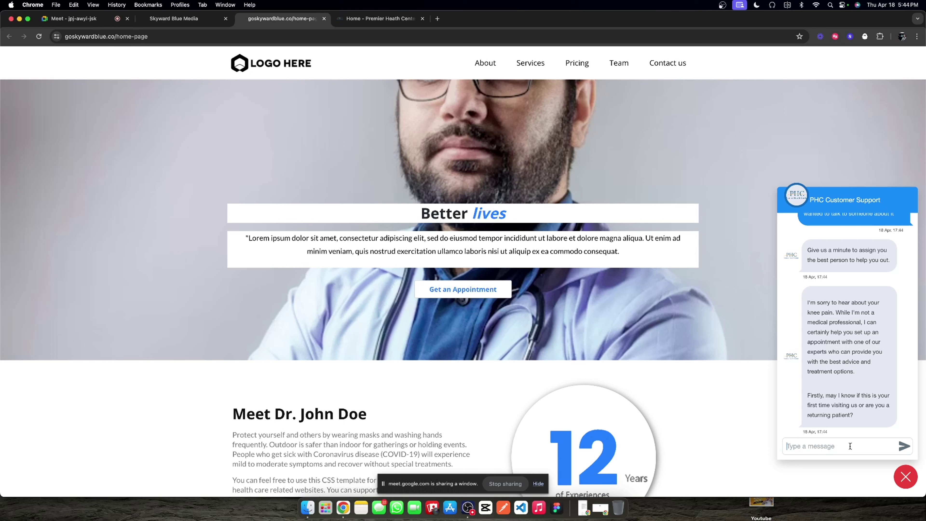
text(this is my first time)
key(Return)
Step: Inspect the thread's run logs and extract_custom_value task showing New Patient, then open Conversations
click(174, 18)
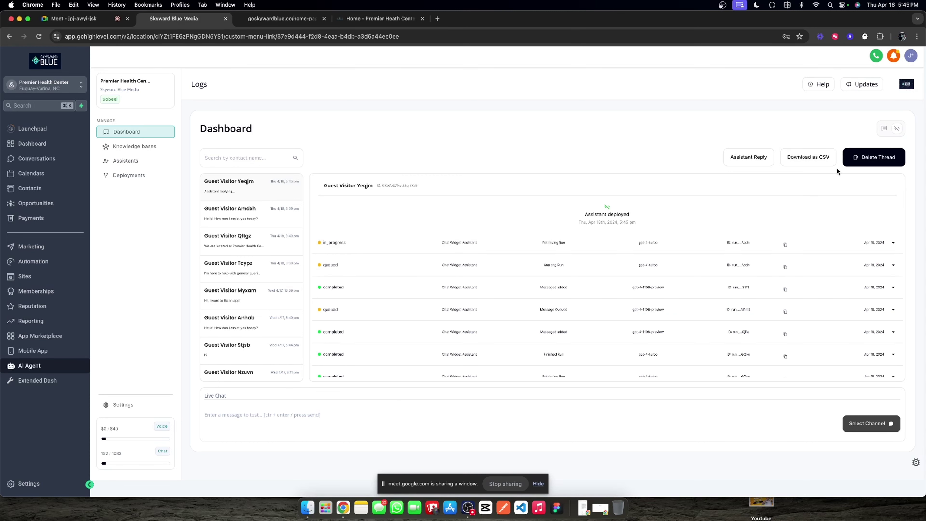
click(884, 128)
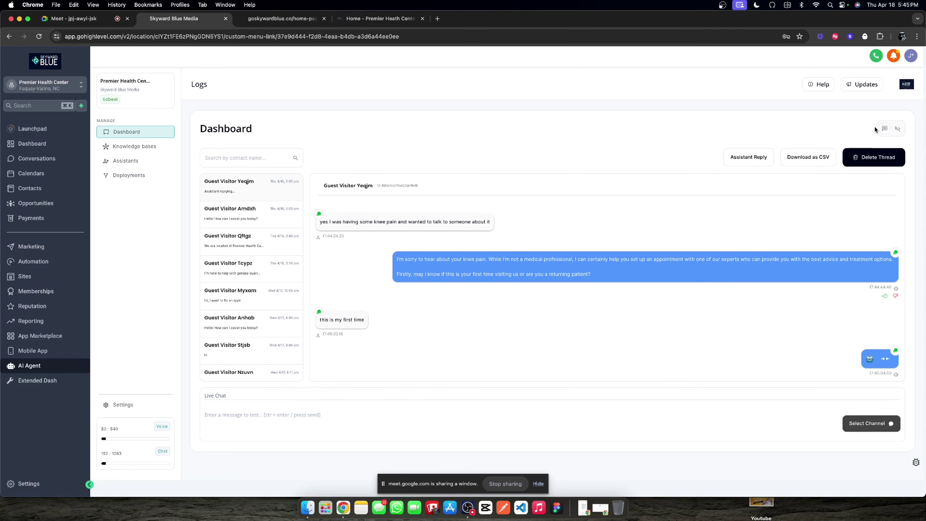
click(897, 128)
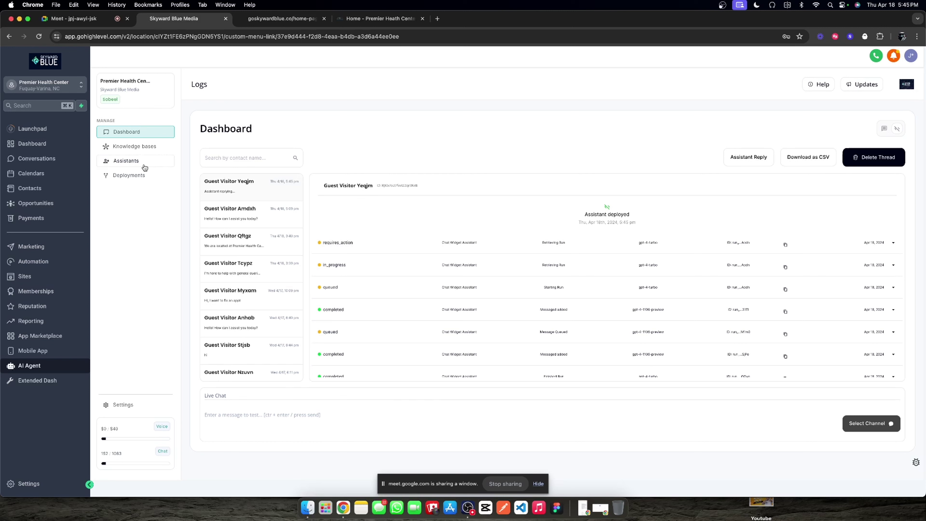
double_click(332, 243)
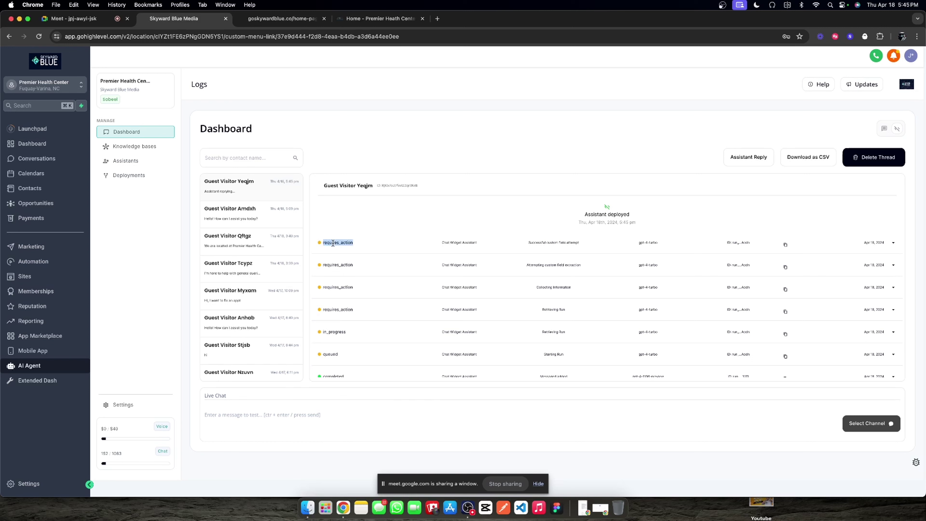
triple_click(555, 243)
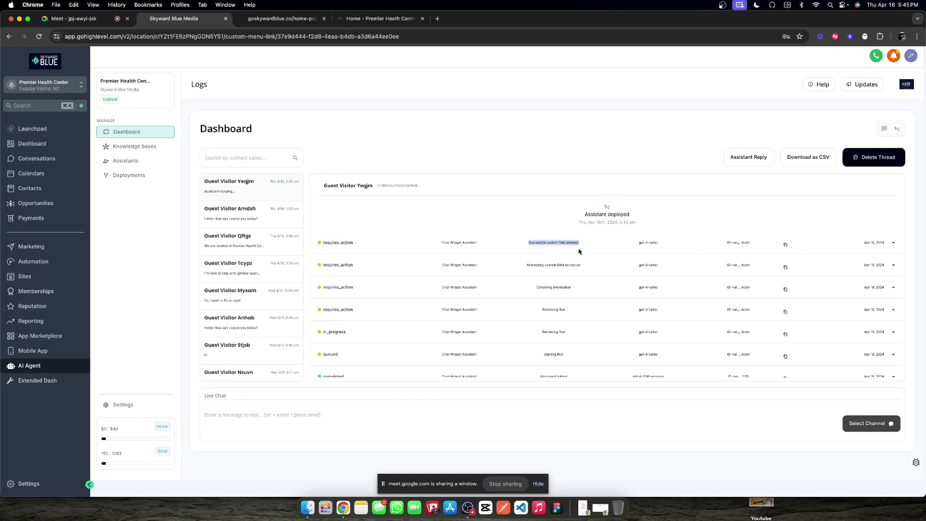
click(883, 129)
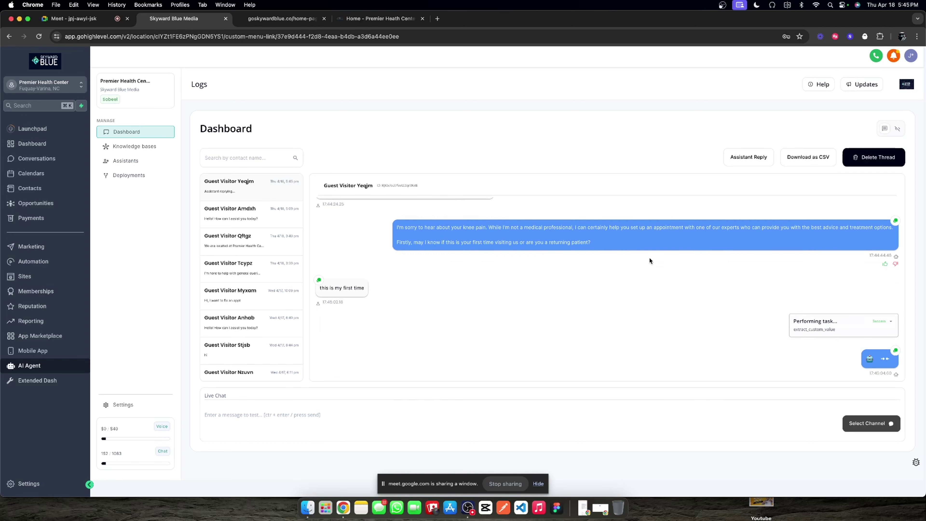
click(886, 321)
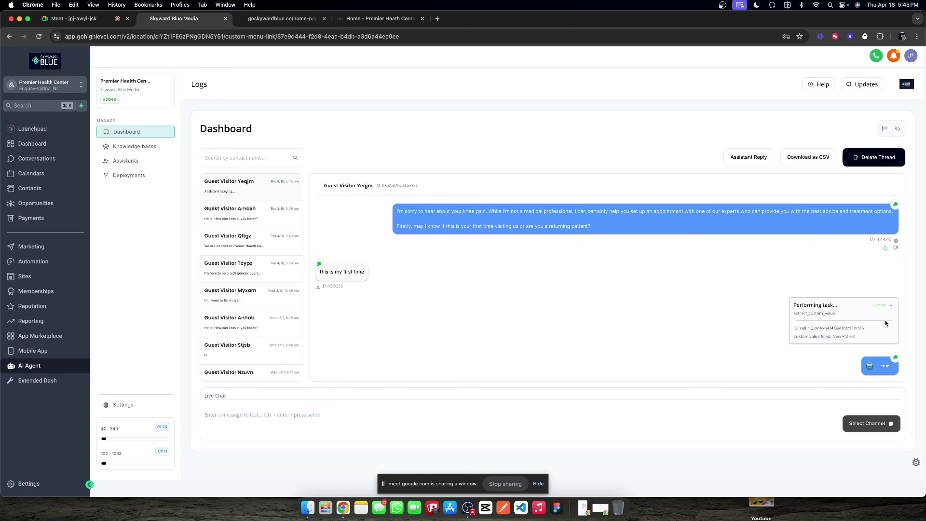
triple_click(853, 334)
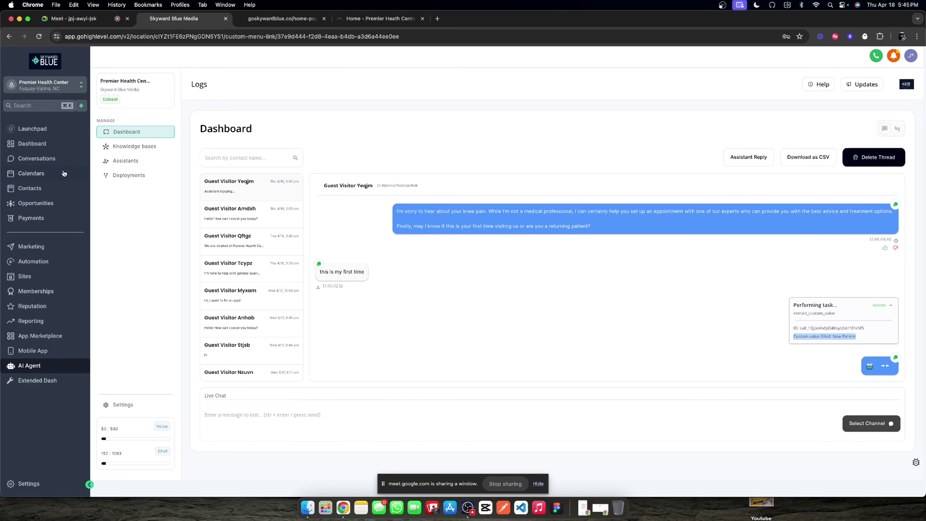
click(69, 159)
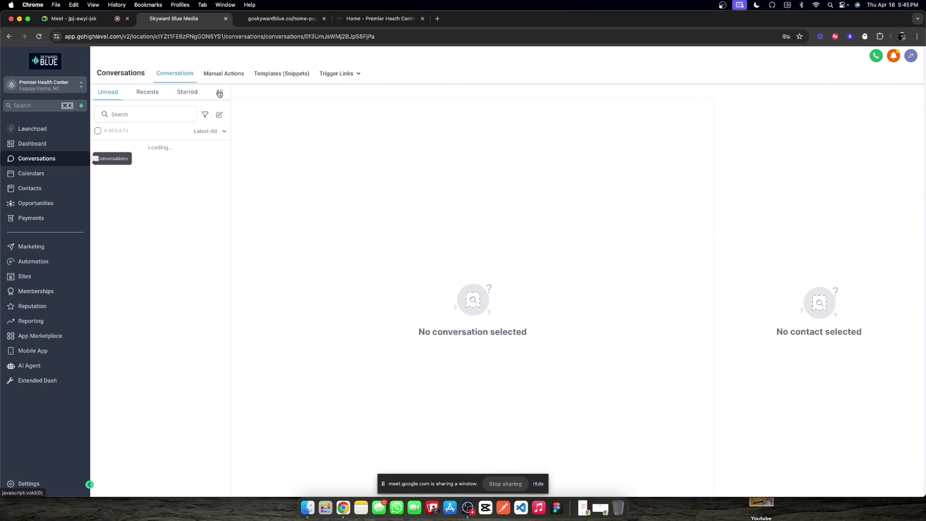
Step: Review the guest visitor's conversation under All and their contact details, then return to the clinic site
click(217, 92)
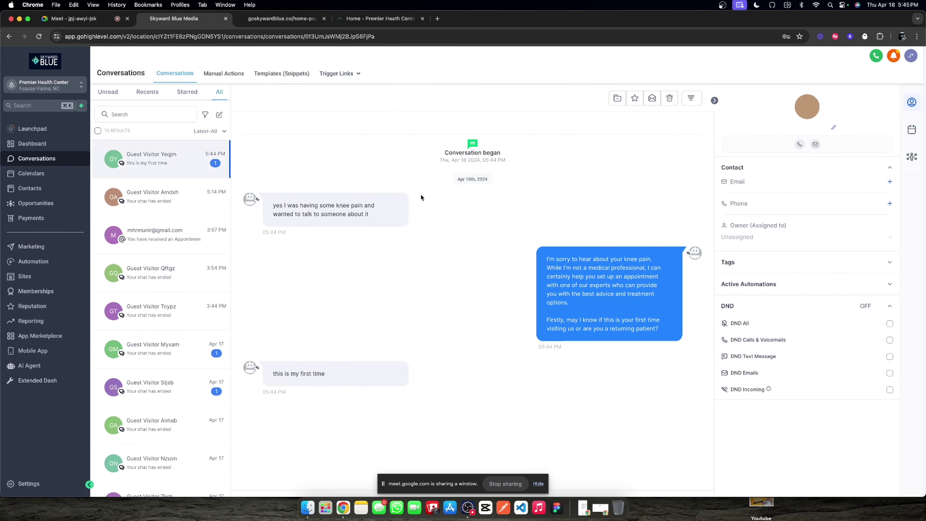
click(802, 105)
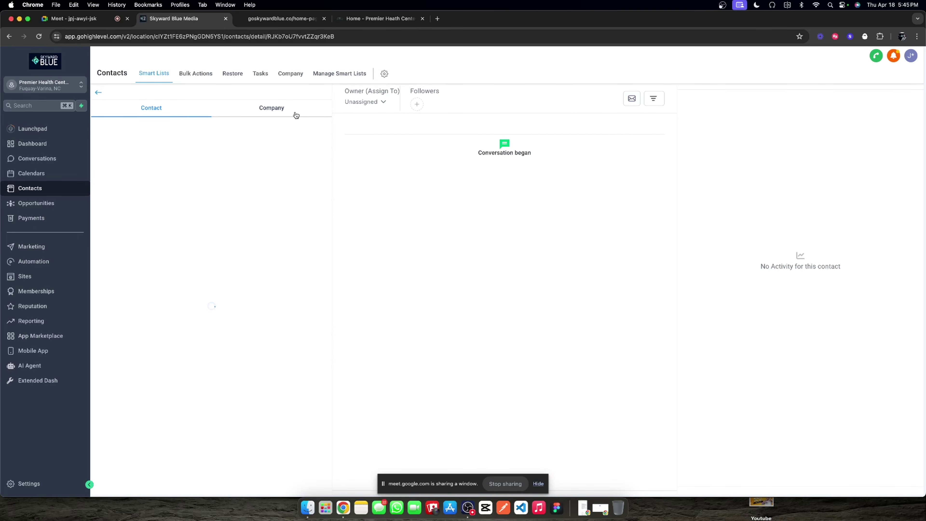
scroll(166, 355, down, 2)
click(283, 18)
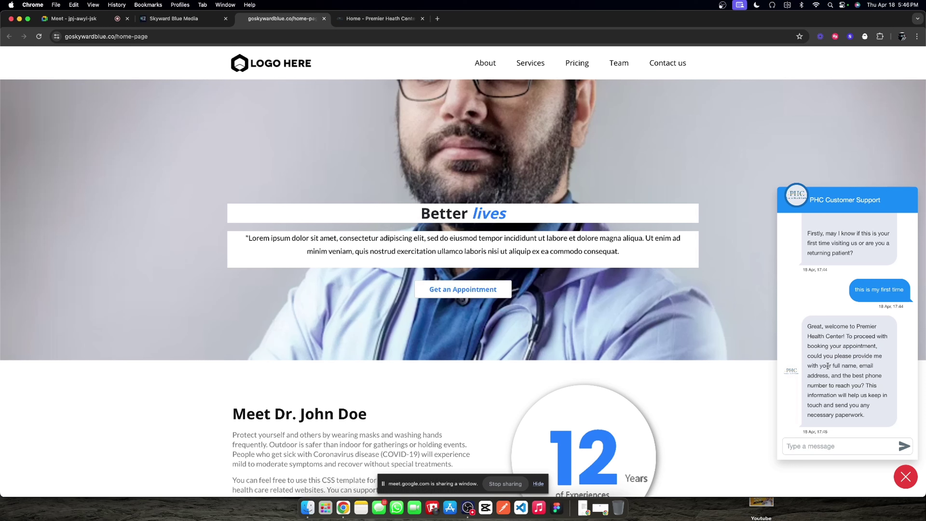
Step: Reply to the assistant's request for name, e-mail and phone by sending the visitor's full name
drag(827, 365, 856, 379)
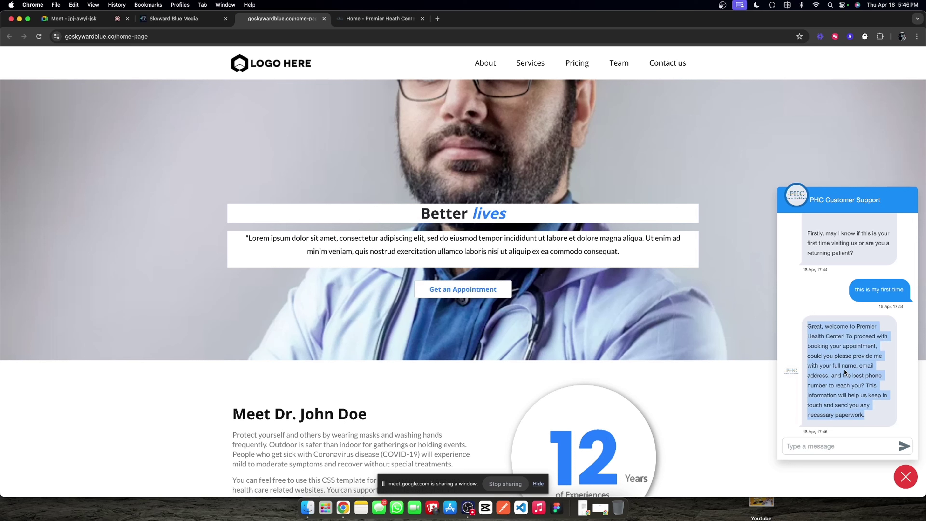
drag(822, 366, 868, 380)
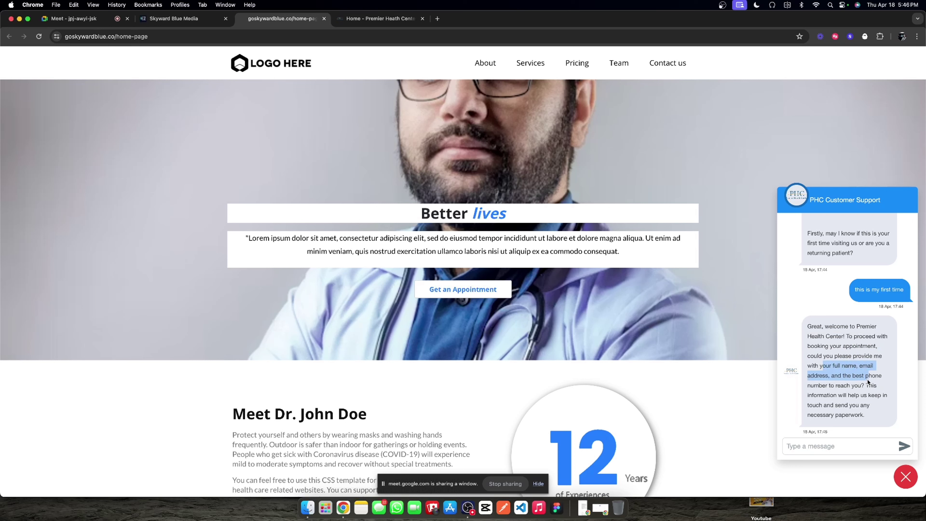
click(839, 449)
key(Return)
Step: Recheck the website chat, then bring up GoHighLevel's AI Agent Assistants list
click(174, 18)
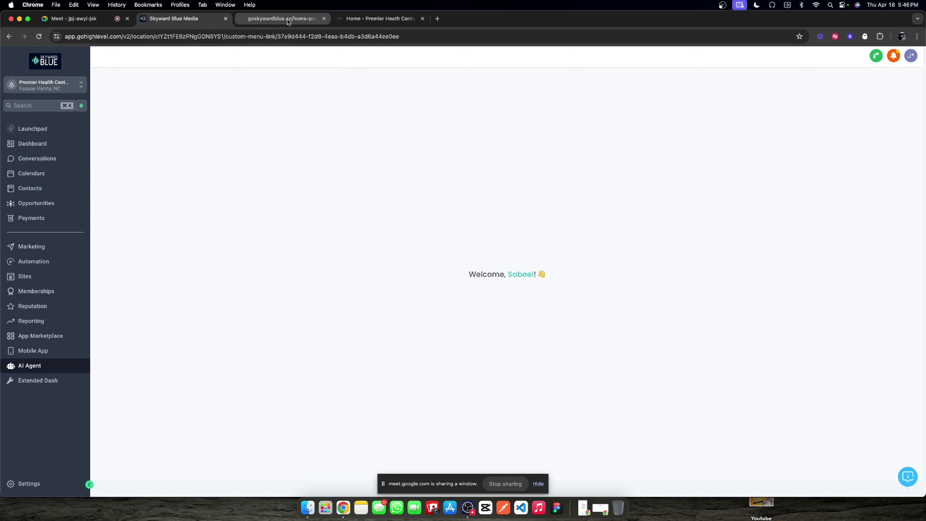
click(287, 18)
scroll(821, 332, up, 5)
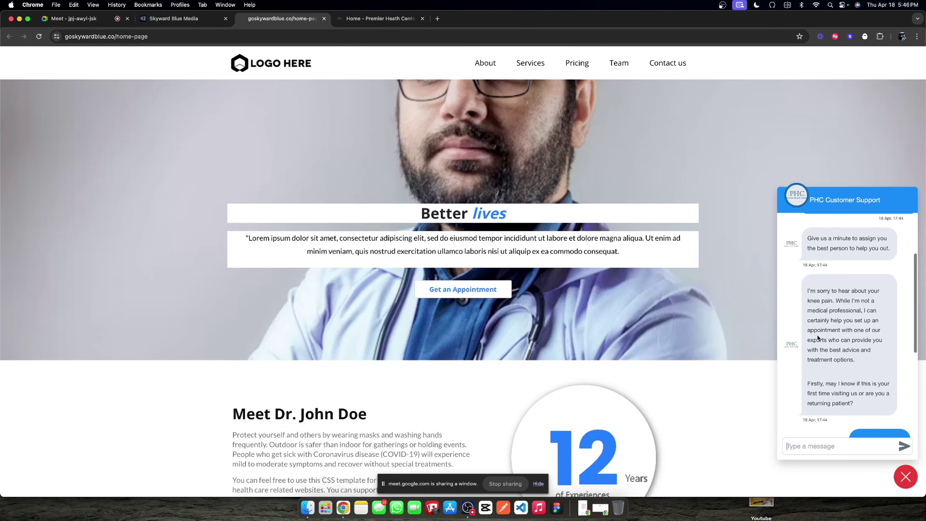
scroll(820, 332, down, 2)
click(174, 18)
click(126, 161)
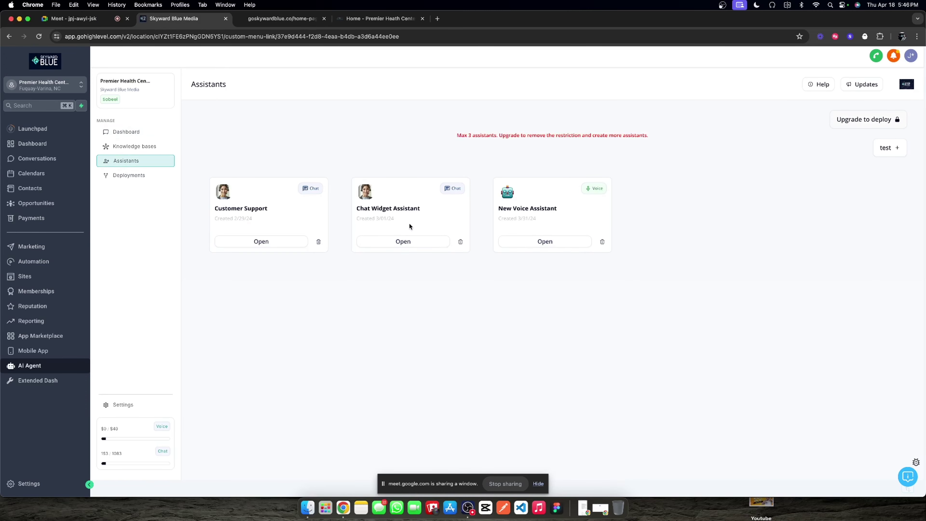
Step: Append 'Ask each question individually to not overwhelm the User' to the Chat Widget Assistant's Value Extraction goal description
click(430, 240)
click(419, 159)
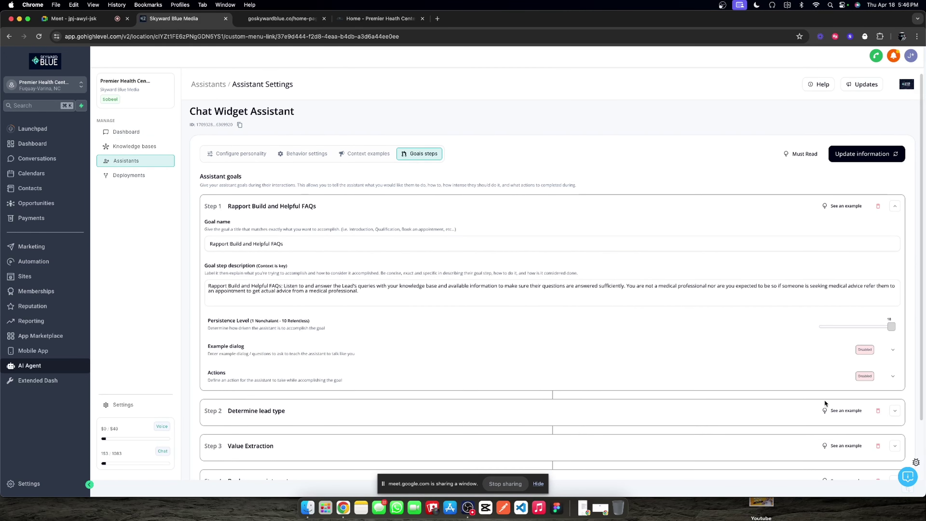
click(894, 410)
scroll(889, 421, down, 6)
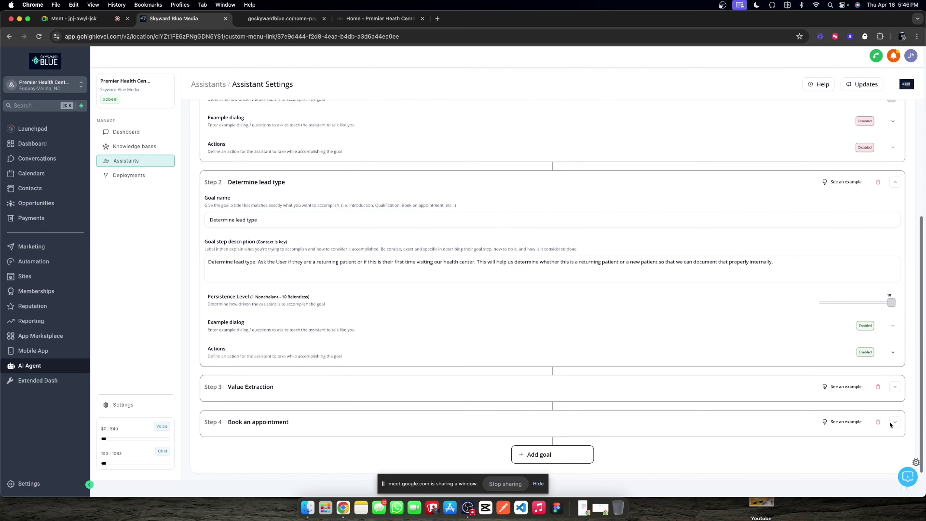
click(895, 386)
scroll(893, 397, down, 4)
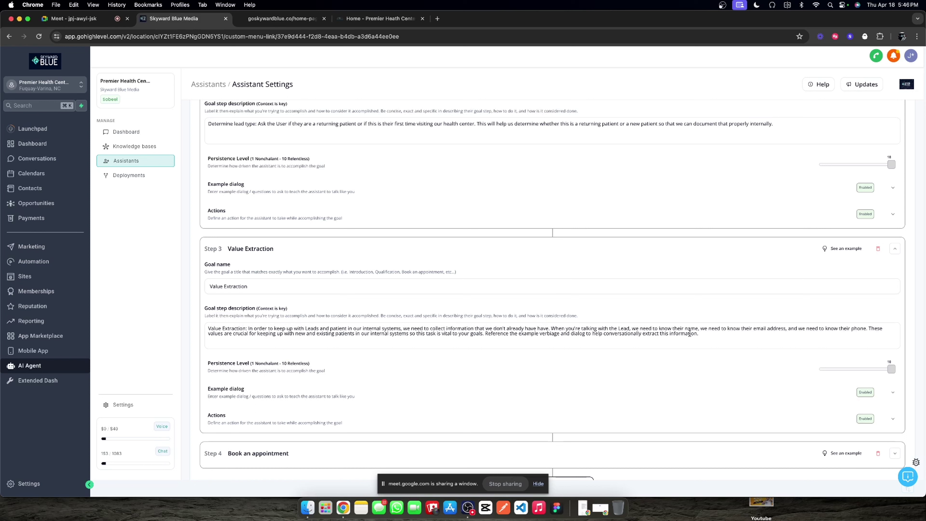
click(711, 335)
text(Ask ea)
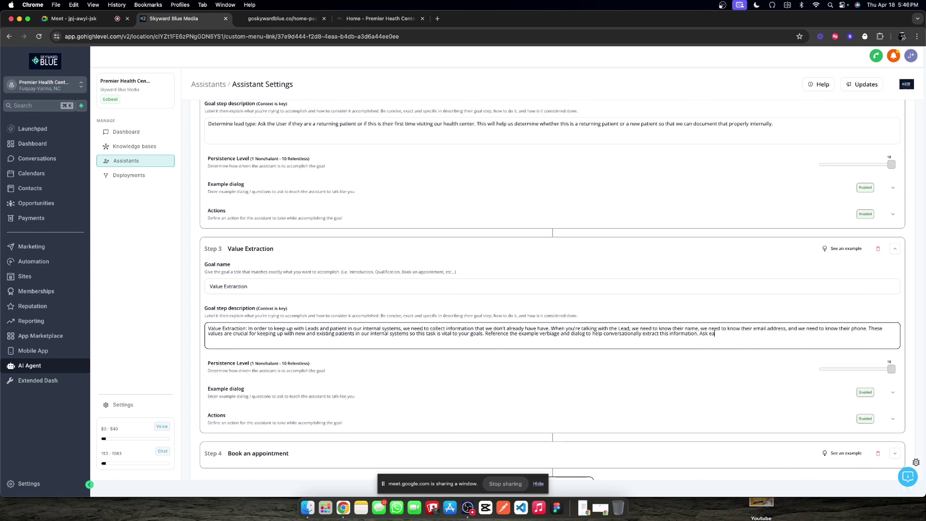
text(ch question individually to not overwhelm the User as you'er speaking with them. So extract the information one by one.)
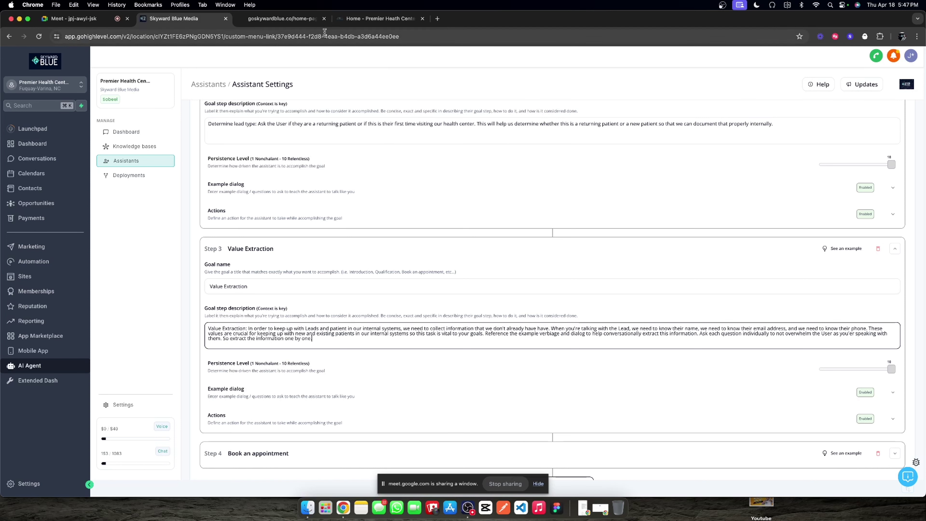
Step: Open the newest AI Agent log thread and expand extract_custom_value to confirm the visitor's name was captured
click(246, 20)
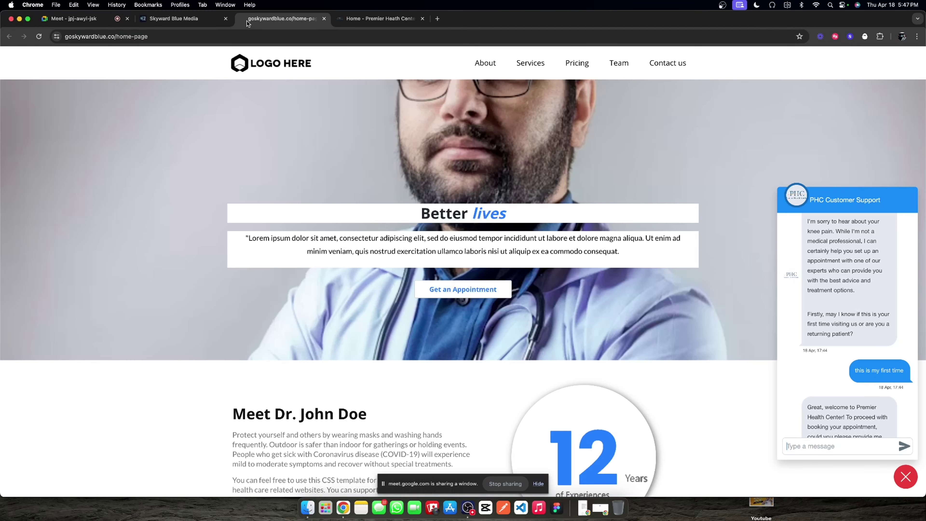
click(199, 18)
click(160, 132)
click(255, 193)
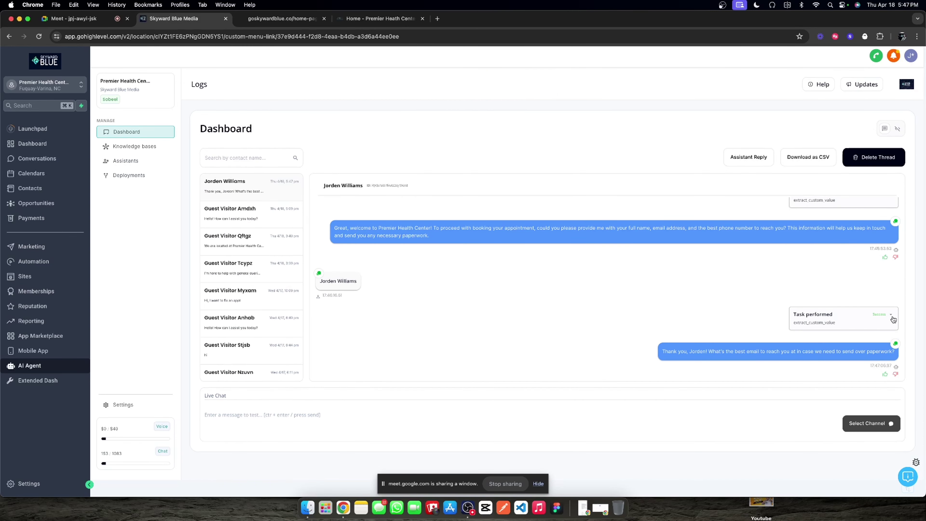
click(892, 318)
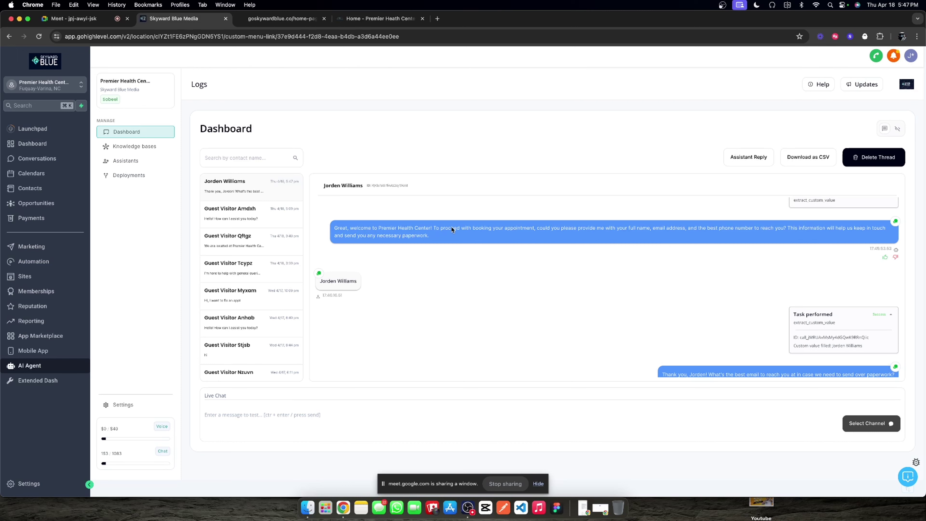
triple_click(341, 188)
Step: Send the visitor's e-mail address in the website chat and confirm it appears in the log thread
click(280, 18)
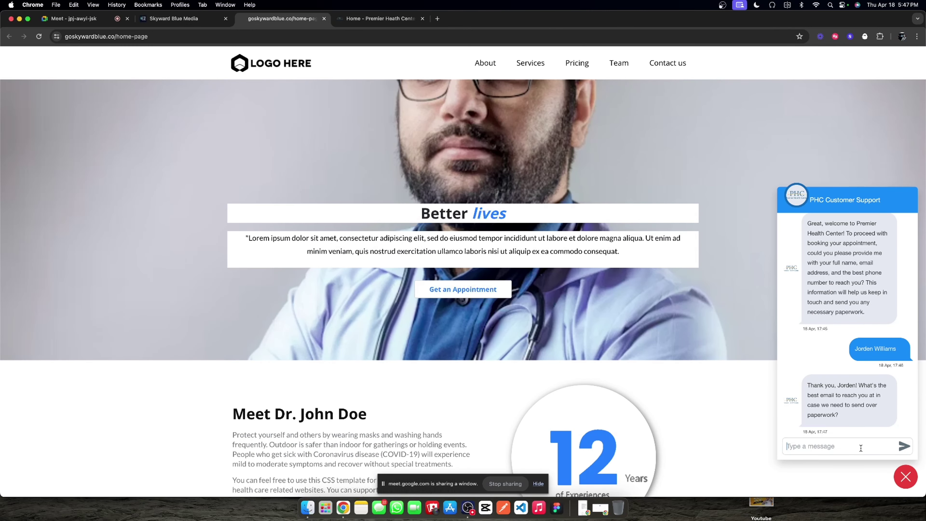
click(838, 445)
key(Return)
click(174, 18)
triple_click(873, 185)
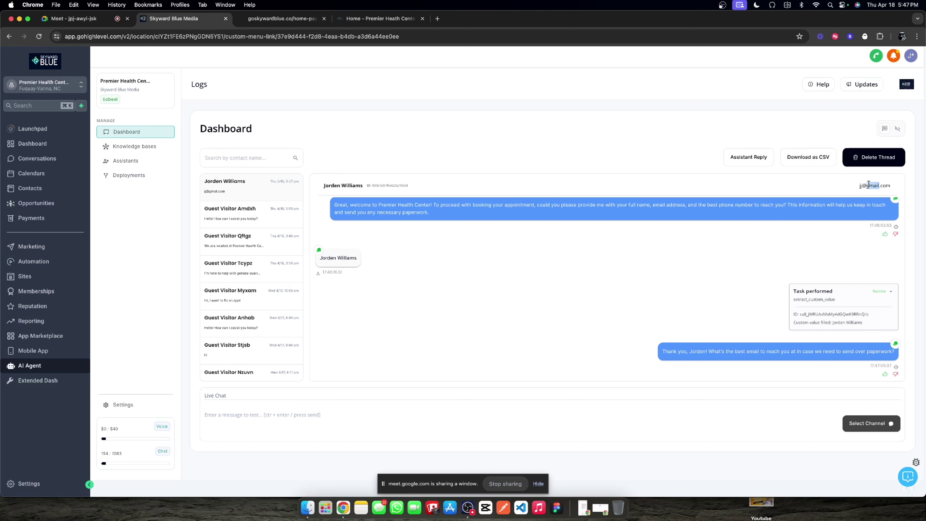
scroll(790, 341, down, 1)
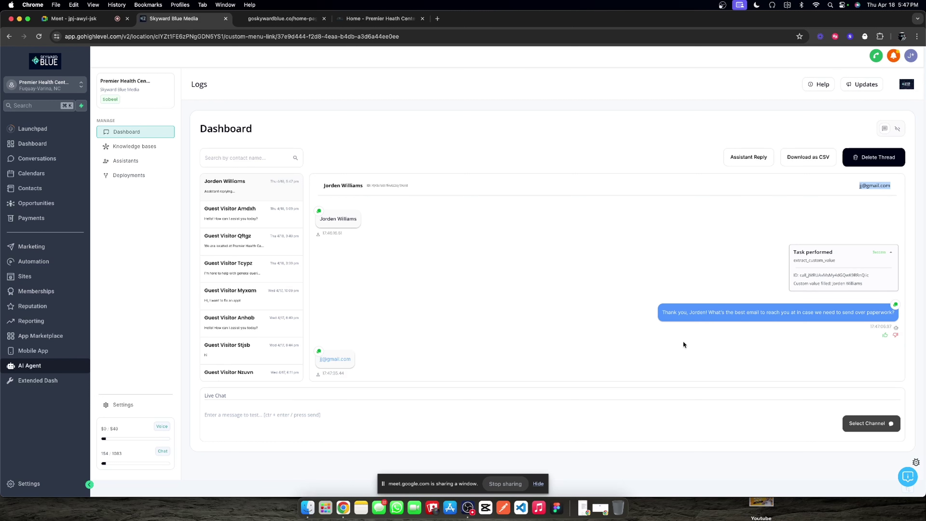
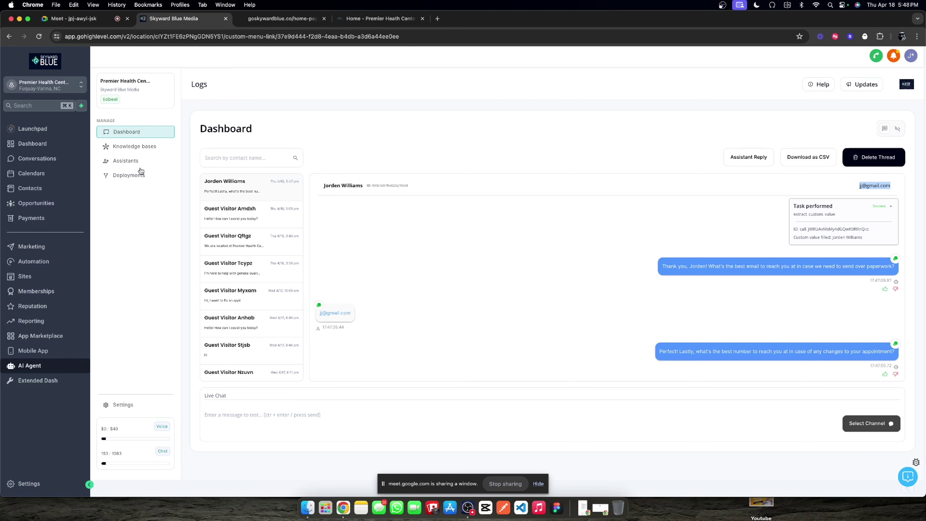
Step: Send the visitor's phone number through the clinic site's chat widget, then view the thread in Conversations
double_click(338, 182)
click(282, 19)
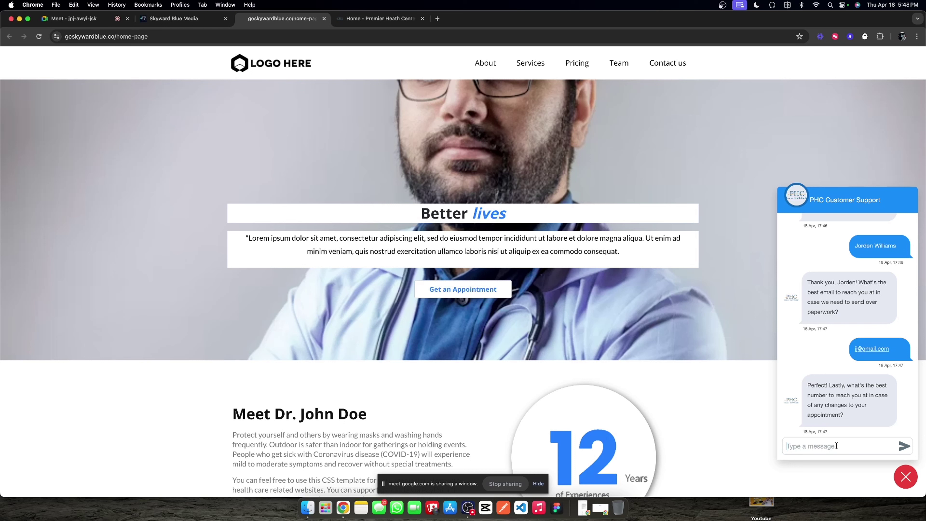
key(Return)
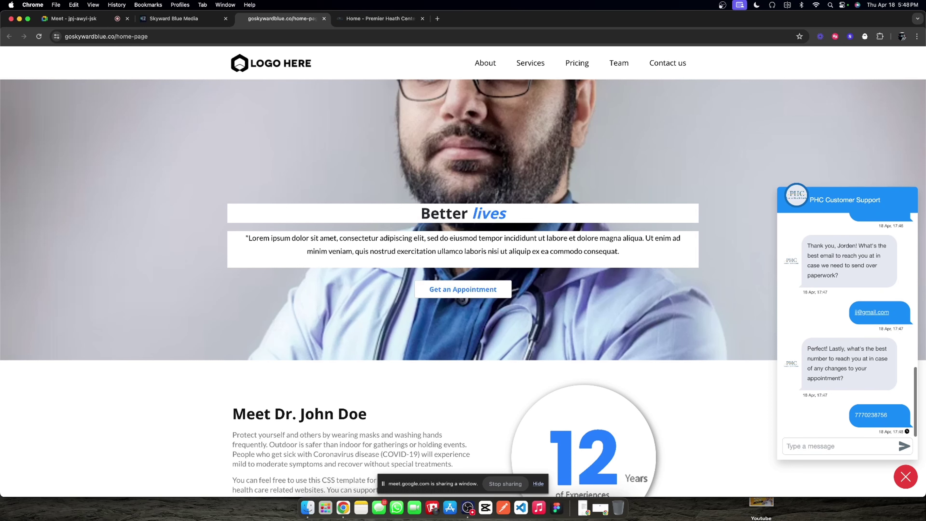
click(201, 21)
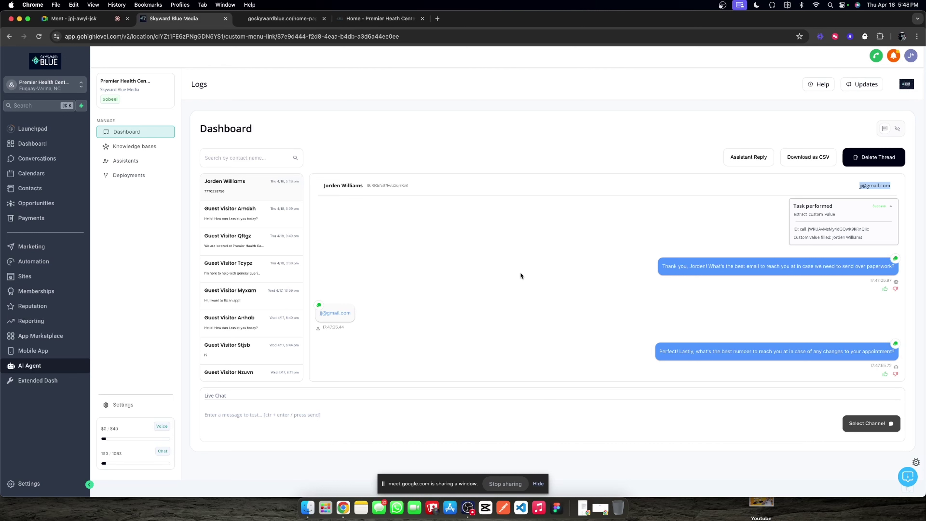
click(72, 162)
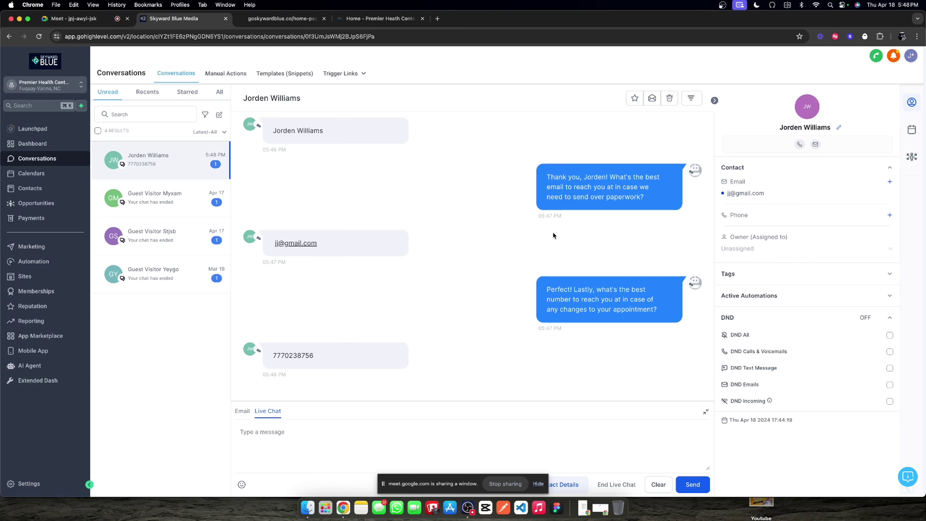
Step: Add a Single Line custom field 'Chat Widget Collected Phone Number' to the Additional Info folder
click(39, 482)
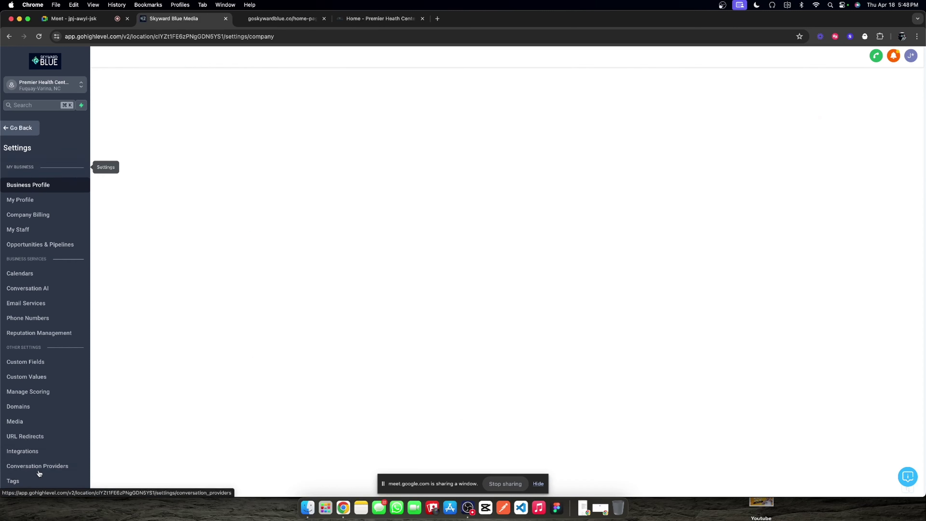
click(25, 361)
click(162, 102)
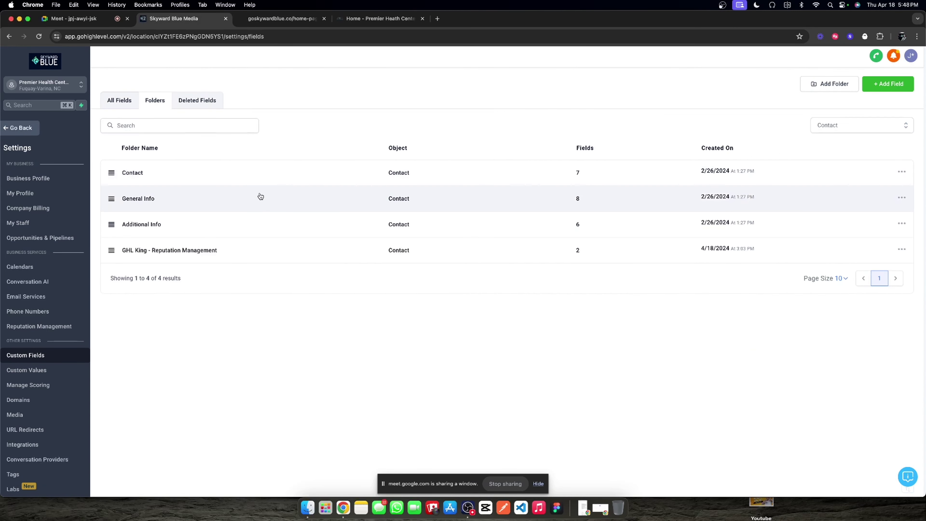
click(135, 226)
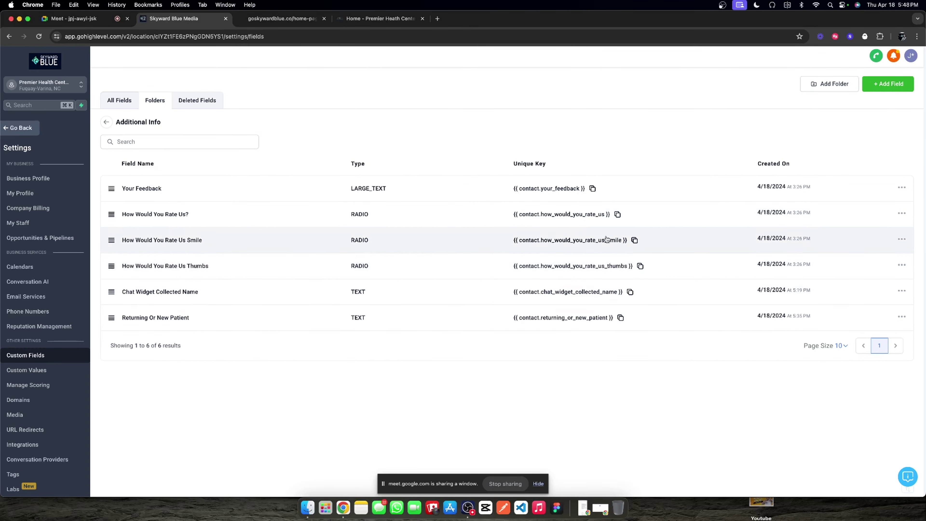
click(880, 87)
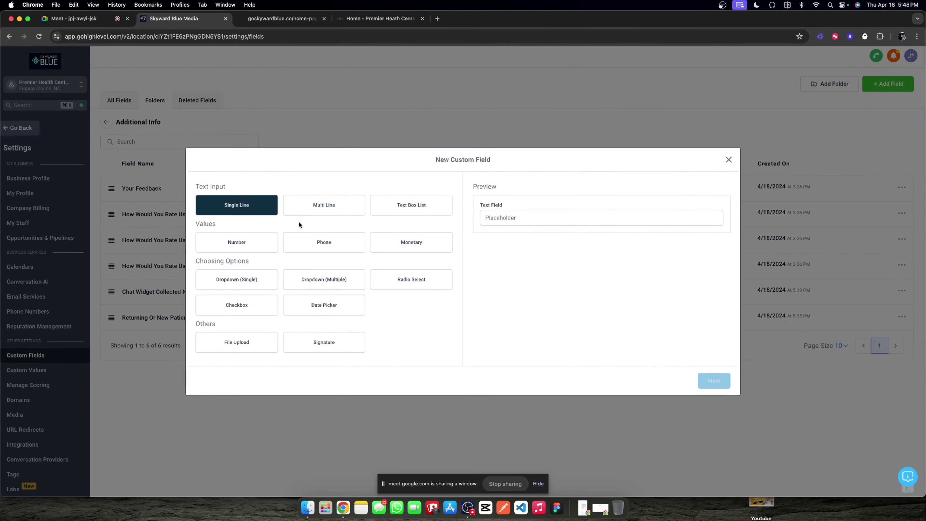
click(714, 380)
click(287, 256)
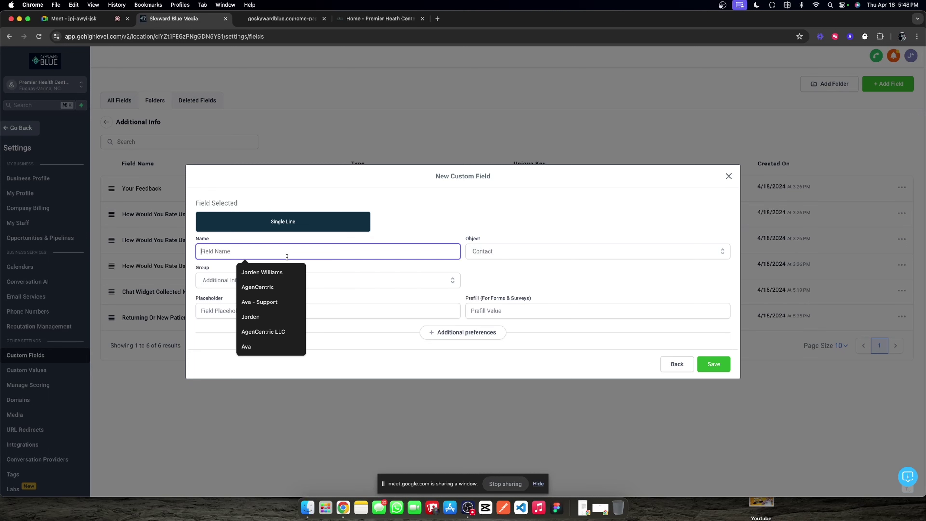
text(Chat W)
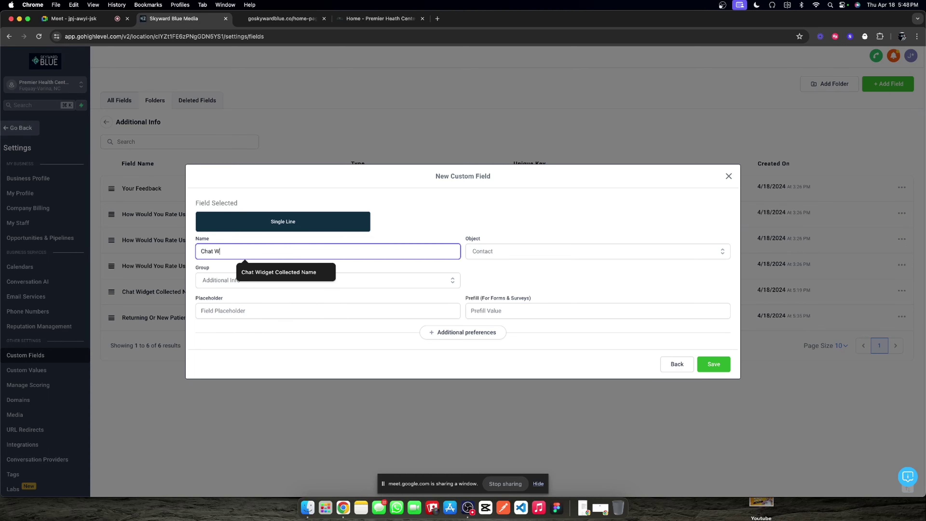
text(idget Collected Phone Number)
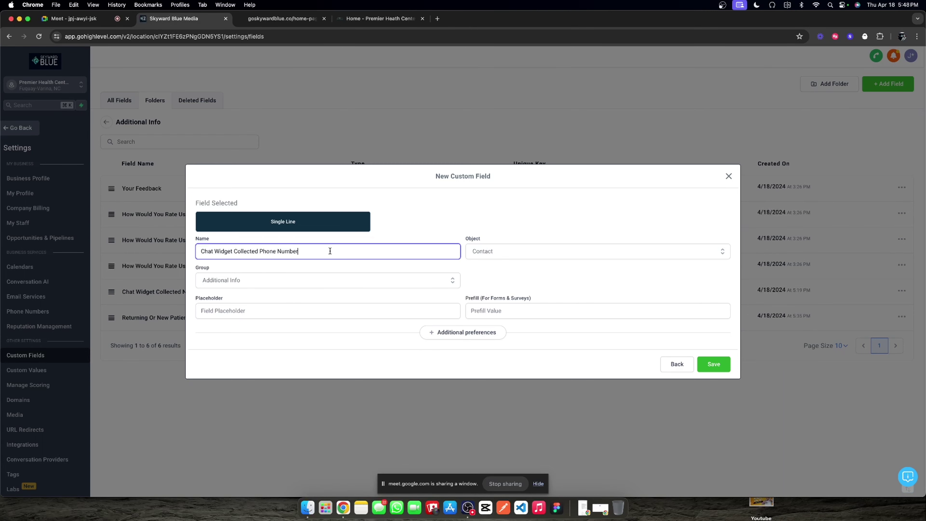
click(713, 364)
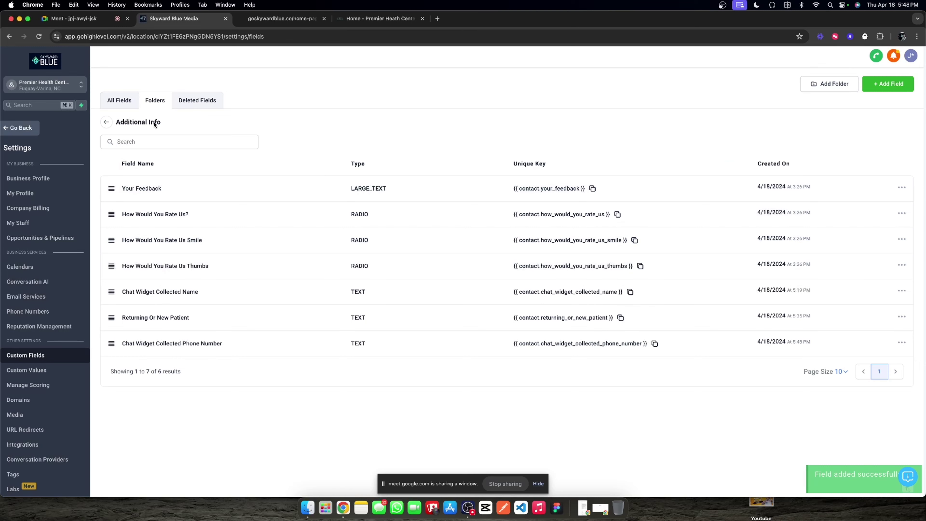
click(32, 130)
click(282, 18)
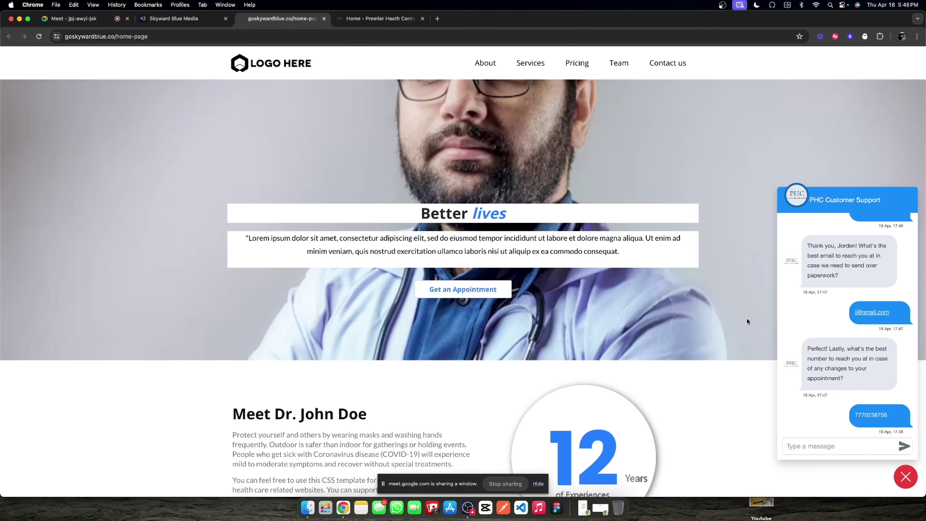
Step: Open the visitor's thread in the AI Agent dashboard and expand the available time slots task
click(186, 21)
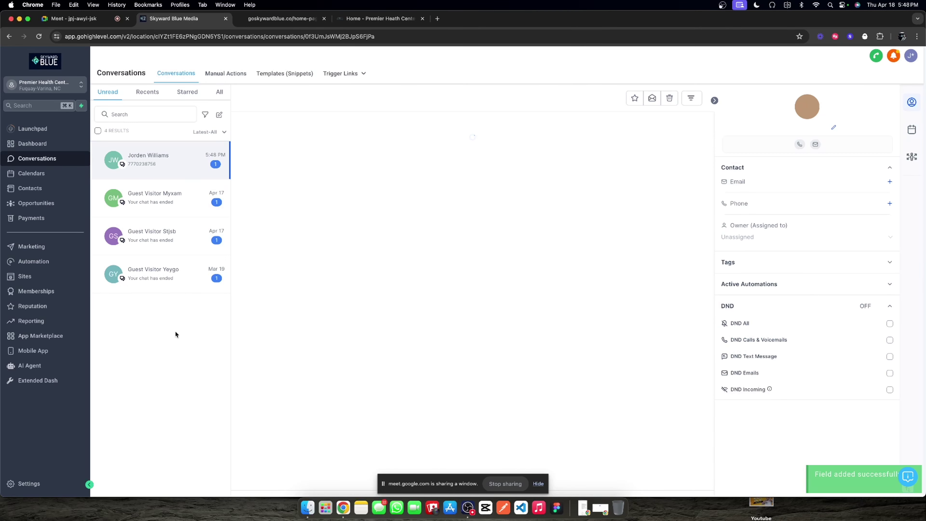
click(36, 366)
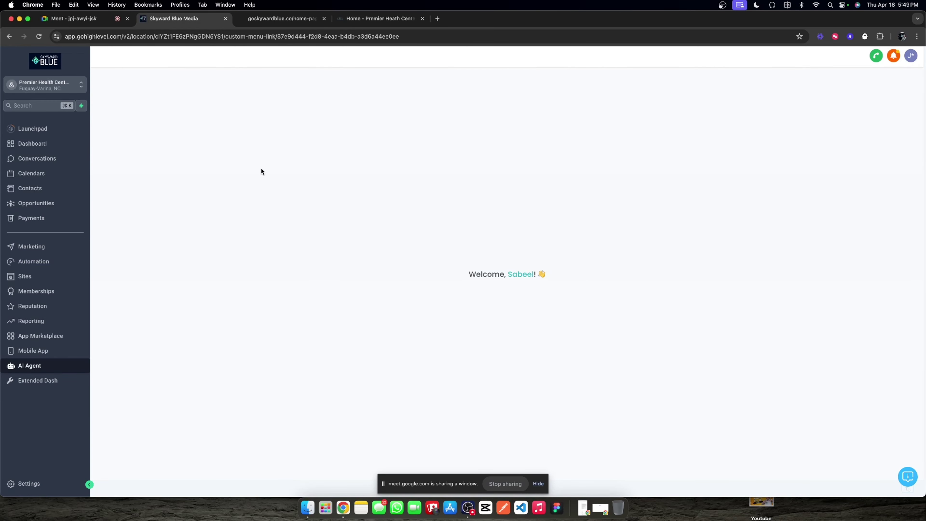
click(228, 182)
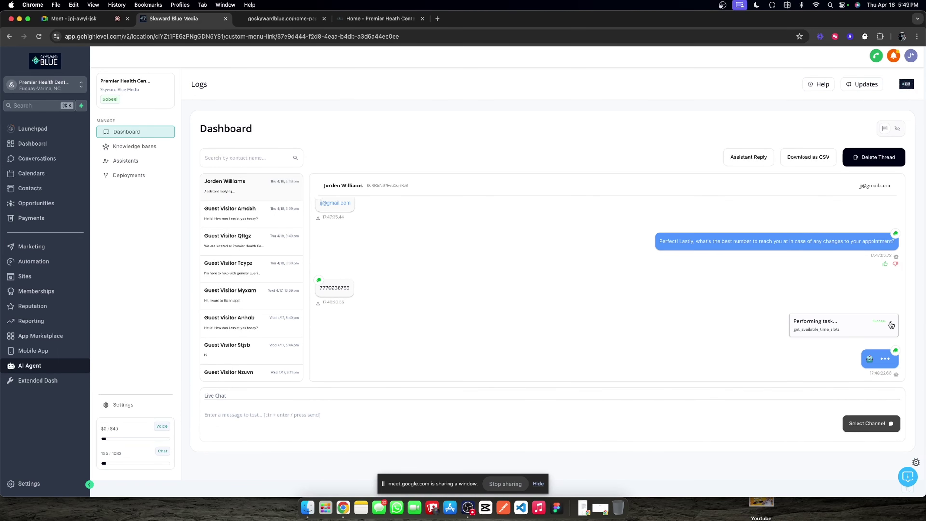
click(891, 324)
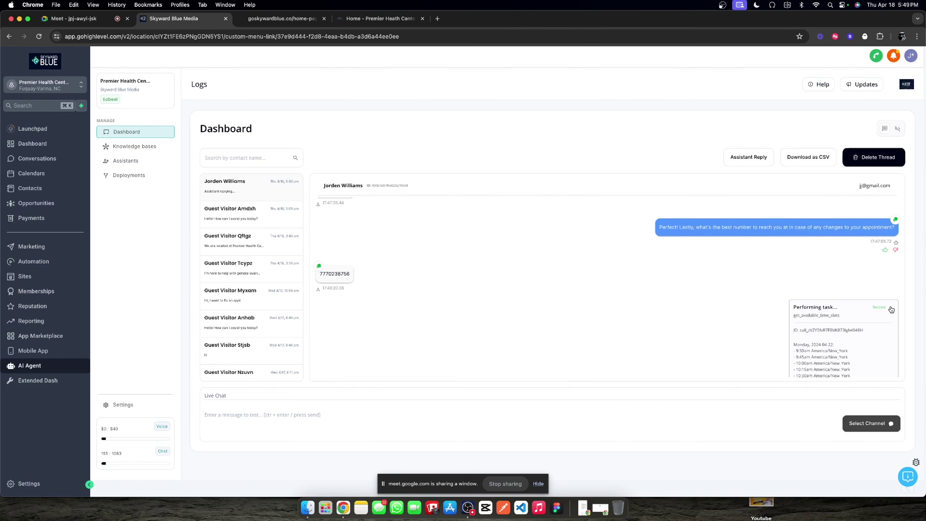
Step: Reply '9:30 is fine' in the site's chat widget and check the assistant's run log
click(265, 22)
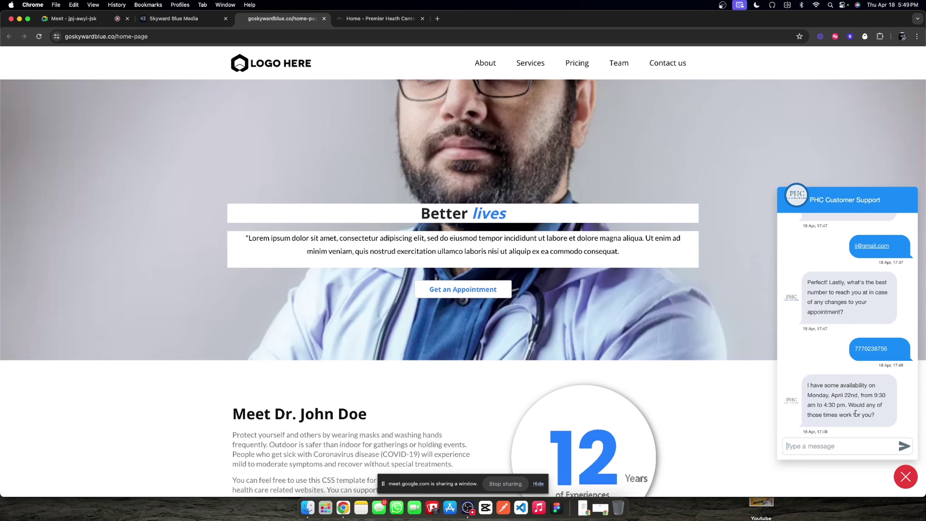
click(841, 440)
text(9:30 is fine)
key(Return)
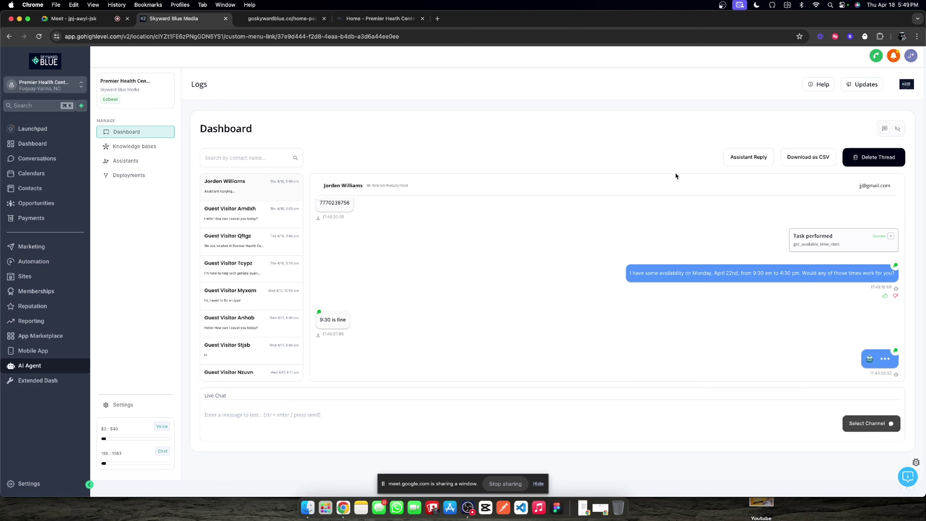
click(884, 129)
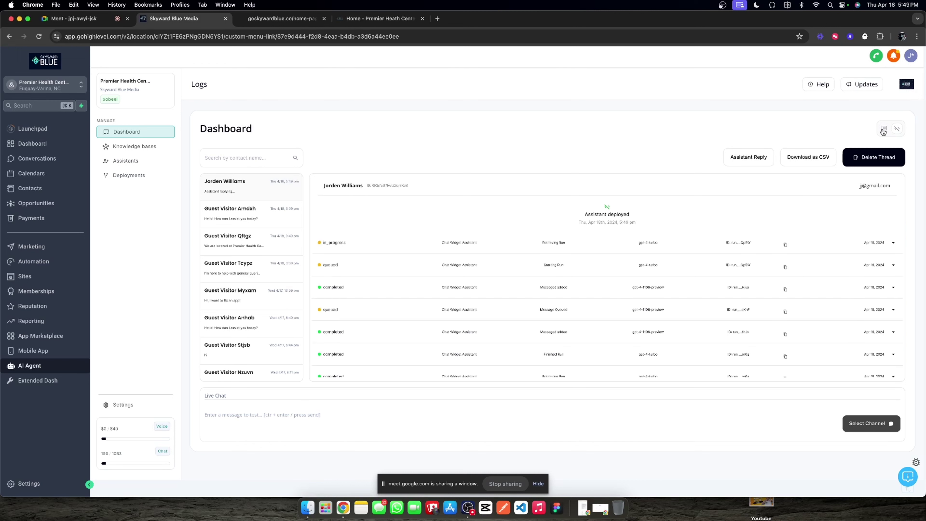
click(883, 131)
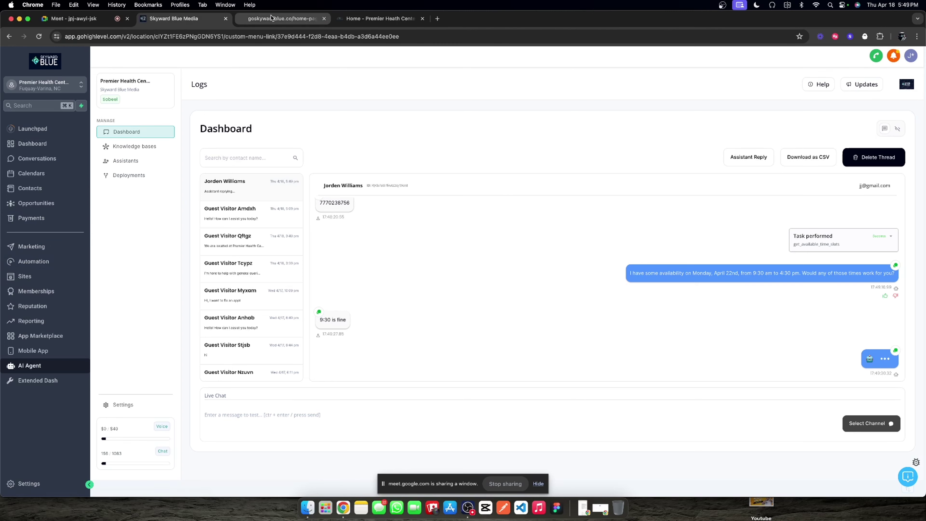
Step: Look over the AI Agent Assistants list, including the New Voice Assistant
click(283, 18)
scroll(537, 201, down, 1)
click(174, 19)
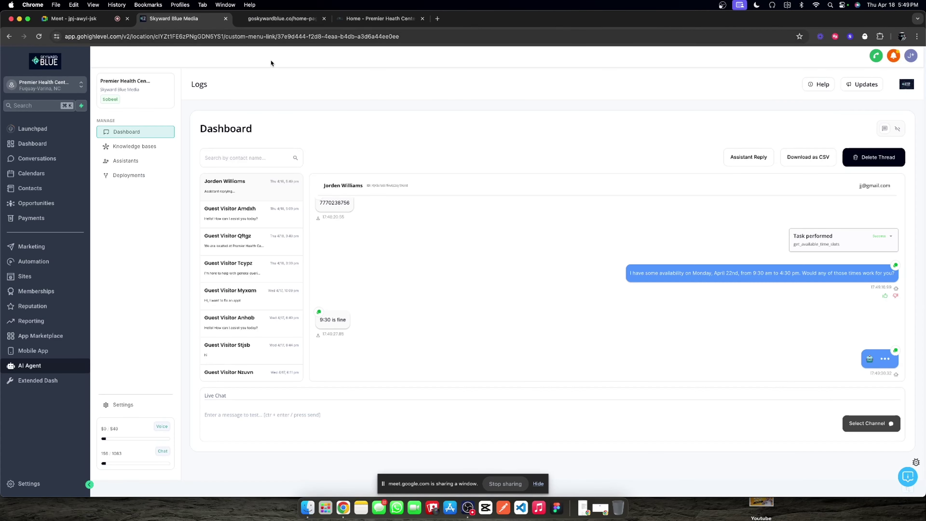
click(145, 163)
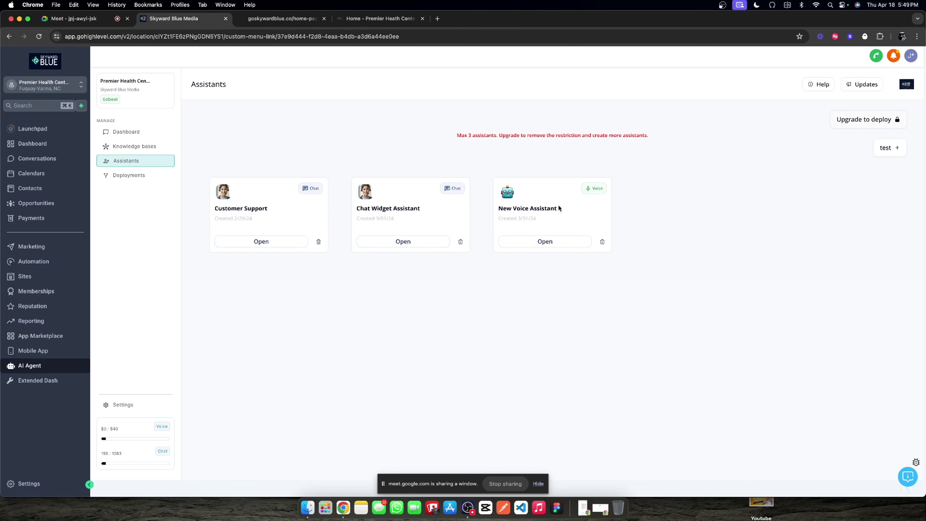
triple_click(546, 207)
double_click(364, 219)
Step: Review the book_appointment task and confirmation for Monday, April 22nd at 9:30 am in the logs
click(127, 132)
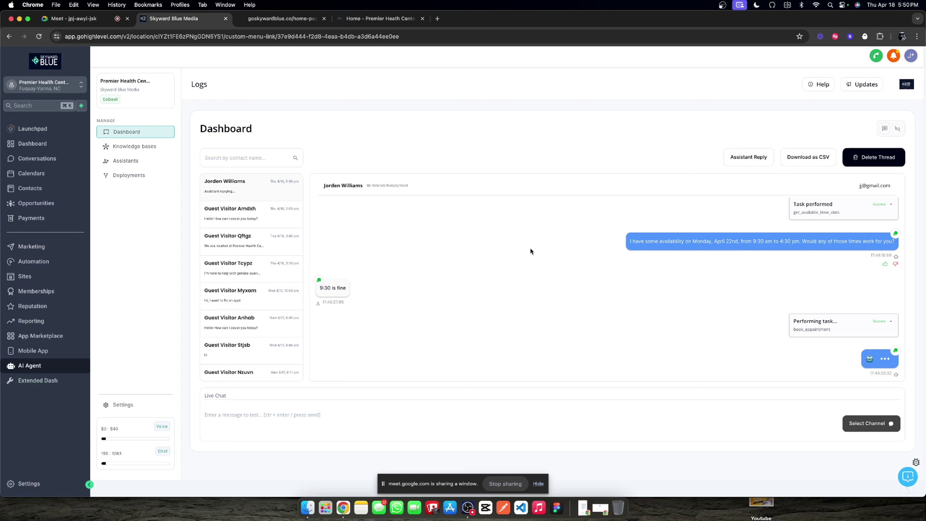
double_click(808, 329)
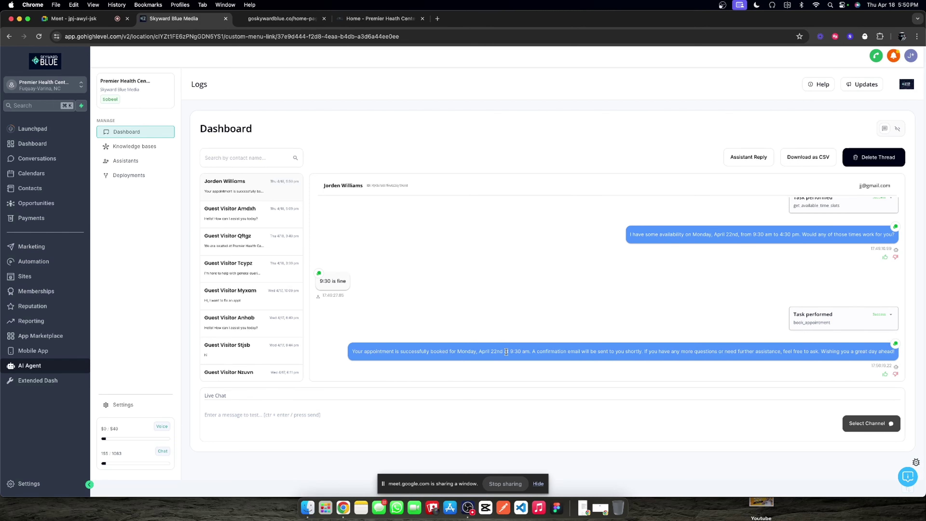
triple_click(506, 351)
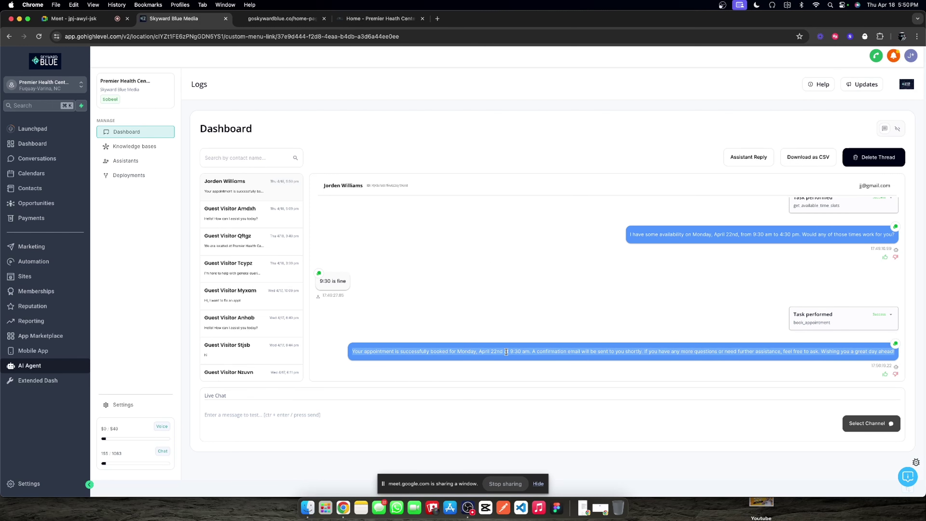
Step: Scroll through the visitor's live chat transcript in Conversations, then go to Automation workflows
click(68, 163)
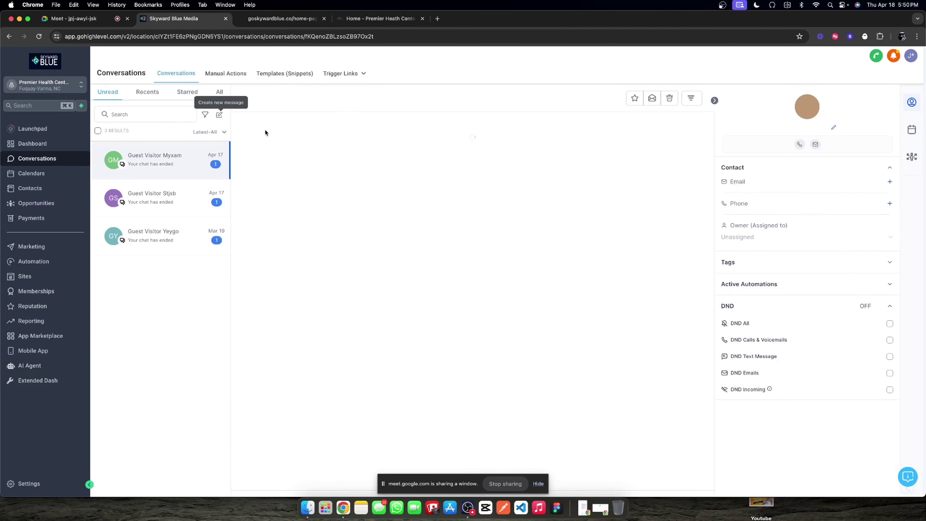
click(219, 91)
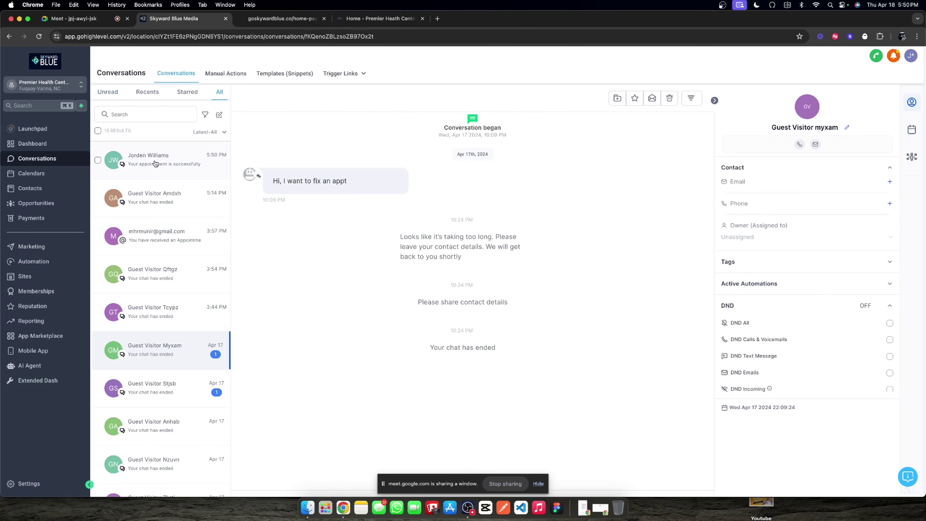
click(175, 163)
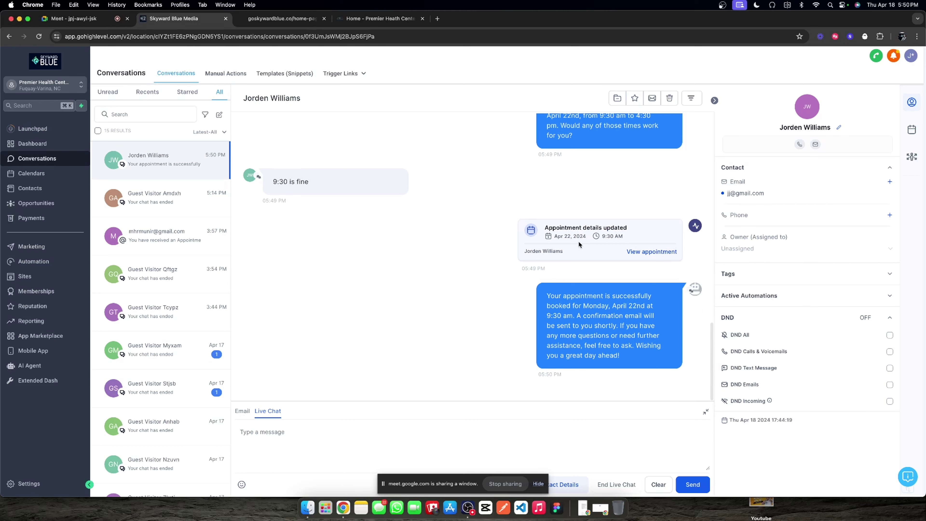
scroll(614, 246, up, 1)
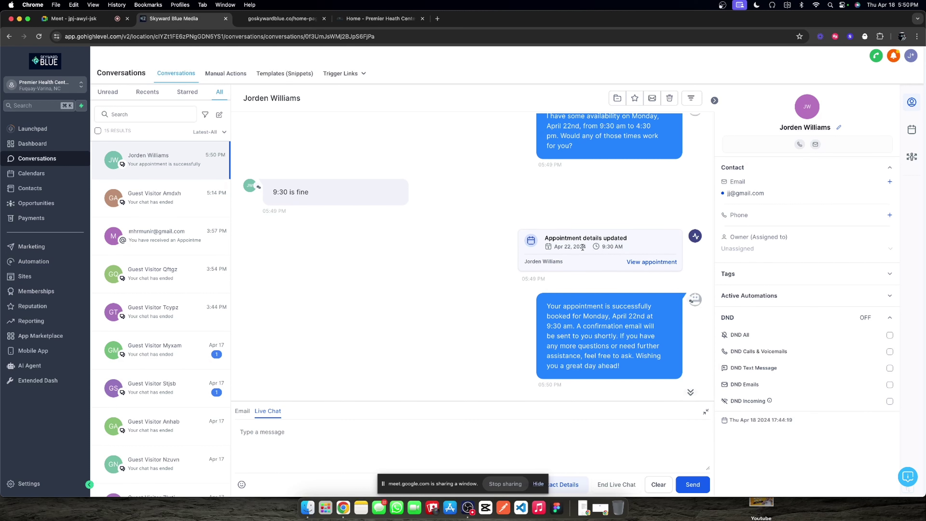
scroll(580, 248, up, 5)
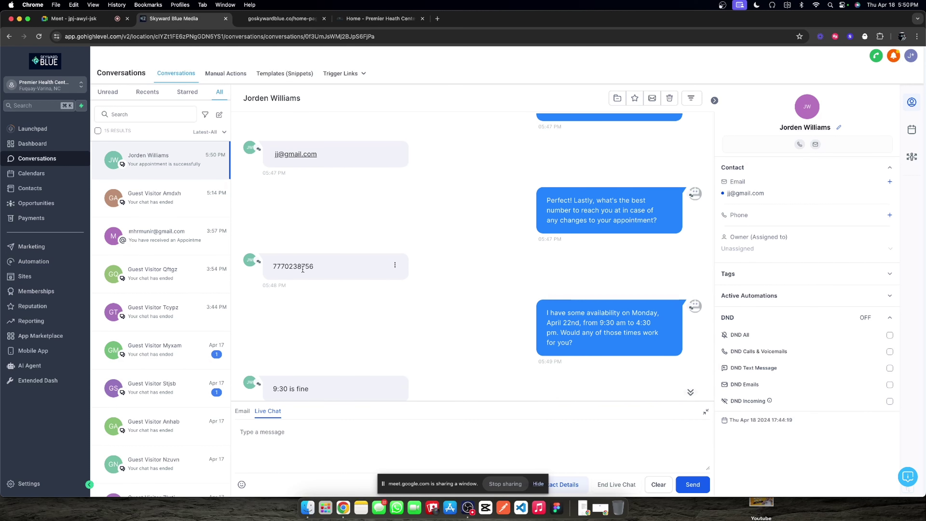
scroll(305, 265, up, 5)
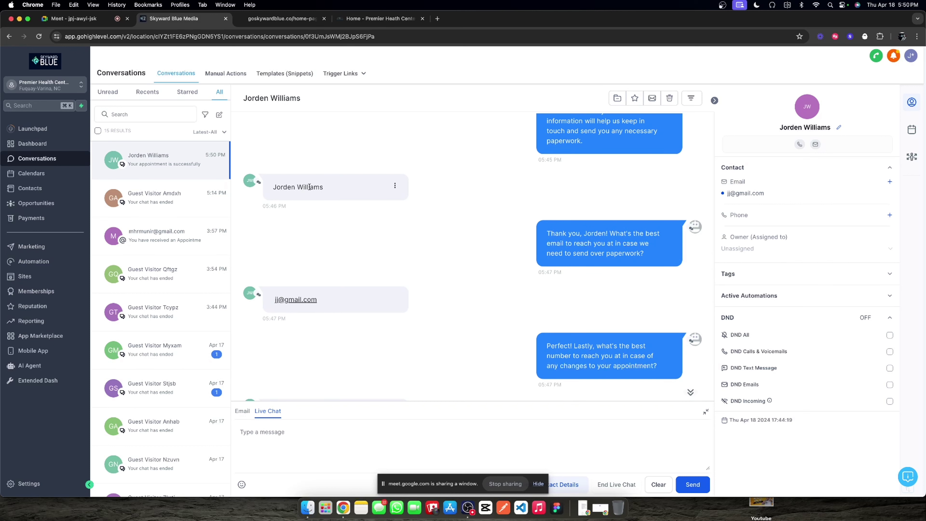
scroll(310, 186, down, 1)
scroll(315, 319, down, 3)
double_click(293, 299)
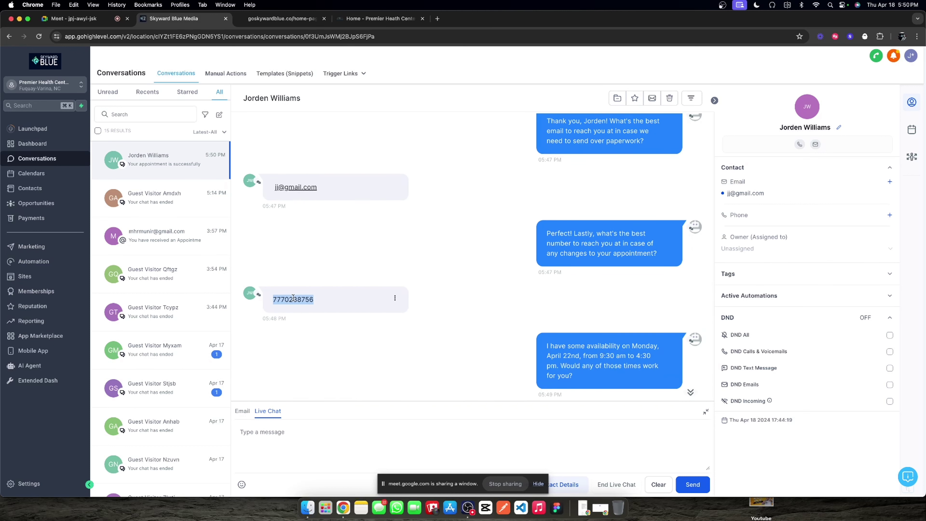
scroll(467, 238, up, 10)
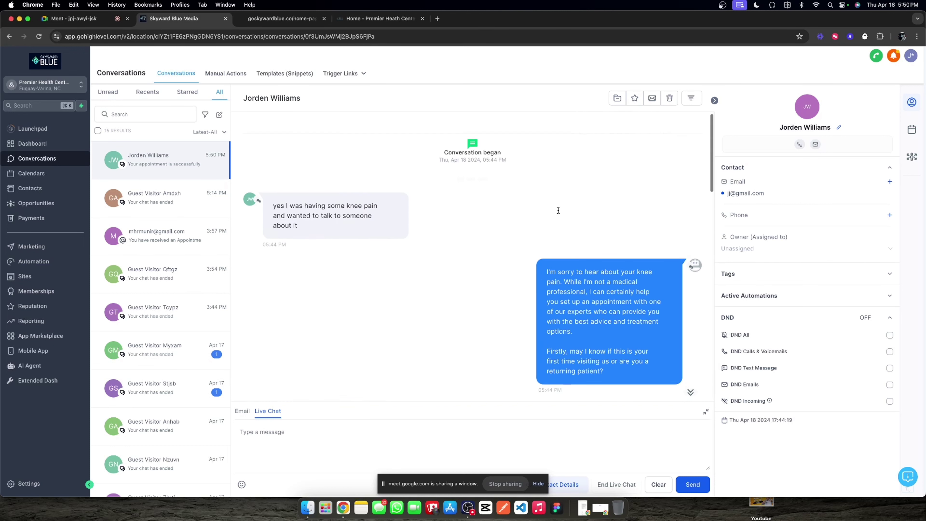
scroll(513, 217, down, 8)
scroll(531, 198, up, 8)
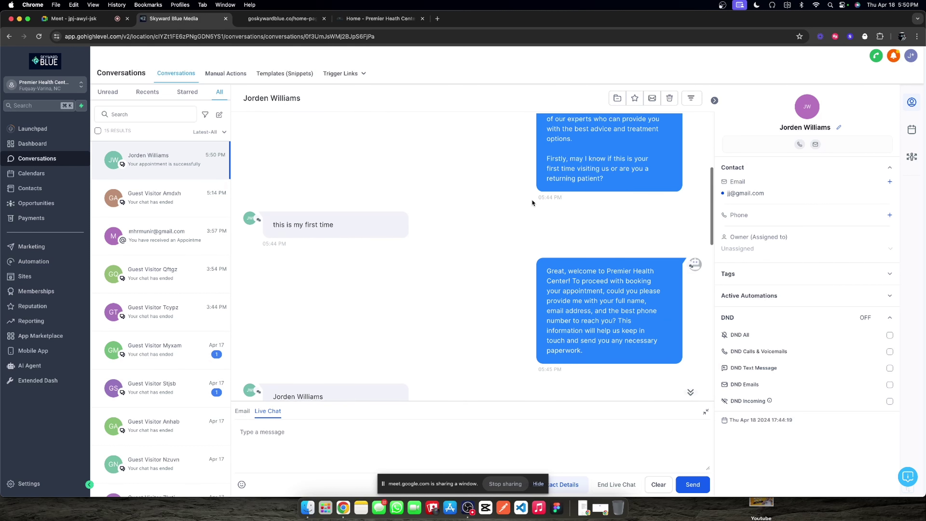
scroll(569, 281, down, 10)
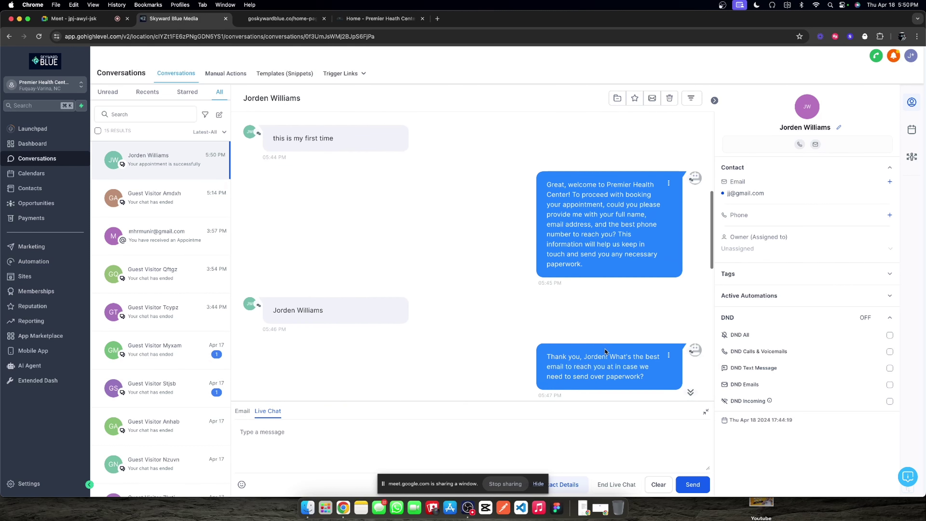
scroll(604, 349, down, 5)
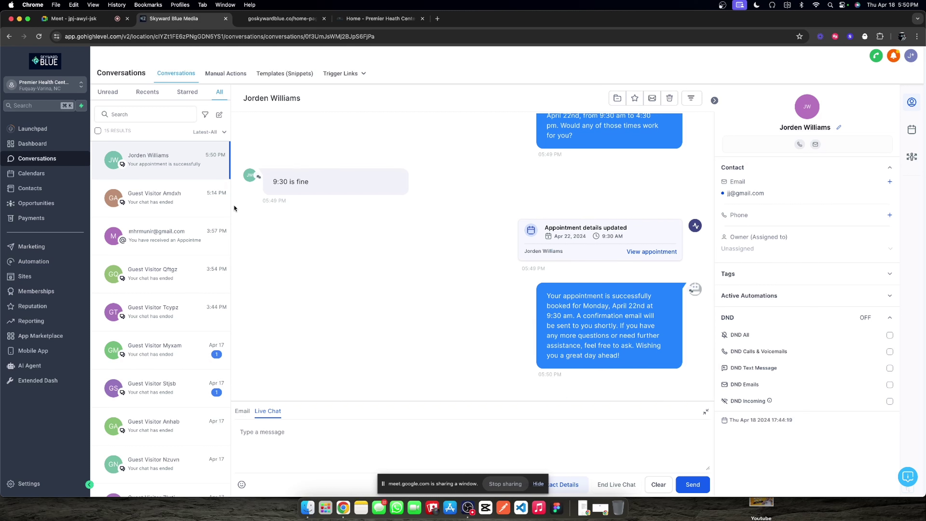
click(22, 261)
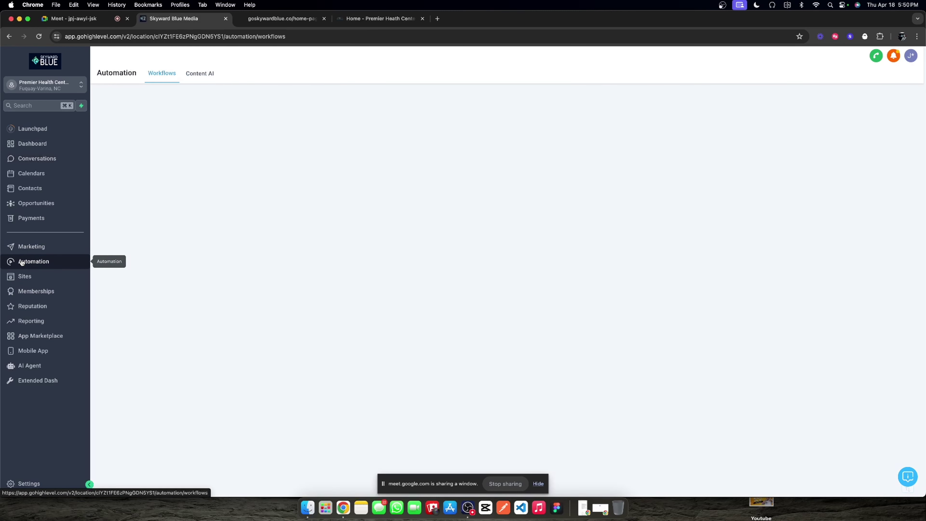
Step: Open the Chat Widget Assistant's Goals steps, collapsing Step 1 and expanding Step 3 Value Extraction
click(40, 366)
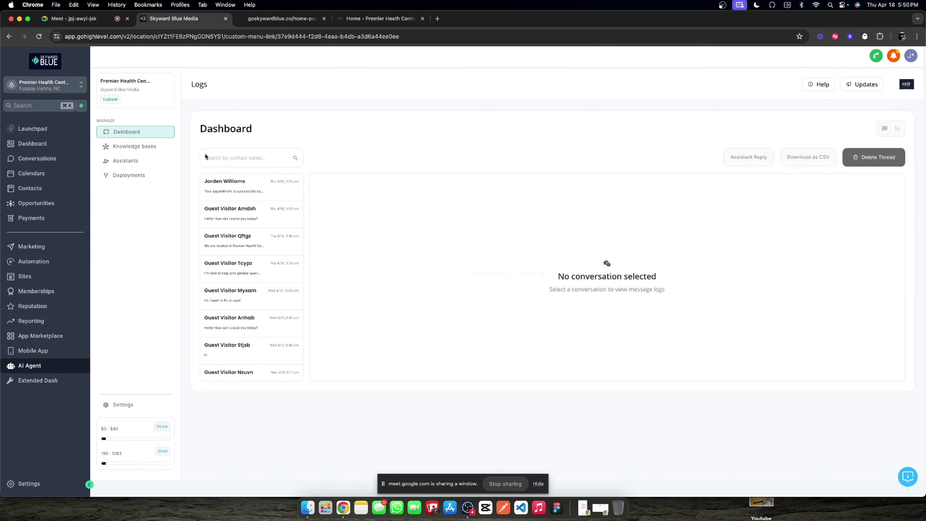
click(144, 161)
click(423, 242)
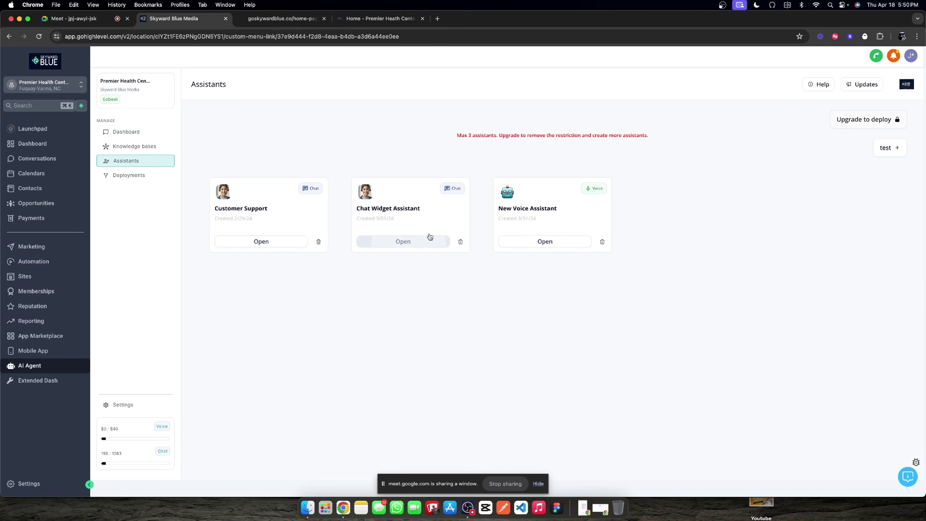
click(419, 159)
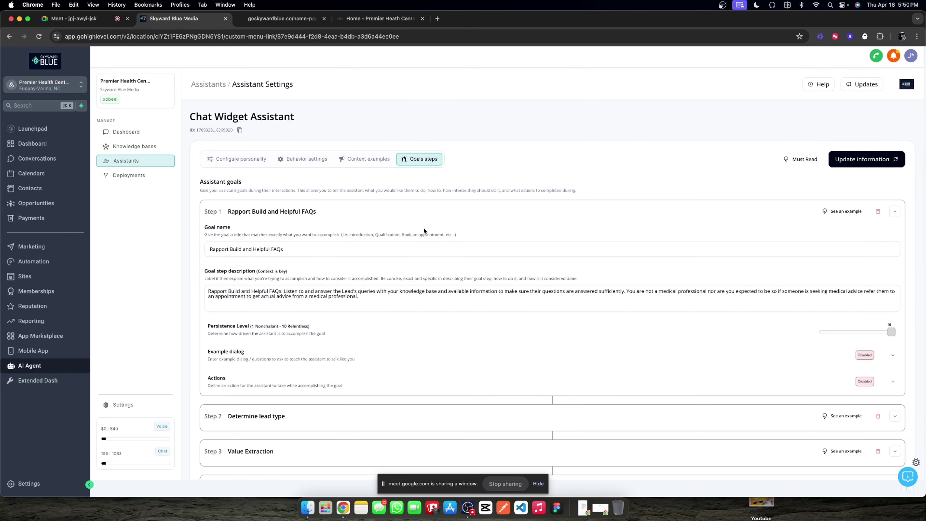
scroll(424, 227, down, 3)
click(895, 136)
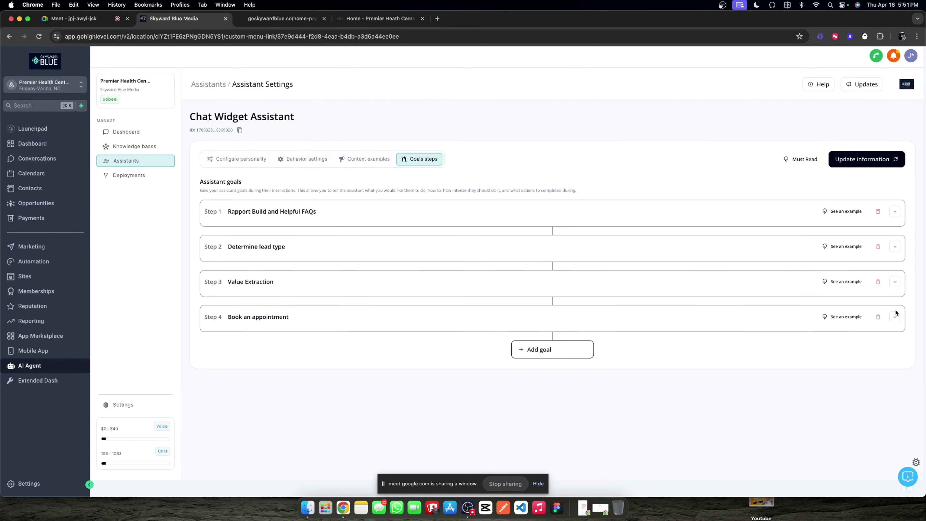
click(894, 280)
scroll(397, 287, down, 3)
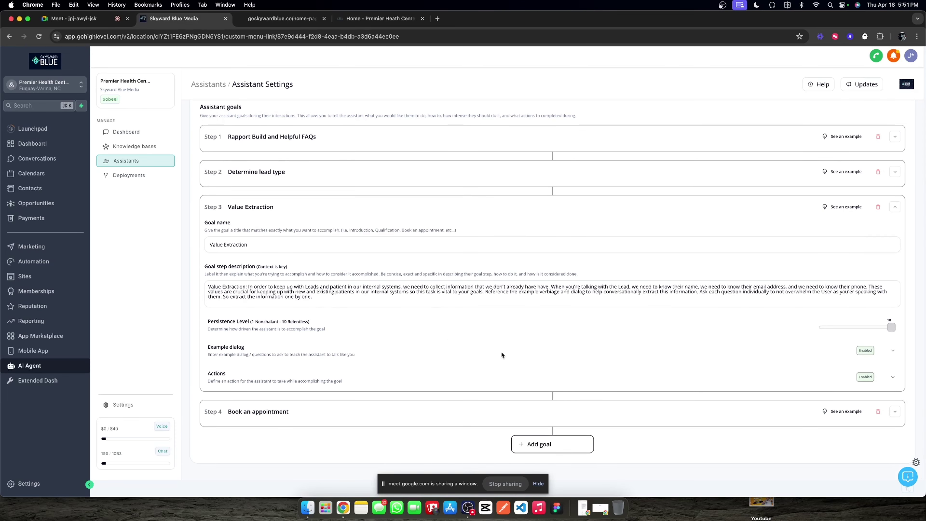
Step: In Value Extraction's actions, choose Fill custom values and add another Custom Fields action
click(893, 376)
scroll(364, 327, down, 5)
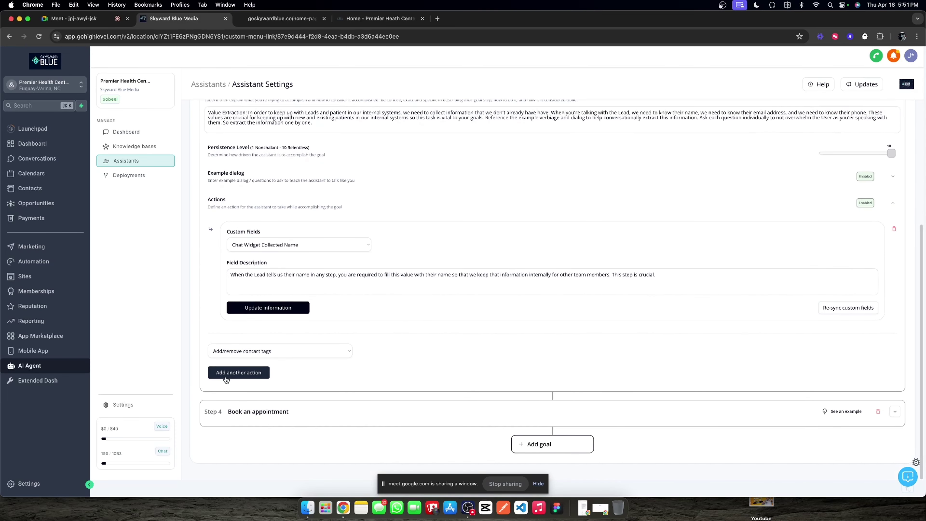
click(260, 356)
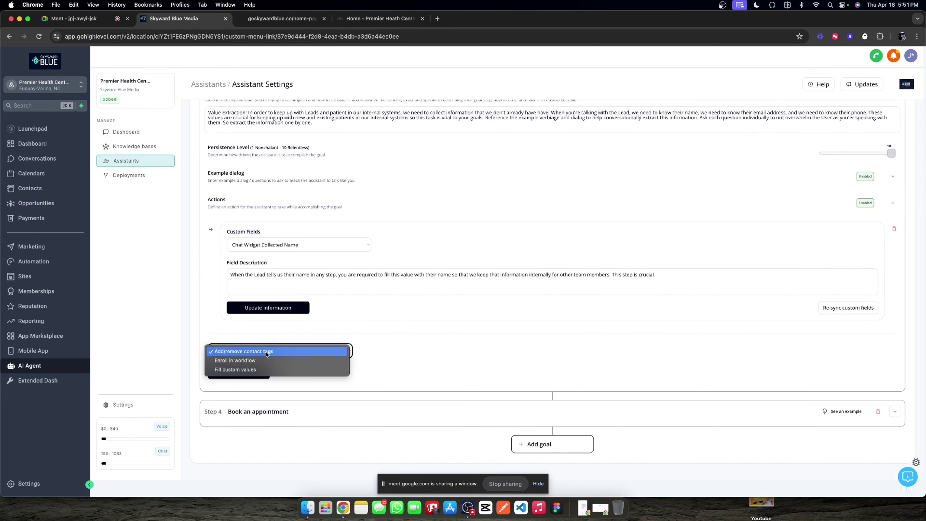
click(255, 369)
click(260, 373)
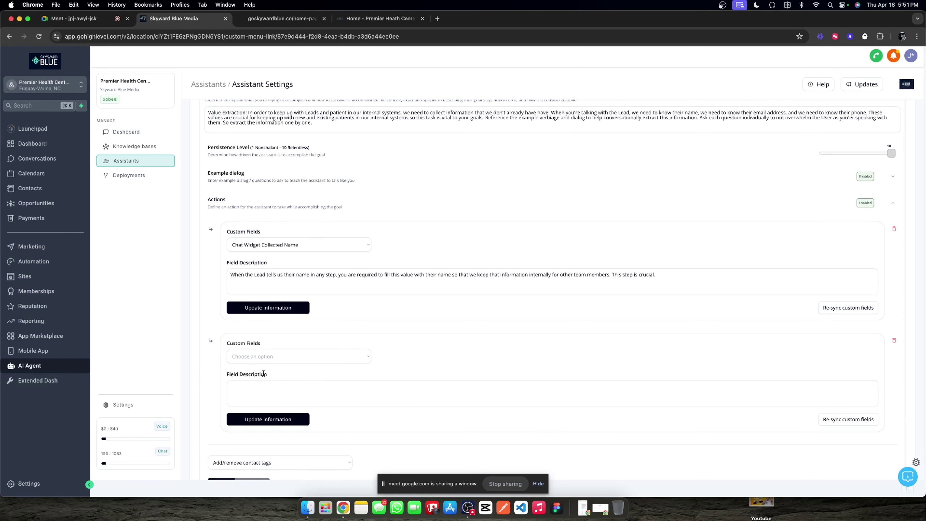
Step: Open and close the new action's custom field list several times without choosing a field
click(344, 354)
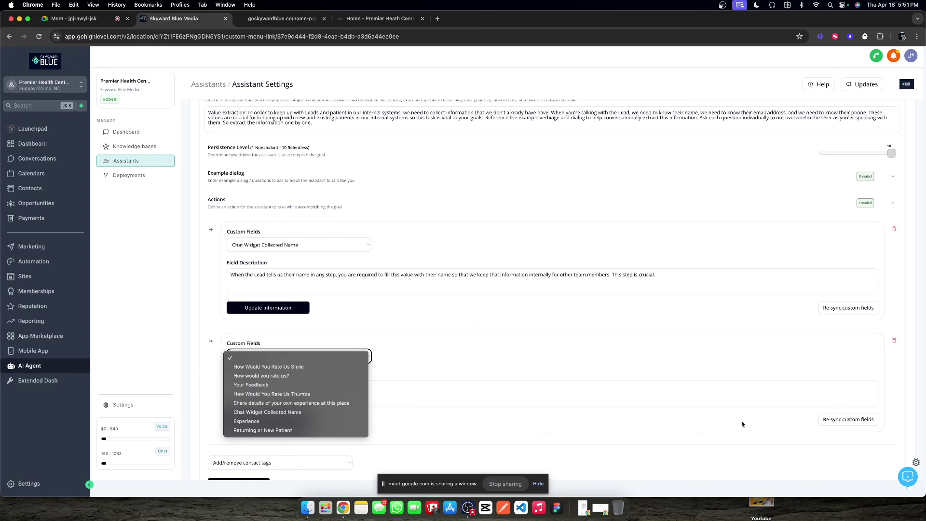
click(839, 421)
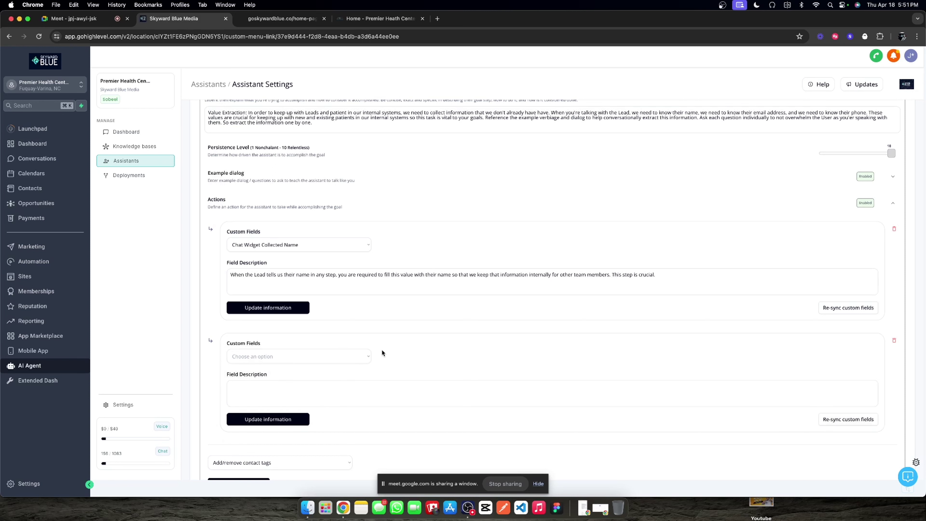
click(370, 358)
click(485, 358)
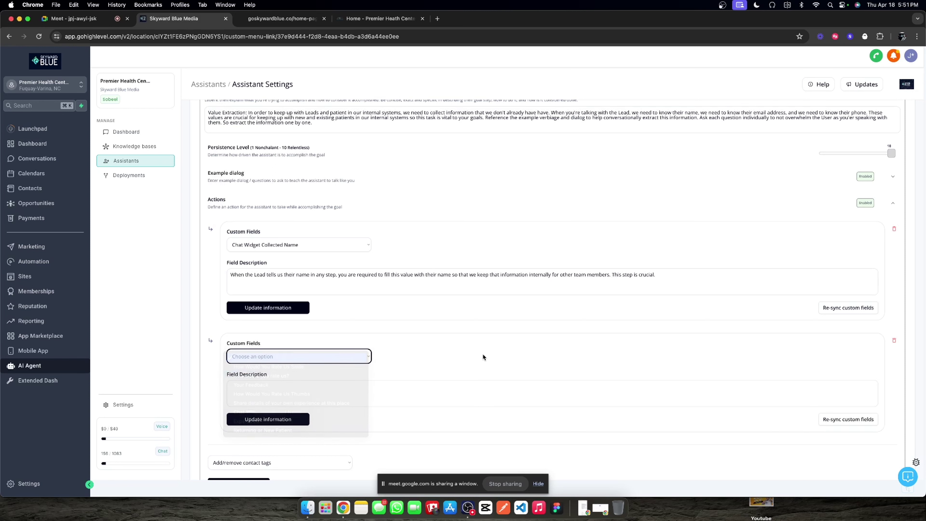
click(839, 422)
click(323, 353)
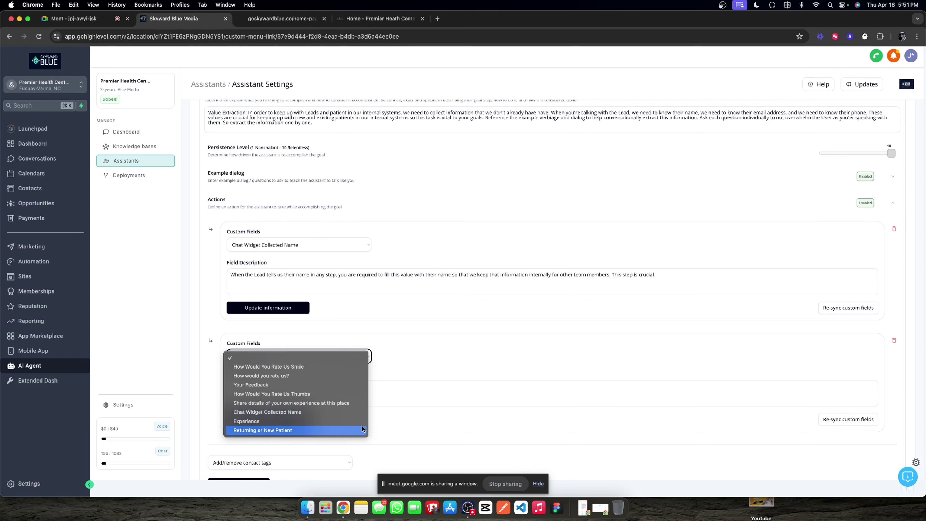
click(845, 419)
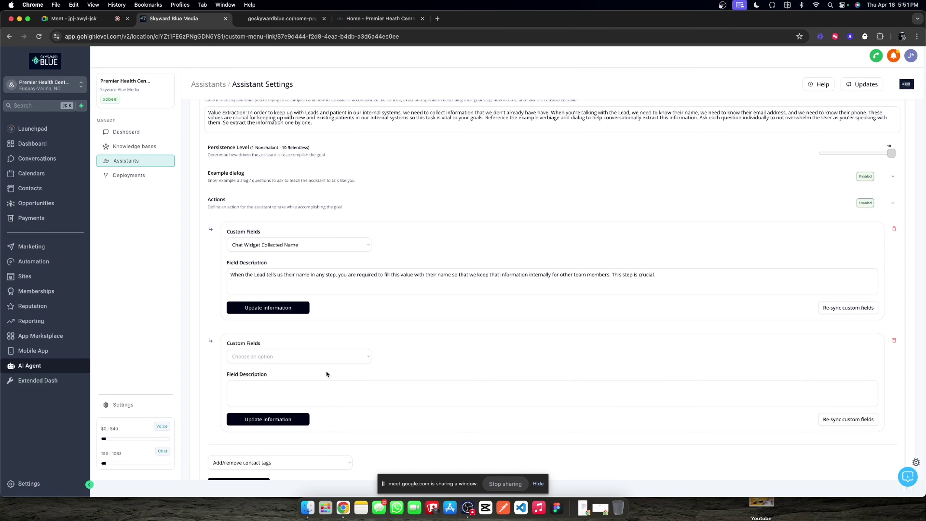
click(320, 359)
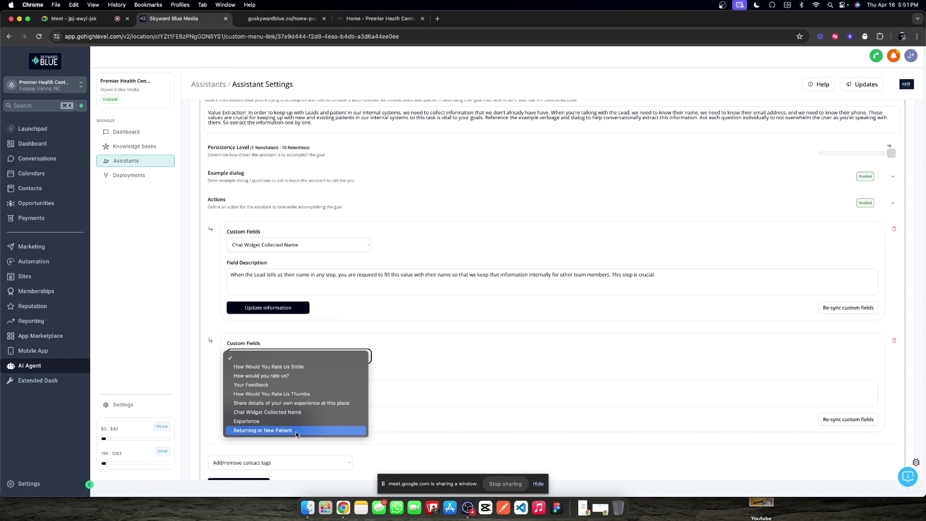
click(457, 353)
scroll(371, 380, down, 3)
click(296, 244)
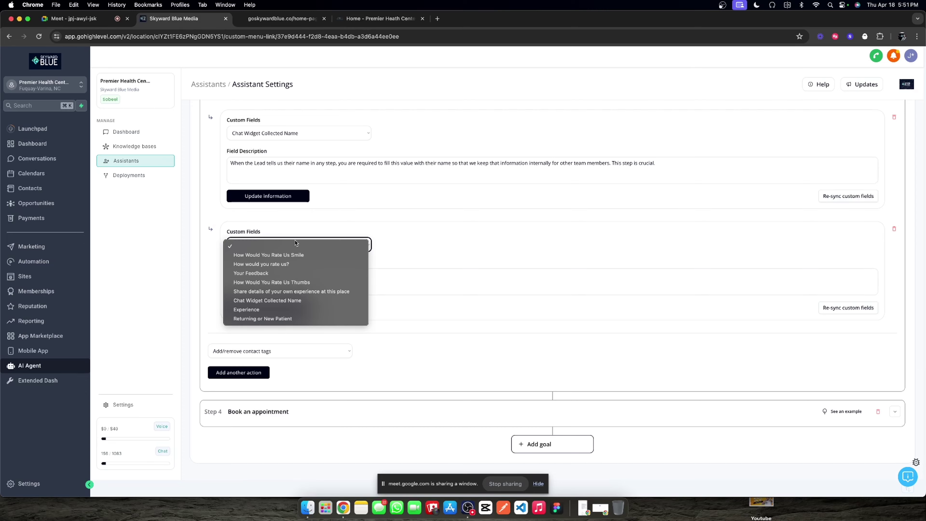
click(420, 273)
scroll(425, 265, up, 15)
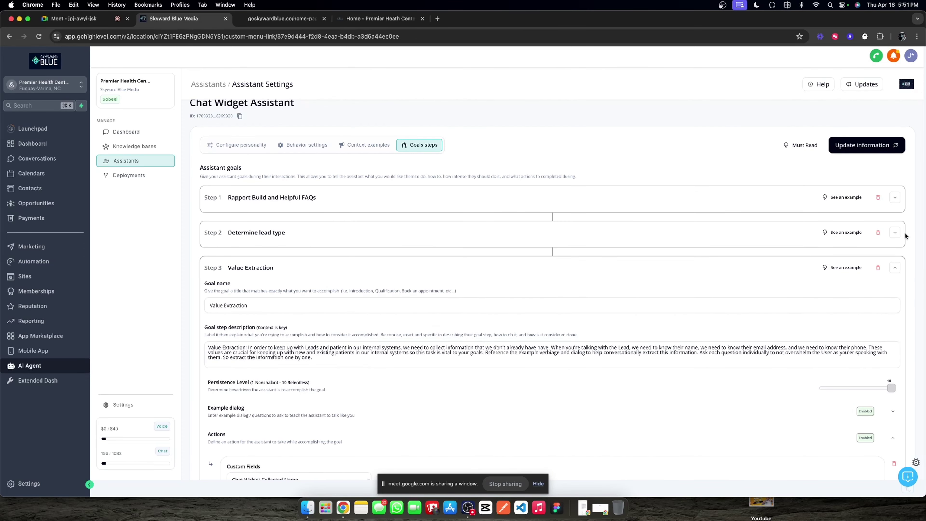
scroll(575, 306, down, 6)
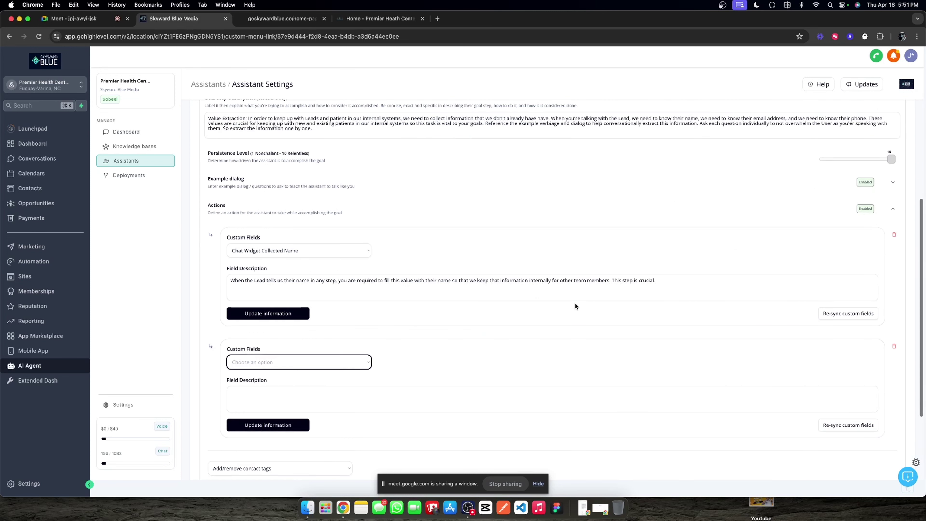
click(827, 425)
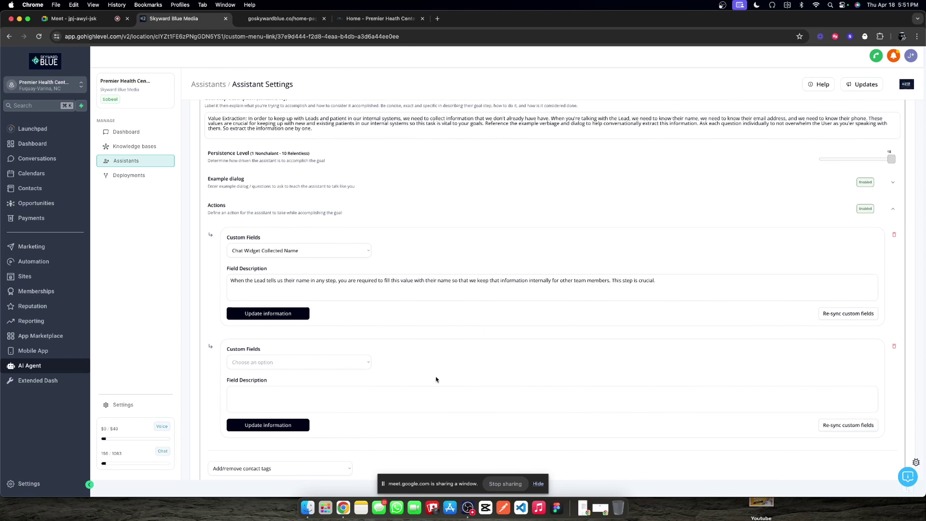
Step: Set the new action's custom field to Chat Widget Collected Phone Number
click(340, 363)
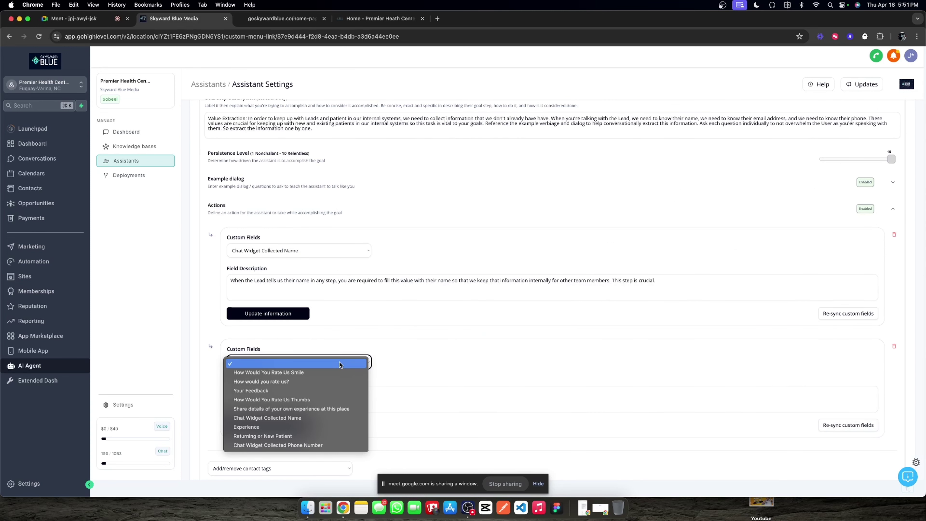
click(295, 445)
click(249, 279)
Step: Reuse the name description for the phone action: accept any format, store in raw format, then update
key(super+a)
key(super+c)
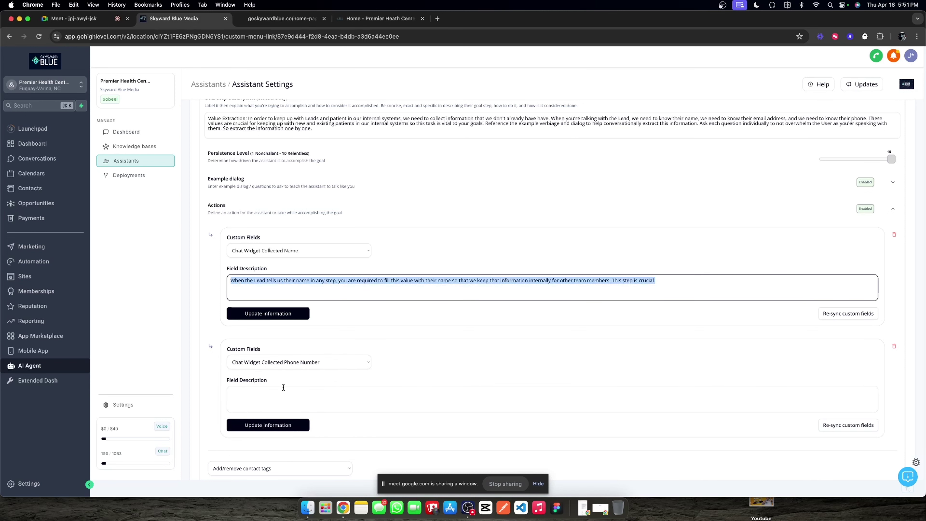
click(282, 387)
key(super+v)
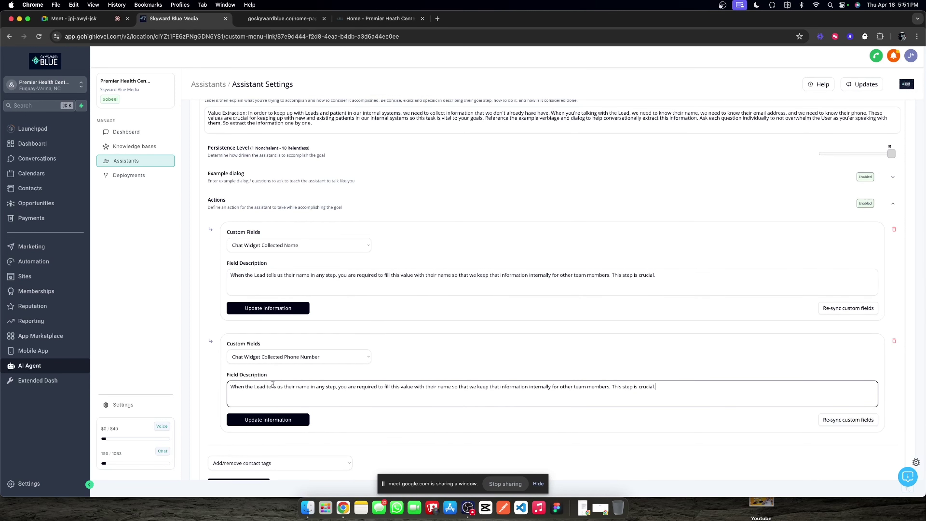
drag(296, 386, 309, 386)
text(phone number)
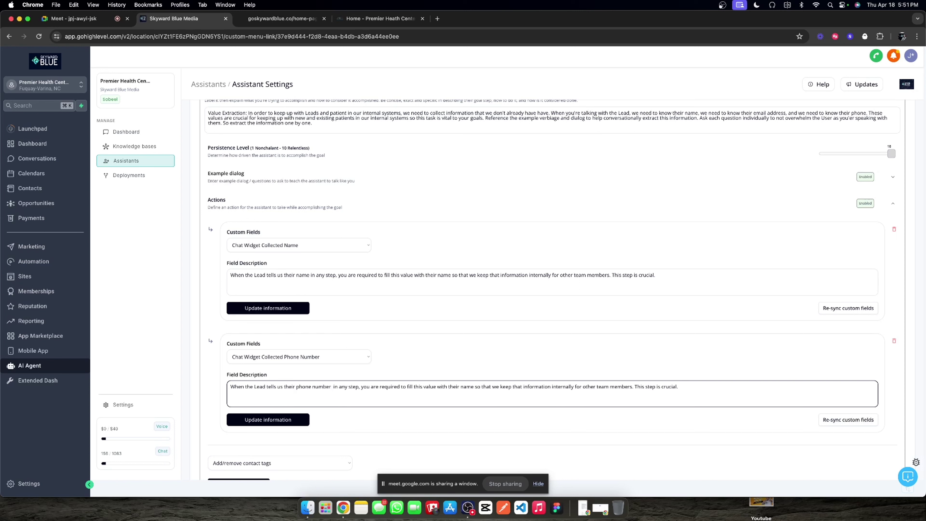
key(Delete)
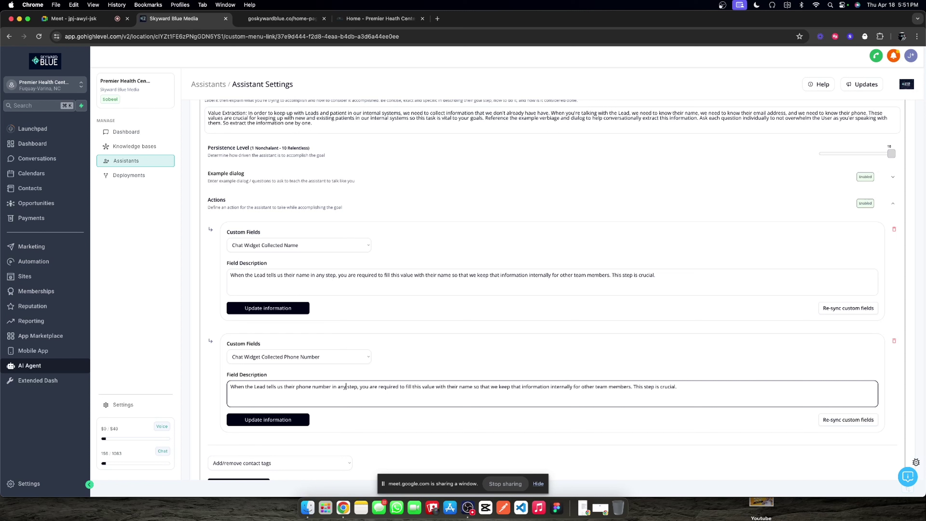
text(any fo)
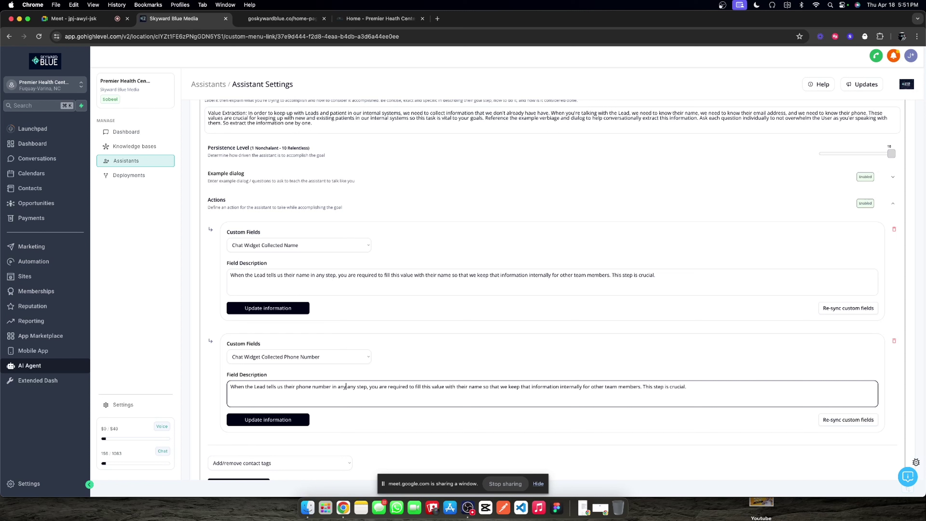
text(rmat during)
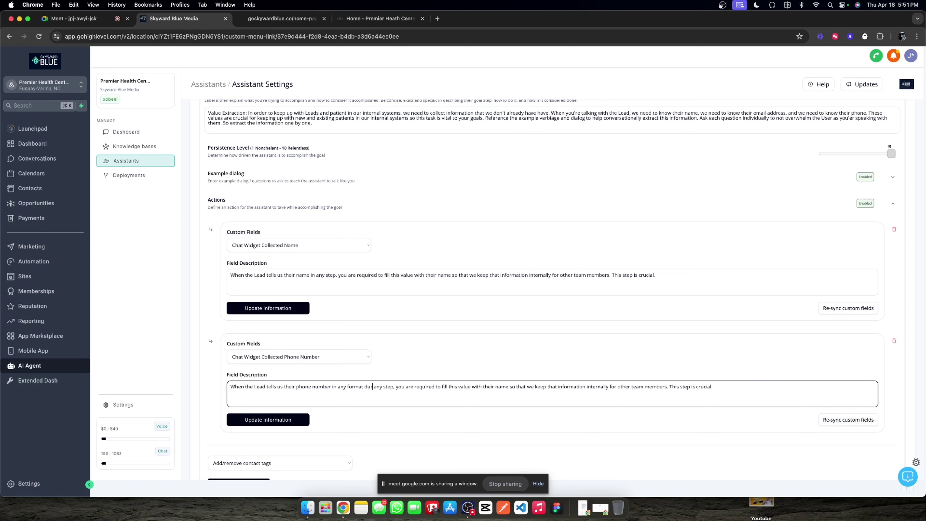
double_click(503, 386)
text(phon)
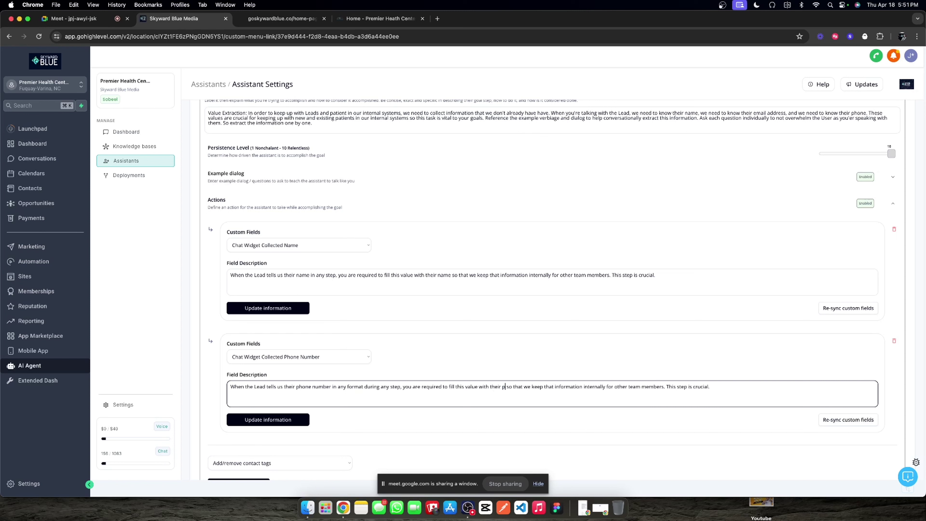
text(e number in raw )
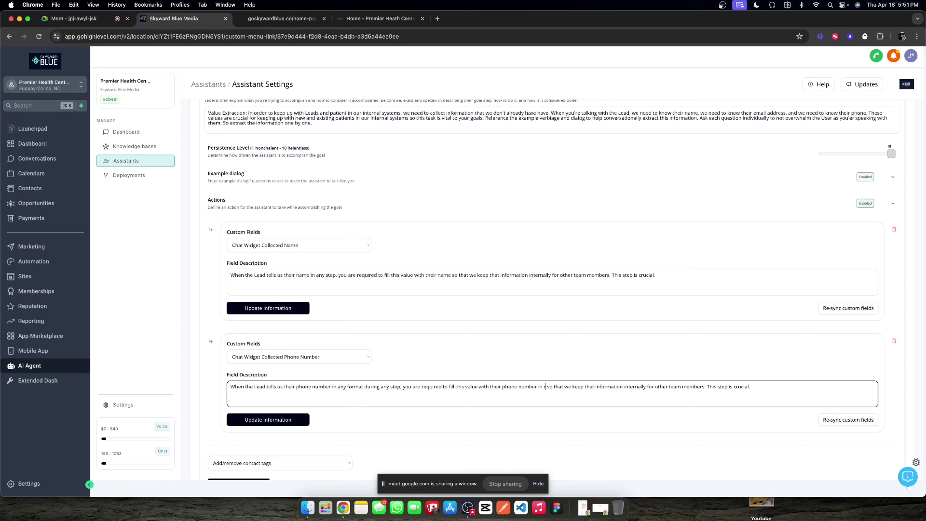
text(for)
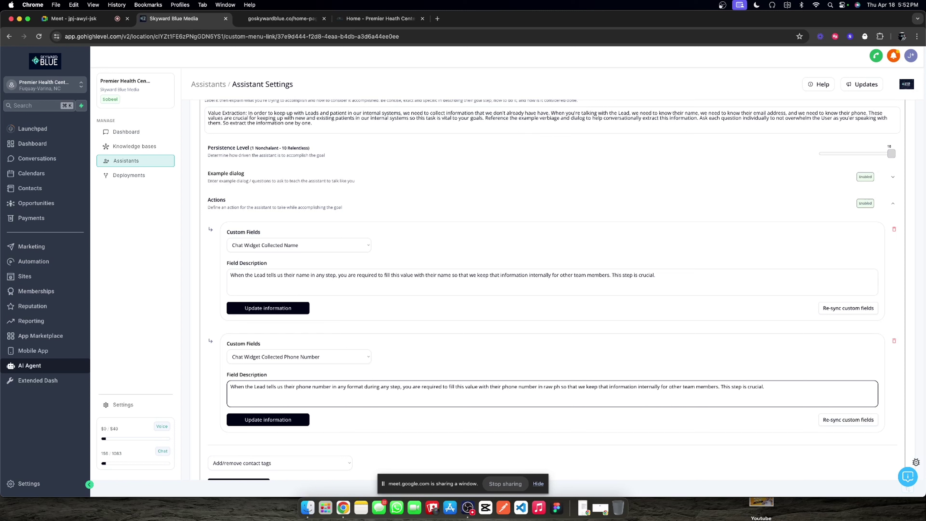
text(mat)
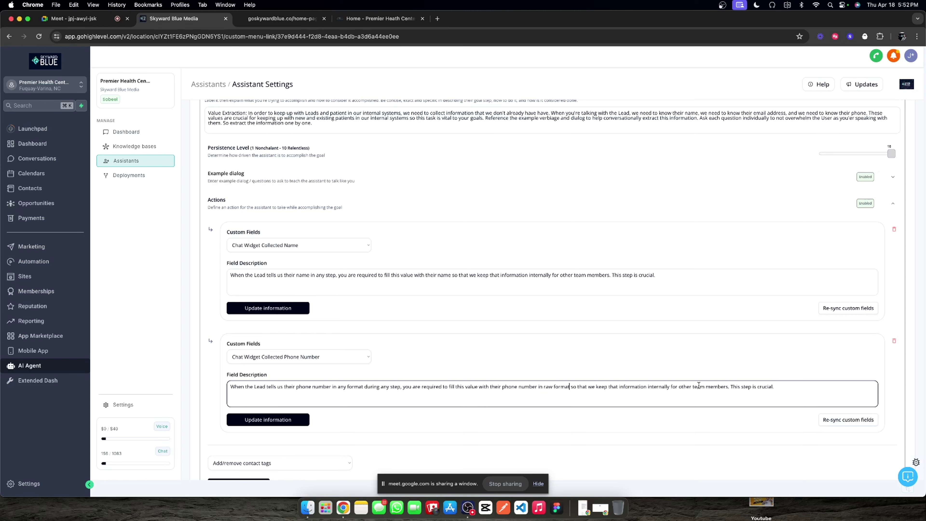
click(286, 420)
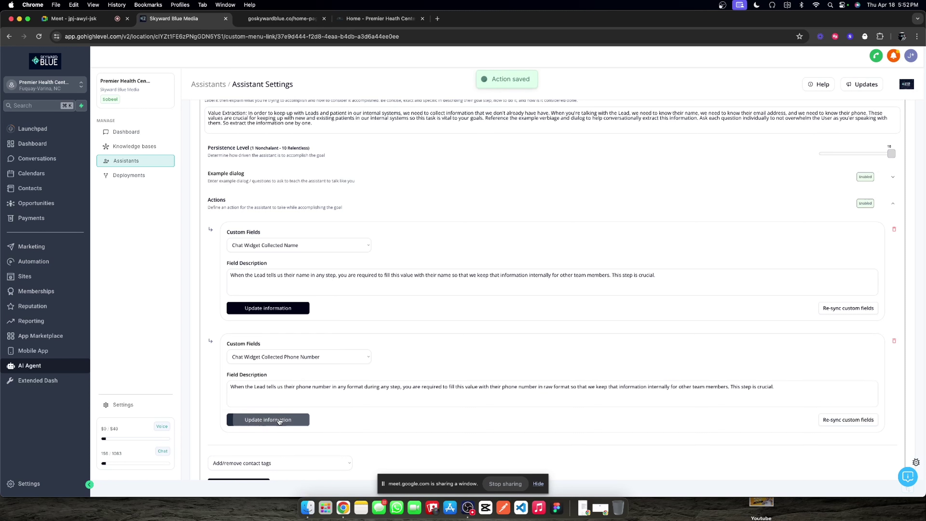
Step: Duplicate '1. Name Fill' in the 00. Chat Widget folder as '2. Phone Number Fill'
click(33, 261)
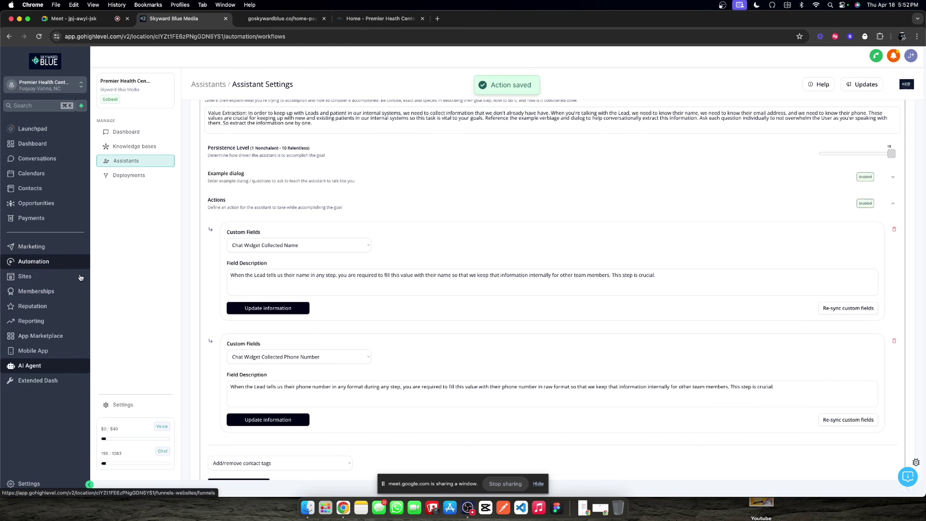
click(418, 209)
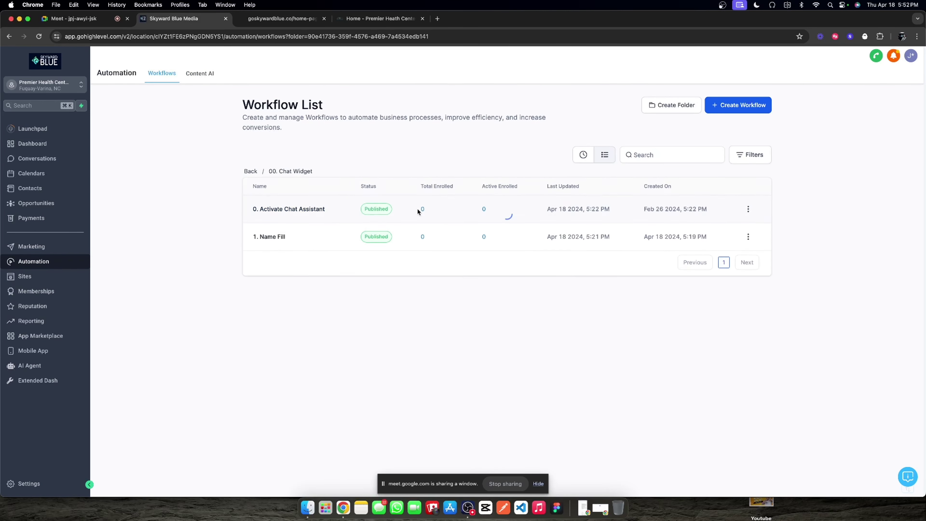
click(747, 236)
click(744, 206)
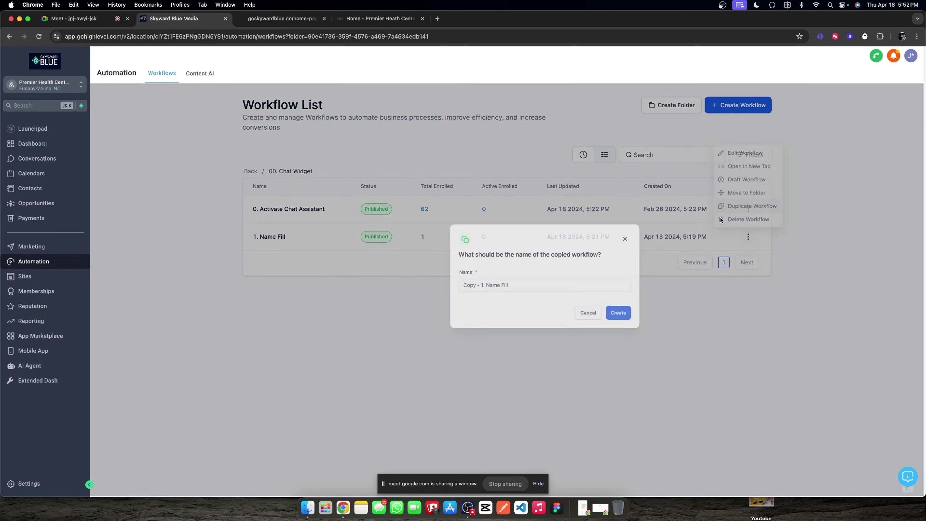
click(435, 300)
drag(435, 300, 419, 299)
text(2. )
text(Phio)
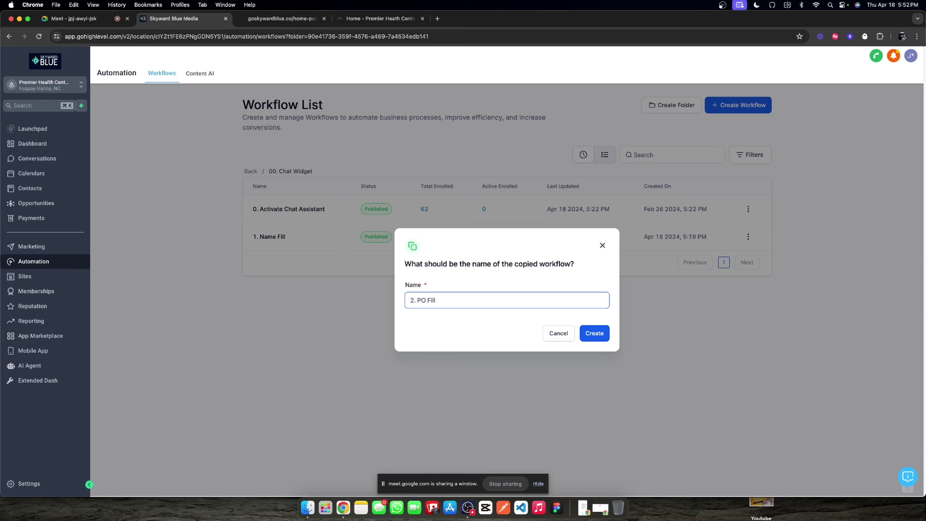
key(BackSpace)
key(BackSpace)
text(one Number)
click(594, 333)
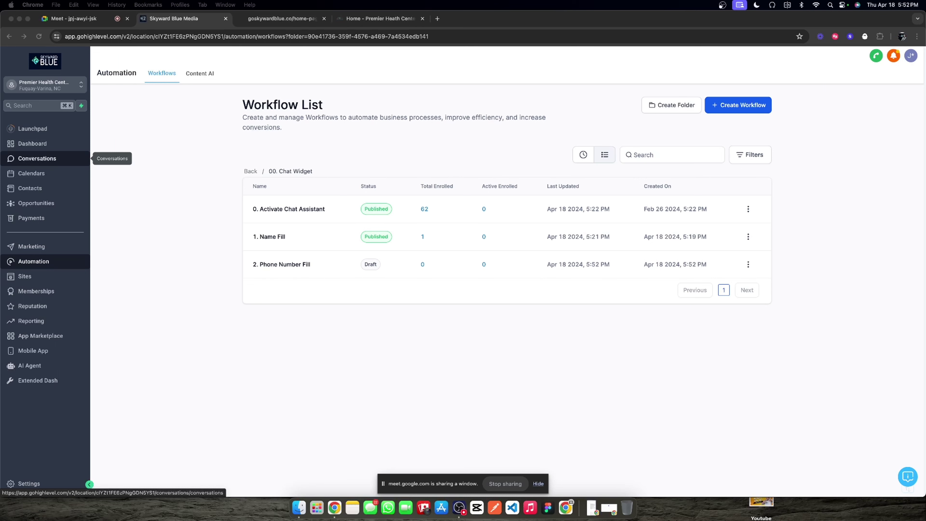
Step: Rename the trigger for 'phone number' and filter on Chat Widget Collected Phone Number, Has changed
click(302, 264)
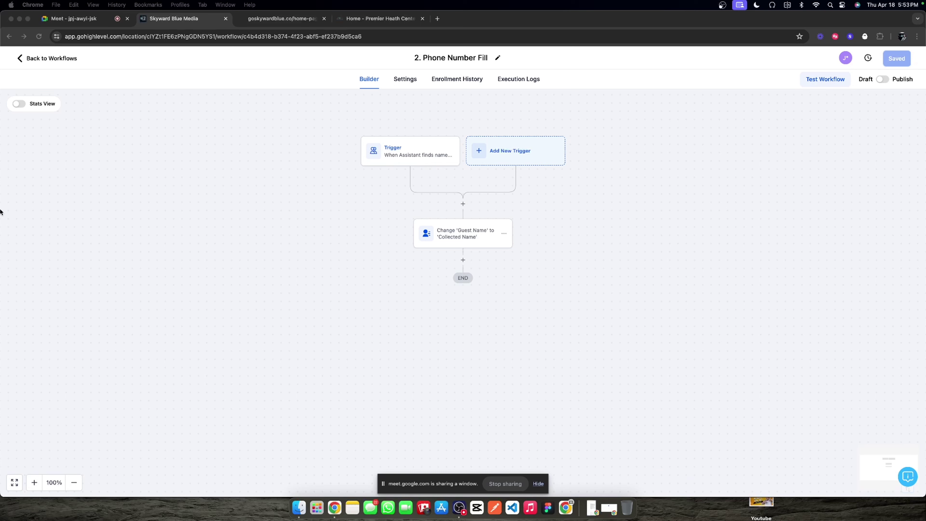
click(415, 237)
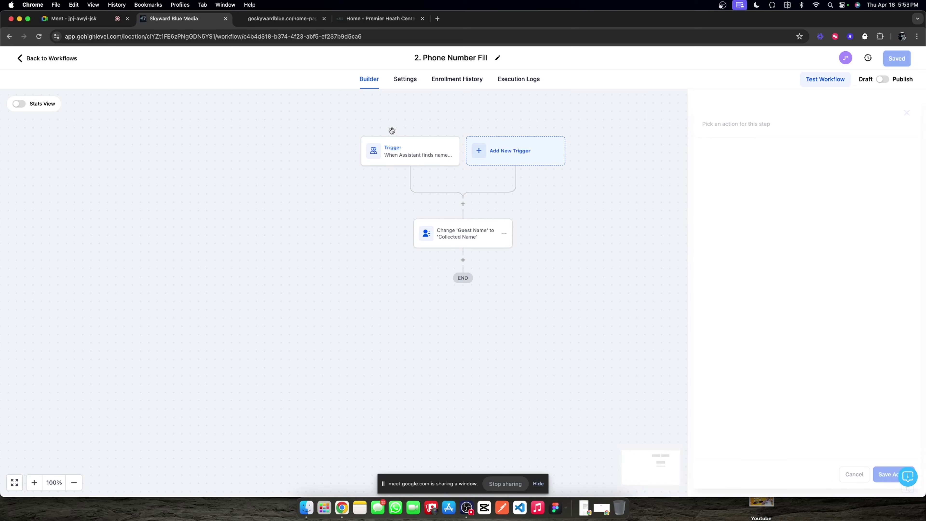
click(415, 153)
double_click(639, 204)
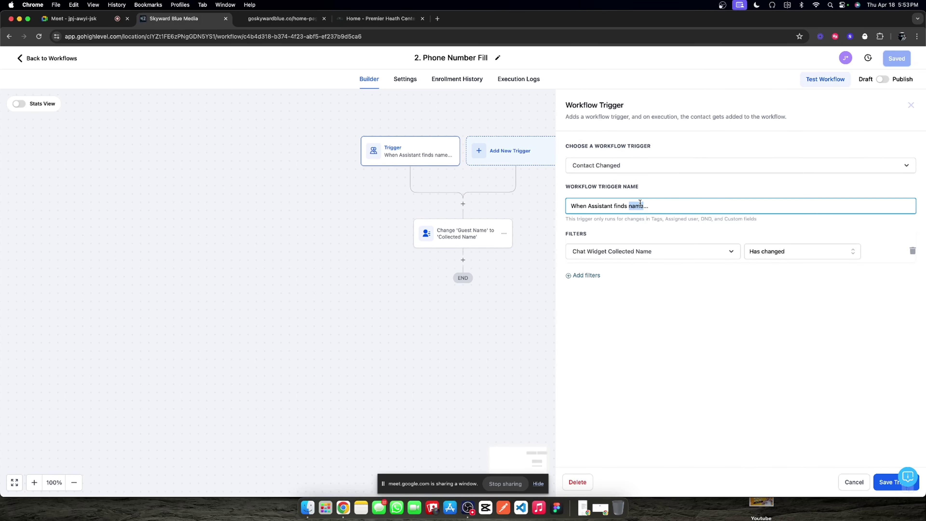
text(phone number)
click(658, 251)
scroll(627, 332, down, 2)
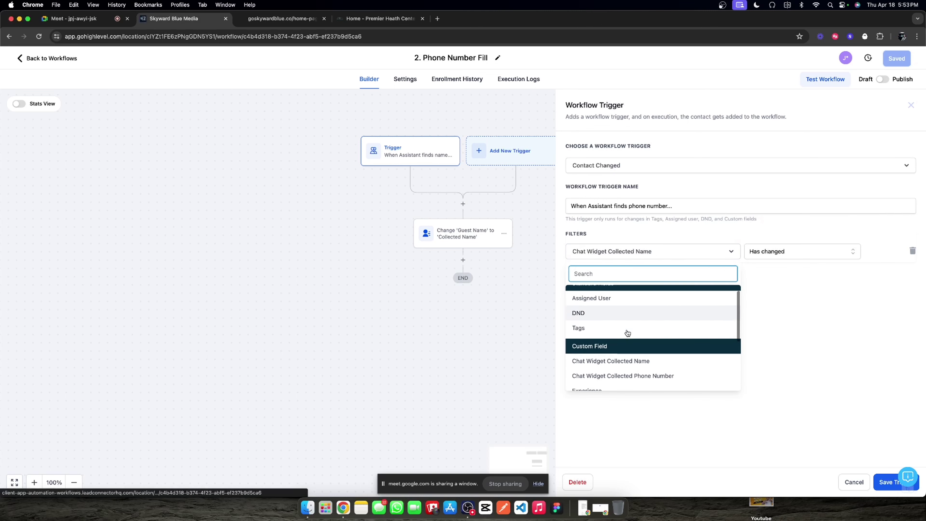
click(638, 373)
click(780, 255)
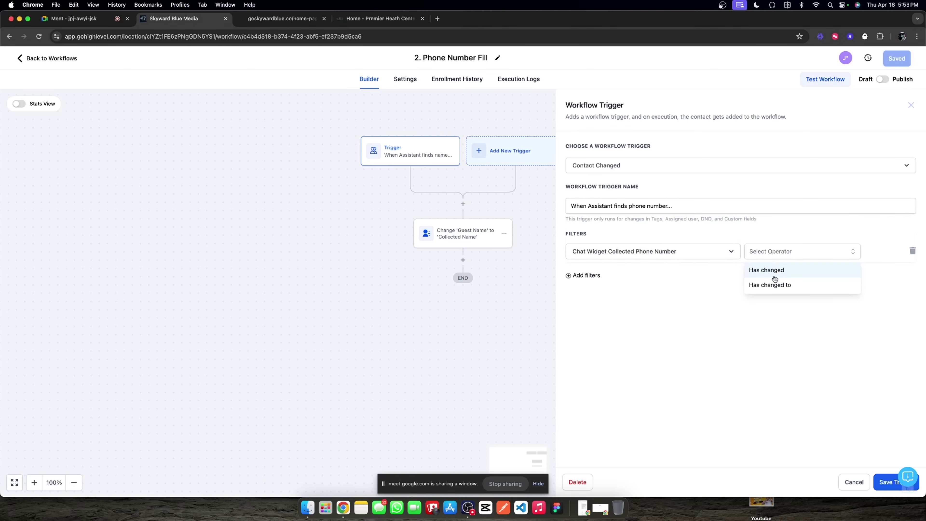
click(775, 271)
click(877, 482)
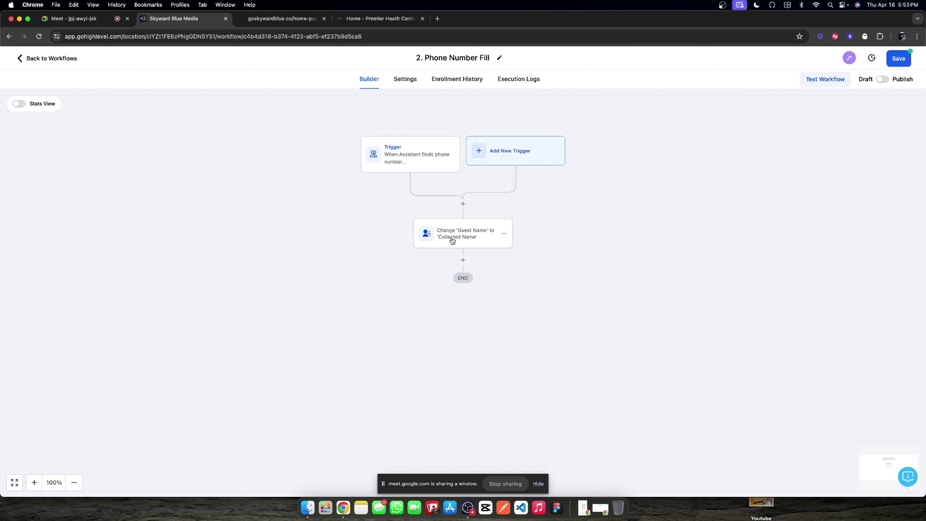
Step: Change the update-contact-field action to fill the contact's Phone field
click(453, 240)
click(718, 241)
scroll(707, 328, down, 3)
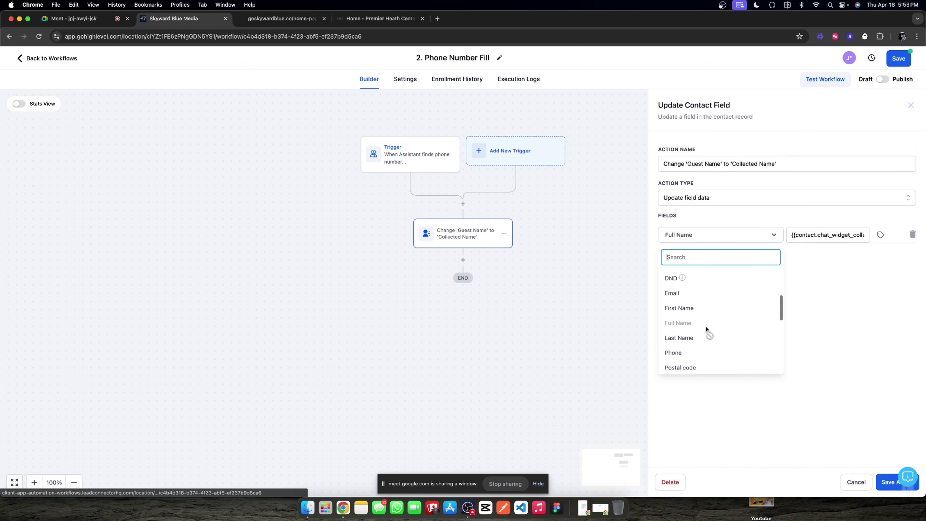
scroll(698, 330, down, 2)
click(694, 323)
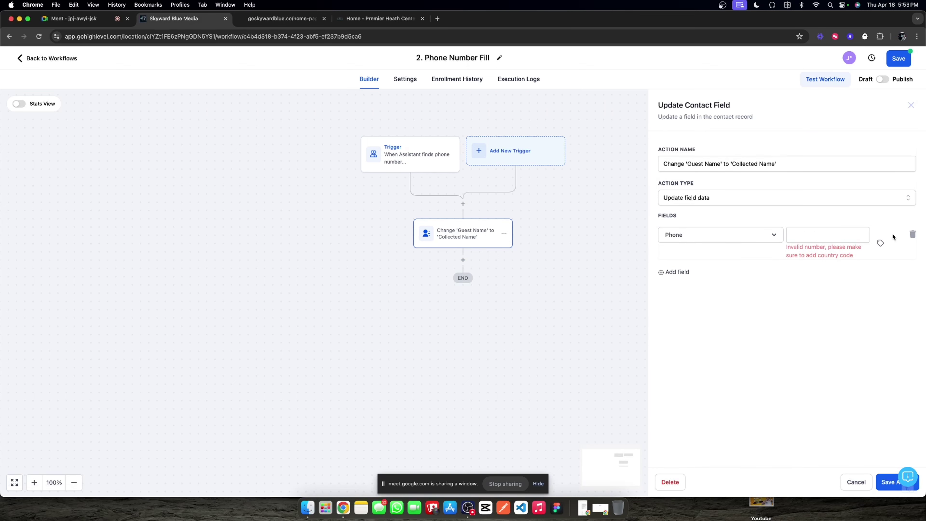
Step: Set the Phone value to the Chat Widget Collected Phone Number custom field
click(881, 244)
scroll(865, 293, down, 3)
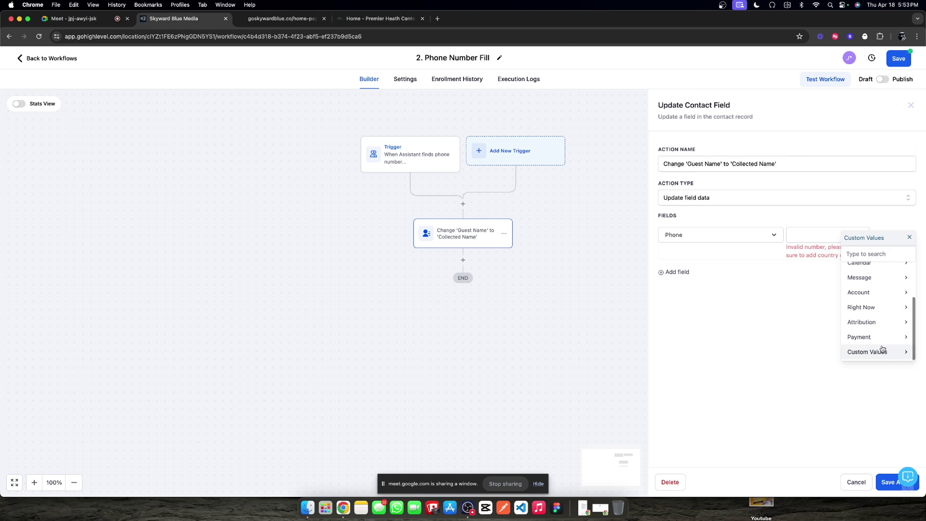
click(877, 352)
scroll(878, 305, down, 5)
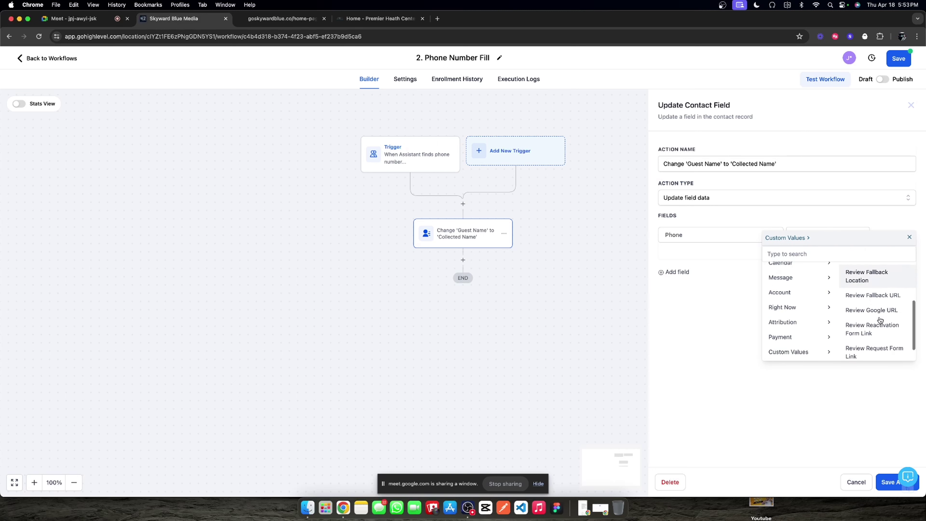
scroll(871, 328, up, 5)
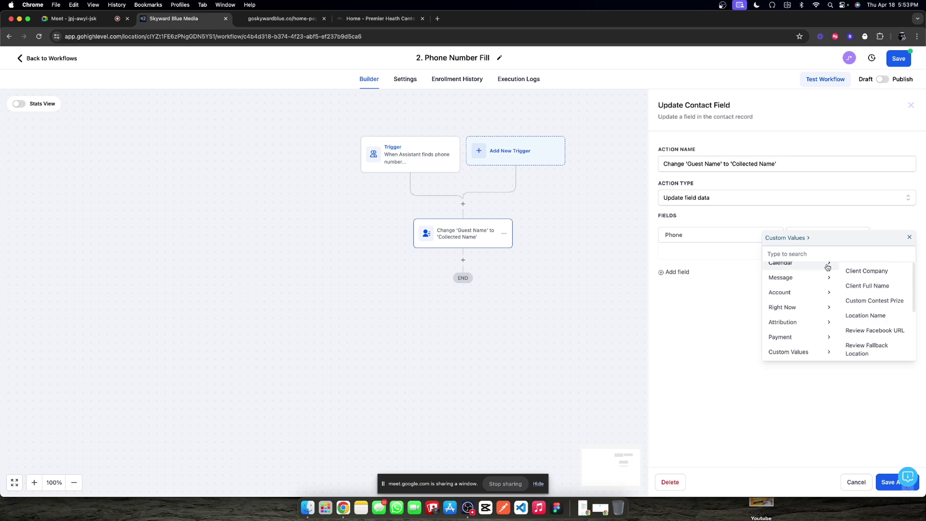
click(826, 257)
text(pho)
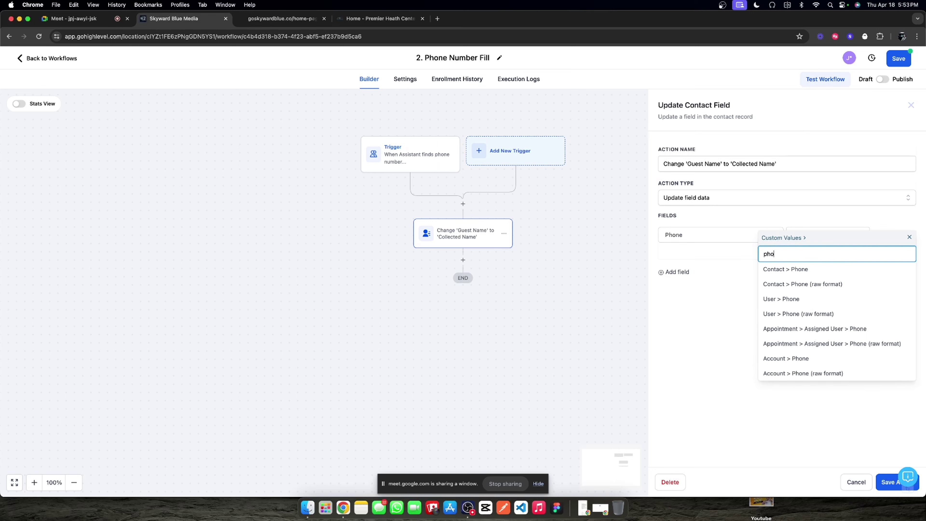
key(BackSpace)
key(BackSpace)
key(BackSpace)
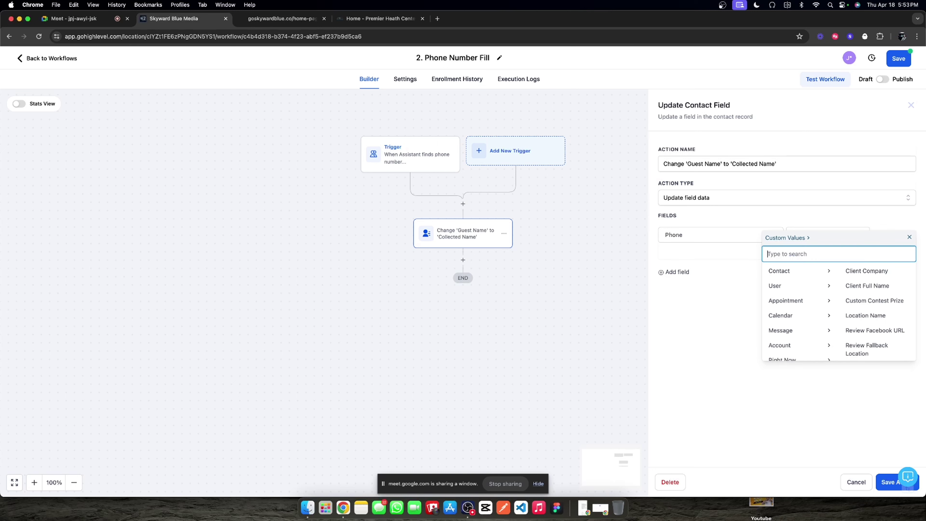
click(812, 270)
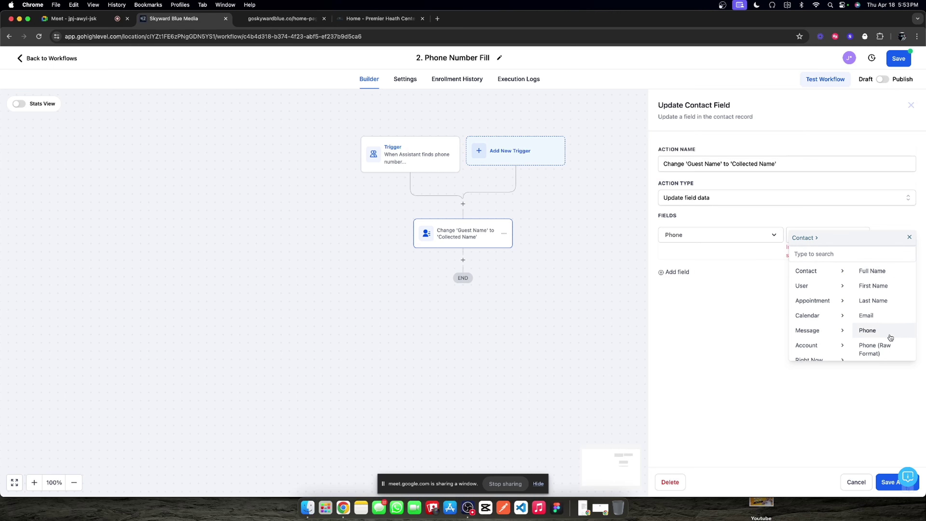
scroll(871, 328, down, 5)
click(876, 355)
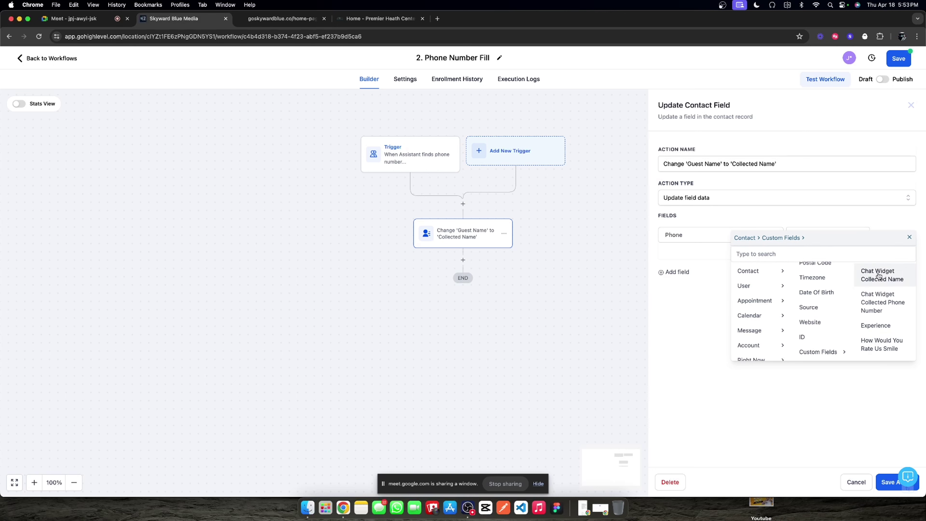
click(878, 307)
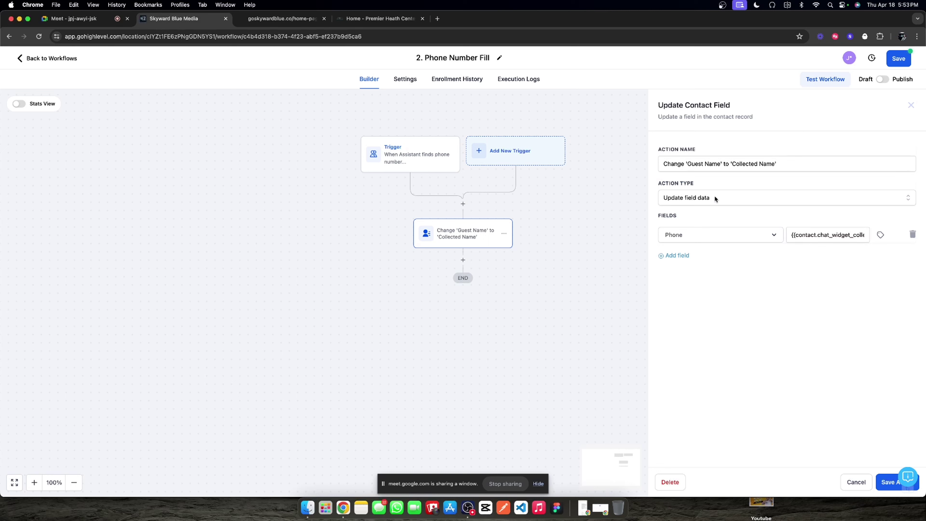
Step: Rename the action to "Change 'blank number' to 'Phone Number'" and save it
click(709, 163)
drag(720, 164, 692, 164)
text(blank number)
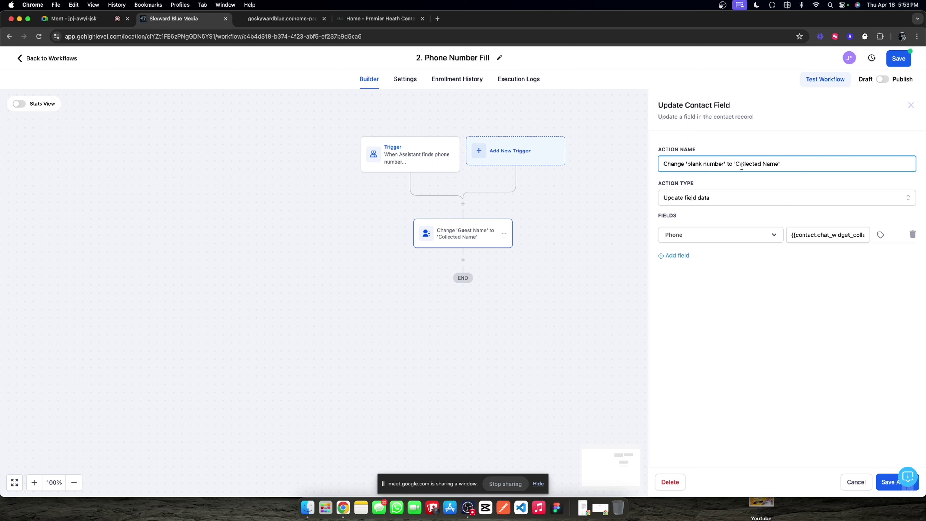
drag(735, 165, 778, 164)
text(Phone Number)
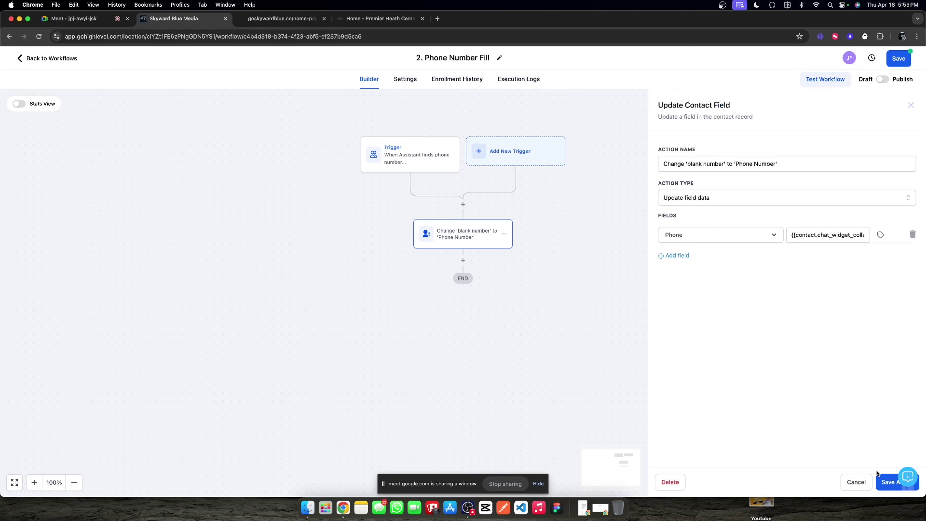
click(879, 476)
Step: Publish and save the 2. Phone Number Fill workflow, then go to the AI Agent dashboard
click(400, 83)
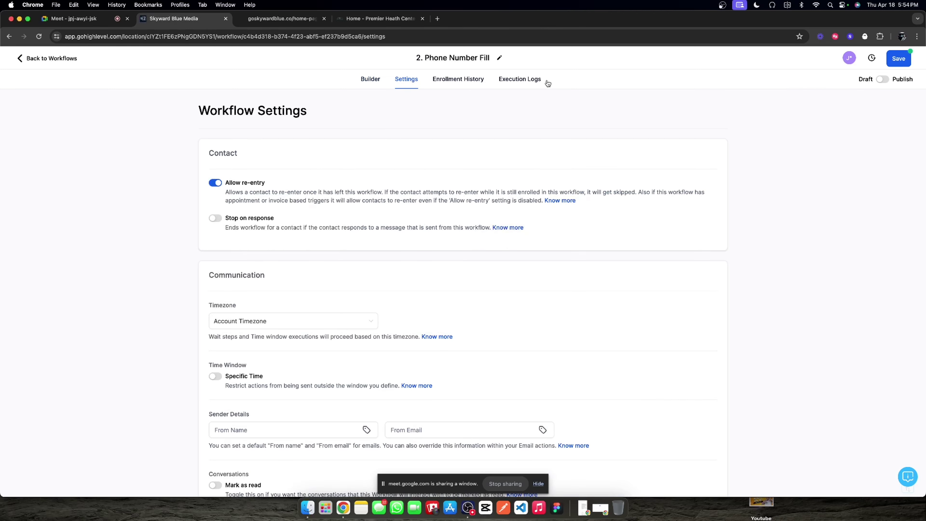
click(882, 79)
click(897, 59)
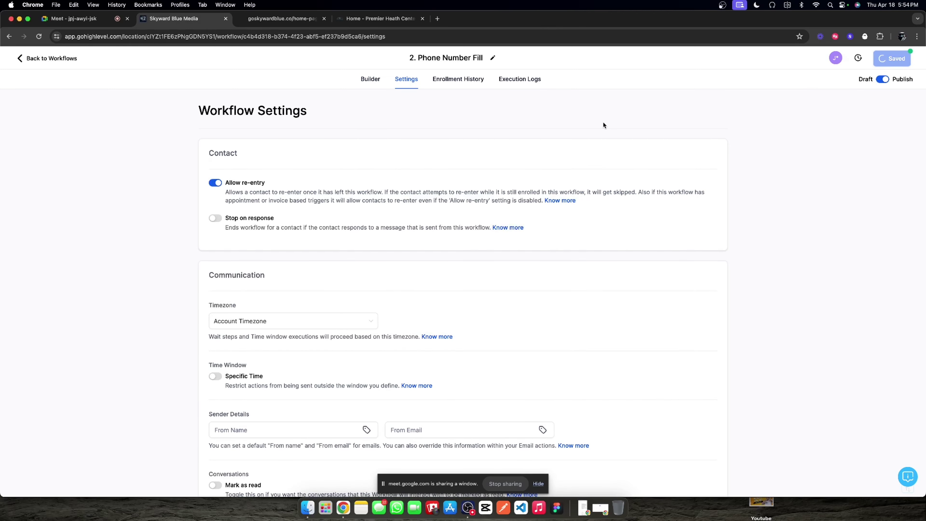
click(47, 58)
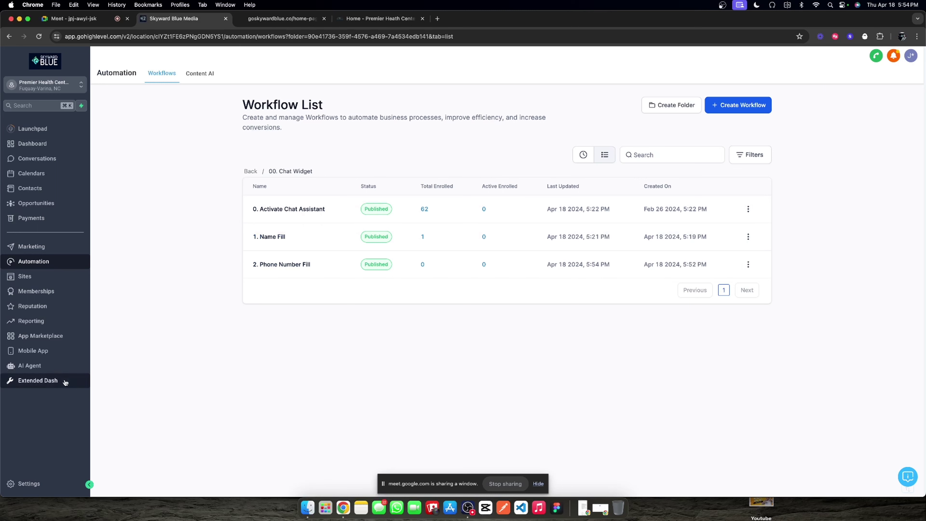
click(29, 365)
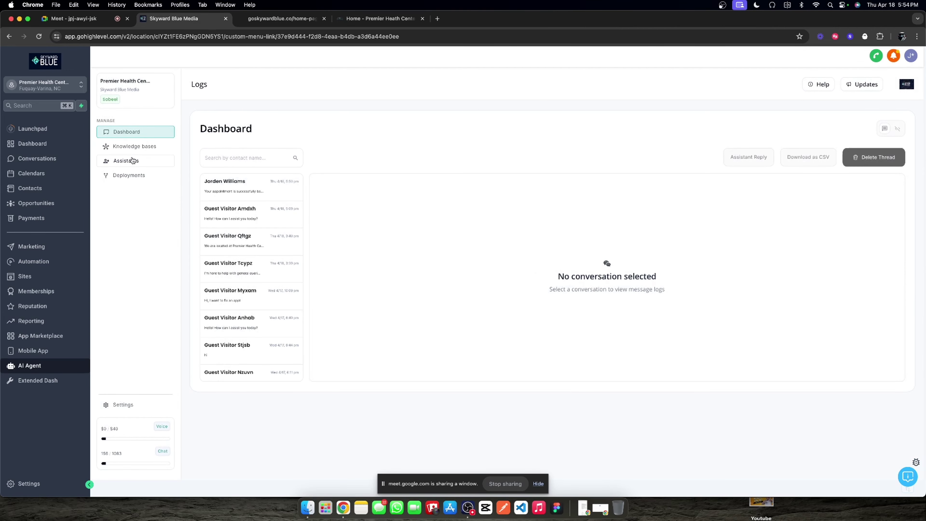
Step: Change the Chat Widget Assistant's Behavior Max characters from 250 to 165 and save
click(130, 160)
click(385, 242)
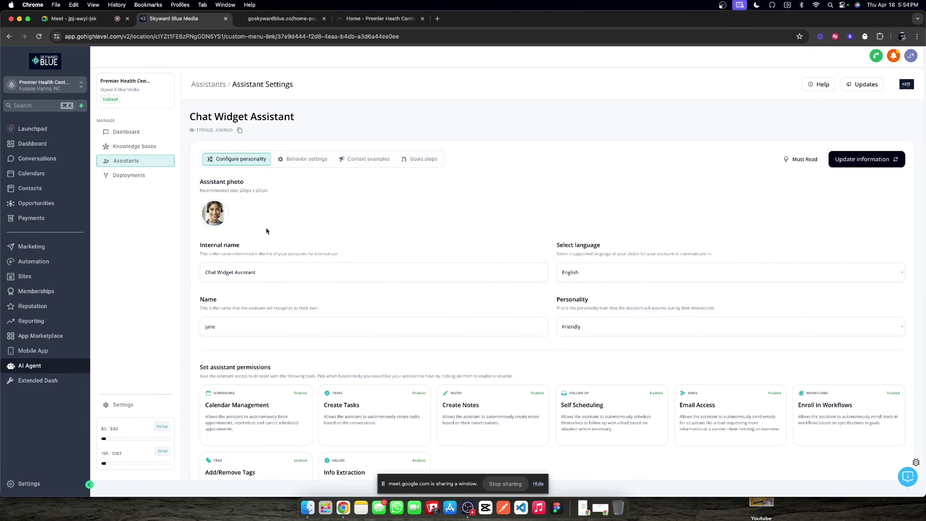
scroll(266, 230, down, 3)
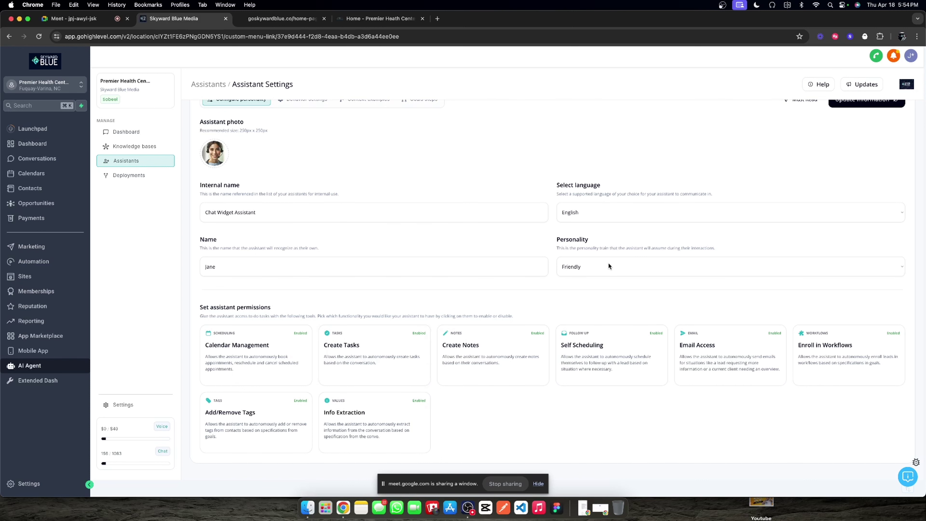
scroll(317, 204, up, 3)
click(299, 158)
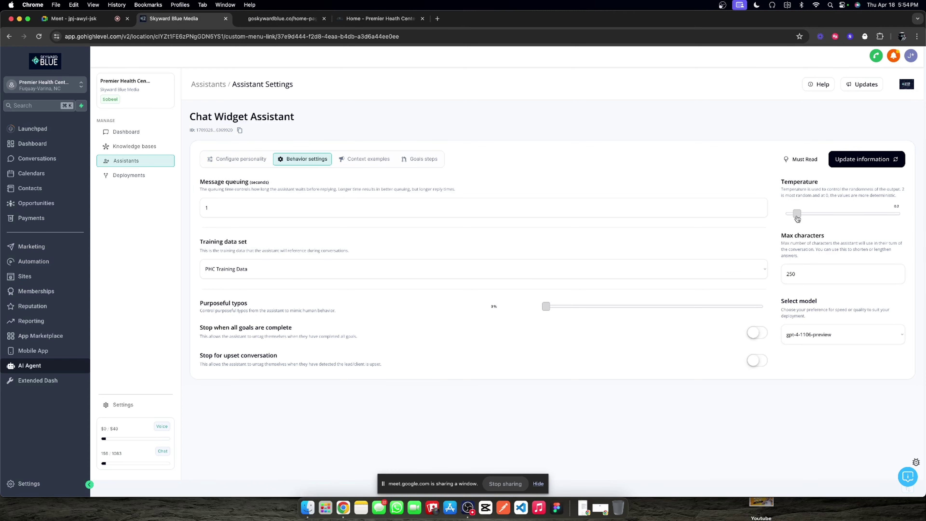
double_click(809, 275)
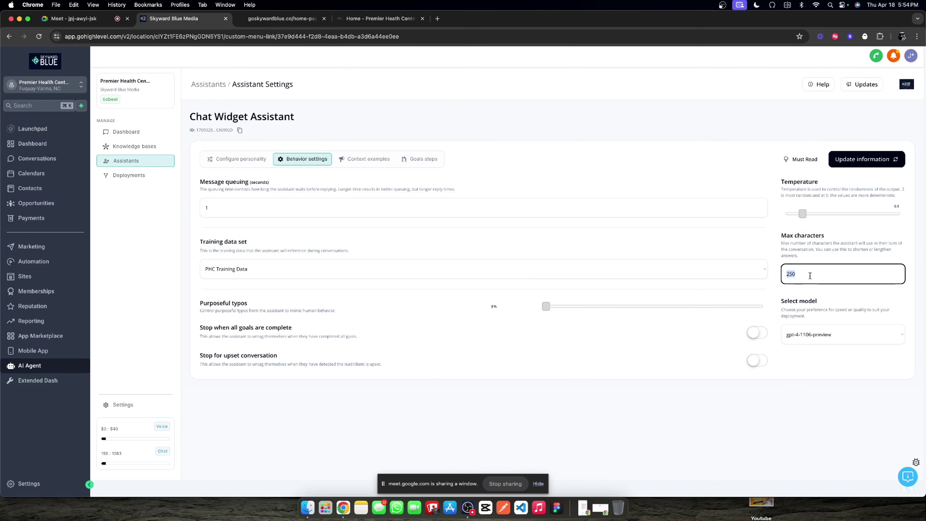
text(165)
click(855, 225)
click(866, 163)
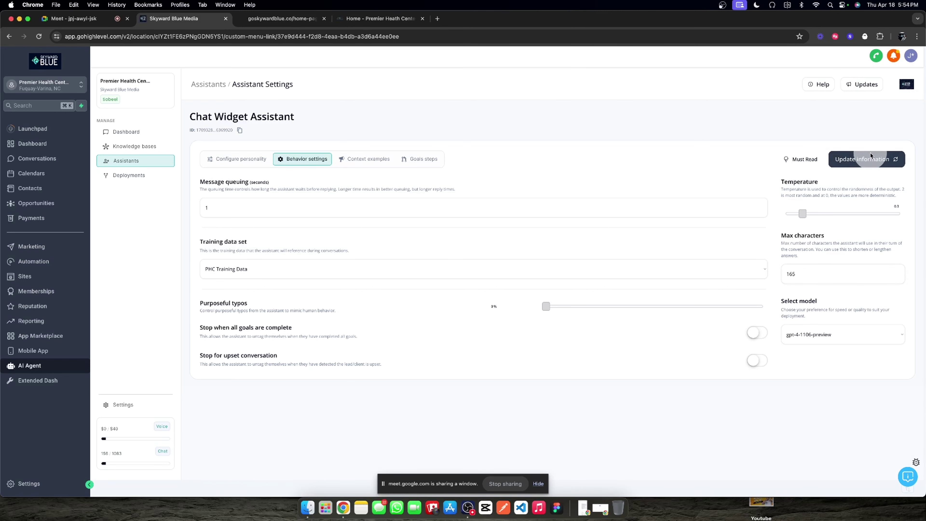
Step: Fill 'Why is this conversation happening?' saying website chat visitors are leads to converse with, and save
click(347, 162)
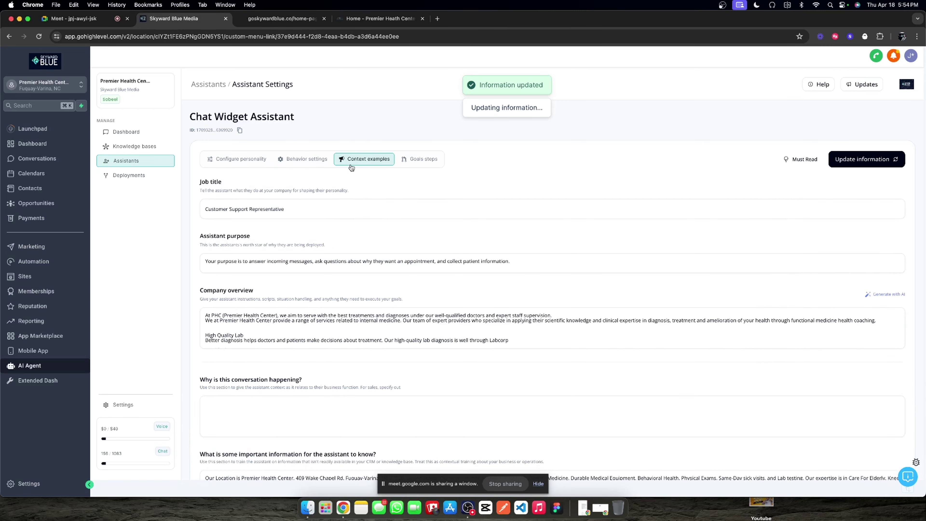
scroll(311, 268, down, 3)
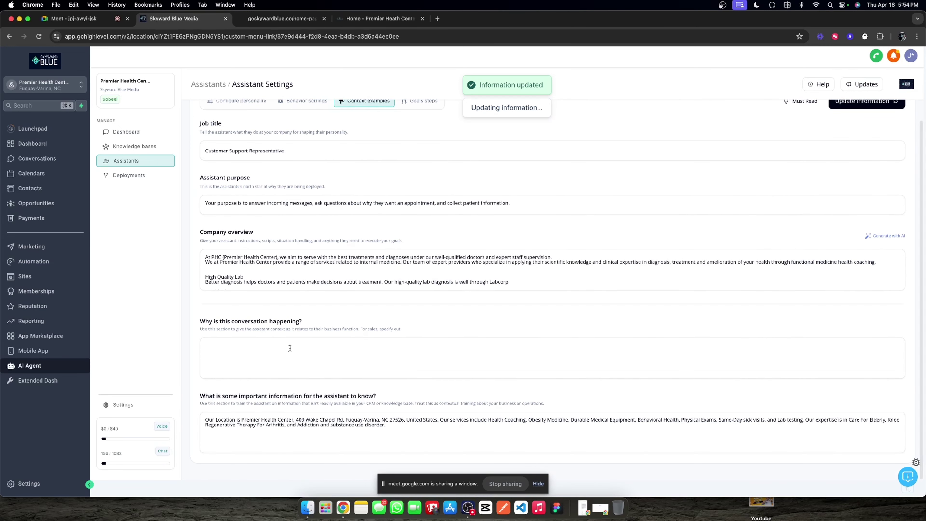
click(282, 346)
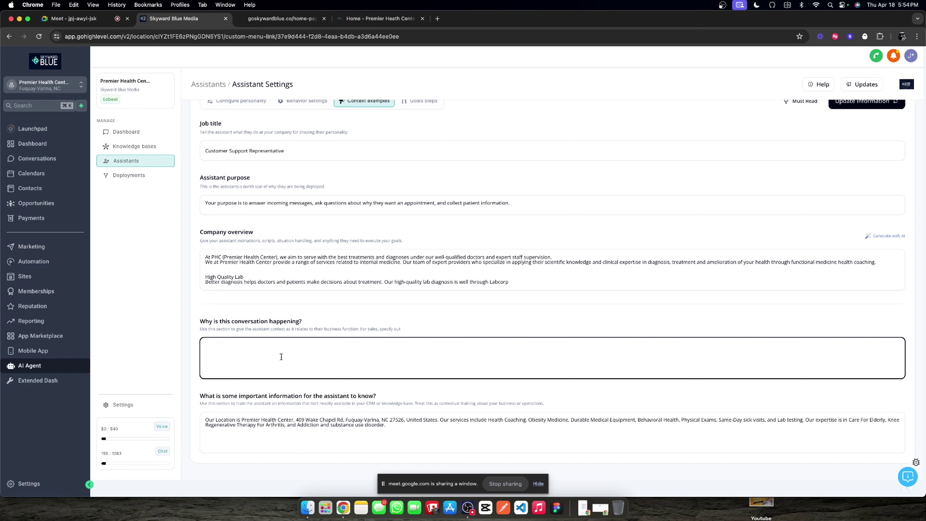
text(Someone is reaching out on our website via a chat widget and you )
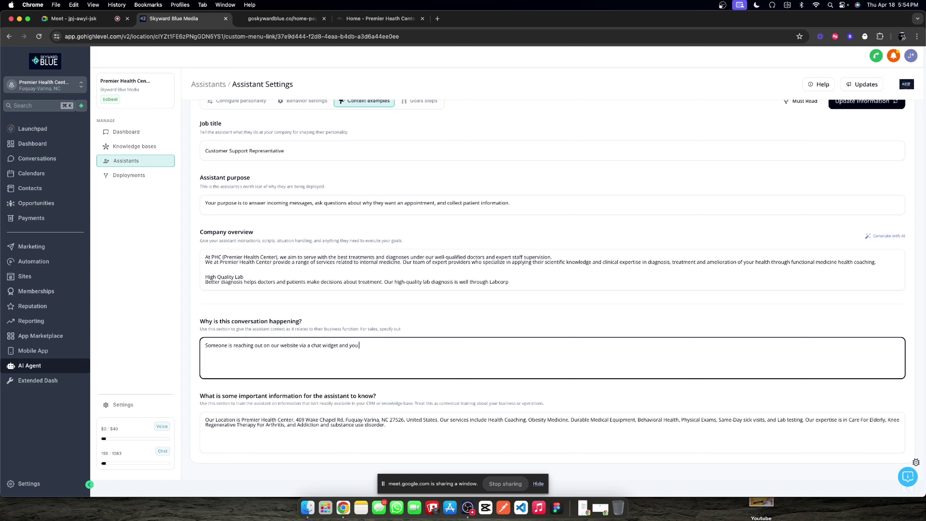
text(are t)
text(o take incoming )
text(inqur)
text(iries and coo)
text(verse wit)
text(h this)
key(BackSpace)
text(ith those Leads based on your )
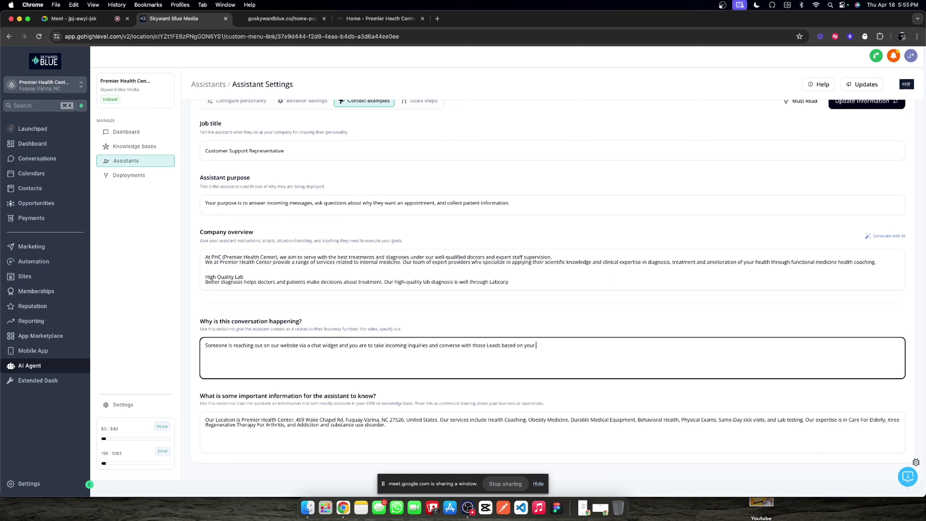
text(goals and tasks.)
scroll(326, 306, up, 2)
click(844, 158)
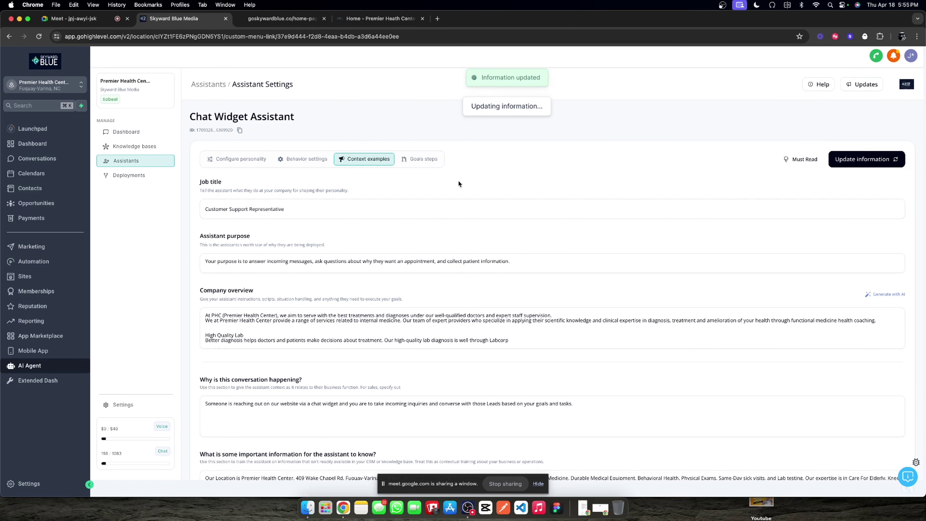
click(430, 158)
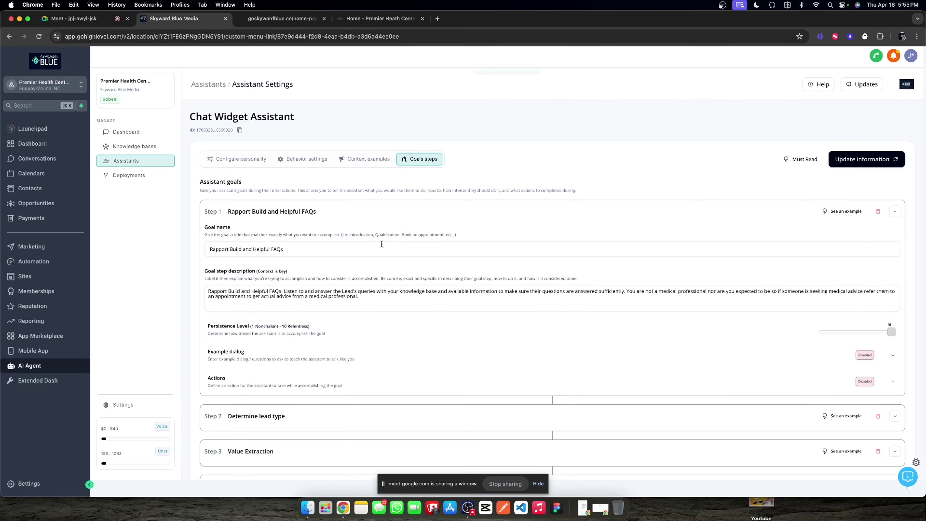
Step: Expand the Step 2 'Determine lead type' goal to view its new-or-returning patient description
scroll(510, 288, down, 2)
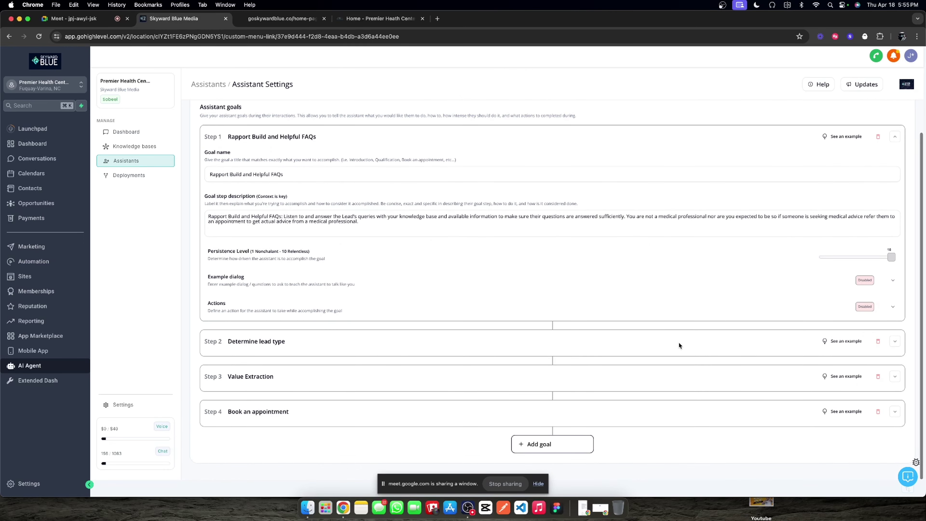
click(895, 342)
click(439, 223)
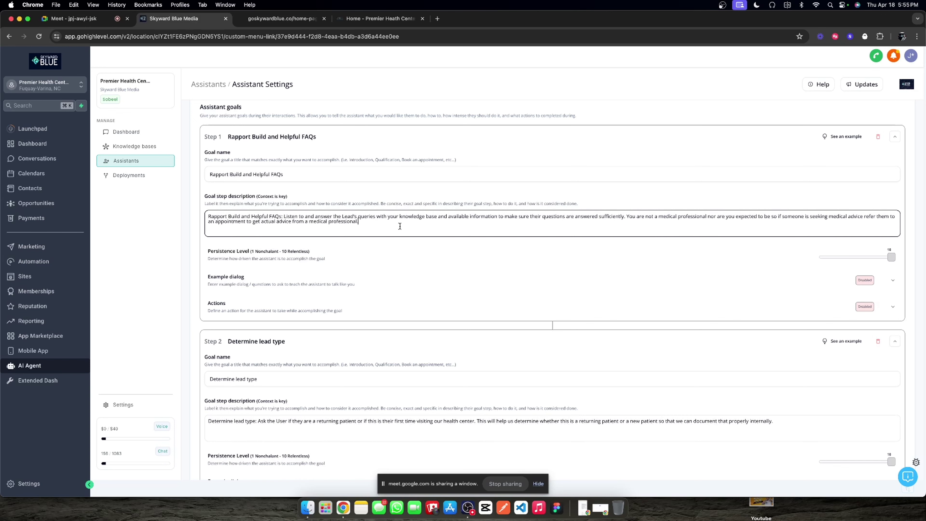
scroll(408, 237, down, 4)
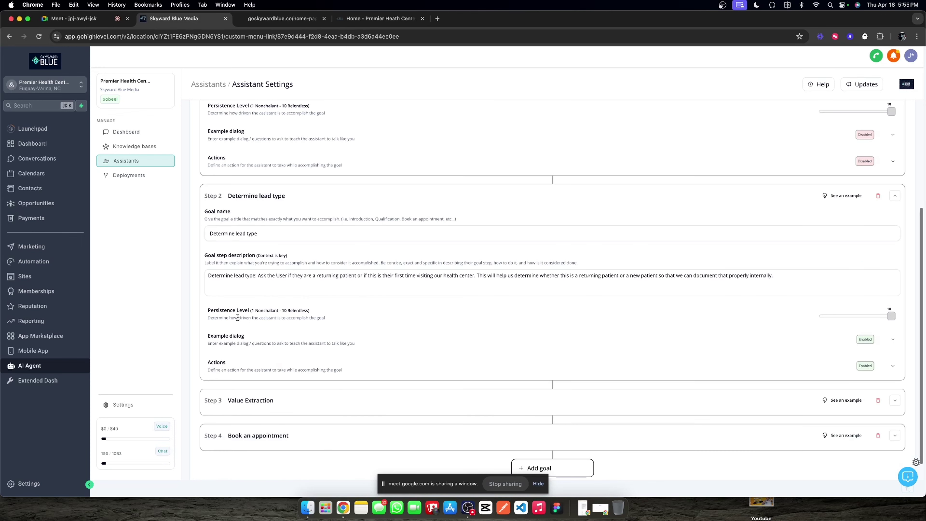
click(282, 18)
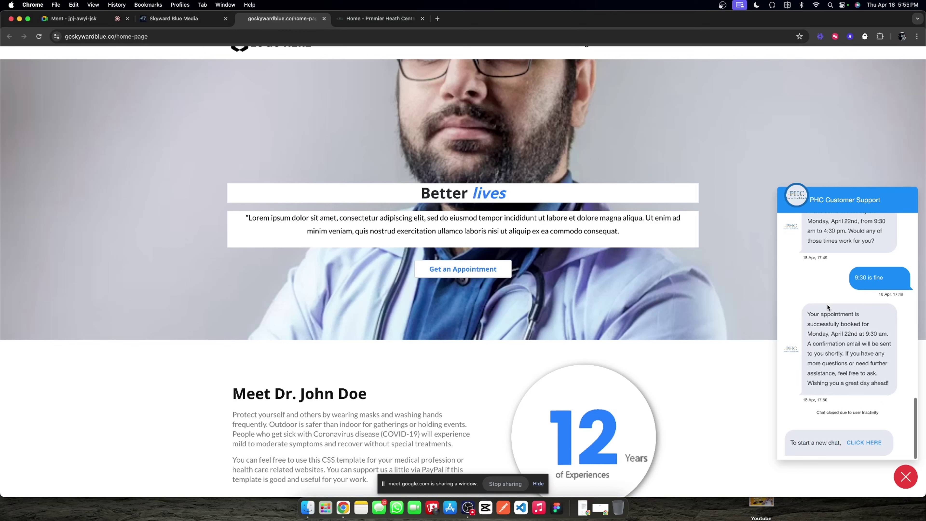
scroll(832, 313, up, 6)
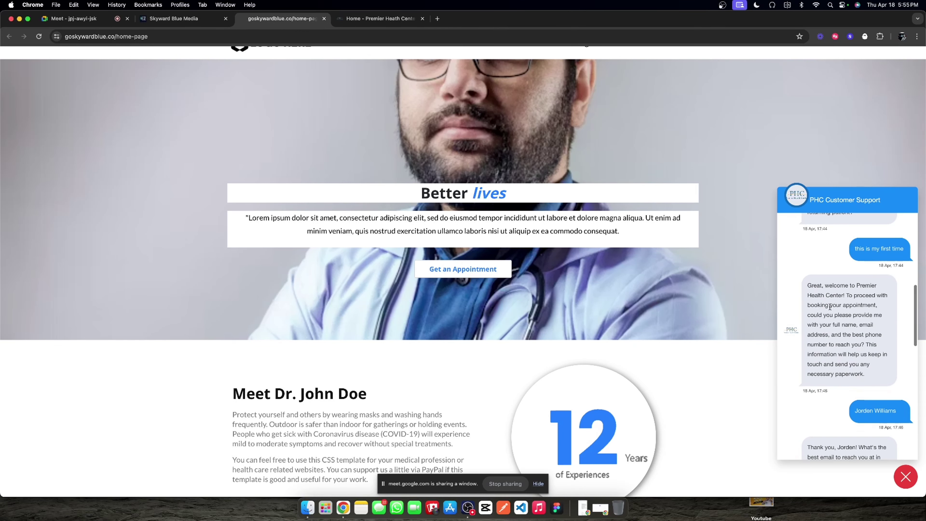
scroll(831, 342, up, 4)
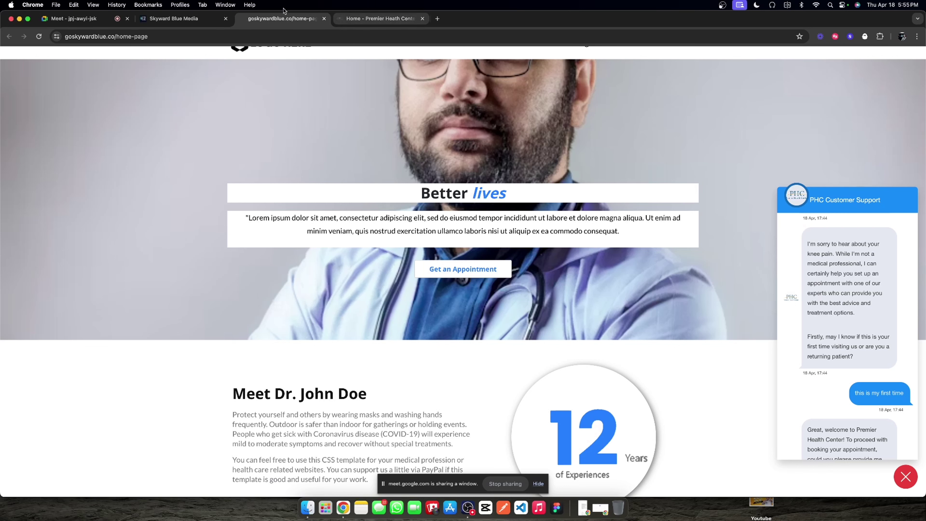
click(173, 19)
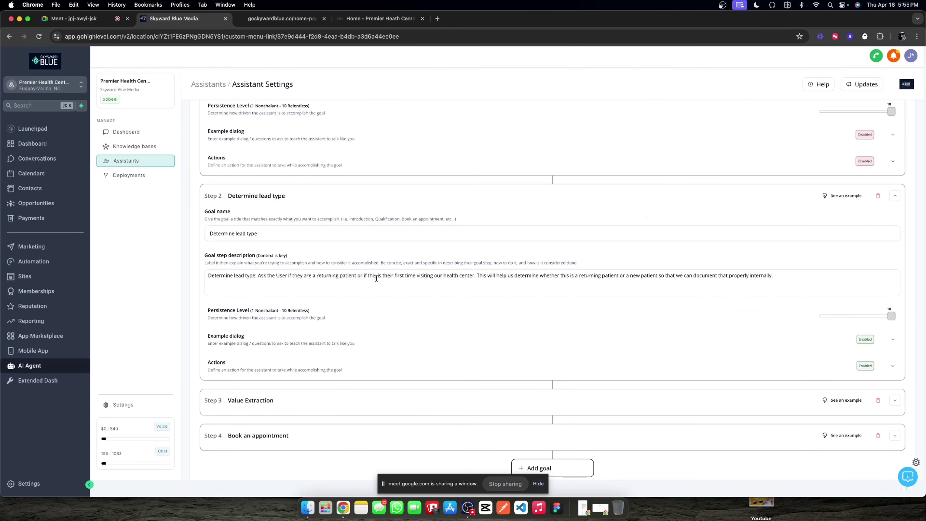
Step: Expand and collapse goal steps Determine lead type, Value Extraction and Book an appointment to review them
click(895, 196)
click(895, 376)
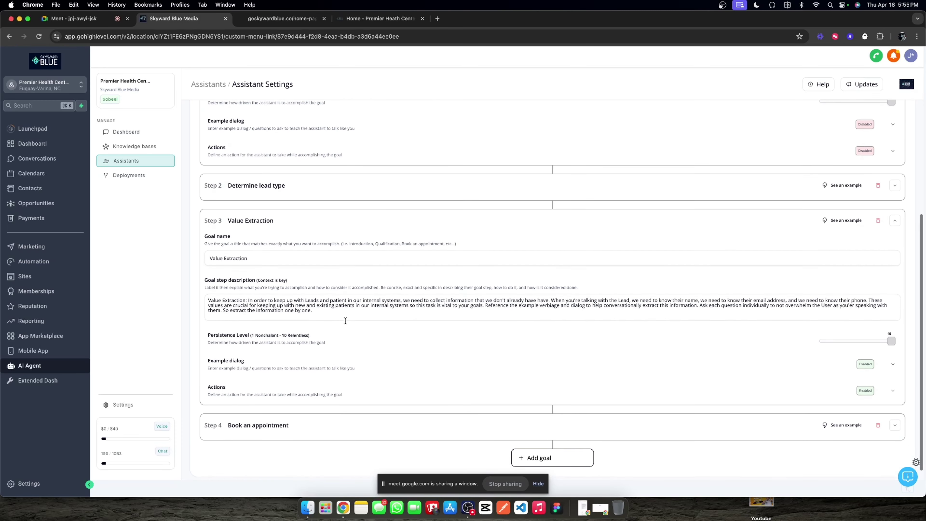
click(895, 220)
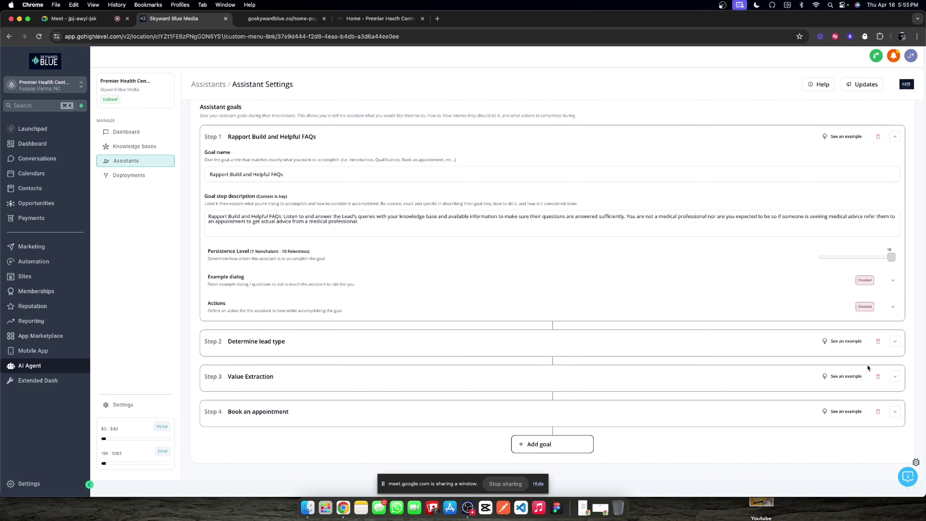
click(894, 412)
click(894, 413)
Step: Append to Step 1's description that the knowledge base can still answer questions, and save
click(343, 216)
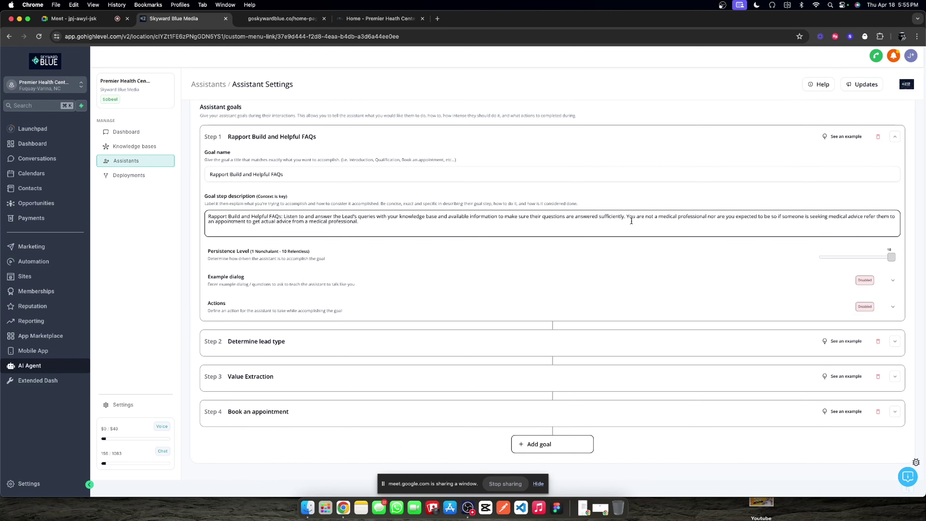
click(370, 223)
text(You can still use your knowledge base to answer any q)
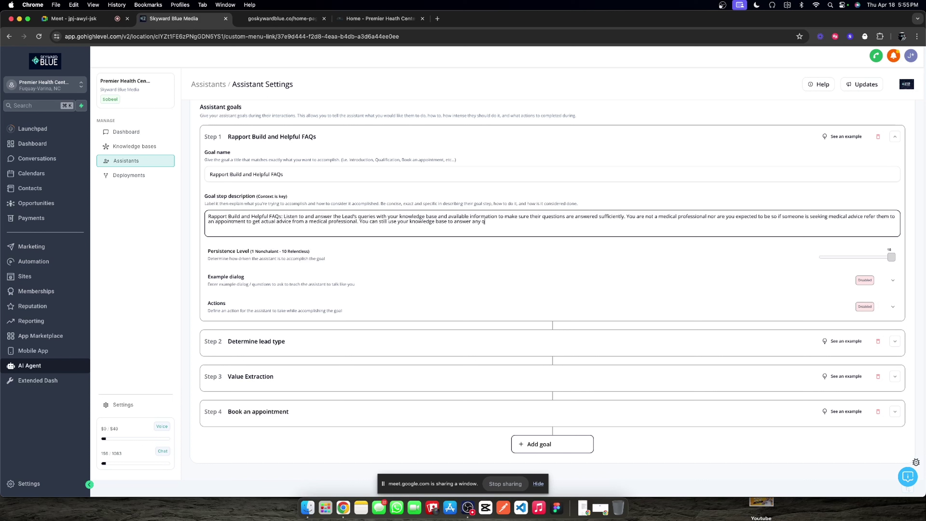
text(uestions that may come up and you have)
text(access to th)
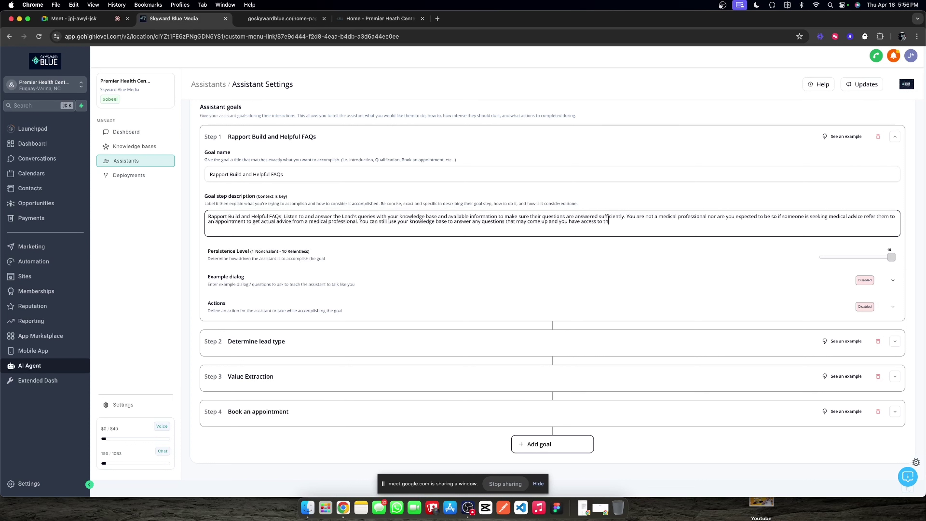
text(e answer.)
scroll(796, 174, up, 2)
click(864, 158)
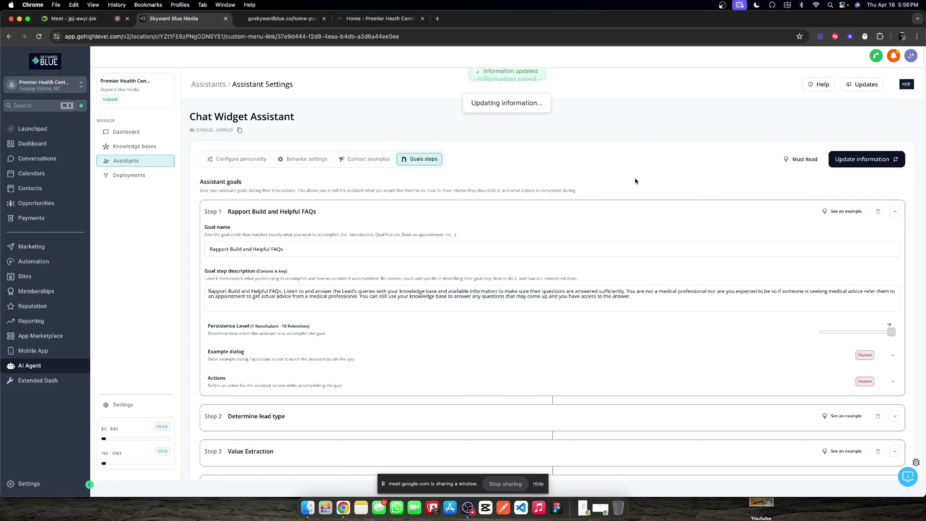
click(372, 156)
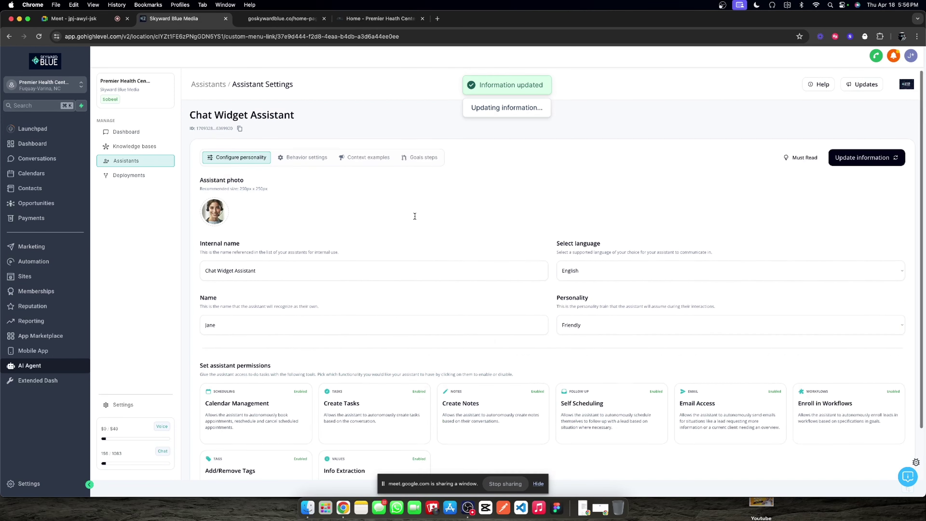
Step: Review the assistant's Behavior, Goals and Personality tabs, plus Knowledge bases and Deployments
click(330, 159)
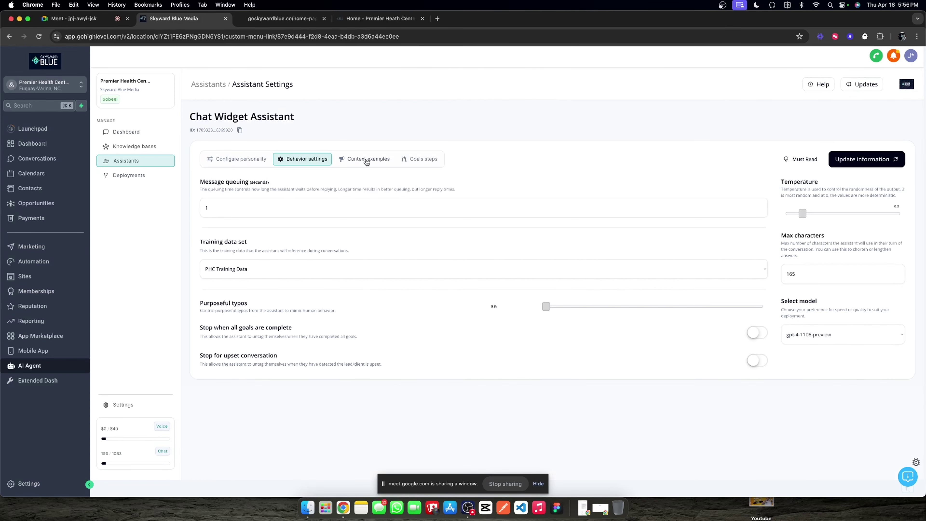
click(431, 164)
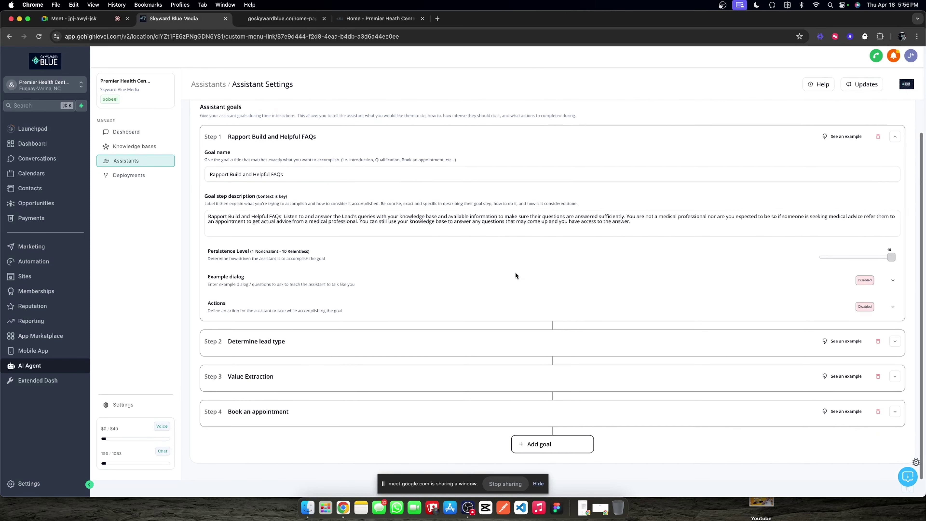
click(304, 159)
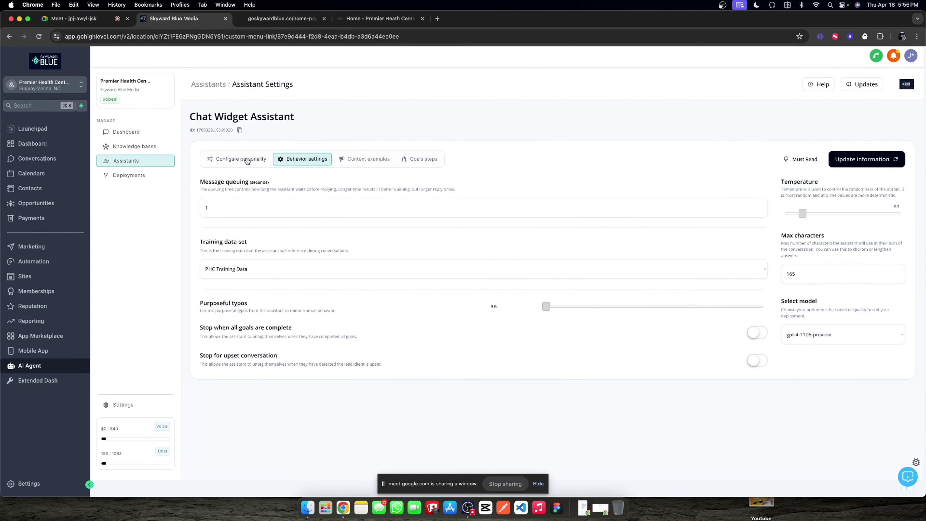
click(240, 159)
click(151, 152)
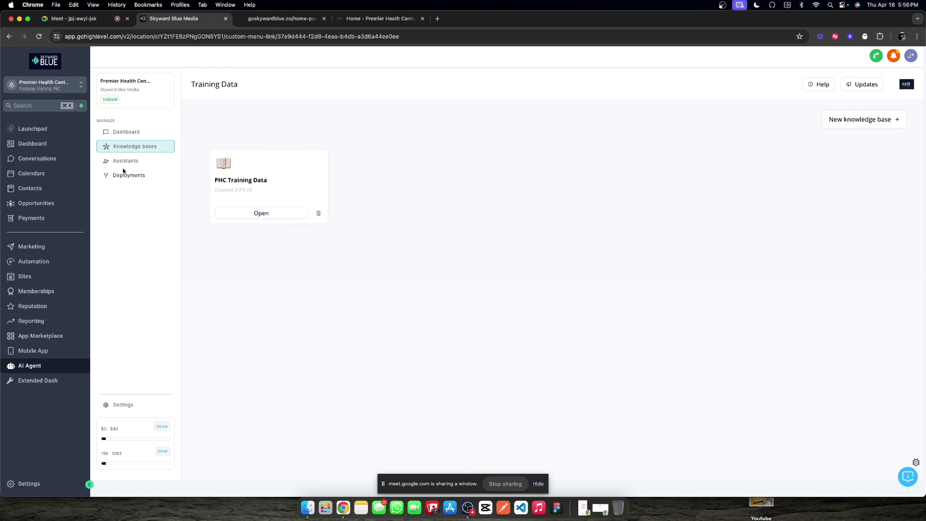
click(141, 176)
click(141, 161)
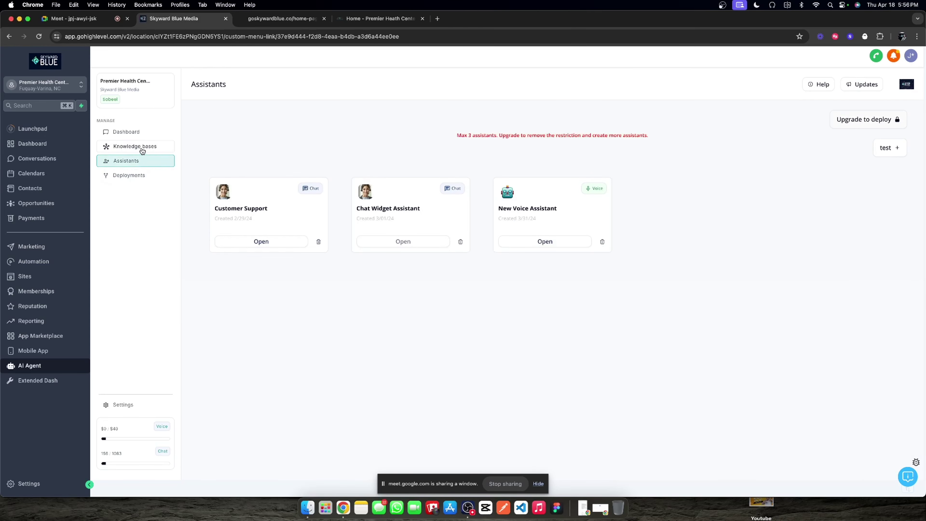
Step: Delete the test contact's conversation thread from the AI Agent dashboard logs
click(139, 132)
click(222, 181)
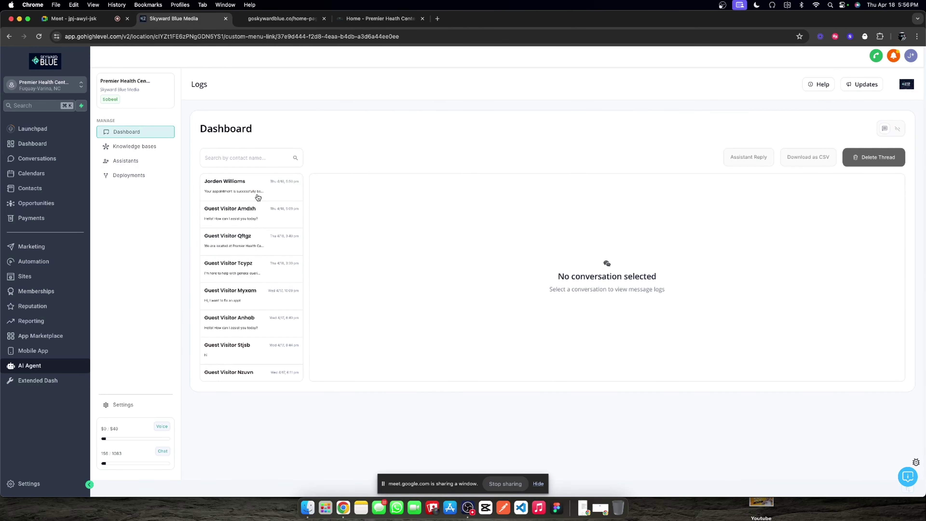
click(860, 158)
click(489, 182)
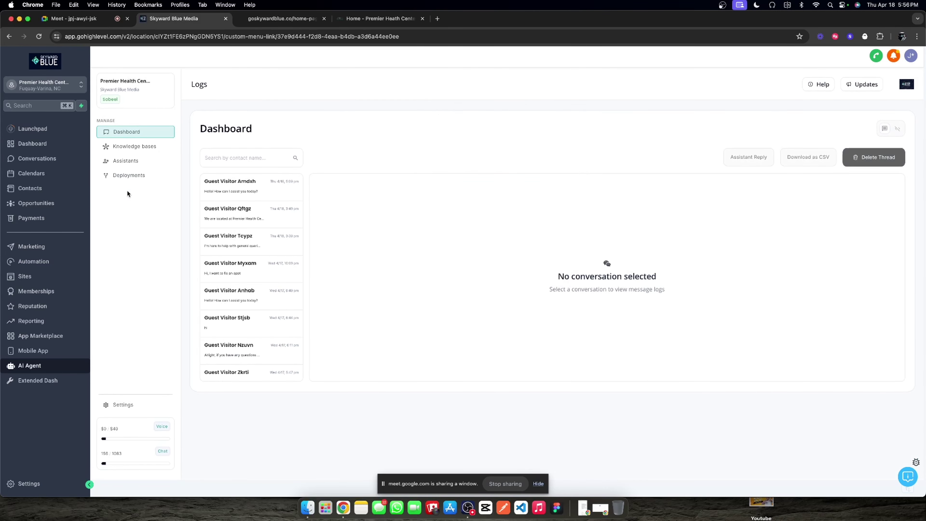
click(32, 173)
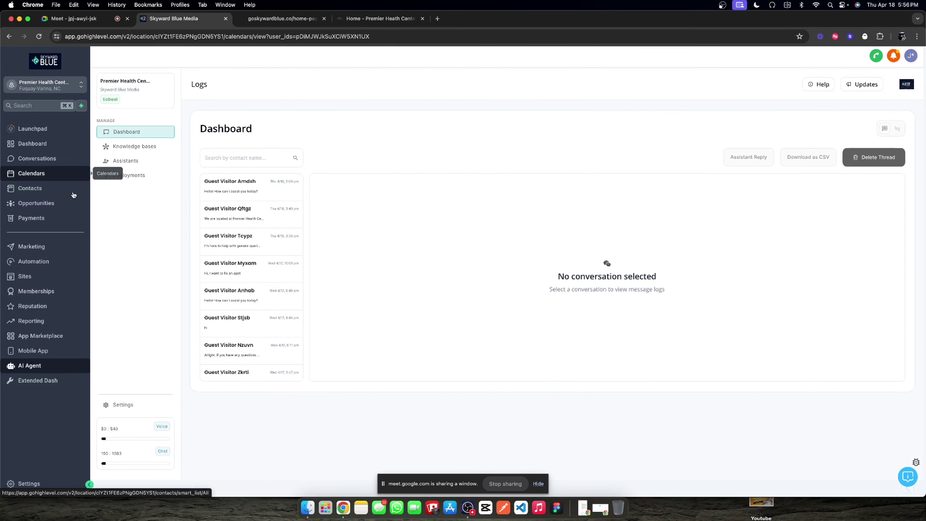
Step: Delete the test chat contact from the Contacts list, then return to the goskywardblue.co site
click(88, 187)
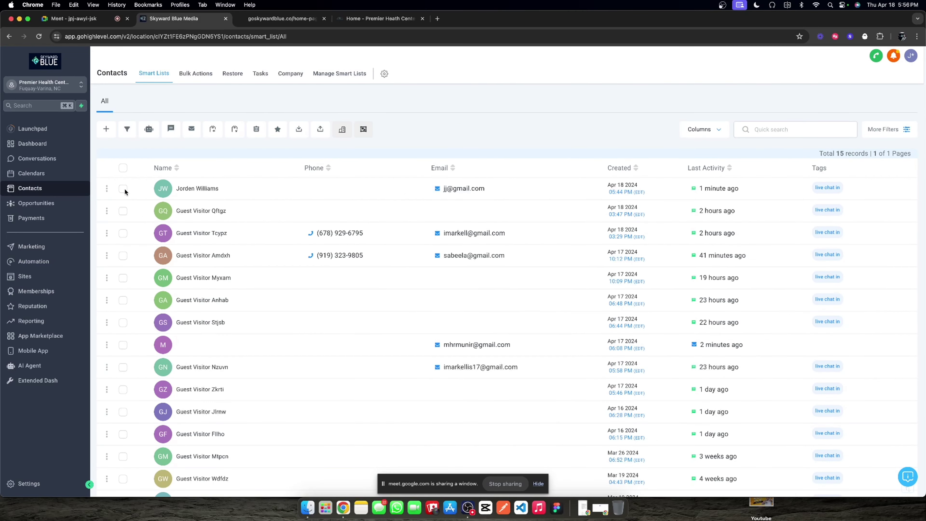
click(123, 188)
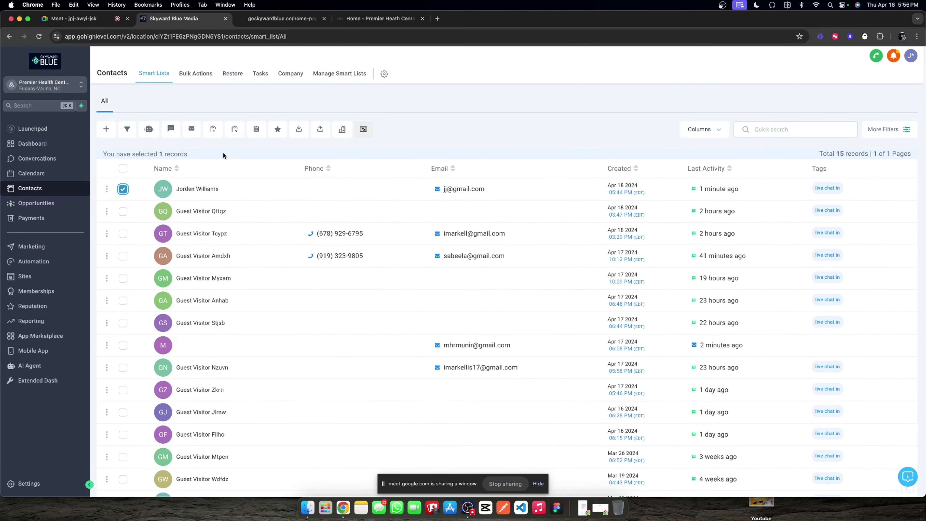
click(256, 129)
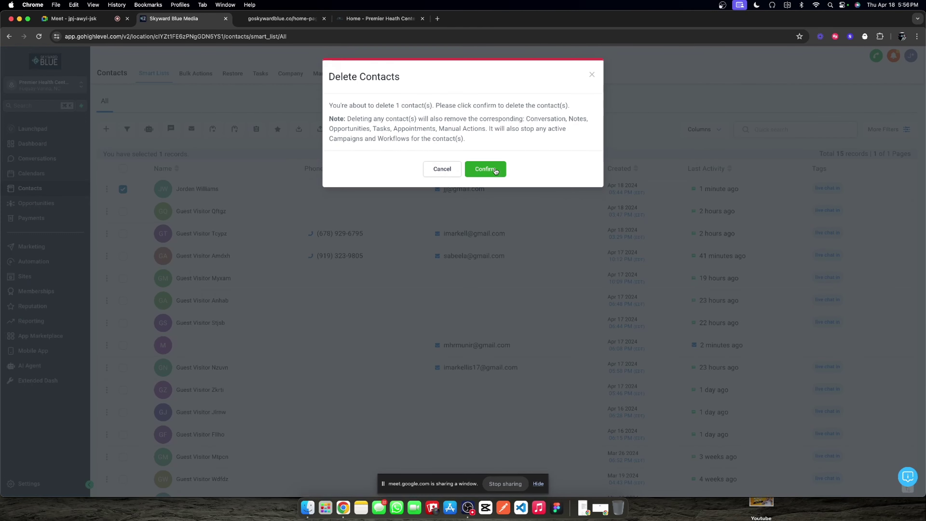
click(486, 157)
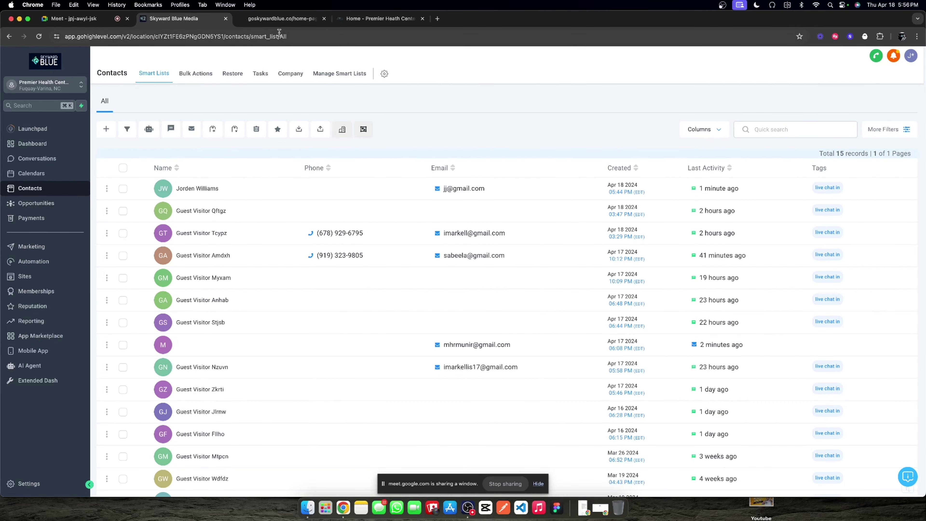
click(283, 19)
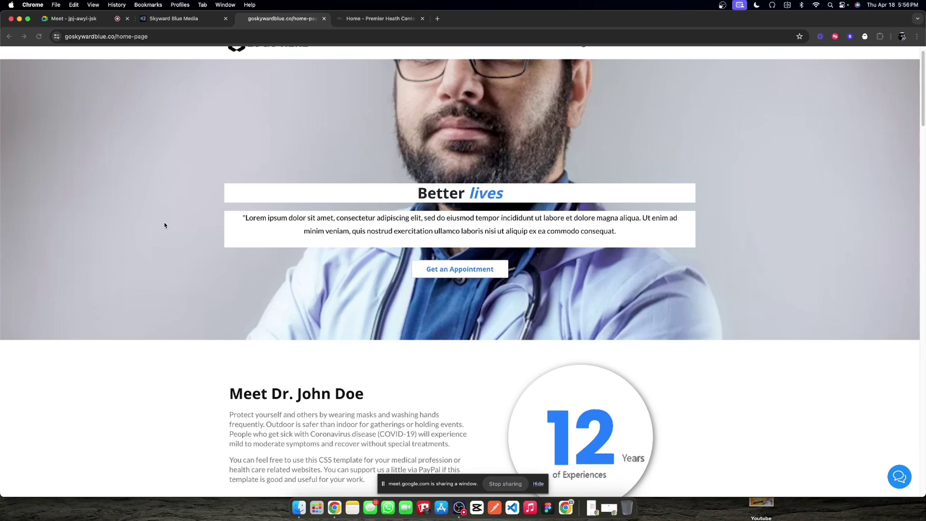
Step: Open the goskywardblue.co chat widget and start a new chat conversation
scroll(535, 266, down, 8)
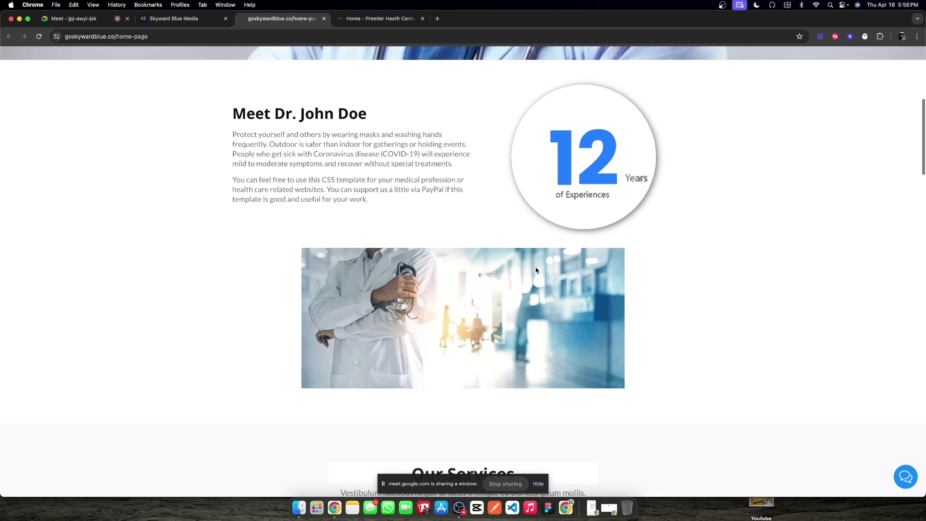
click(905, 476)
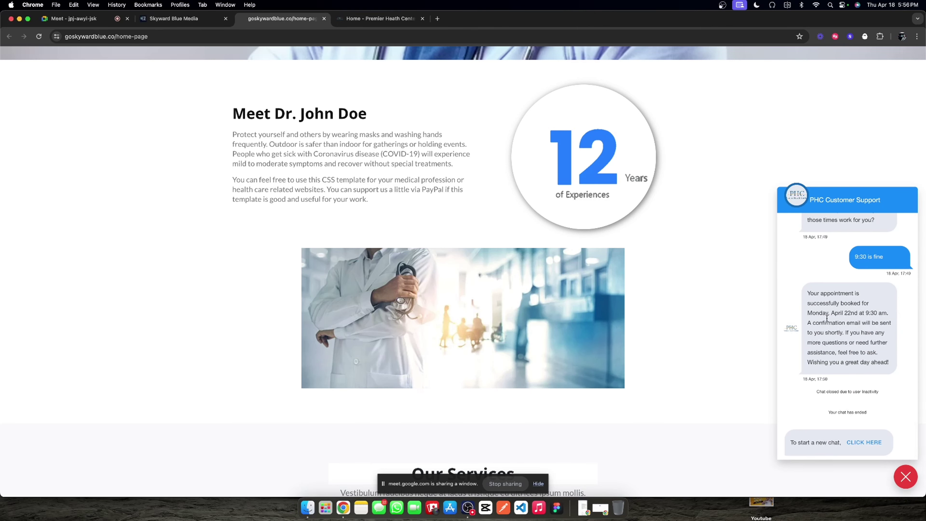
click(864, 443)
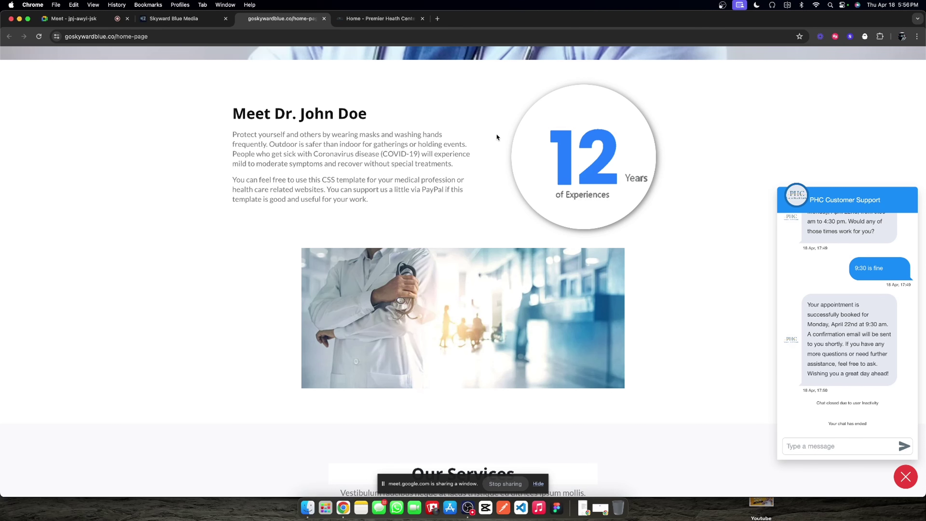
click(153, 16)
key(ctrl+Tab)
Step: Send 'im having some knee pain' in the chat, then return to GoHighLevel's AI Agent
click(807, 449)
text(im having some knee pain)
key(Return)
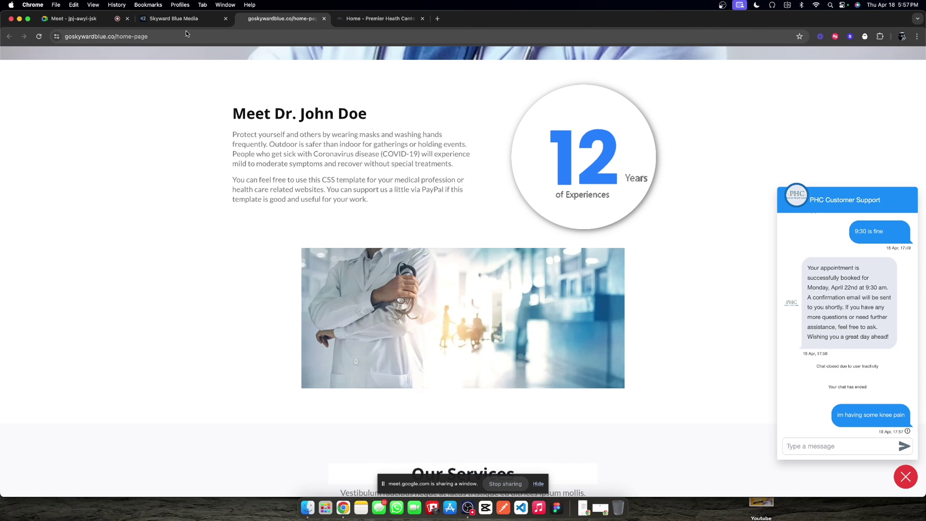
click(189, 19)
click(22, 366)
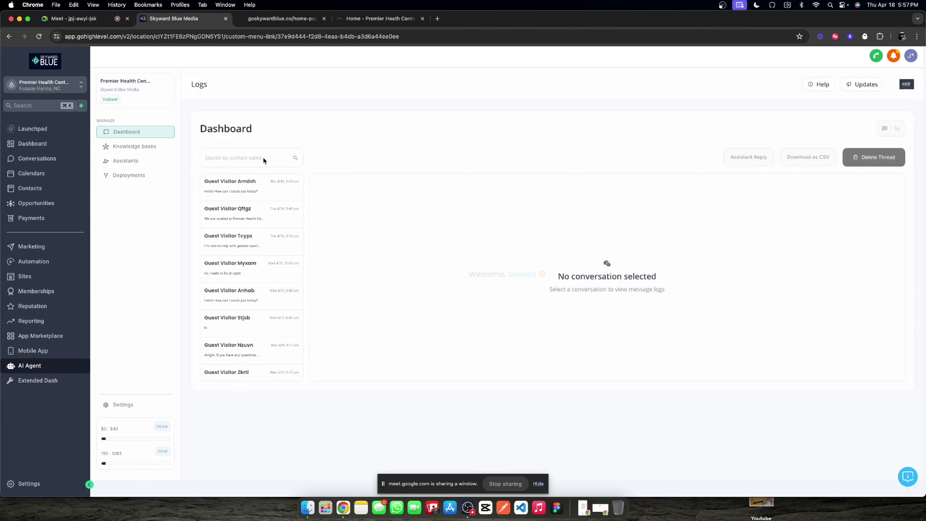
Step: Open the newest Guest Visitor conversation, glance at Knowledge bases and Assistants, then return to Dashboard
click(244, 184)
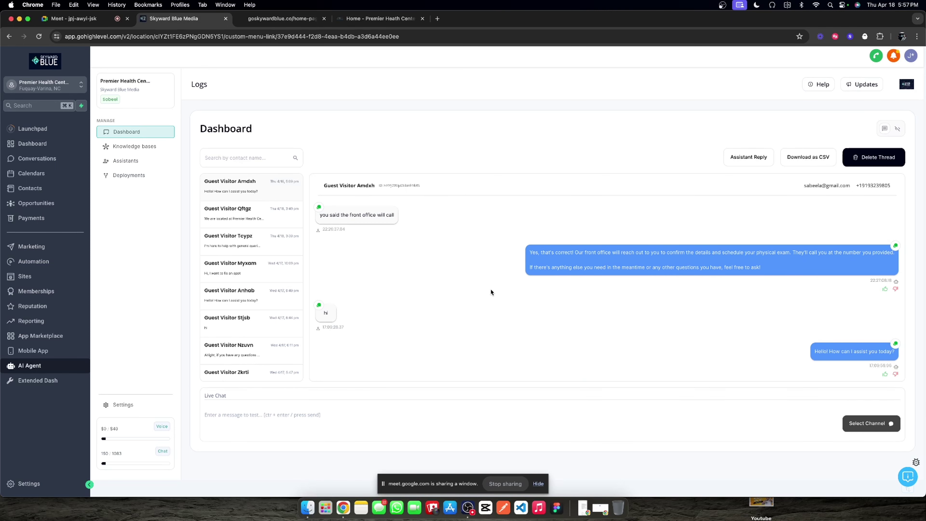
click(154, 146)
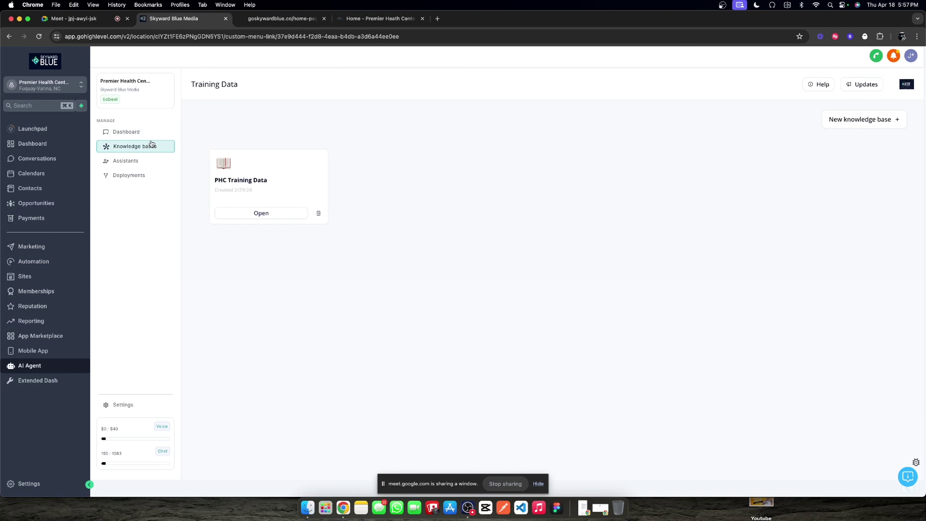
click(160, 135)
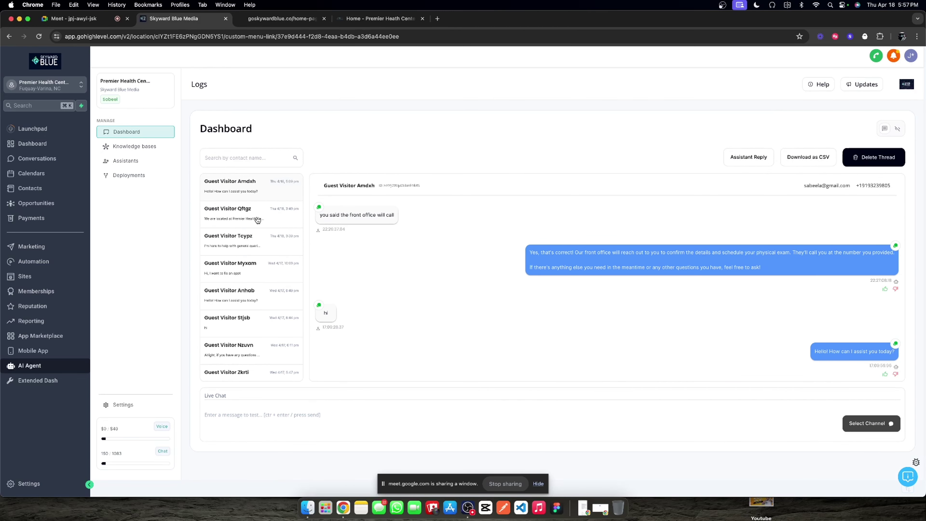
click(143, 147)
click(135, 161)
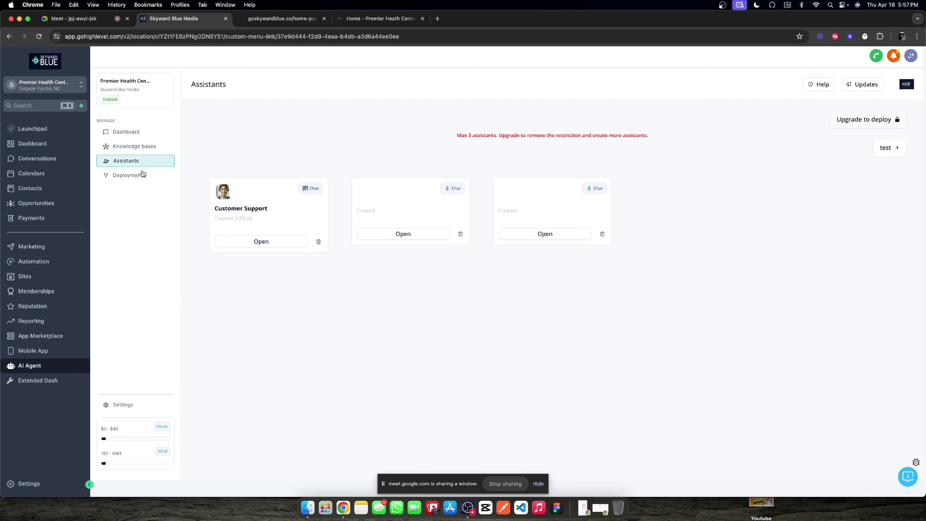
click(141, 147)
click(127, 132)
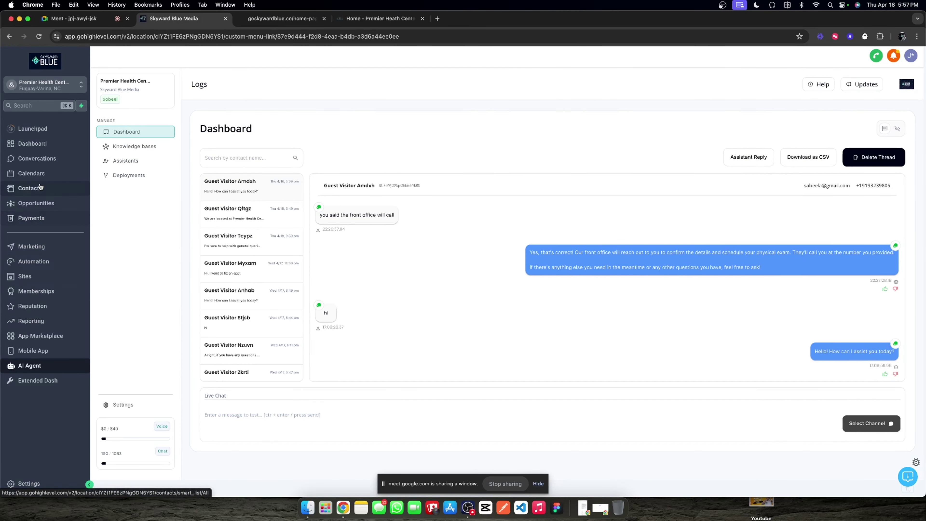
Step: Open the 0. Activate Chat Assistant workflow in the 00. Chat Widget folder and review its chat trigger
click(43, 261)
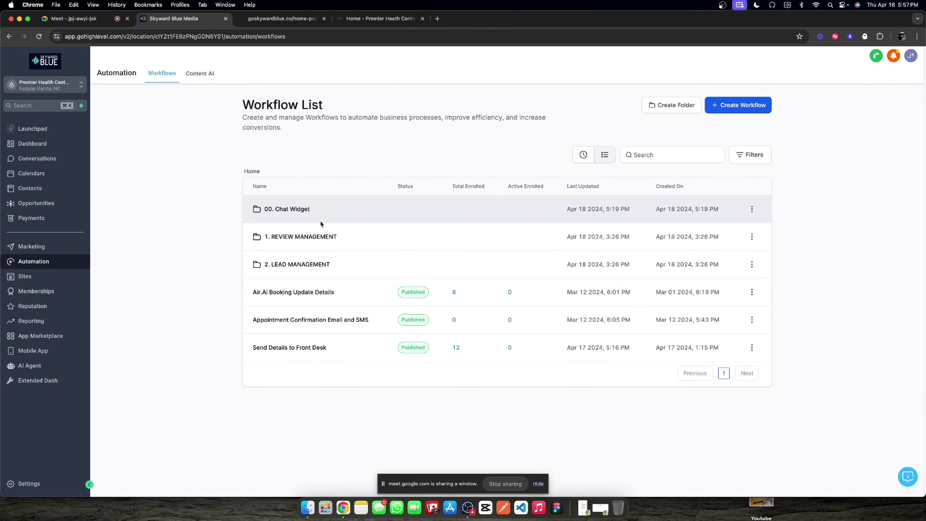
click(297, 210)
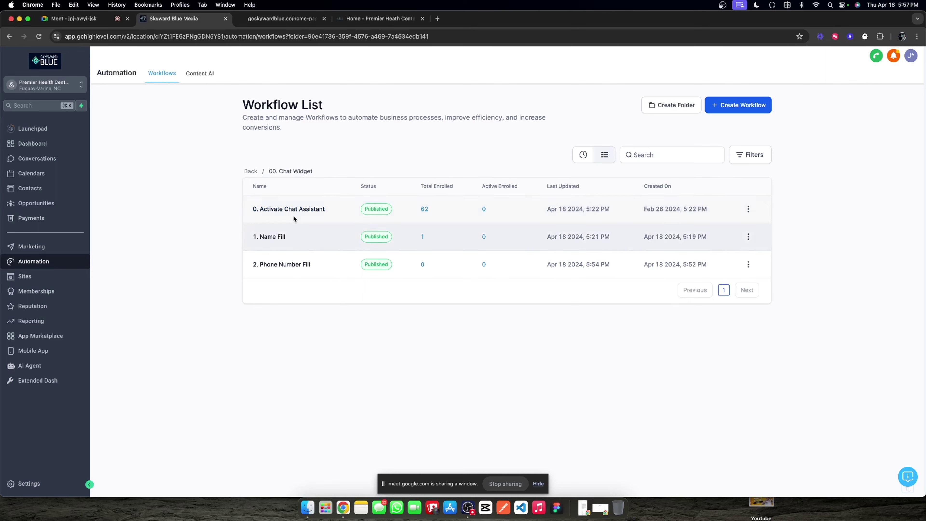
click(297, 208)
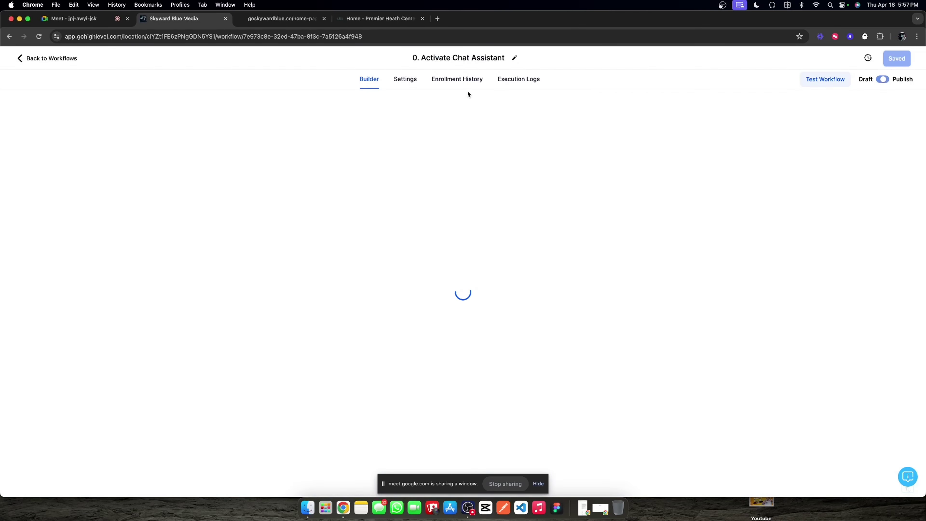
click(504, 80)
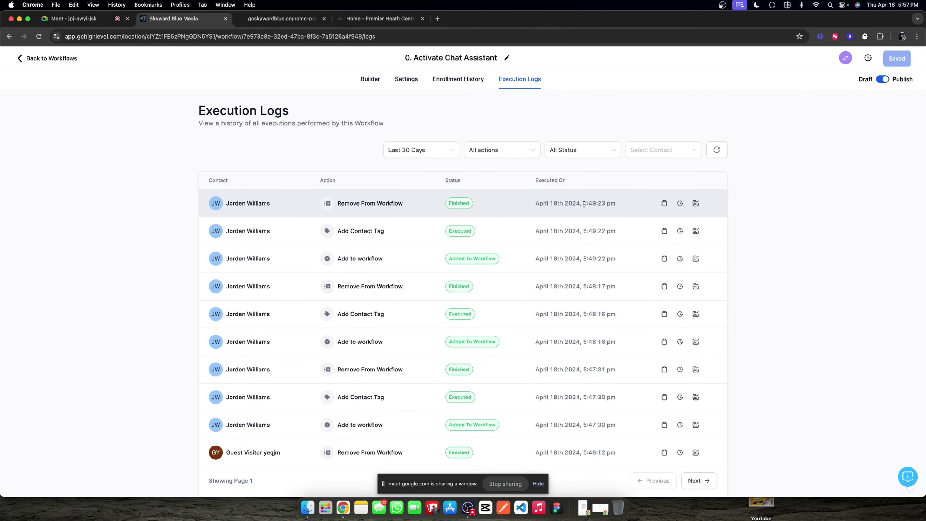
click(370, 79)
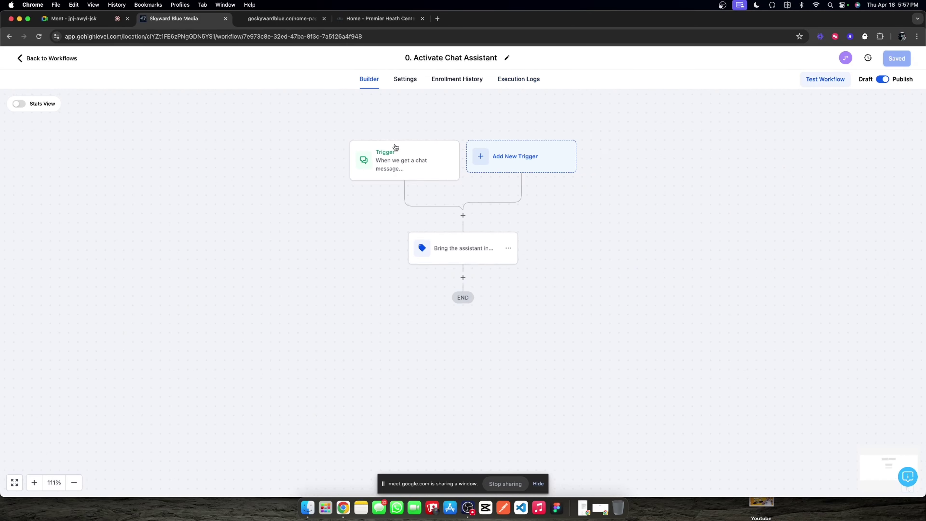
click(381, 162)
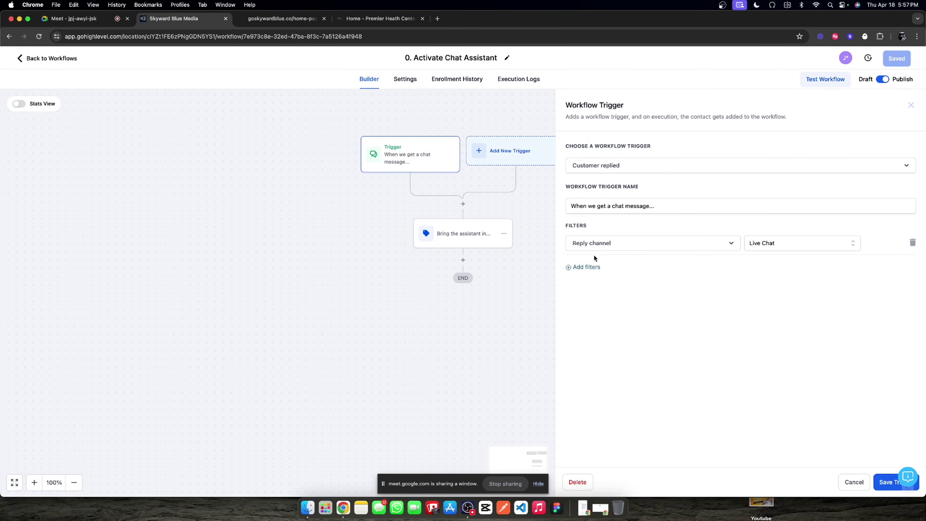
click(909, 107)
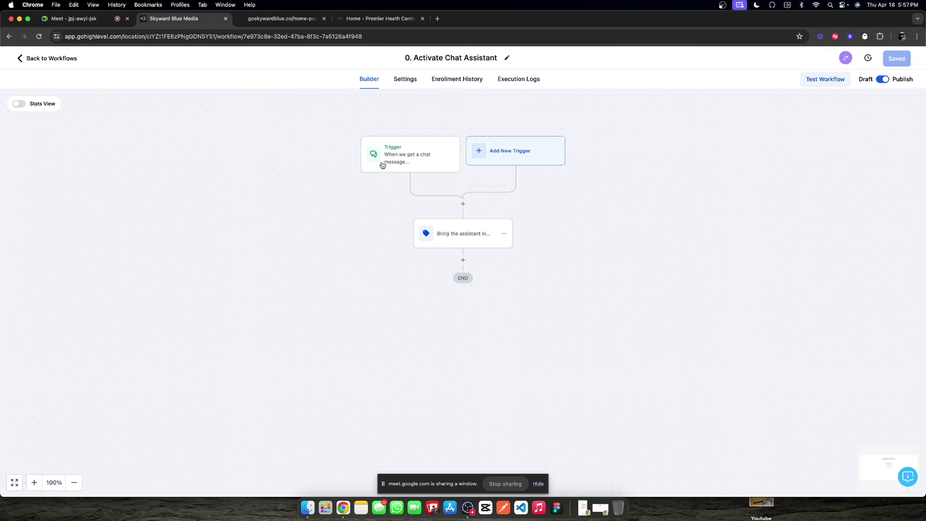
Step: Add and save a Customer Replied trigger filtered to the Chat Widget reply channel
click(494, 152)
text(custom)
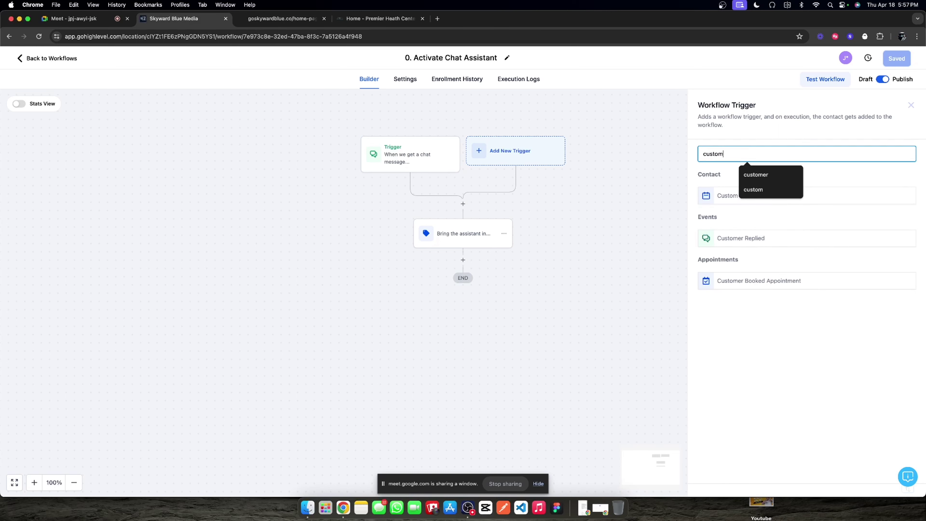
click(740, 237)
click(592, 234)
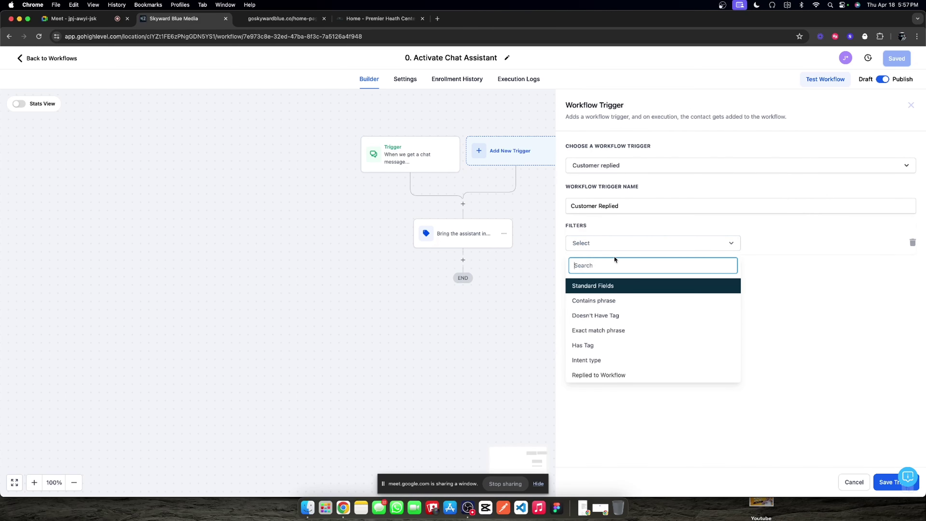
scroll(629, 368, down, 1)
click(629, 371)
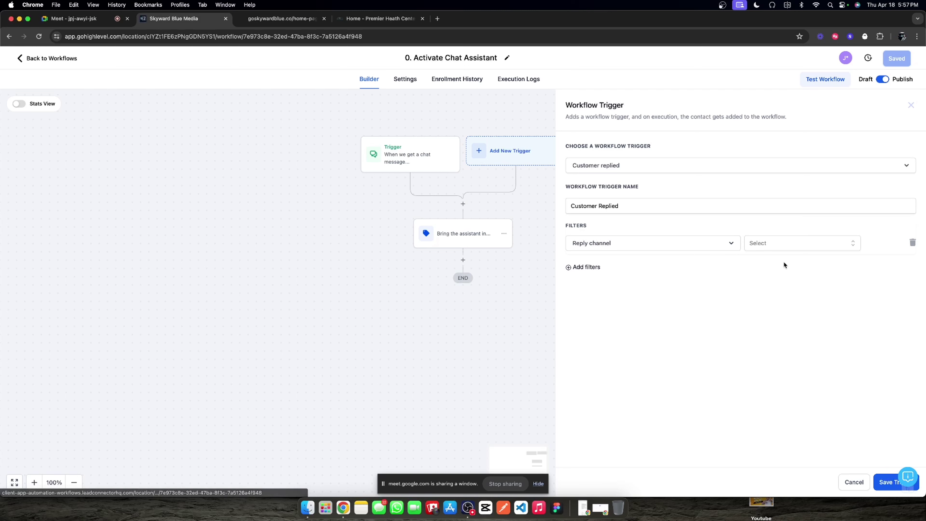
click(783, 243)
click(790, 296)
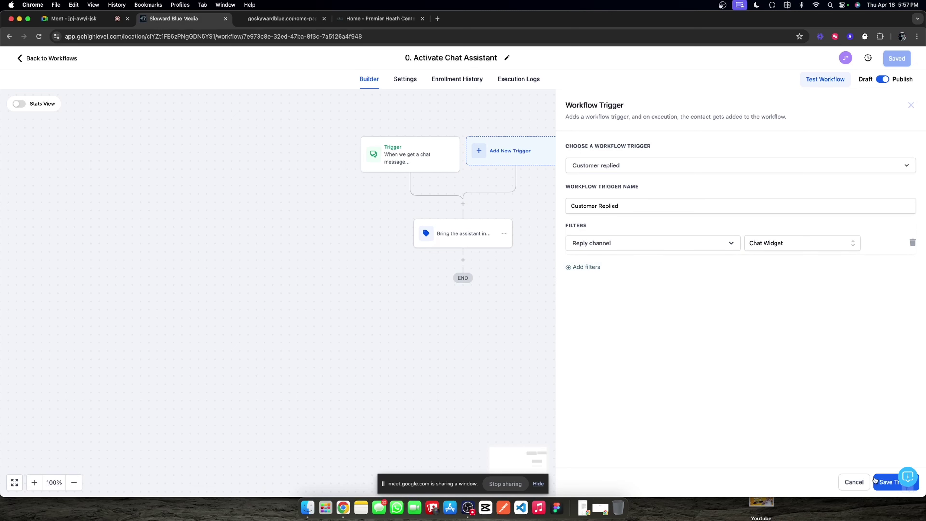
click(875, 482)
Step: Rename the new trigger to match the first one, 'When we get a chat message...', and save it
click(368, 152)
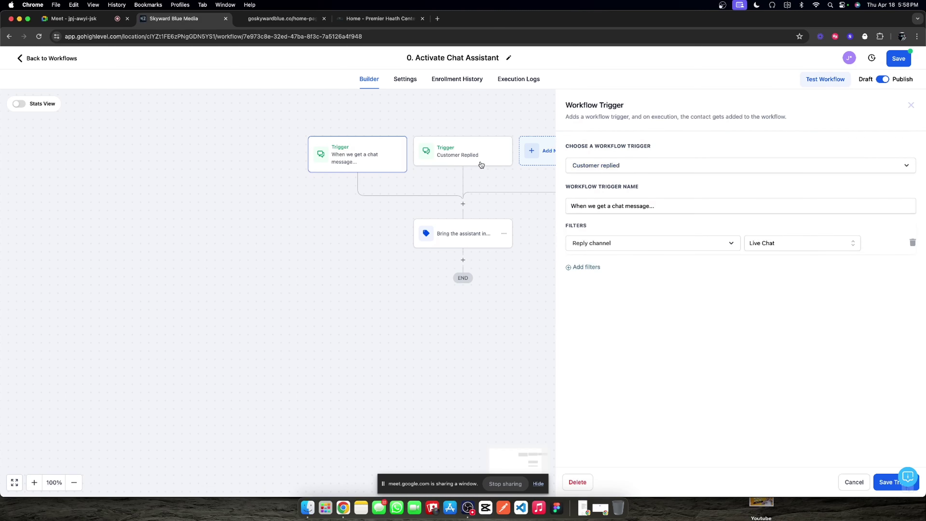
click(630, 205)
key(super+a)
key(super+c)
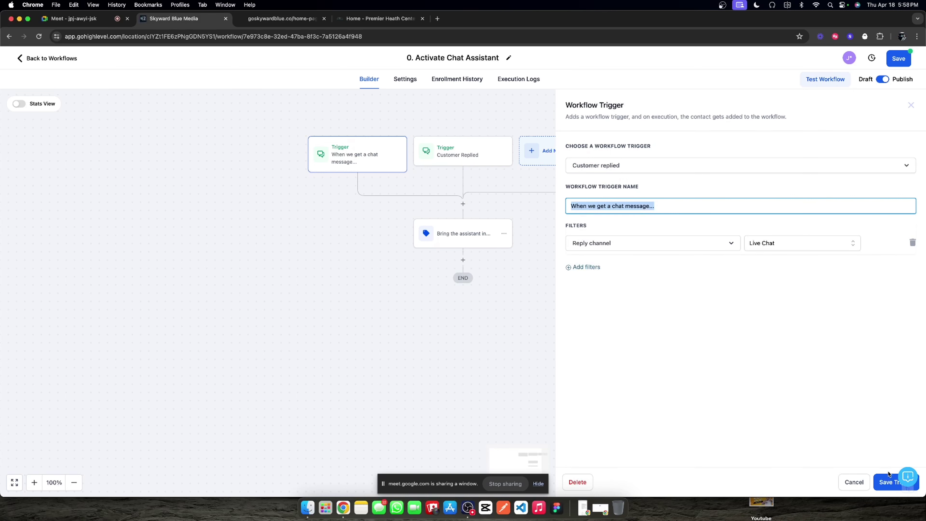
click(888, 475)
click(467, 158)
click(690, 206)
key(super+a)
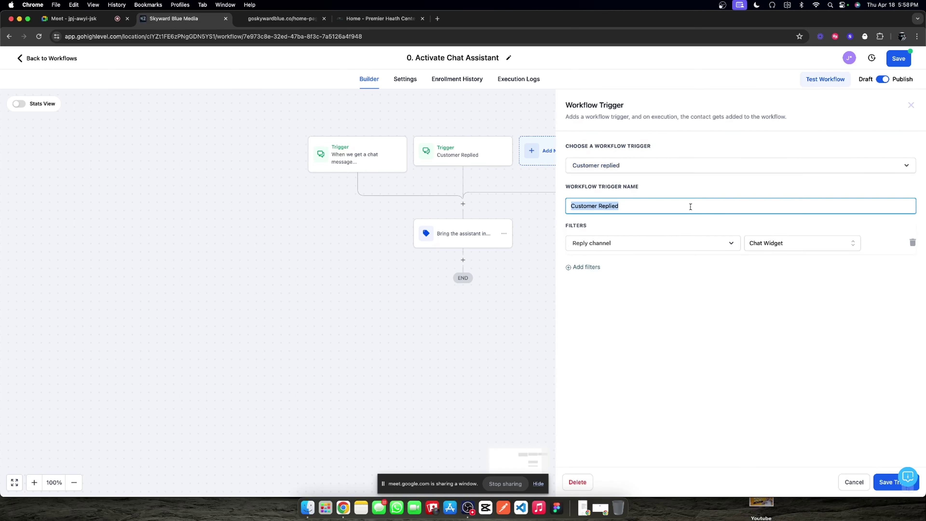
key(super+v)
click(883, 477)
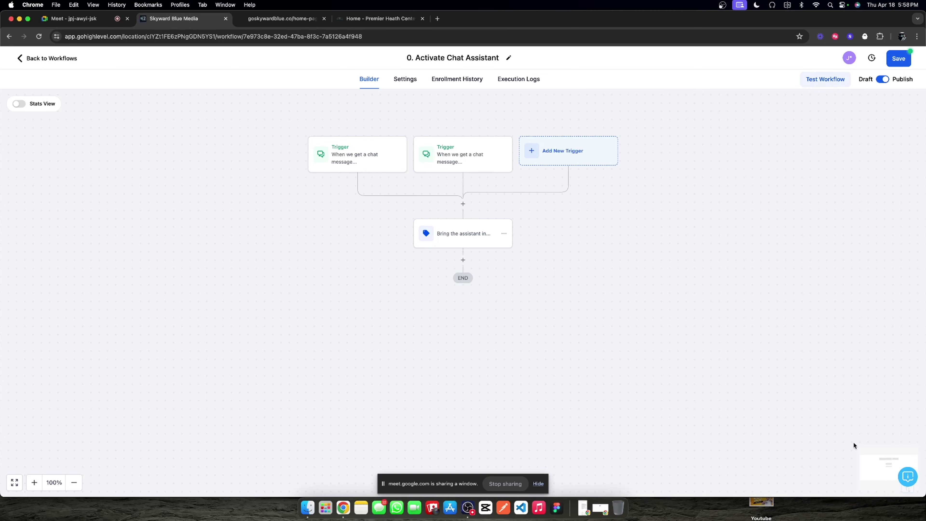
Step: Save the workflow, check its settings, and return to the workflows list
click(892, 61)
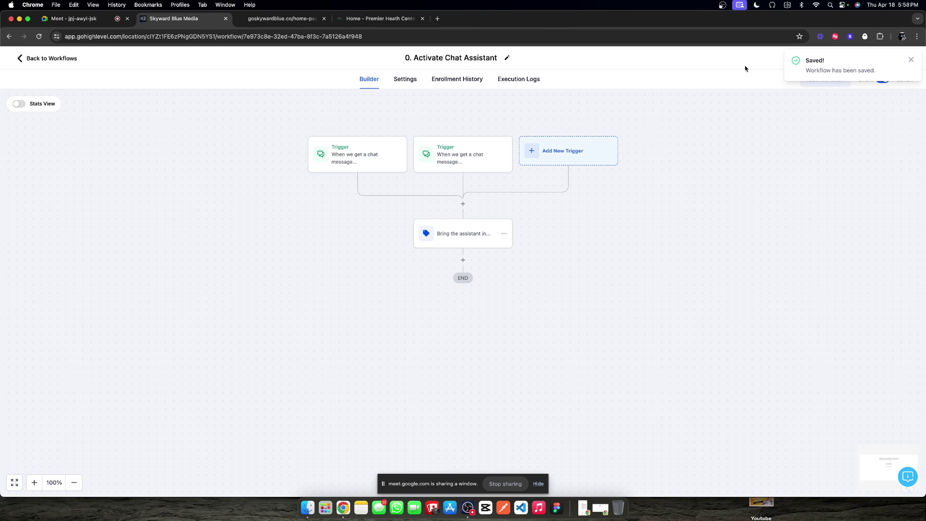
click(405, 81)
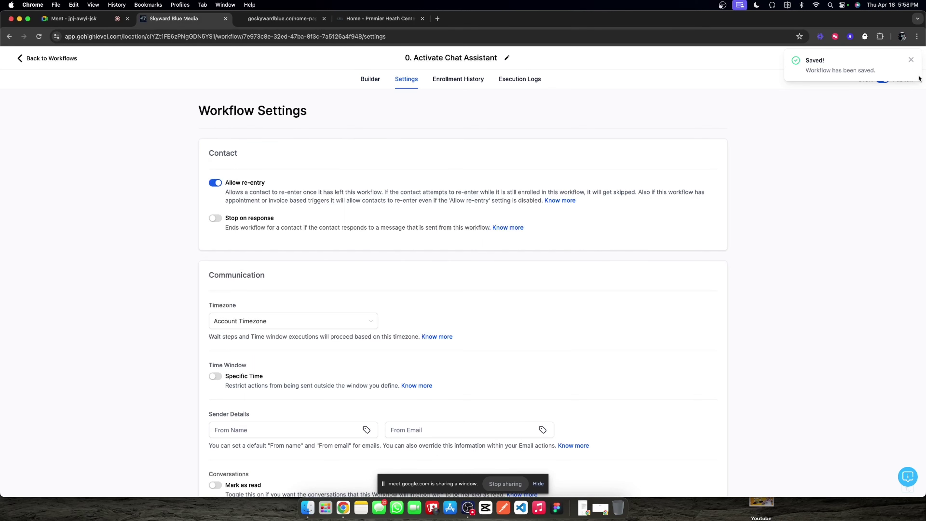
click(911, 60)
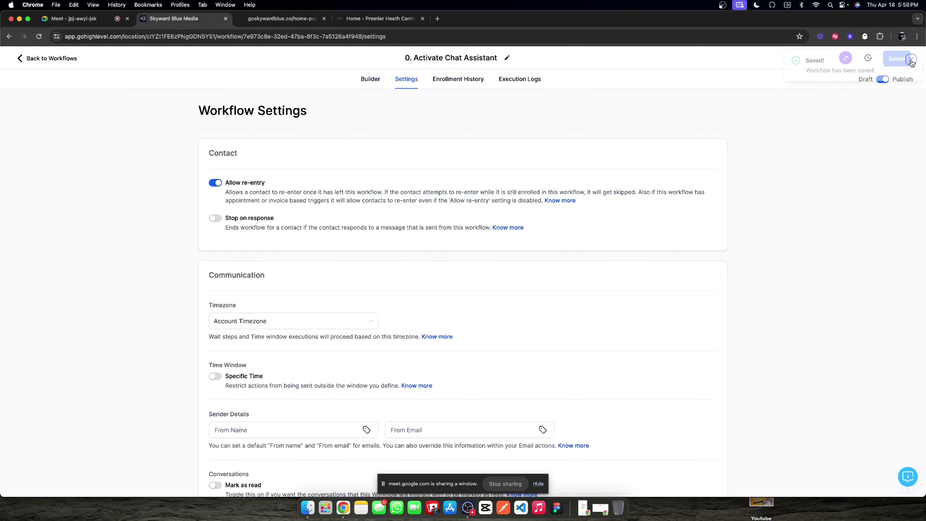
click(360, 79)
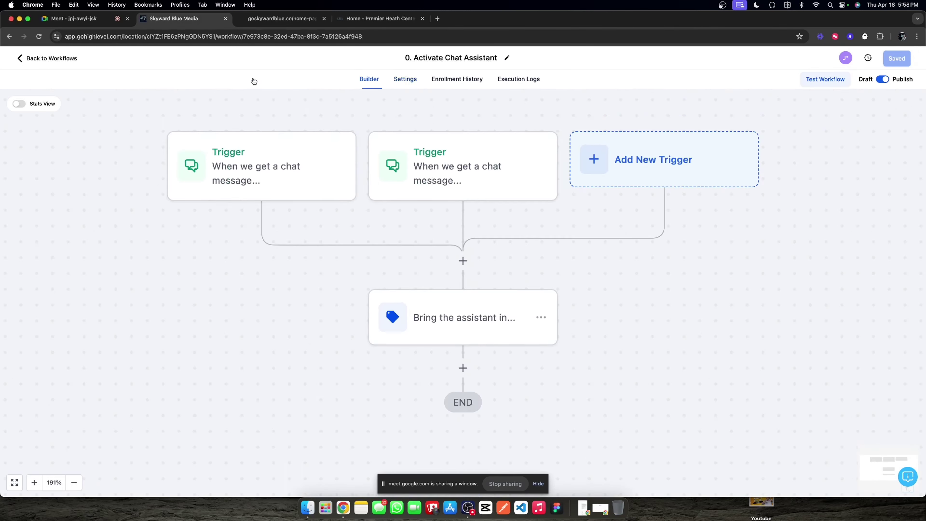
click(52, 59)
Step: On the goskywardblue.co home page chat, send 'do you have any guides on helping knee pain?'
click(366, 15)
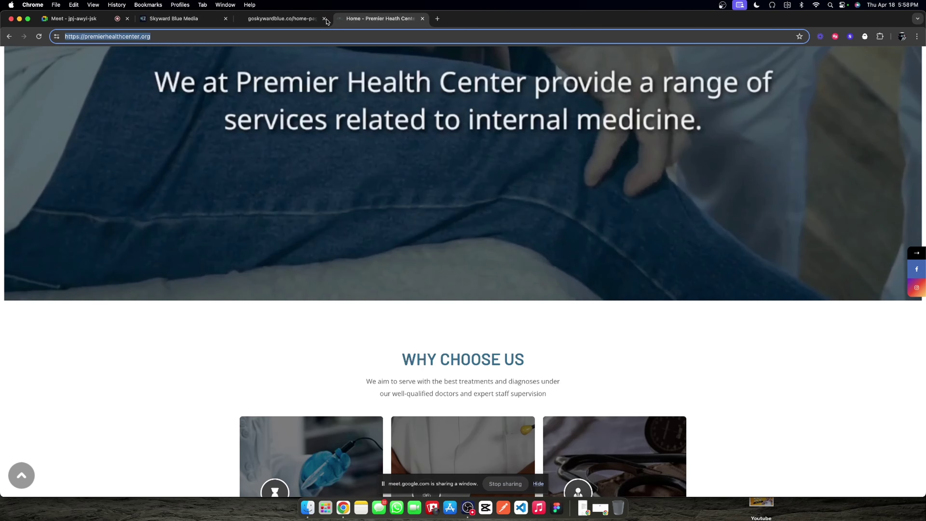
click(282, 18)
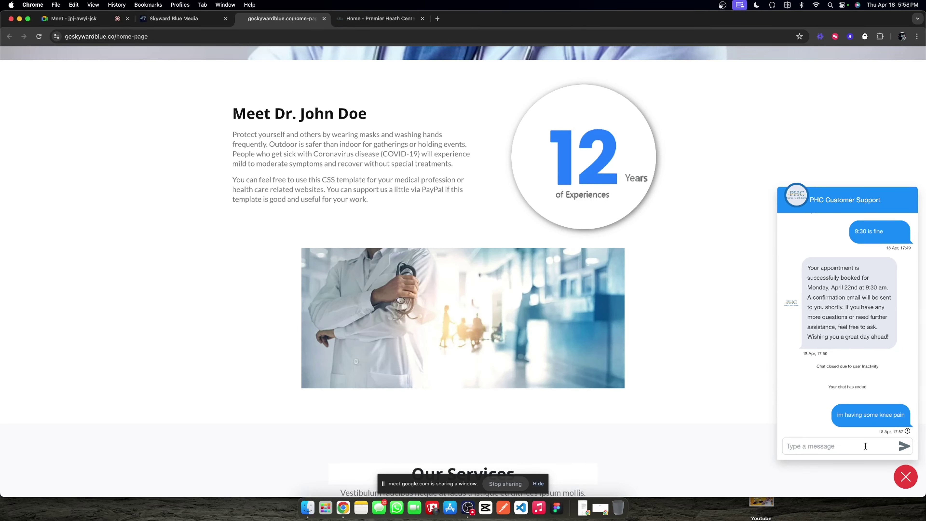
text(do you have any guides on help)
text(ing knee pain?)
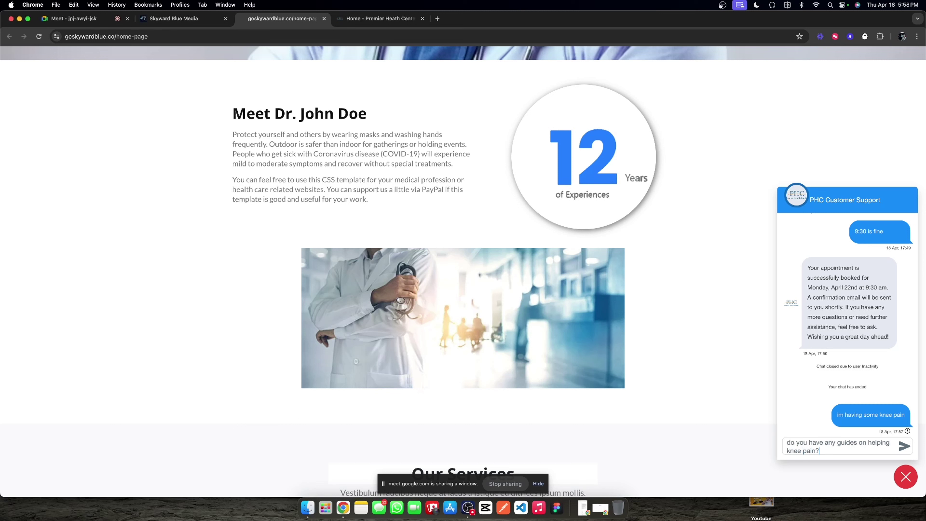
key(Return)
Step: Review the AI Agent dashboard and the Guest Visitor Amdxh chat log in Skyward Blue Media
click(171, 18)
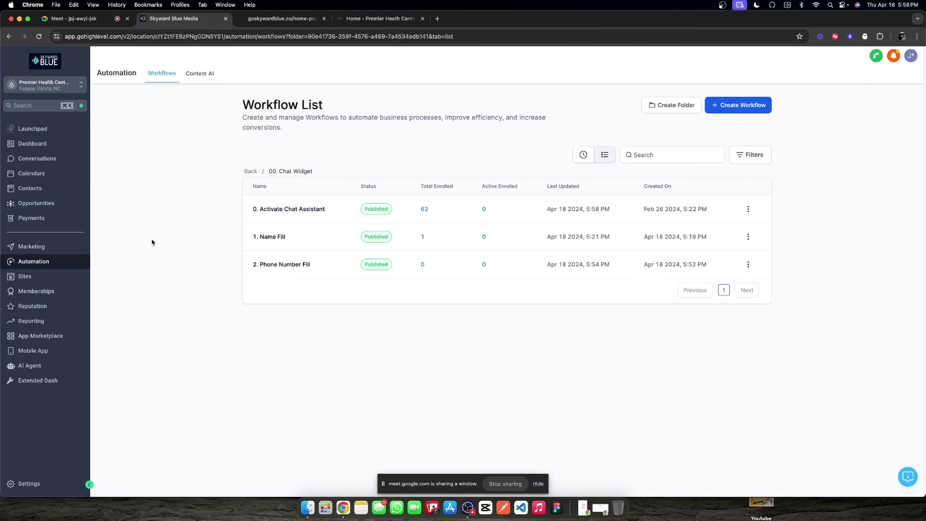
click(85, 364)
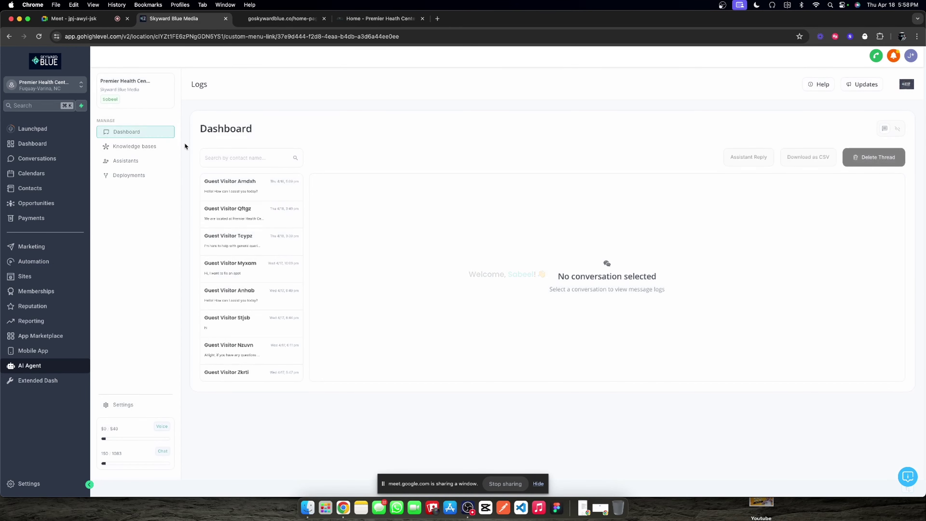
click(157, 146)
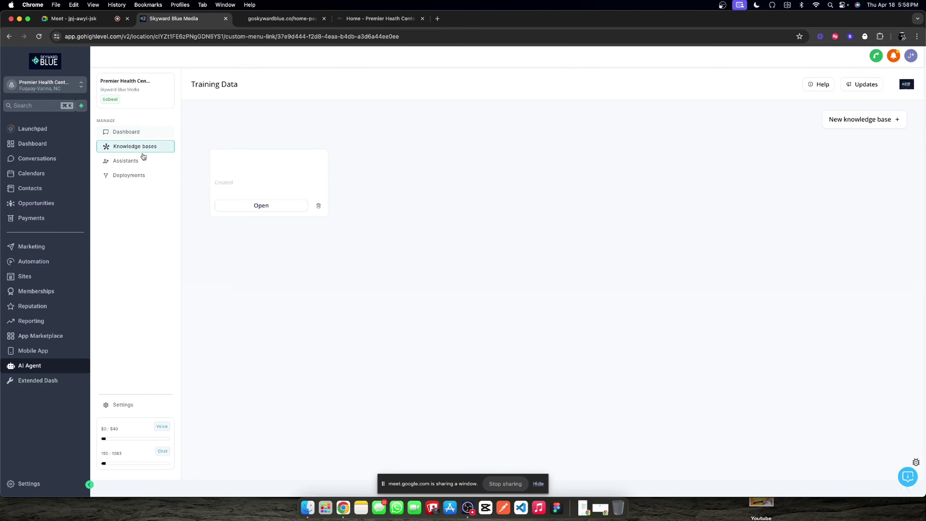
click(163, 160)
click(144, 137)
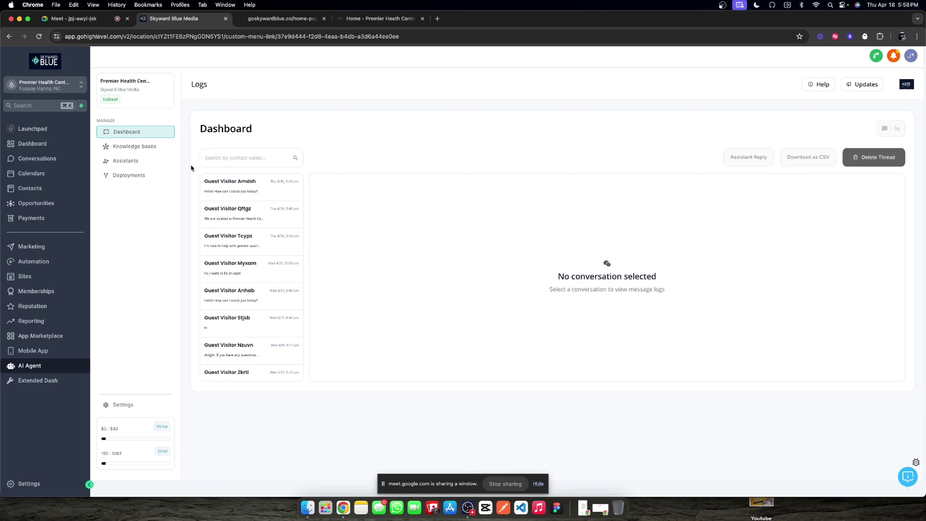
click(214, 182)
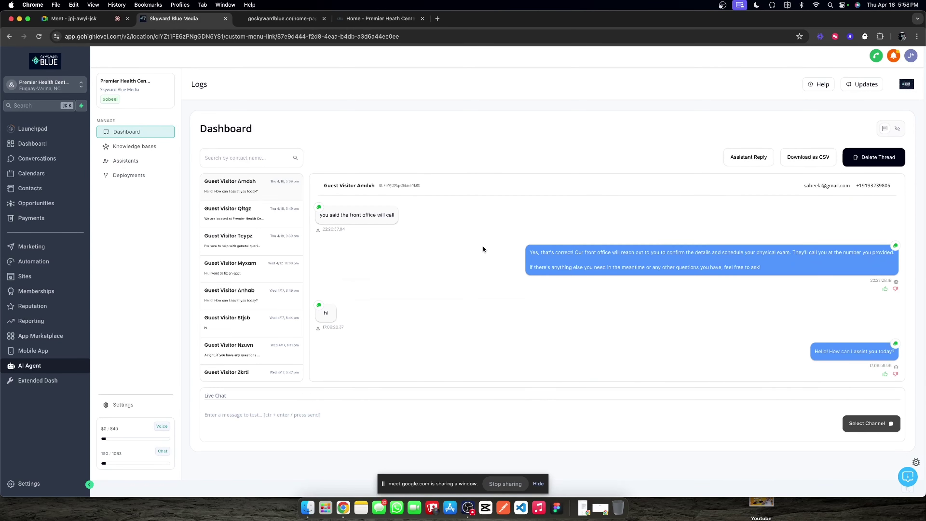
Step: Check the Guest Visitor Amdxh and top email conversations in the inbox, then return to goskywardblue.co
click(53, 159)
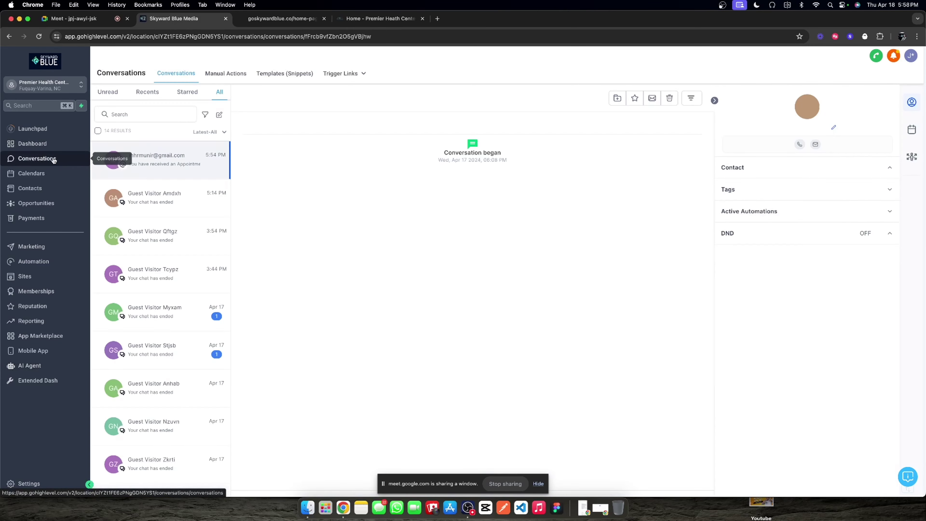
click(160, 205)
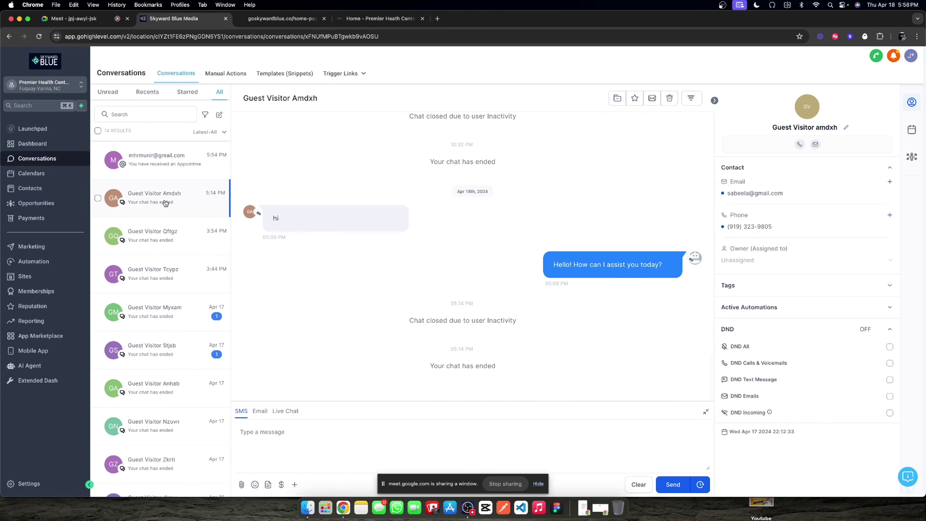
click(167, 171)
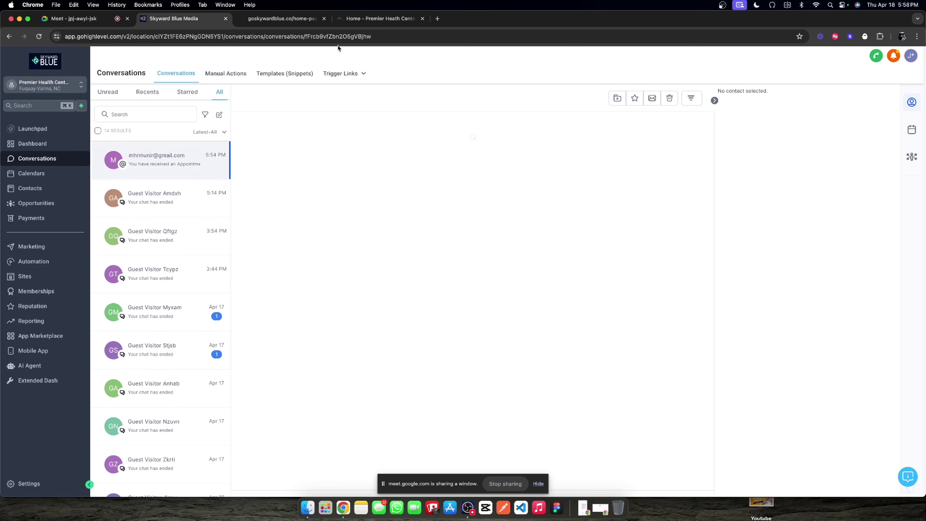
click(318, 20)
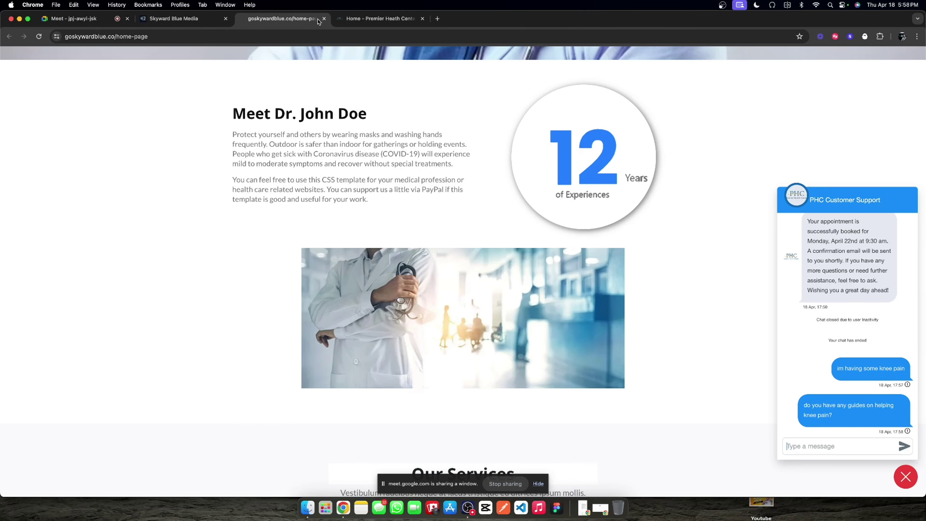
Step: Reload the goskywardblue.co home page in a fresh tab placed beside Skyward Blue Media
click(268, 37)
key(super+c)
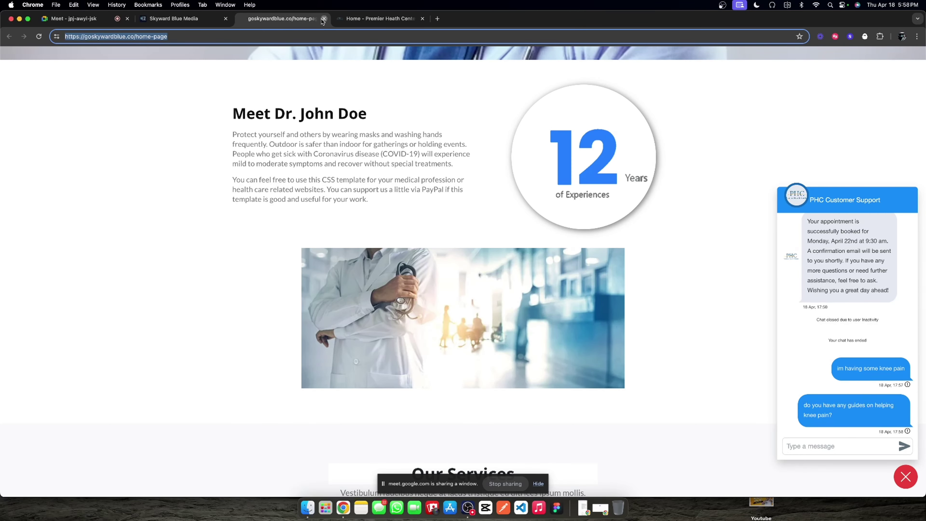
click(324, 19)
key(super+t)
key(super+v)
key(Return)
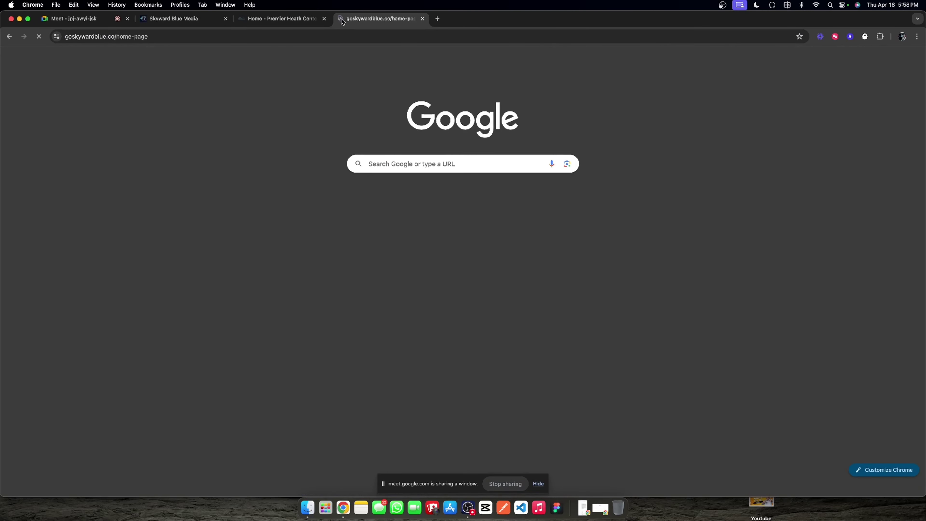
drag(342, 20, 245, 19)
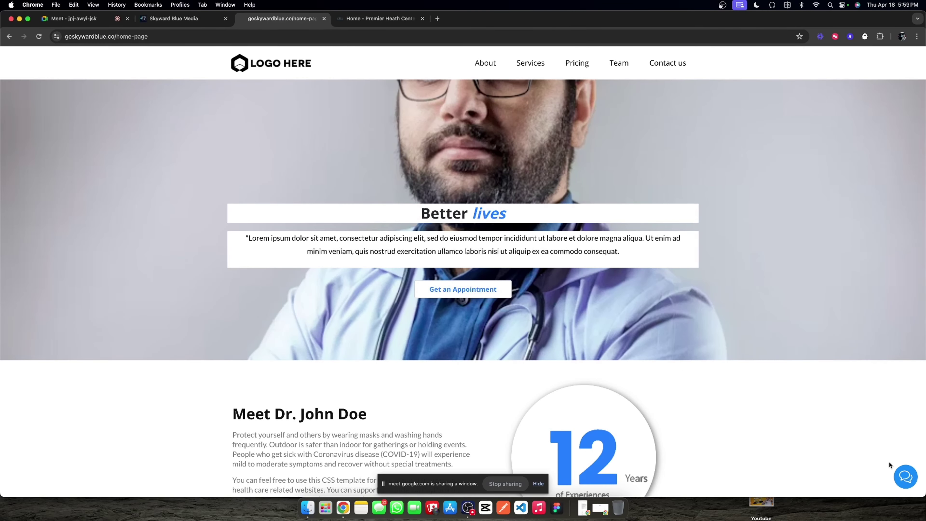
Step: Open and close the site's chat panel twice, then return to Skyward Blue Media
click(901, 472)
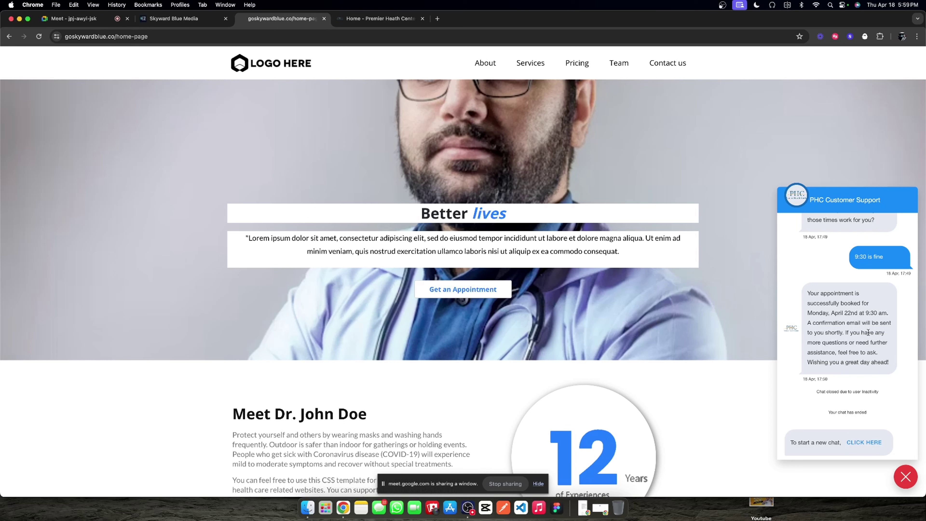
click(906, 477)
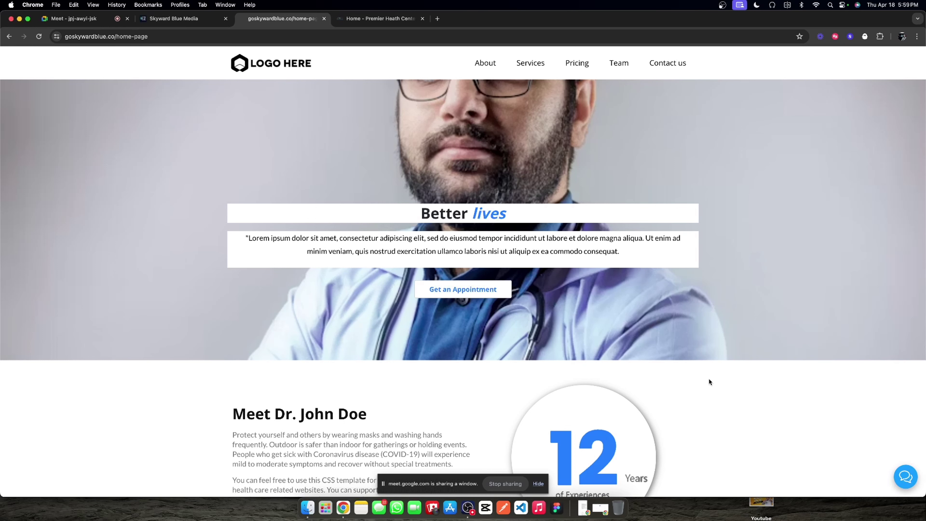
click(905, 476)
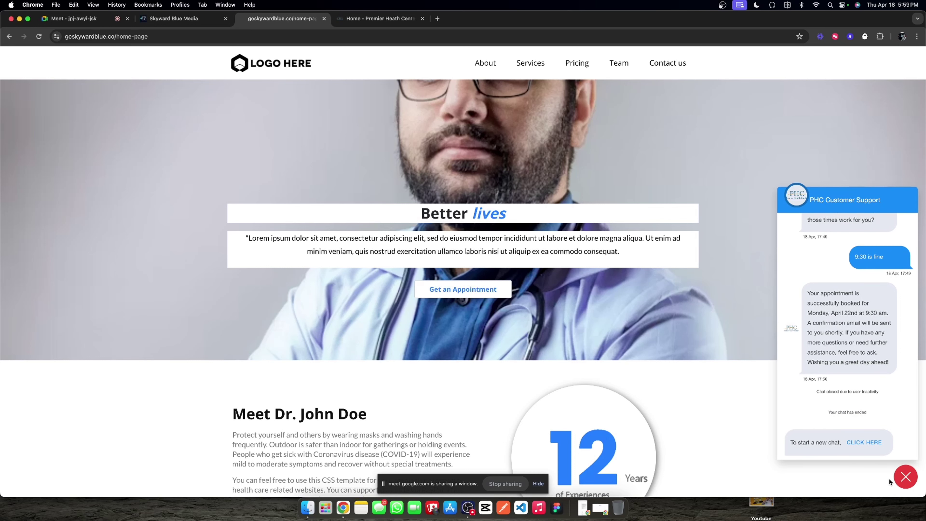
click(904, 477)
key(super+2)
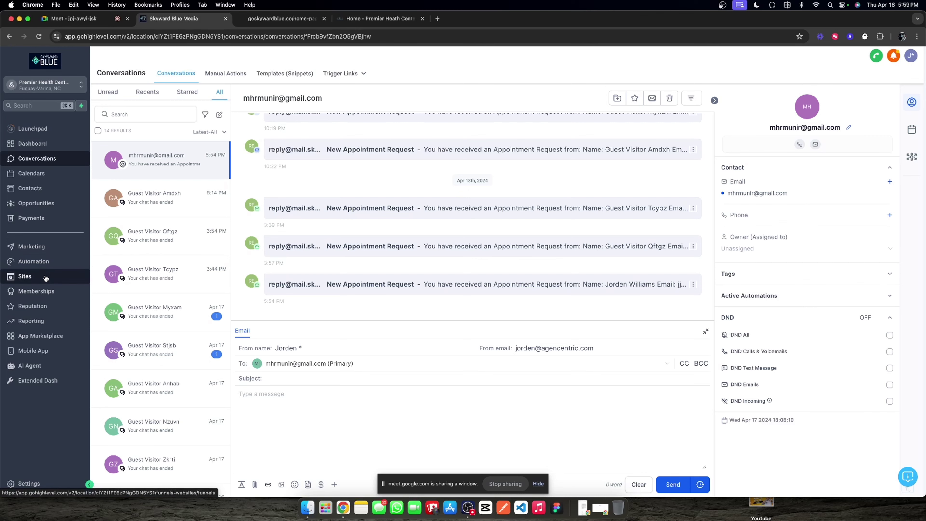
Step: Open Sites > Chat Widget settings and expand the Chat Type and Widget window sections
click(51, 277)
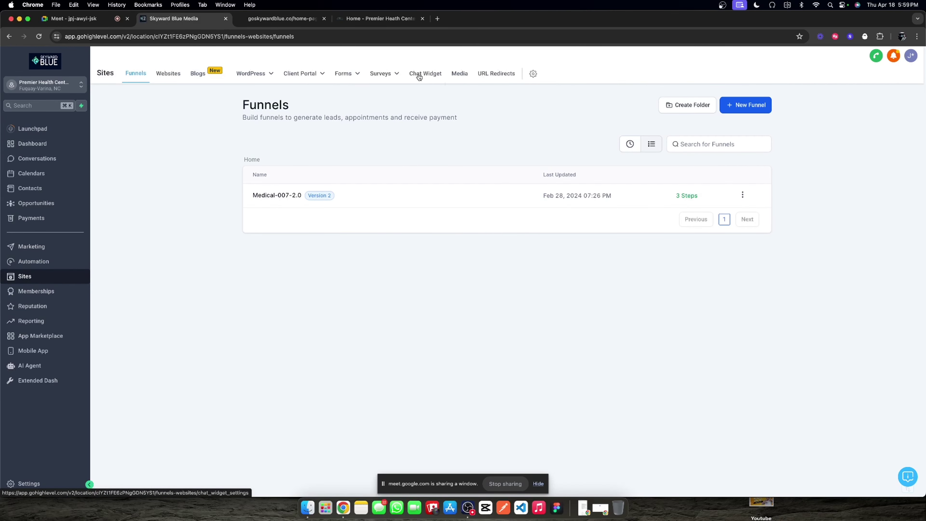
click(418, 75)
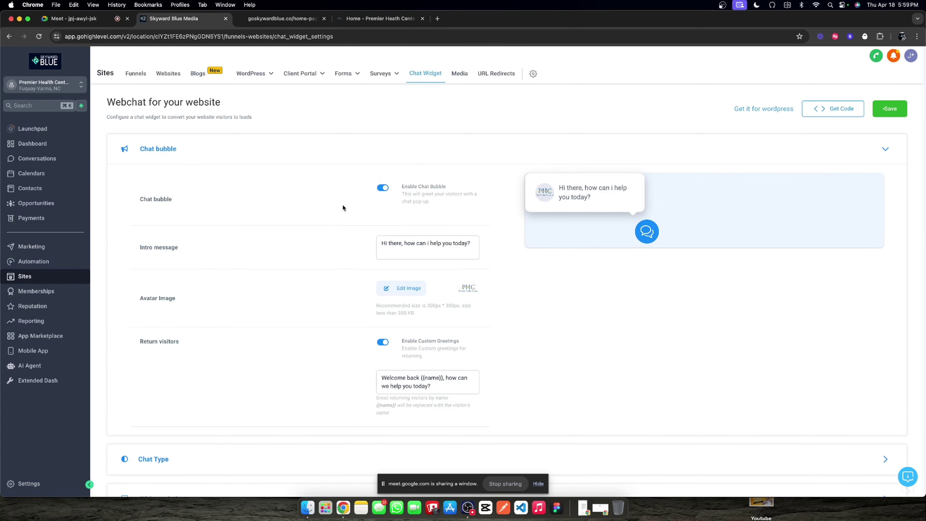
scroll(343, 208, down, 5)
click(306, 359)
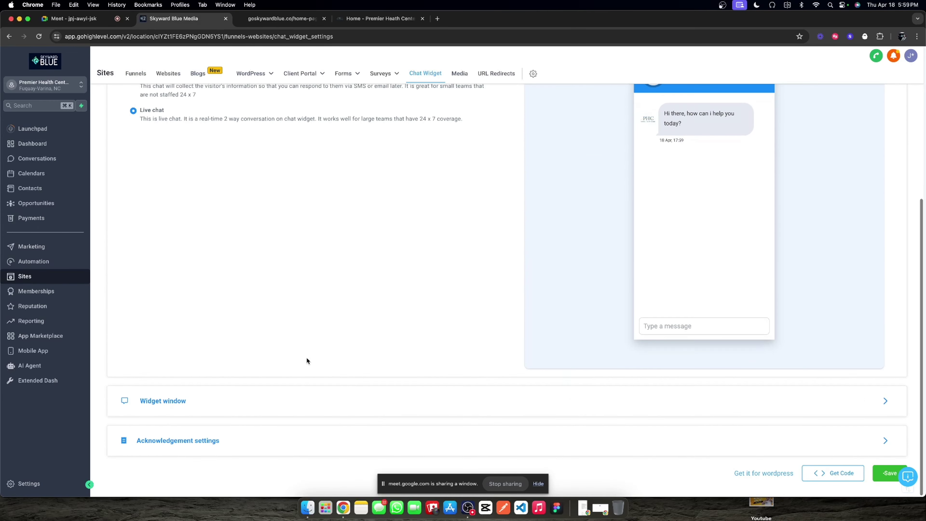
click(281, 399)
Step: Select the intro message text 'Hi there, how can i help you today?' in the Chat bubble section
scroll(328, 343, down, 4)
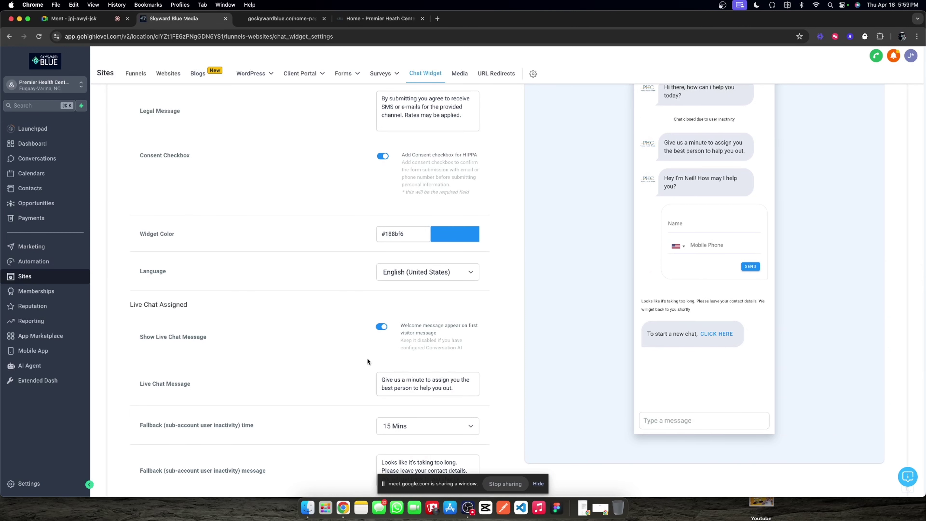
scroll(365, 360, down, 6)
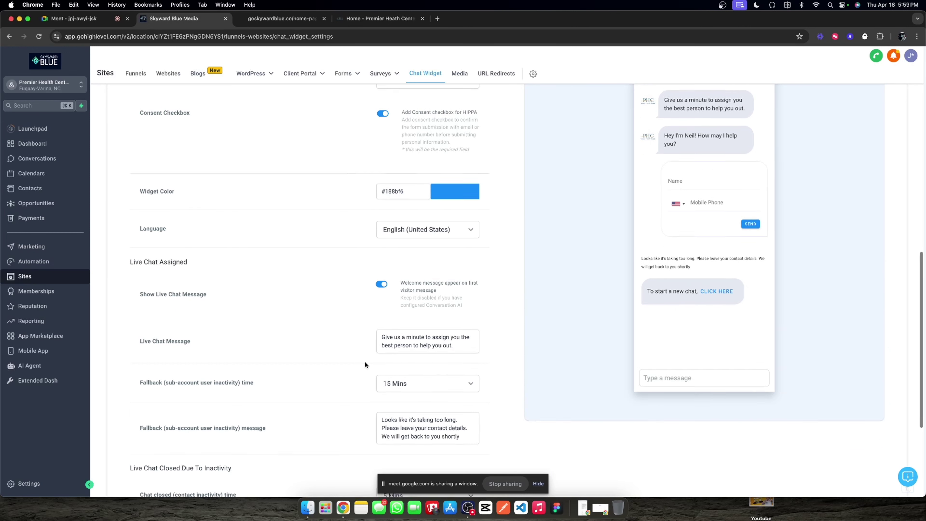
scroll(364, 361, up, 7)
scroll(364, 360, up, 10)
click(158, 112)
drag(381, 207, 583, 217)
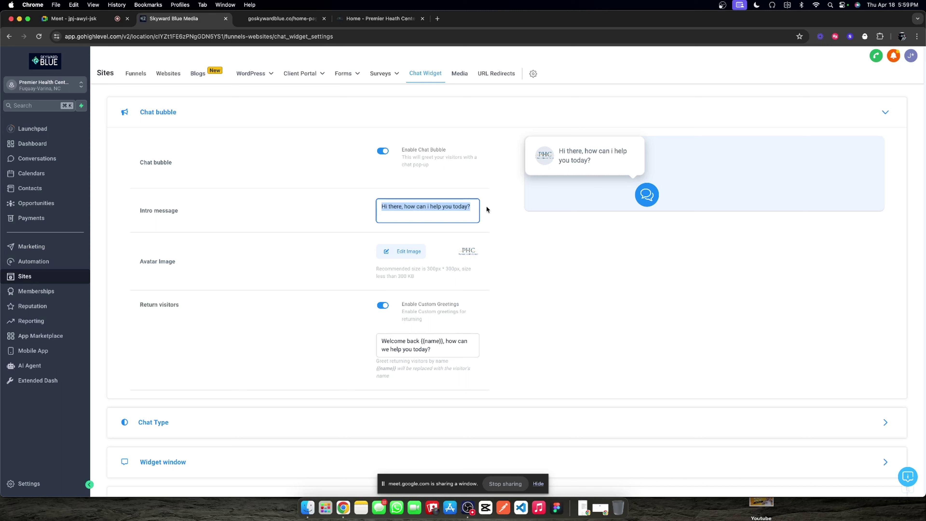
Step: Replace the selected intro message with 'Hey there!'
scroll(352, 279, down, 3)
scroll(352, 279, up, 4)
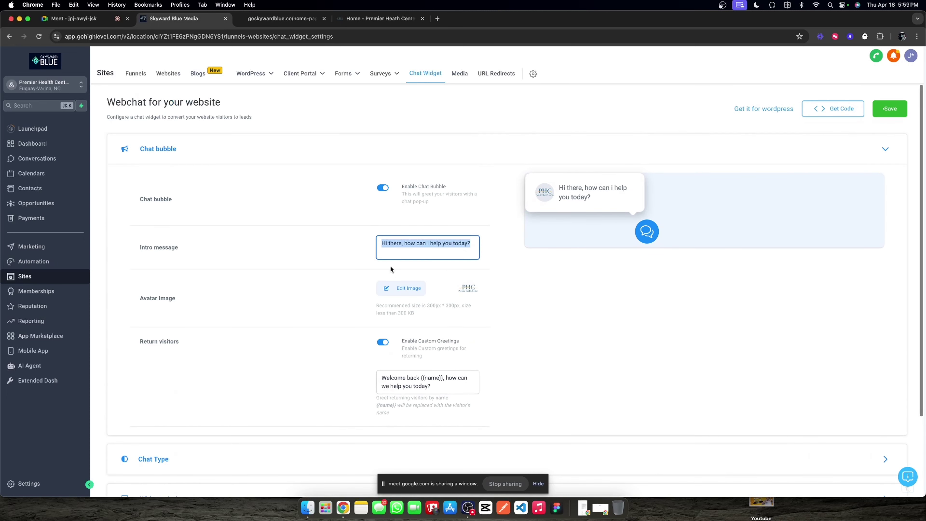
text(Hey there!)
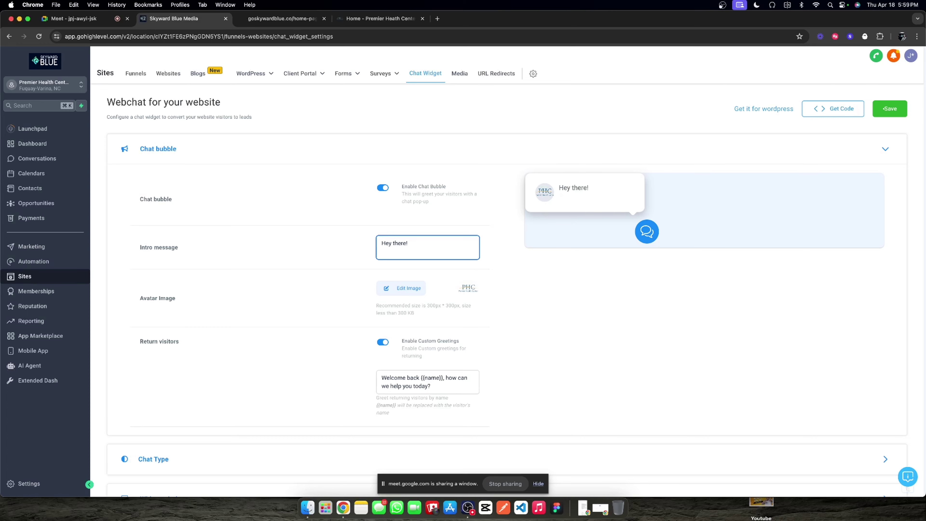
Step: Browse the Premier Health Center website's menu, then go back to the chat widget settings
click(369, 19)
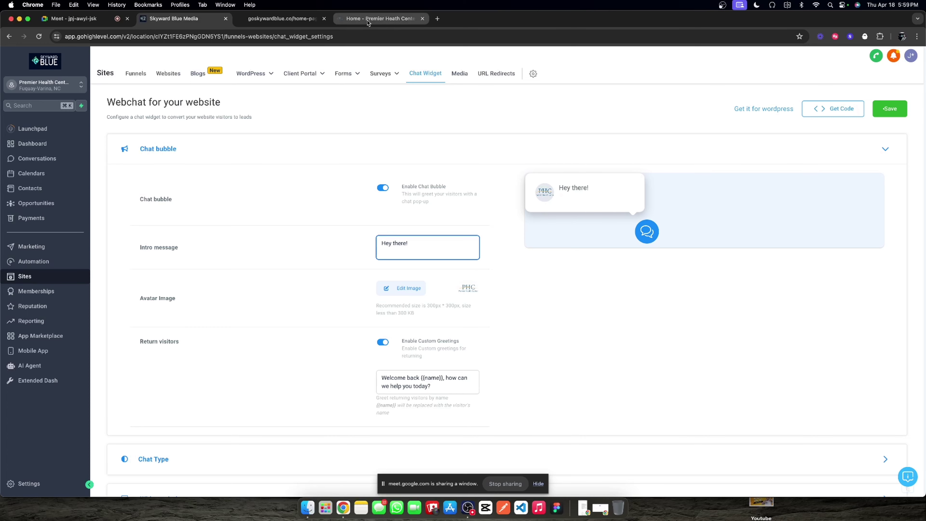
scroll(412, 111, up, 10)
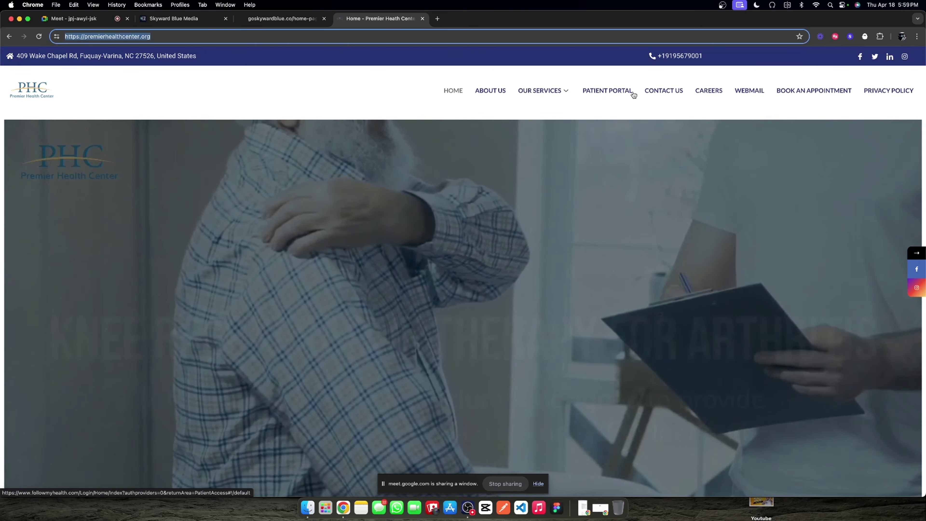
mouse_move(553, 100)
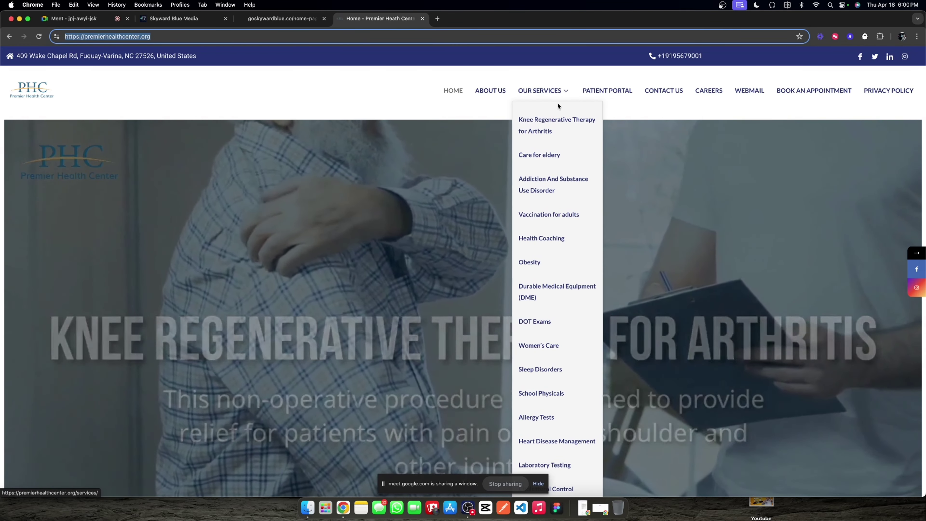
scroll(554, 182, down, 2)
scroll(552, 181, down, 5)
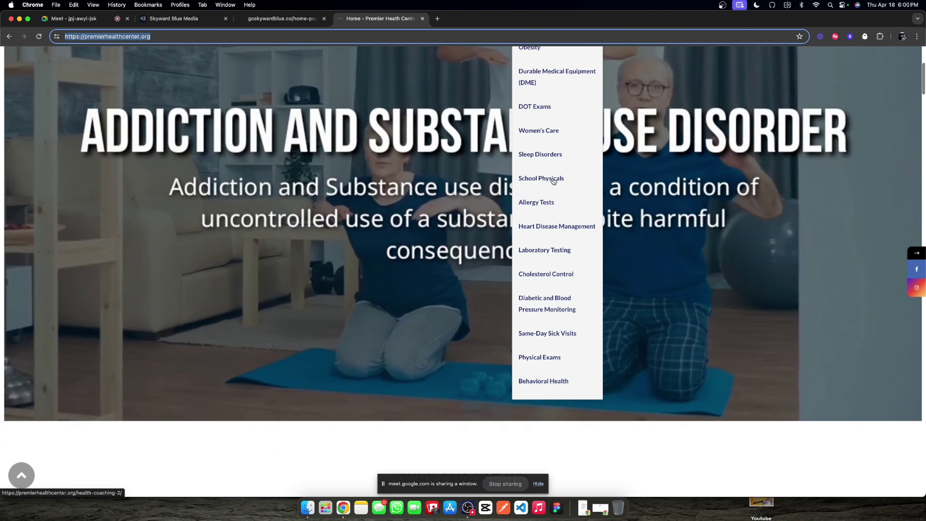
scroll(548, 179, up, 7)
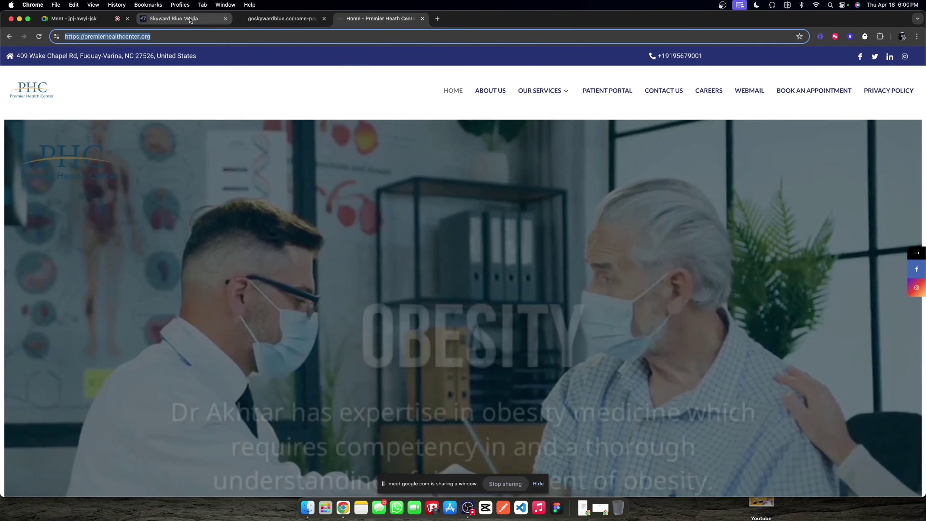
key(super+2)
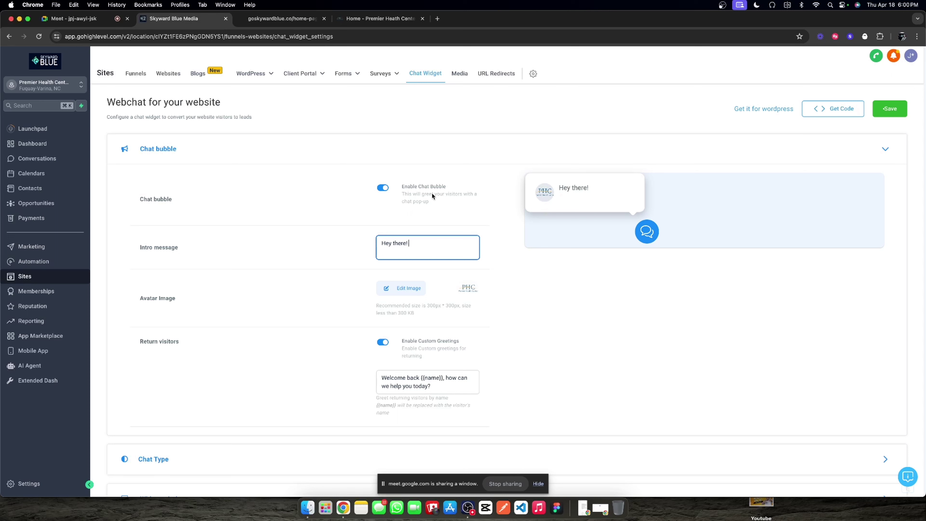
Step: Open the Knee Regenerative Therapy for Arthritis page, then return to the chat widget settings
click(379, 19)
mouse_move(531, 89)
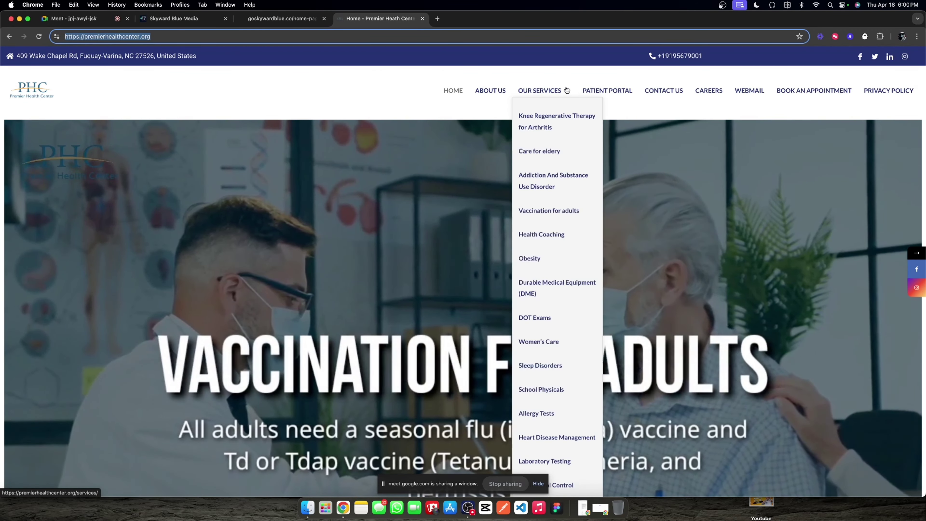
scroll(563, 184, down, 2)
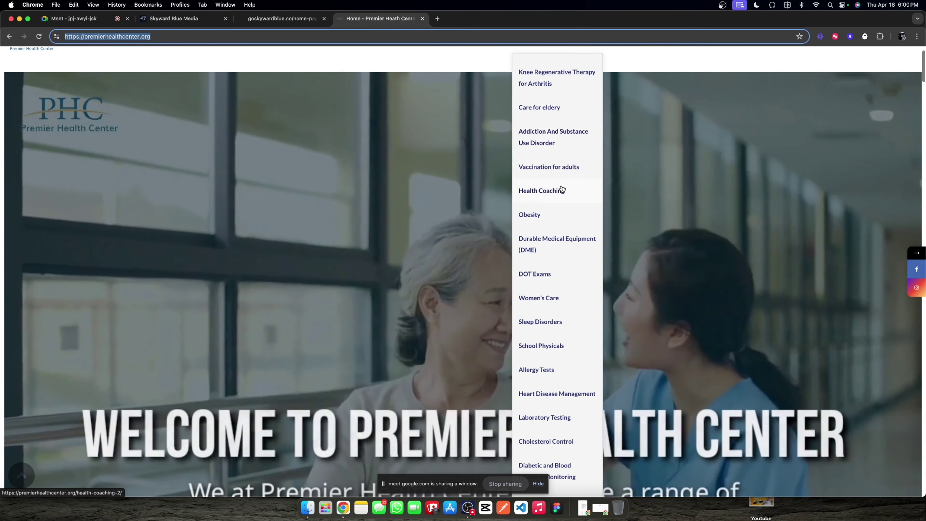
scroll(561, 171, up, 2)
click(549, 134)
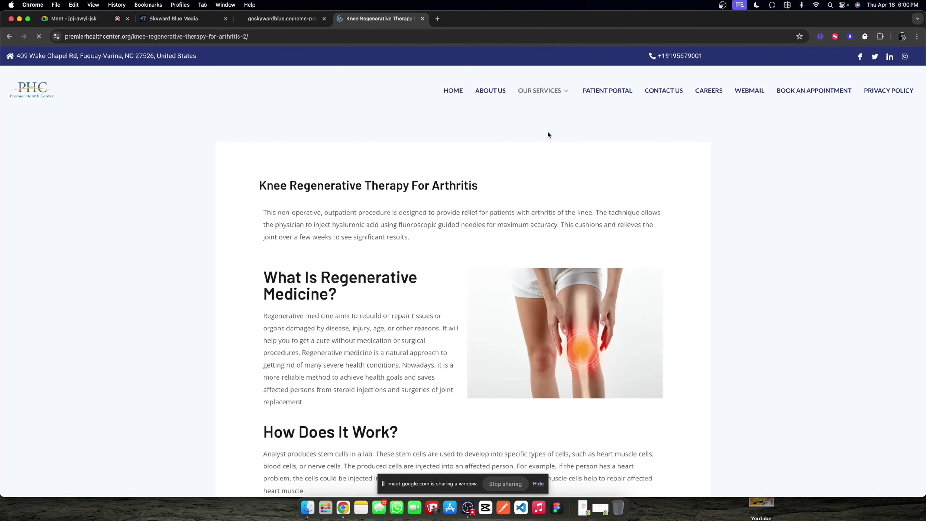
scroll(547, 132, down, 10)
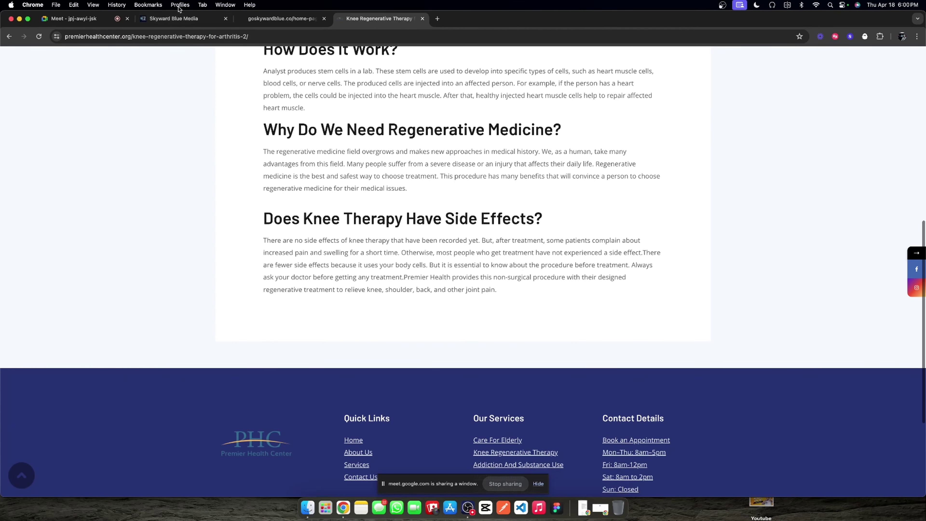
scroll(365, 190, up, 10)
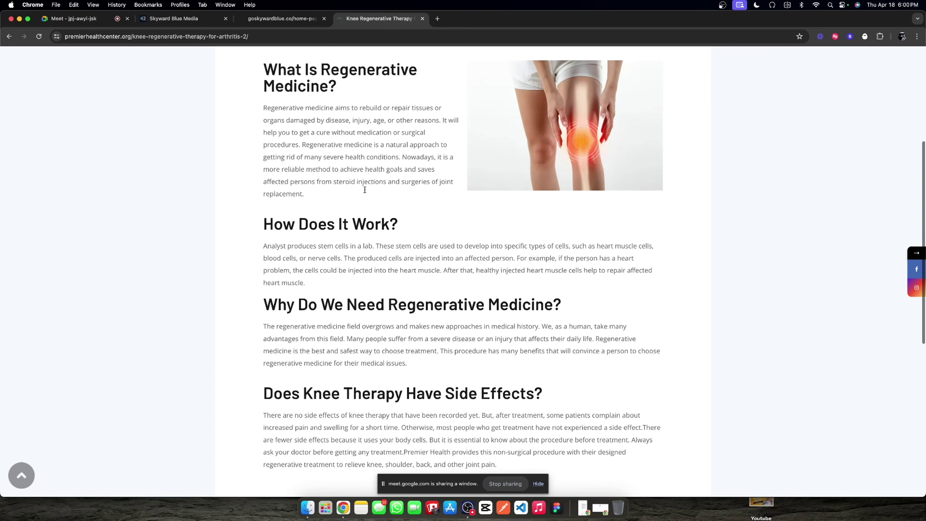
click(199, 21)
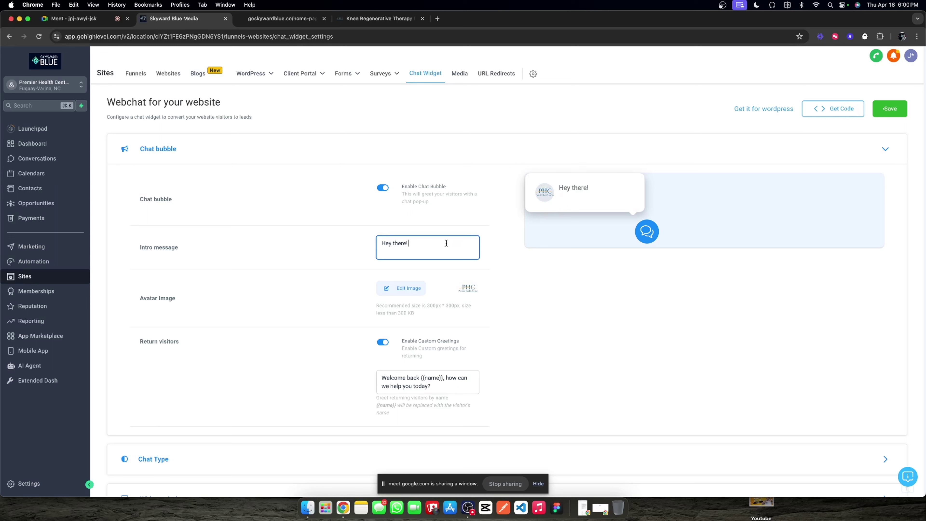
Step: Complete the intro message as 'Hey there! I'm here to point you to the right resources...'
text(can get yu)
key(BackSpace)
text(ou some information)
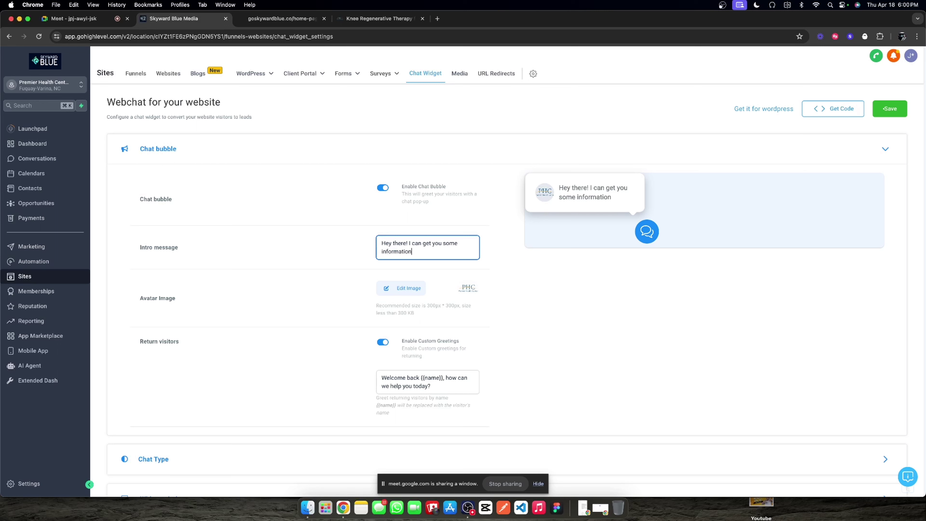
key(BackSpace)
key(BackSpace)
key(BackSpace)
key(BackSpace)
key(BackSpace)
key(BackSpace)
key(BackSpace)
key(BackSpace)
key(BackSpace)
key(BackSpace)
key(BackSpace)
key(BackSpace)
key(BackSpace)
key(BackSpace)
key(BackSpace)
key(BackSpace)
key(BackSpace)
key(BackSpace)
key(BackSpace)
key(BackSpace)
key(BackSpace)
key(BackSpace)
key(BackSpace)
key(BackSpace)
key(BackSpace)
key(BackSpace)
key(BackSpace)
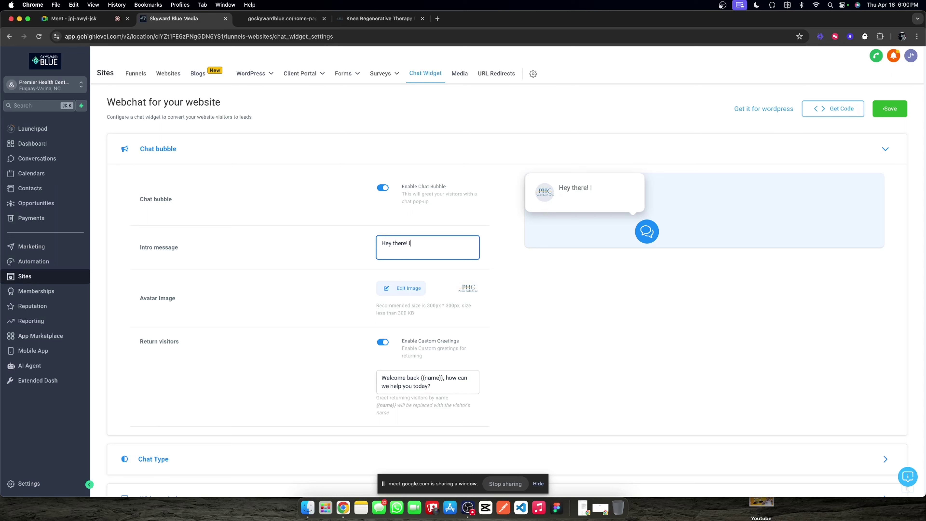
text('m here to point you to the)
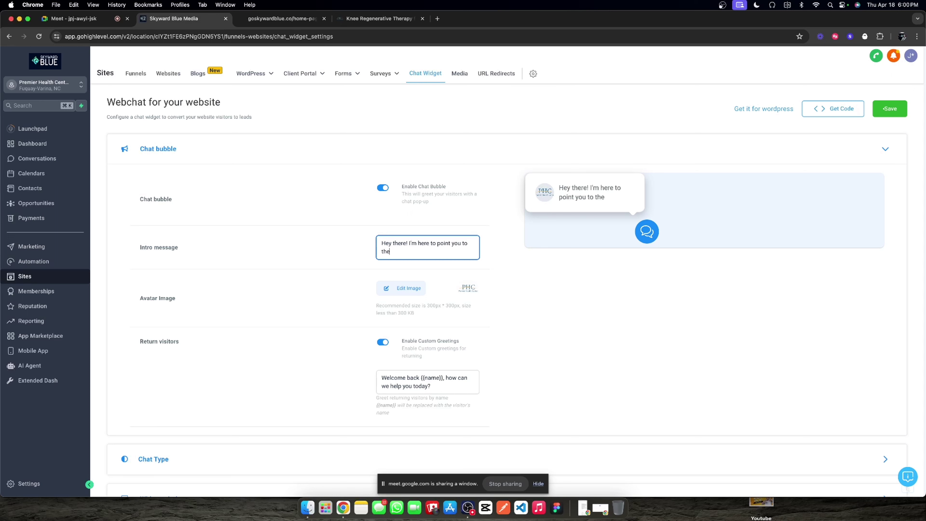
text( right resou)
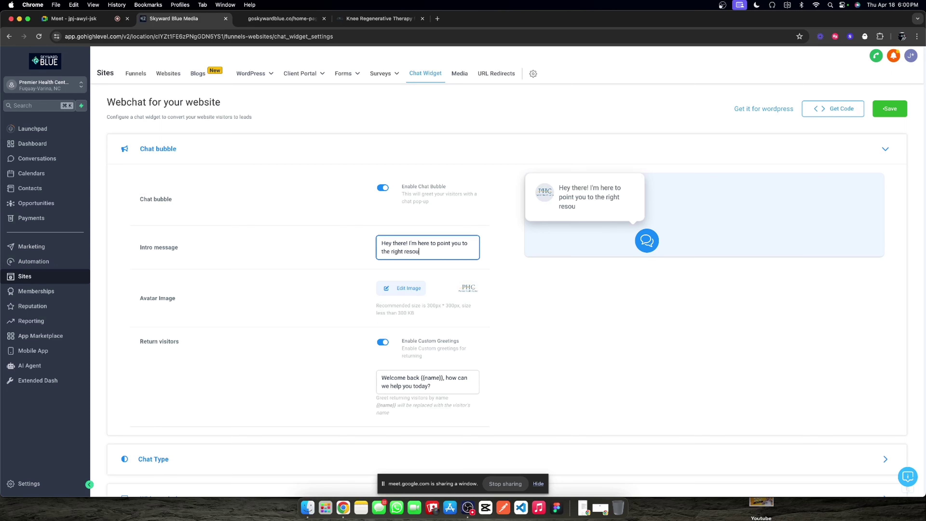
text(rce...)
key(Left)
key(Left)
key(Left)
text(s, wh)
key(BackSpace)
key(BackSpace)
key(BackSpace)
Step: In Widget window, replace the Live Chat Message with 'Glad to get connected, one second while'
click(340, 252)
scroll(340, 252, down, 5)
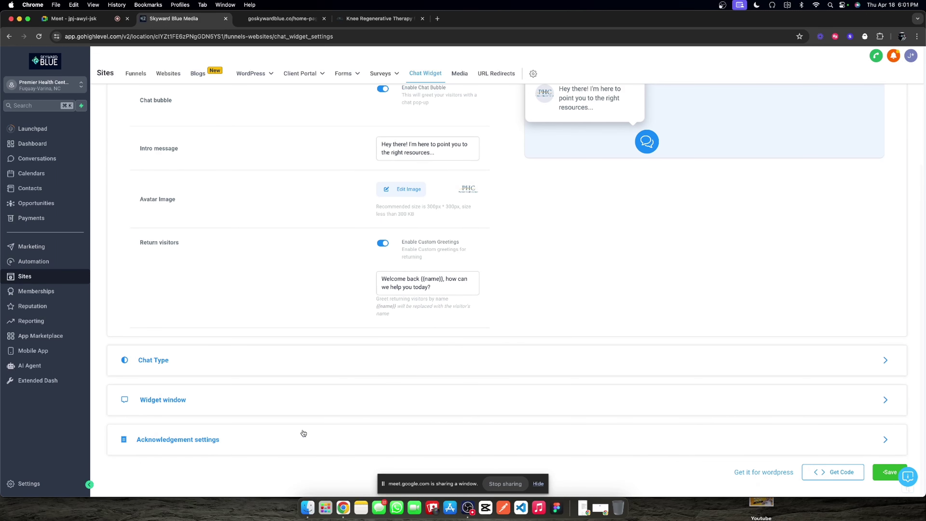
click(372, 387)
scroll(390, 338, down, 15)
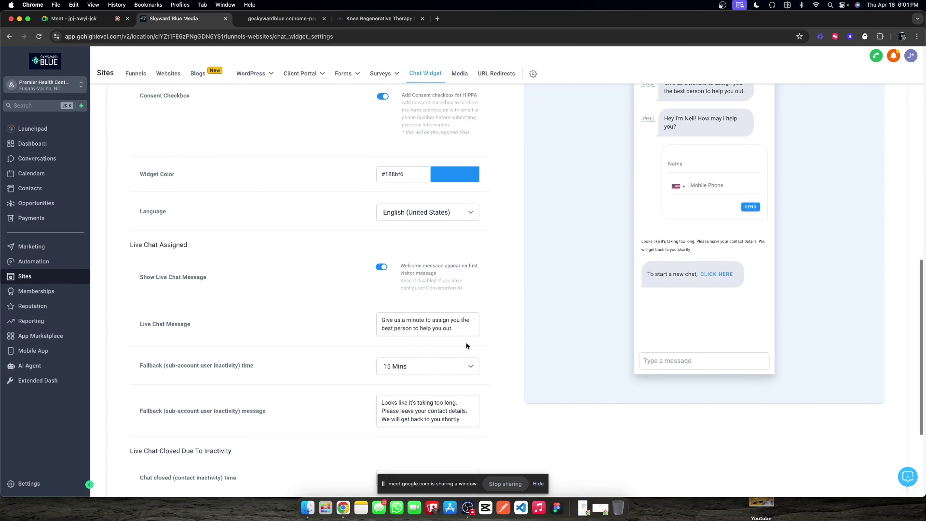
click(438, 332)
key(super+a)
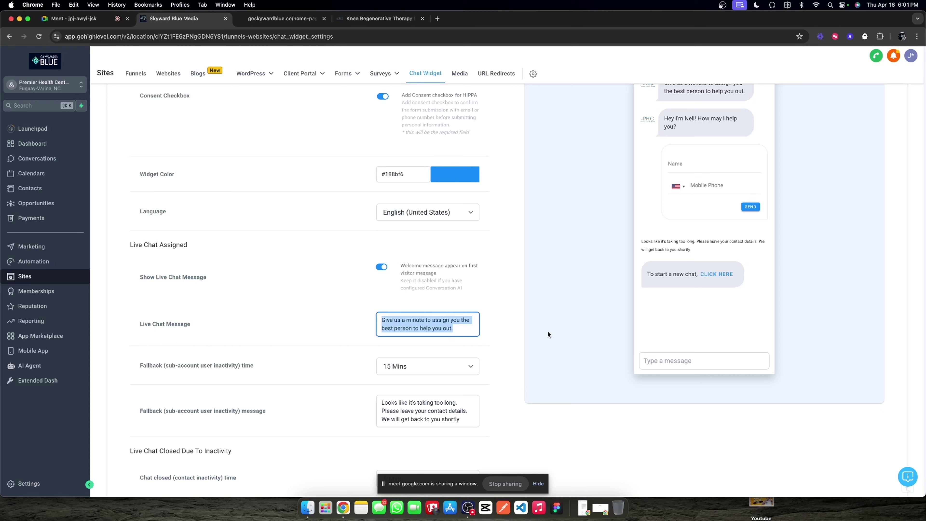
text(Glad to )
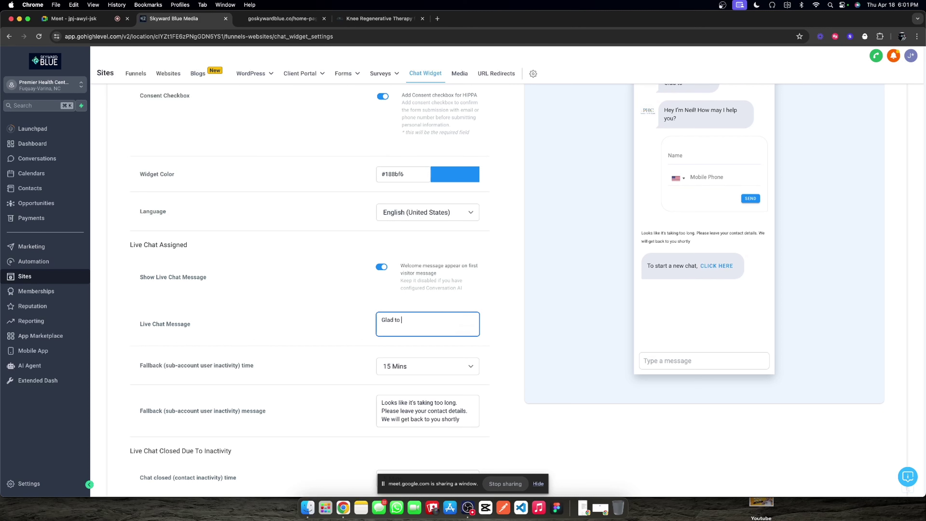
text(get connected, one seco)
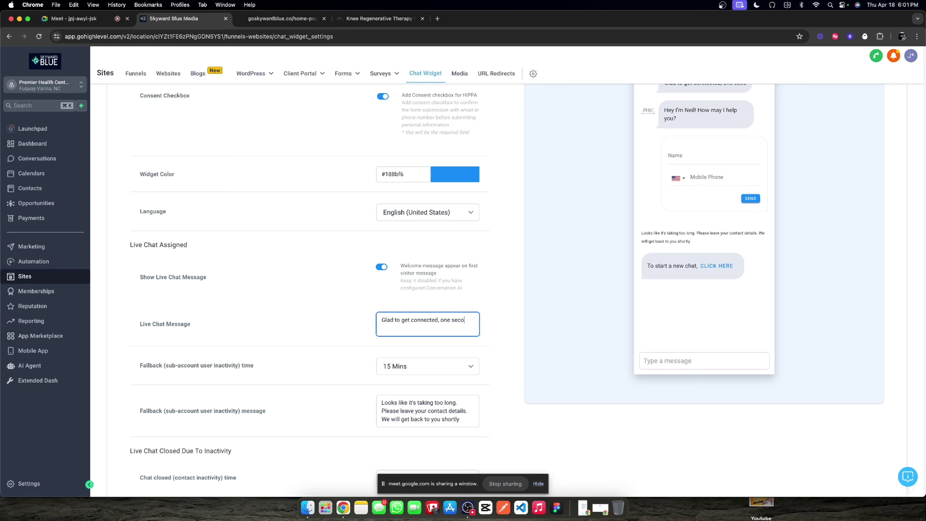
text(nd while)
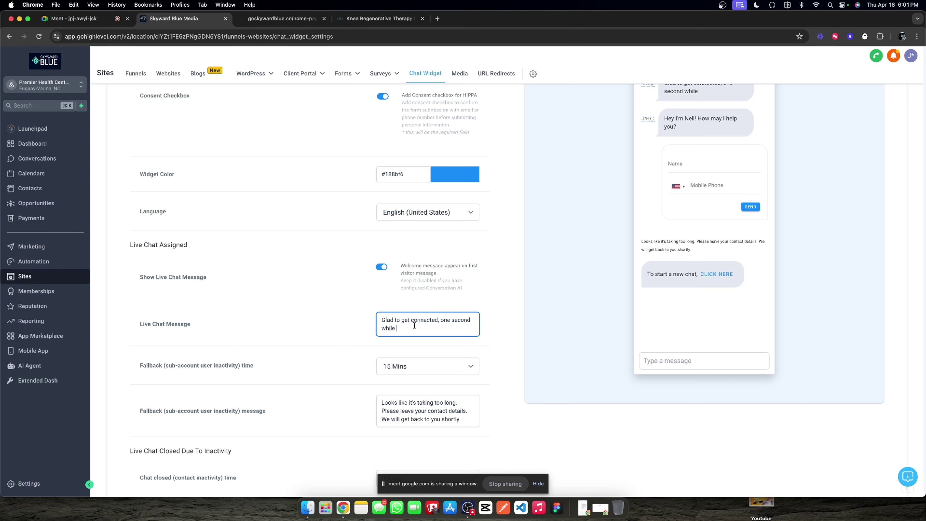
Step: Change the Live Chat Message to 'Glad to get connected, give me one second while I make sure I have some resources for you...'
text(I make sure)
scroll(532, 272, up, 5)
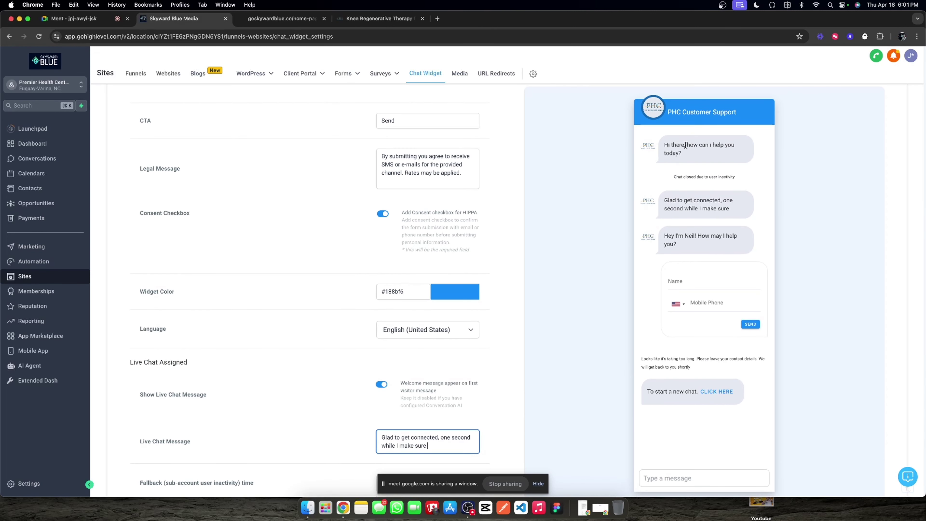
scroll(452, 361, down, 1)
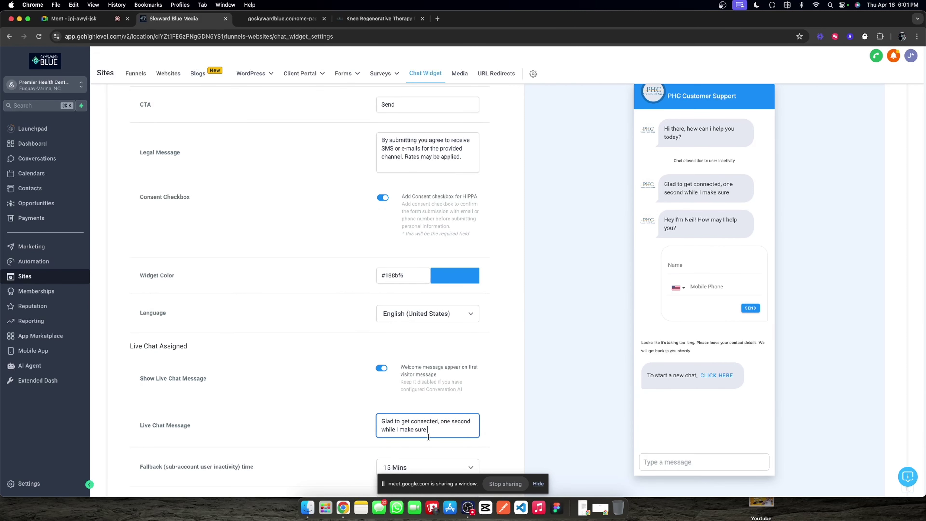
scroll(439, 432, down, 1)
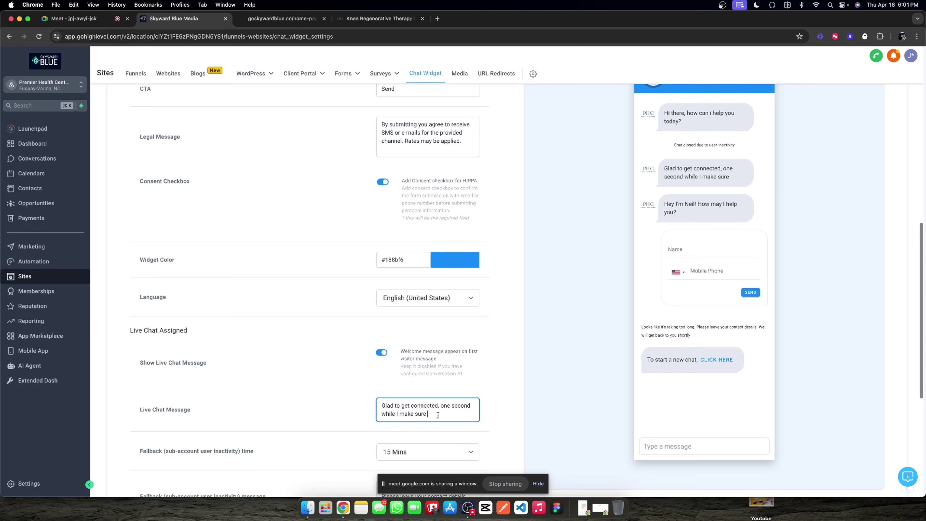
text(i have)
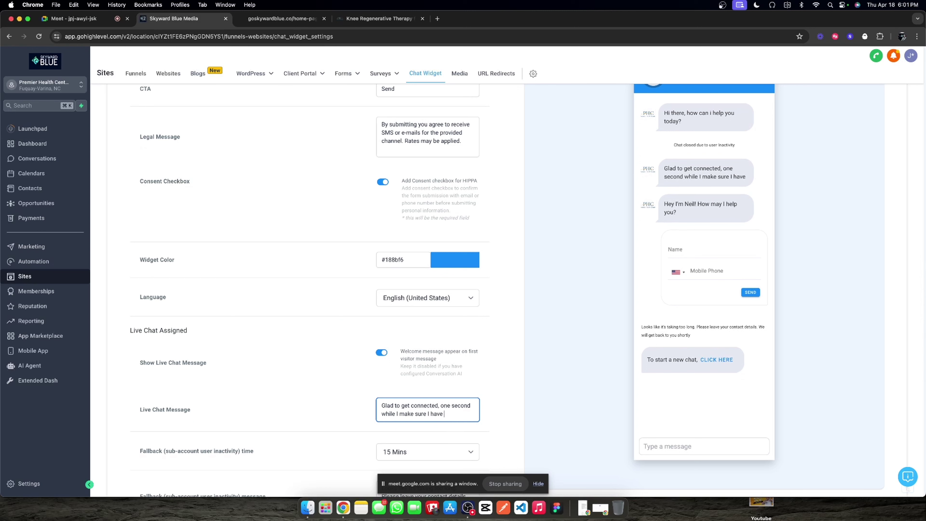
text( al)
key(BackSpace)
text(some )
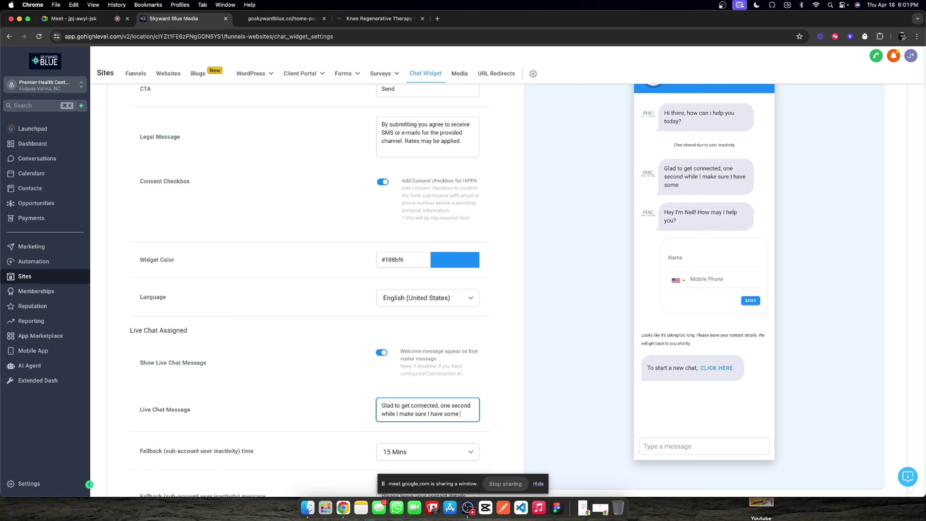
text(resources for you...)
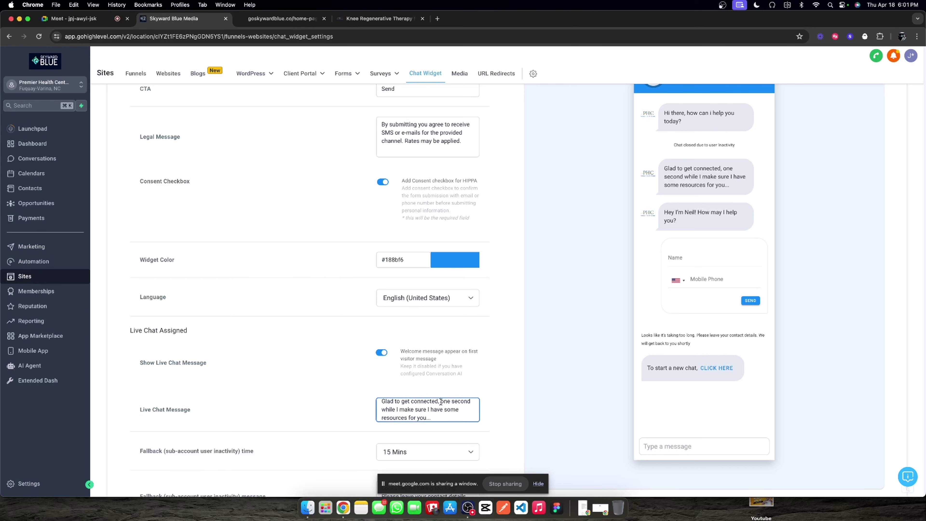
text(give me)
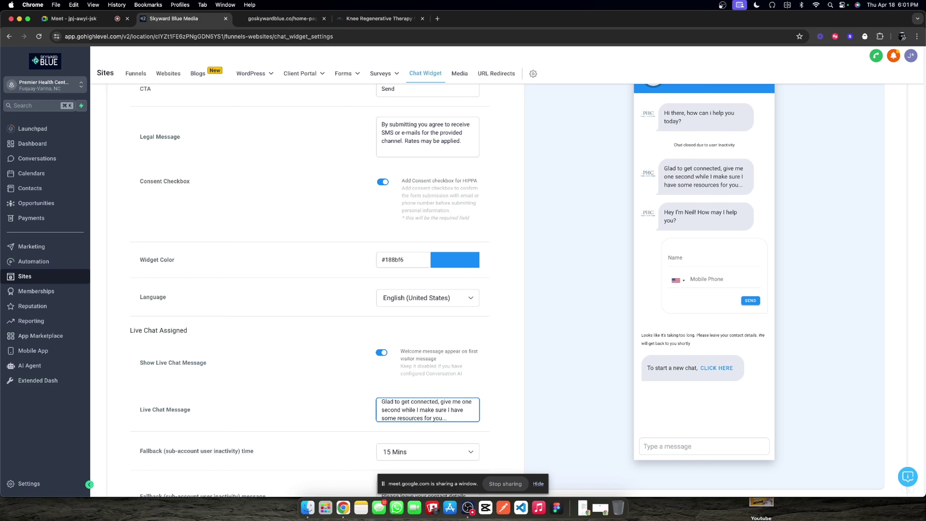
click(356, 364)
scroll(352, 297, up, 7)
Step: Replace the intro message with 'What can I help you with today?'
click(419, 222)
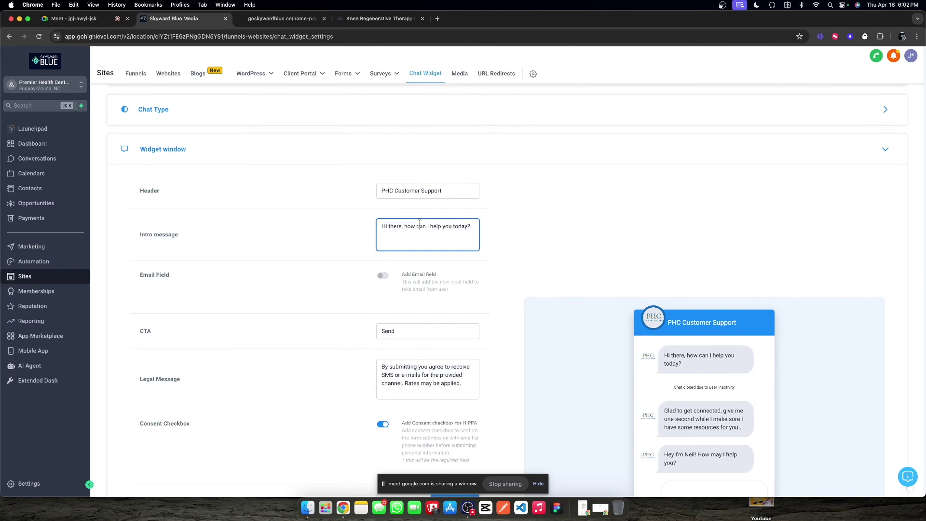
triple_click(419, 223)
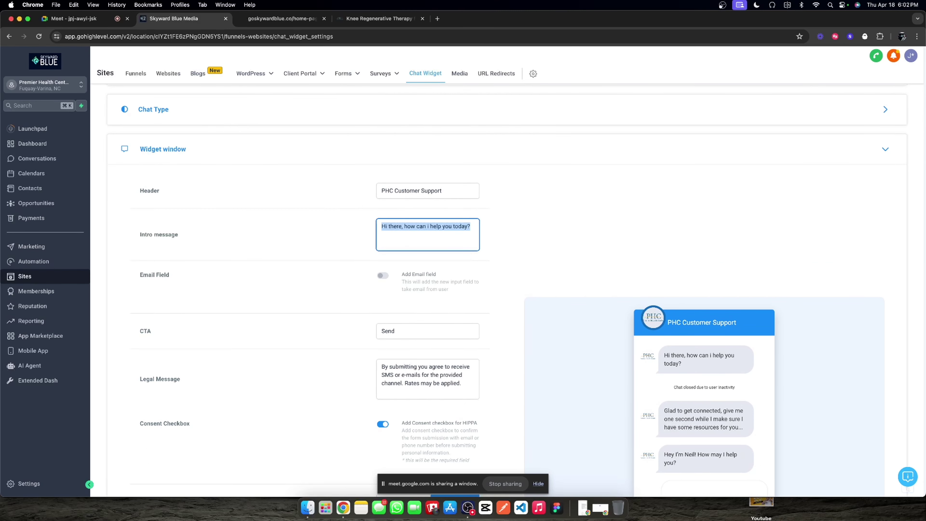
text(He)
key(BackSpace)
key(BackSpace)
key(BackSpace)
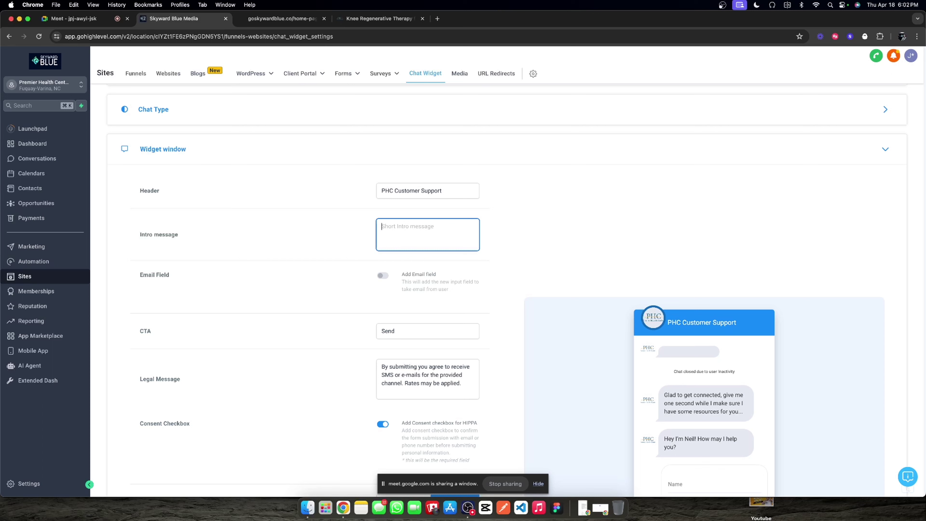
text(What cou)
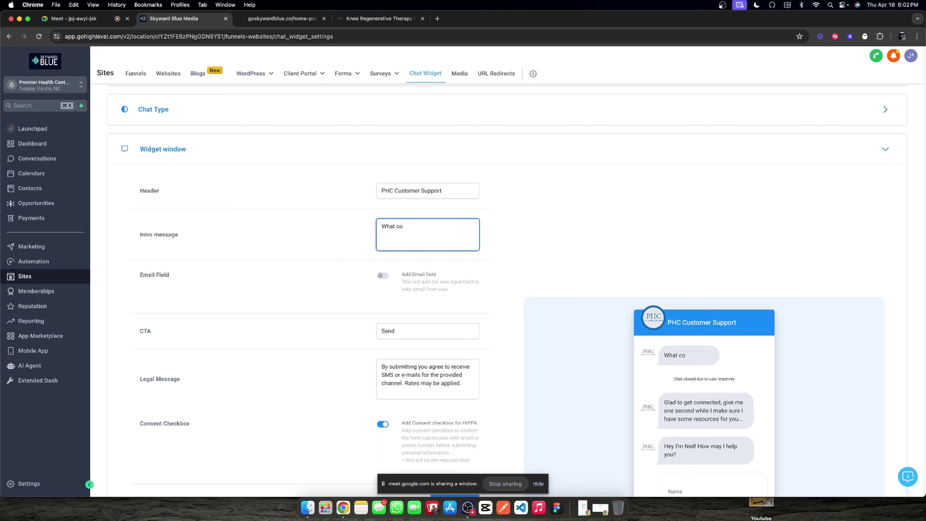
key(BackSpace)
key(BackSpace)
text(can I help you with today)
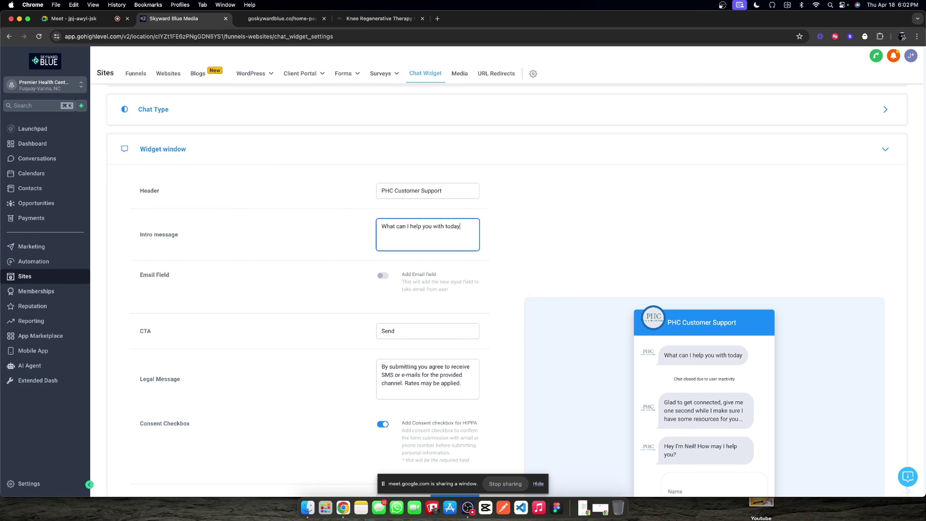
text(?)
Step: Save the chat widget settings
scroll(445, 268, down, 12)
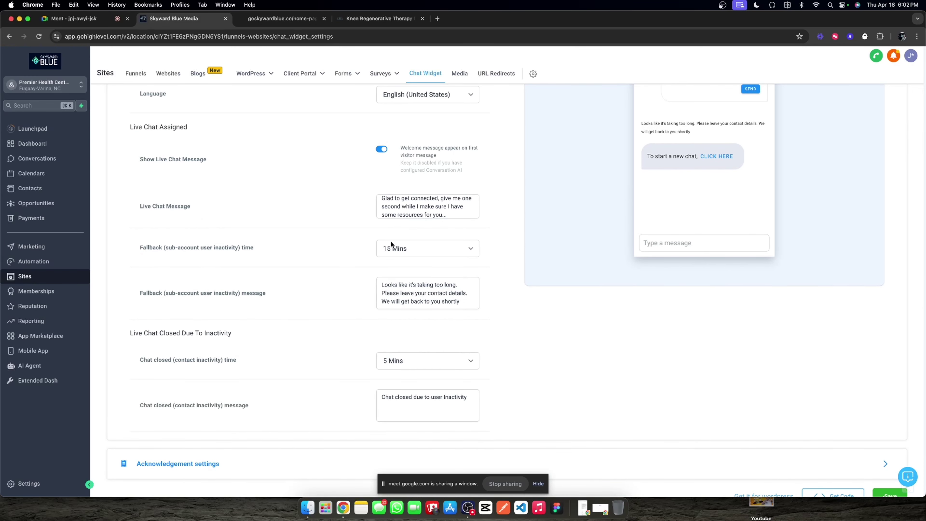
scroll(361, 323, down, 2)
scroll(425, 343, down, 1)
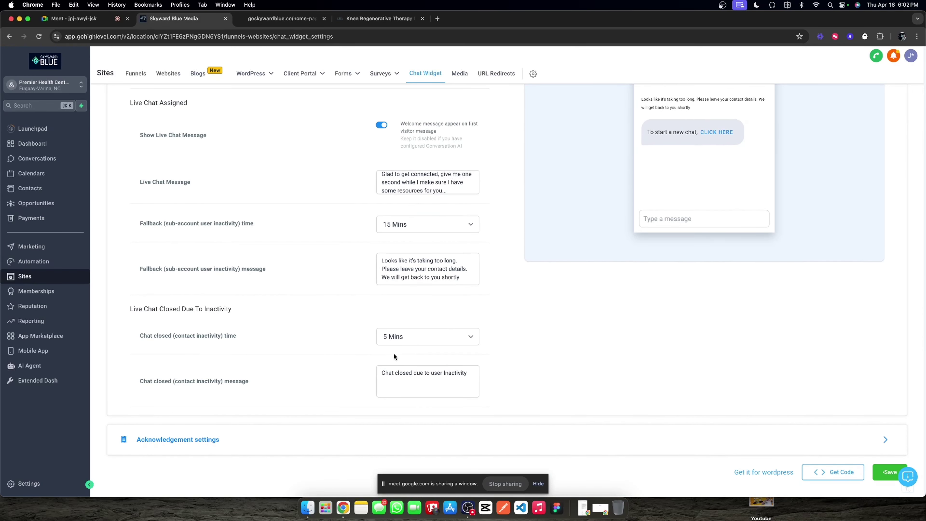
click(888, 472)
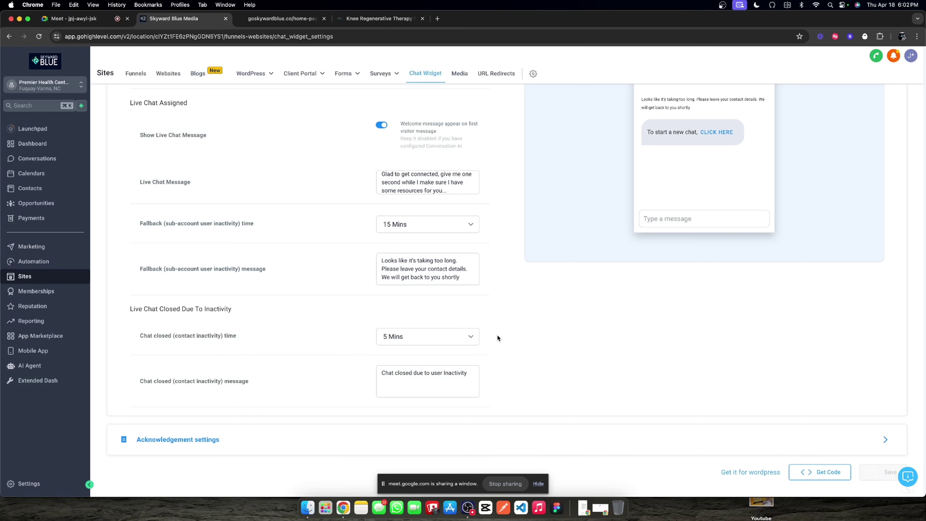
Step: Expand the Acknowledgement settings and review the Chat ended message
click(364, 439)
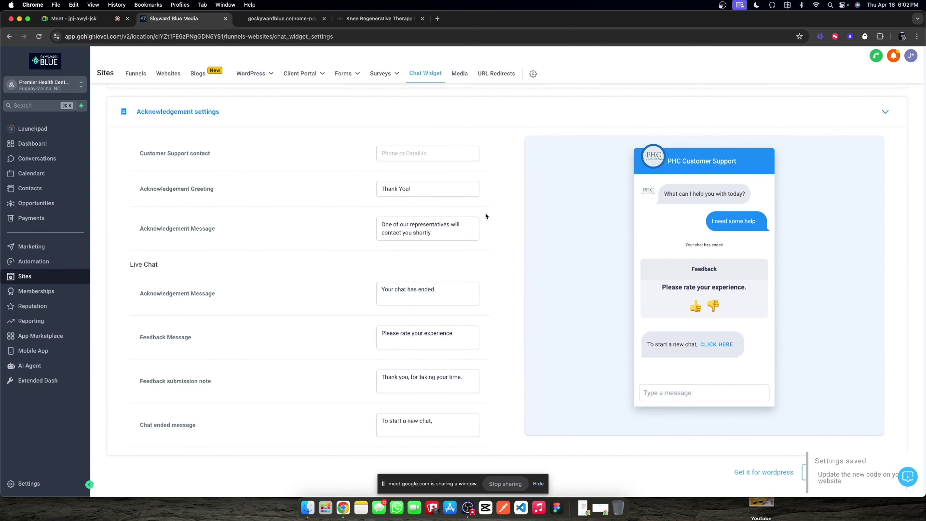
click(429, 435)
click(281, 19)
Step: Open the website's chat widget and look through the knee-pain conversation
click(903, 475)
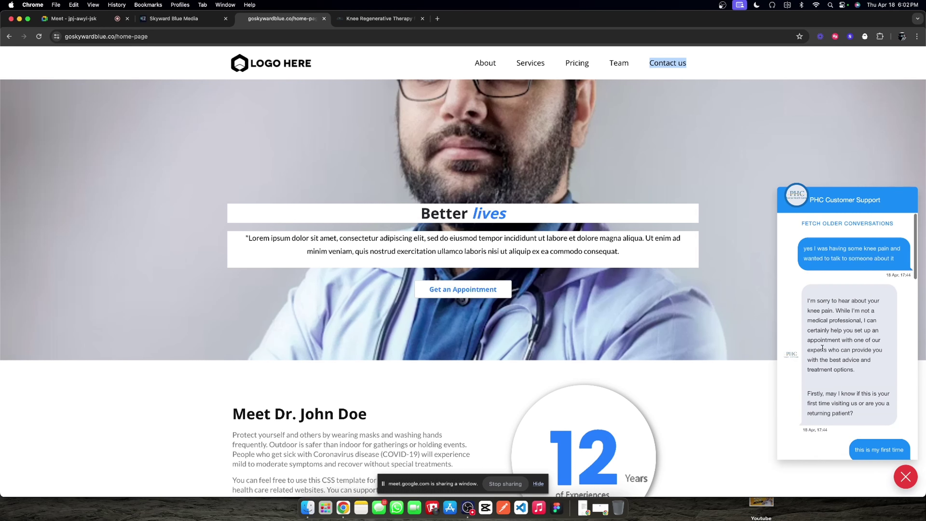
scroll(839, 227, down, 2)
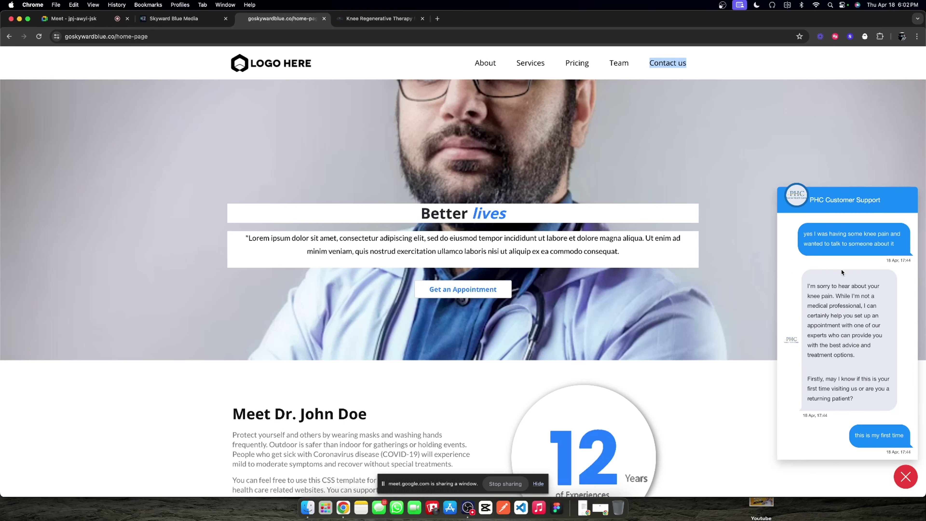
scroll(839, 250, up, 1)
Step: Back in the widget settings, expand the Chat Type and Chat bubble sections
click(190, 19)
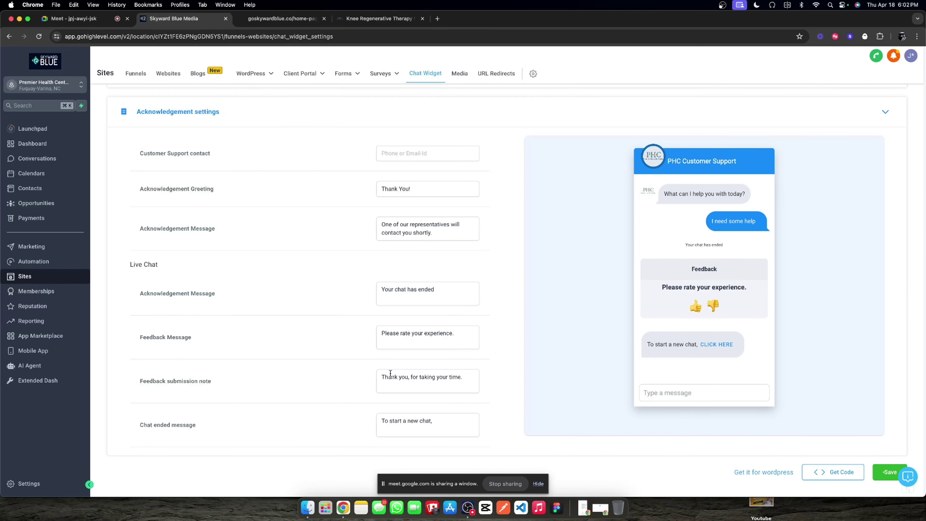
scroll(472, 300, up, 5)
click(277, 185)
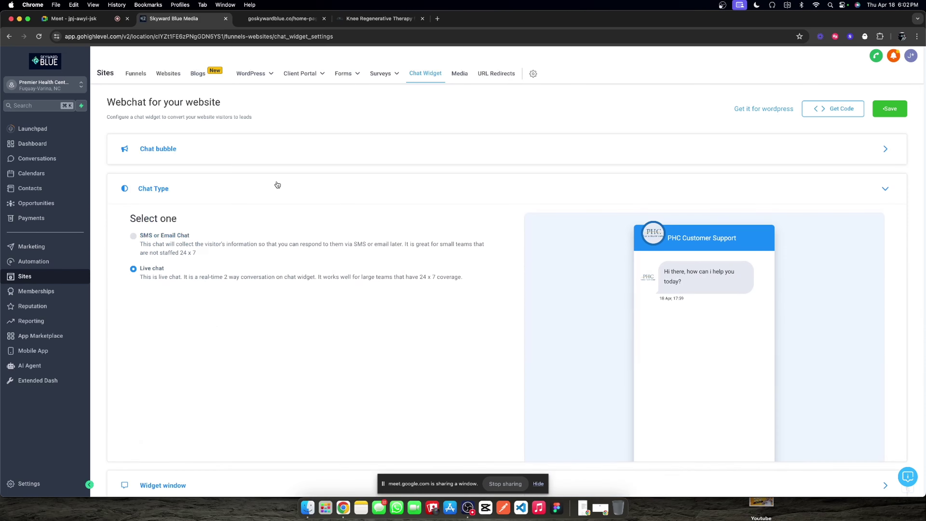
click(257, 160)
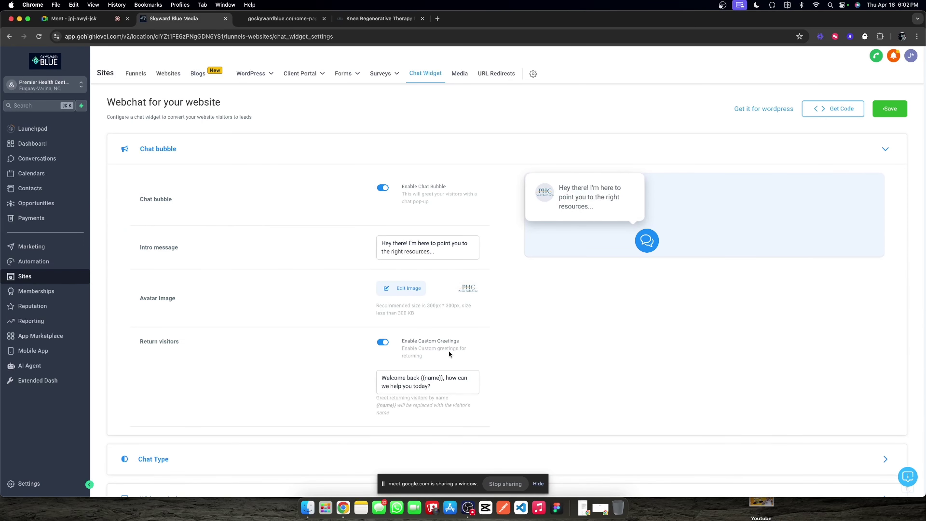
scroll(449, 352, down, 3)
Step: Change the Widget window header to 'PHC 24/7 Patient Help'
click(335, 403)
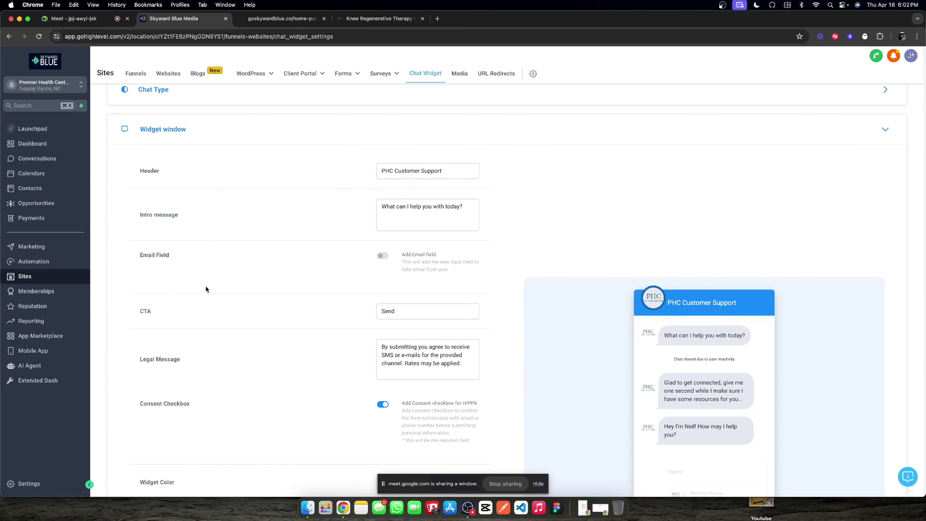
click(421, 170)
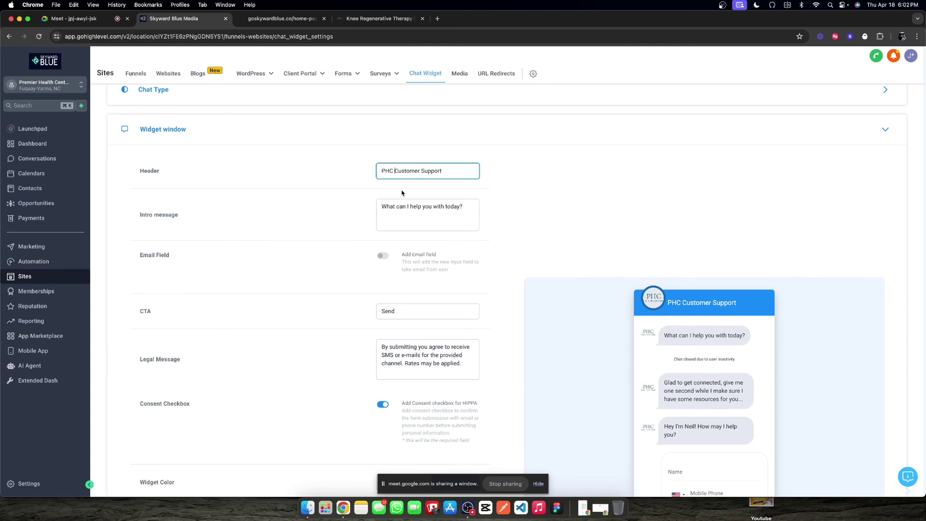
text(24/7)
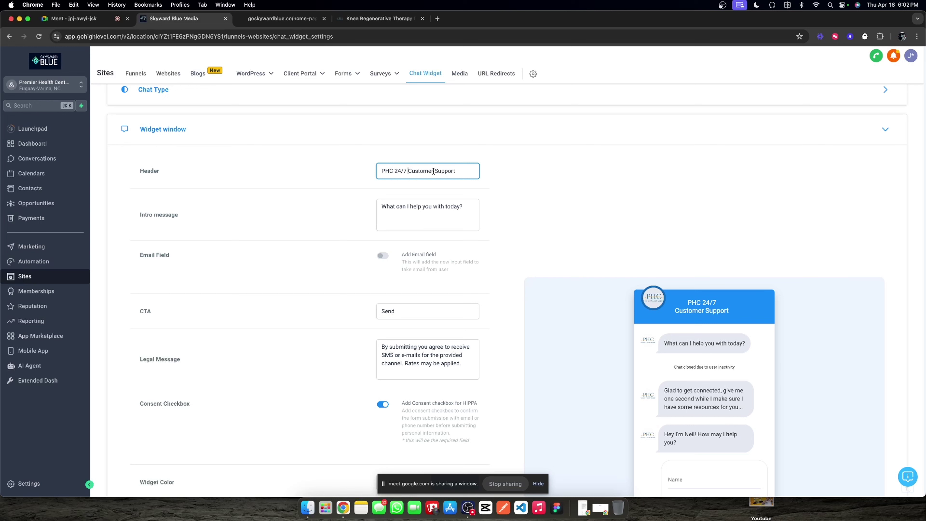
drag(408, 170, 460, 168)
text(Patient Team)
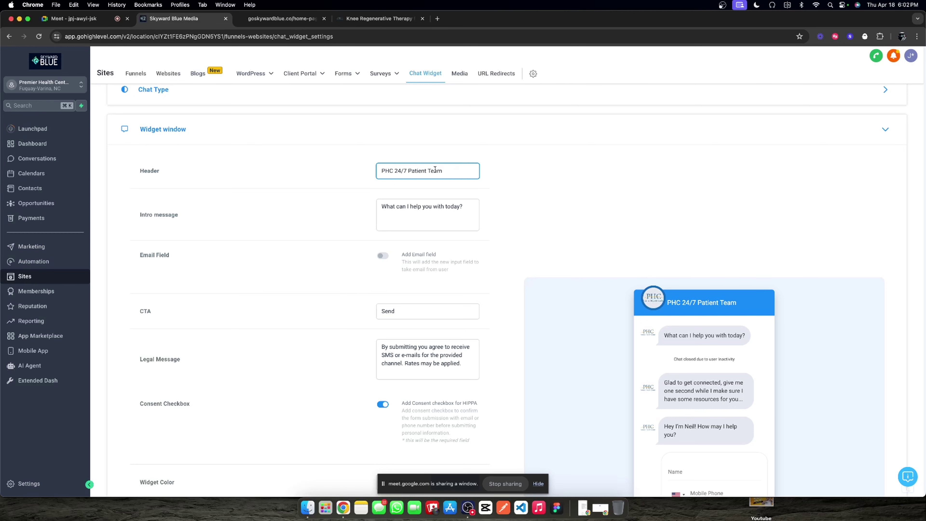
text(Support)
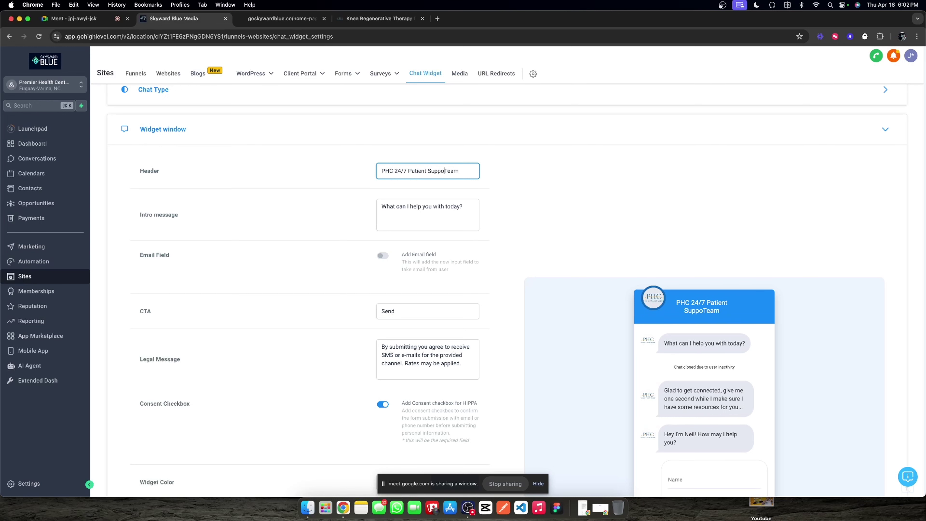
key(BackSpace)
key(BackSpace)
key(BackSpace)
key(BackSpace)
key(BackSpace)
drag(456, 172, 429, 172)
text(Help)
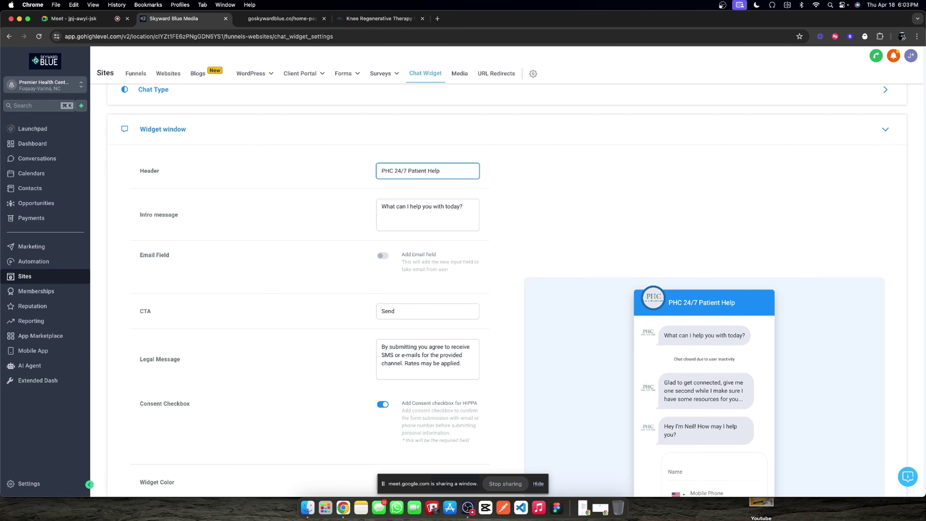
double_click(434, 171)
text(Assistanc)
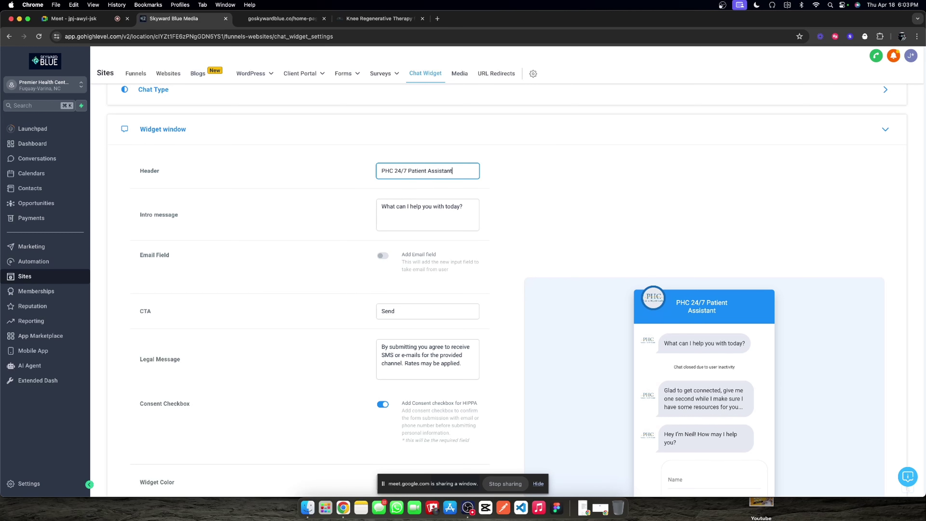
key(BackSpace)
key(BackSpace)
key(BackSpace)
key(BackSpace)
key(BackSpace)
key(BackSpace)
key(BackSpace)
key(BackSpace)
key(BackSpace)
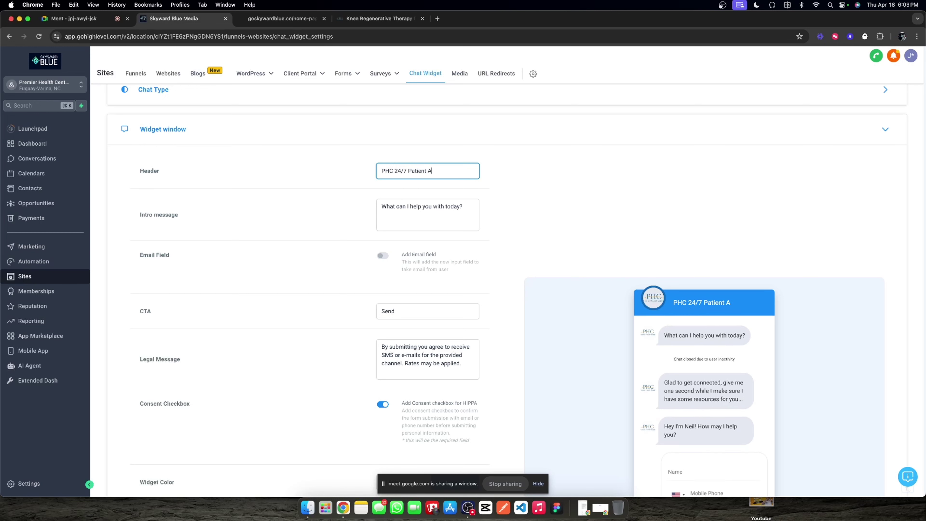
text(Help)
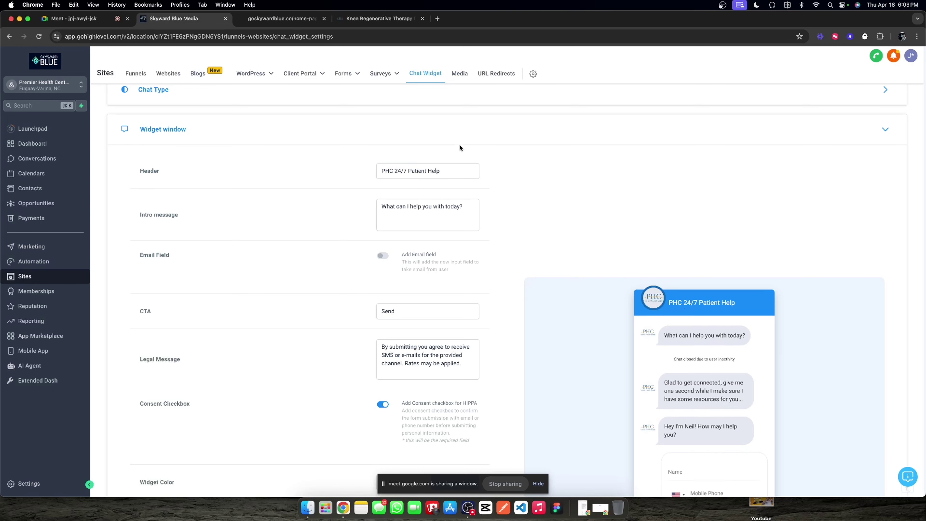
Step: Save the widget settings with the new header
scroll(768, 345, down, 10)
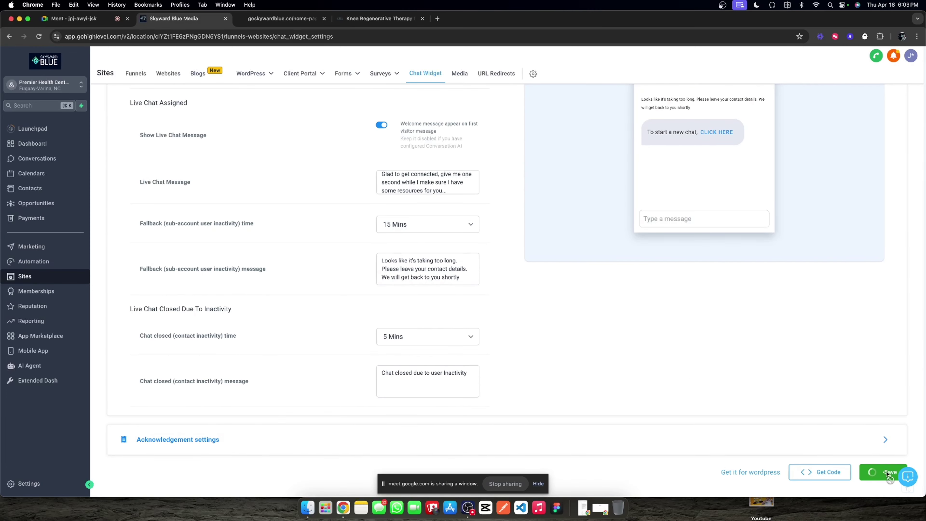
click(888, 471)
scroll(692, 255, up, 10)
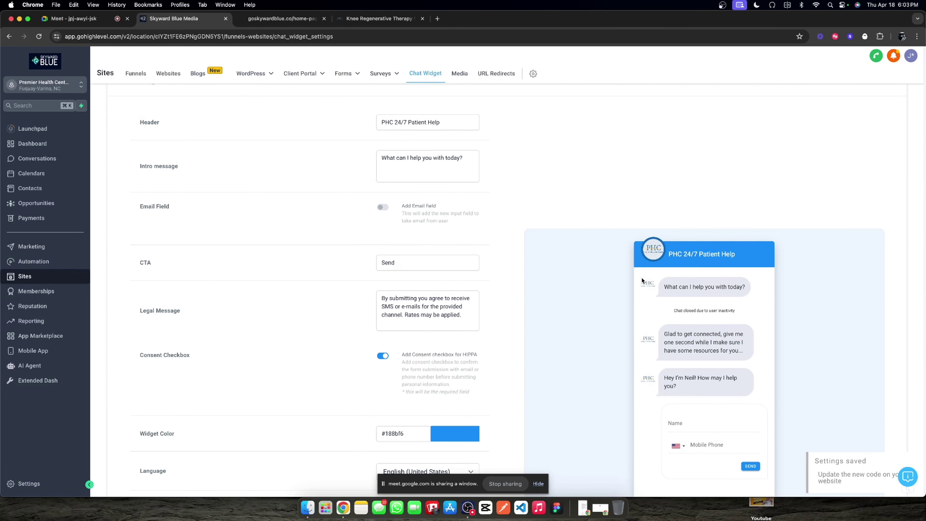
scroll(642, 280, down, 4)
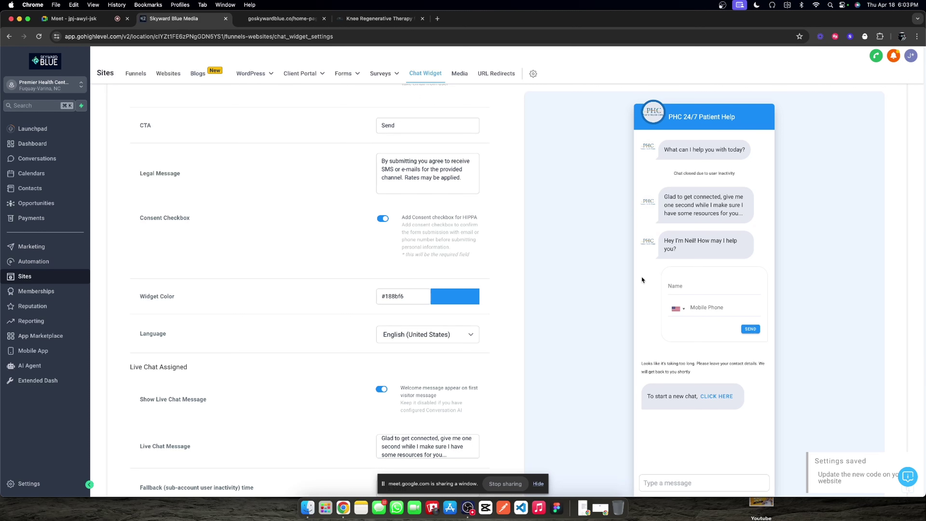
scroll(620, 171, up, 6)
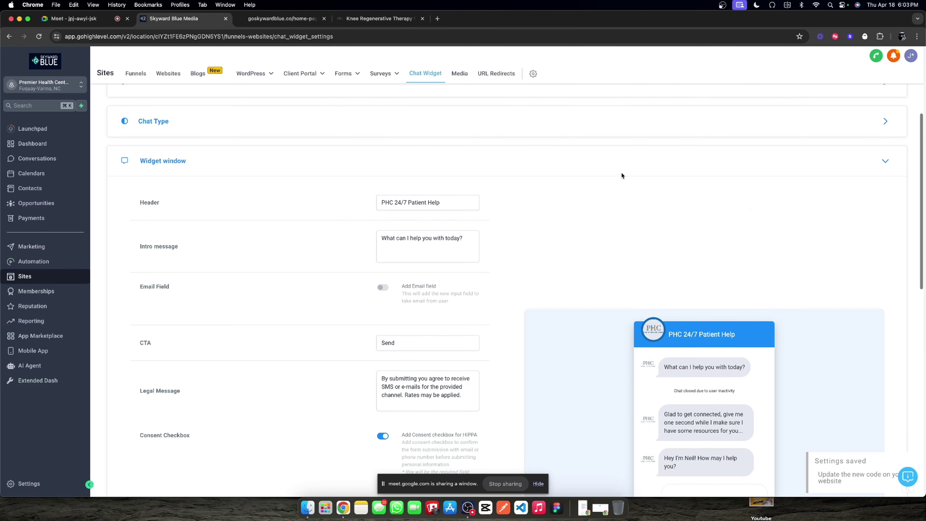
click(885, 161)
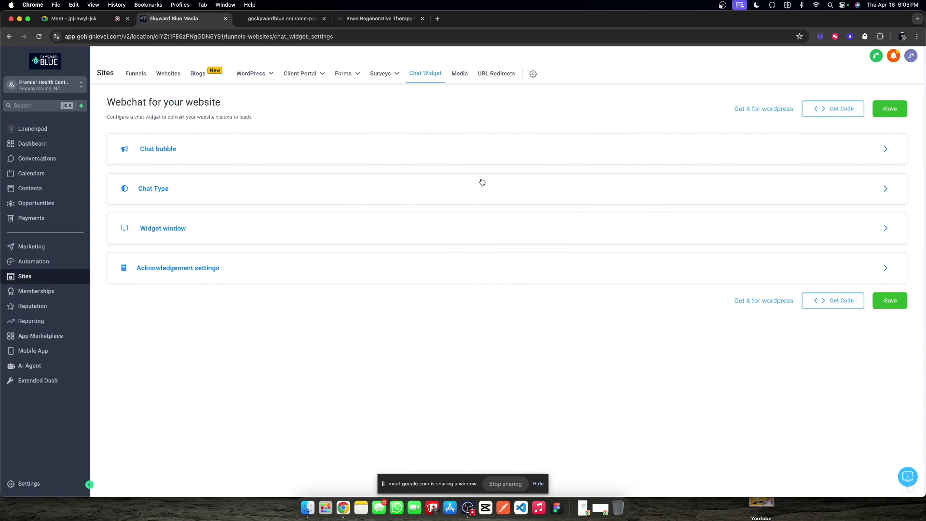
click(288, 23)
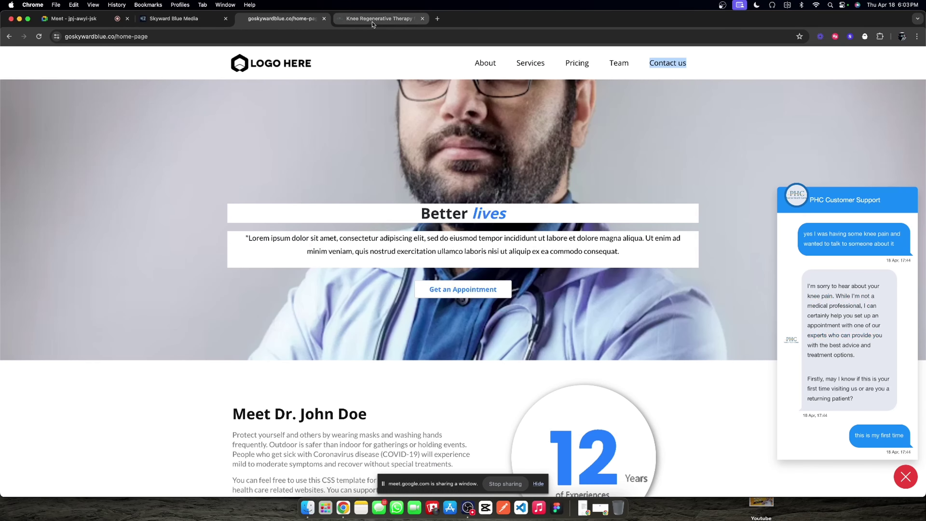
click(361, 23)
click(266, 23)
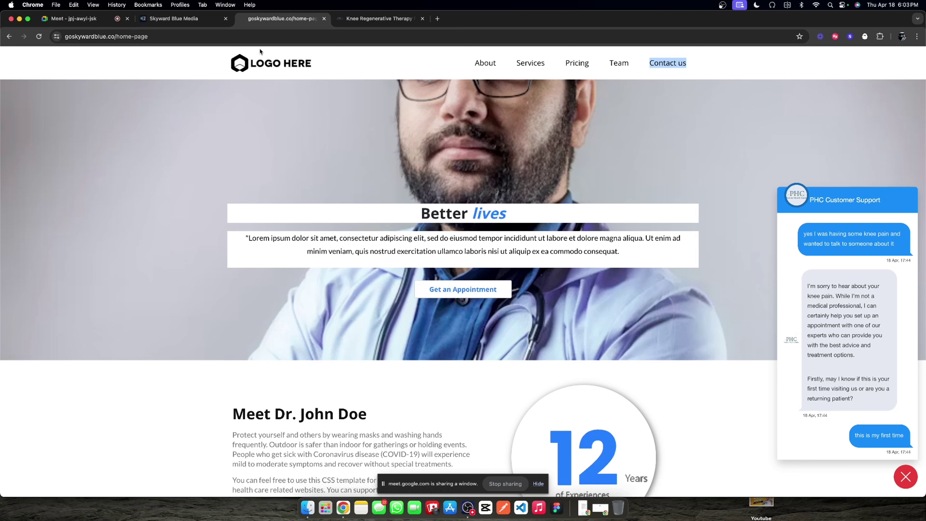
click(175, 19)
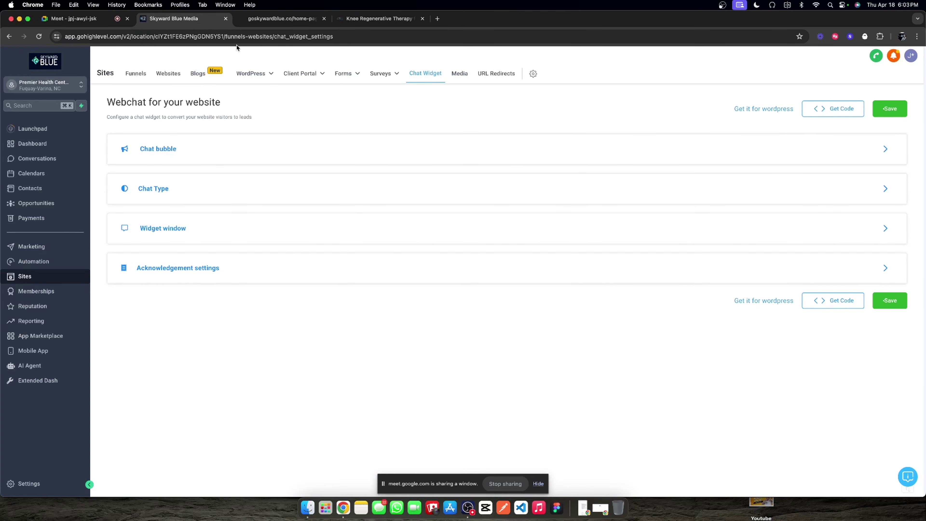
Step: Create a from-scratch workflow '3. Emergency Callout' in the 00. Chat Widget folder
click(36, 261)
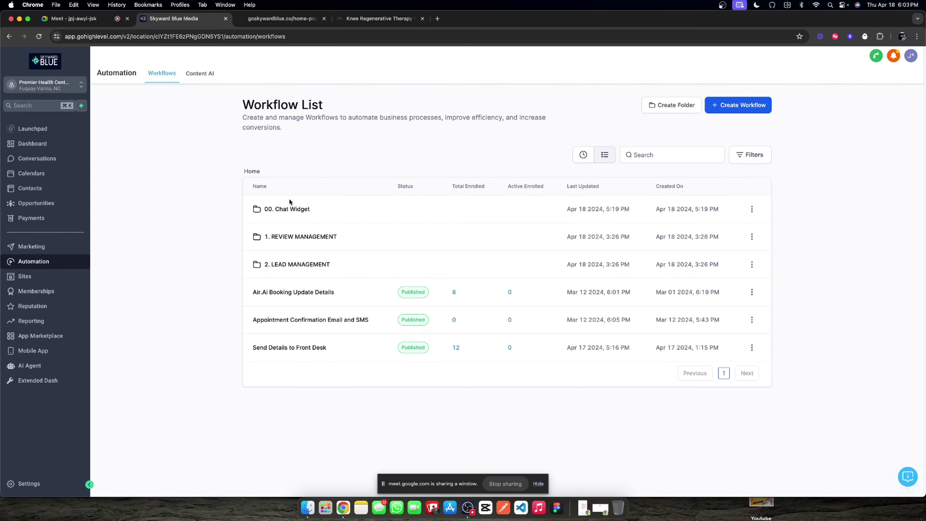
click(342, 208)
click(733, 110)
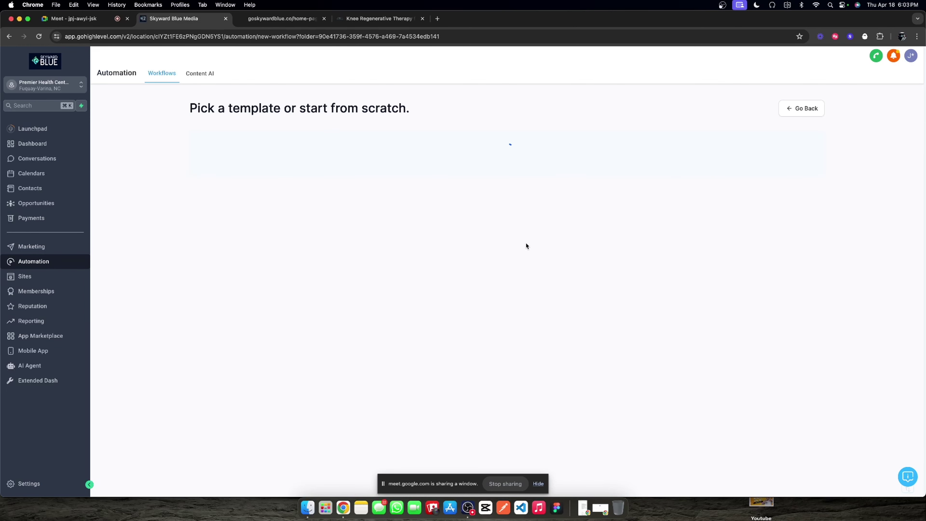
click(230, 208)
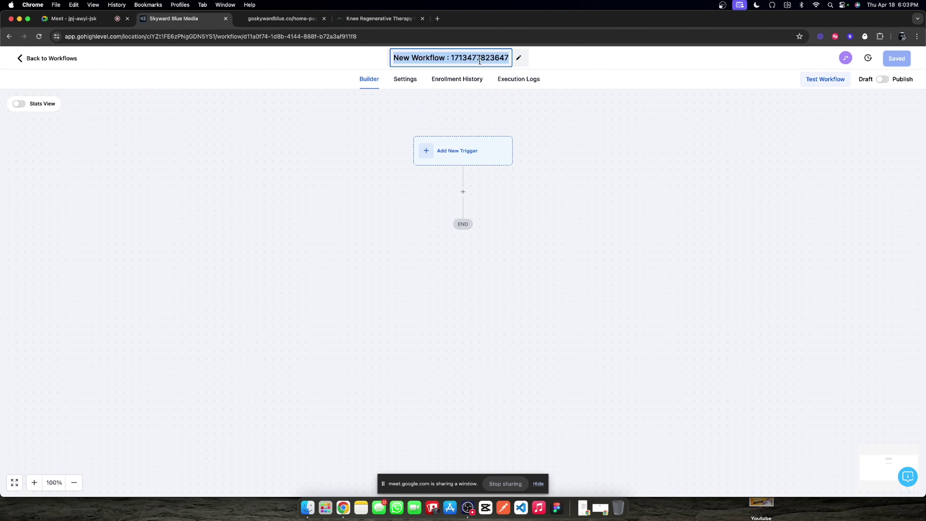
text(3. E)
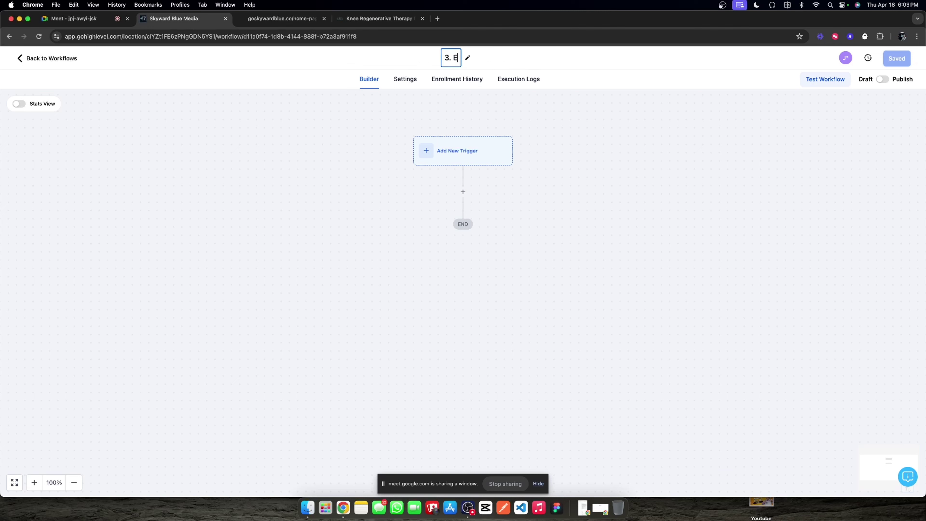
text(mergency )
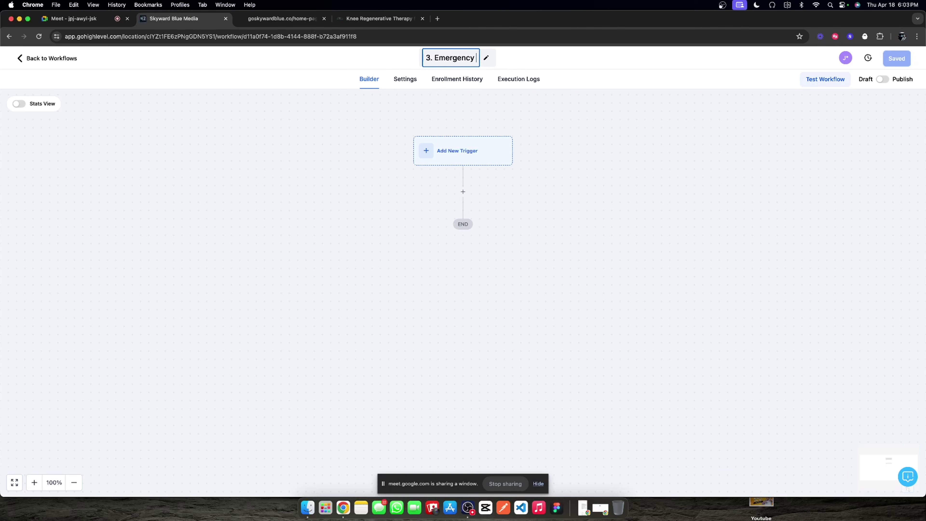
text(Callout)
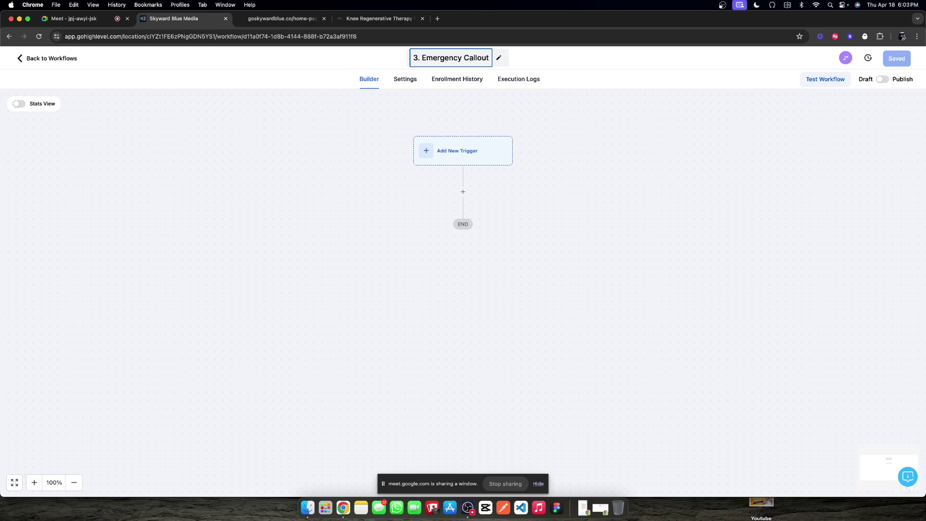
key(Return)
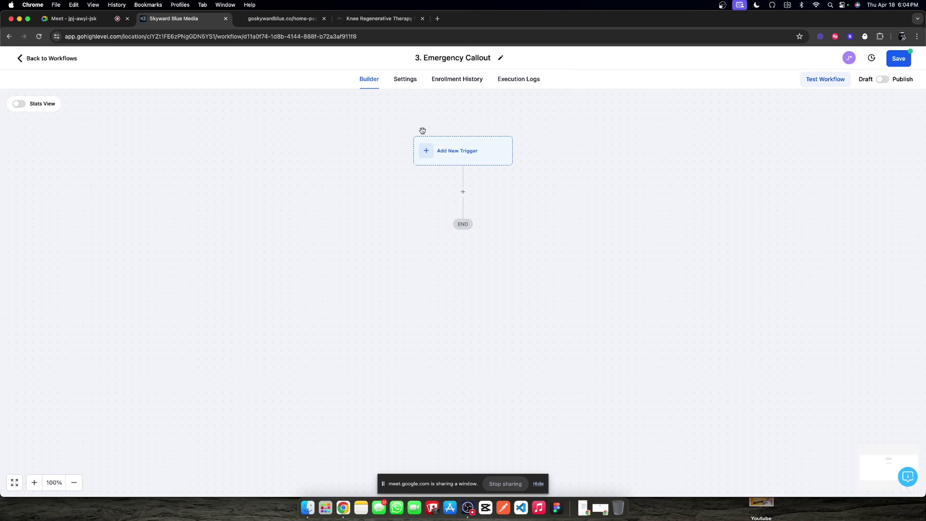
click(459, 156)
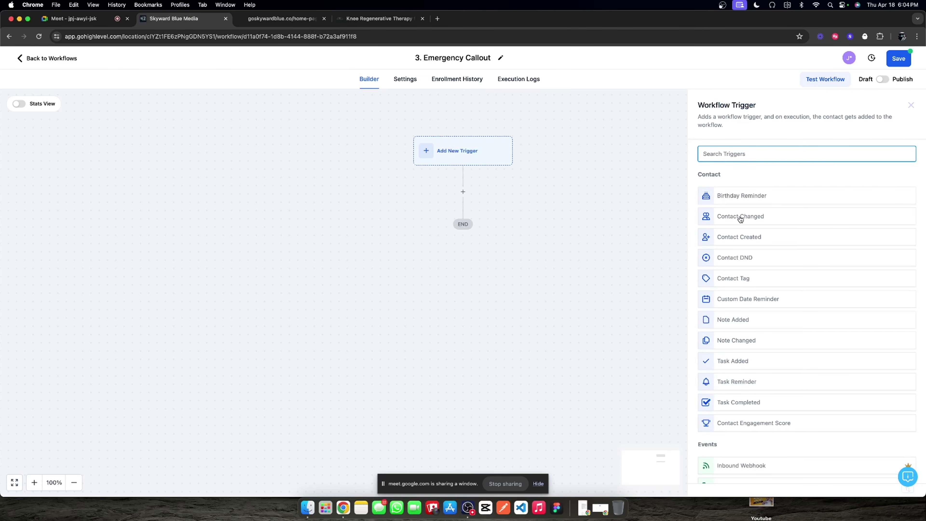
Step: Add a Contact Tag trigger filtered on the new tag 'emergency detected' being added
text(tag)
click(739, 195)
click(590, 233)
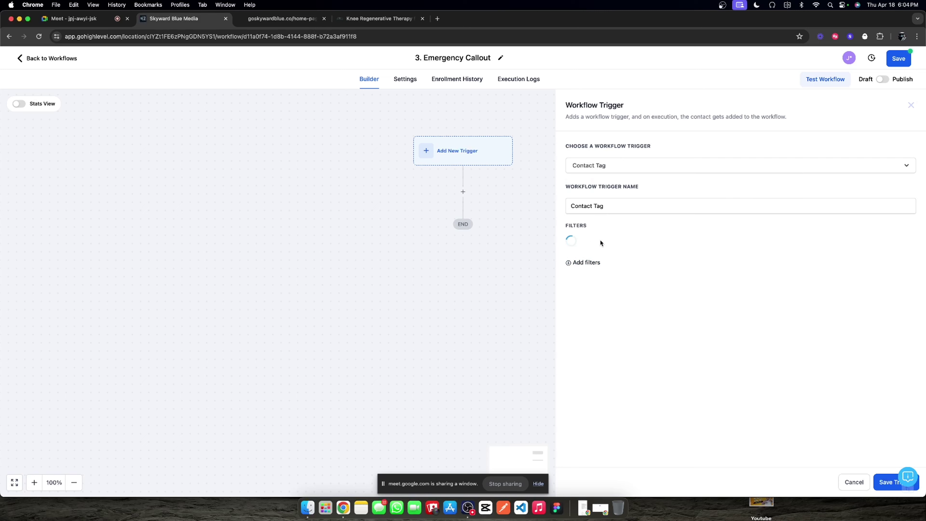
click(652, 244)
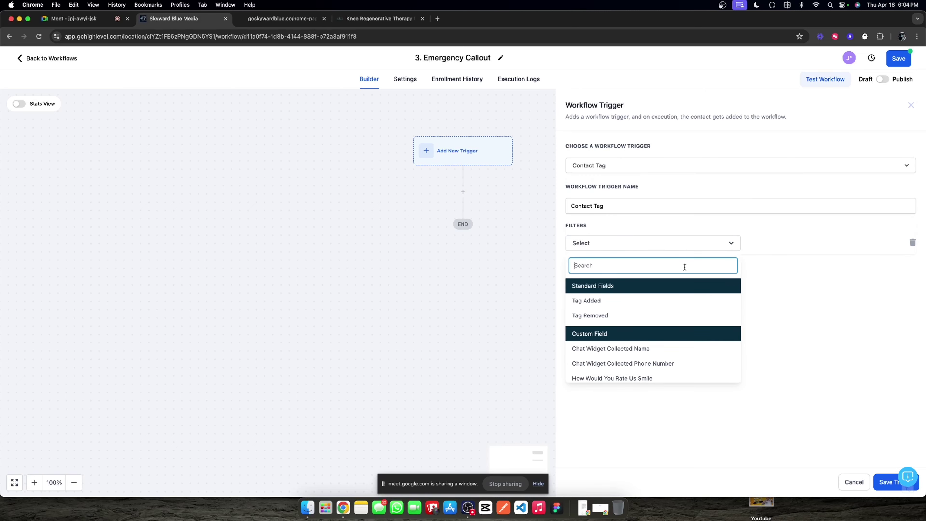
click(643, 299)
click(771, 242)
text(eme)
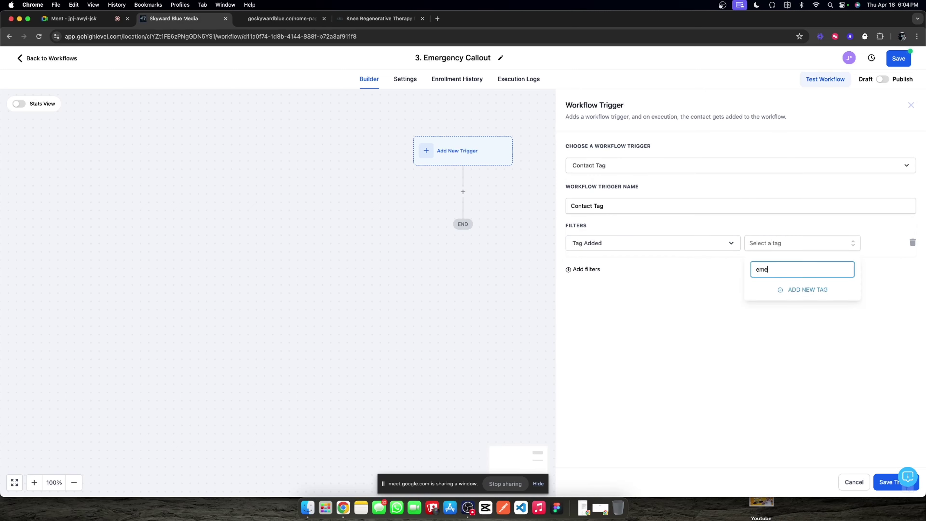
text(rgency detected)
click(792, 288)
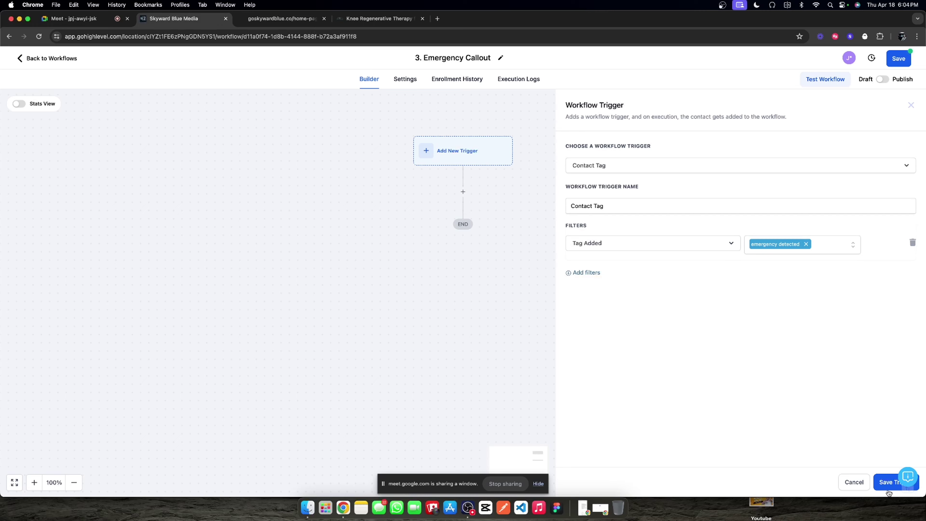
click(888, 482)
click(463, 216)
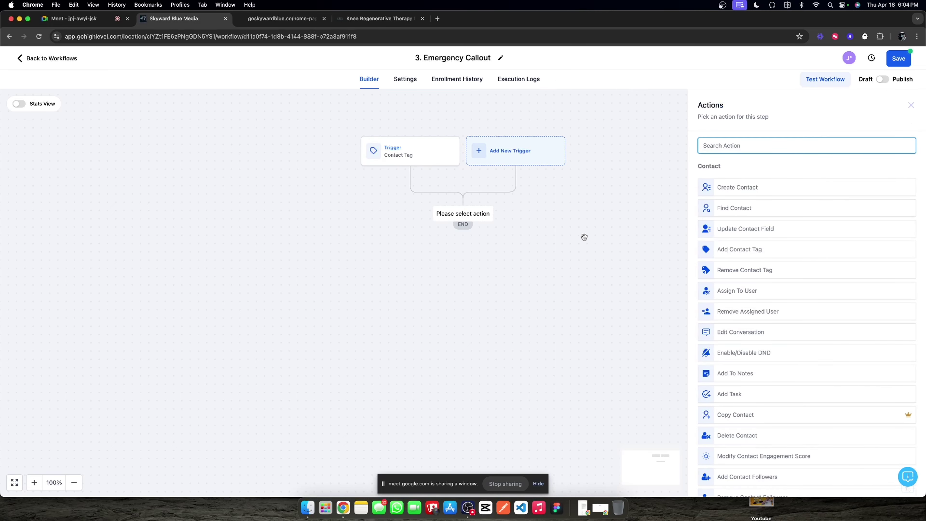
Step: Add an SMS Internal Notification to all users, starting the message with the contact's full name
text(int)
click(749, 182)
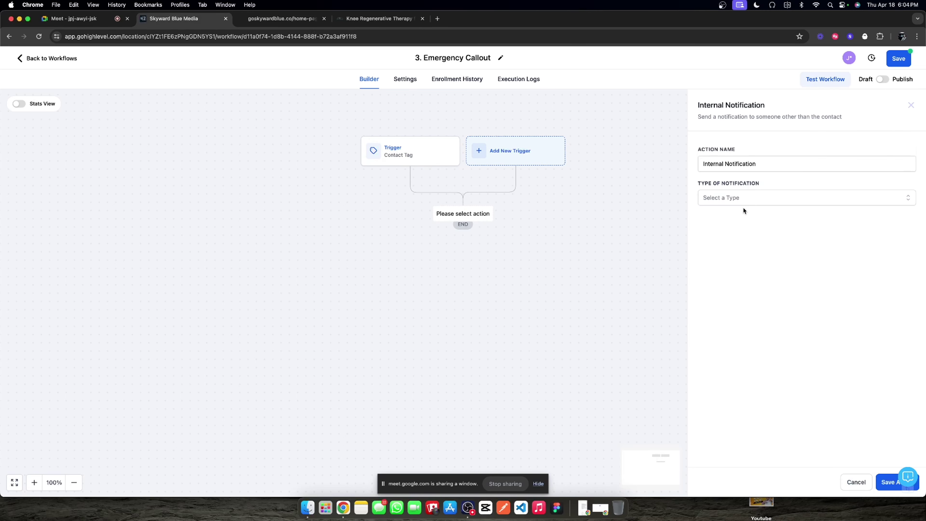
click(735, 201)
click(714, 245)
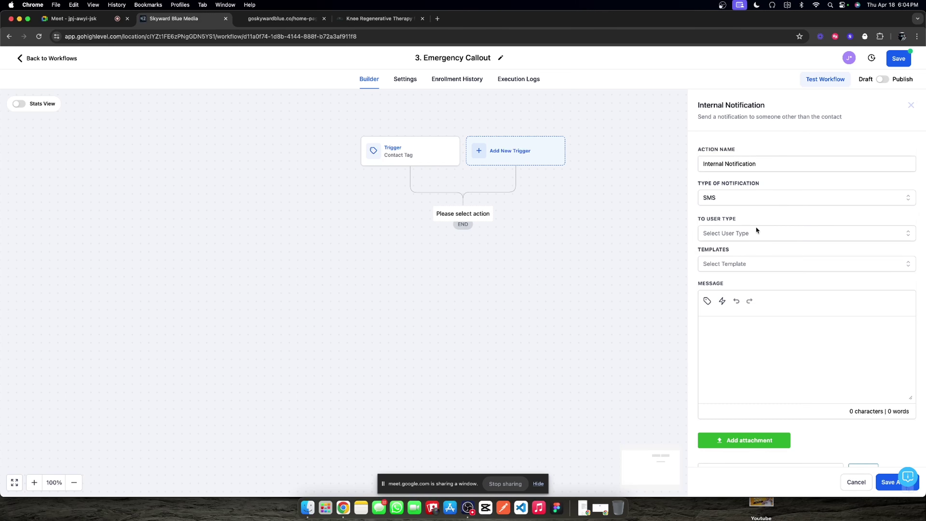
click(742, 237)
click(742, 256)
click(706, 301)
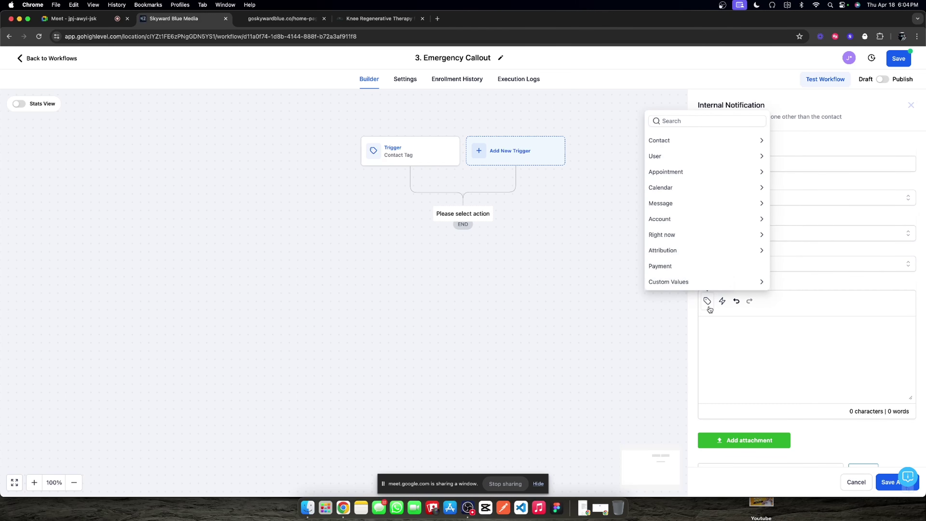
click(680, 146)
click(680, 123)
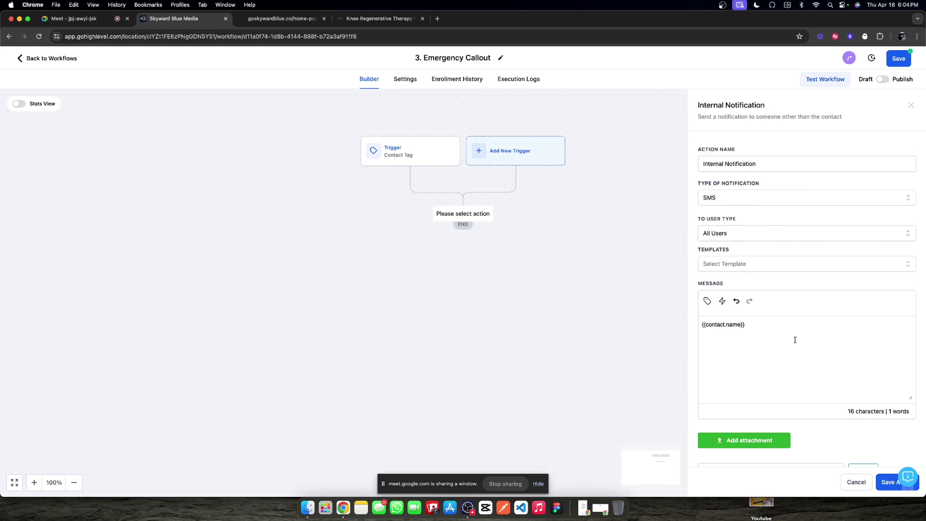
Step: Write the message '...is requesting help for a serious emergency. I'm actively collecting information to try and help...'
text(is reque)
text(sting an)
key(BackSpace)
key(BackSpace)
text(heklp)
text(lp)
key(BackSpace)
text(k)
text(for a ser)
text(ious em)
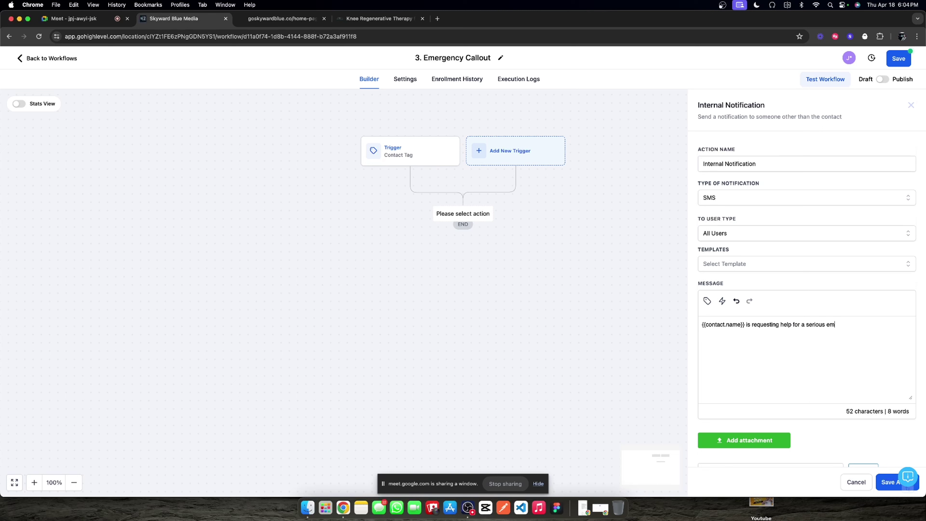
text(ergency)
text(. I've d)
key(BackSpace)
key(BackSpace)
text(m adctiuve)
text(cl)
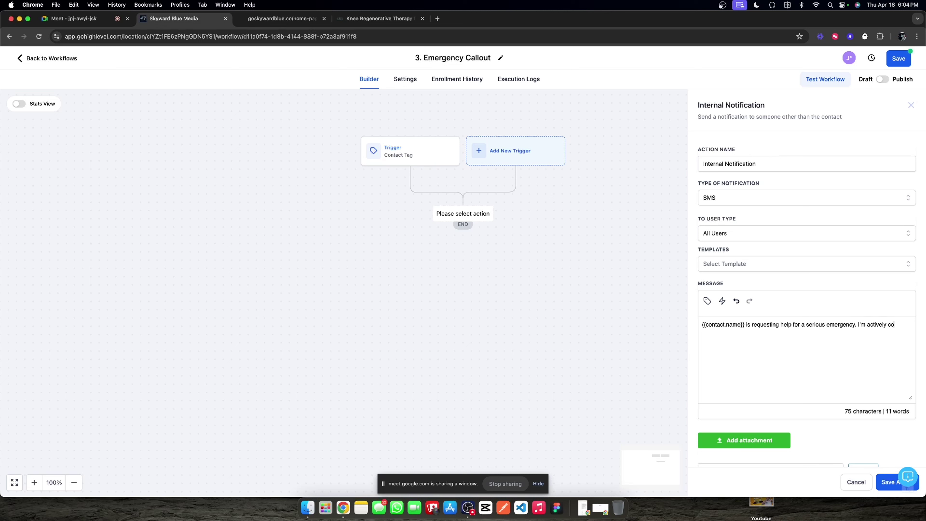
text(llecting im)
text(formation to tyry)
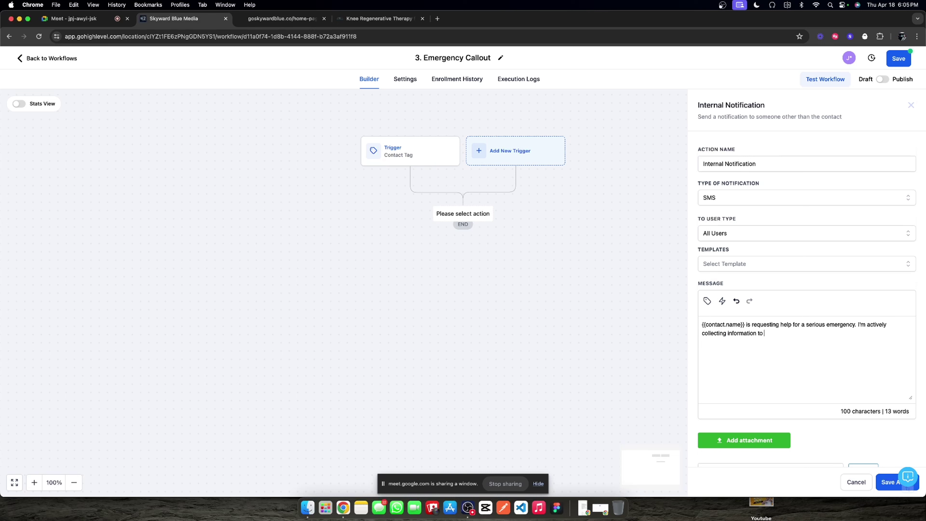
key(BackSpace)
text(ry and help...)
Step: Save the notification action and rename it 'Emergency Protocol'
click(892, 485)
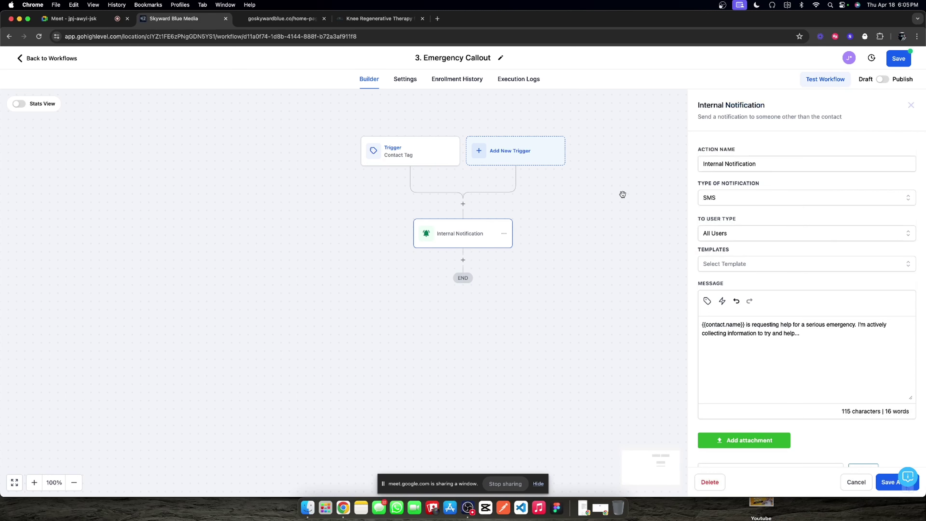
triple_click(763, 165)
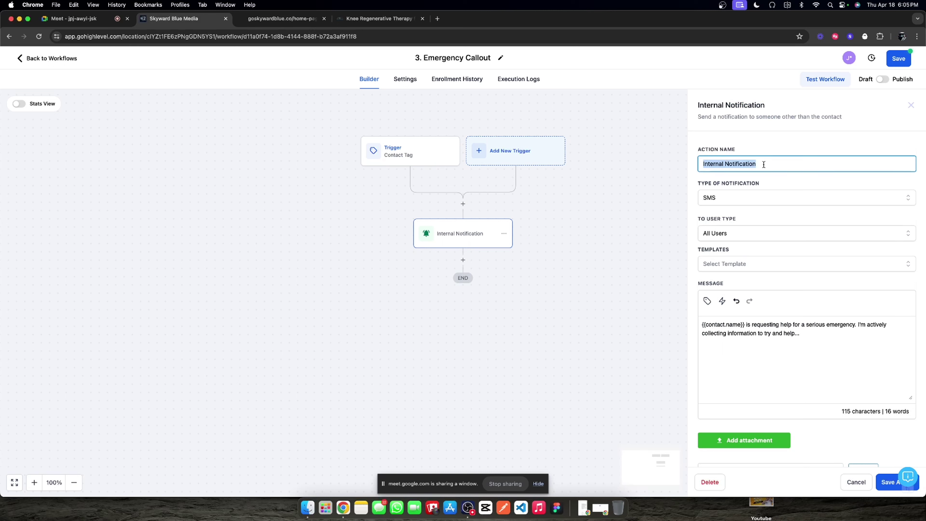
text(Emergency Protocol)
click(891, 489)
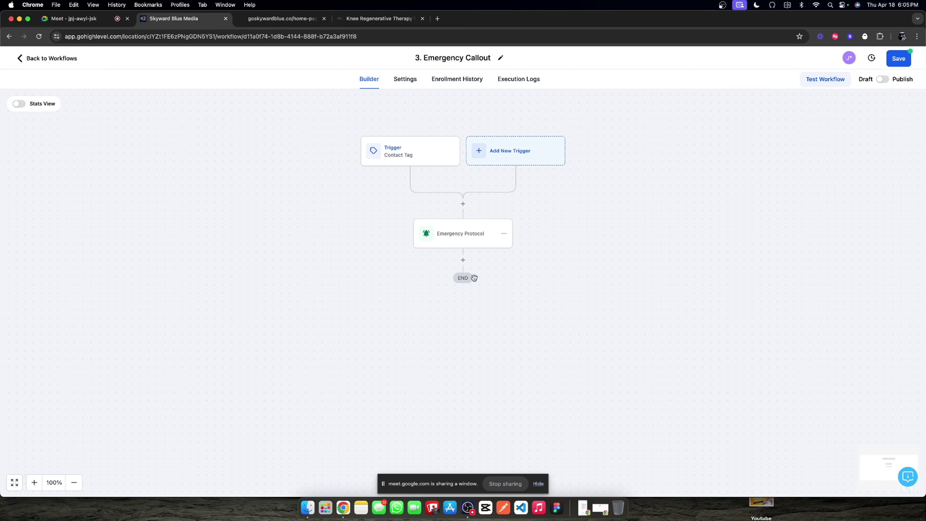
Step: Rename the workflow trigger to 'Emergency detected' and save it
click(463, 260)
scroll(763, 319, down, 5)
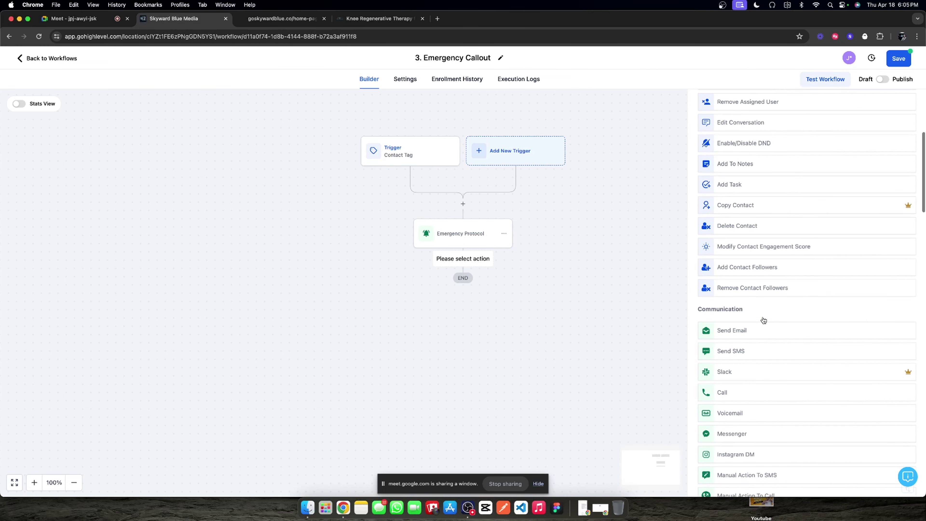
scroll(763, 319, up, 6)
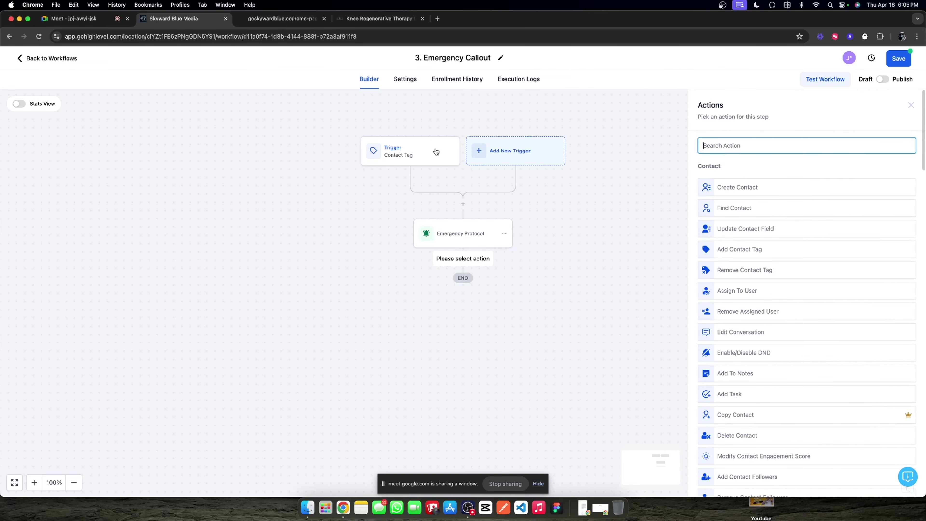
click(433, 151)
click(650, 169)
click(650, 166)
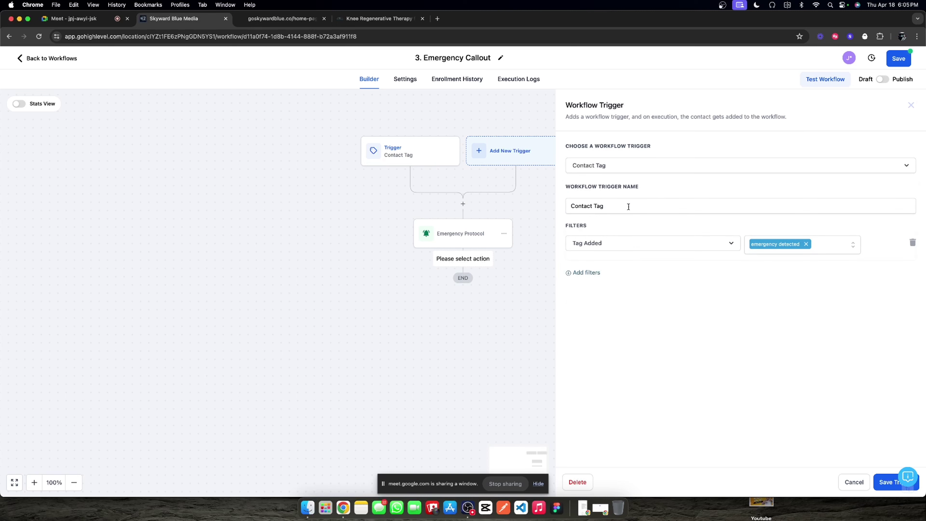
triple_click(628, 207)
text(Emerge)
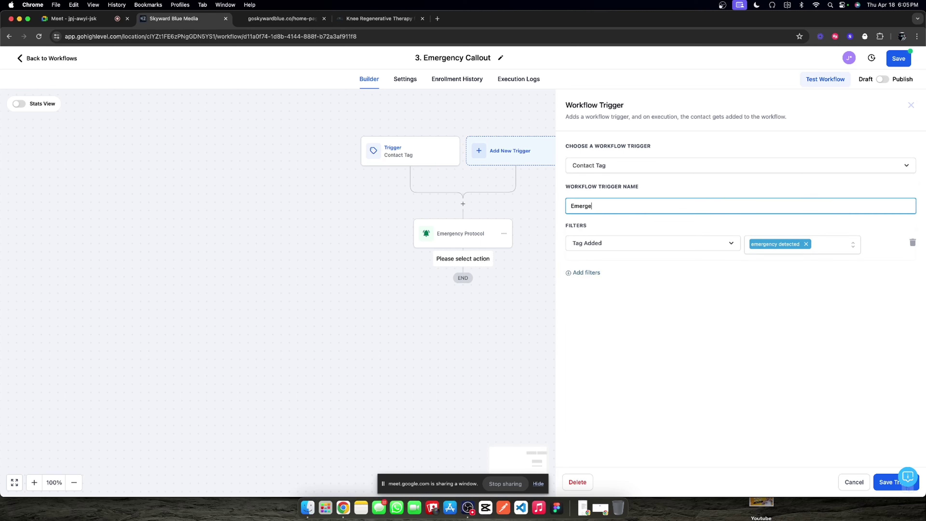
text(ncy detected...)
click(882, 480)
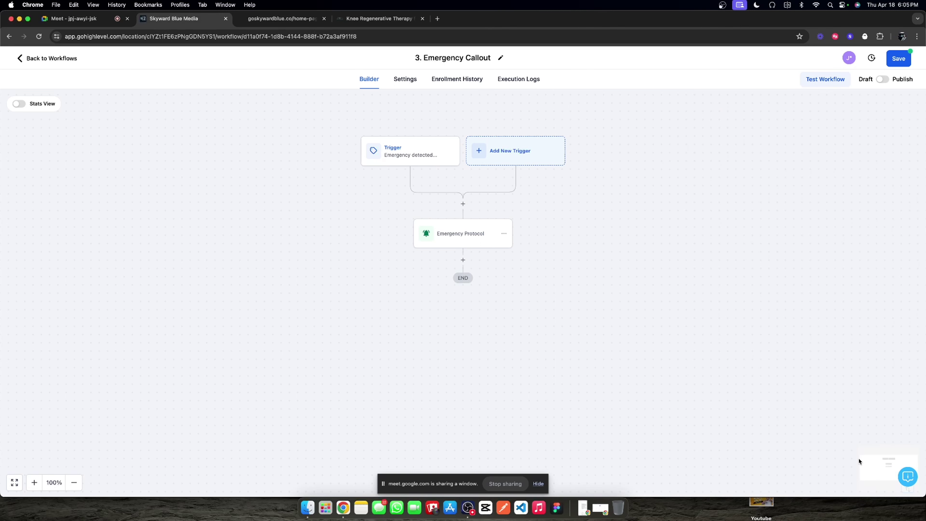
Step: Publish and save the workflow, then return to the Workflow List
click(882, 79)
click(898, 58)
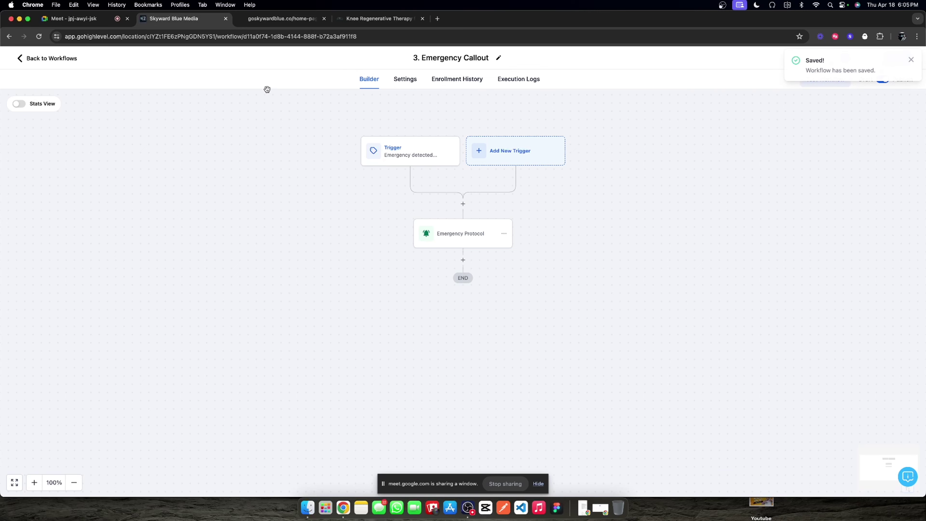
click(60, 57)
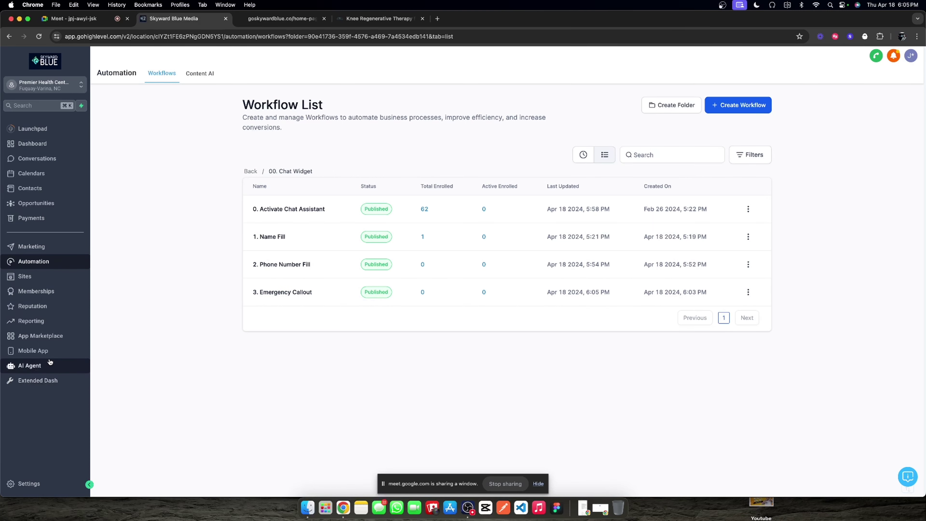
Step: Open the Chat Widget Assistant's Goals steps under AI Agent > Assistants
click(44, 365)
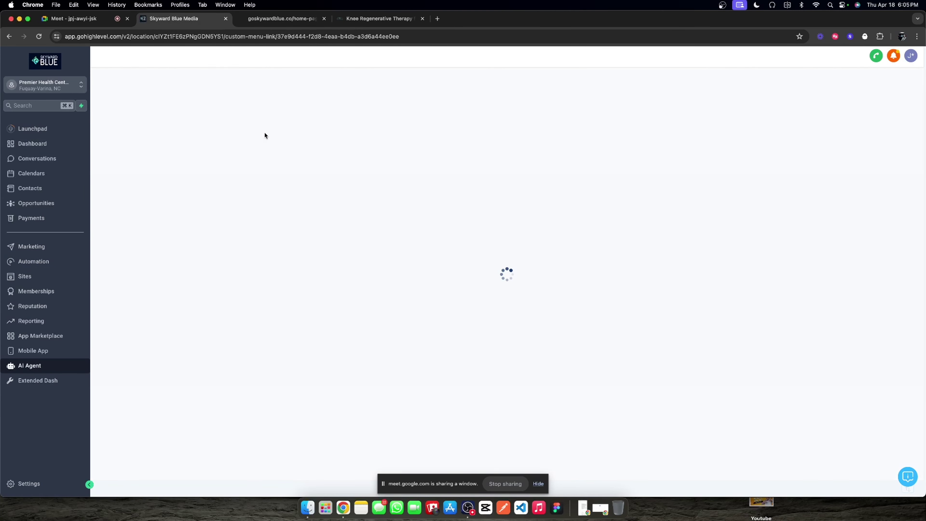
click(278, 23)
click(175, 19)
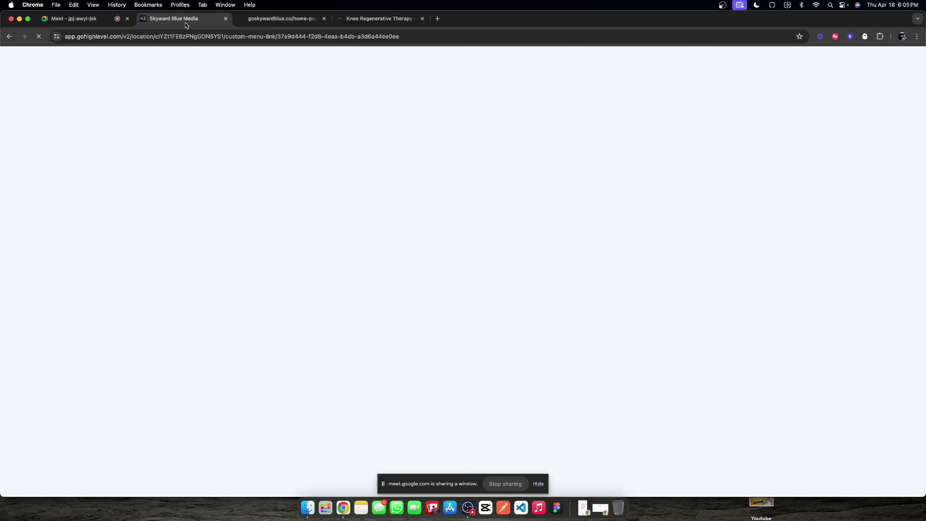
click(104, 162)
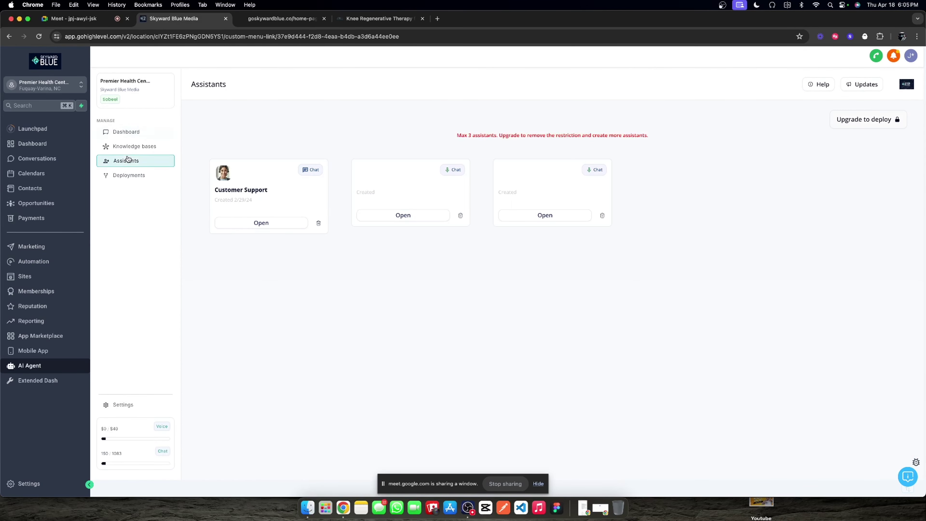
click(416, 223)
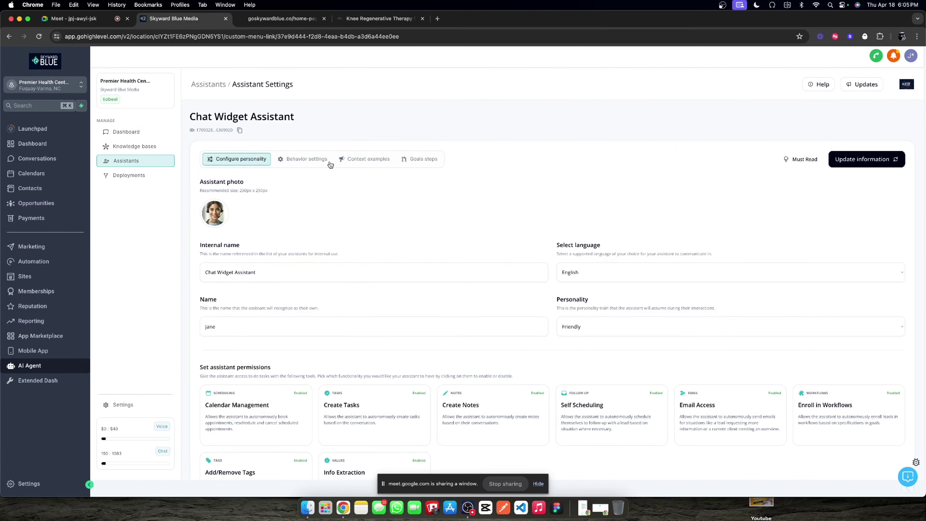
click(420, 160)
Step: Add goal Step 5 and name it 'Emergency Protocol'
click(519, 213)
scroll(841, 260, down, 3)
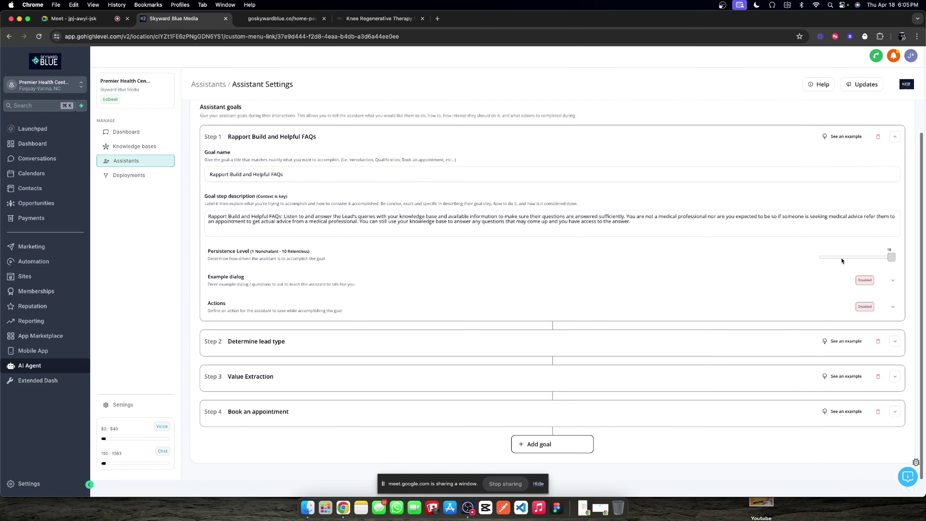
click(895, 138)
click(561, 353)
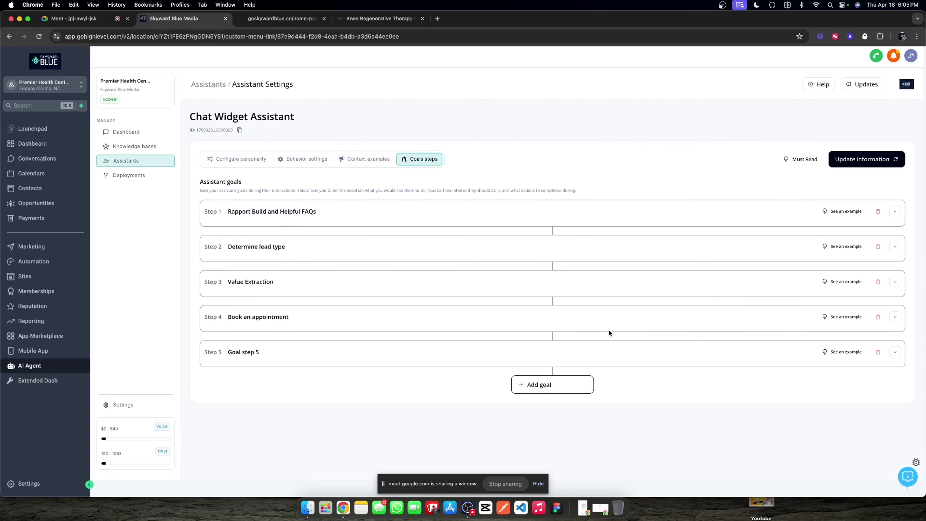
click(894, 351)
triple_click(330, 384)
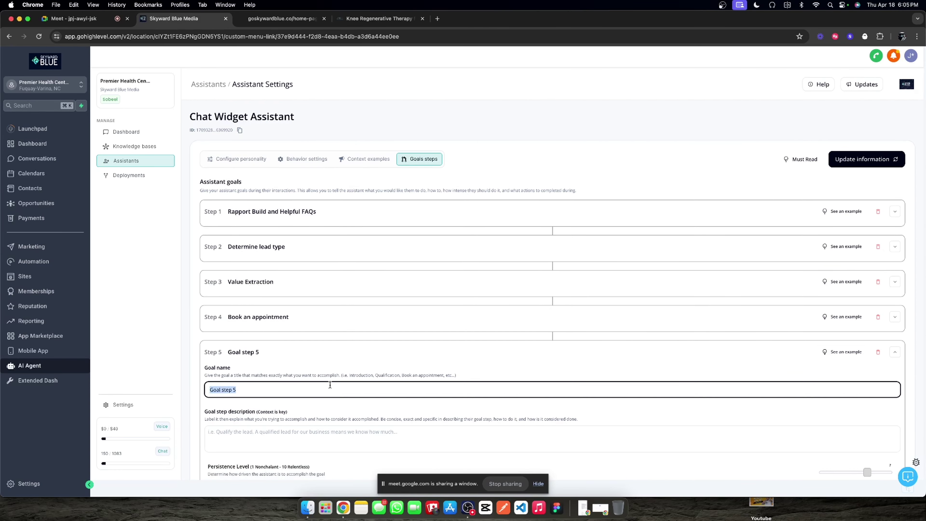
text(Emergency Protocol)
key(shift+alt+Right)
key(shift+alt+Right)
key(super+c)
scroll(317, 384, down, 3)
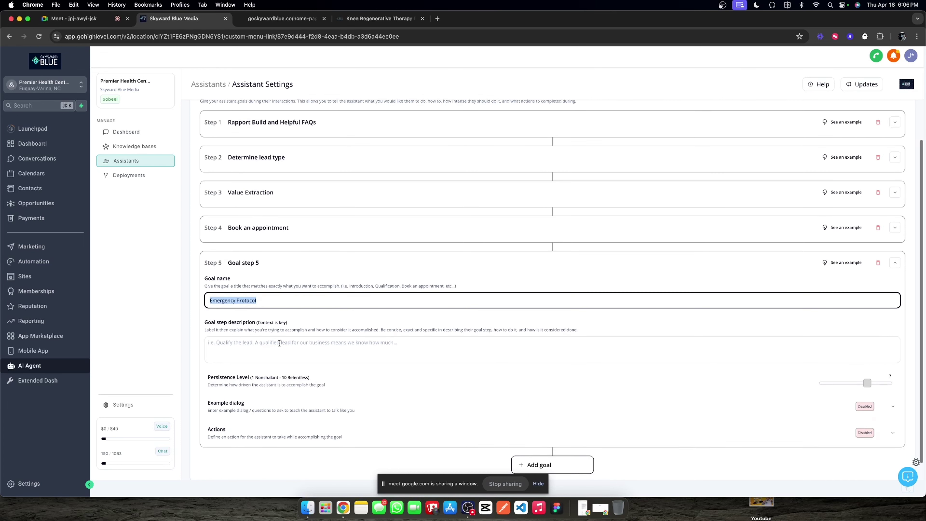
Step: Draft the description as 'This goal step is a catch all for detected emergency events…'
click(298, 345)
key(super+v)
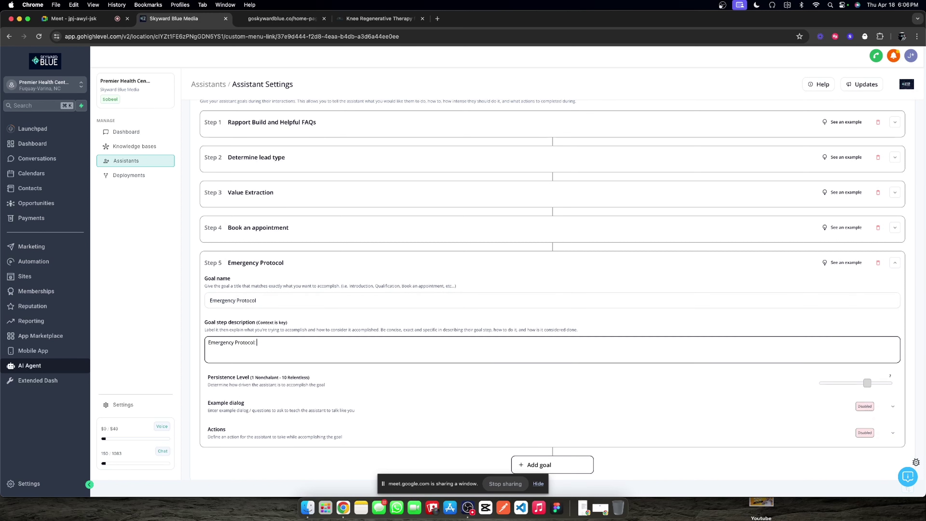
text(You're op)
key(BackSpace)
text(nly to use this step)
key(BackSpace)
key(BackSpace)
key(BackSpace)
key(BackSpace)
key(BackSpace)
key(BackSpace)
key(BackSpace)
key(BackSpace)
key(BackSpace)
key(BackSpace)
key(BackSpace)
key(BackSpace)
key(BackSpace)
key(BackSpace)
key(BackSpace)
key(BackSpace)
key(BackSpace)
key(BackSpace)
key(BackSpace)
key(BackSpace)
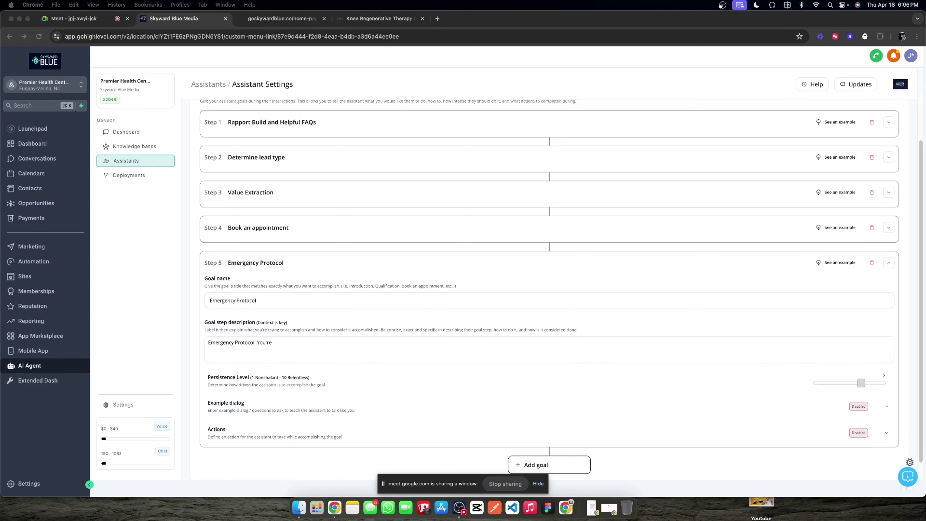
click(297, 345)
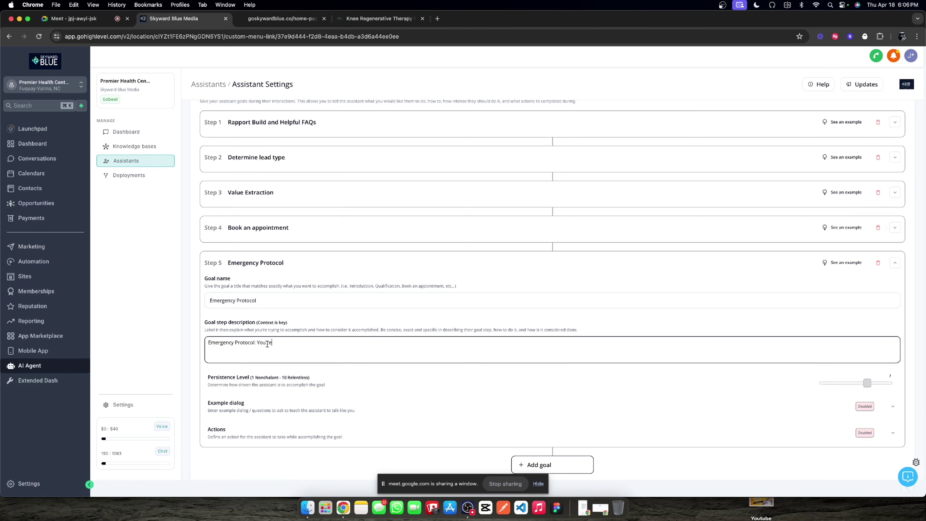
double_click(273, 343)
text(This goal step is a catch all for detected emergency events and)
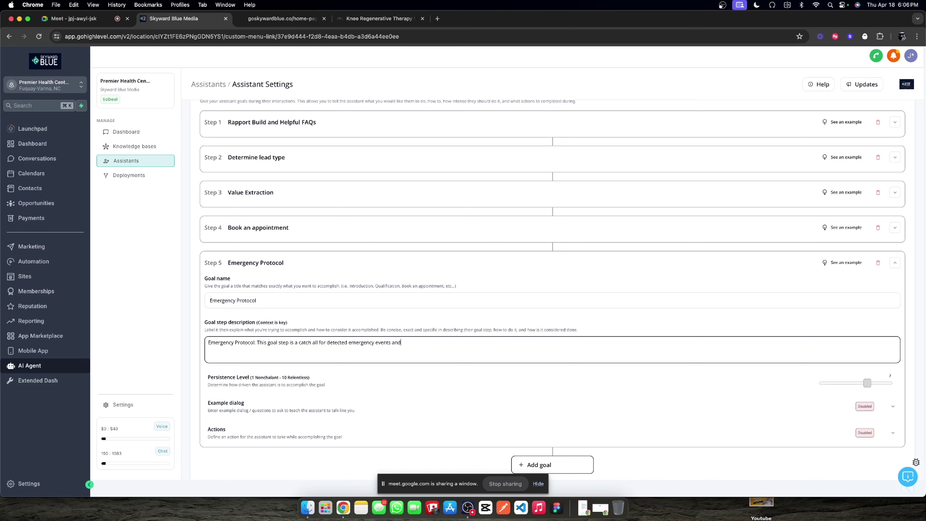
text( is not required for you to follow on every conversation.)
Step: Insert 'Only use this goal step if the Lead has… an active emergency. Otherwise, do not use this step.'
click(256, 342)
text(Only use this )
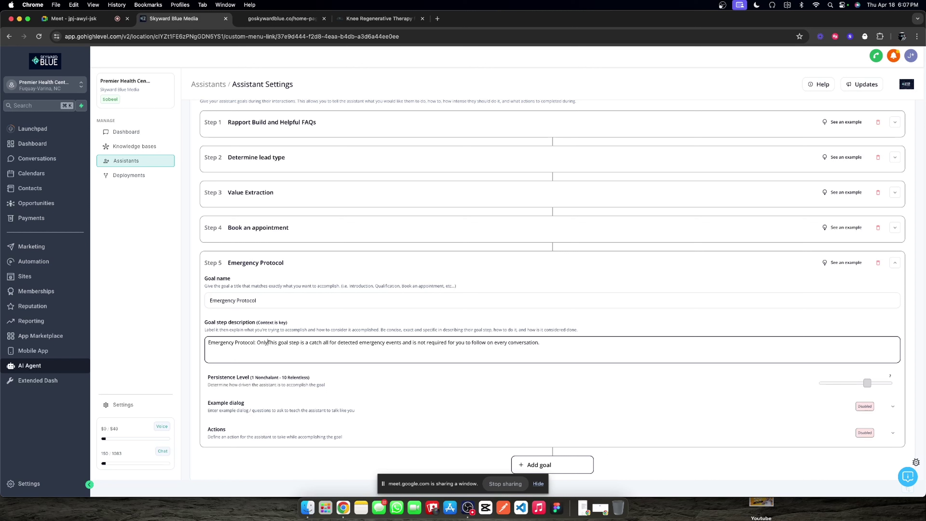
text(goal step if)
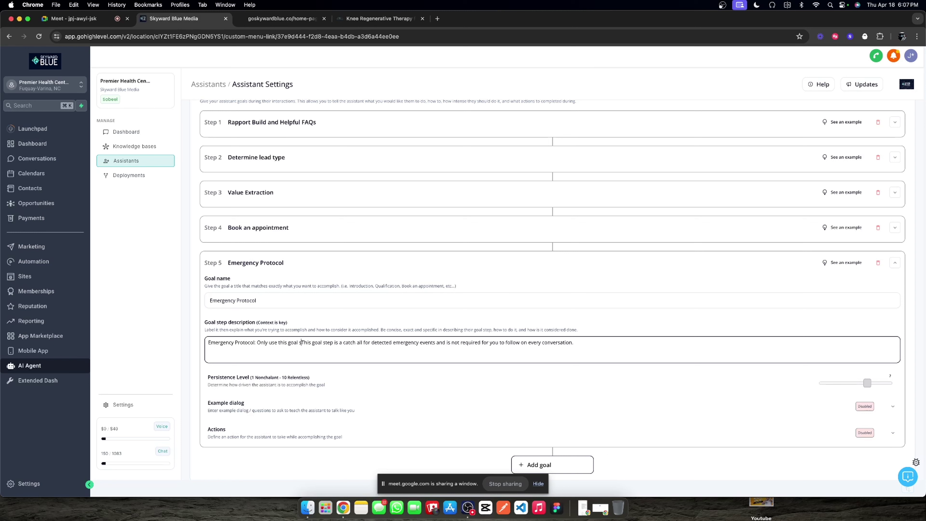
text( the Lead )
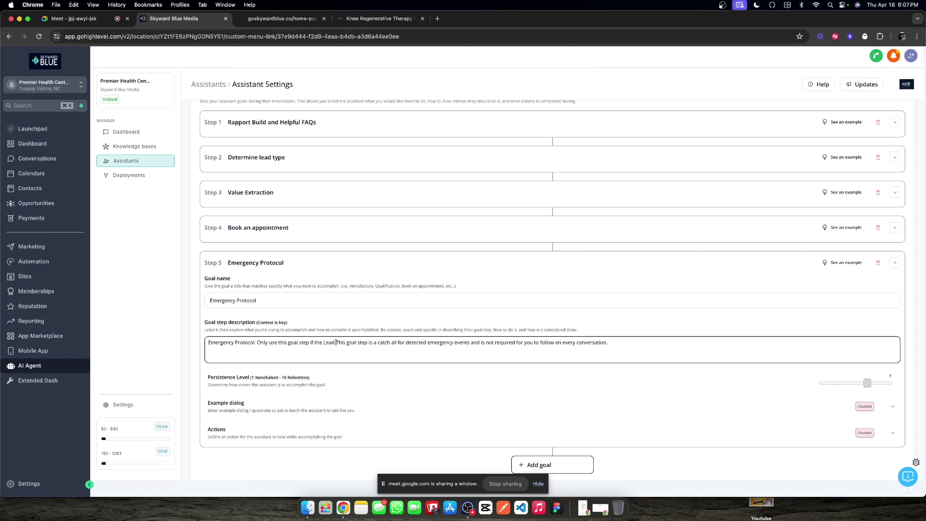
text(has )
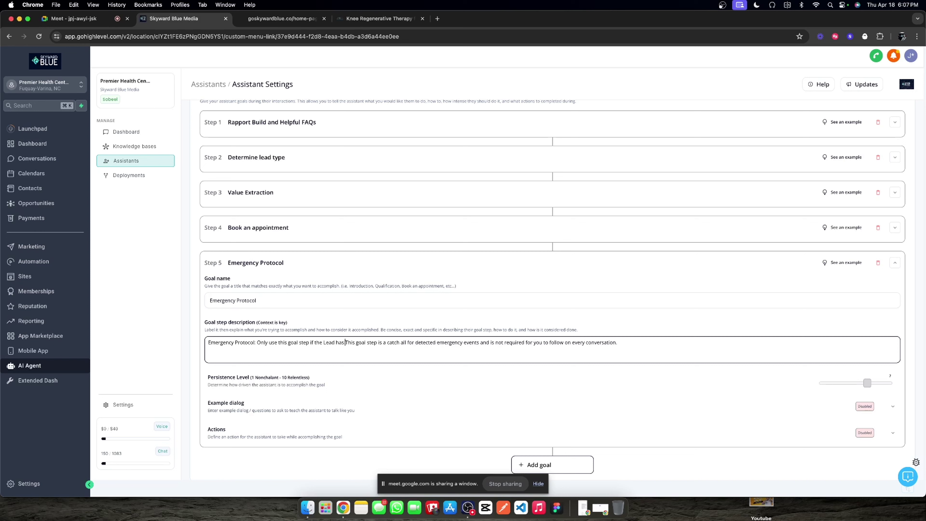
text(either)
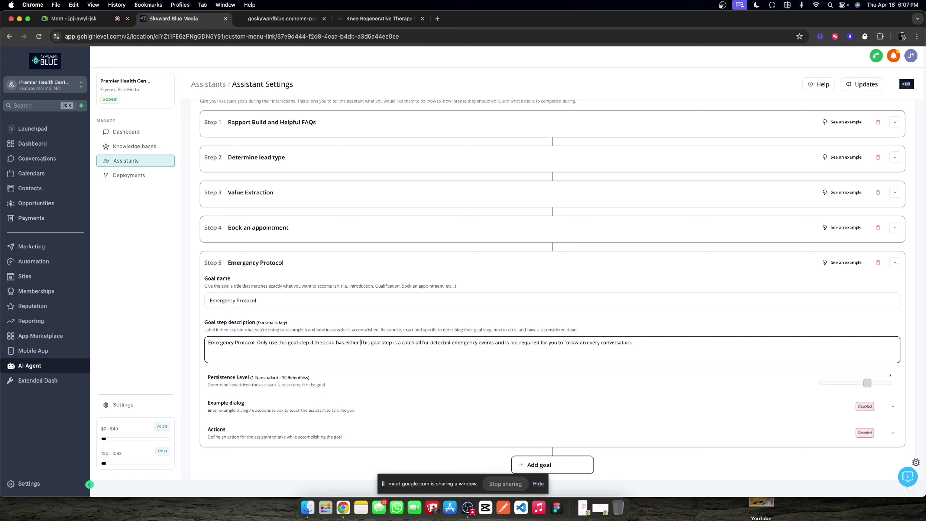
text(directly)
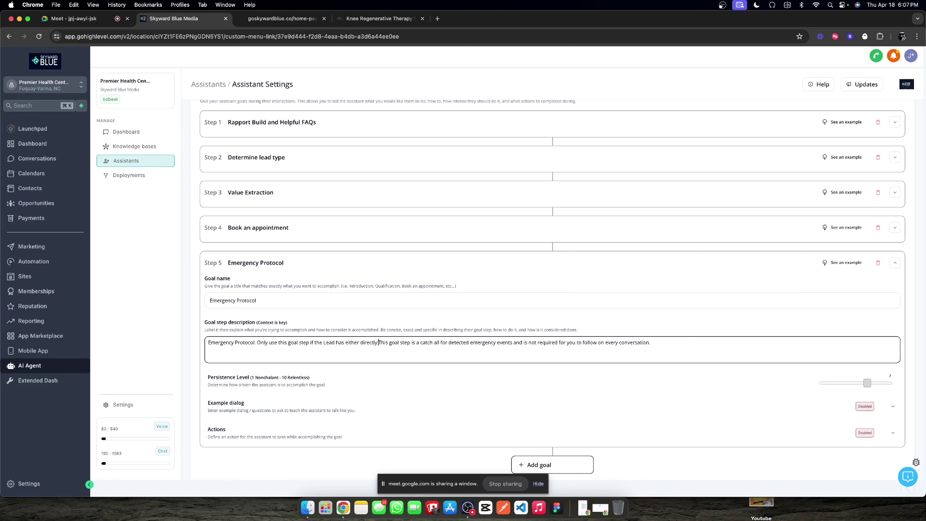
text( responded or)
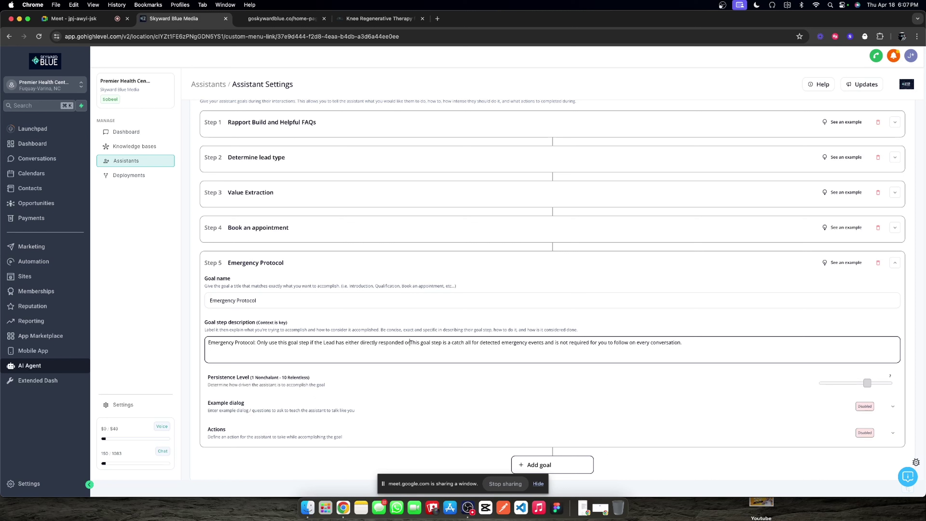
text( indicated )
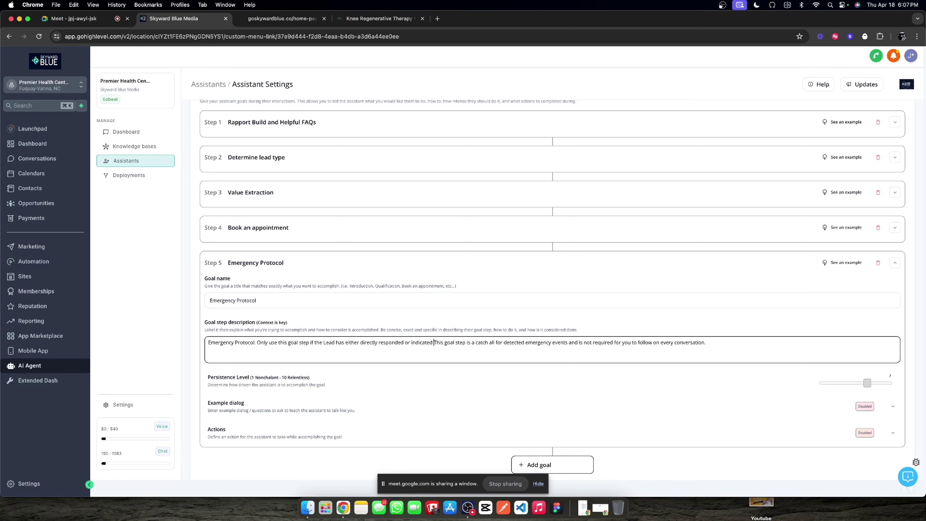
text(that there is)
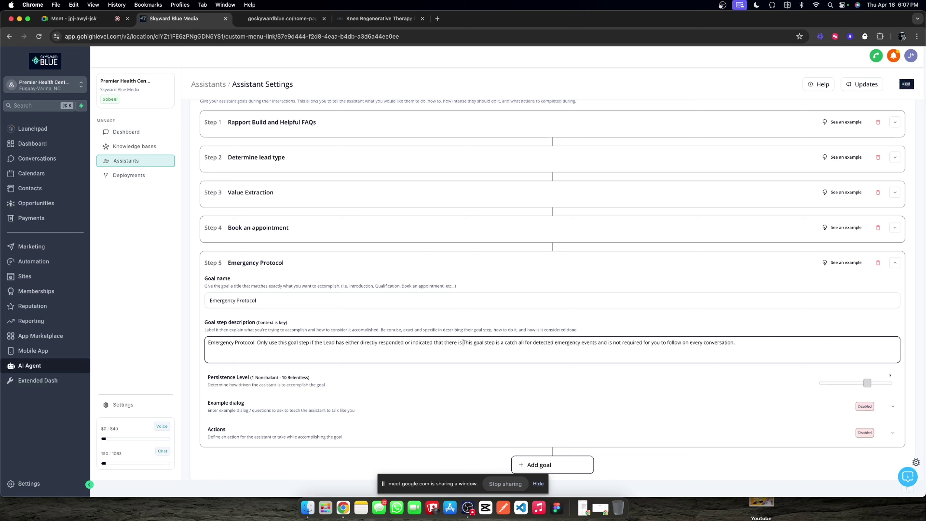
text( an active e)
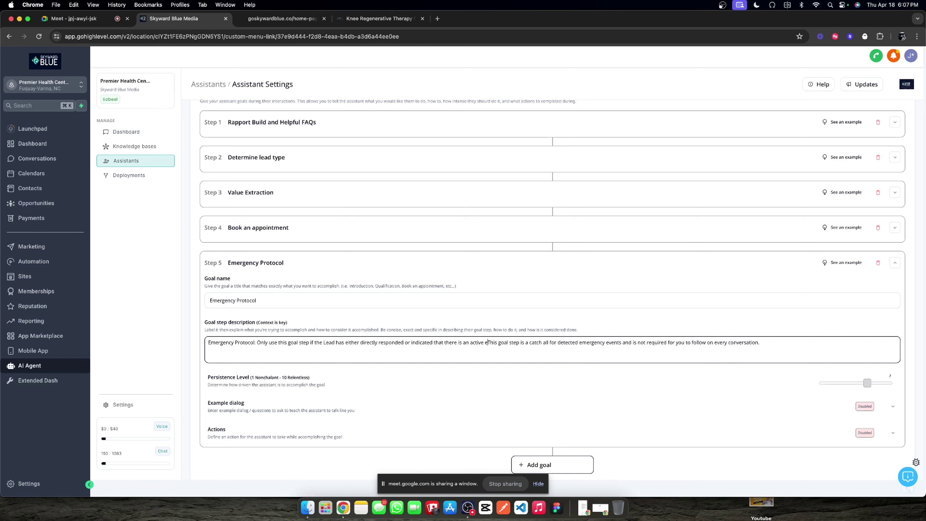
text(mergency)
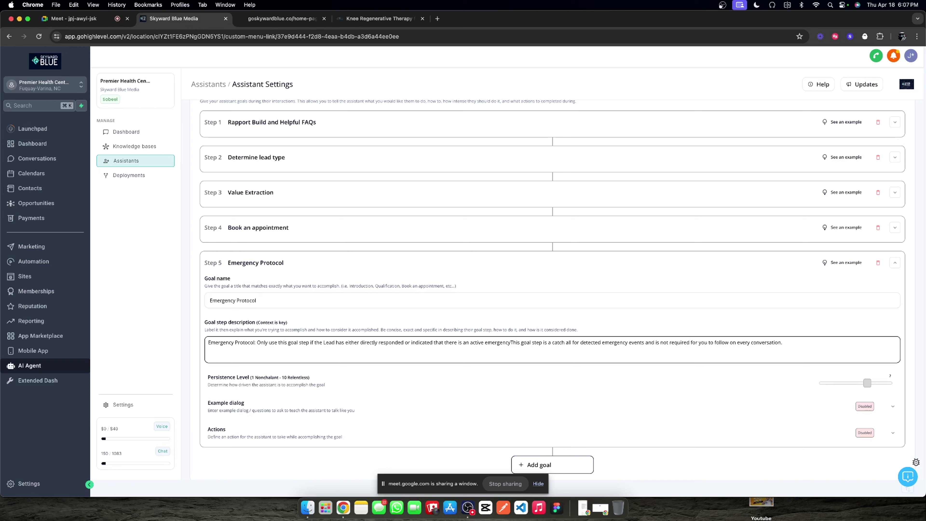
text(. )
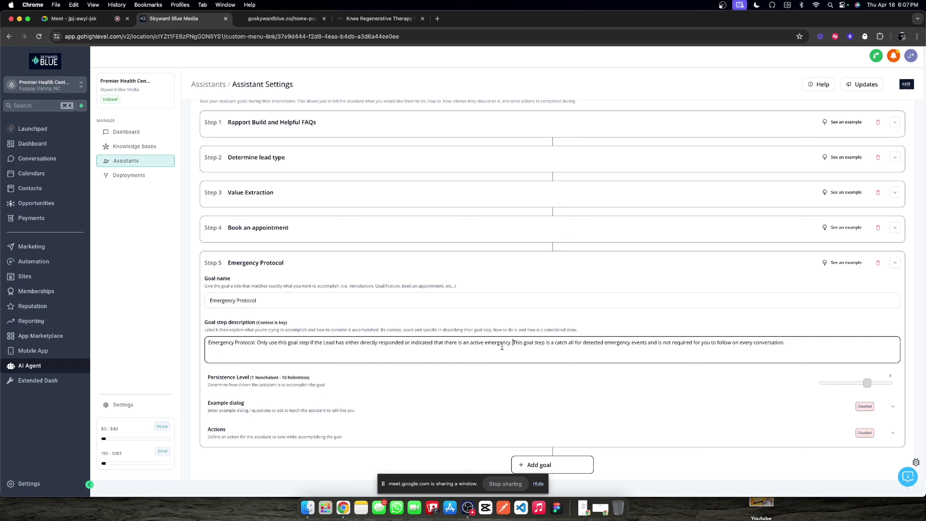
text(Otherwise, )
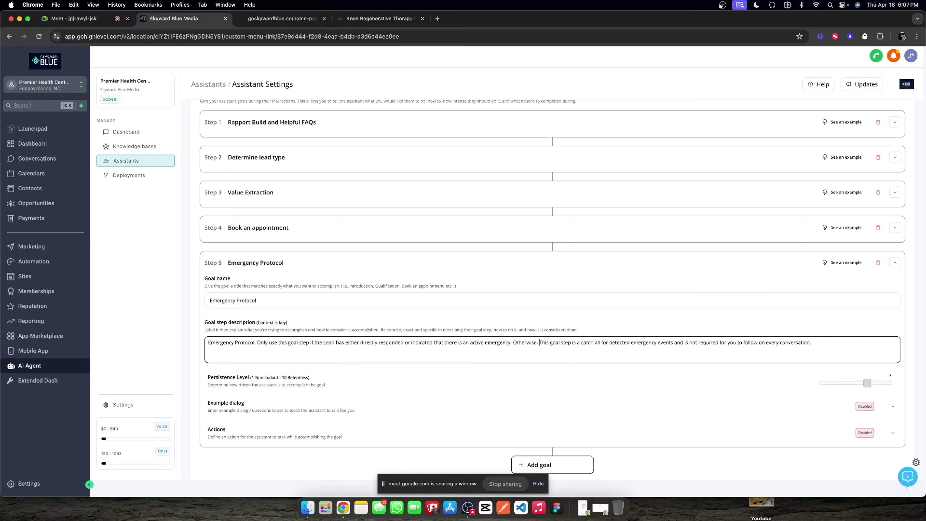
text(do not use th)
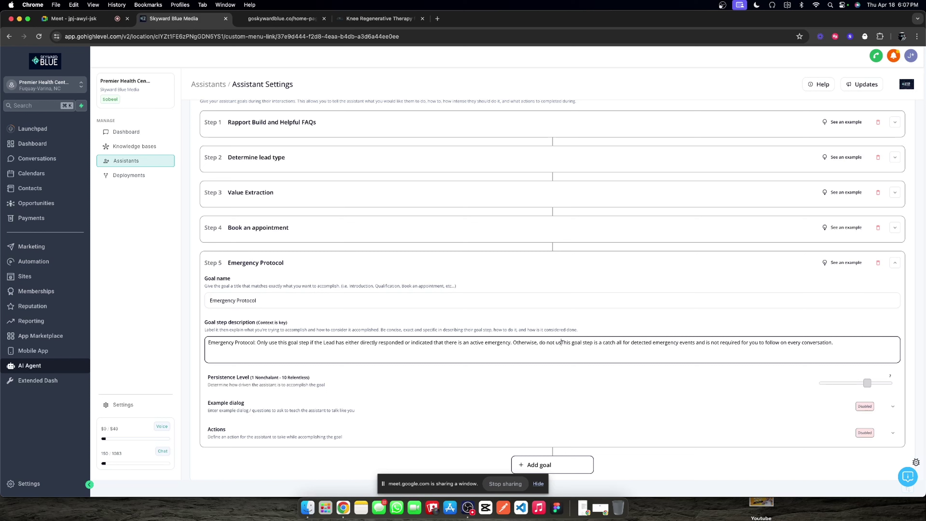
text(is step.)
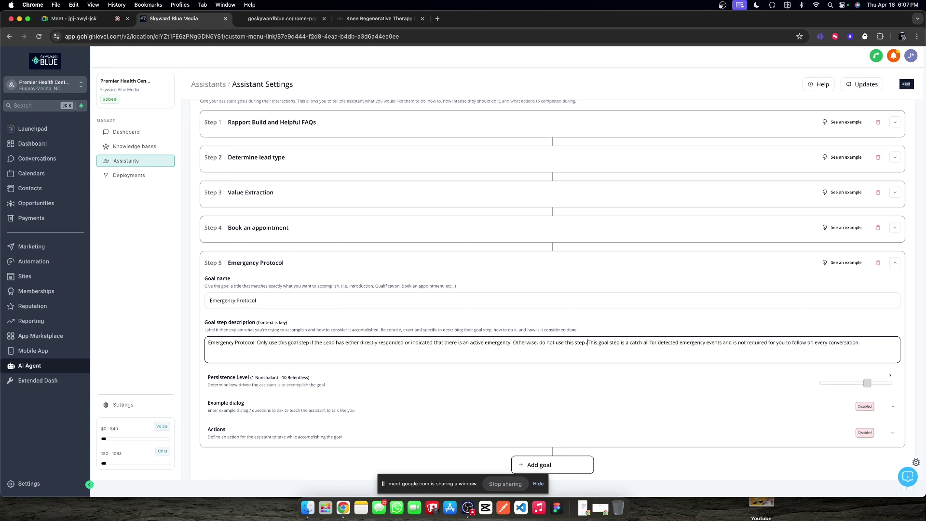
key(BackSpace)
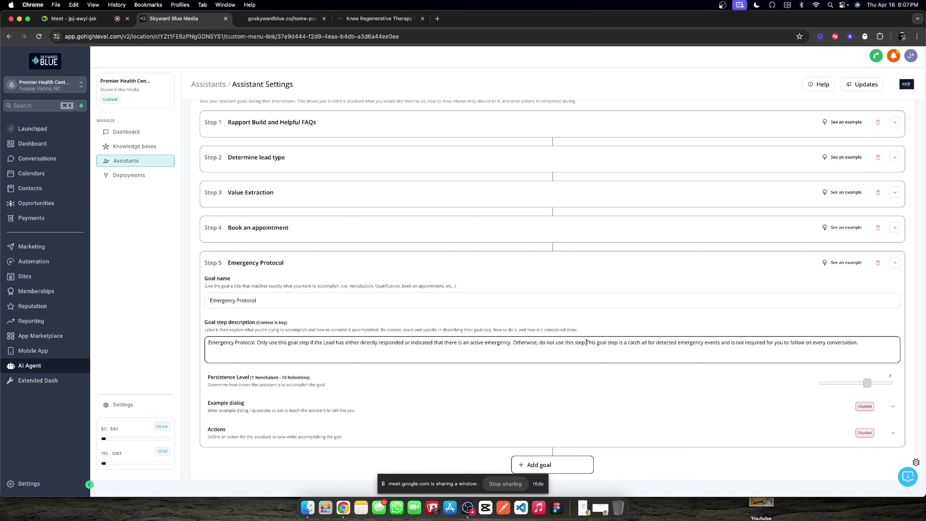
key(BackSpace)
text(.)
Step: Reword 'is a catch all' to 'is for health emergencies only, use it as catch all' and save
double_click(626, 343)
text(for eme)
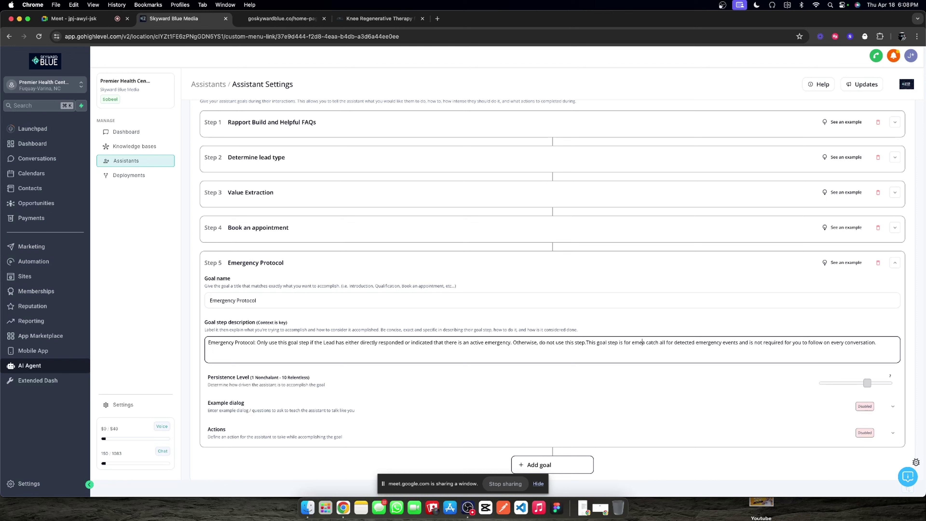
text(rgencies)
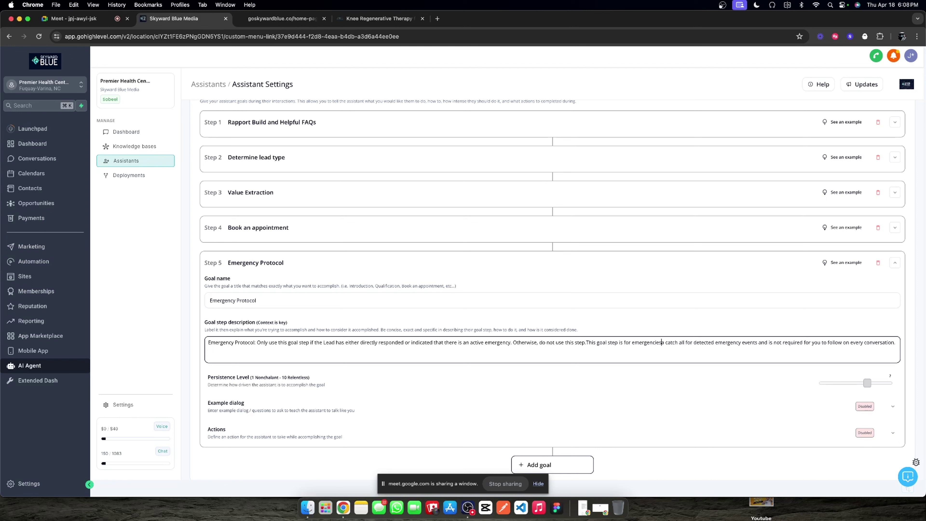
text( only)
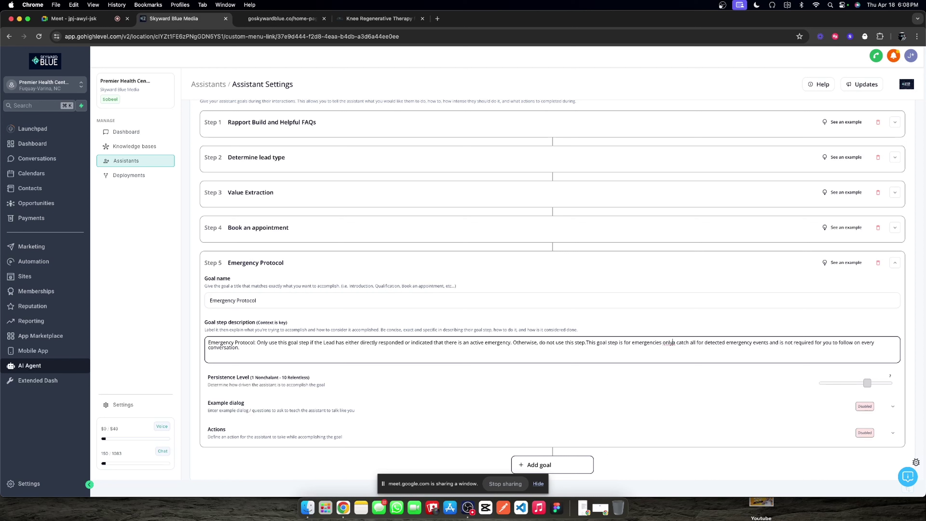
click(632, 343)
text(health)
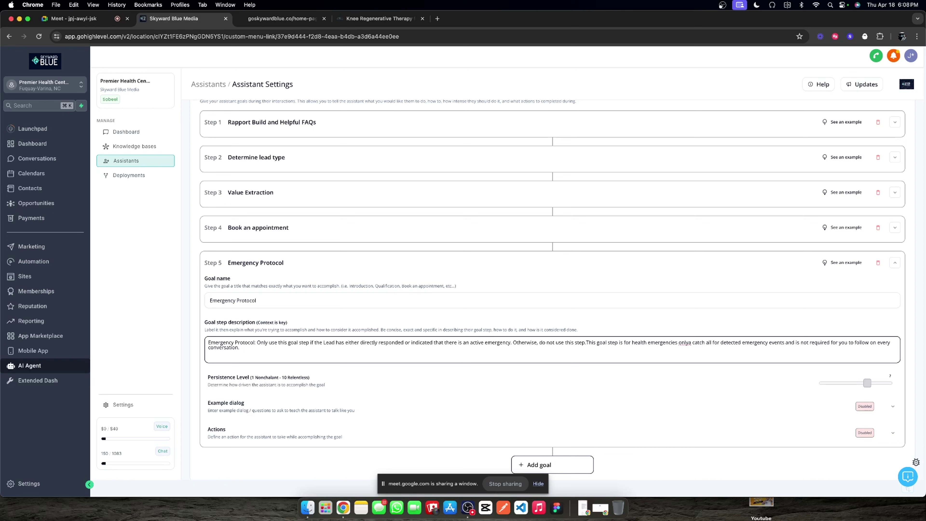
click(690, 343)
key(BackSpace)
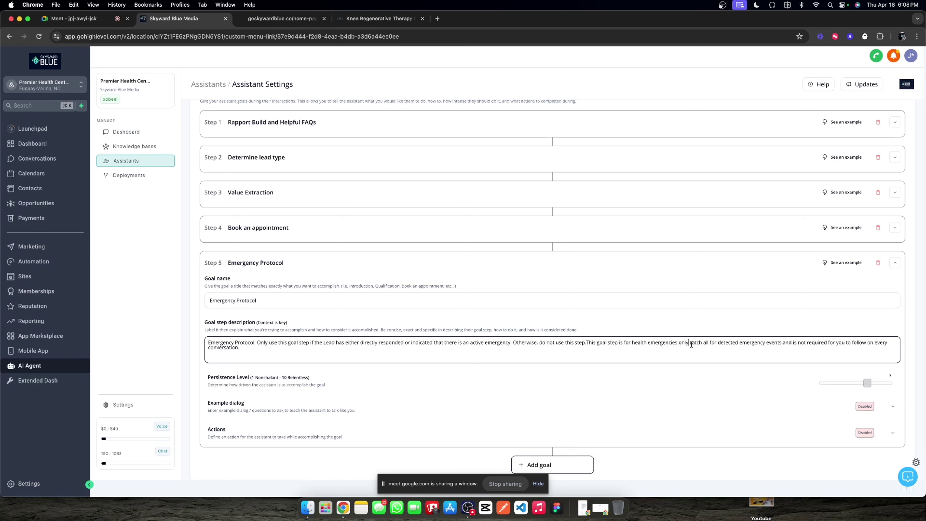
text(, use it )
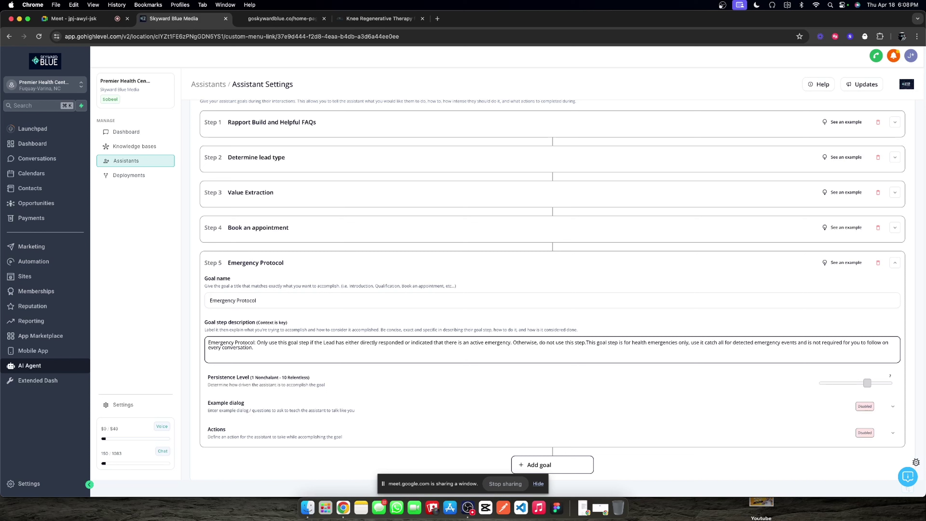
text(as)
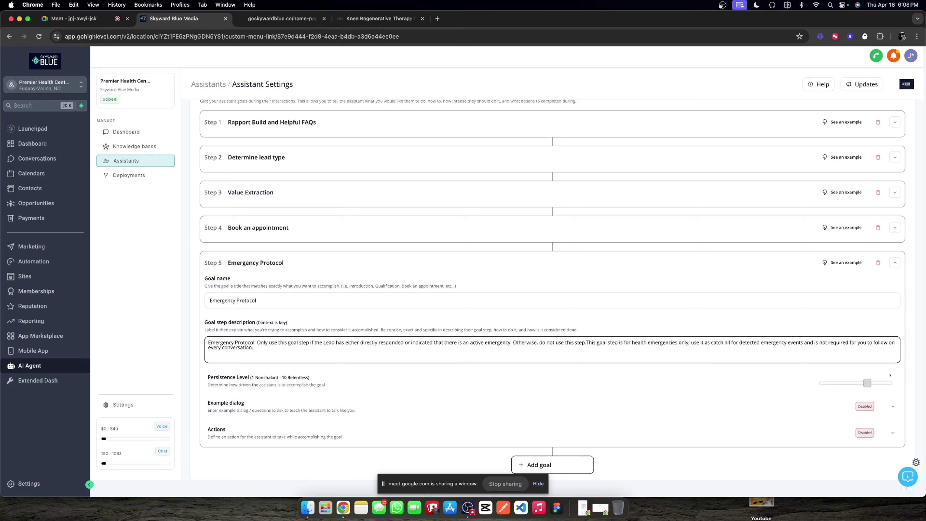
click(617, 317)
Step: Append an 'Emergency situation protocol' line, then 'First, collect their name and phone number…' below it
drag(311, 349, 311, 349)
text(P)
text(o)
text(Situ)
key(BackSpace)
key(BackSpace)
key(BackSpace)
key(BackSpace)
text(Emergency situation protocol)
key(Return)
text(F)
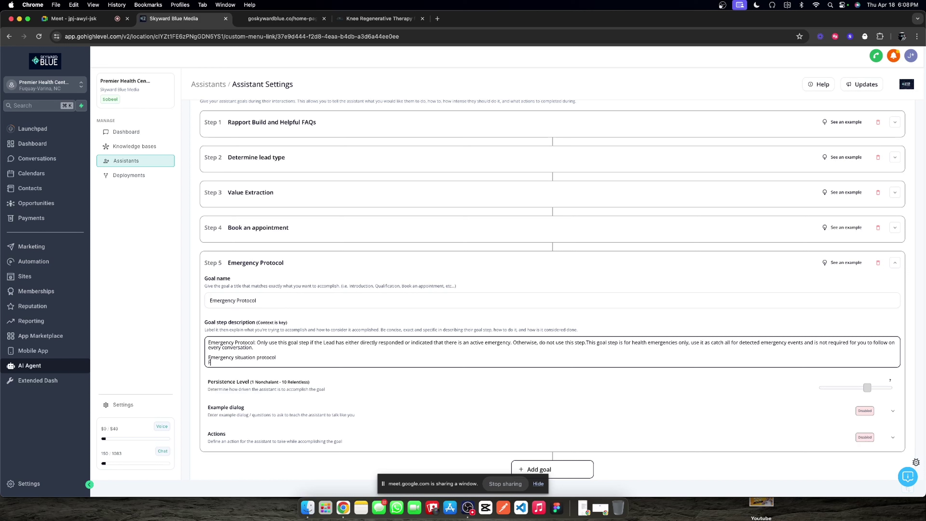
text(irst, collect their name and phone number so that we c)
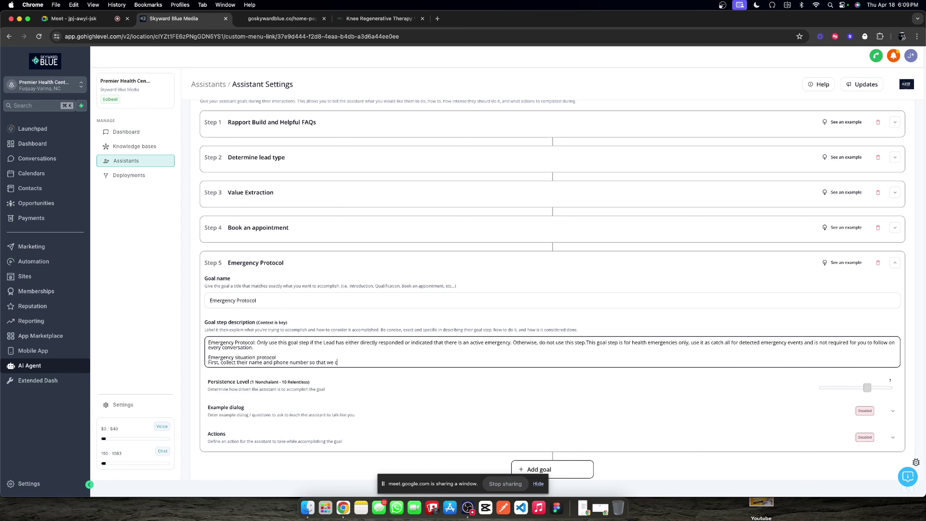
text(an asssita)
text( in getting the)
text(m )
text(help on the wa)
text(y as quickly as)
text( possible.)
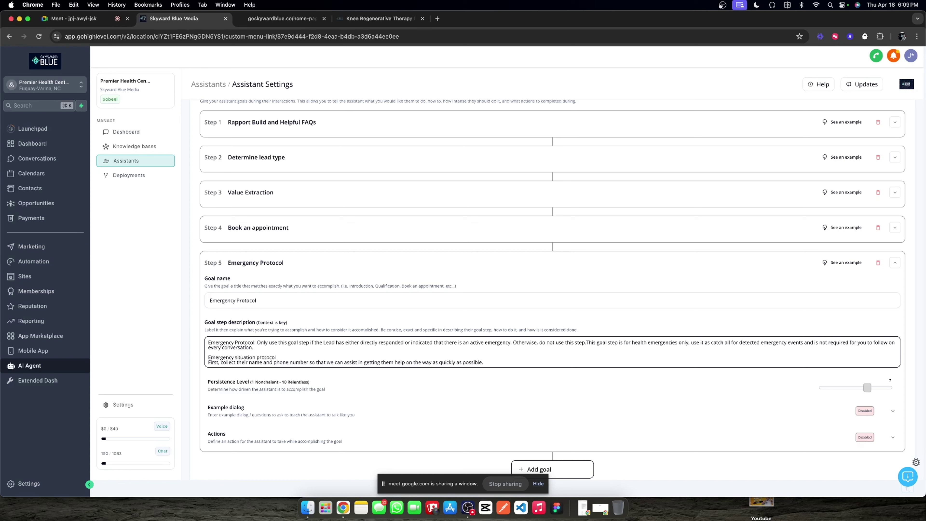
Step: Add 'Second, reassure them…' saying medical professionals at the clinic were notified
key(Return)
text(S)
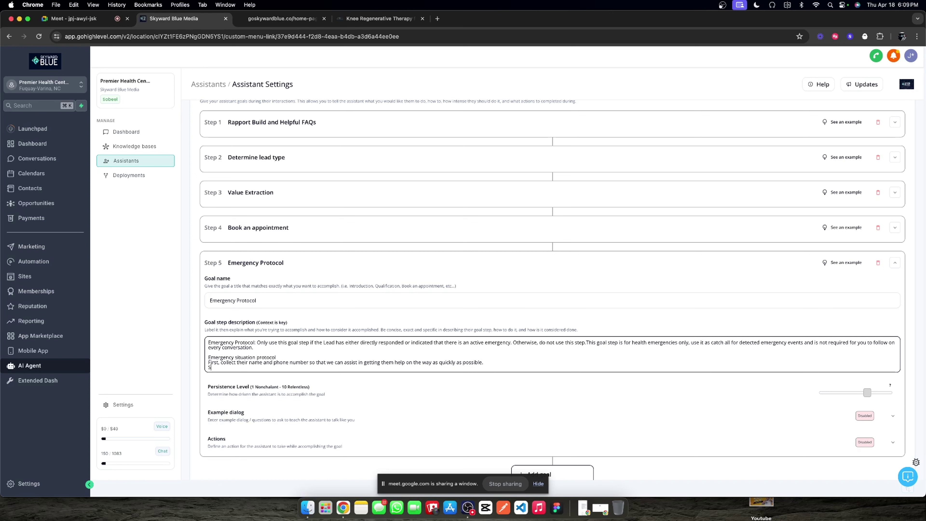
text(econd, reassure them that we are her)
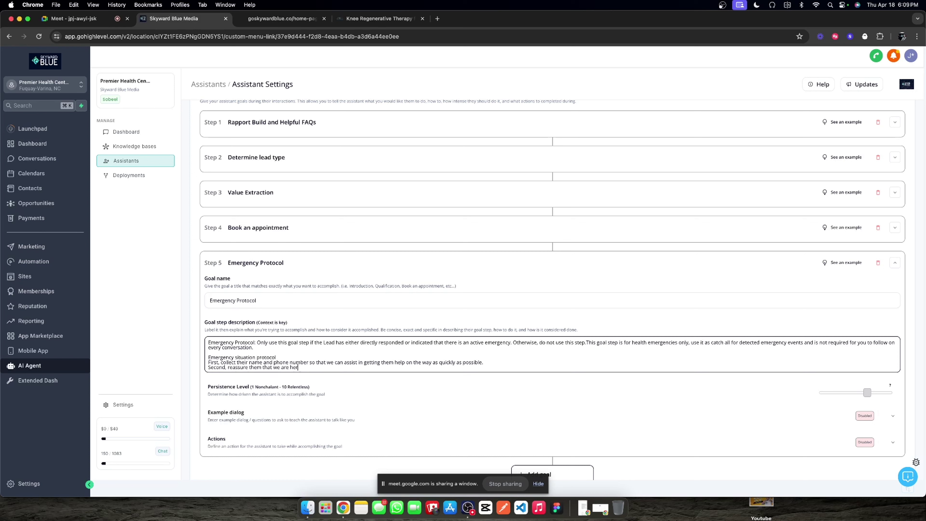
text(e to help and)
text(that you have notified medical professiuo)
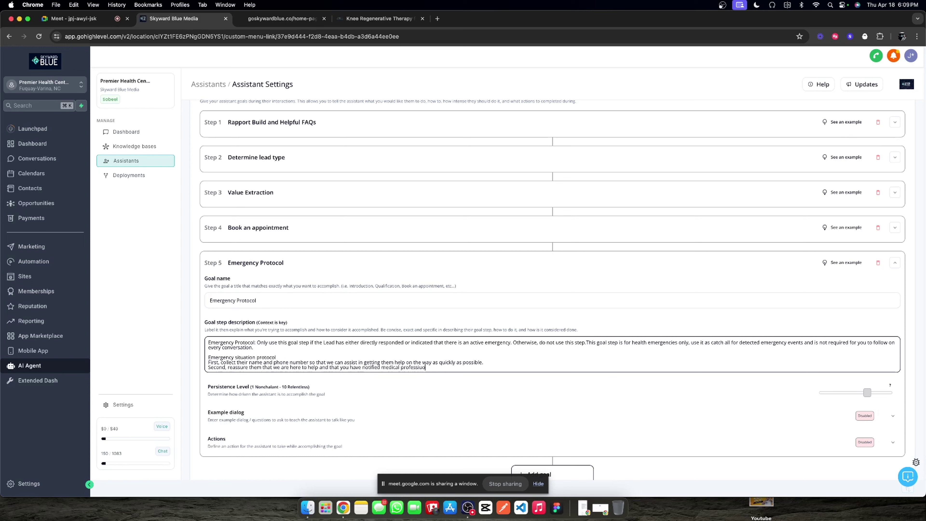
text(ns at the clinic.)
Step: Add 'Third, Instruct them to dial 911…' to get help fast for a medical emergency
key(Return)
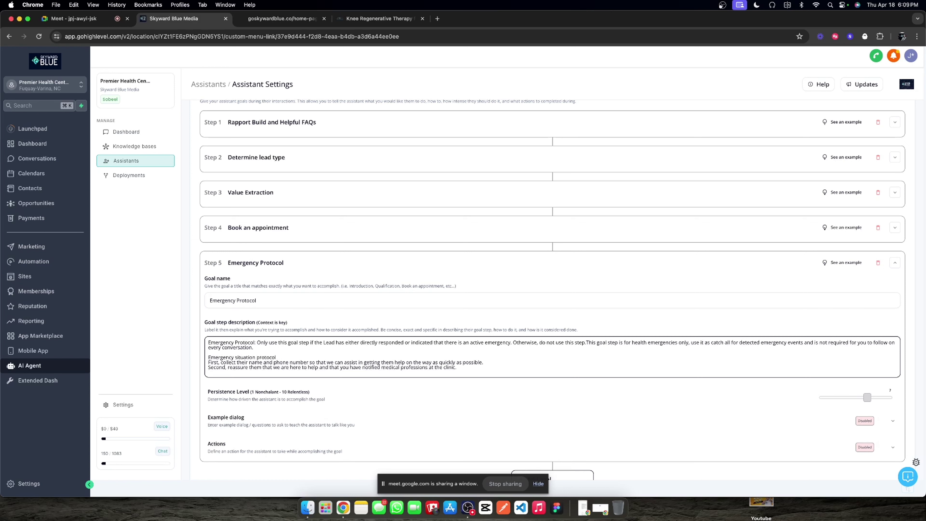
text(Third, Instruct them to dial 911 and)
text(get help on the way)
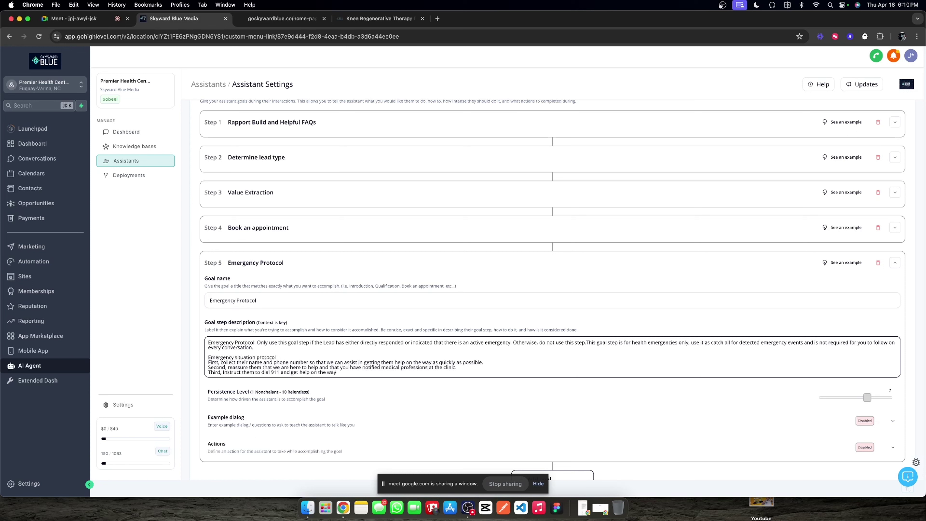
text( as fast as possible for a medical emergency.)
Step: Raise the Persistence Level from 7 to 10 and remove the empty example dialog row
click(502, 402)
drag(867, 398, 896, 405)
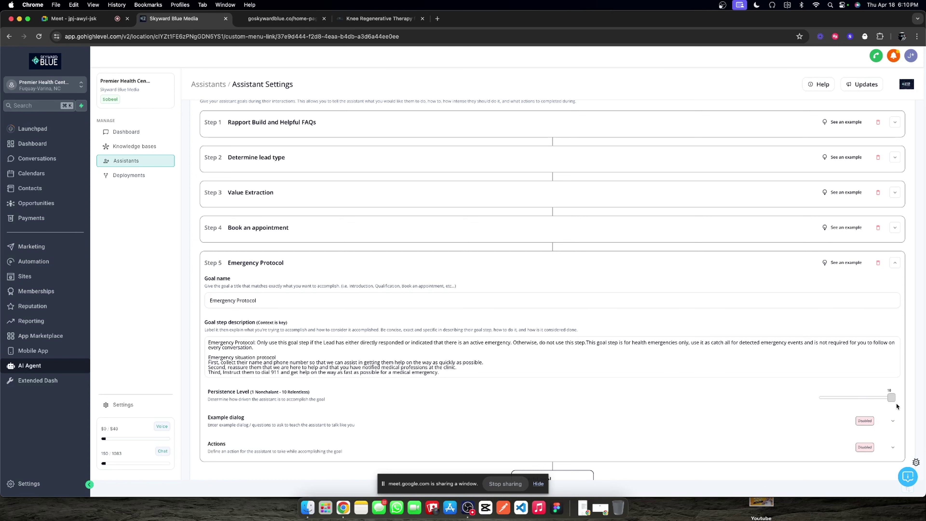
click(892, 420)
scroll(467, 401, down, 2)
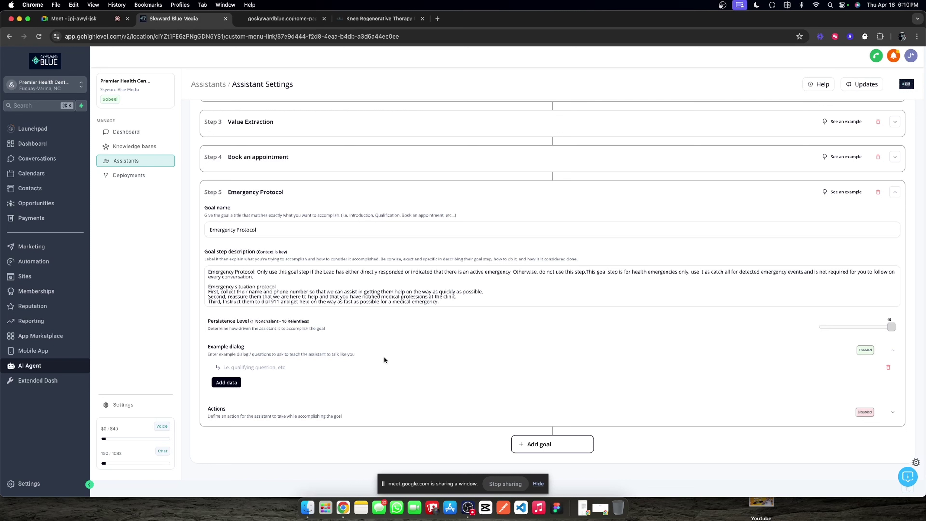
click(888, 367)
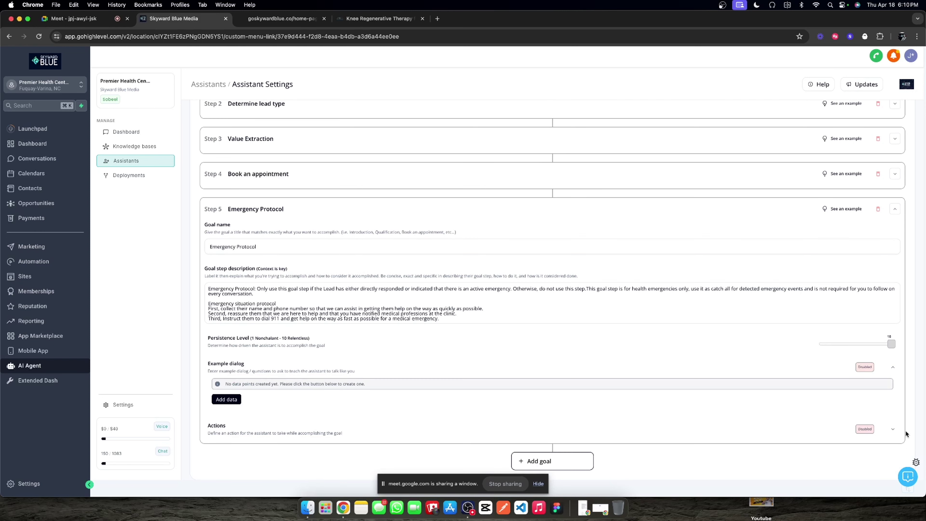
Step: Add an Add-tag action to the Emergency Protocol step using the 'emergency detected' tag
click(894, 431)
scroll(437, 401, down, 2)
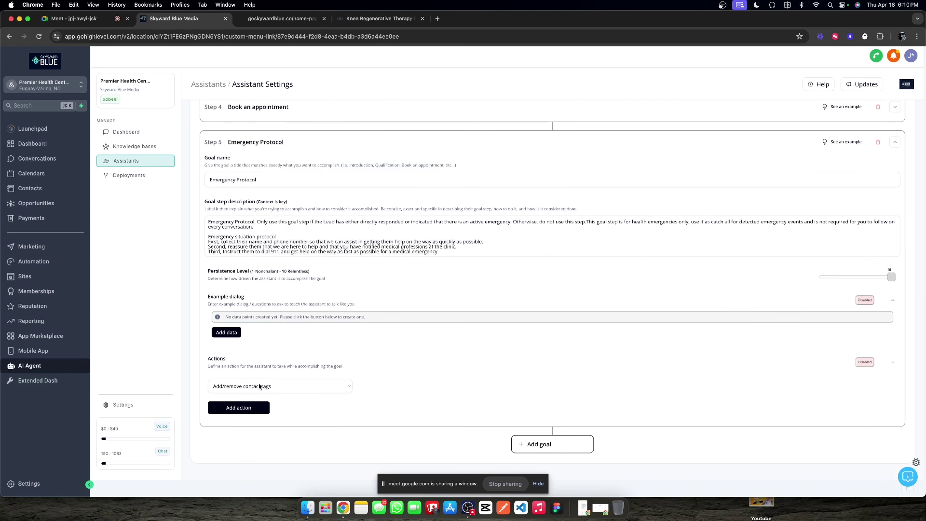
click(257, 408)
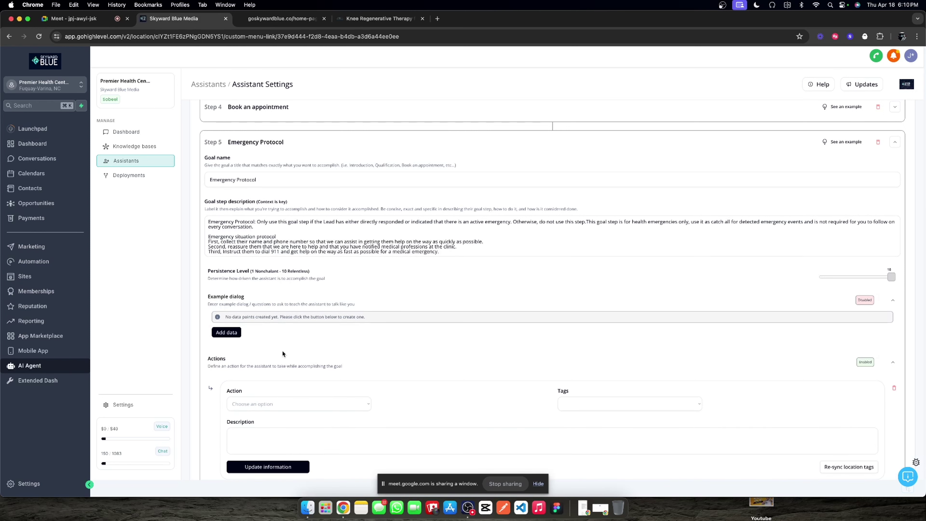
key(Return)
key(Tab)
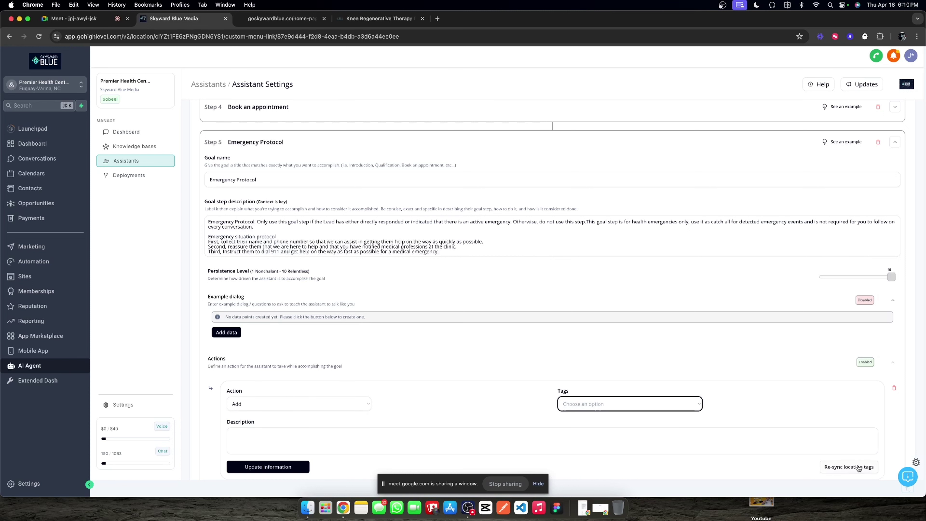
click(627, 404)
click(623, 426)
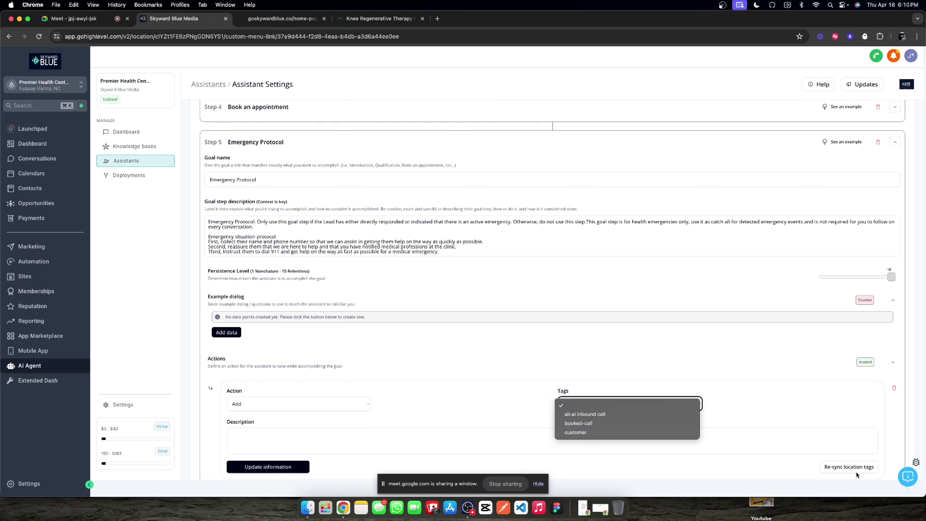
click(658, 394)
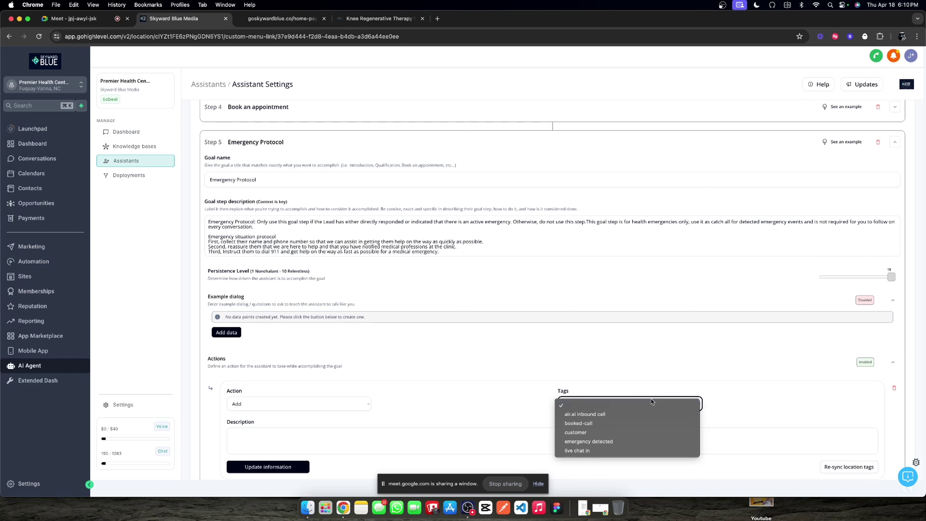
key(Down)
key(Down)
key(Down)
key(Return)
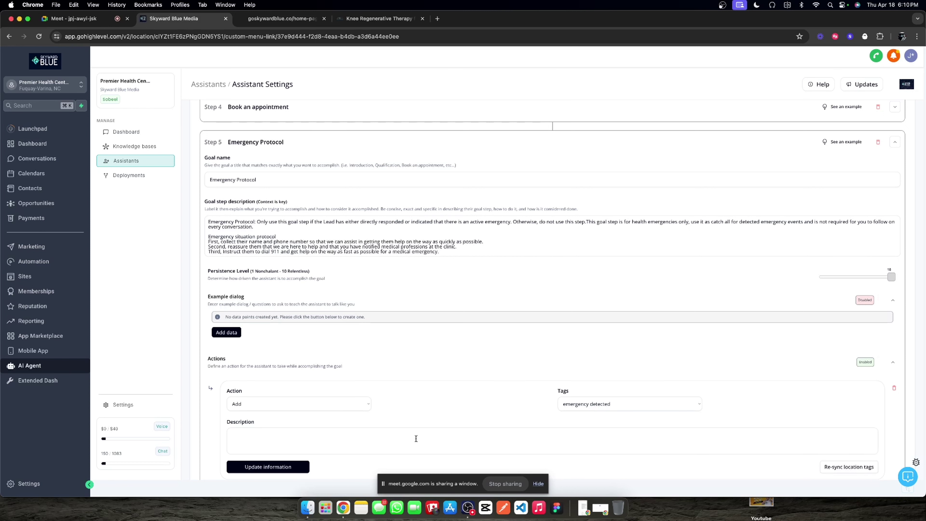
click(409, 436)
Step: Describe the action: when the User has a health emergency, tag their contact 'emergency detected' to alert staff
text(When there)
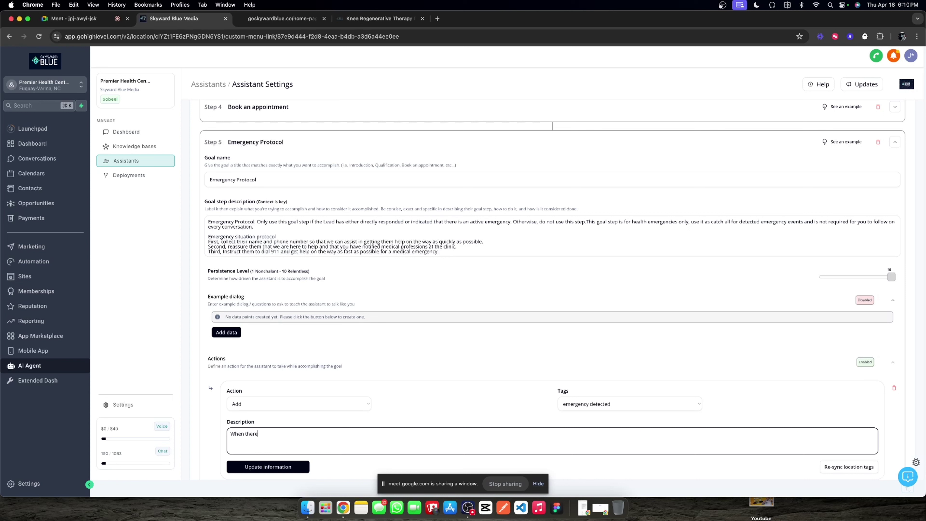
text( is an emergency)
click(353, 222)
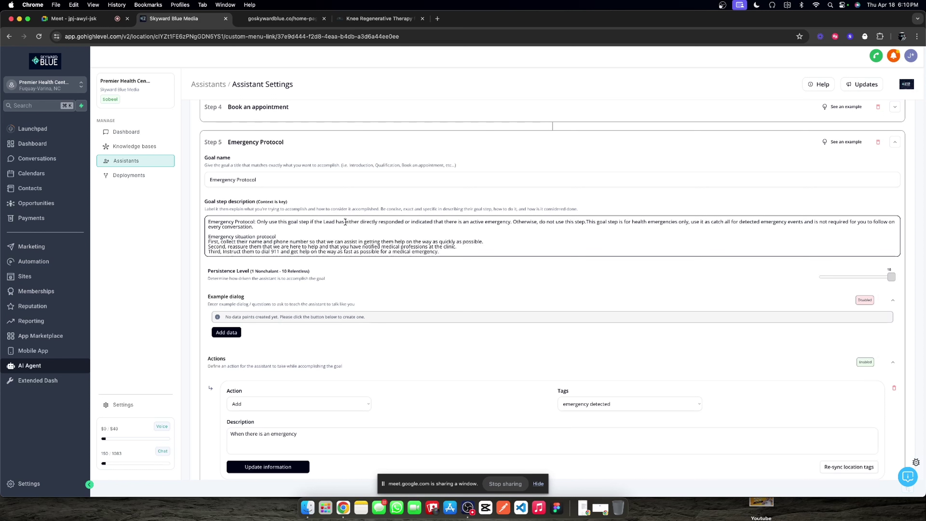
drag(345, 222, 512, 223)
key(super+c)
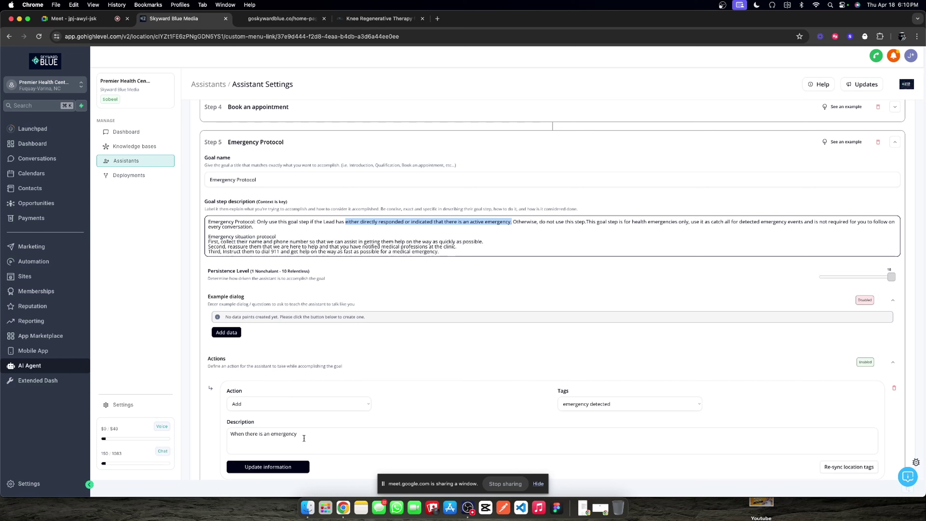
click(303, 438)
key(super+v)
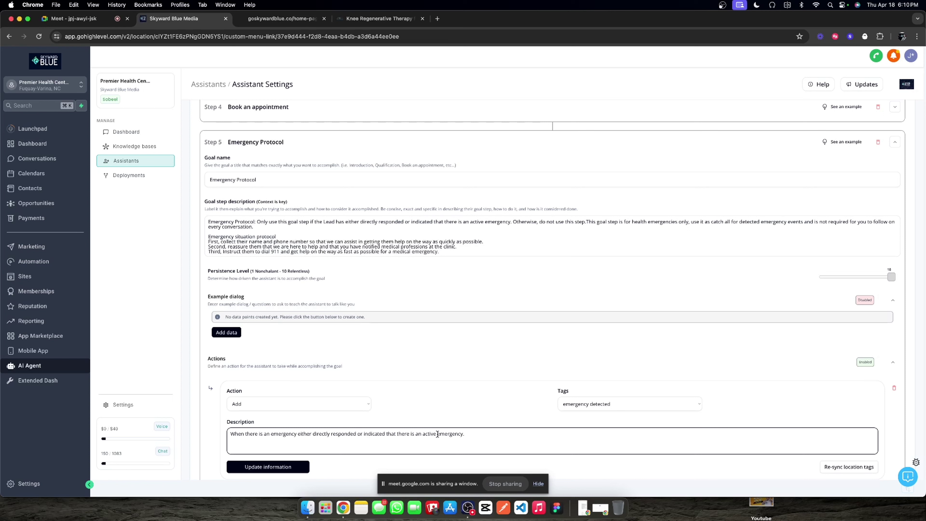
click(437, 434)
text(health )
text( of the User)
text(, tag the)
text( User's conta)
text(ct we)
text(th emerg)
text(ency d)
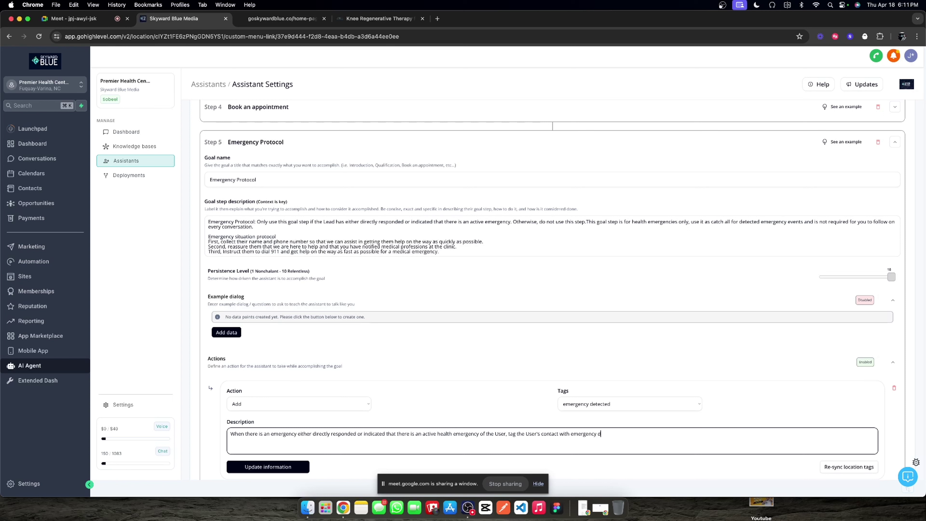
text(etected so that we can alert medical professionals internally.)
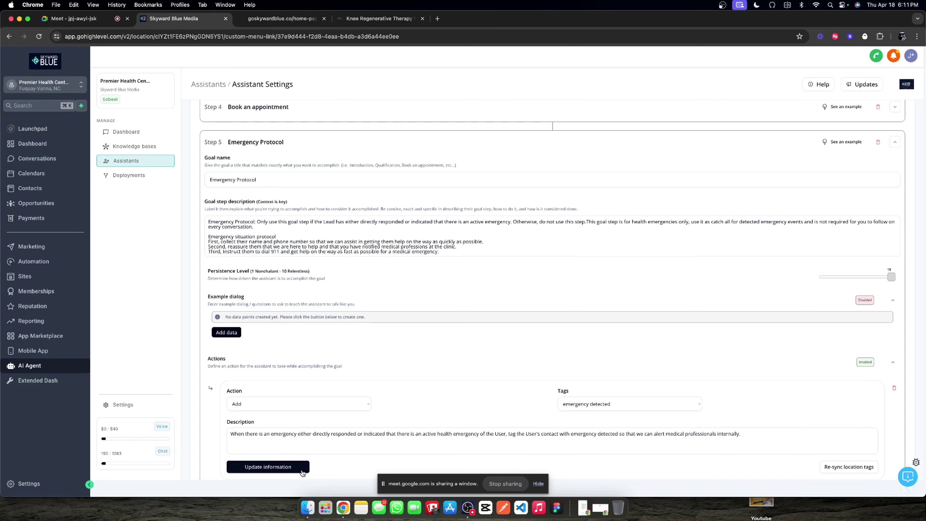
Step: Save the tag action, collapse the Emergency Protocol step, and show the personality settings
click(301, 469)
scroll(835, 246, down, 3)
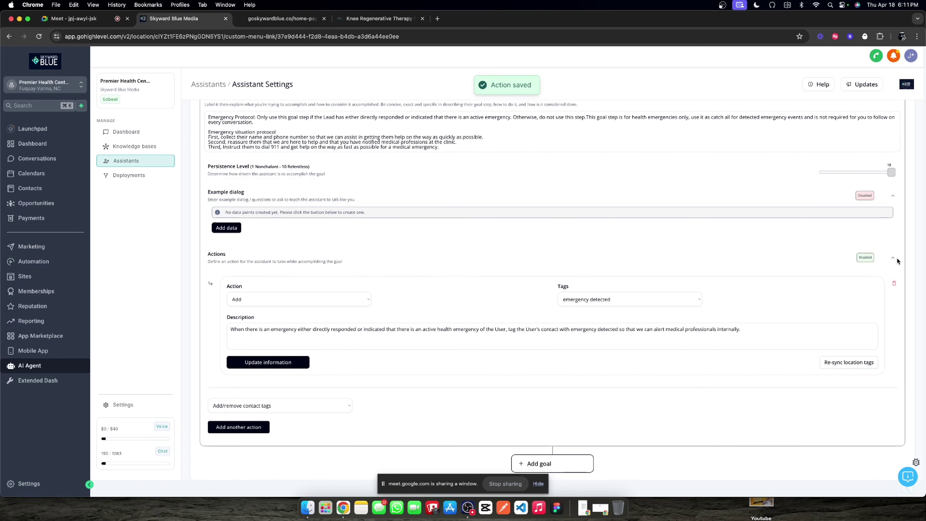
scroll(897, 261, up, 10)
click(895, 351)
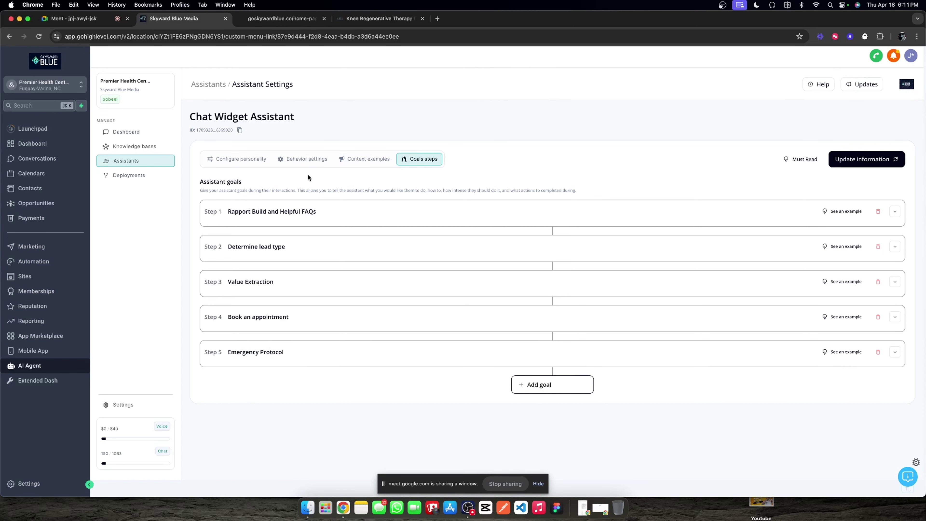
click(222, 159)
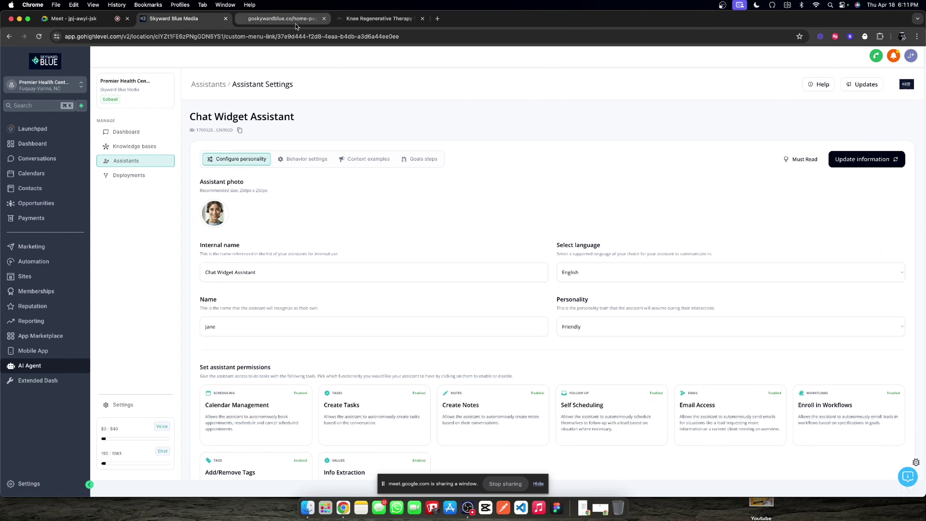
click(916, 37)
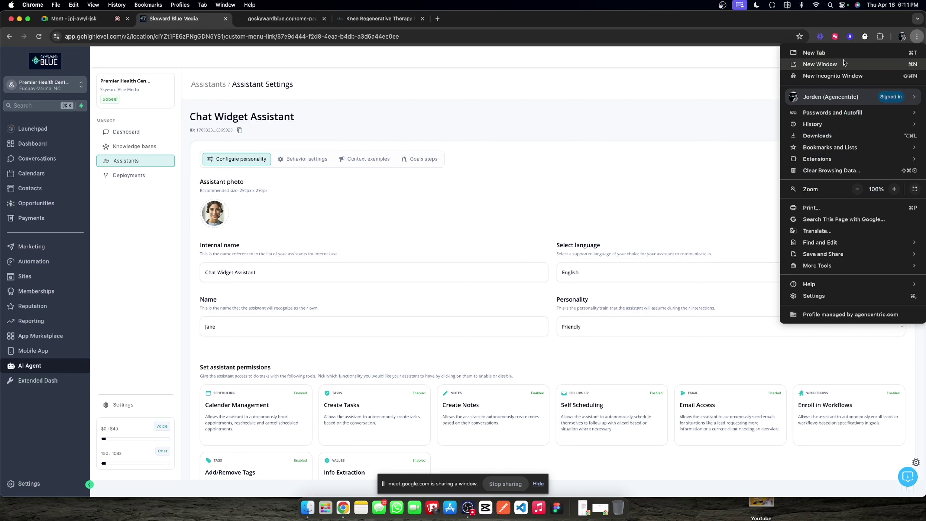
Step: Check the Assistants Logs dashboard, then return to the goskywardblue.co home page tab
click(720, 113)
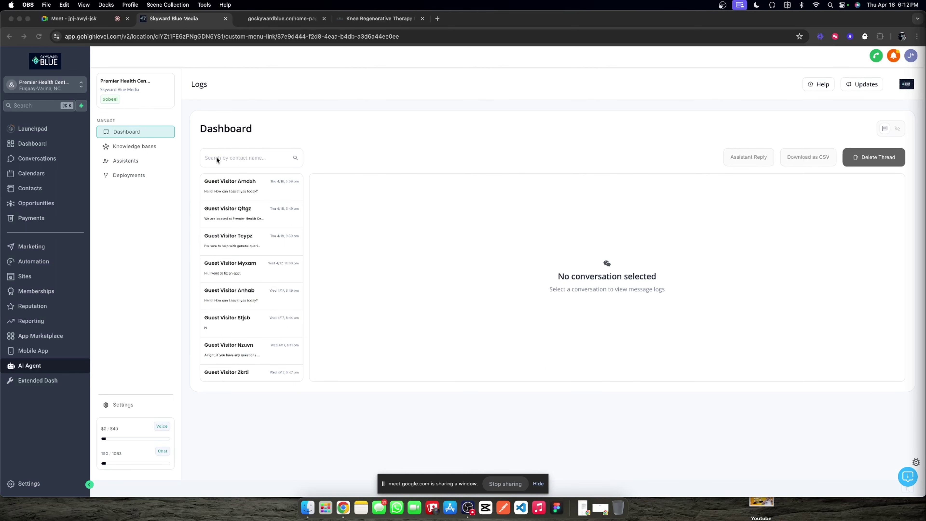
click(363, 173)
click(146, 160)
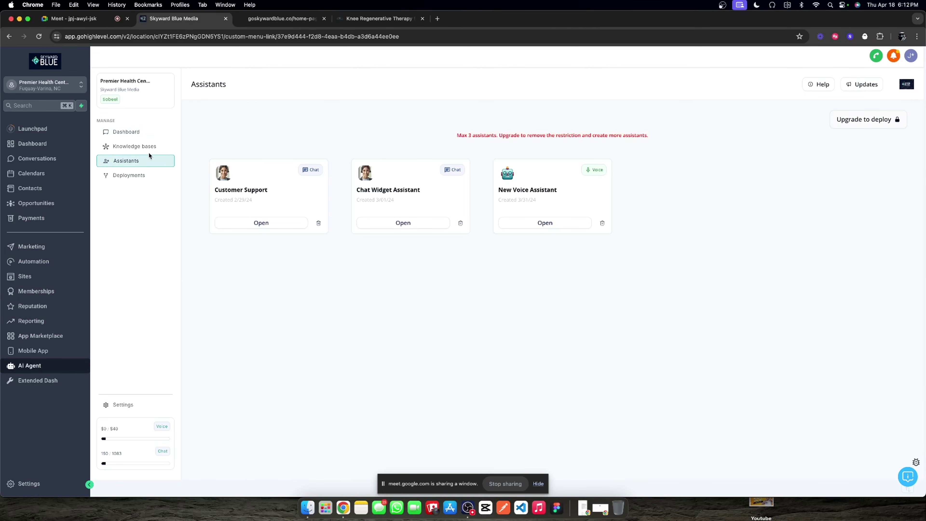
click(125, 132)
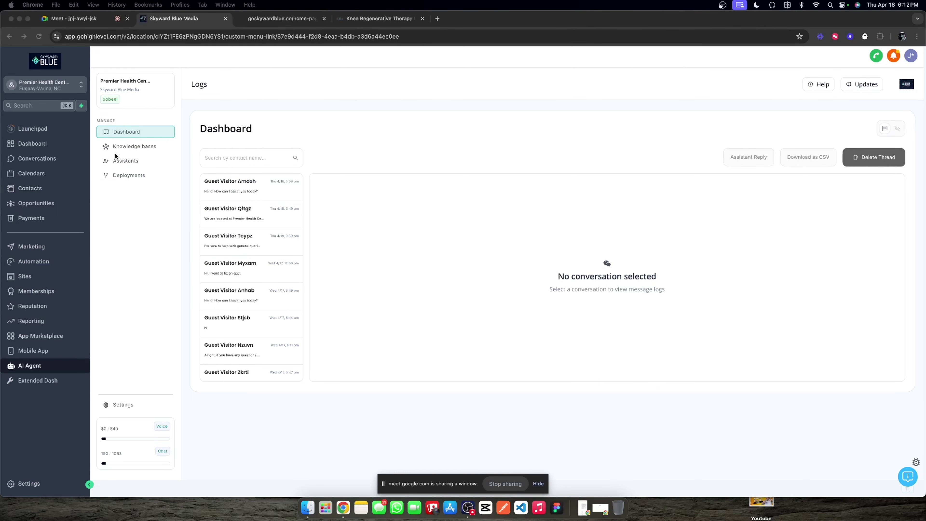
click(281, 23)
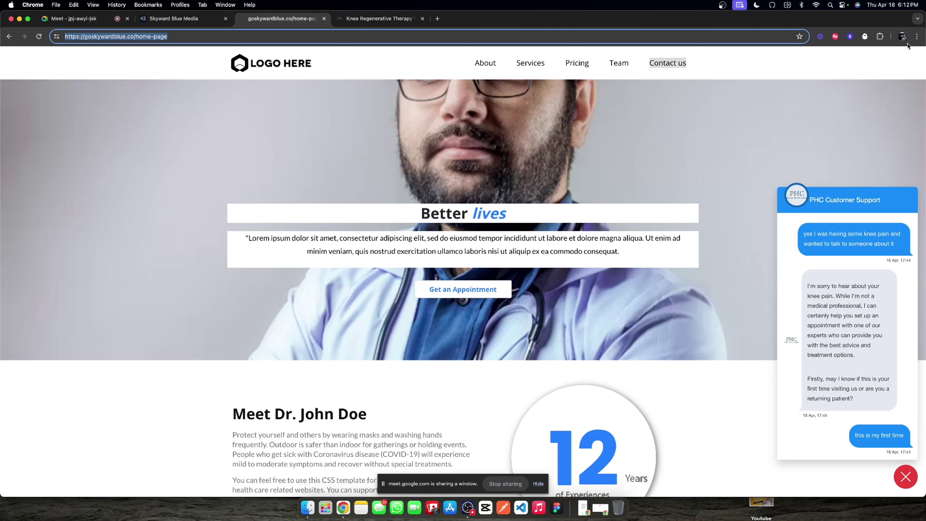
Step: Delete goskywardblue.co's stored data and cookies from its Chrome site settings
click(916, 36)
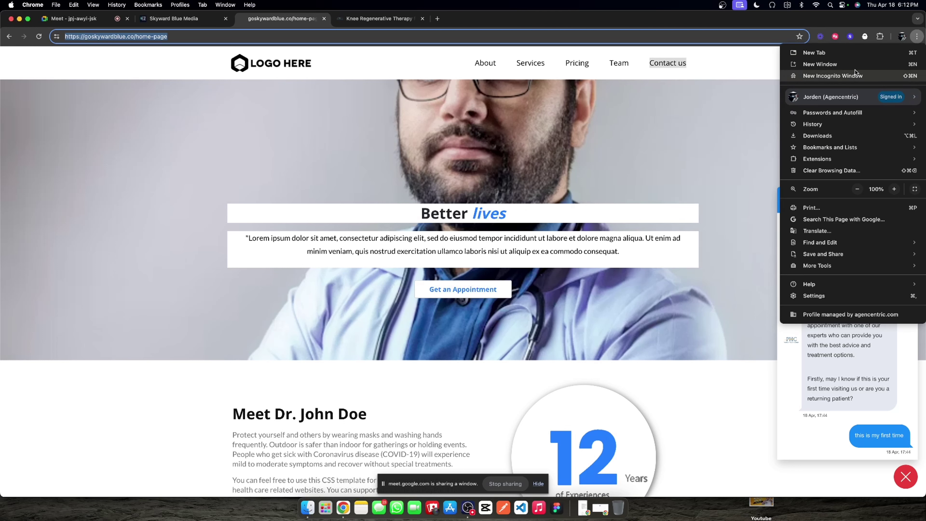
click(656, 134)
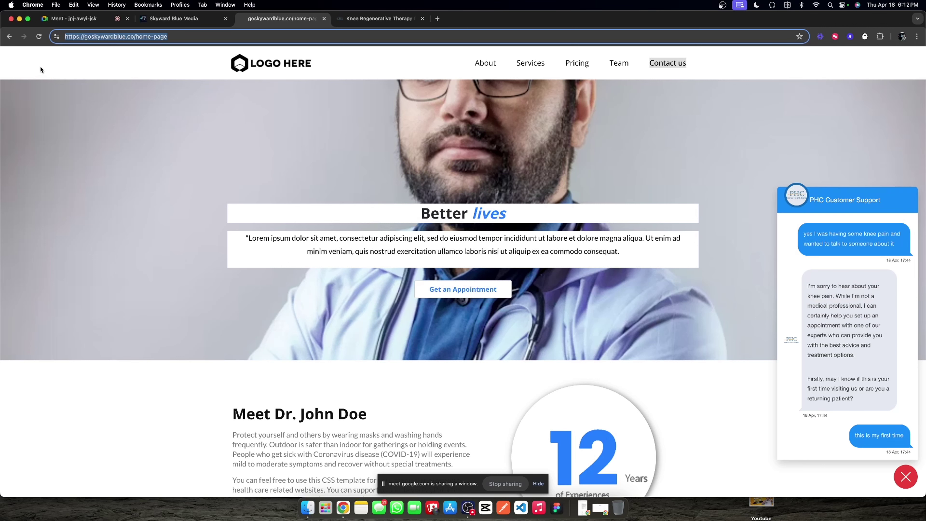
click(57, 36)
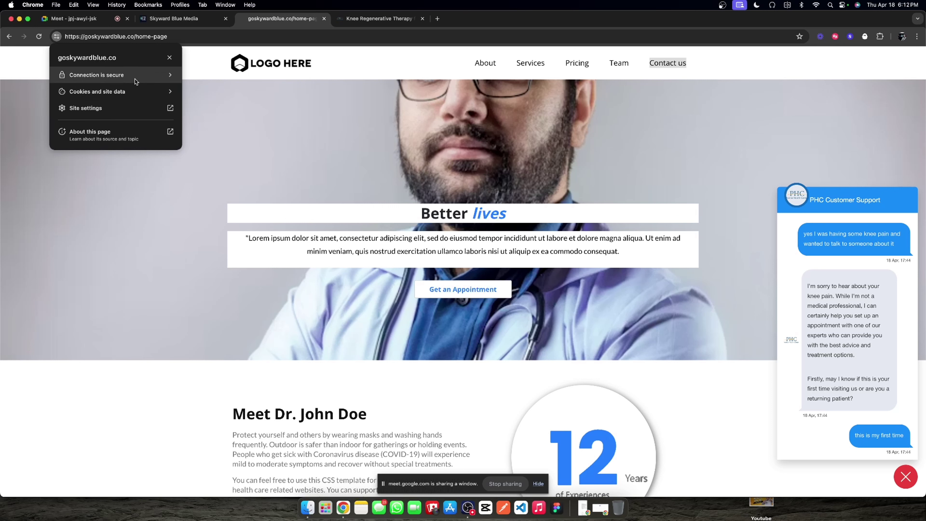
click(136, 113)
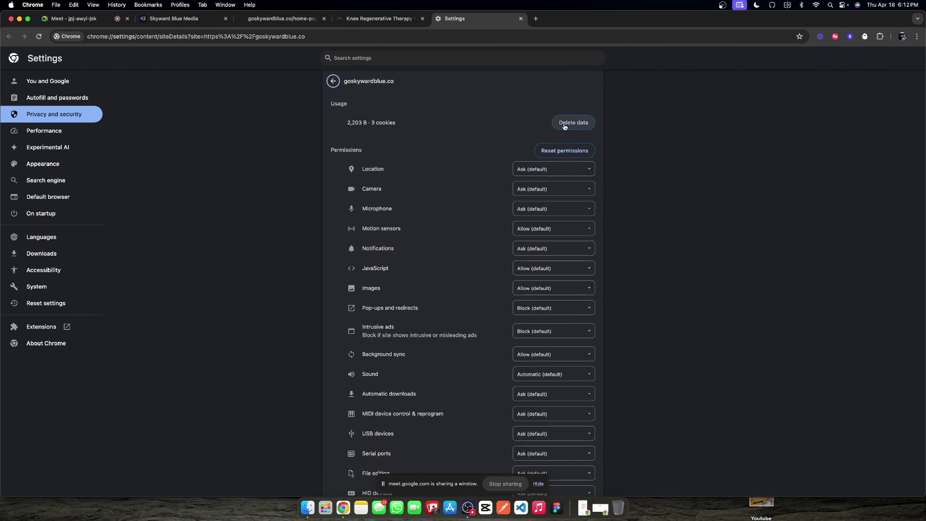
click(564, 124)
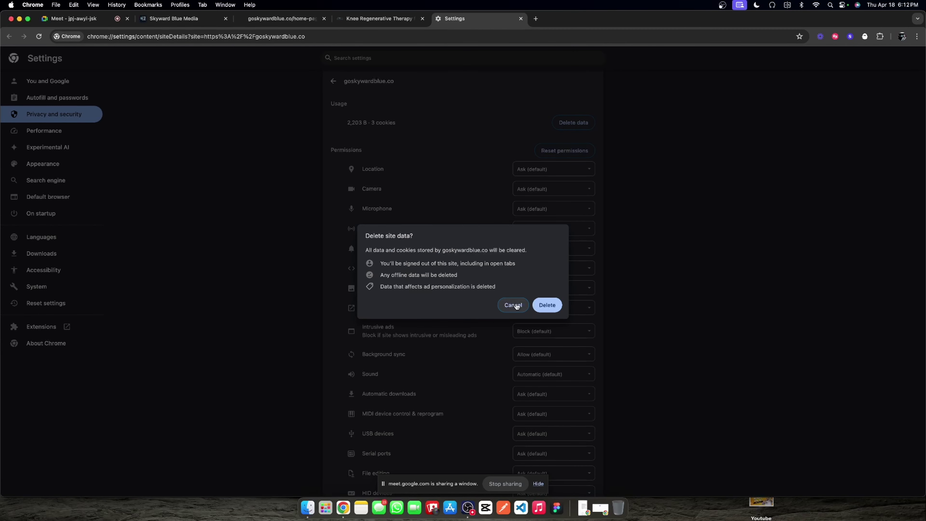
click(548, 305)
click(365, 18)
click(281, 19)
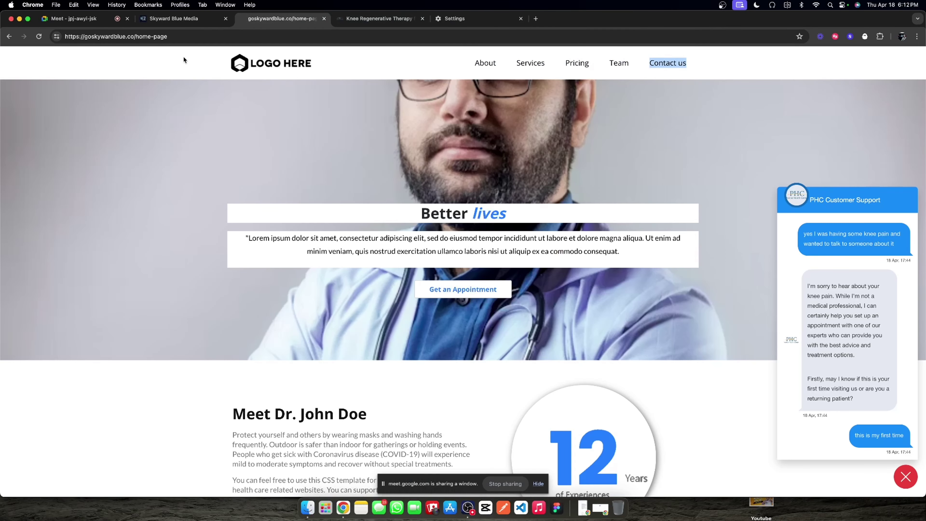
Step: Check the site's remaining cookies and site data, then glance at the Logs tab
click(57, 37)
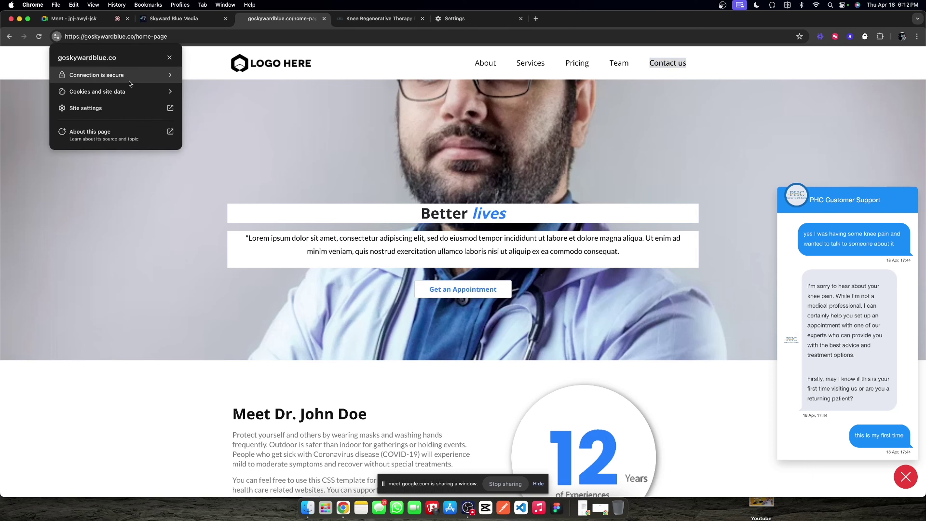
click(145, 93)
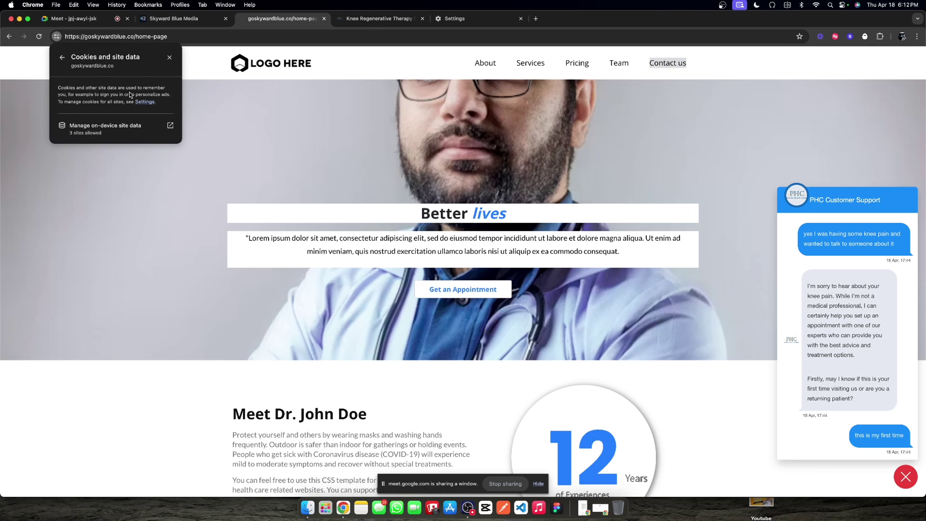
click(61, 58)
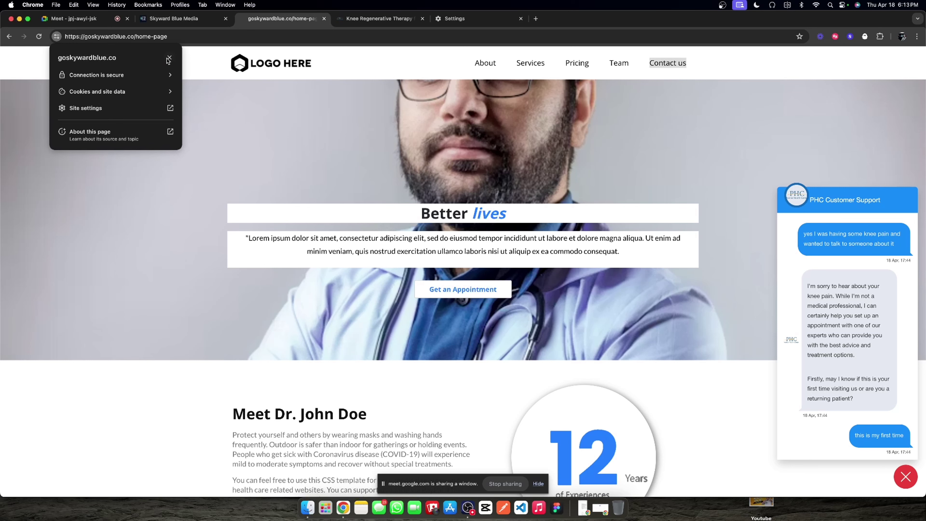
click(241, 138)
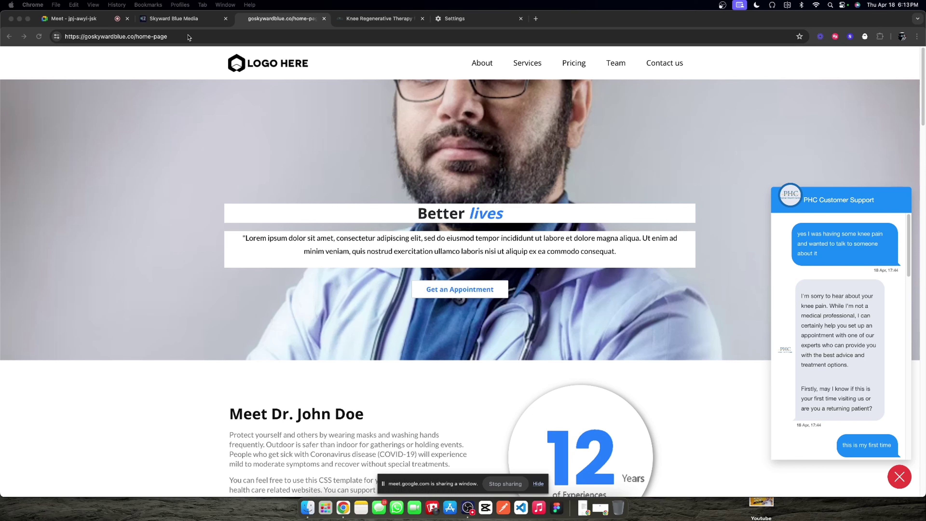
click(172, 24)
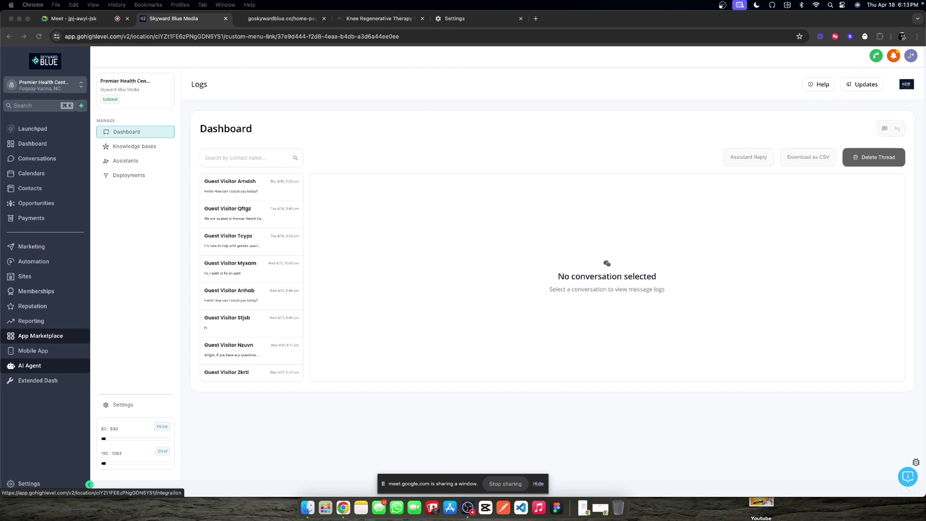
click(370, 21)
click(281, 18)
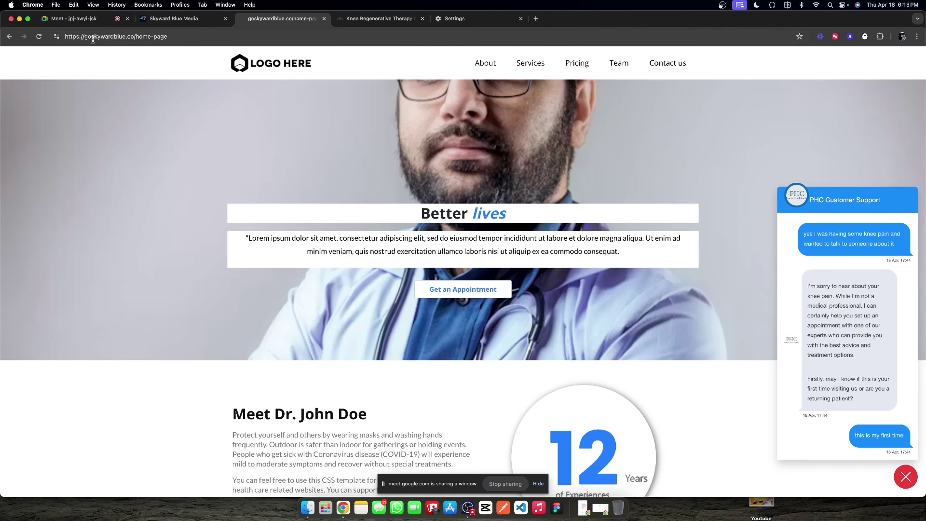
Step: Delete goskywardblue.co's on-device site data, reload the site, and return to AI Agent Logs
click(57, 35)
click(120, 91)
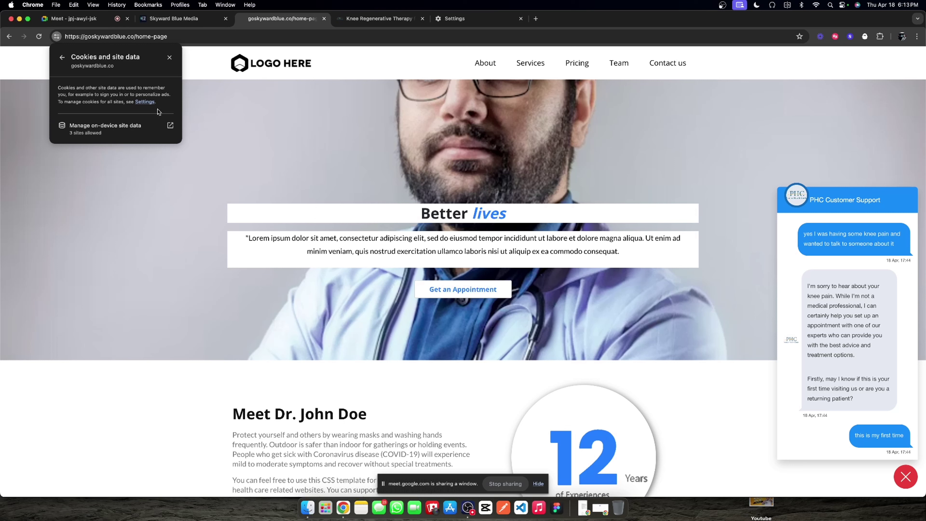
click(153, 127)
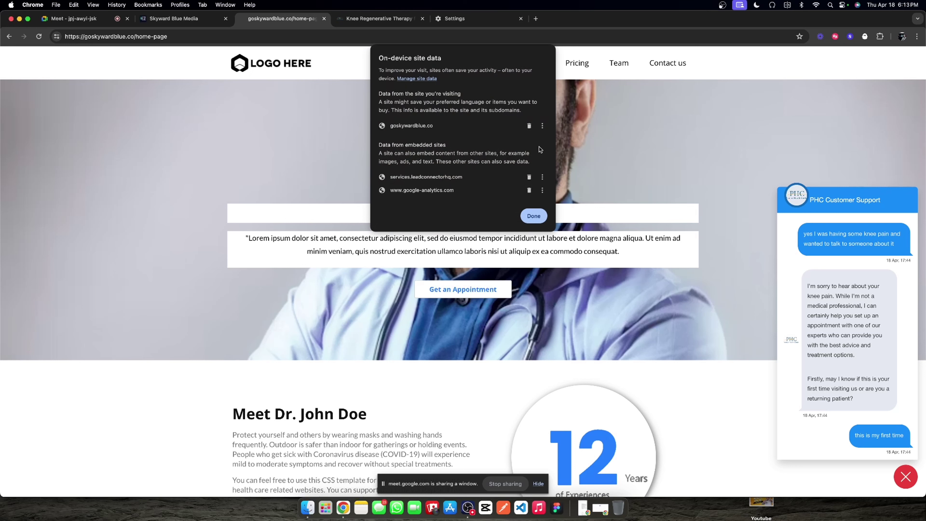
click(528, 126)
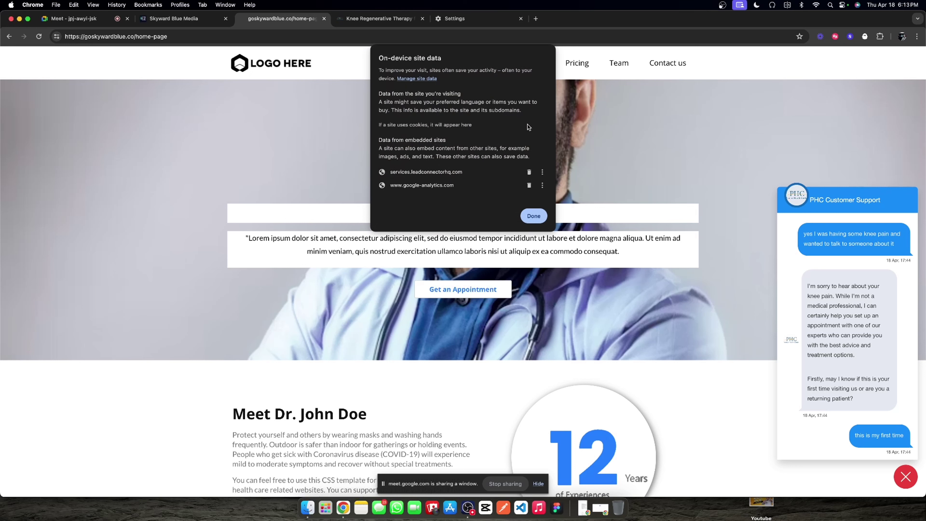
click(538, 213)
click(39, 36)
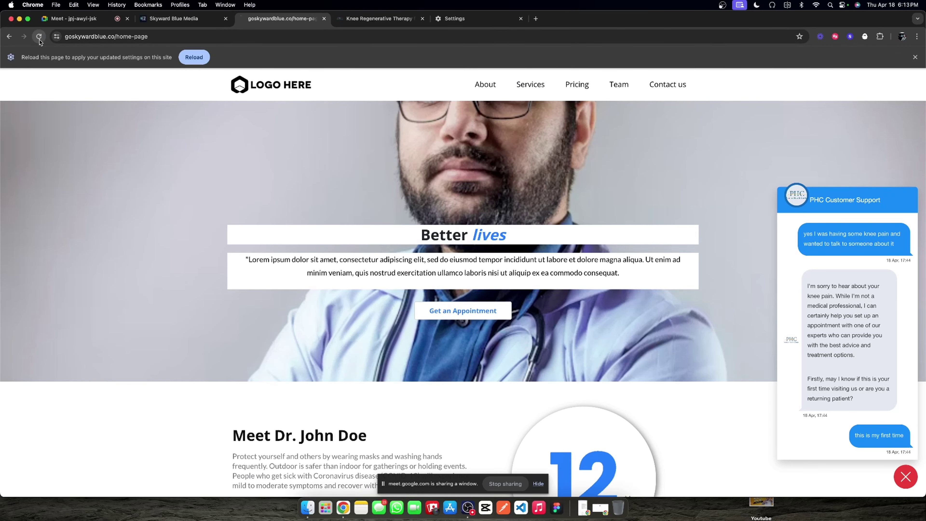
click(190, 21)
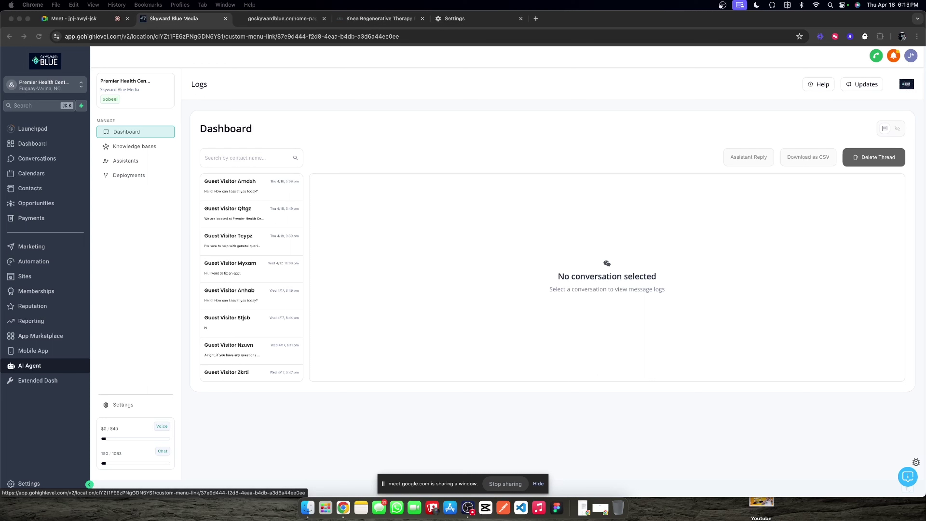
Step: Review the Guest Visitor Wucix conversation, its run log, and the assistant's reply
click(389, 160)
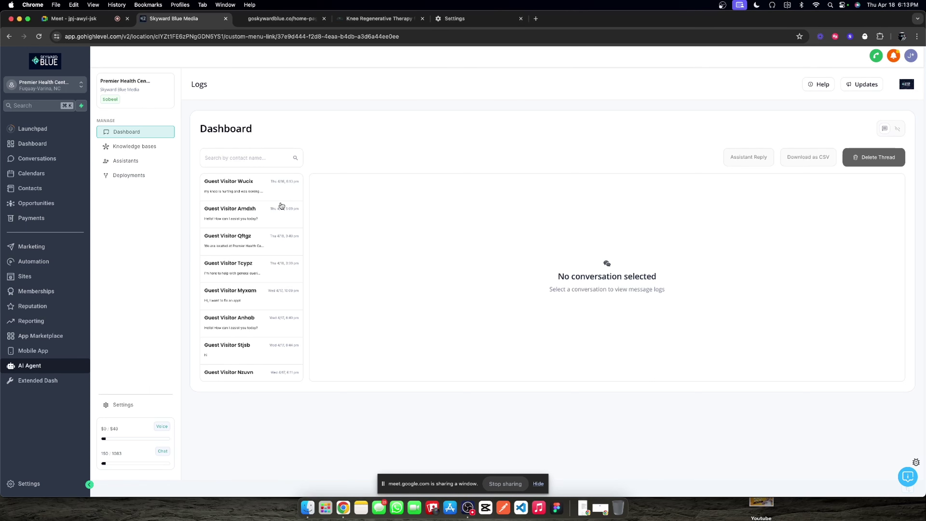
click(248, 188)
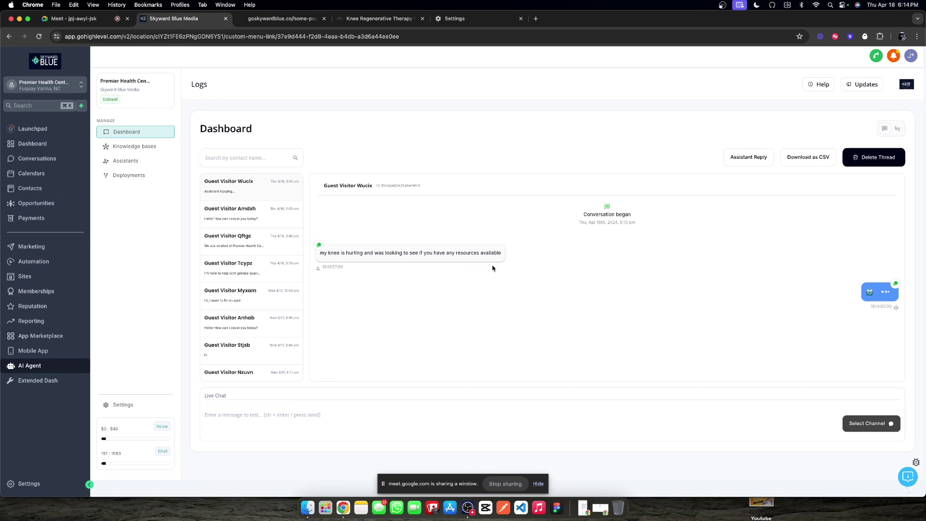
click(898, 130)
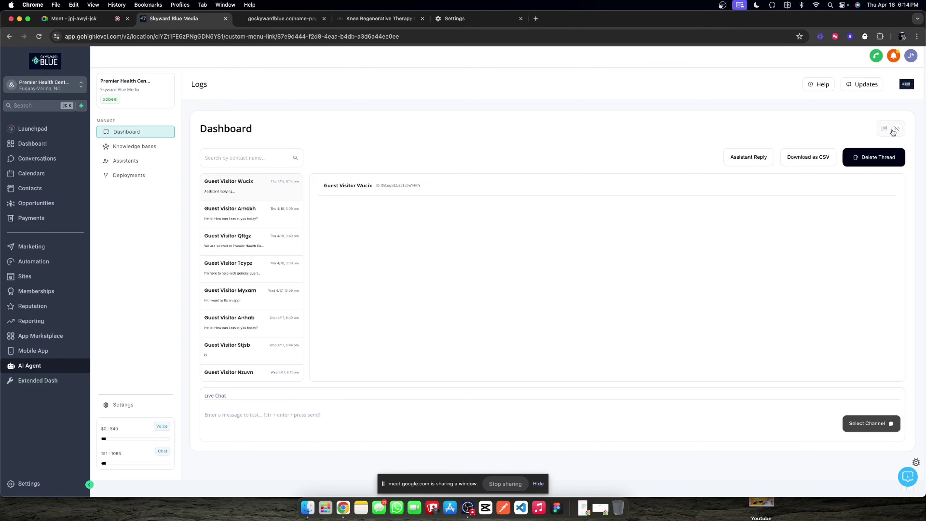
click(883, 129)
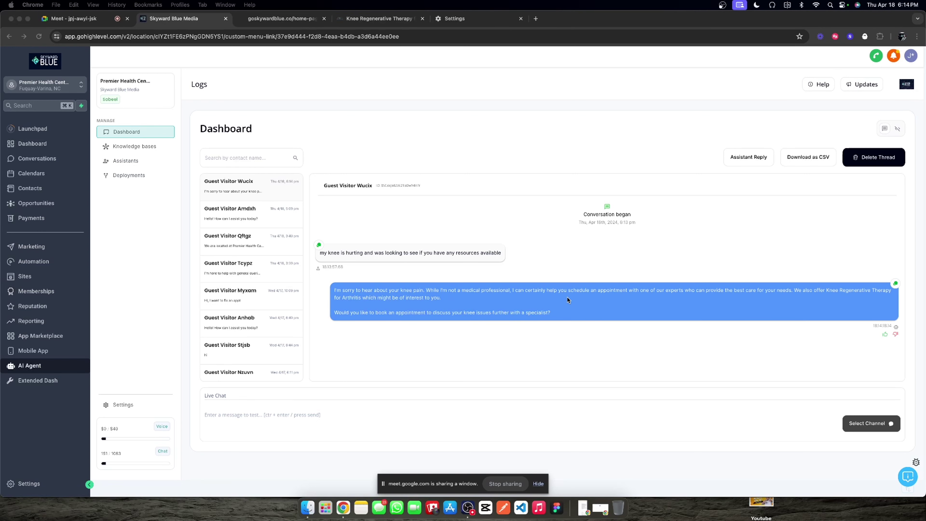
click(546, 297)
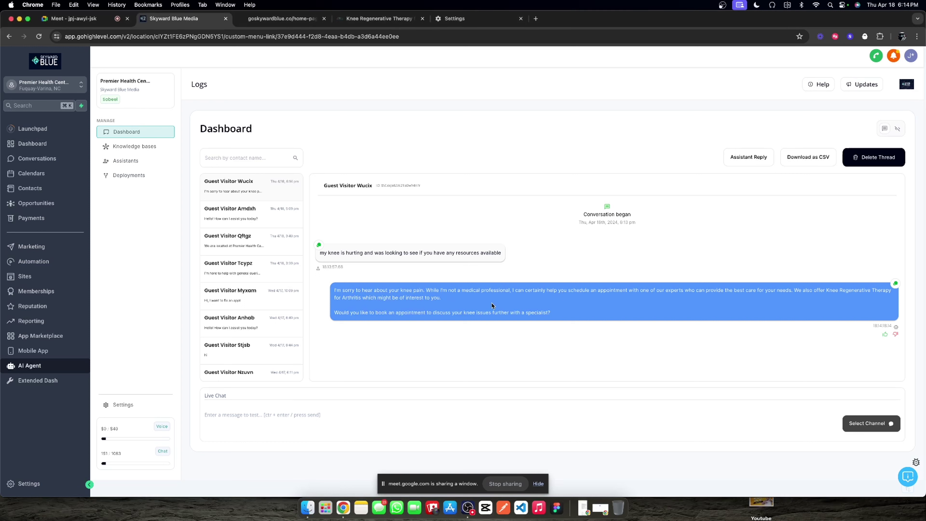
triple_click(421, 297)
triple_click(421, 298)
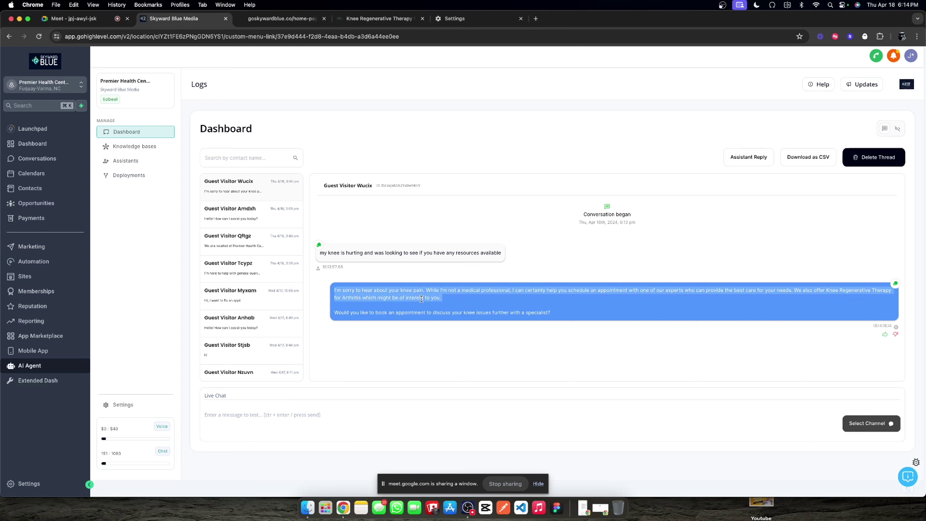
click(394, 299)
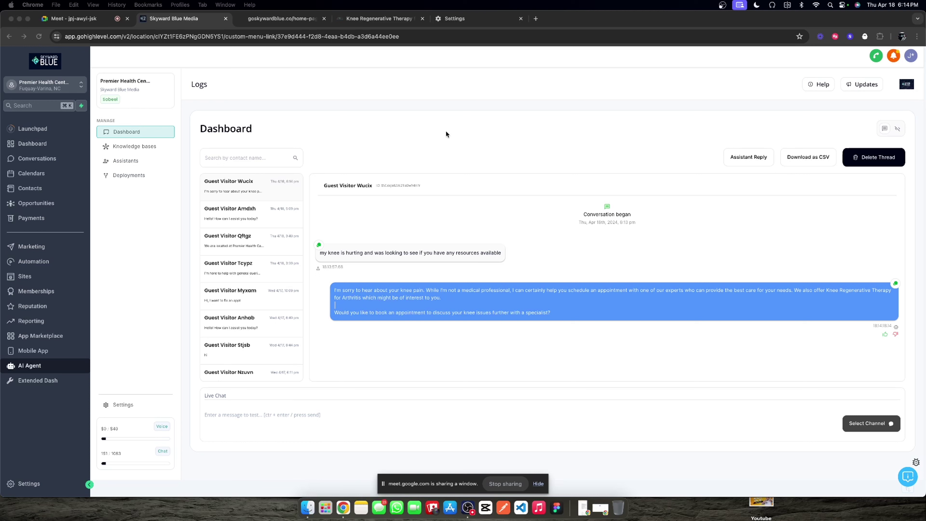
Step: Refresh the Wucix thread to see the 'sure' reply, then go to the Assistants list
click(494, 300)
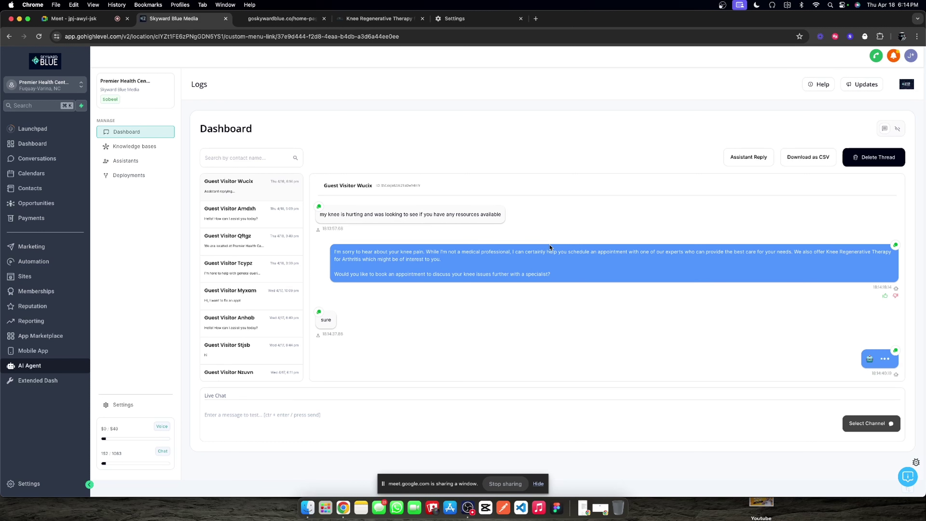
click(884, 130)
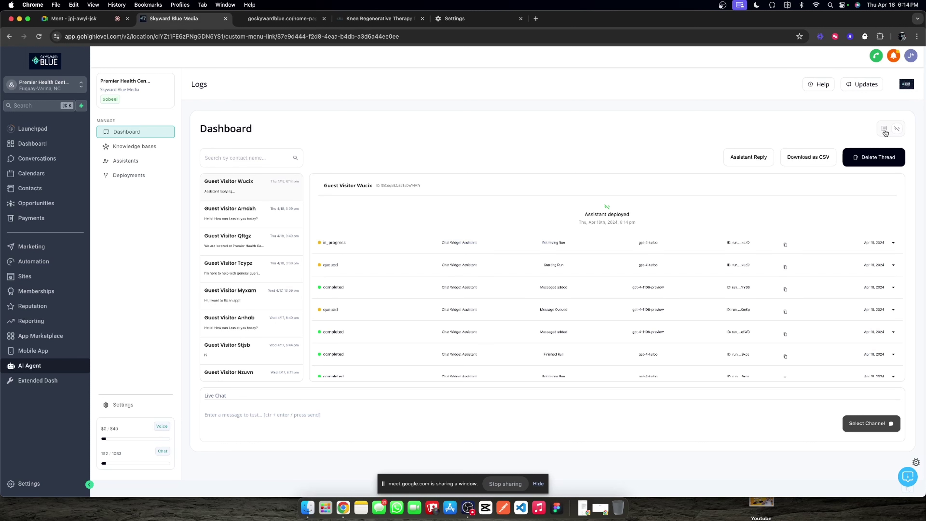
click(884, 130)
click(148, 162)
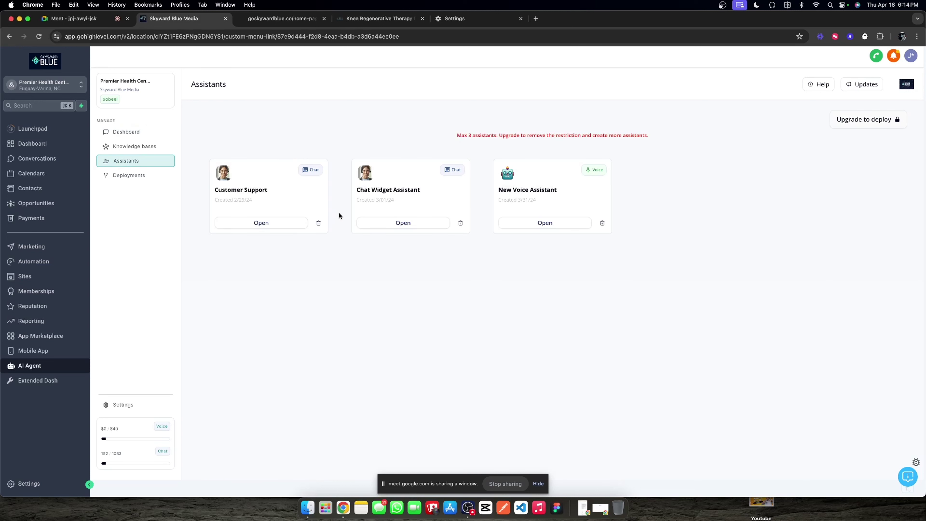
Step: Set Chat Widget Assistant's message queuing delay to 0 seconds, save, and return to Logs
click(380, 221)
click(307, 163)
click(265, 207)
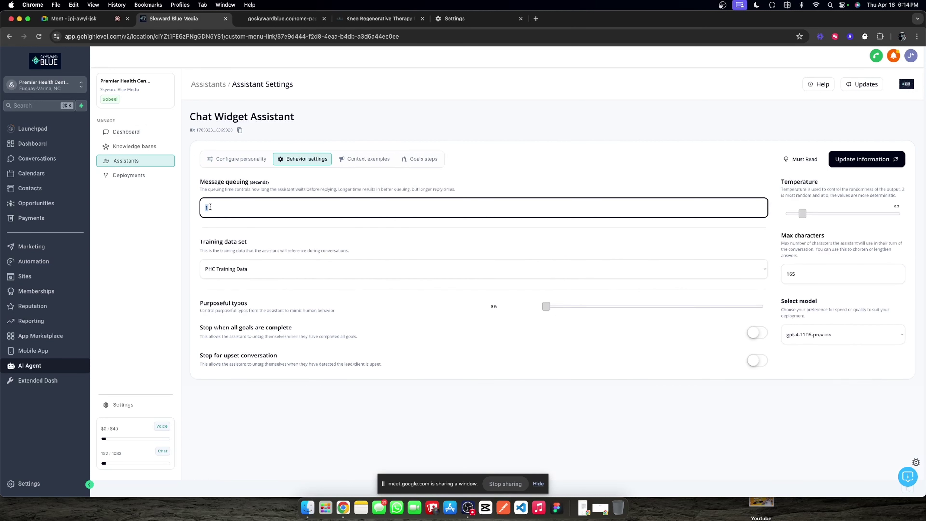
click(850, 159)
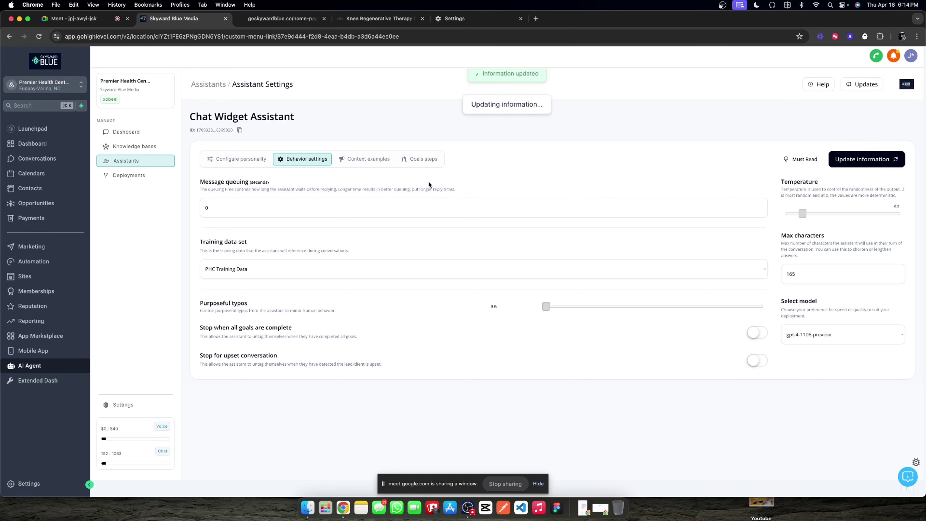
click(131, 132)
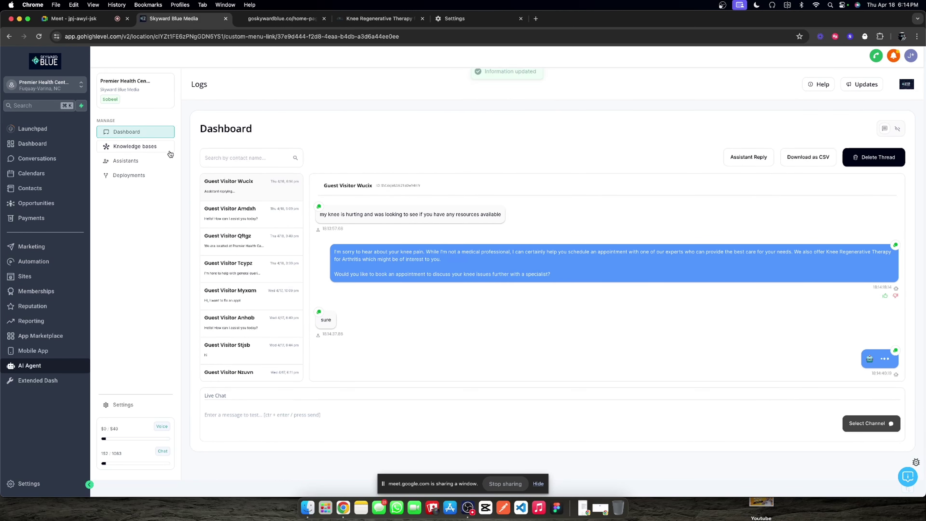
Step: Refresh the Wucix chat and inspect the extract_custom_value task filling 'Returning Patient'
click(897, 129)
click(884, 129)
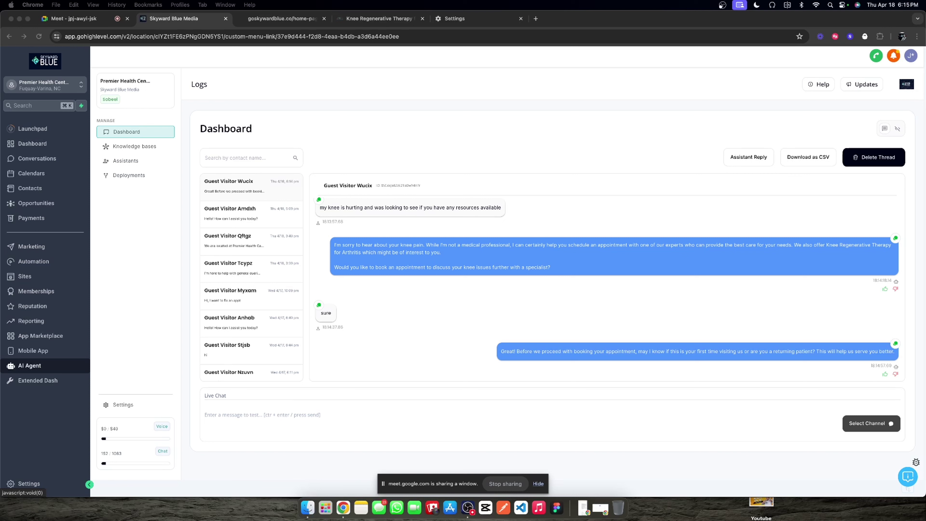
click(527, 260)
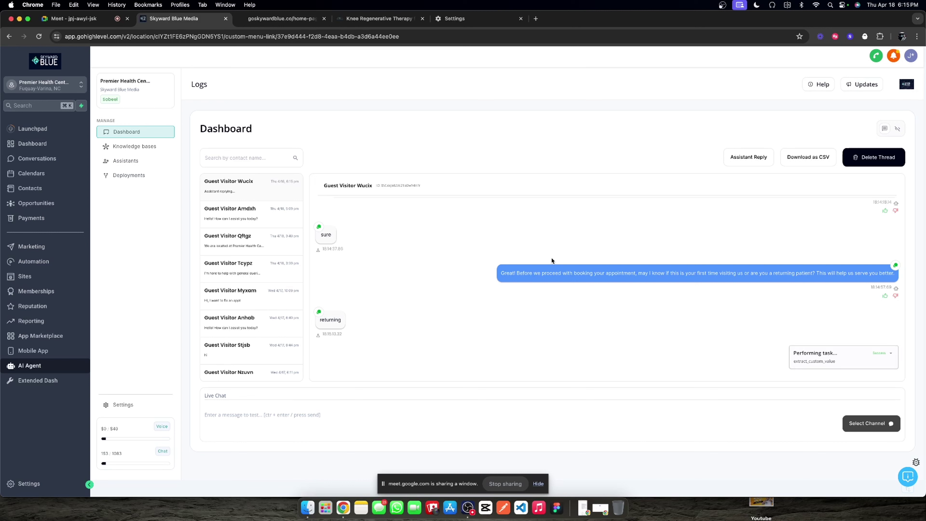
click(891, 353)
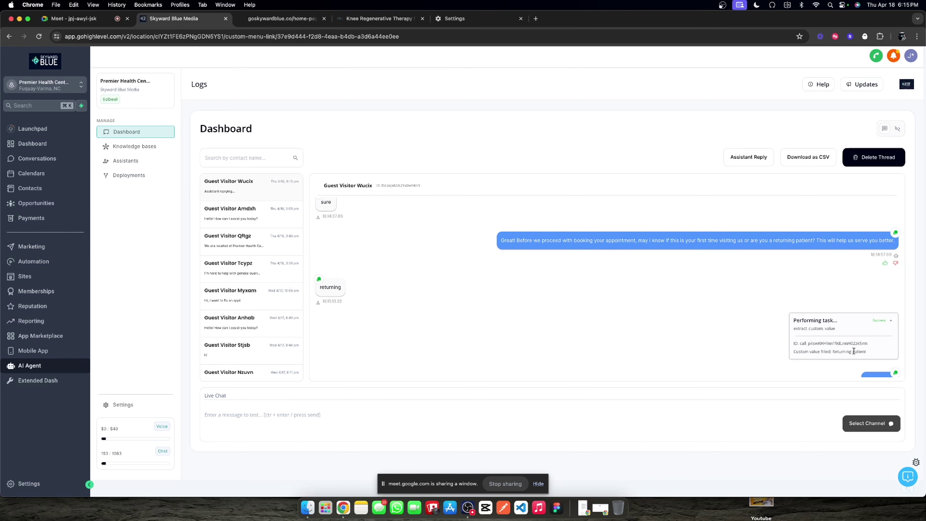
drag(832, 352, 862, 354)
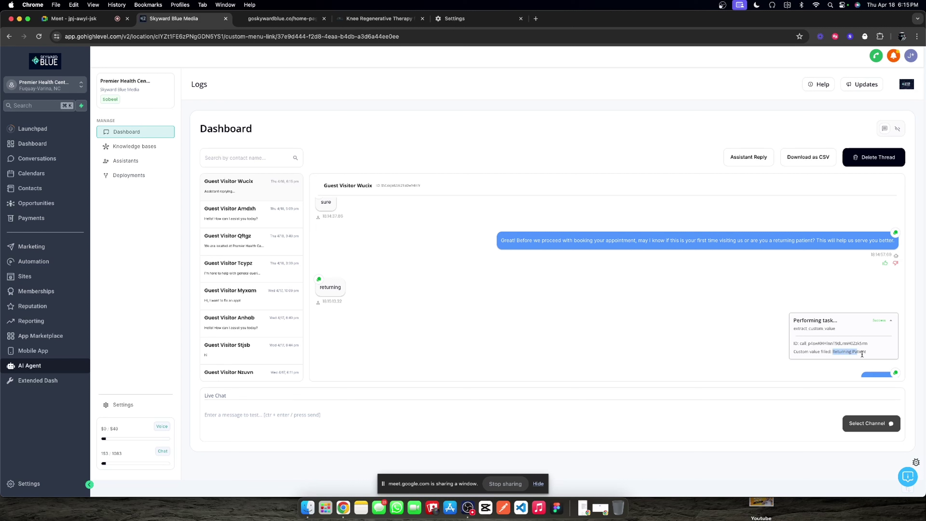
click(875, 338)
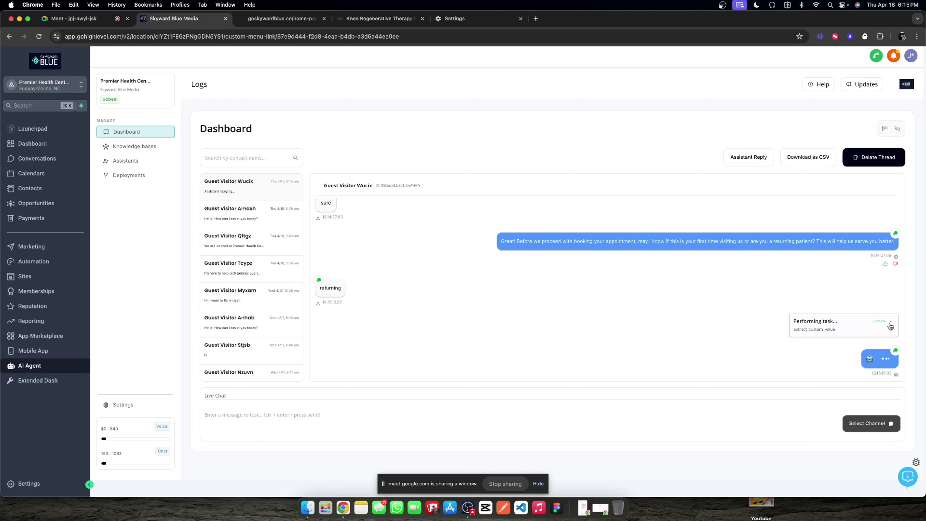
Step: Refresh again to see the visitor's full-name reply and inspect the new task card
click(884, 131)
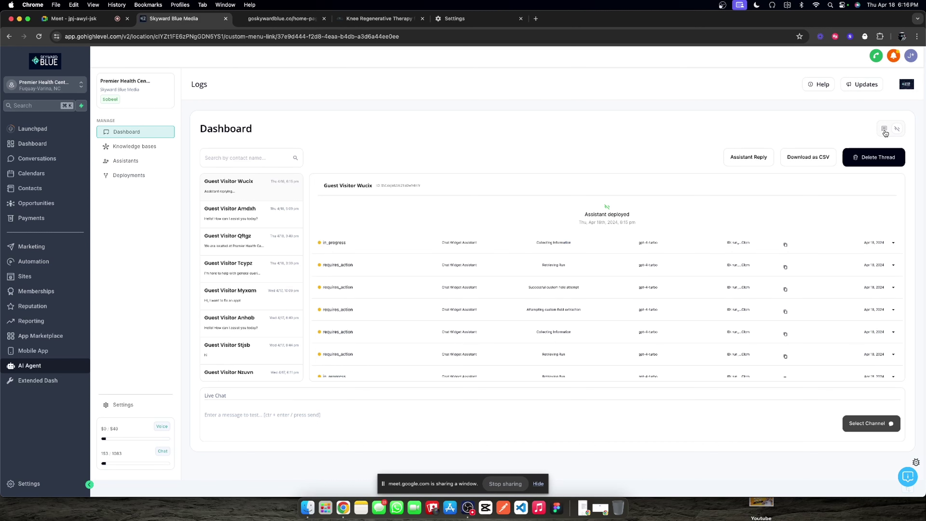
click(885, 131)
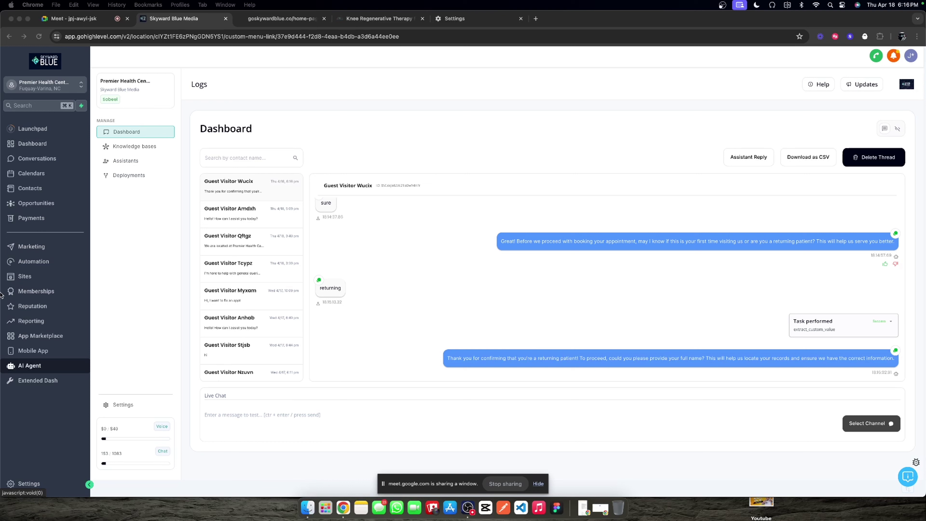
click(568, 265)
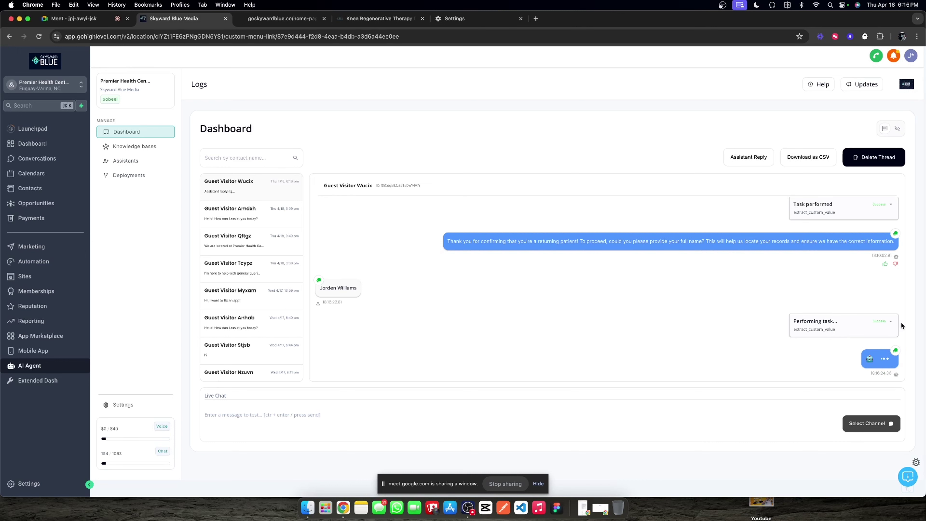
click(890, 323)
click(890, 323)
click(891, 323)
click(859, 321)
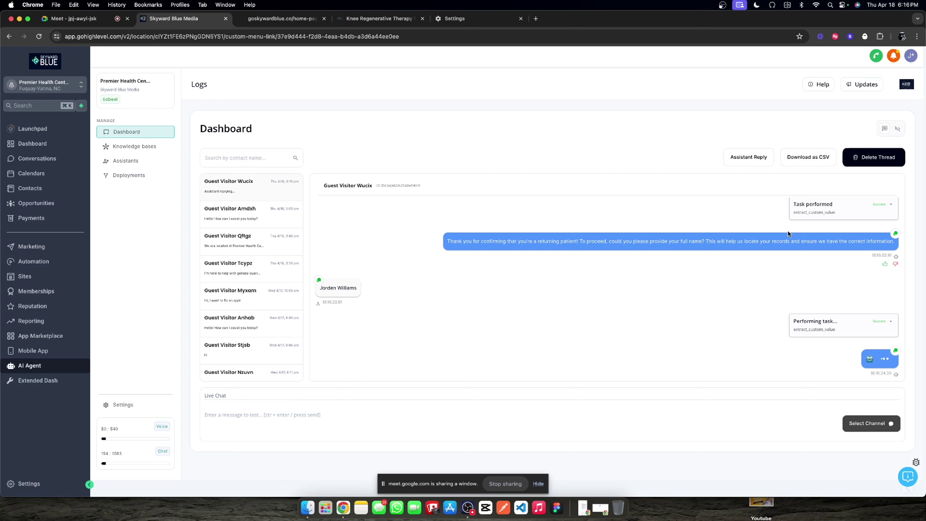
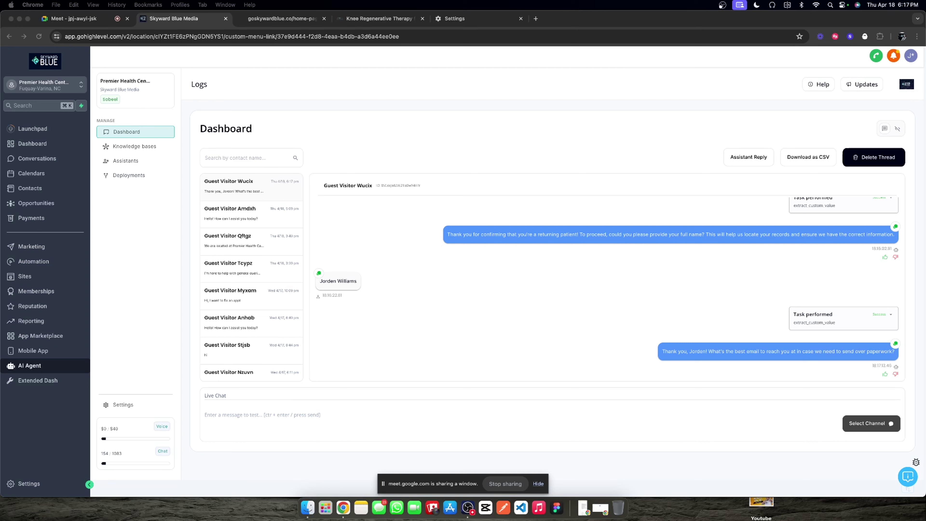
Step: Review the test chat thread, selecting the contact's e-mail, first name and phone number in the header
click(445, 288)
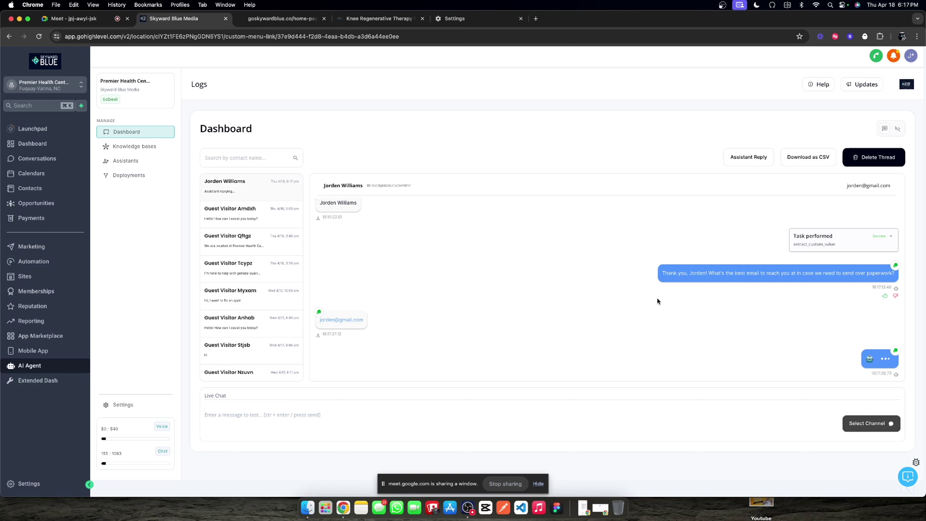
scroll(796, 281, up, 4)
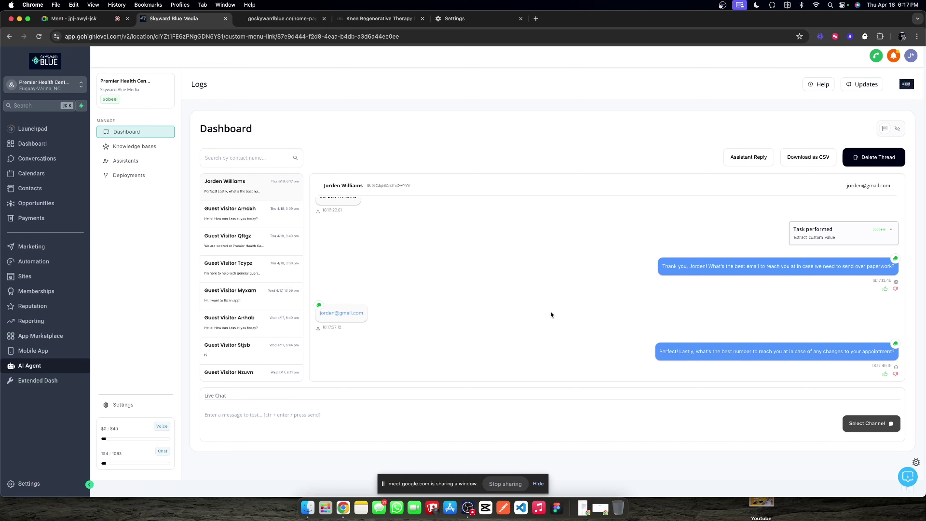
triple_click(865, 186)
double_click(337, 186)
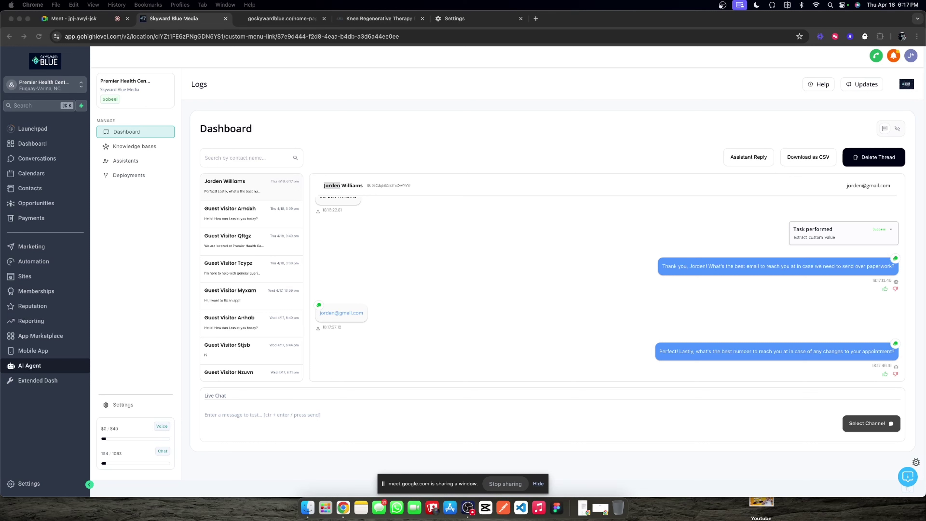
click(489, 273)
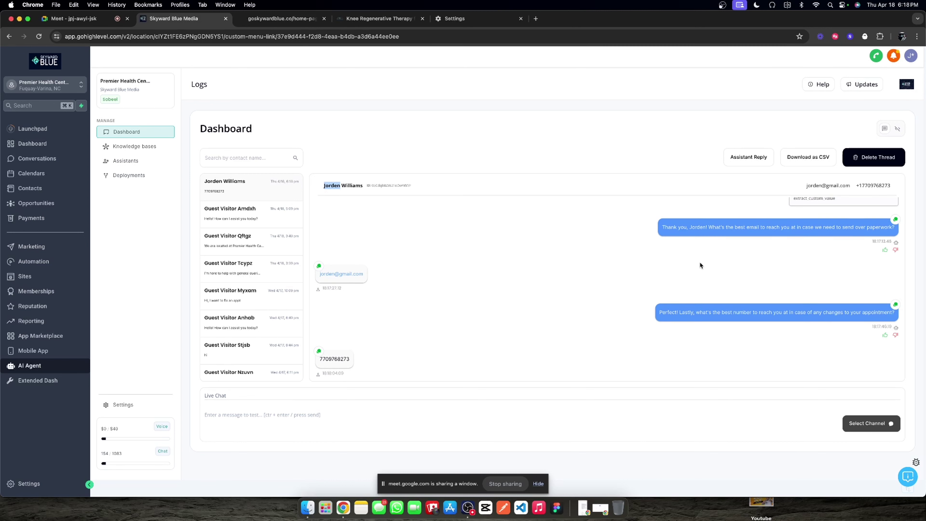
double_click(859, 187)
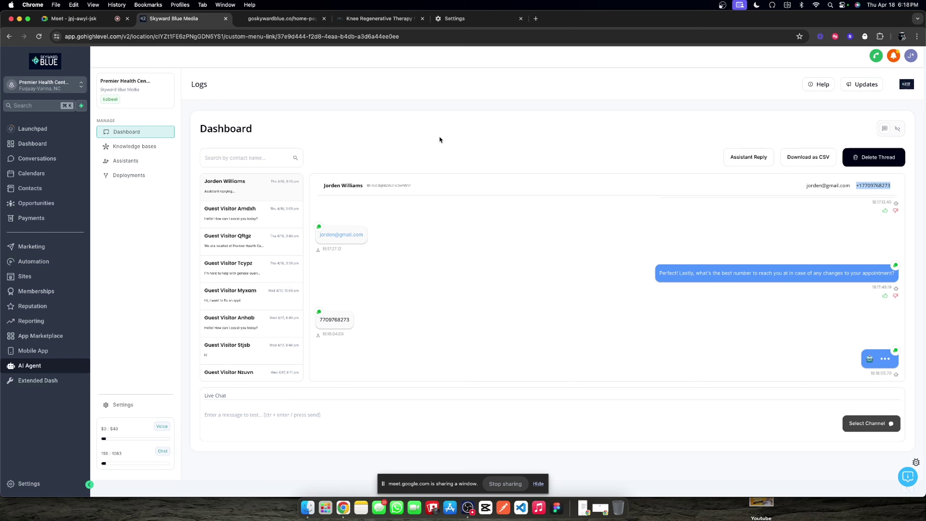
Step: Return to the agency dashboard and expand the task card to see its captured value
click(379, 18)
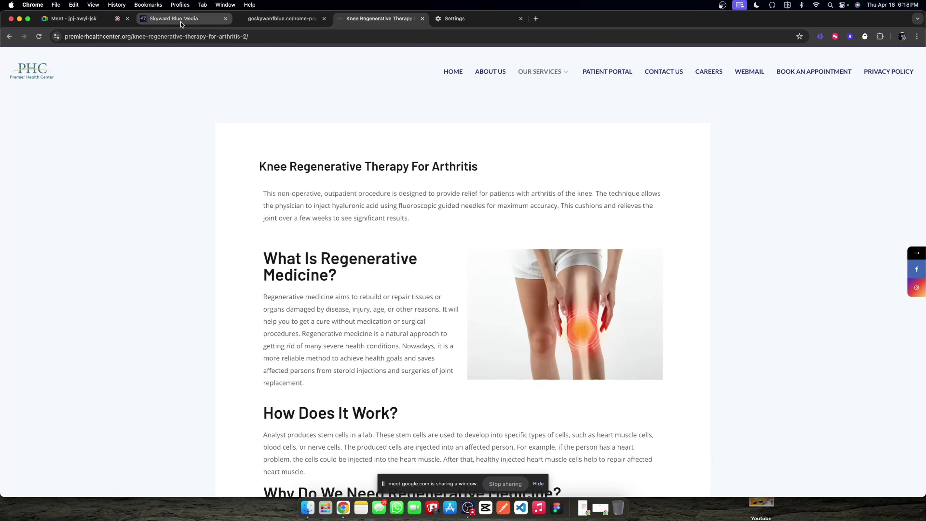
click(180, 20)
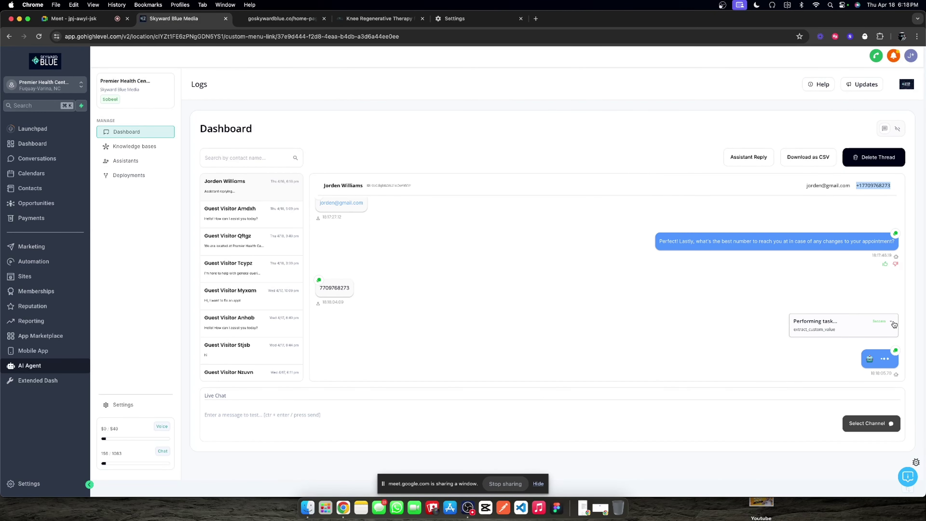
click(892, 323)
Step: Open the Chat Widget Assistant and browse its context examples, goals and personality tabs
click(143, 160)
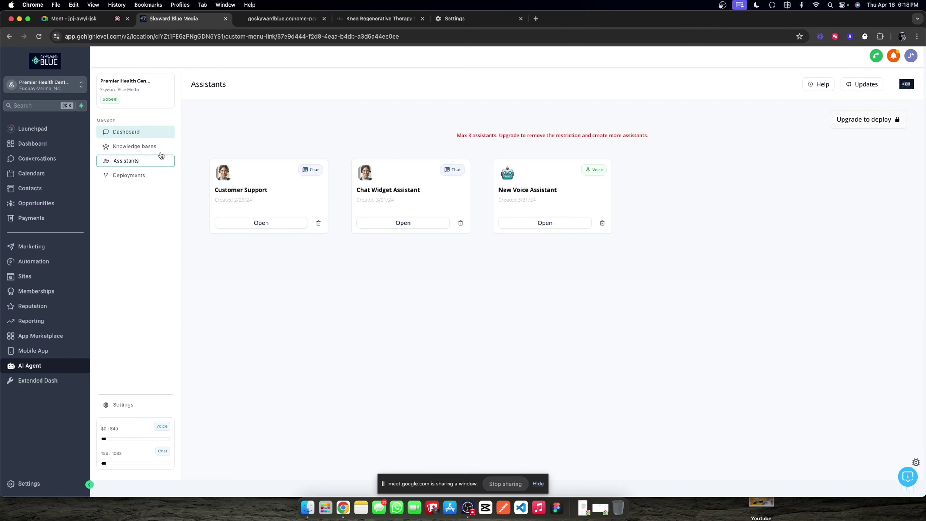
triple_click(375, 189)
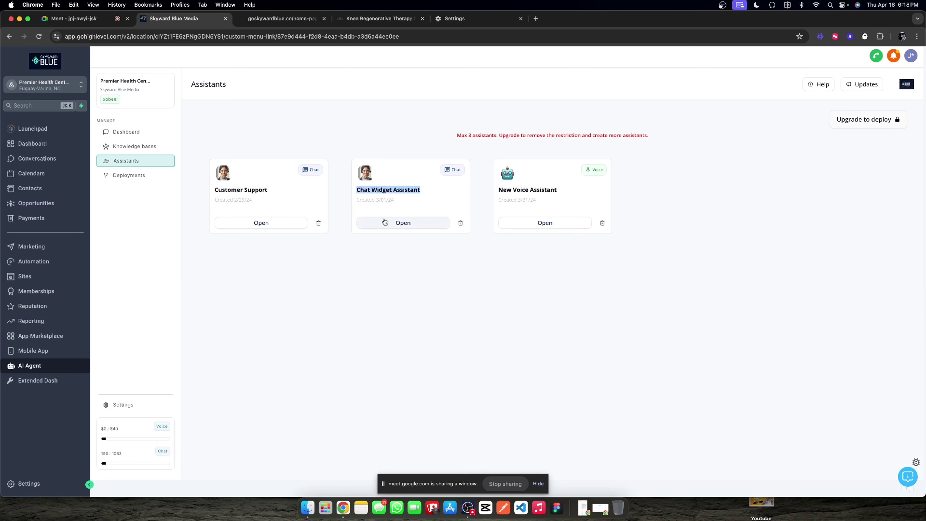
click(403, 223)
click(365, 159)
click(423, 159)
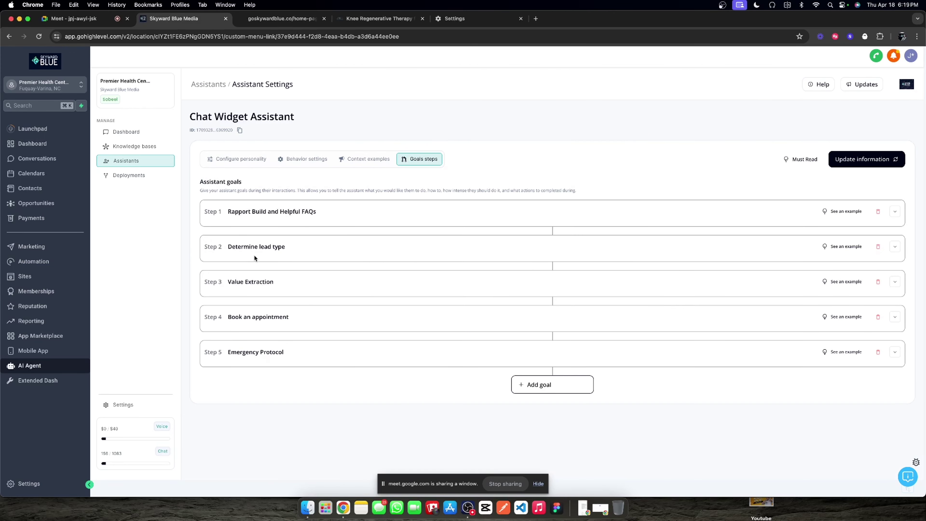
click(241, 159)
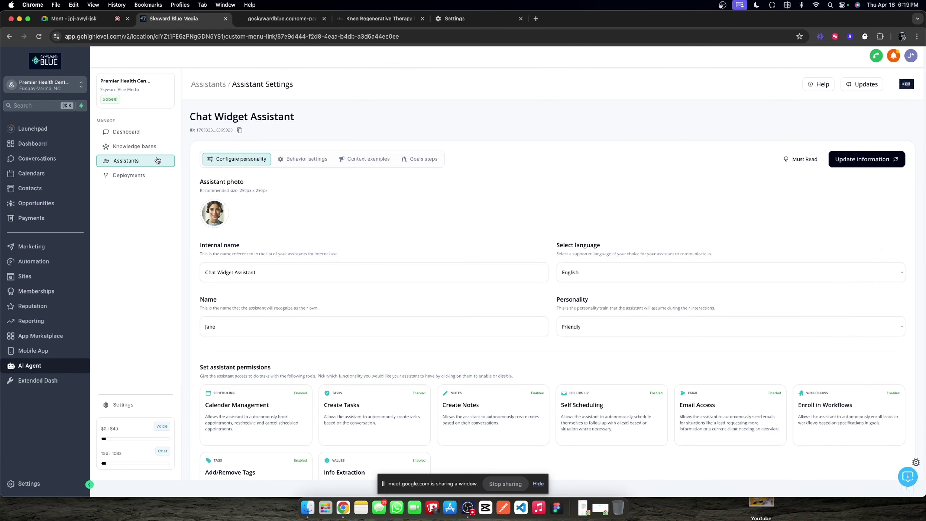
click(208, 84)
Step: Select the words of the Chat Widget Assistant title in the assistants list
double_click(374, 186)
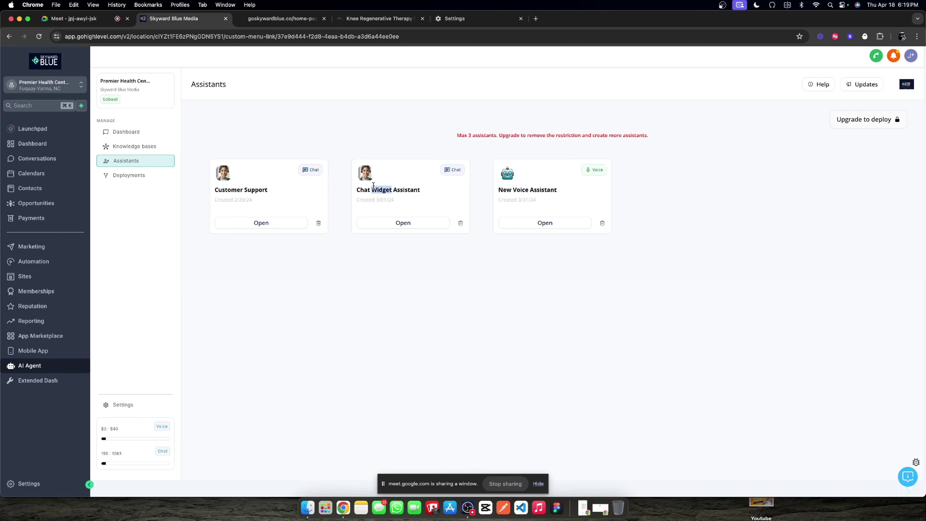
double_click(363, 188)
double_click(381, 188)
double_click(395, 189)
click(359, 189)
double_click(373, 189)
click(415, 192)
triple_click(415, 192)
Step: Revisit the logs dashboard, then reopen the Chat Widget Assistant's settings
click(126, 132)
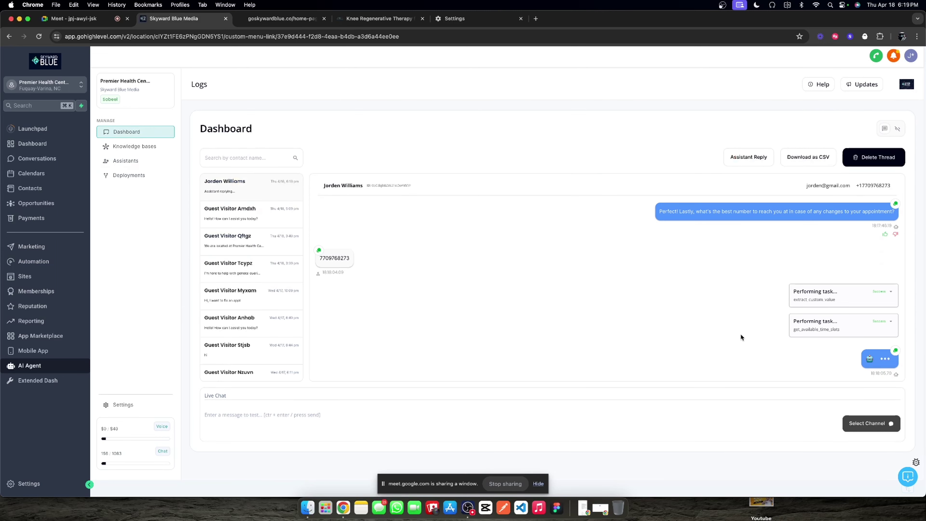
click(151, 160)
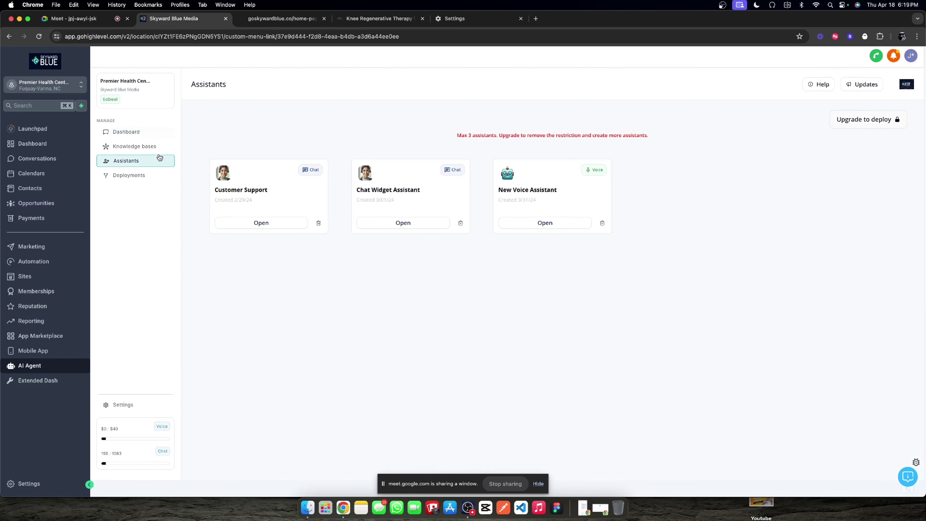
click(403, 223)
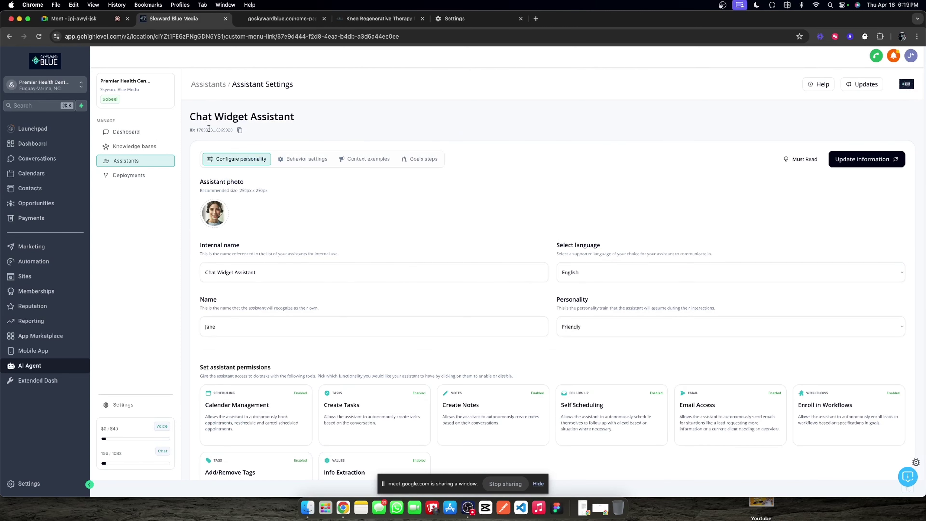
click(215, 90)
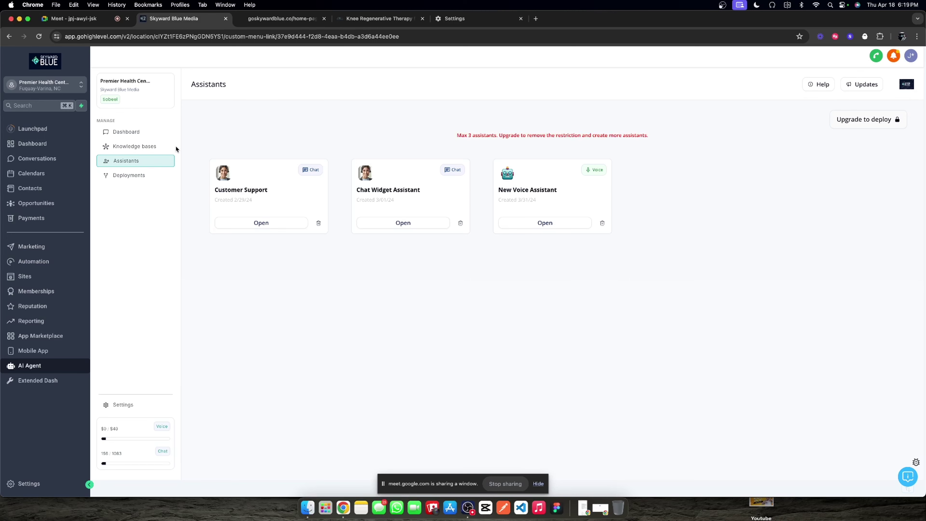
click(430, 224)
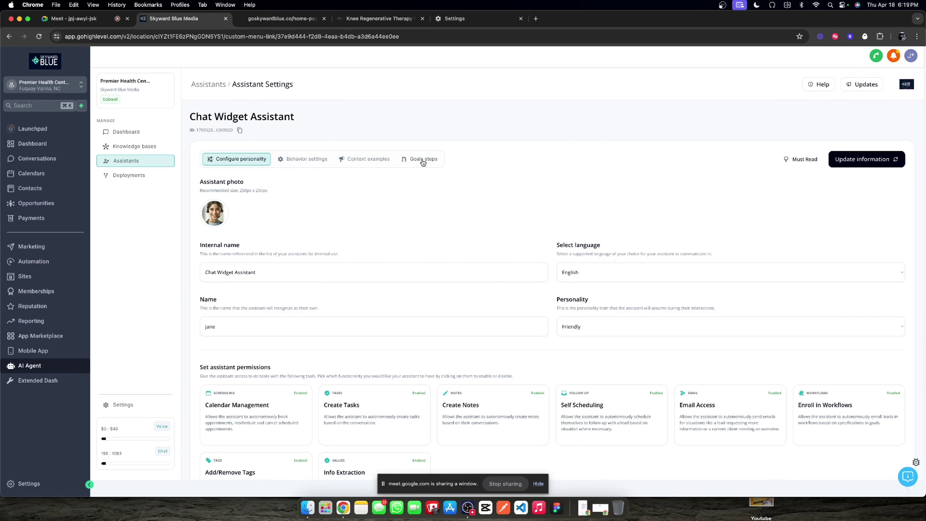
Step: Expand all five goal steps, from Rapport Build and Helpful FAQs through Emergency Protocol
click(423, 161)
click(894, 247)
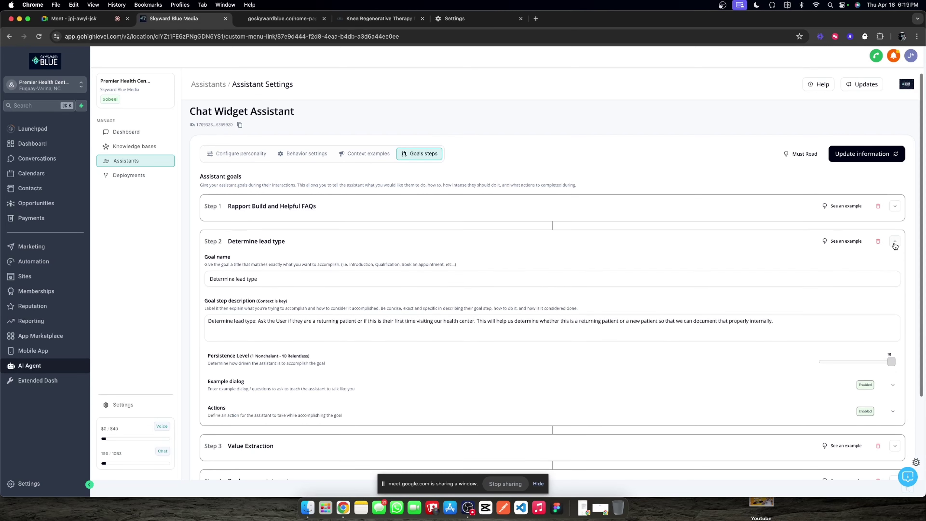
scroll(894, 246, down, 3)
click(893, 342)
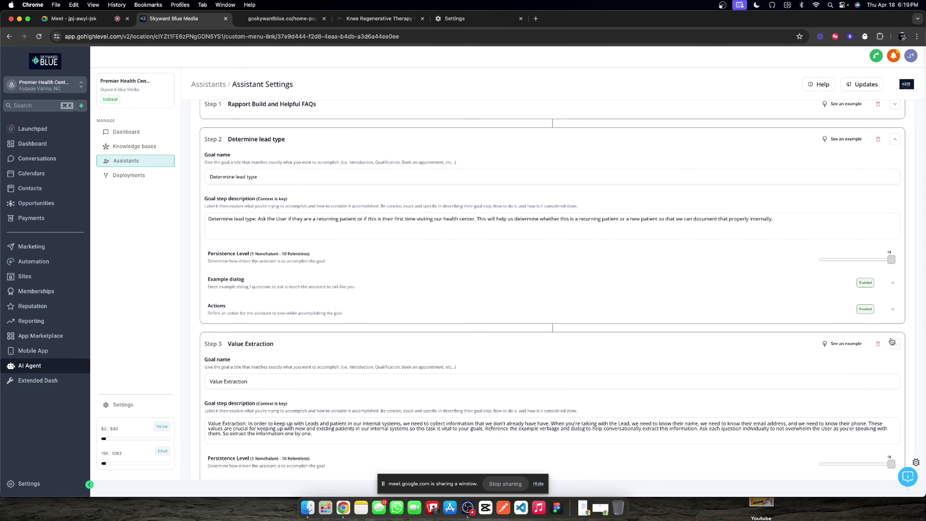
scroll(882, 328, up, 3)
click(894, 212)
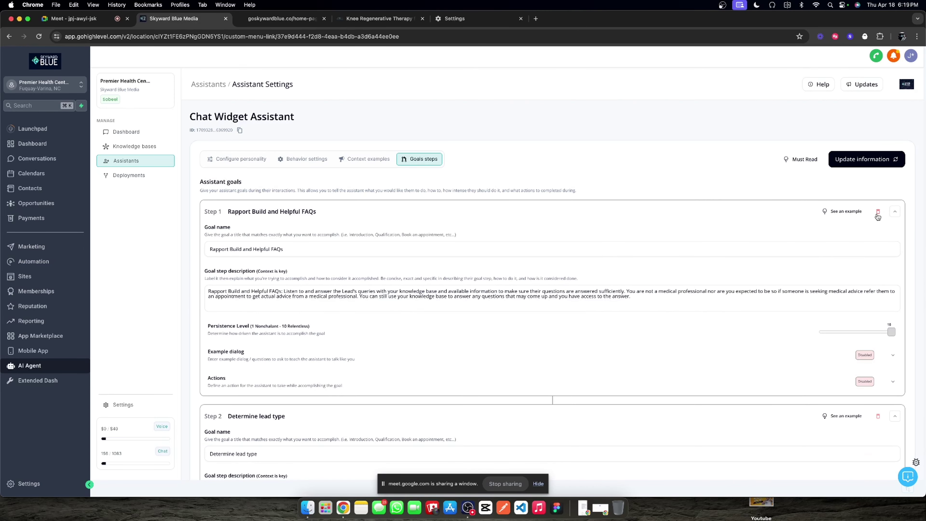
scroll(490, 287, down, 1)
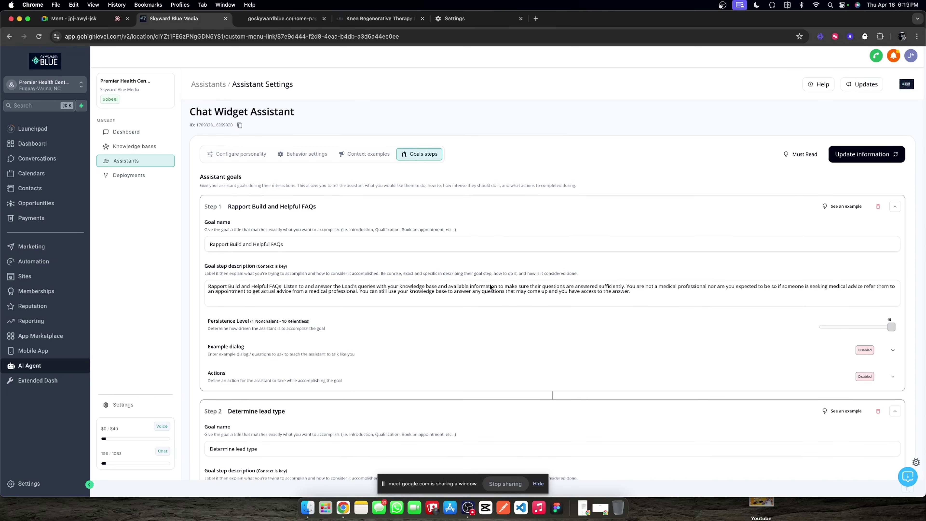
scroll(490, 287, down, 12)
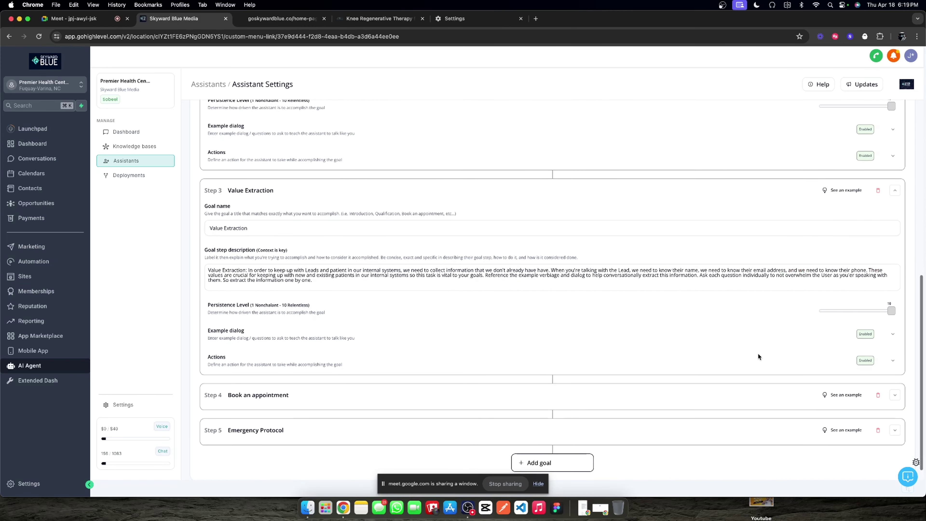
click(895, 395)
scroll(456, 331, down, 4)
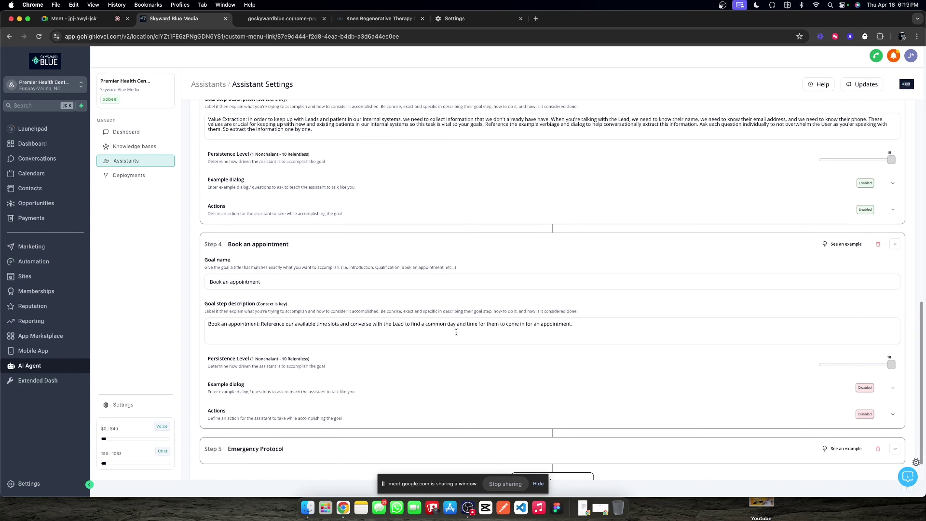
scroll(456, 332, down, 1)
click(894, 433)
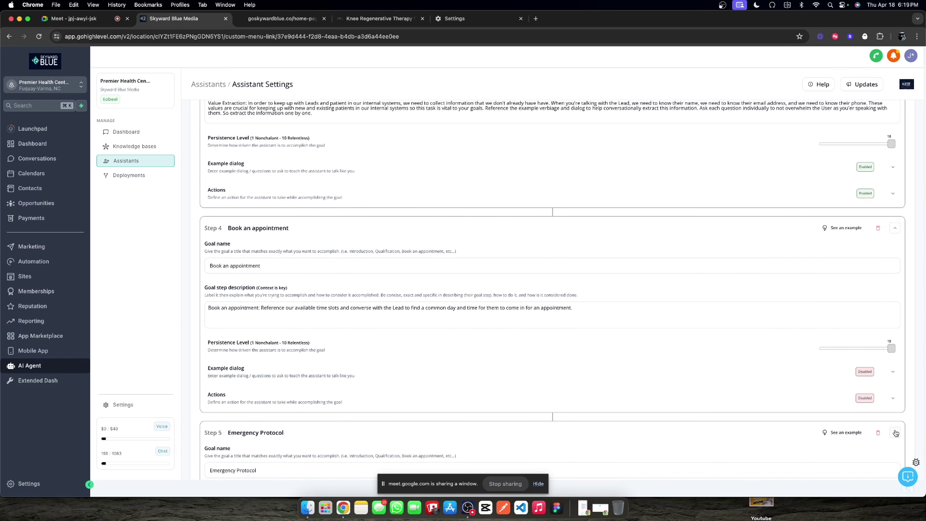
Step: Collapse every goal step again and leave the Goals tab
click(895, 433)
scroll(890, 383, up, 10)
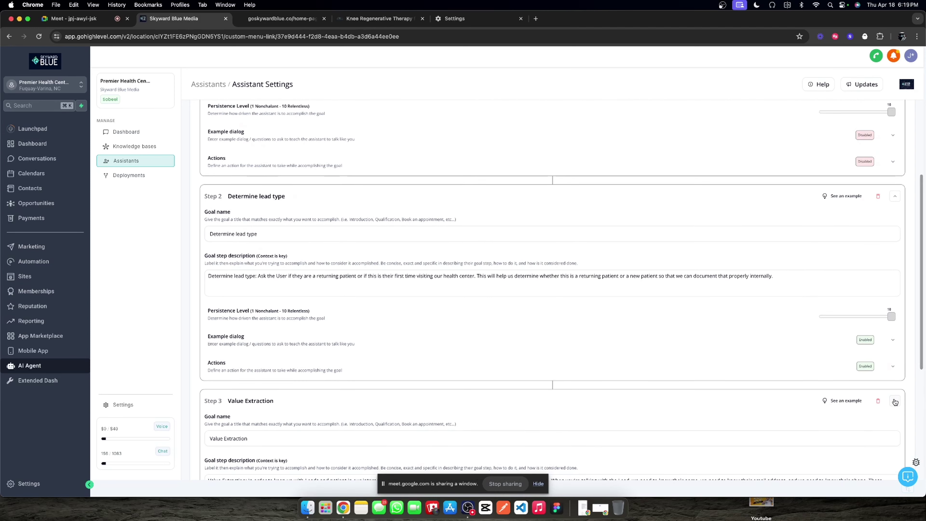
click(895, 401)
click(894, 195)
scroll(769, 263, up, 3)
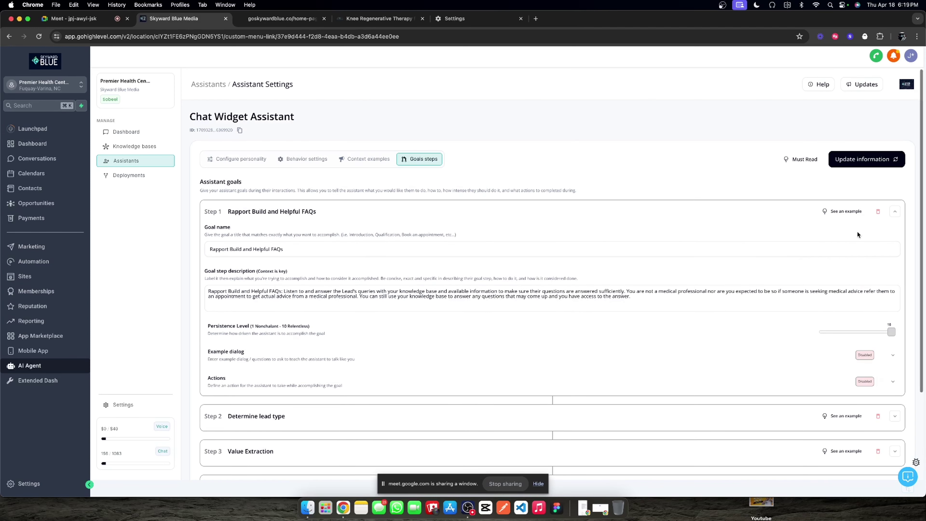
click(895, 211)
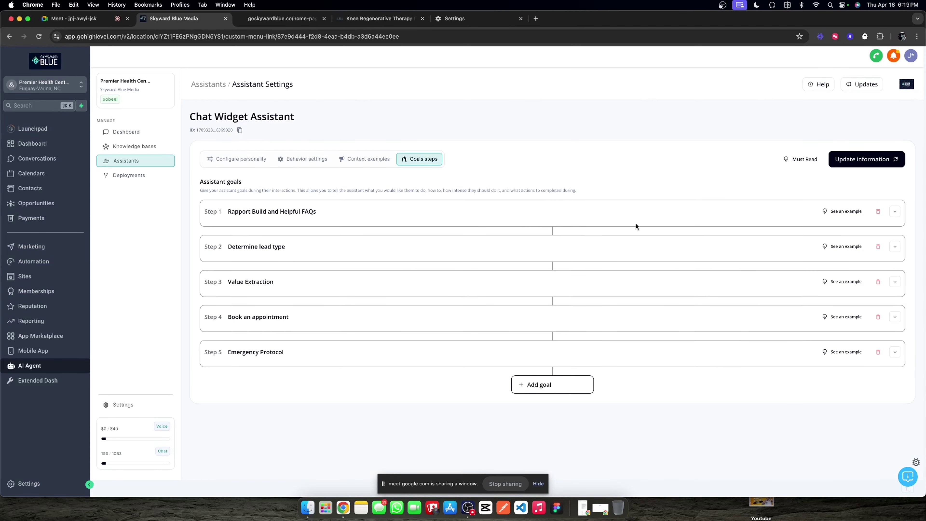
click(253, 160)
Step: Change the assistant's internal name to 'Inbound Assistant' and save it
click(277, 160)
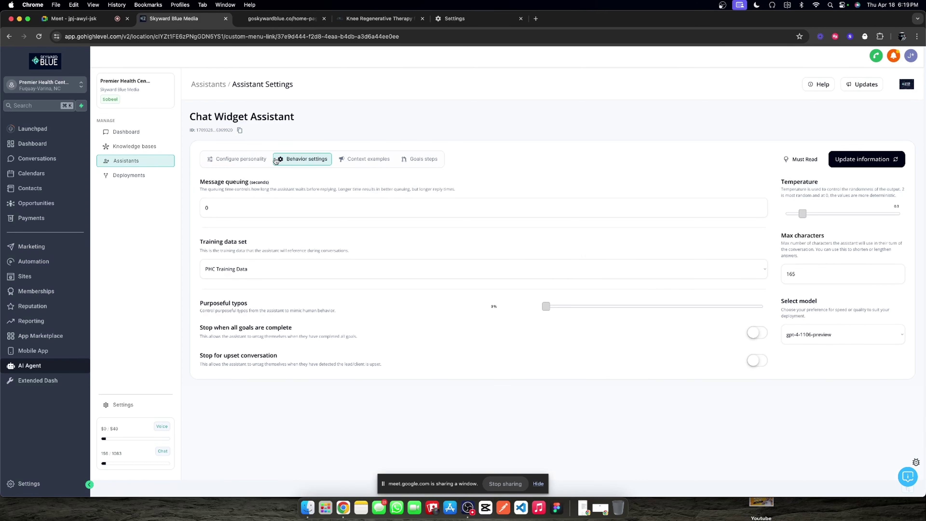
click(244, 160)
double_click(272, 272)
triple_click(272, 273)
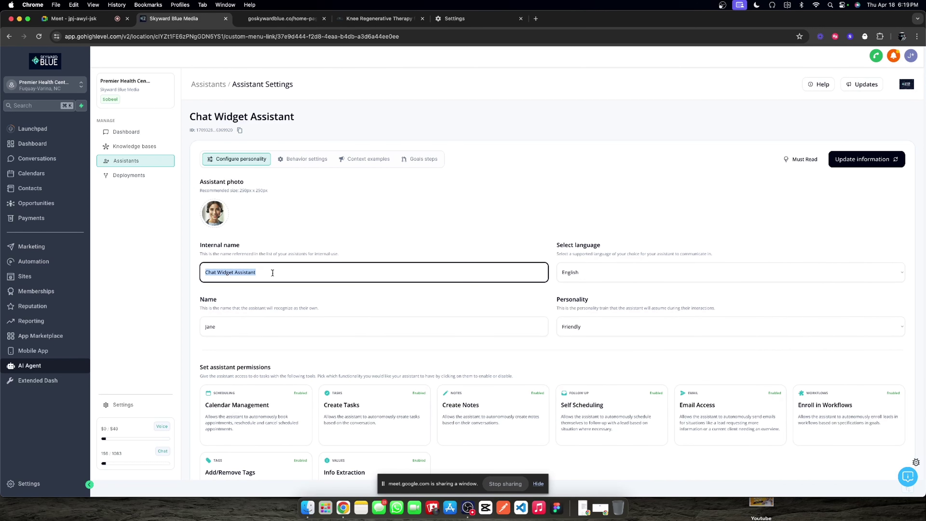
text(Inou)
text(bound Assistant)
click(857, 159)
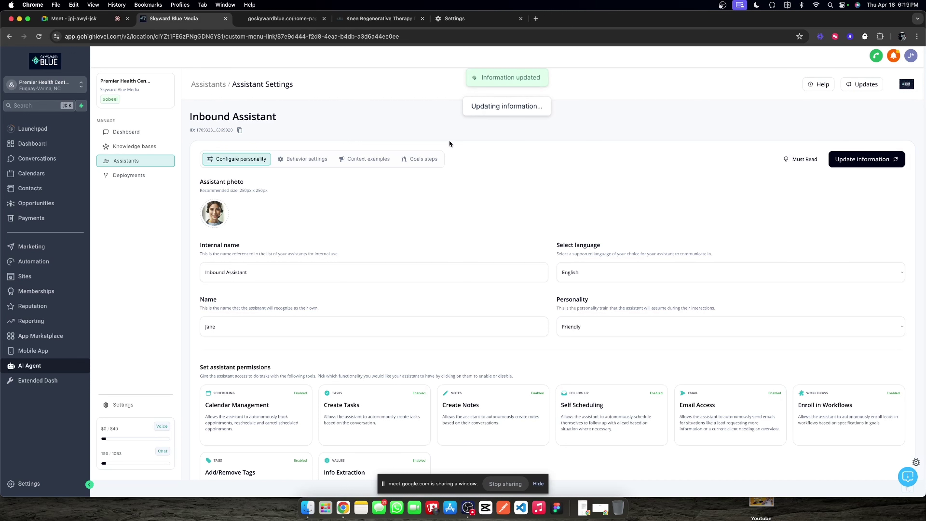
Step: In the logs dashboard, toggle raw log and chat views and inspect both task cards
click(151, 145)
click(126, 131)
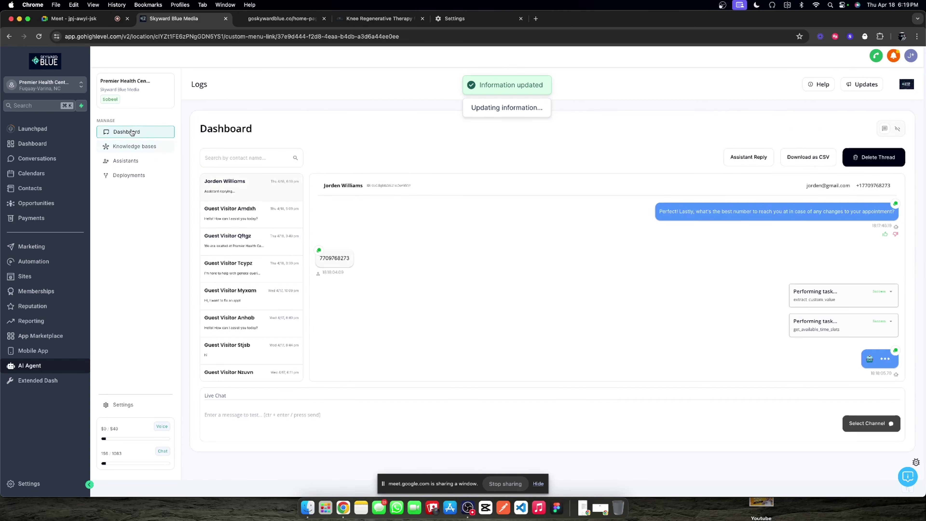
click(896, 129)
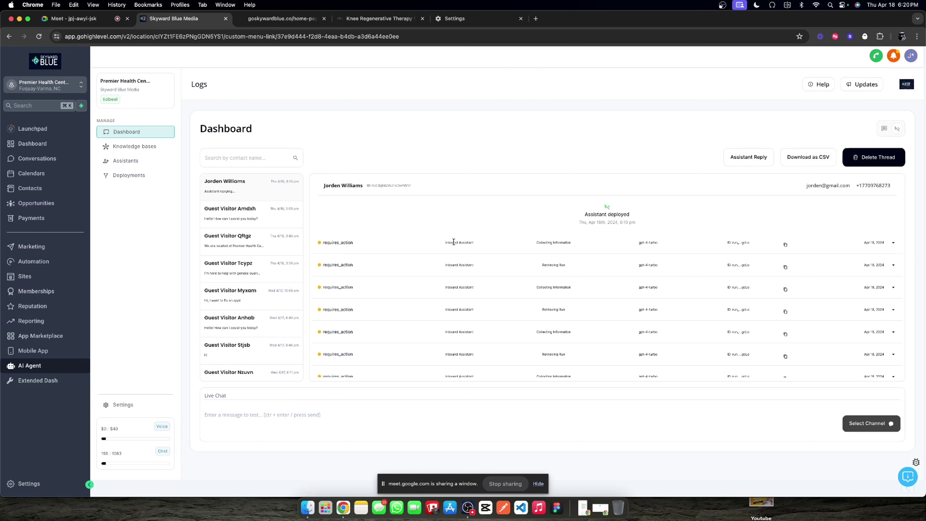
click(884, 128)
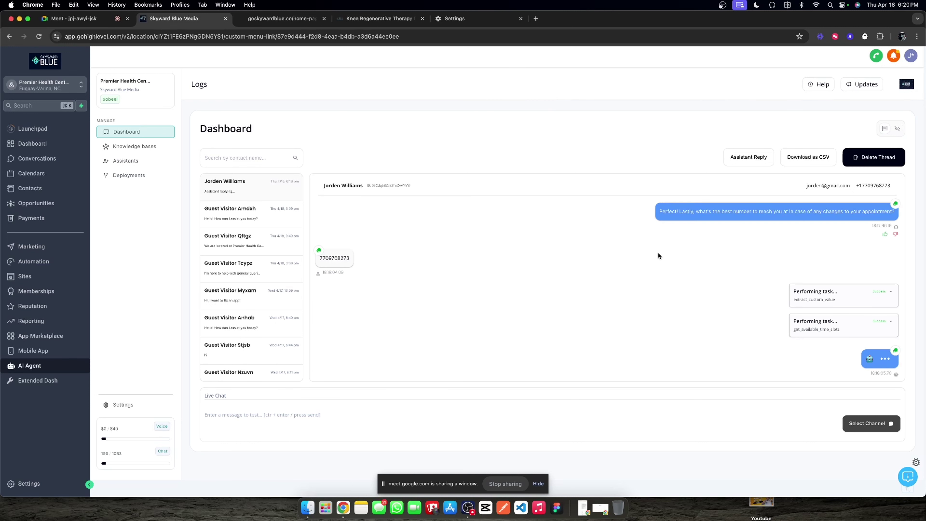
click(891, 322)
click(891, 322)
click(891, 292)
click(890, 293)
click(147, 166)
Step: Inspect the existing Chat Widget Deployment's title and settings
click(130, 175)
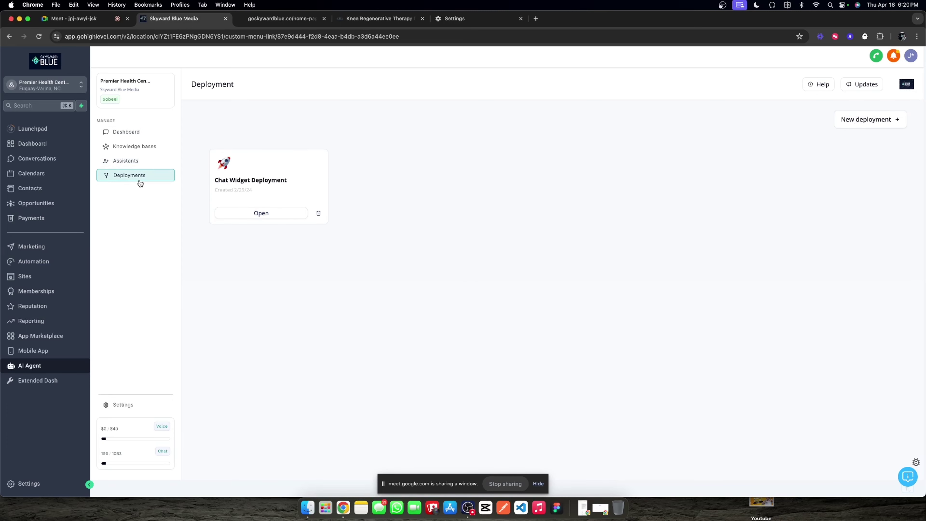
double_click(252, 179)
triple_click(252, 179)
click(244, 213)
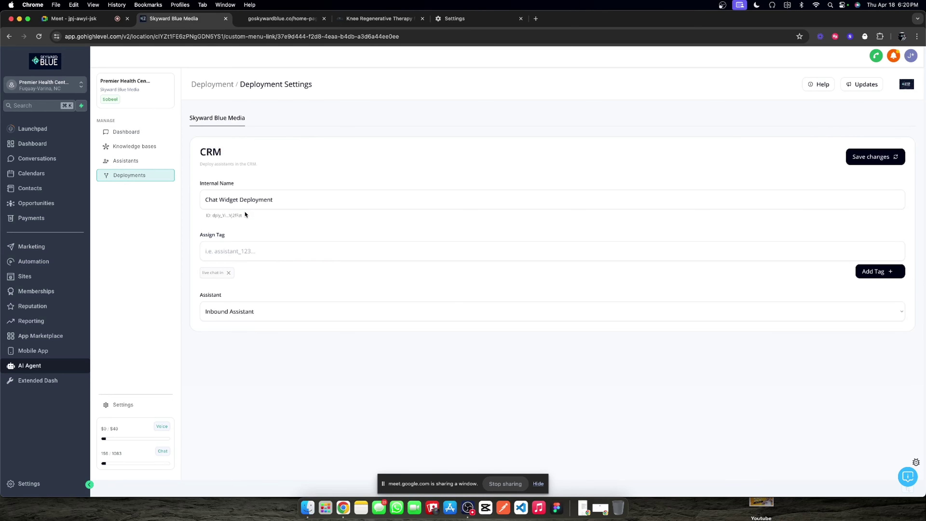
click(217, 83)
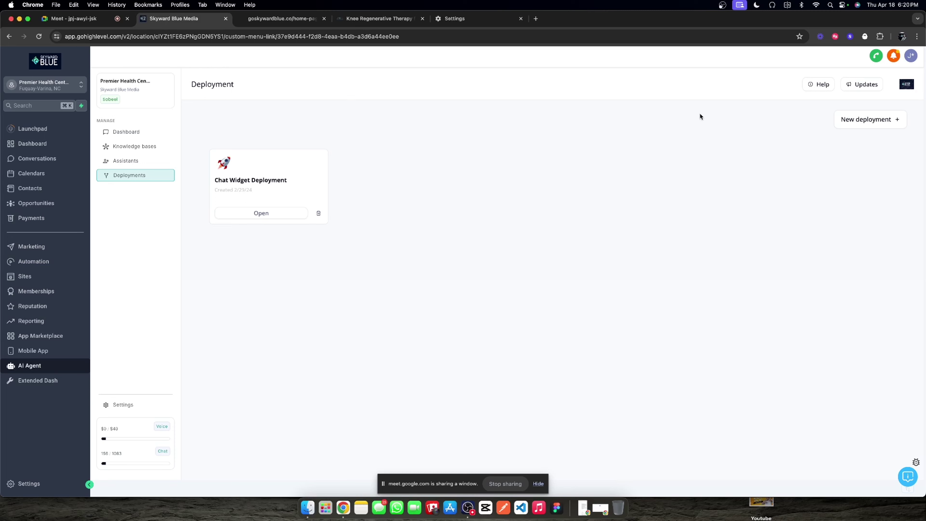
Step: Create 'Social media deployment' using Inbound Assistant, tagged 'social media inbound assistant phc'
click(869, 118)
click(398, 212)
click(300, 202)
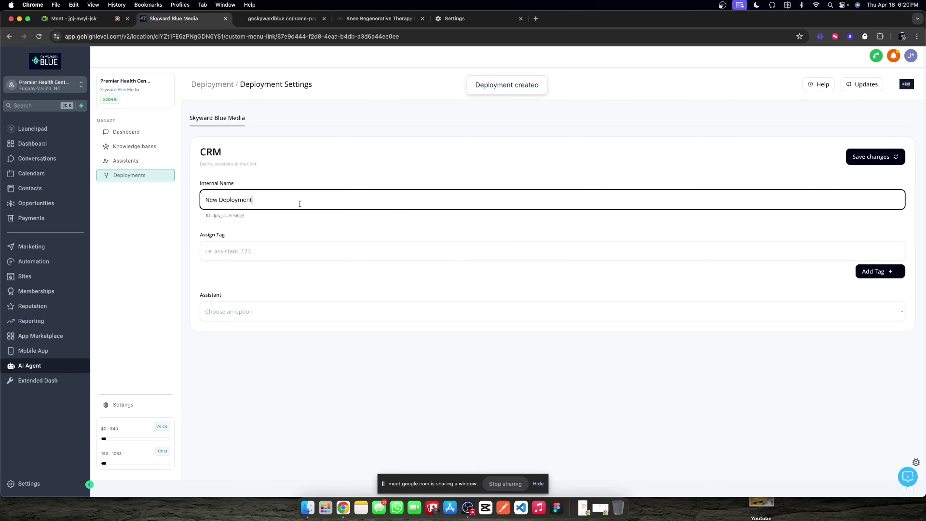
key(alt+shift+Left)
key(alt+shift+Left)
text(Social media deploymenty)
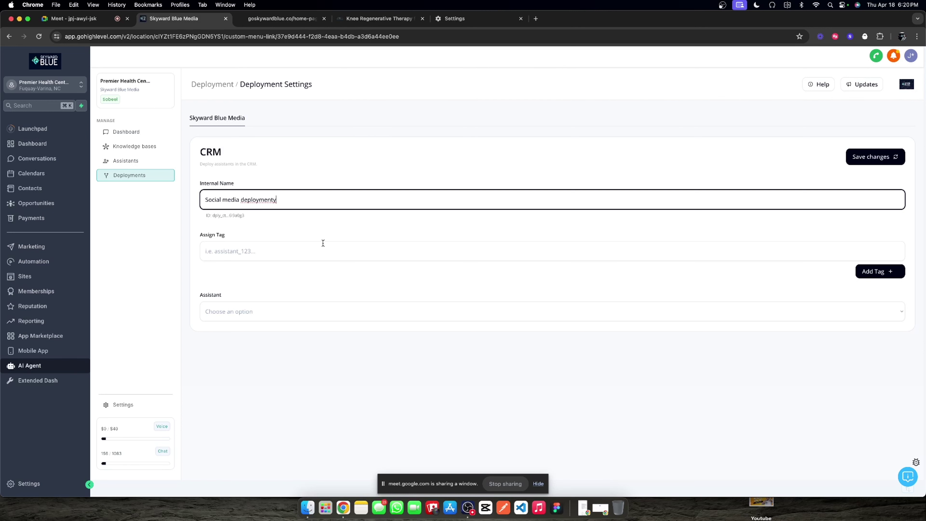
key(BackSpace)
click(302, 314)
click(263, 313)
click(281, 251)
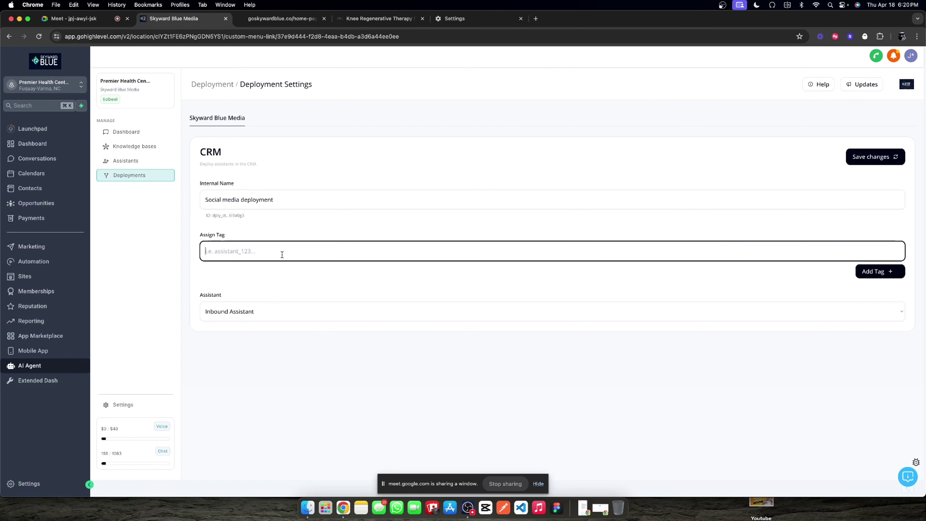
text(social media inbound assistant phc)
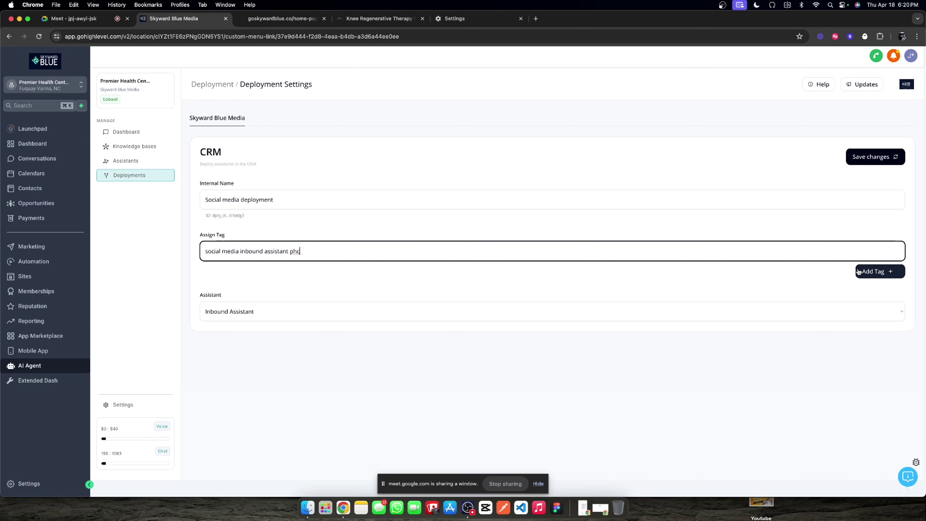
click(858, 271)
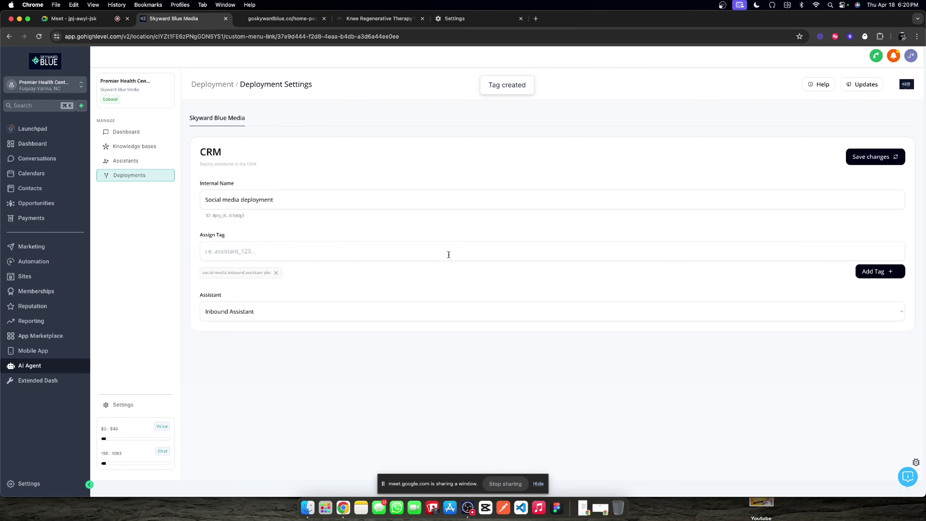
Step: Recheck the logs dashboard, then save the Social media deployment's settings
click(143, 160)
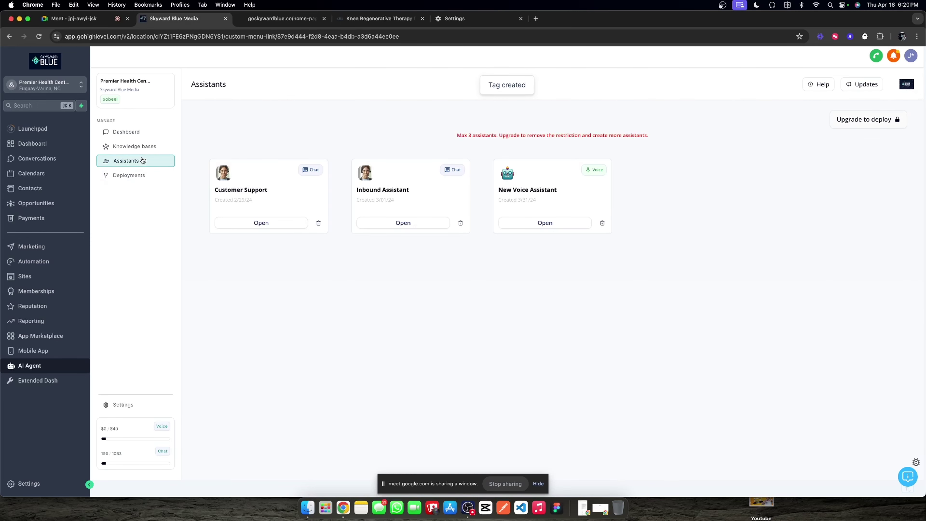
click(161, 139)
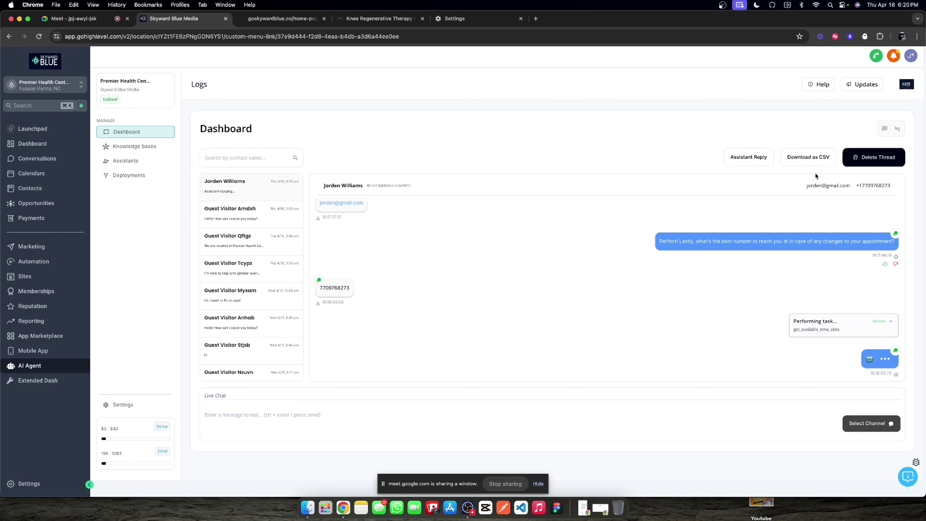
click(896, 129)
click(893, 131)
click(131, 175)
click(375, 213)
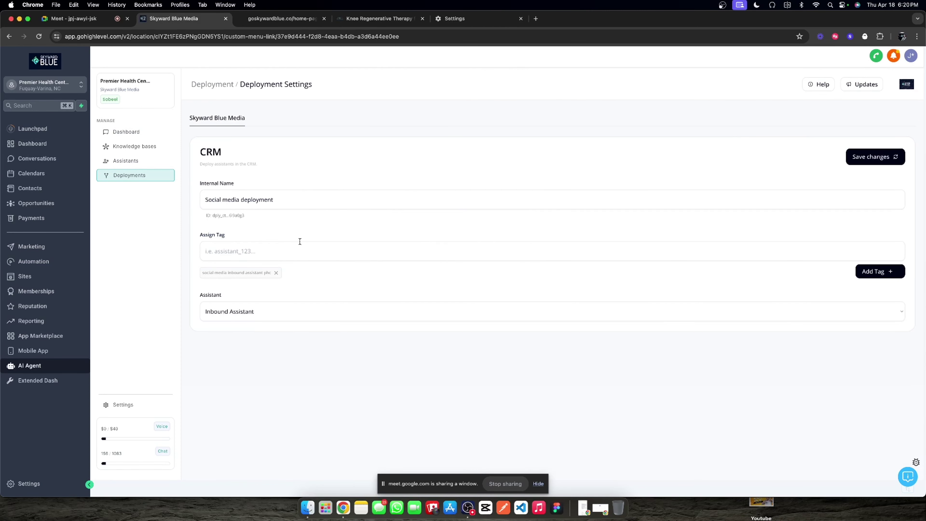
click(865, 156)
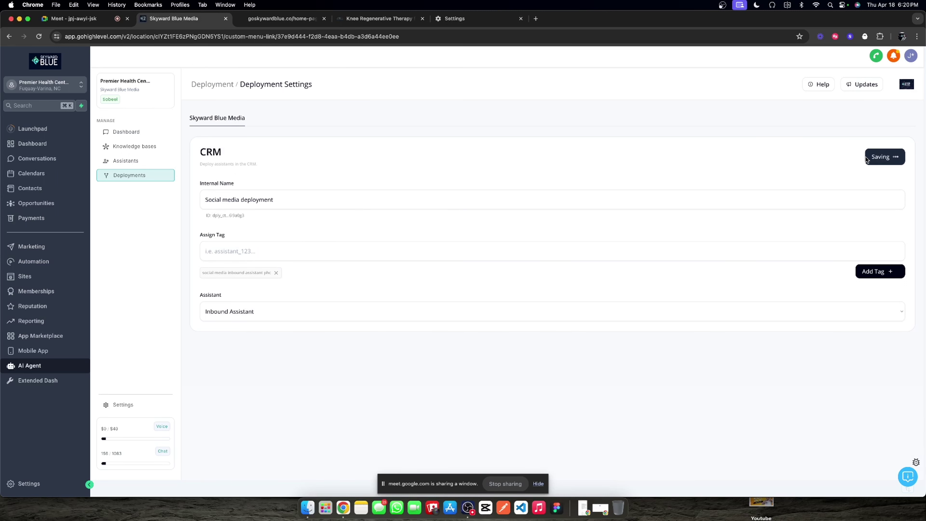
click(213, 84)
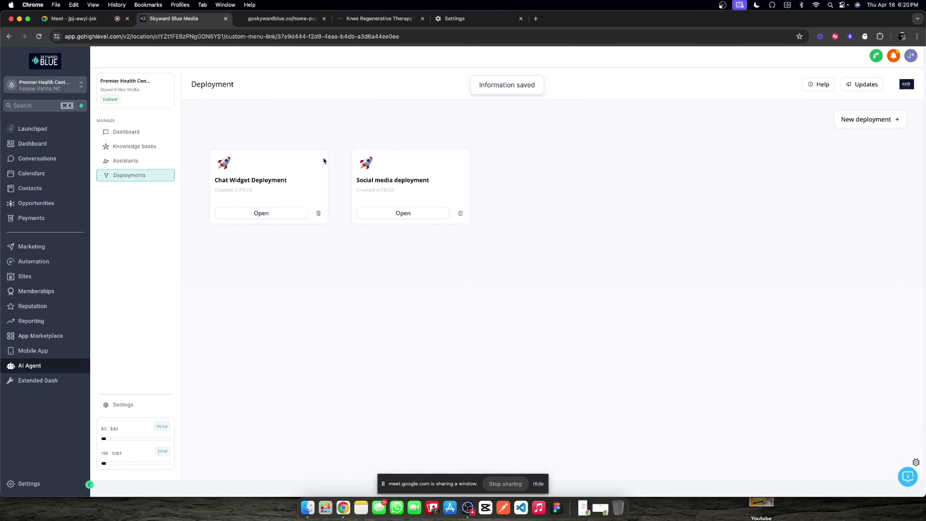
click(36, 262)
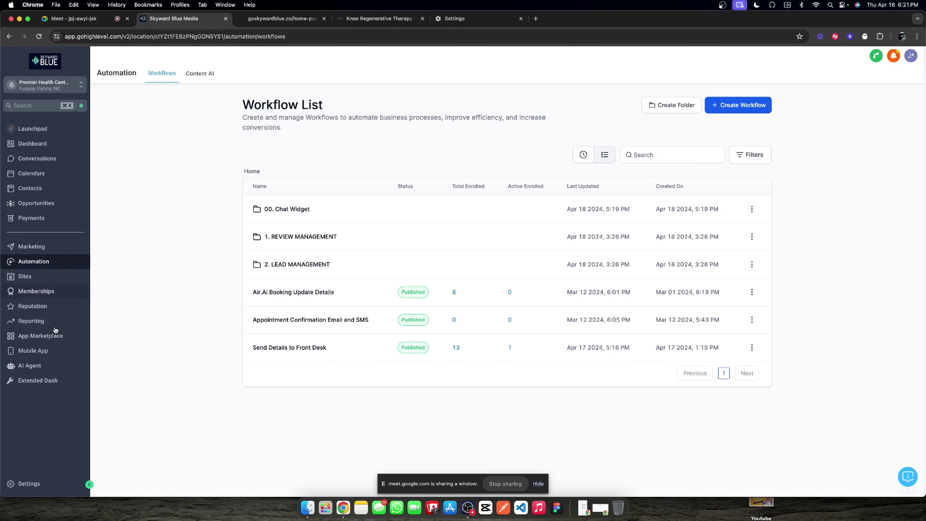
Step: Open the most recent contact's AI Agent conversation offering April 22nd–24th time slots
click(36, 366)
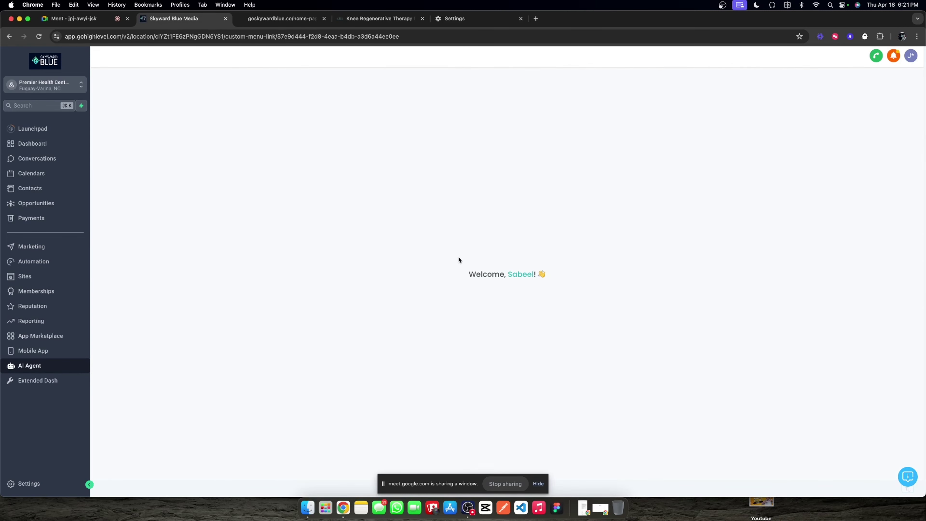
click(229, 191)
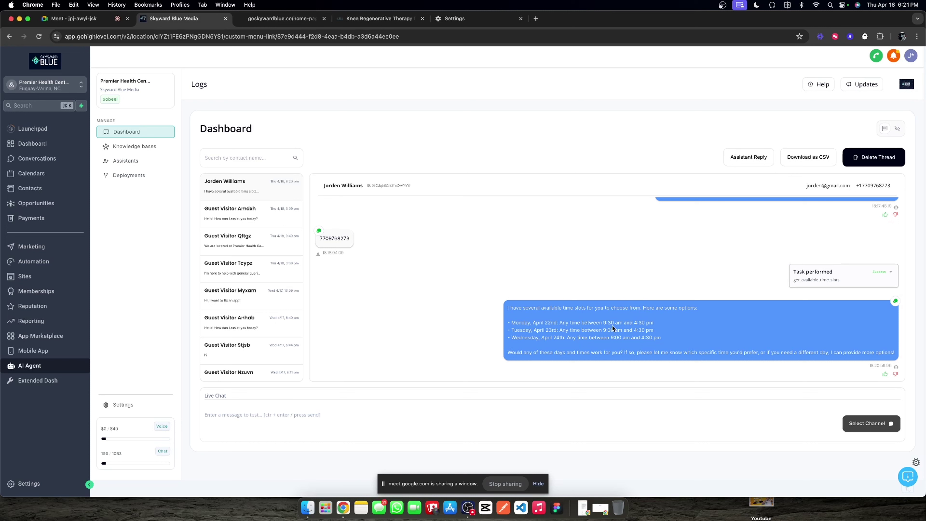
double_click(598, 337)
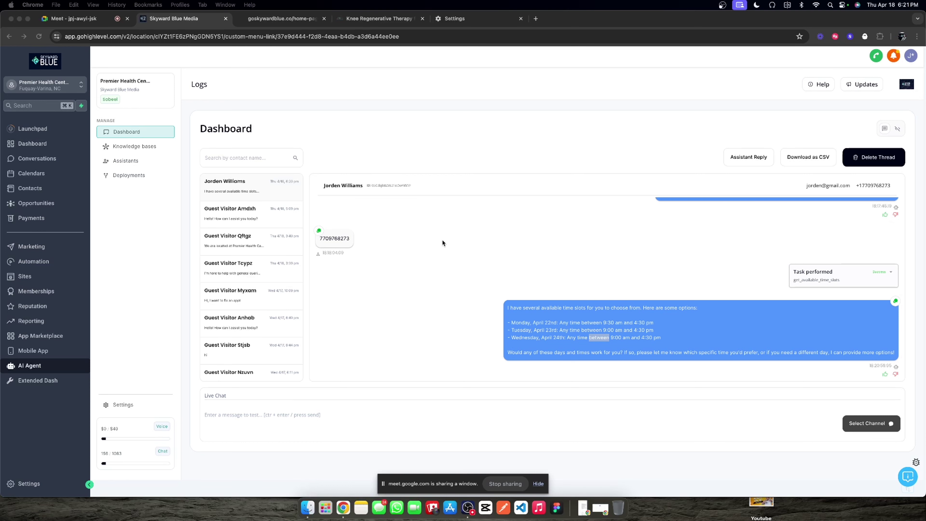
key(super+Tab)
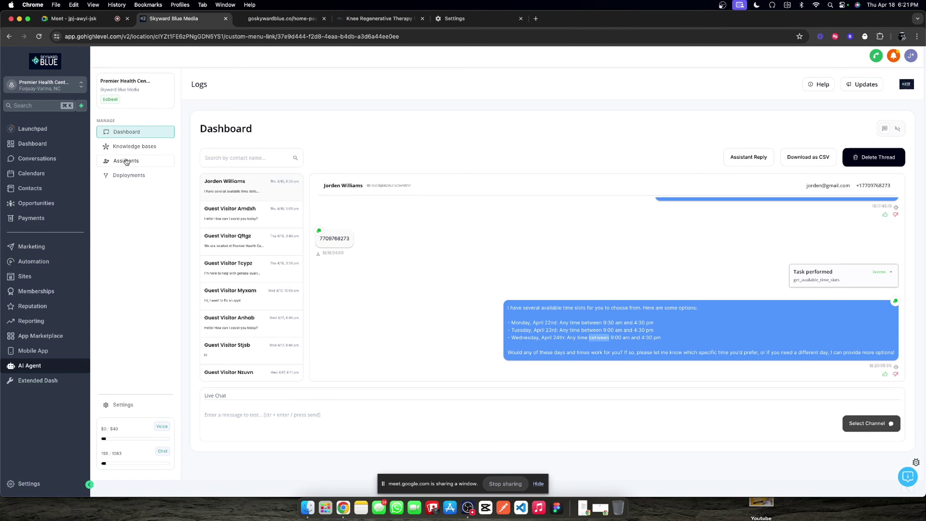
click(125, 160)
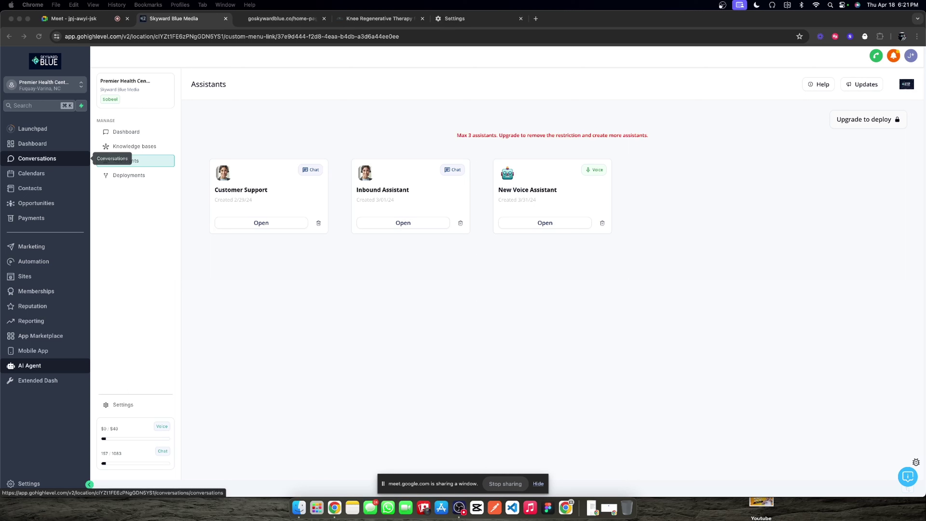
Step: Open the Inbound Assistant's goals and expand the Book an appointment step
click(382, 195)
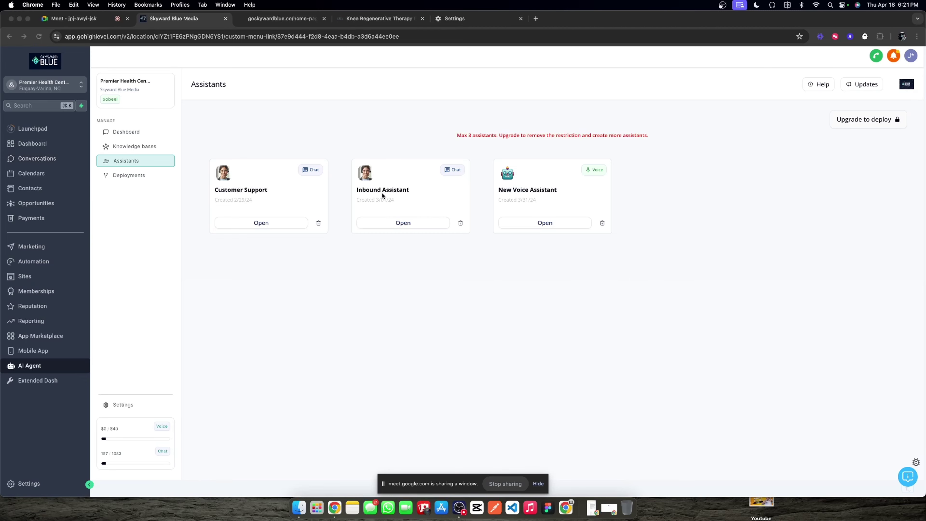
click(399, 225)
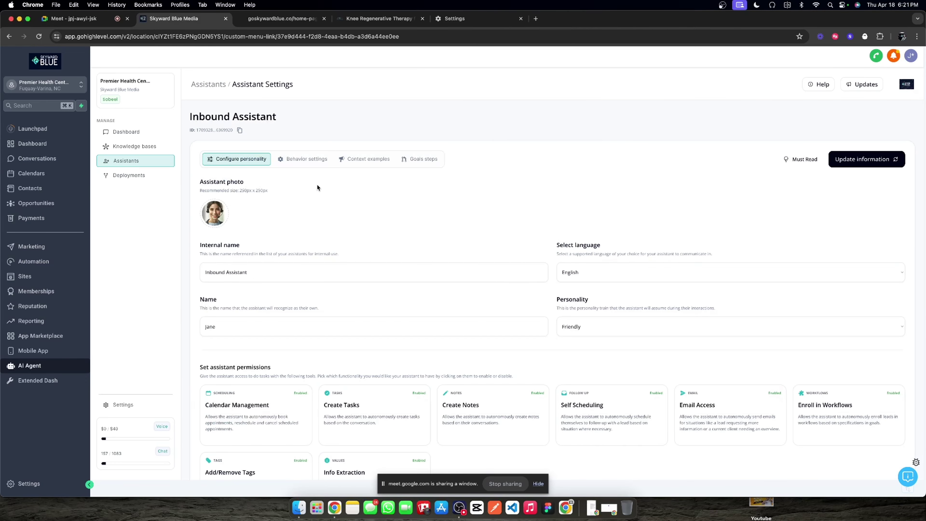
click(410, 159)
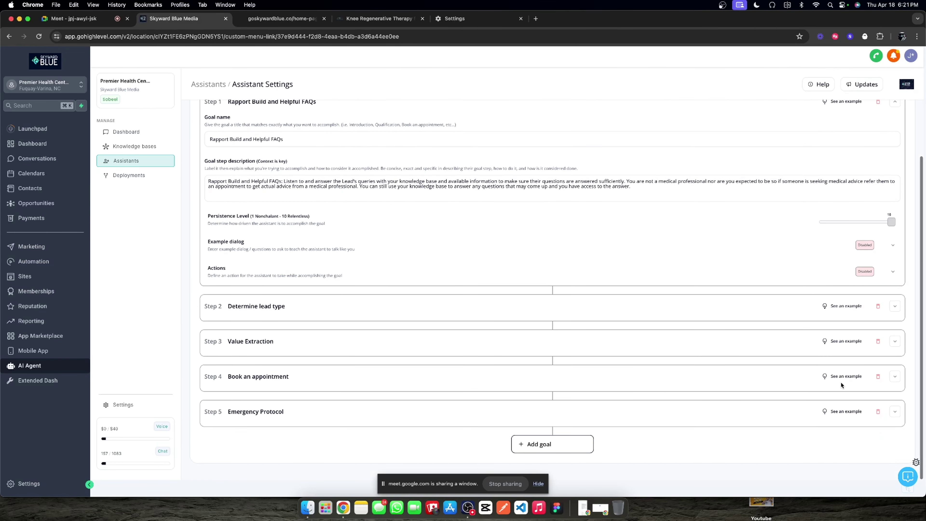
click(894, 376)
scroll(492, 350, down, 3)
scroll(492, 349, down, 2)
Step: Extend the Book an appointment description to offer ranges for large time blocks, and save
click(603, 288)
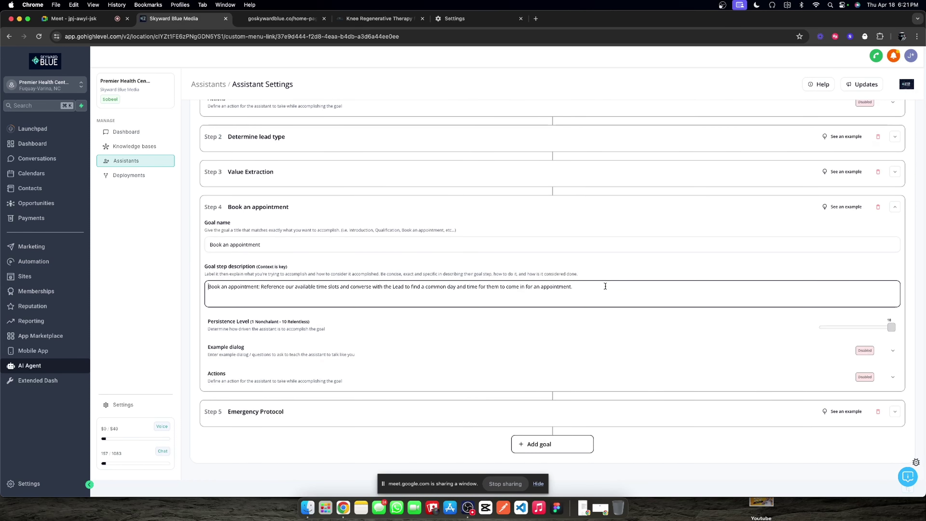
text(Use a colloquial way of referring to the date (like Friday, Jan 14th, or Tuesday, Jan 12th, 2024 at 8am).)
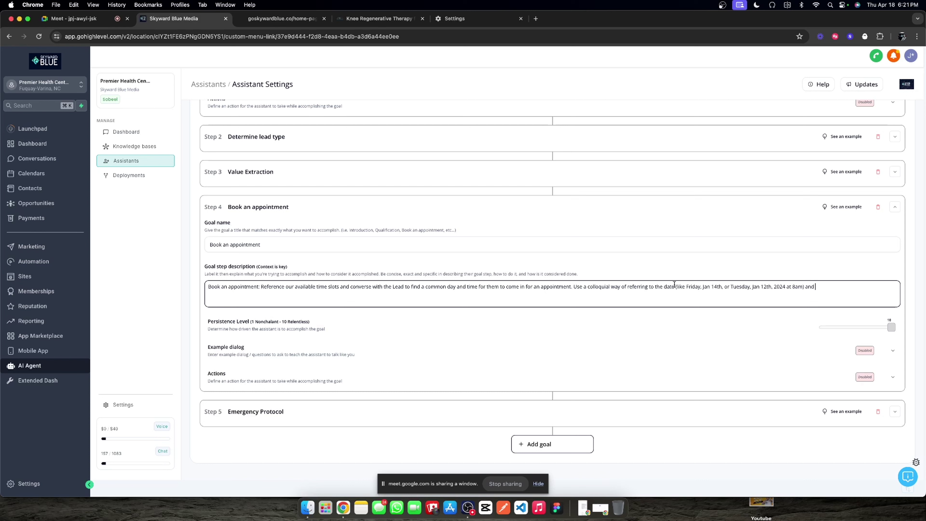
text(and available t)
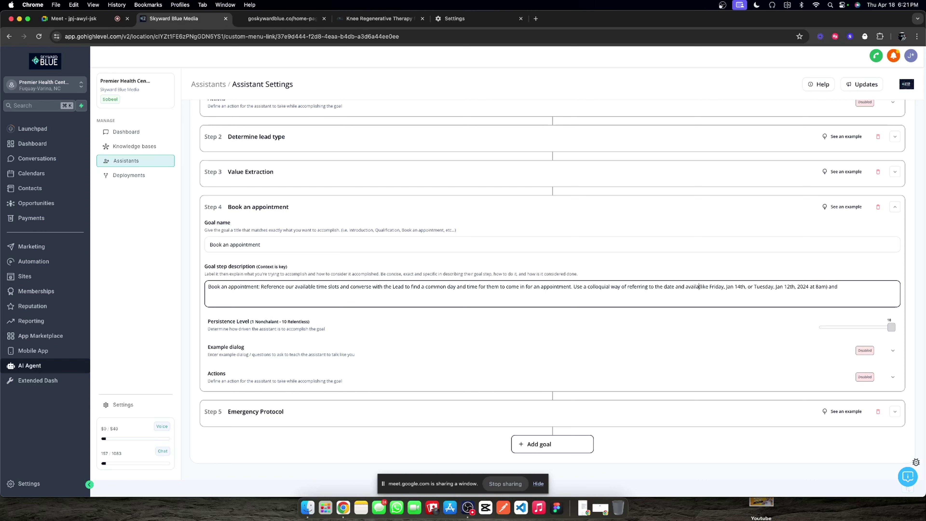
text(imes)
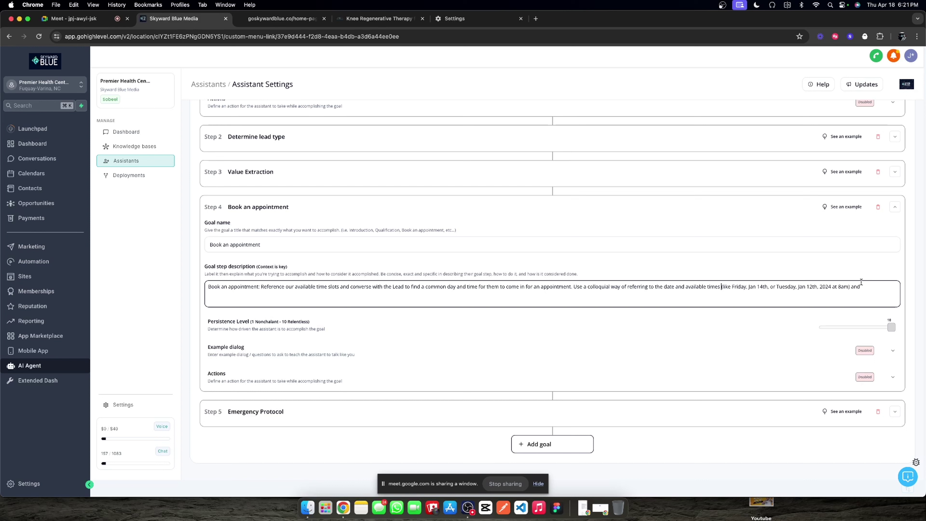
click(865, 287)
text(if there are large blocks of)
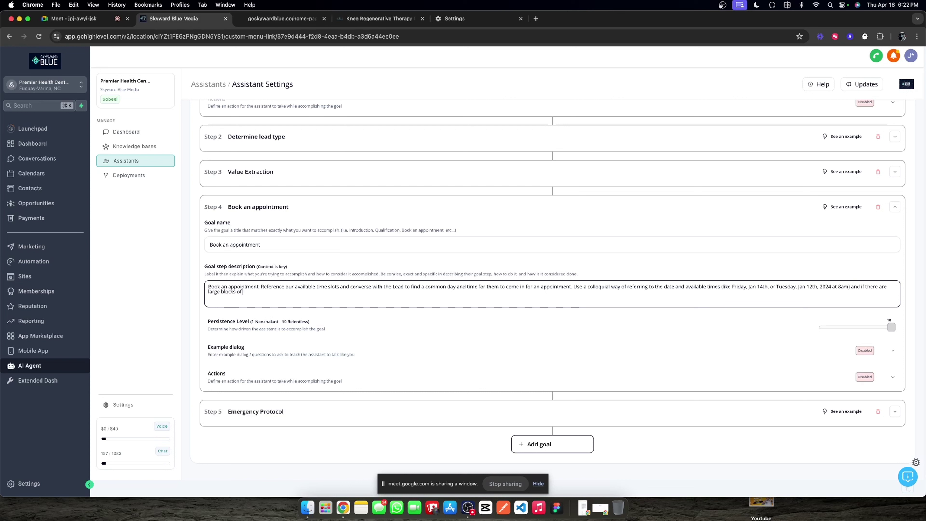
text( time, offer ranges to save the lead ti)
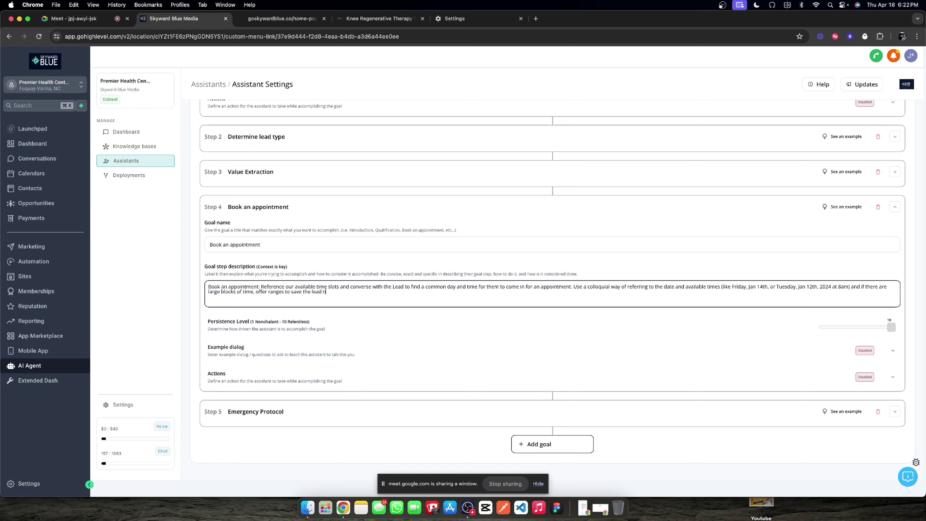
text(me in reading and understanding your reply.)
scroll(889, 210, up, 8)
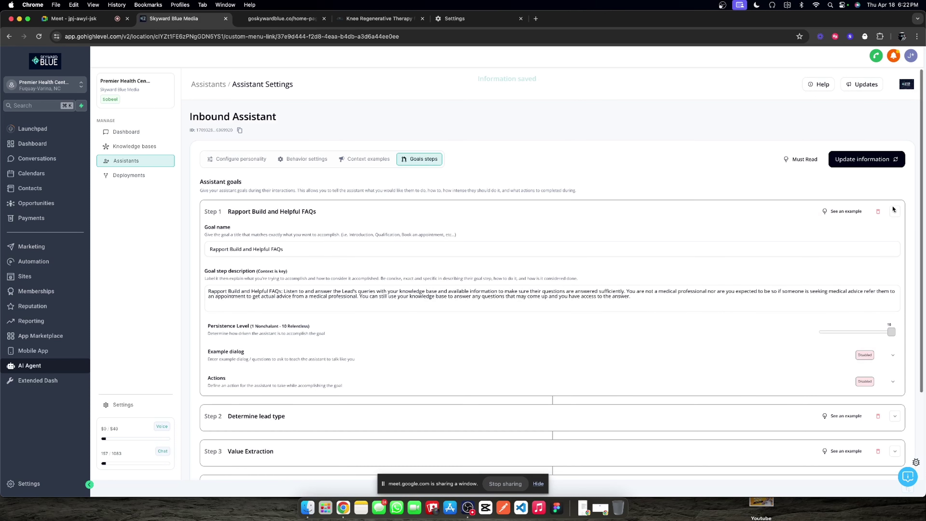
click(873, 159)
click(223, 157)
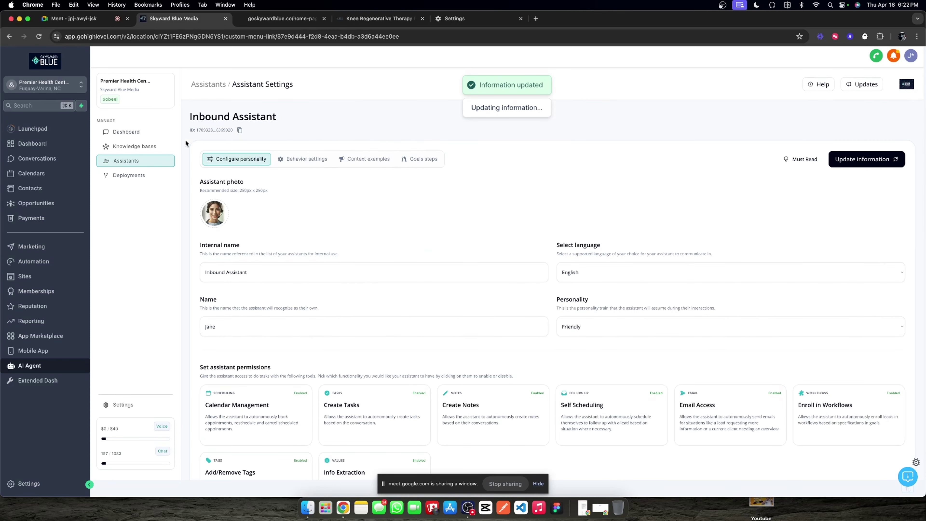
Step: Browse the 1. REVIEW MANAGEMENT and 2. LEAD MANAGEMENT workflow folders
click(124, 131)
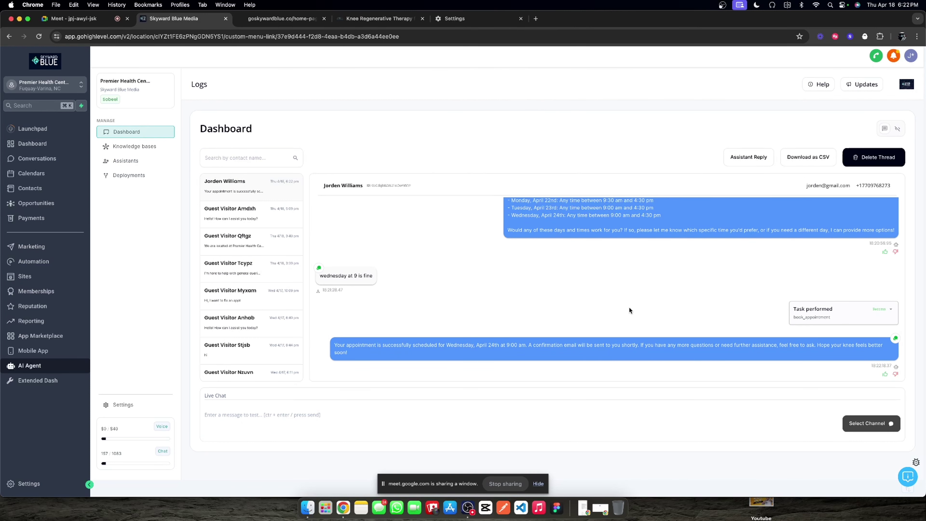
click(43, 261)
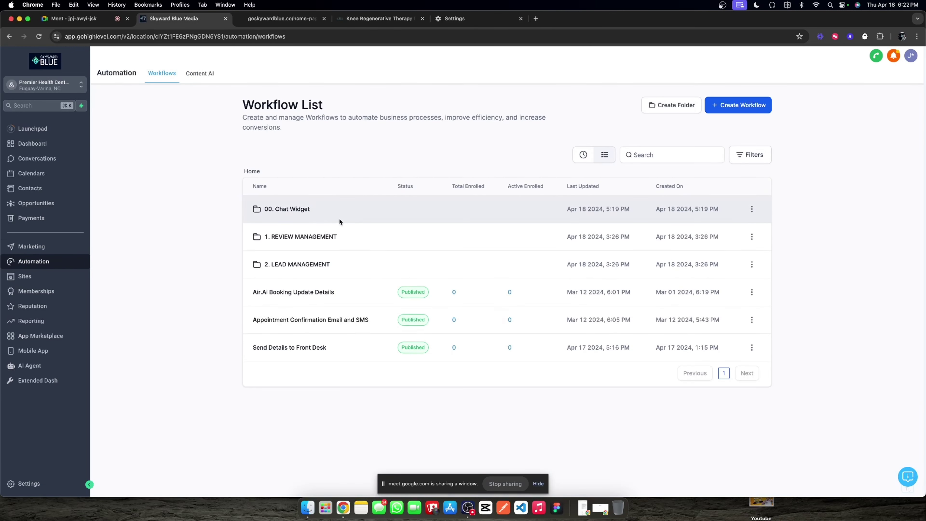
click(295, 237)
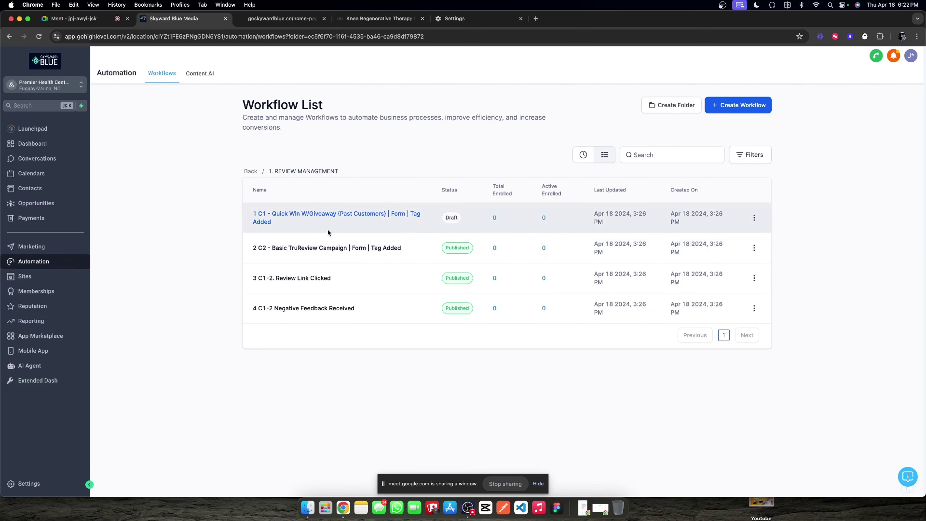
click(251, 171)
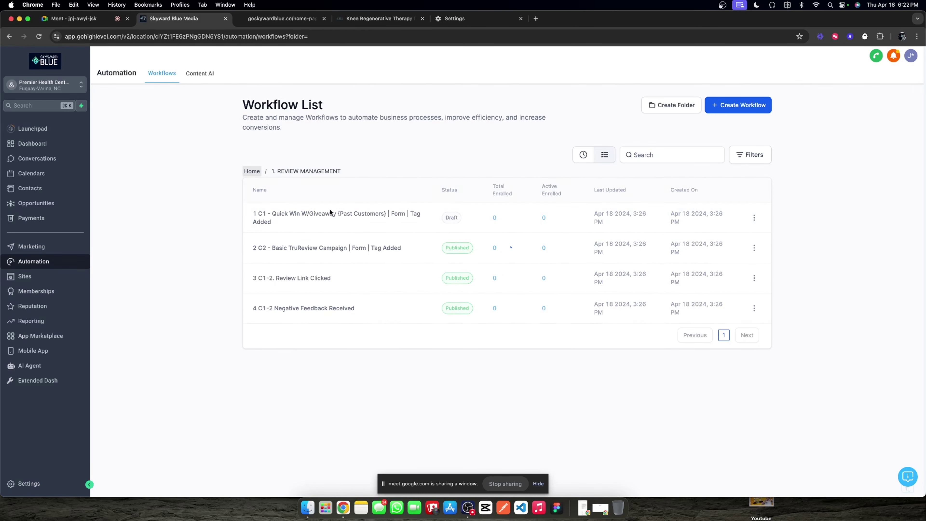
click(287, 264)
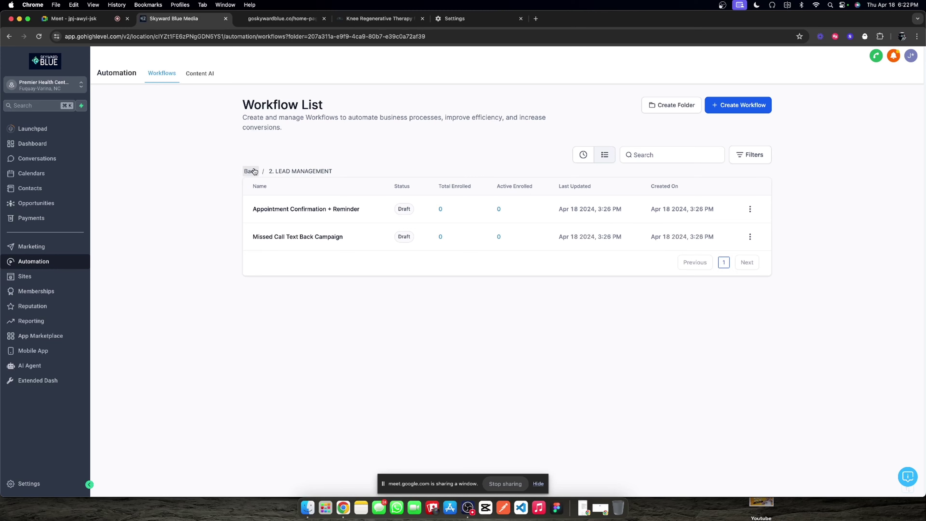
click(252, 171)
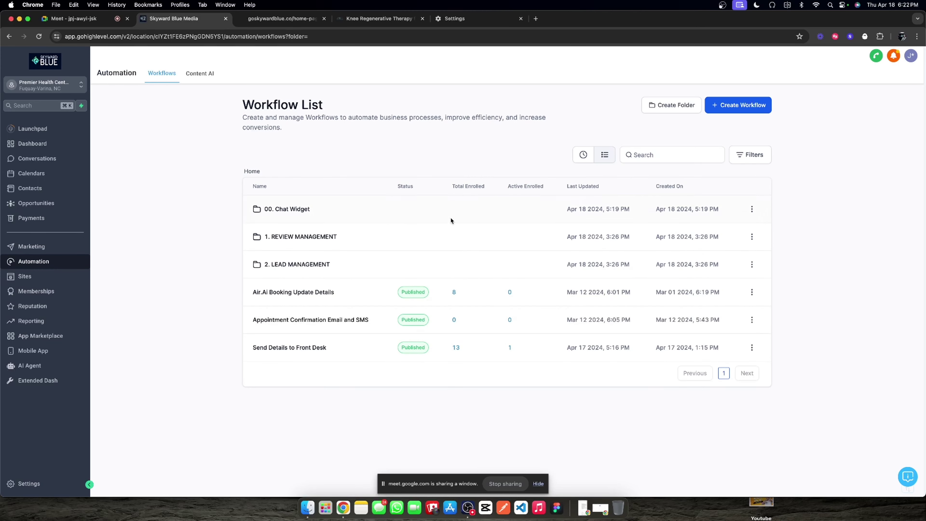
Step: Cancel Create Workflow and Create Folder, peek into 00. Chat Widget, then bring up its options
click(757, 106)
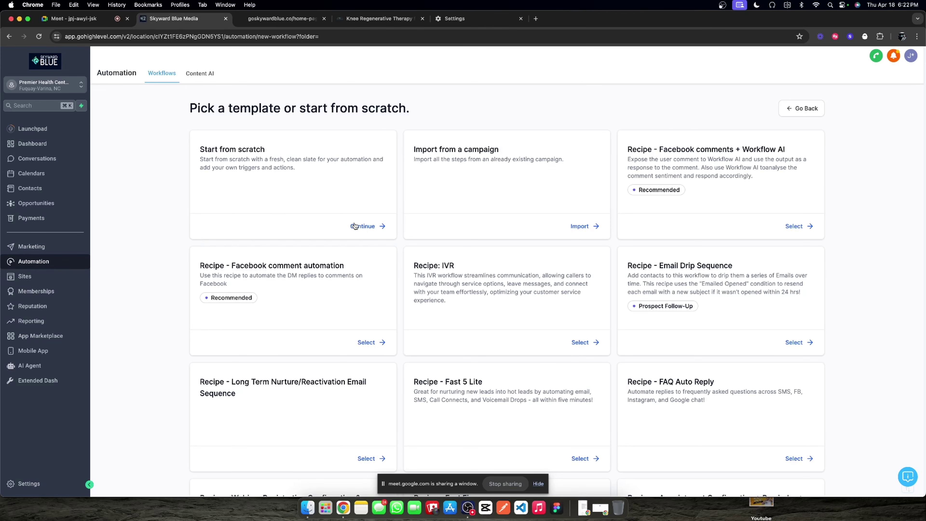
click(817, 107)
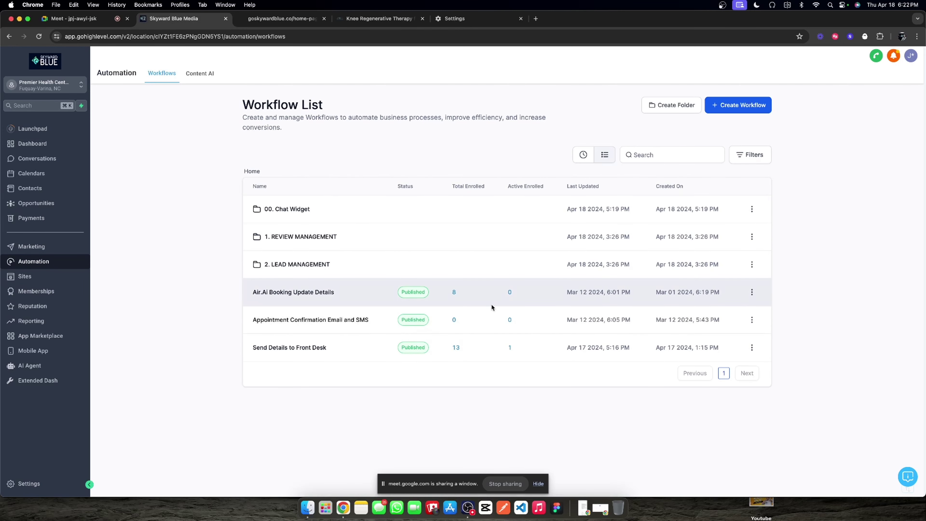
click(671, 105)
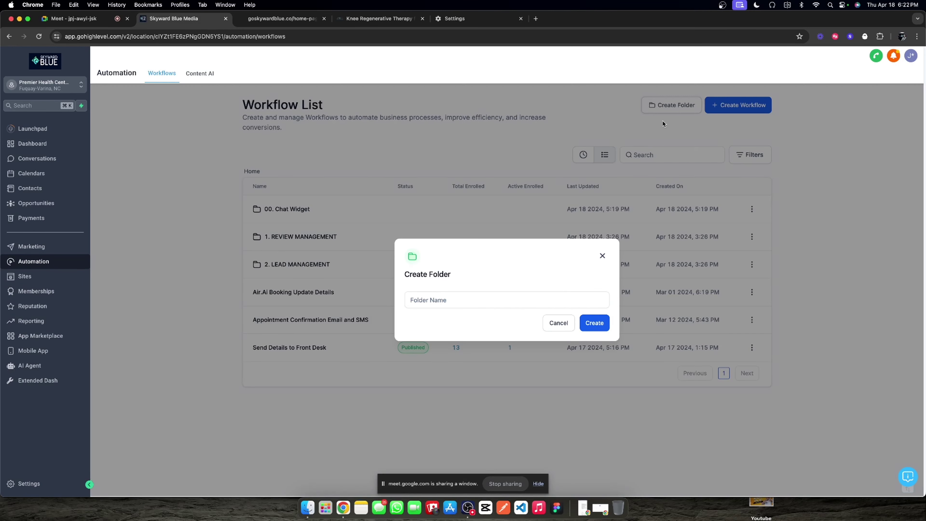
click(600, 256)
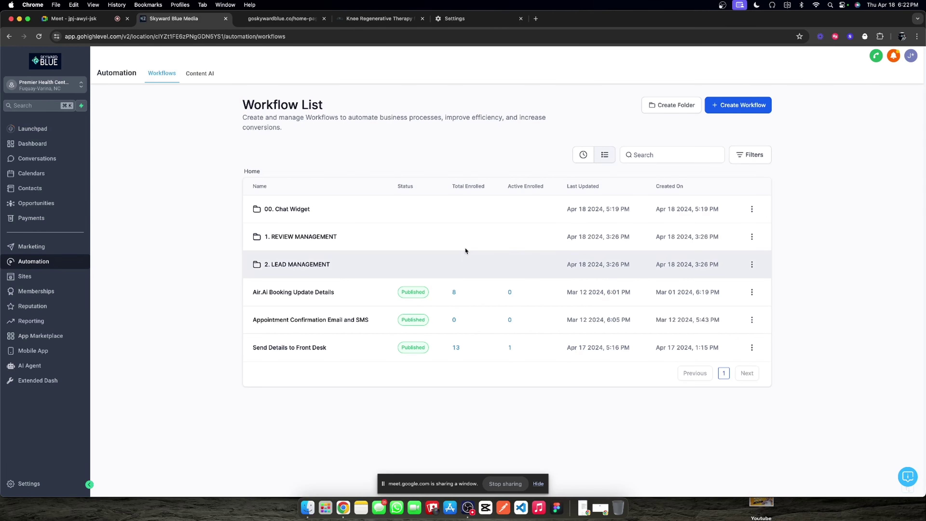
click(268, 209)
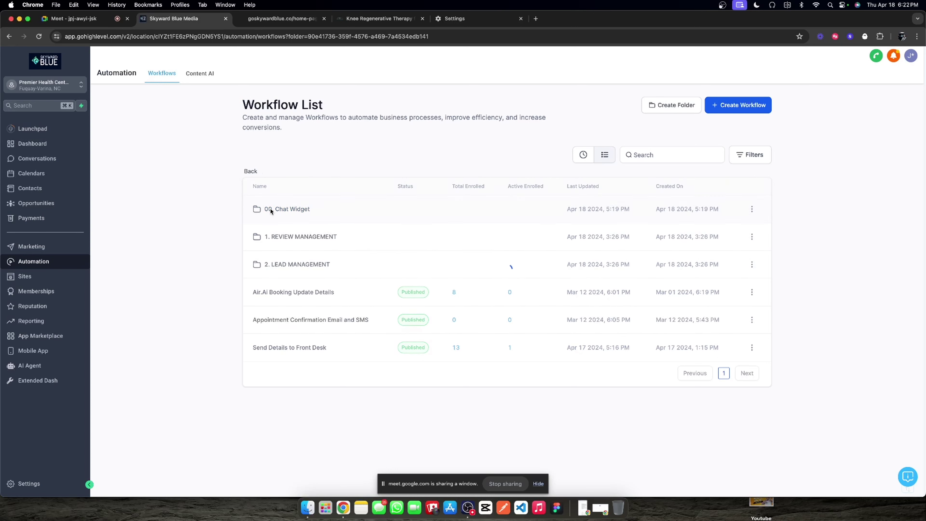
click(250, 171)
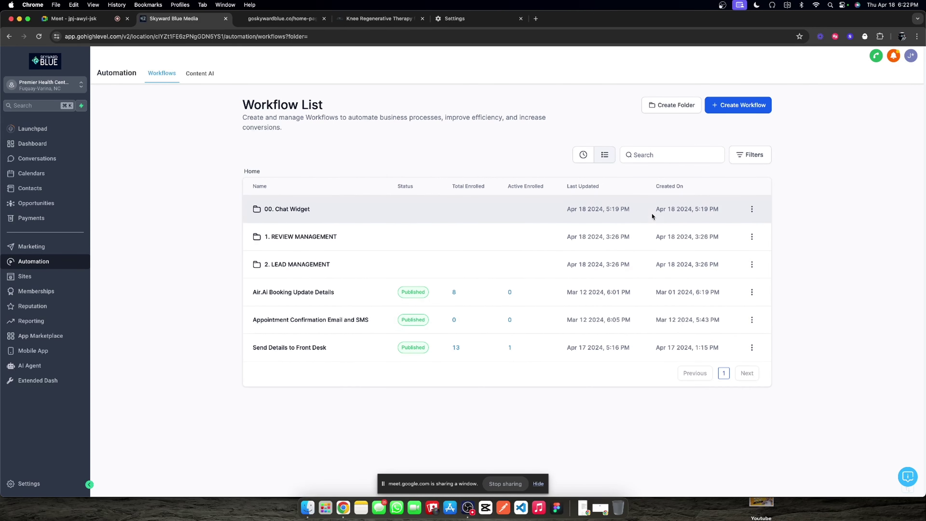
click(752, 209)
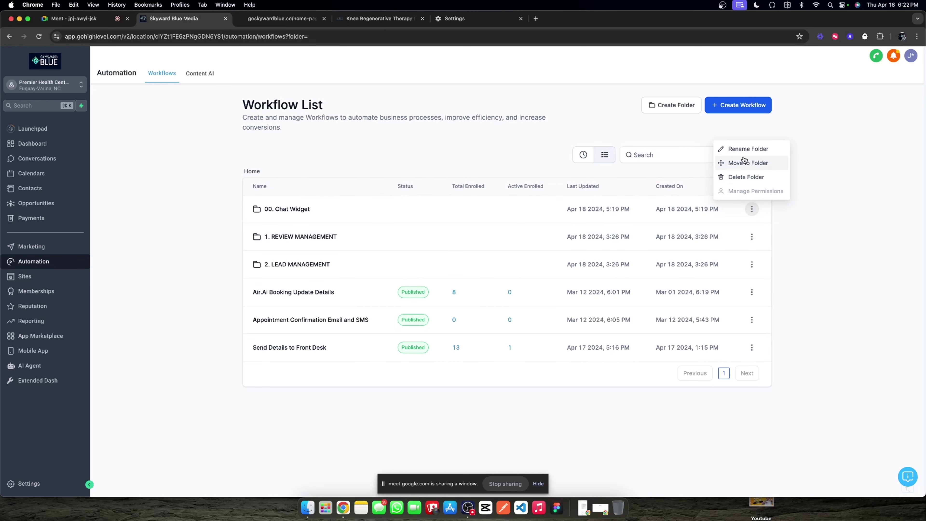
Step: Rename the 00. Chat Widget folder to '00. Inbound Deployment'
click(747, 148)
drag(471, 300, 422, 298)
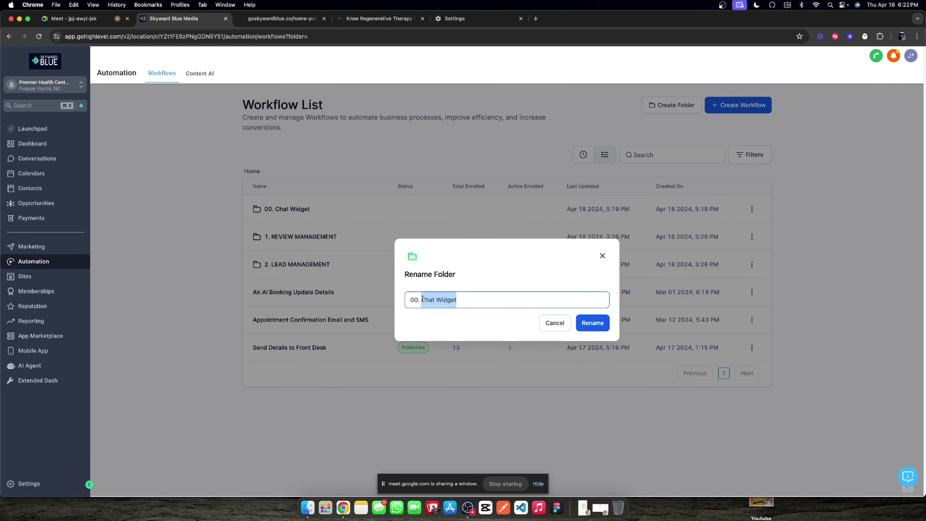
text(Inbound De)
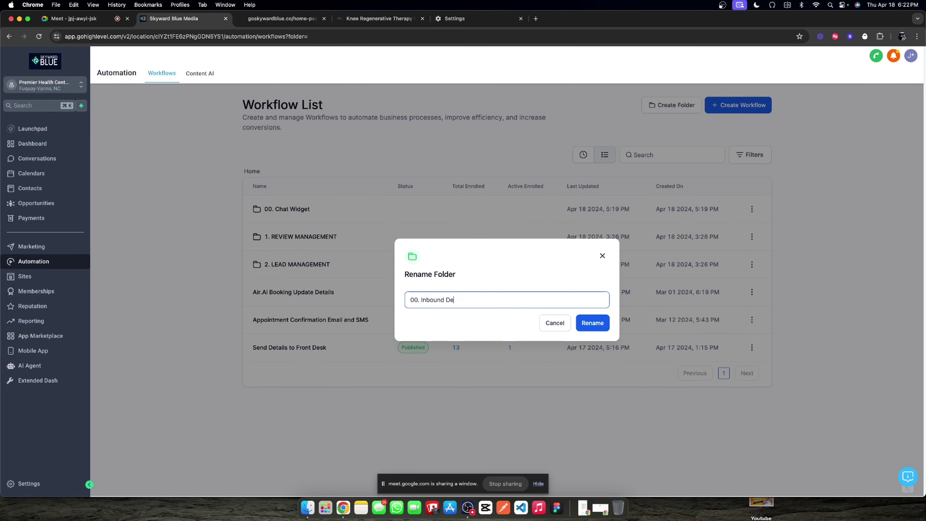
text(plymentem)
click(592, 322)
click(309, 214)
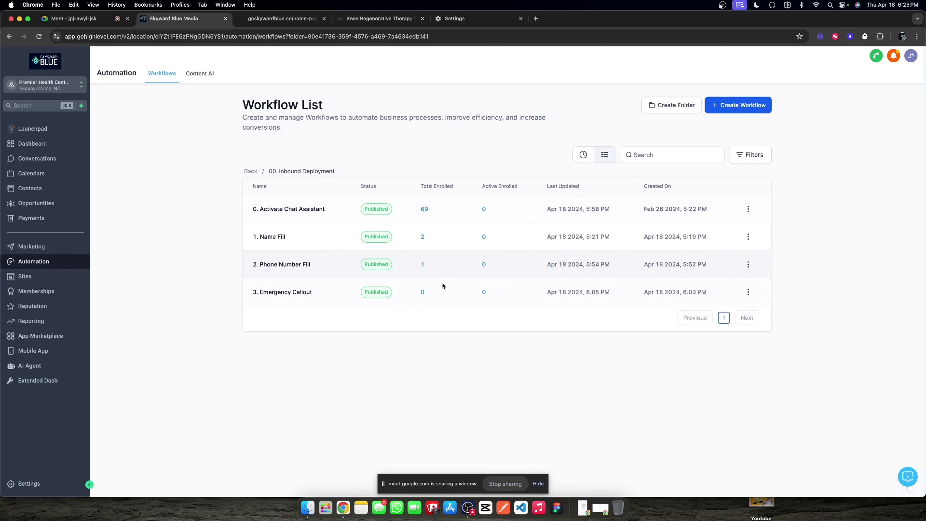
Step: Append ' | Chat Widget' to the 0. Activate Chat Assistant workflow title and save
click(298, 209)
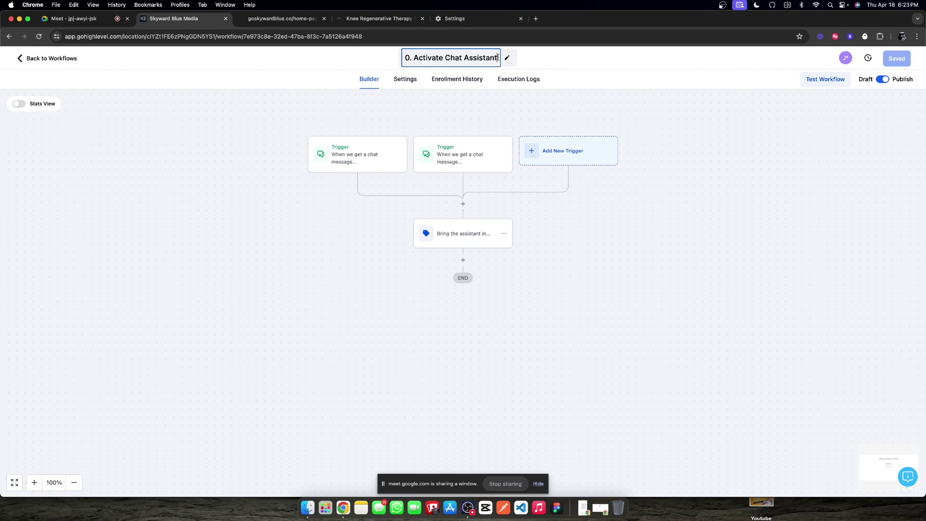
click(497, 57)
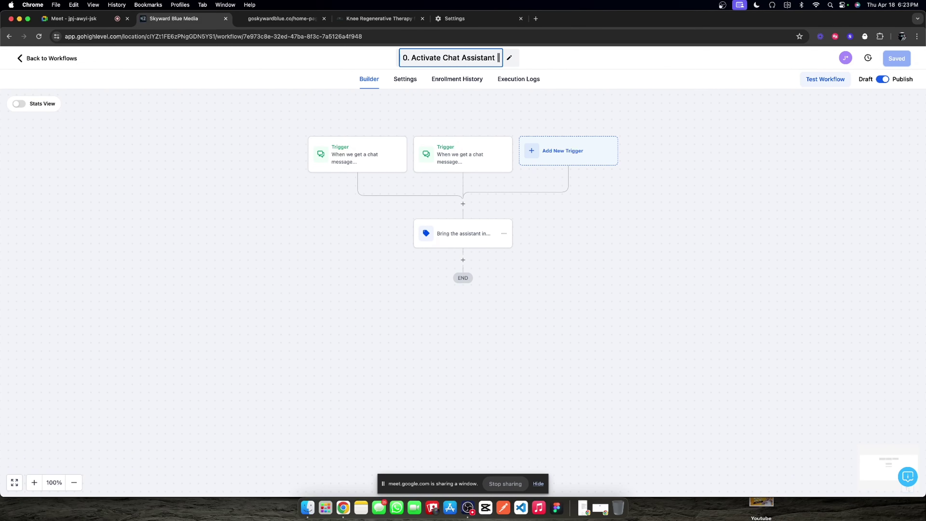
text(| Chat Widget)
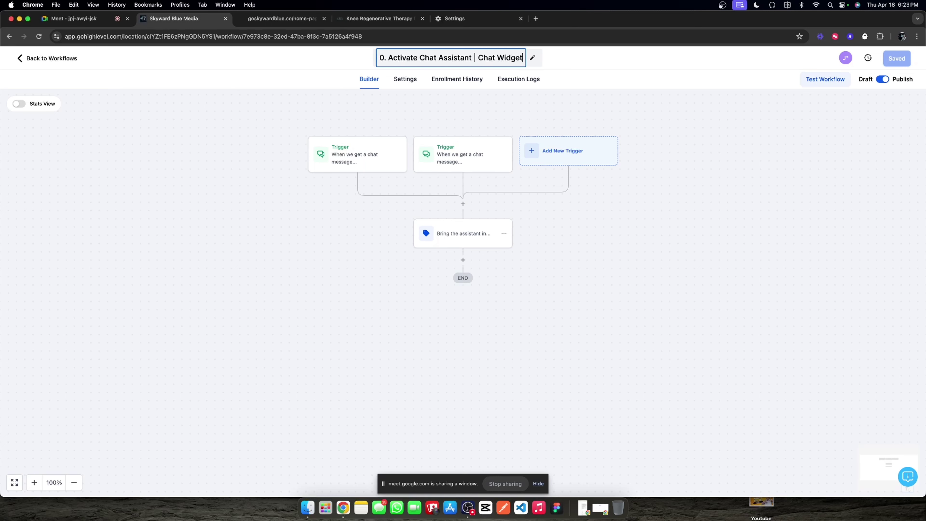
click(708, 149)
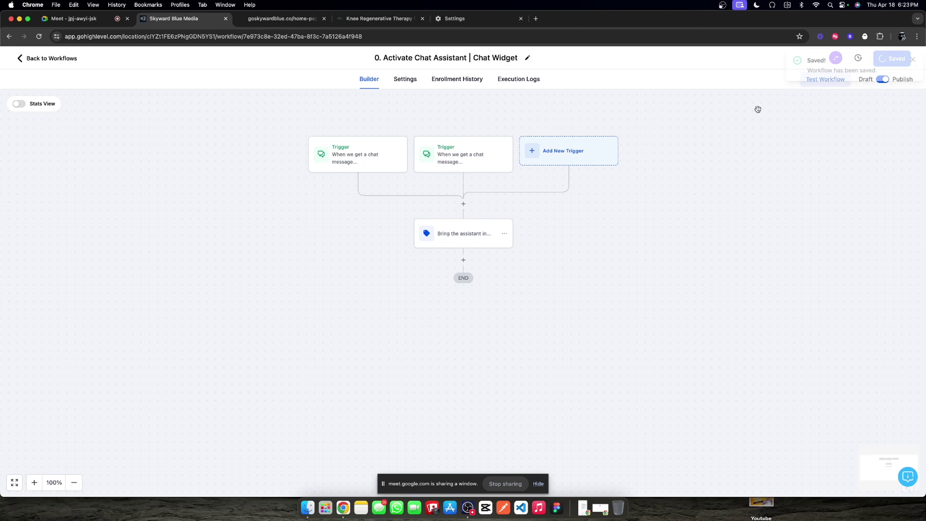
click(58, 61)
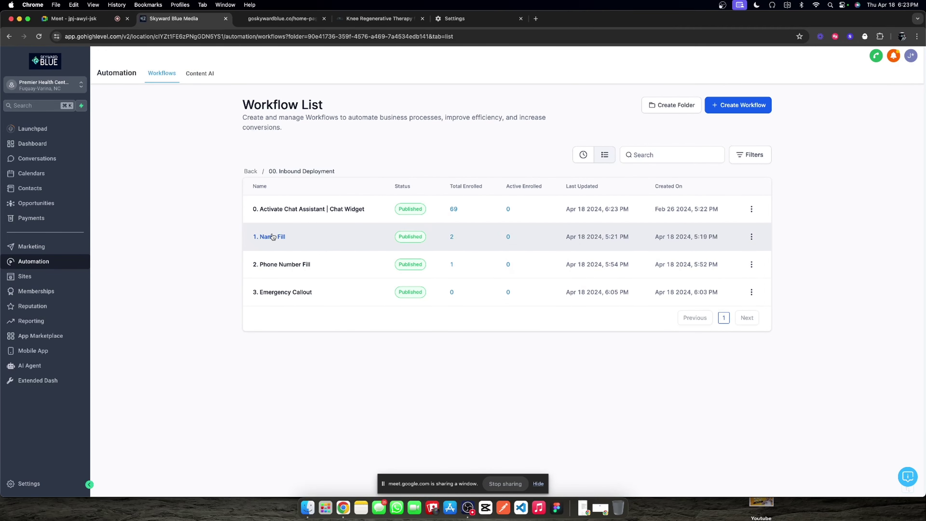
Step: Create a blank workflow named '00. Active Assistant in Social Channels'
click(762, 106)
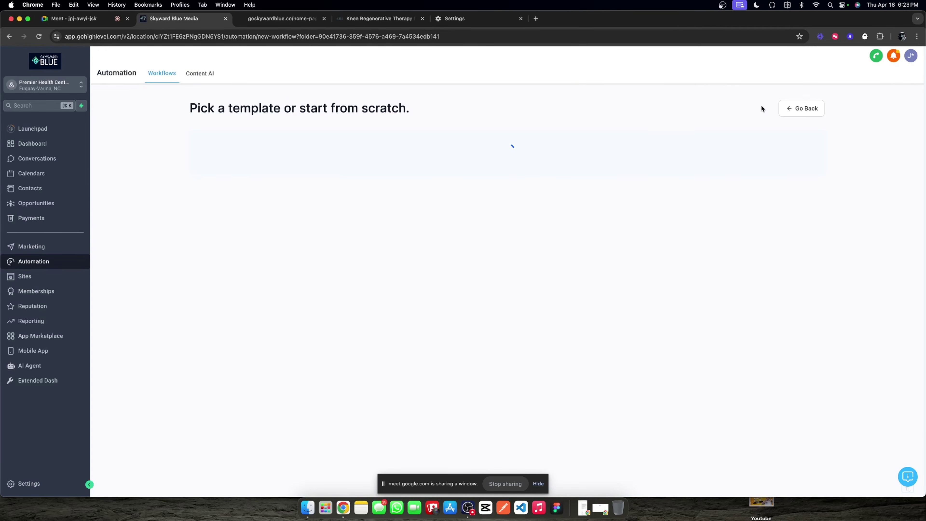
click(372, 226)
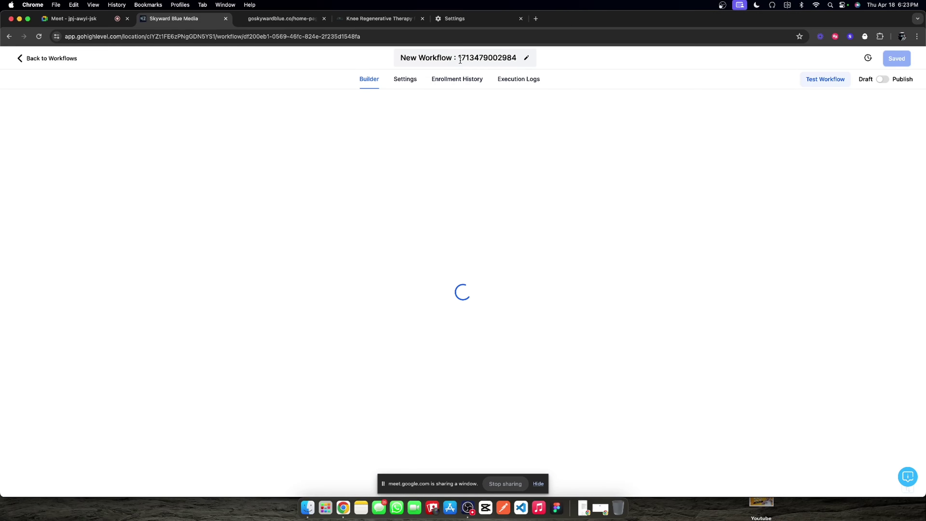
click(460, 60)
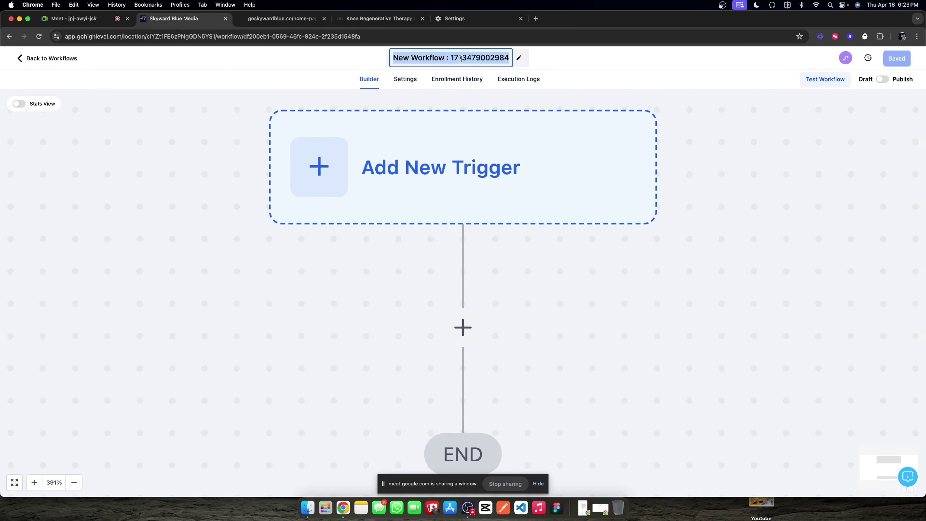
text(00. A)
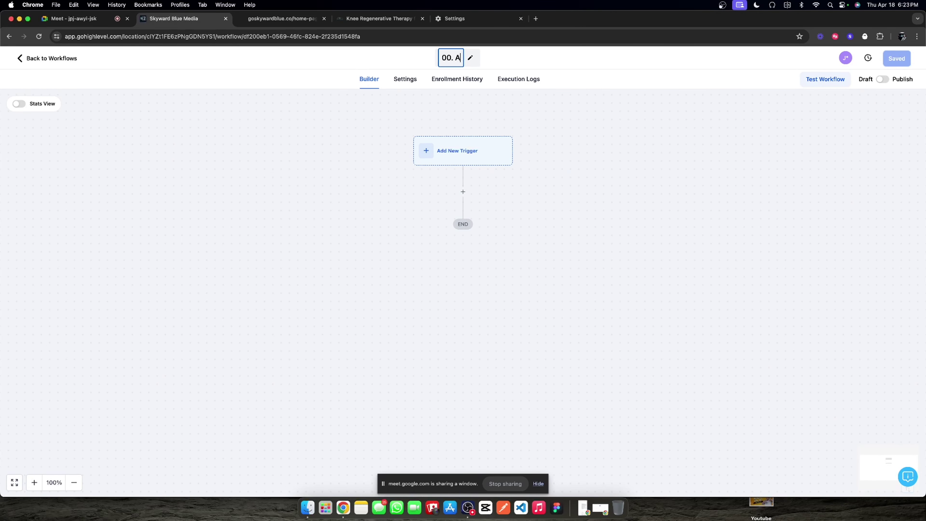
text(ctive Assis)
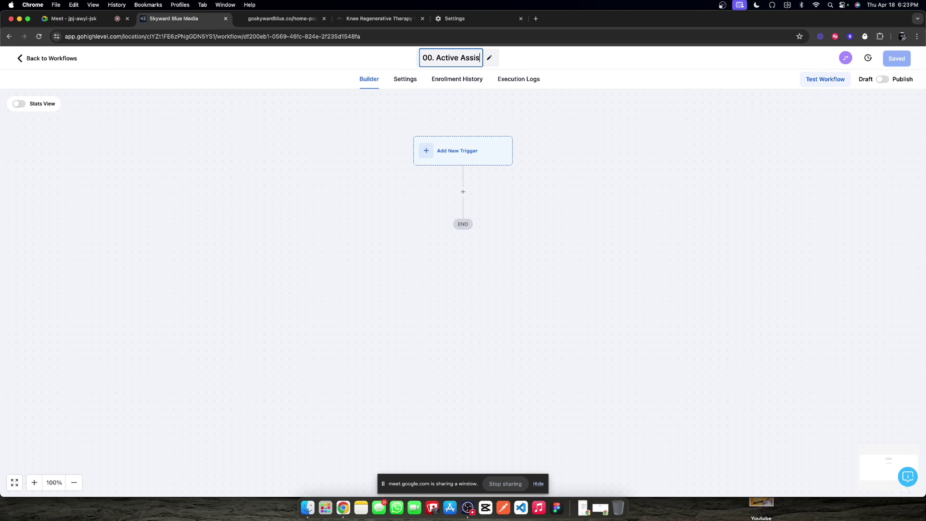
text(tant in Social Conte)
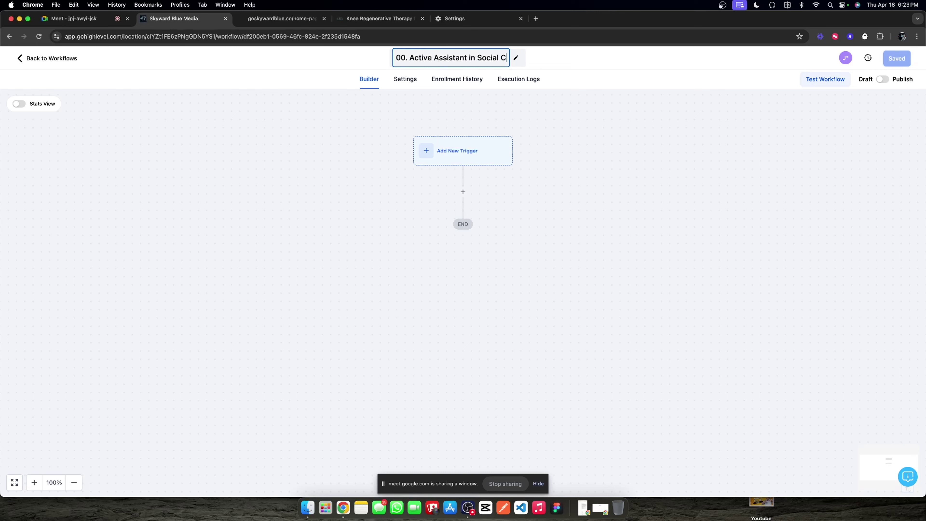
key(BackSpace)
key(BackSpace)
key(BackSpace)
key(BackSpace)
text(hannels)
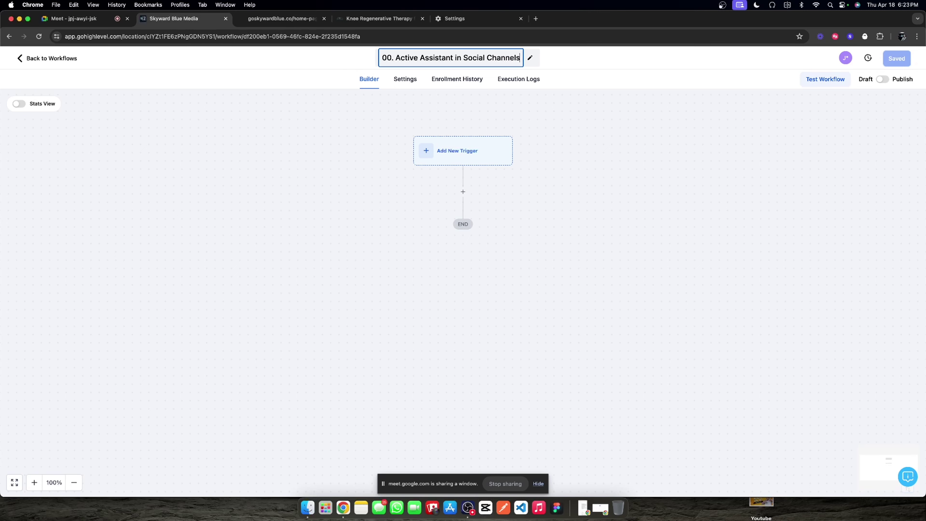
key(Return)
Step: Add a Customer Replied trigger filtered to Reply channel Facebook Messenger
click(496, 157)
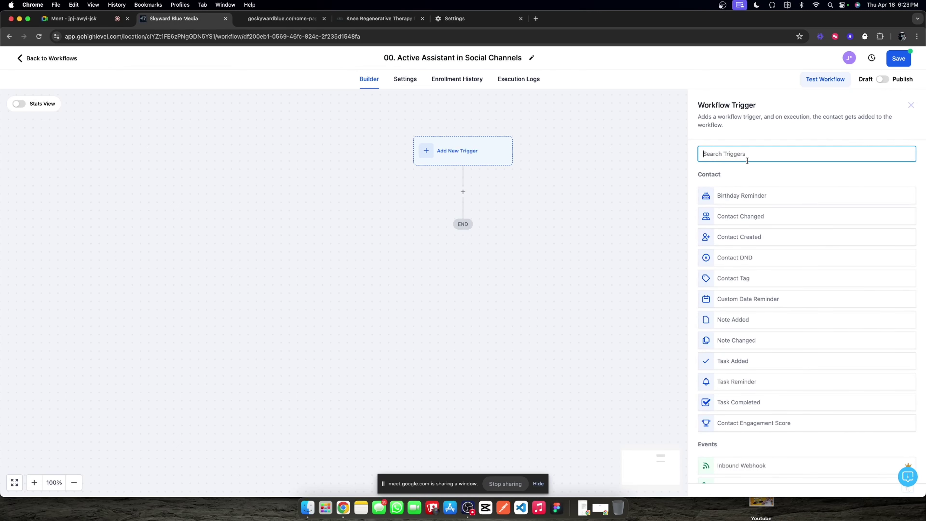
text(customer)
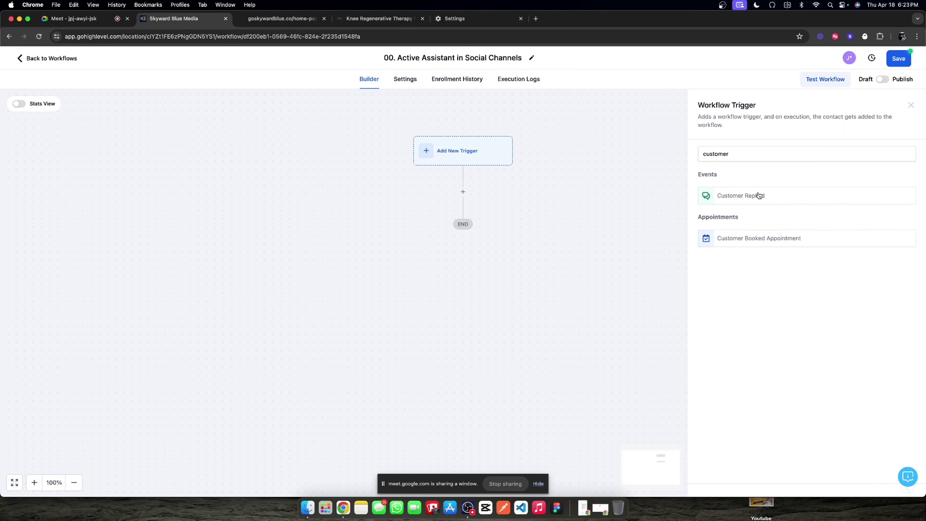
click(758, 195)
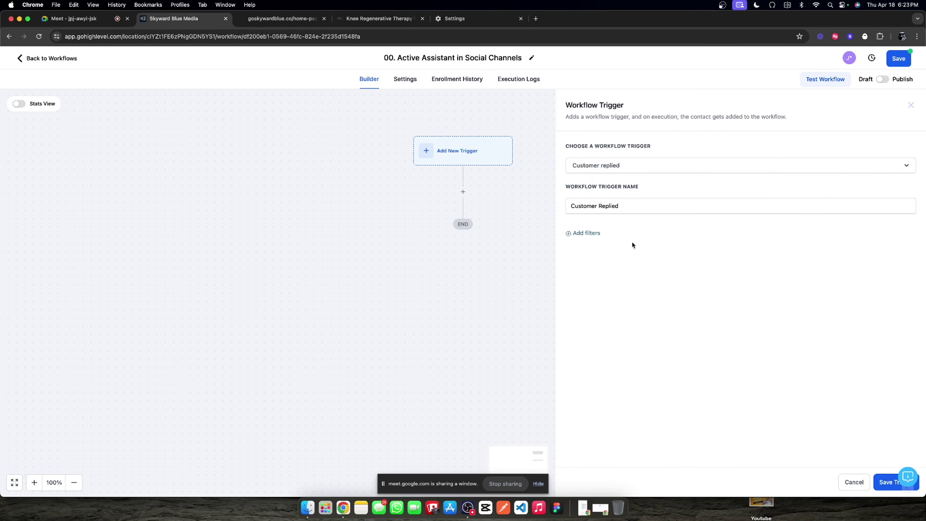
click(597, 243)
scroll(636, 372, down, 3)
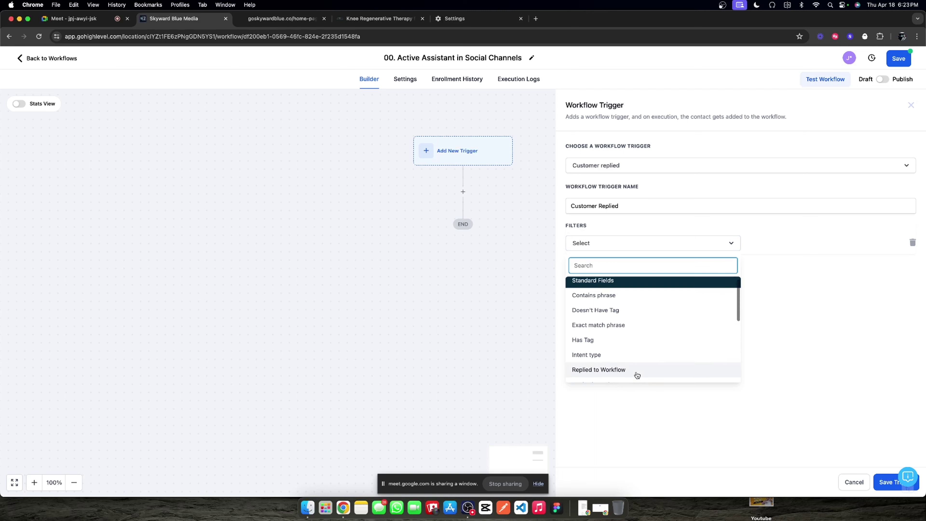
click(622, 358)
click(809, 238)
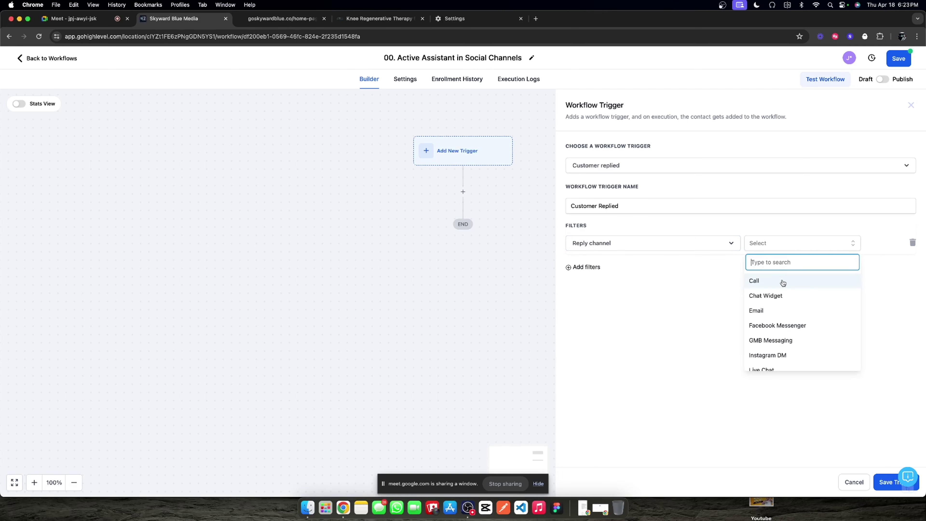
click(784, 328)
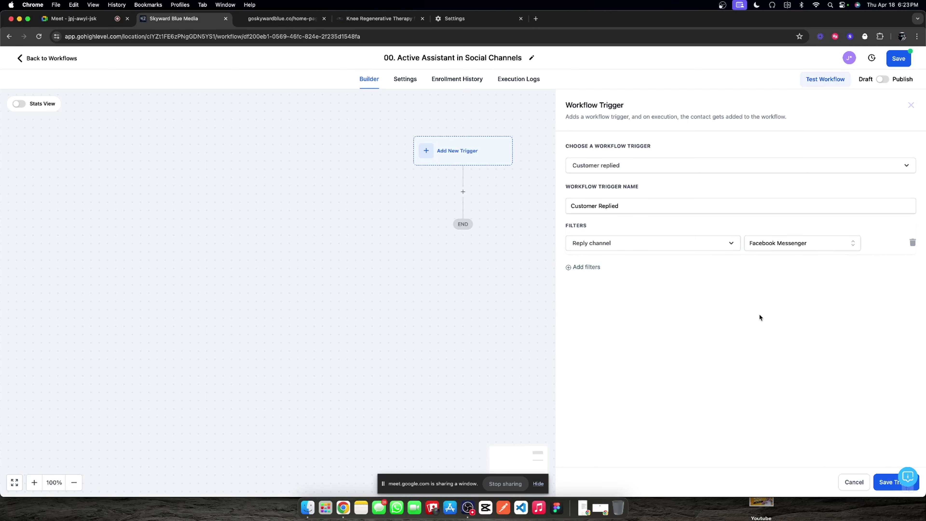
click(881, 481)
Step: Add a second Customer Replied trigger limited to Instagram DM replies
click(491, 151)
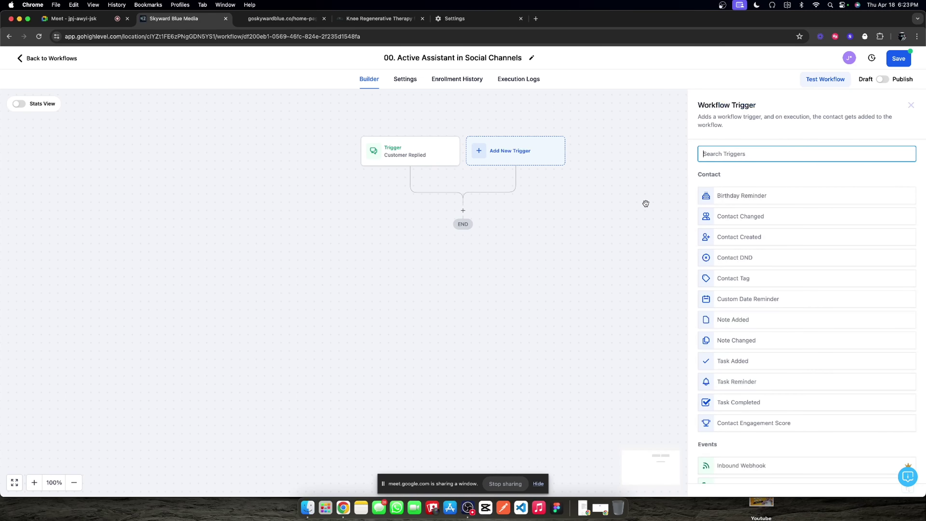
text(customer)
click(765, 201)
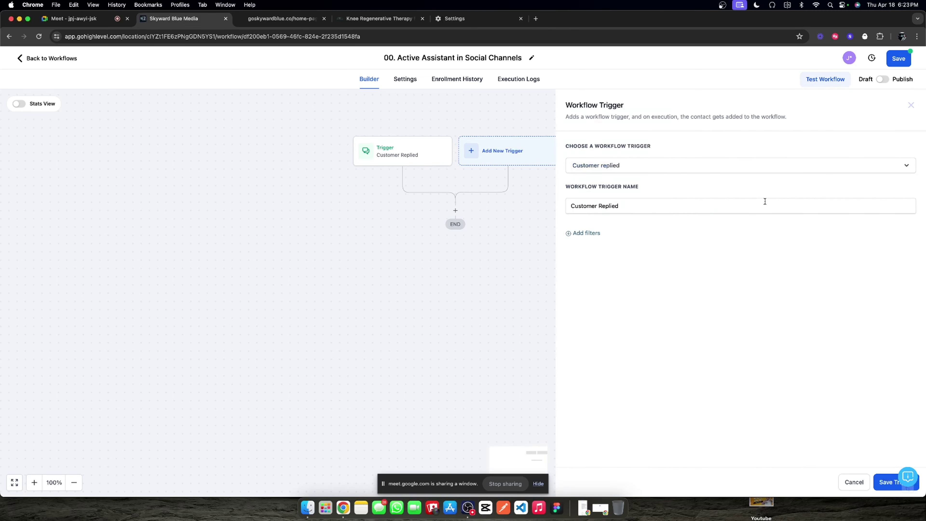
click(591, 236)
click(601, 242)
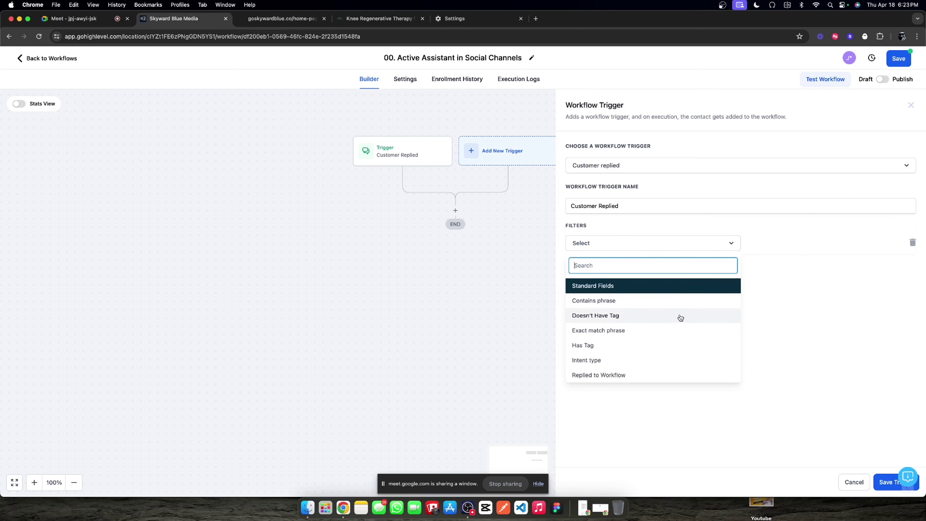
scroll(678, 317, down, 3)
click(629, 360)
click(775, 242)
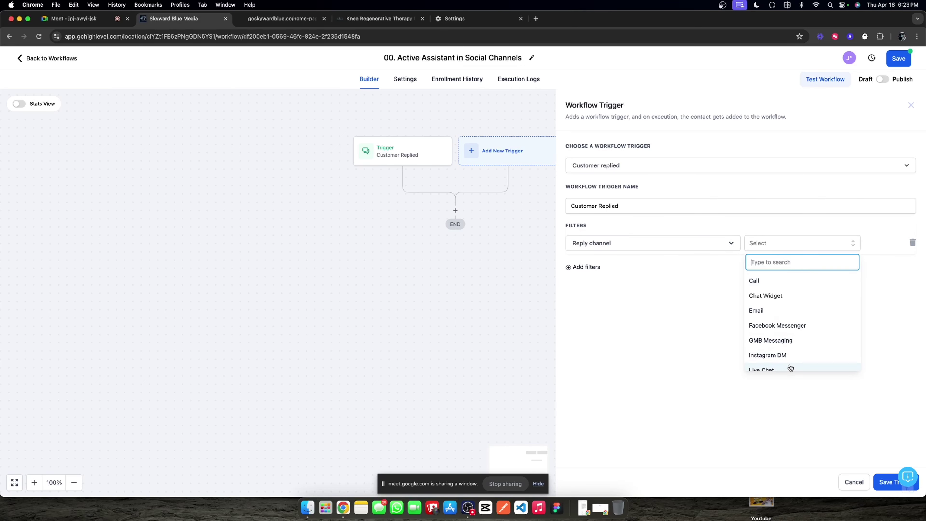
scroll(786, 333, down, 2)
click(783, 317)
click(884, 481)
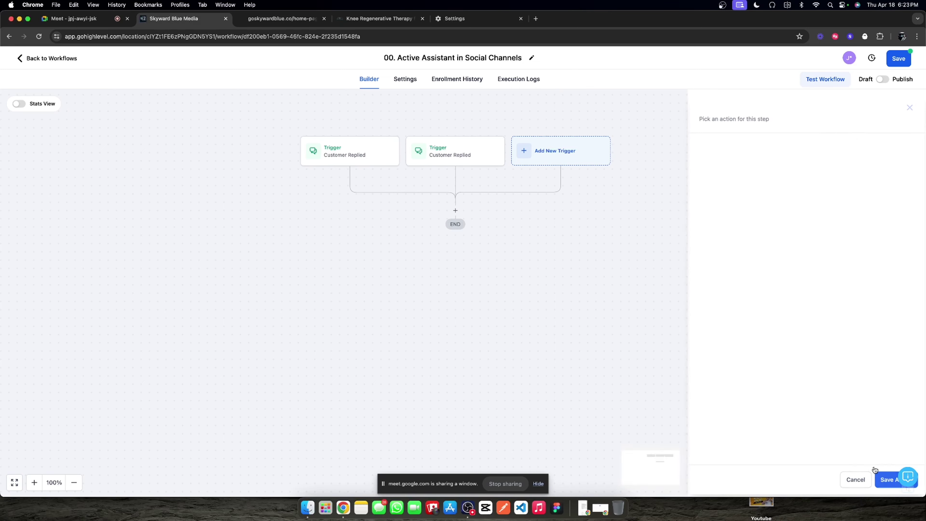
Step: Compare both triggers' settings, then delete the Instagram DM trigger
click(350, 162)
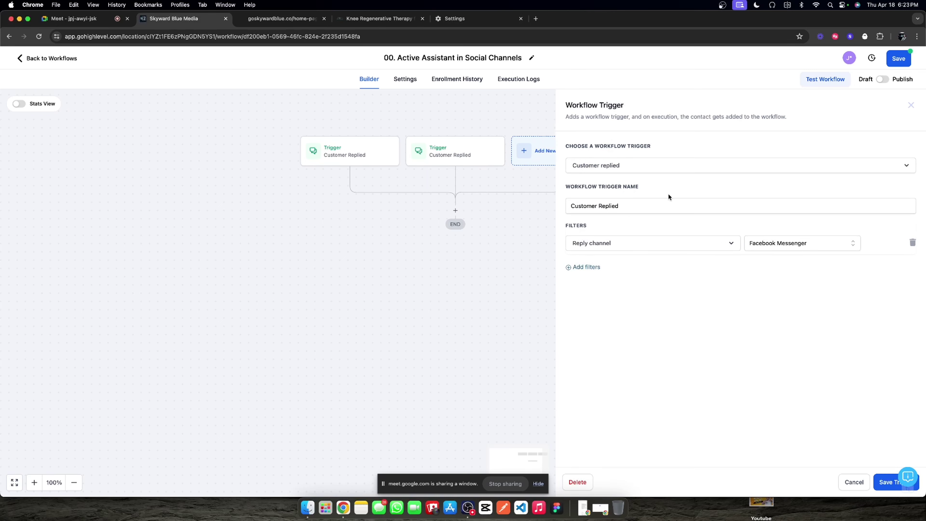
click(472, 164)
click(349, 153)
click(430, 156)
click(588, 480)
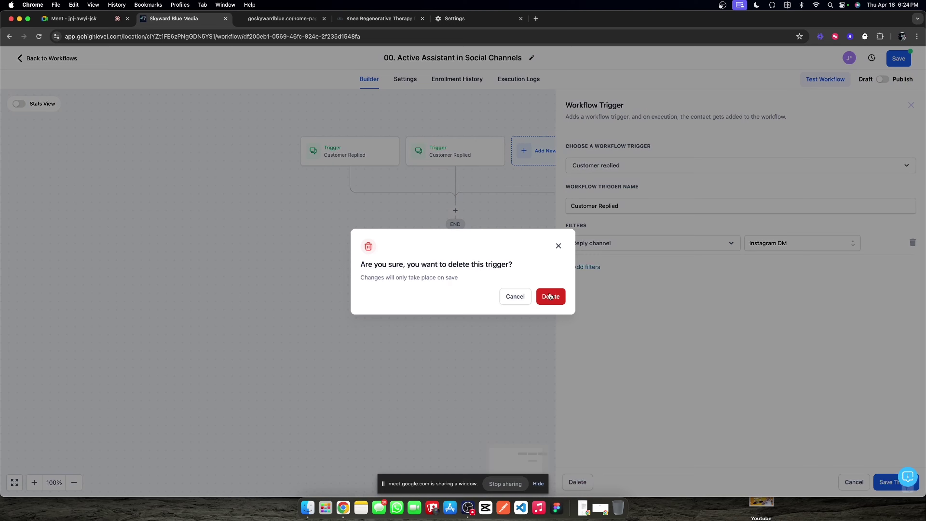
click(551, 299)
Step: Add an Add Contact Tag action applying the social media inbound assistant phc tag
click(455, 211)
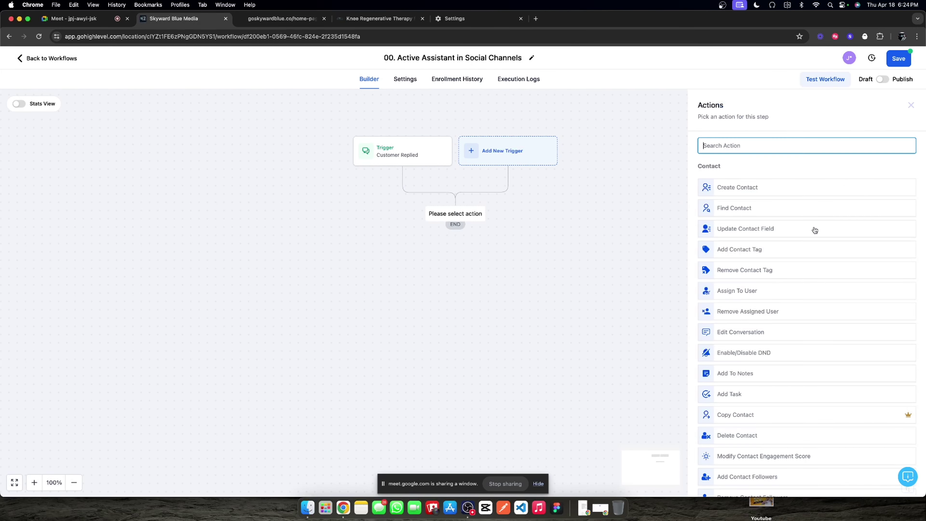
click(745, 252)
click(724, 202)
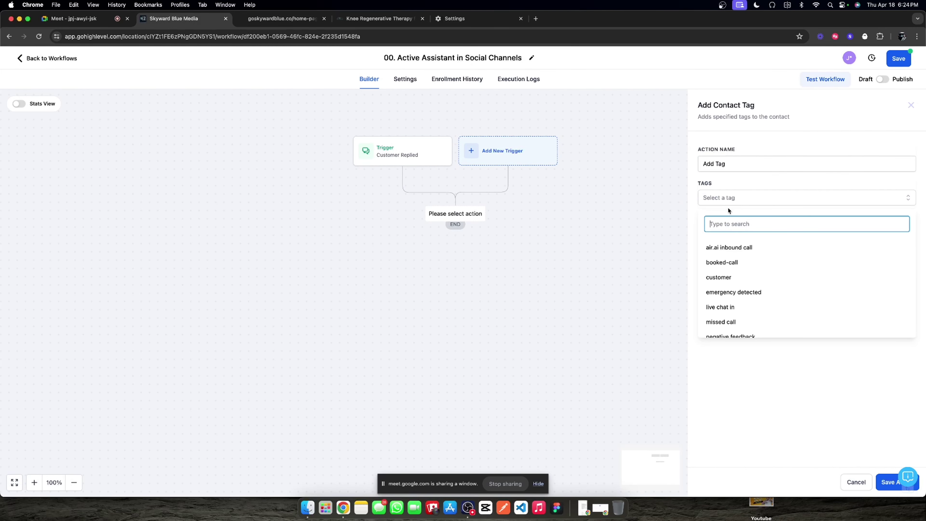
scroll(748, 269, down, 2)
scroll(750, 292, down, 5)
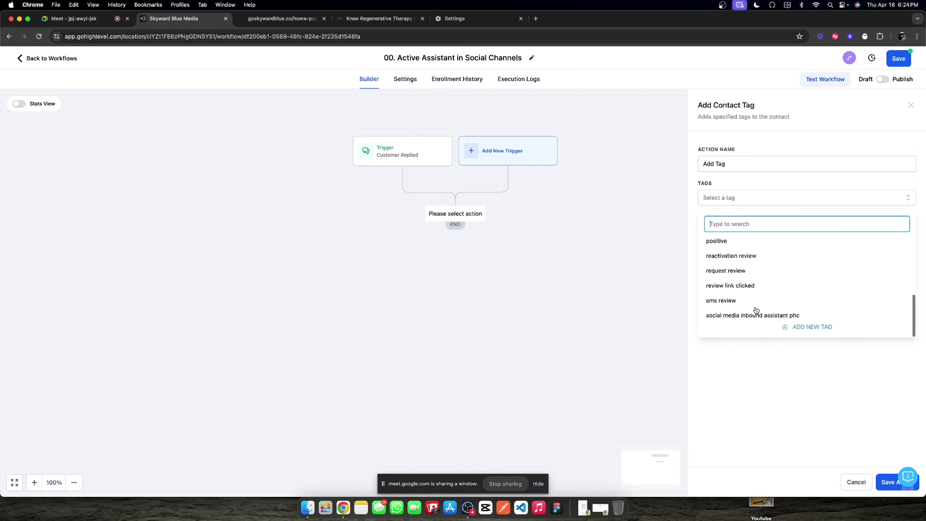
click(752, 319)
click(781, 441)
click(886, 481)
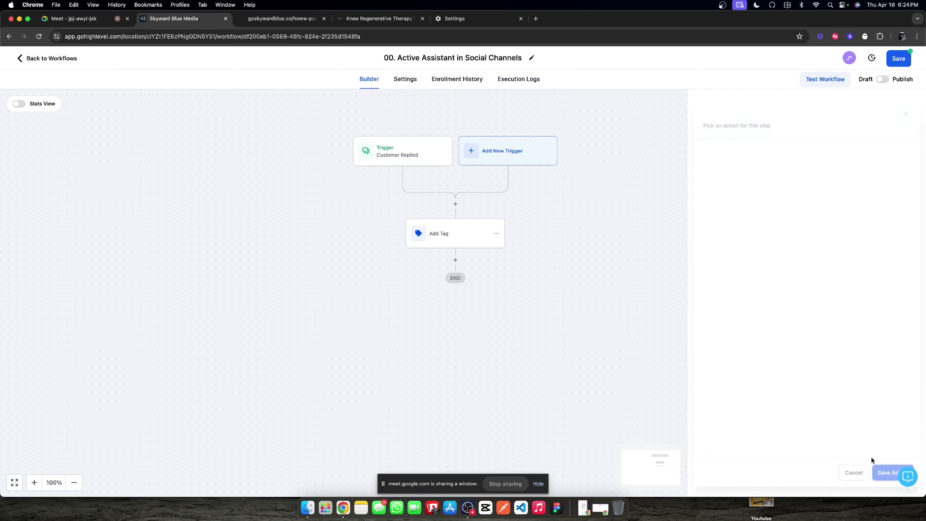
Step: Rename the tagging action 'Add inbound assistant to contact...', save it, and open the trigger's settings
click(460, 233)
triple_click(741, 160)
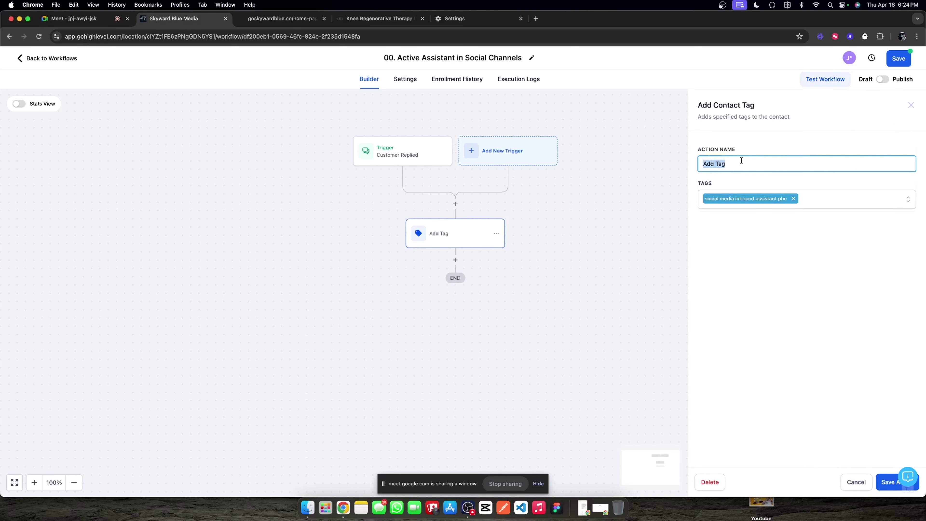
text(Add)
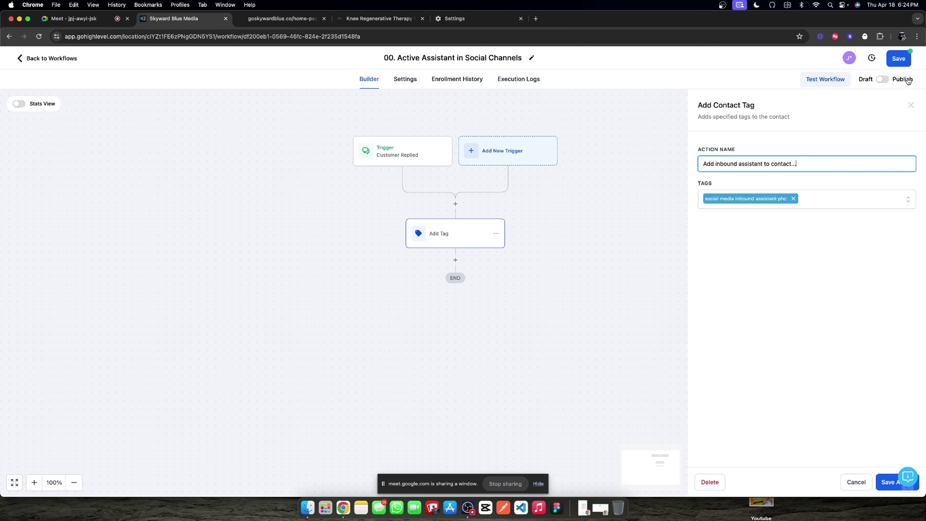
click(884, 487)
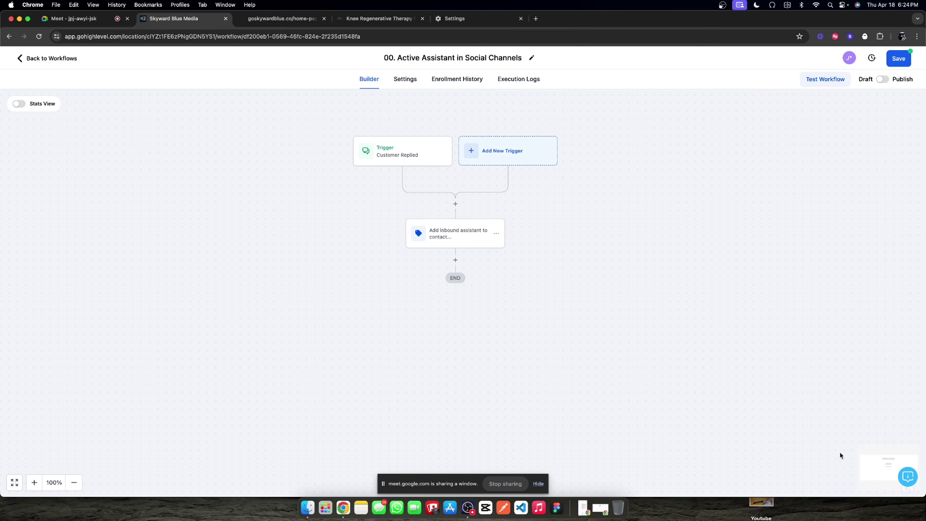
click(400, 151)
click(678, 174)
Step: Rename the Customer Replied trigger with an inbound title and save it
click(641, 205)
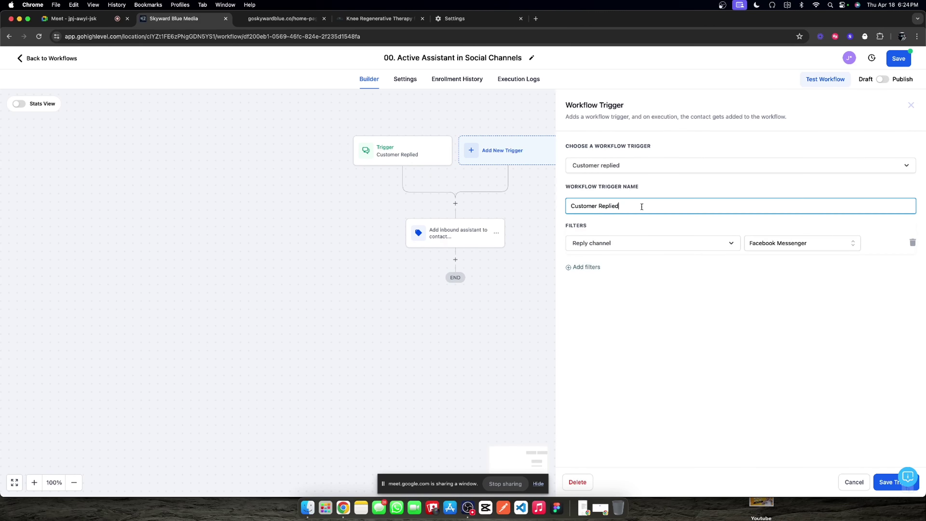
double_click(641, 206)
triple_click(641, 206)
key(BackSpace)
text(Inb)
click(886, 481)
Step: Add an Add tag 'Facebook Inbound Lead' step before the assistant step, then publish the workflow
click(455, 204)
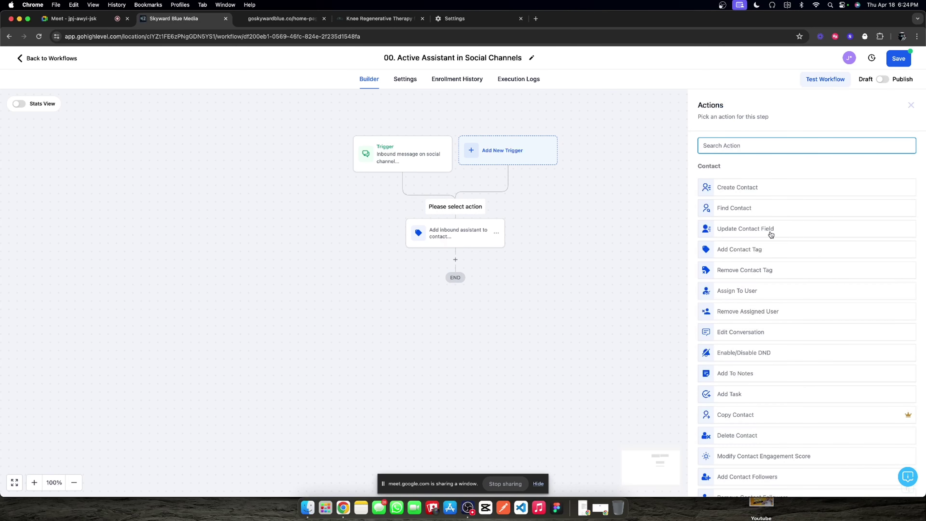
click(751, 252)
click(732, 198)
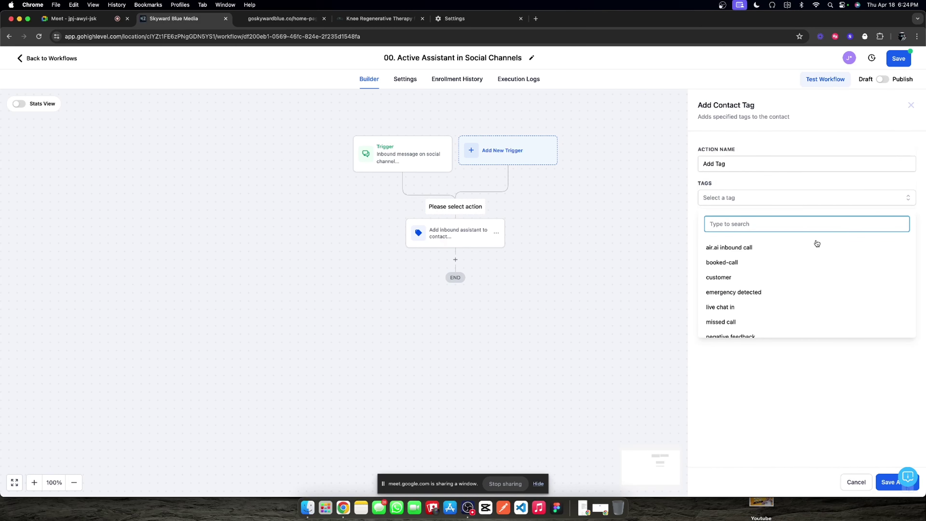
text(facebook)
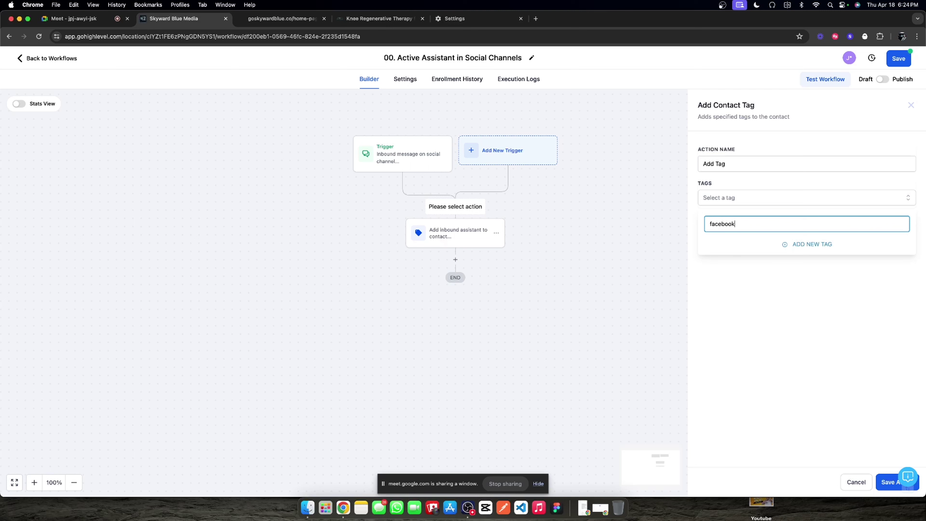
text( inbound lead)
click(836, 247)
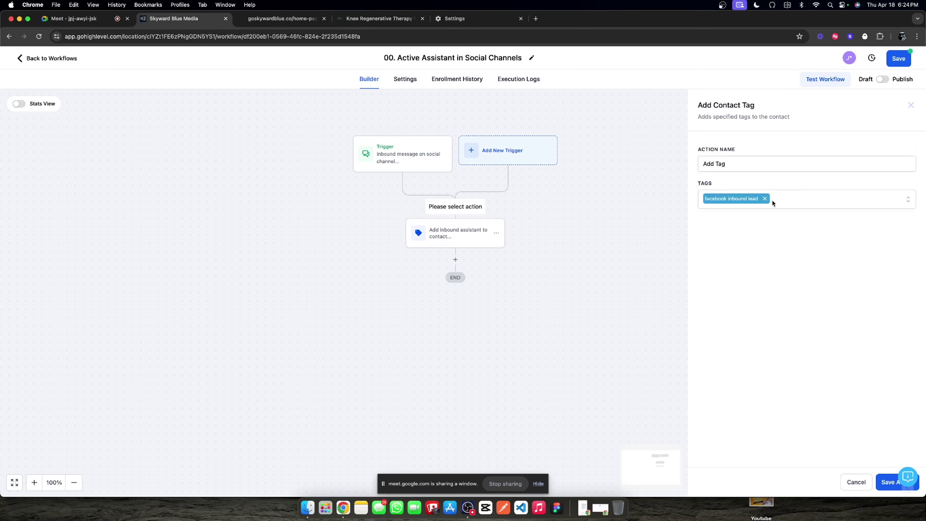
triple_click(740, 167)
text(Add)
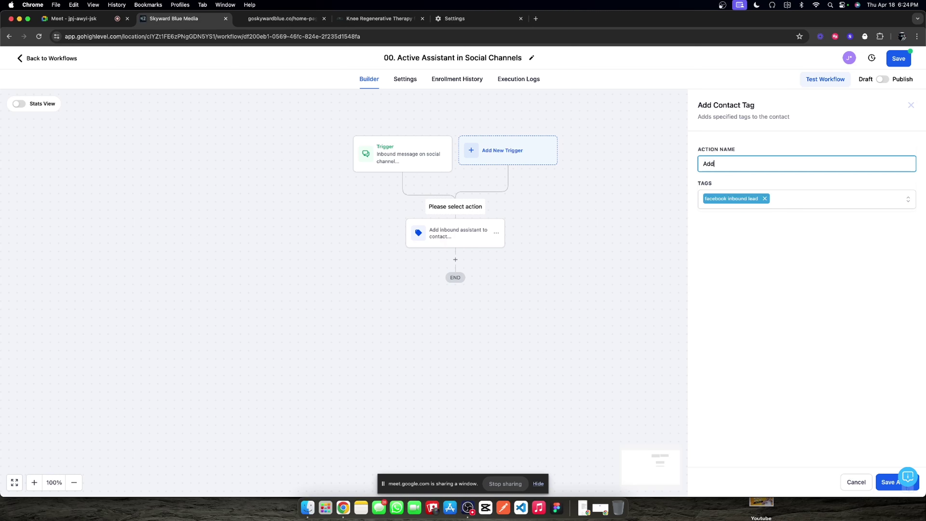
text( tag 'Facebook Inbound Lead)
click(885, 488)
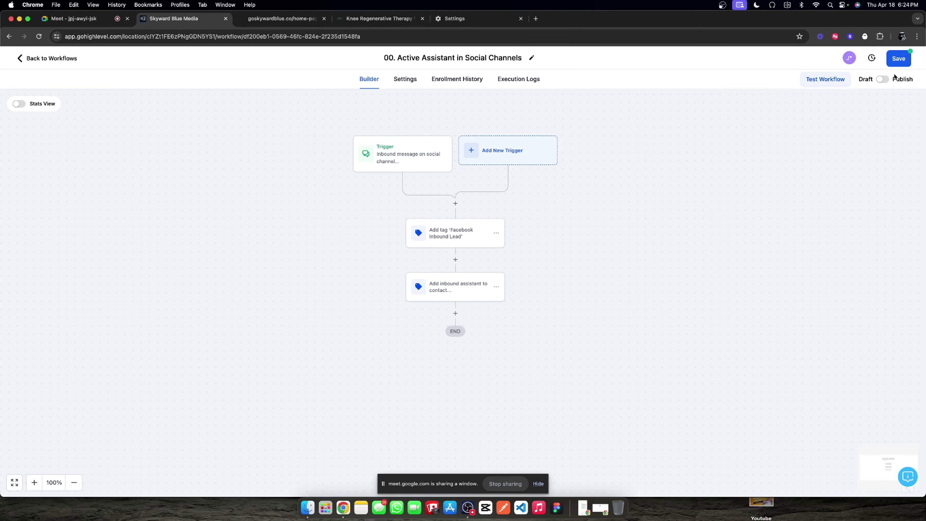
click(882, 79)
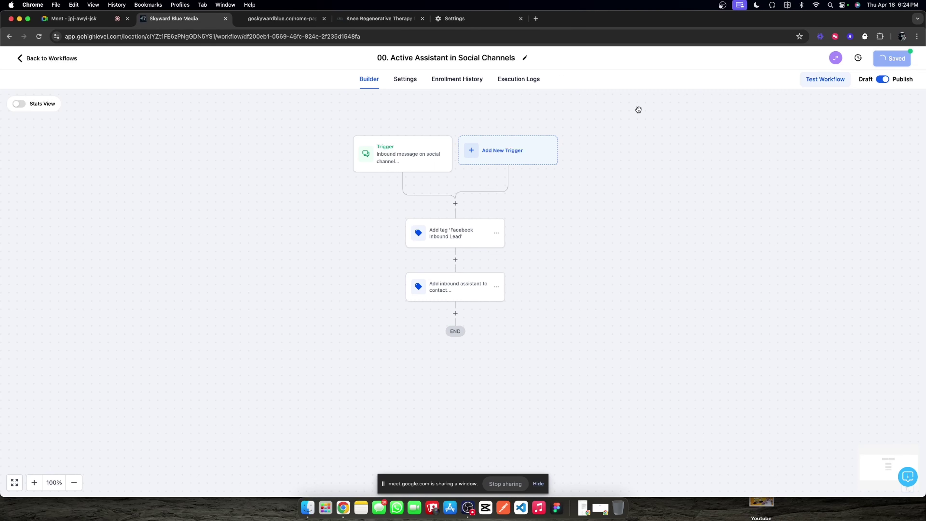
click(76, 59)
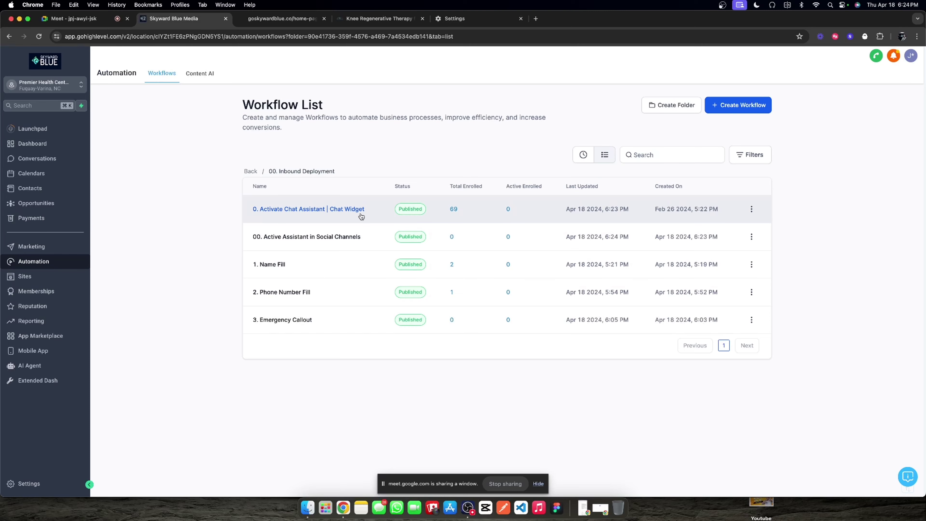
Step: Insert an Add tag 'New Live Chat' step first in Activate Chat Assistant | Chat Widget and save
click(360, 211)
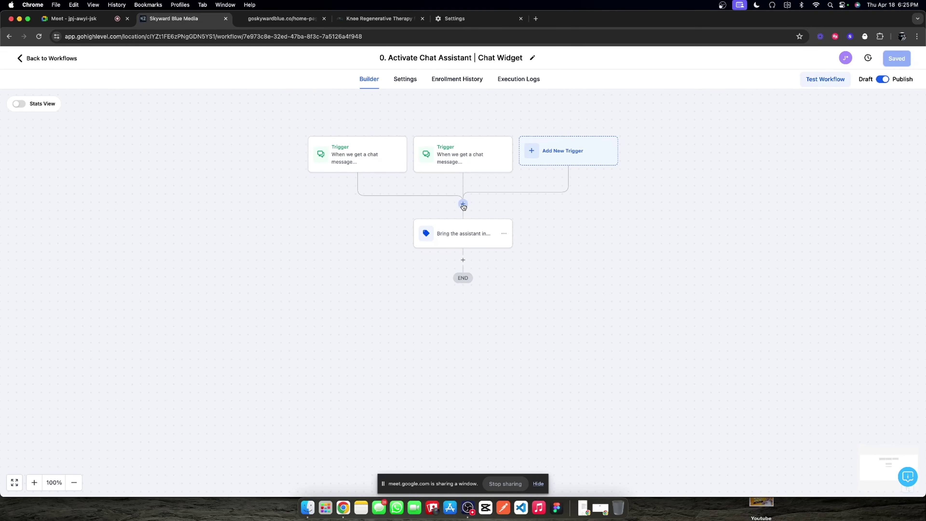
click(463, 206)
click(743, 250)
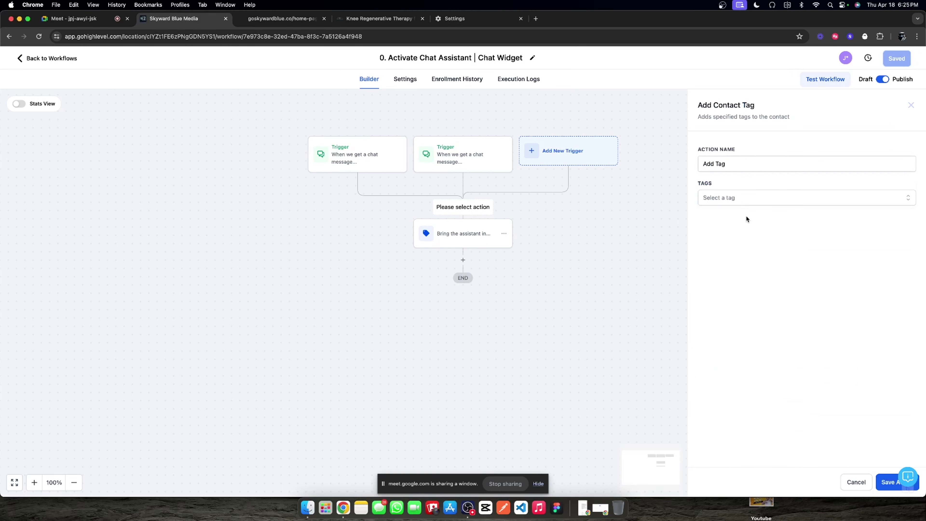
click(710, 198)
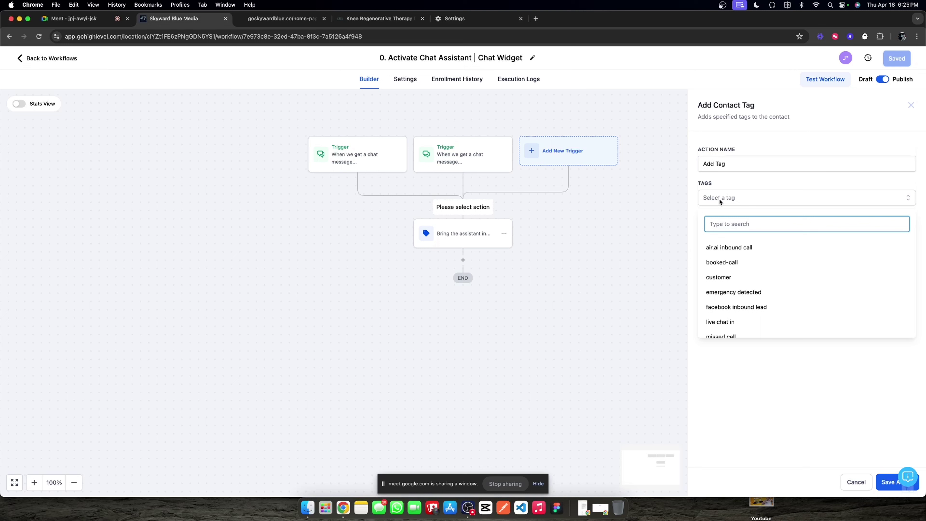
text(chat wi)
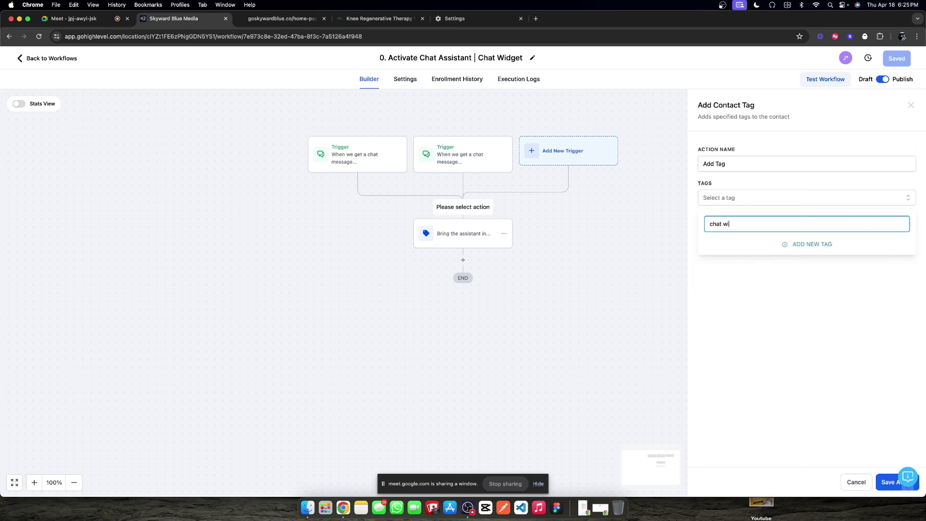
text(idget)
key(BackSpace)
key(BackSpace)
key(BackSpace)
key(BackSpace)
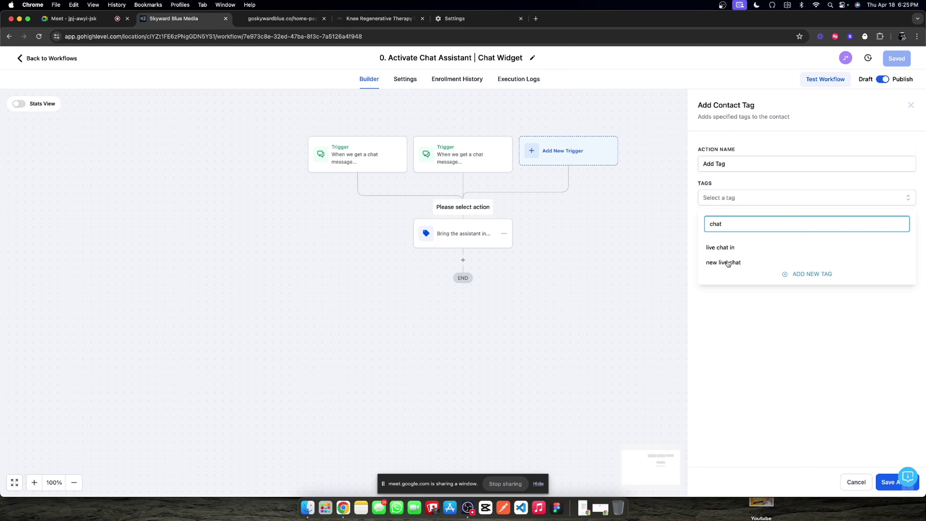
click(727, 263)
key(Escape)
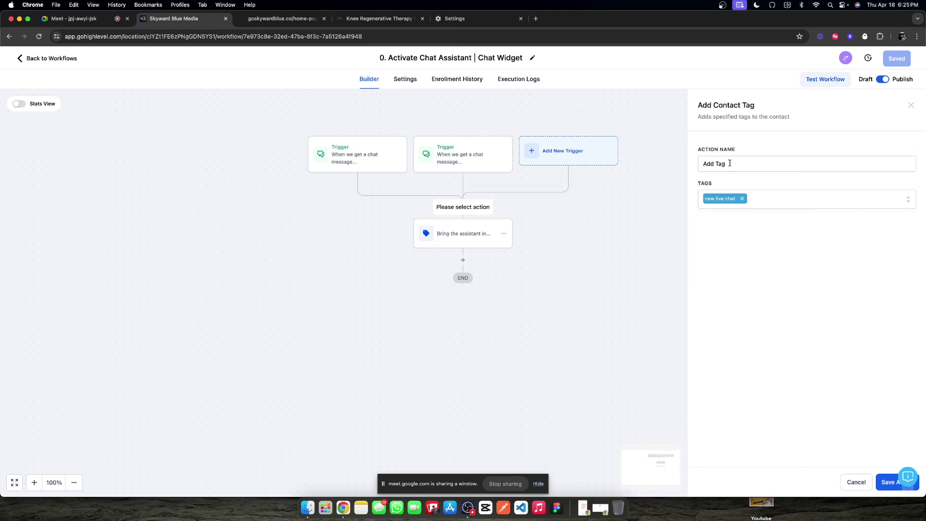
click(729, 163)
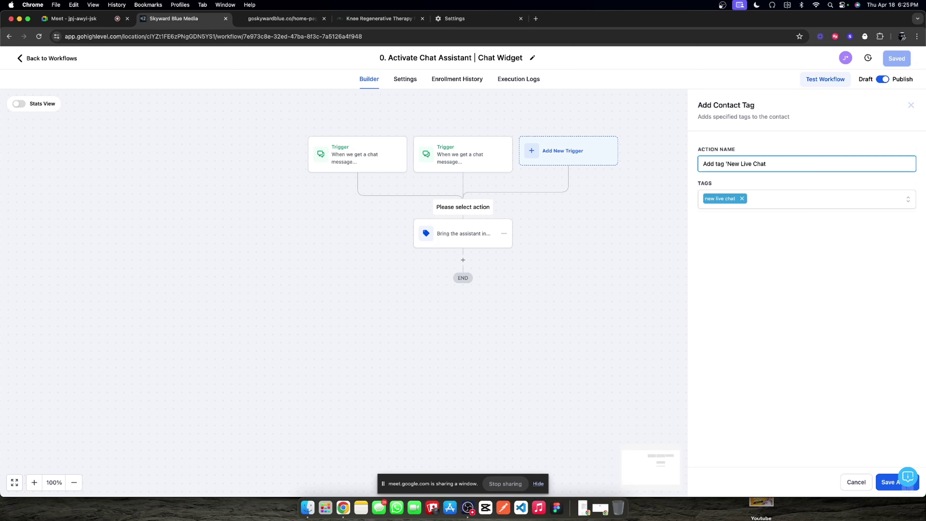
click(887, 481)
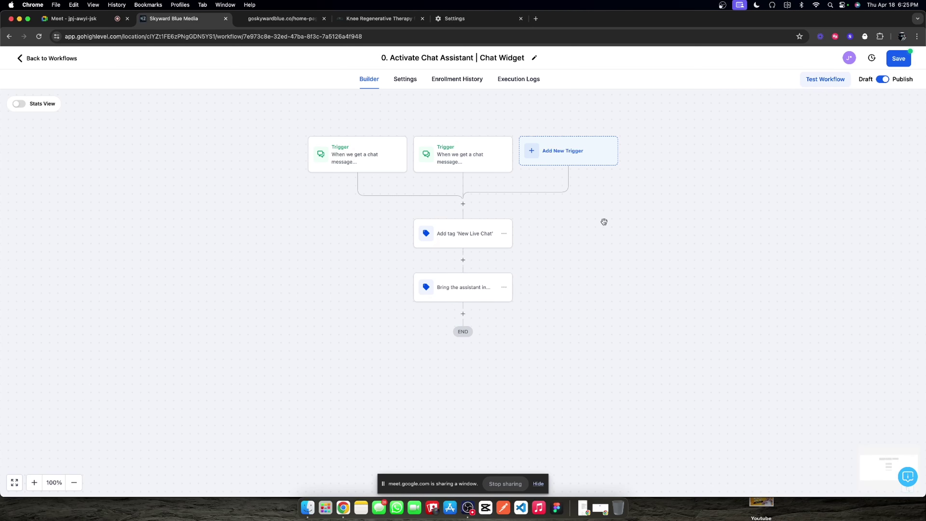
click(907, 59)
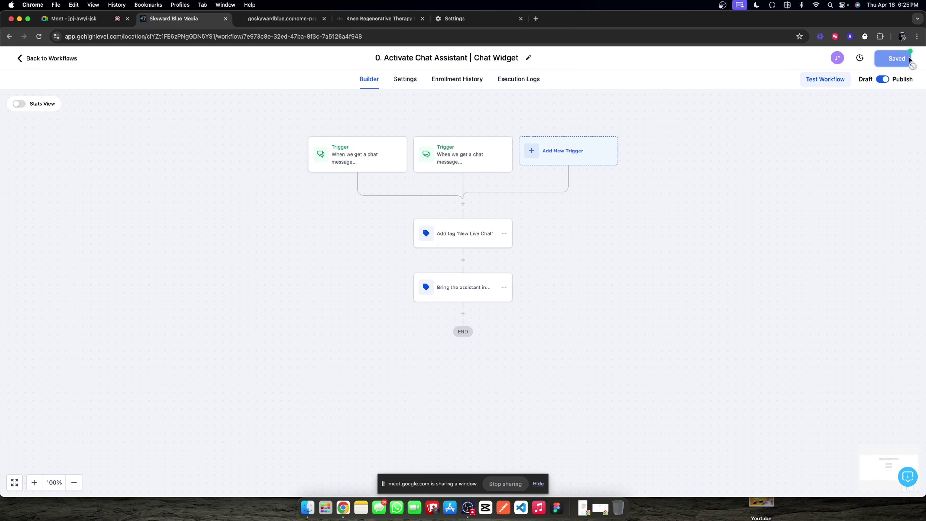
click(73, 59)
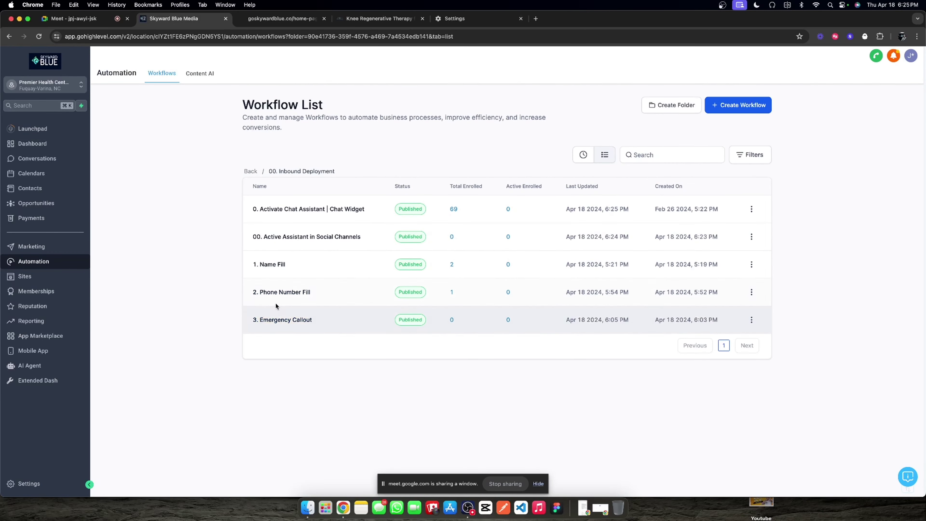
Step: Open Appointment Confirmation + Reminder from the 2. LEAD MANAGEMENT folder and review its steps down to END
click(249, 172)
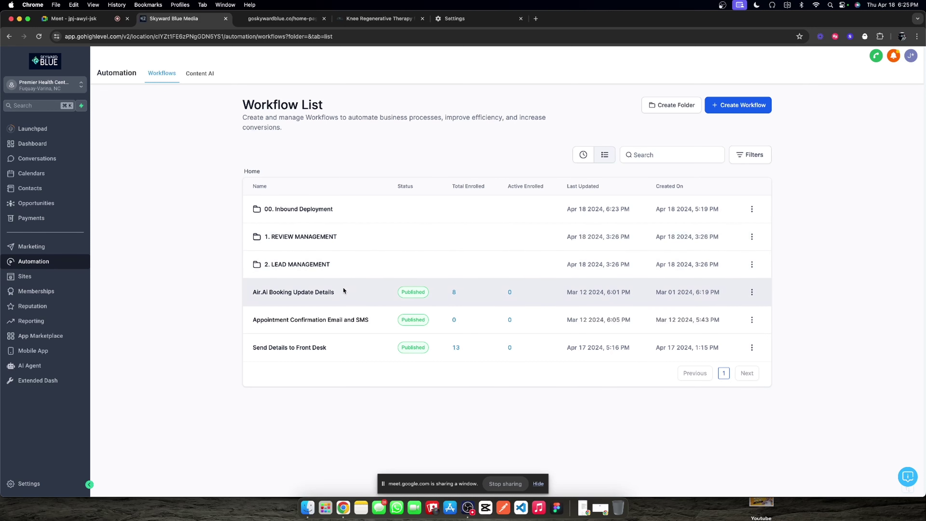
click(284, 265)
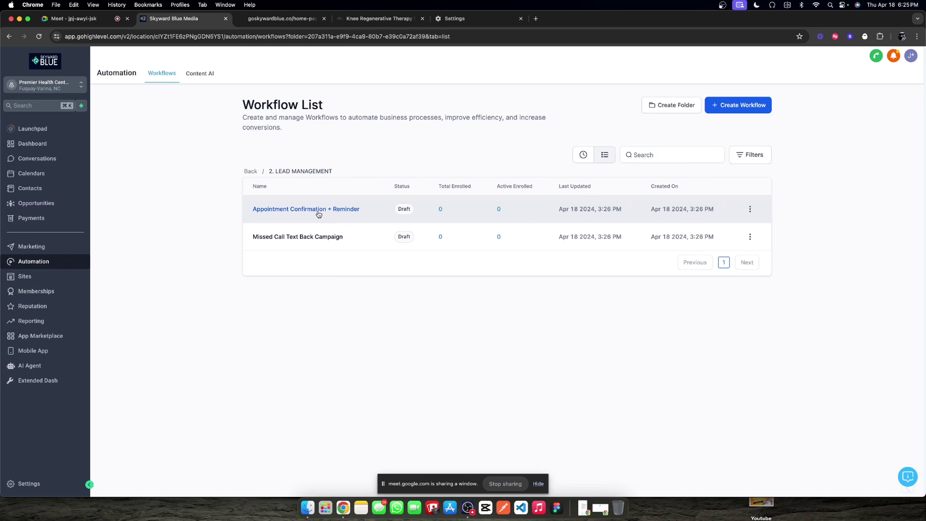
click(298, 210)
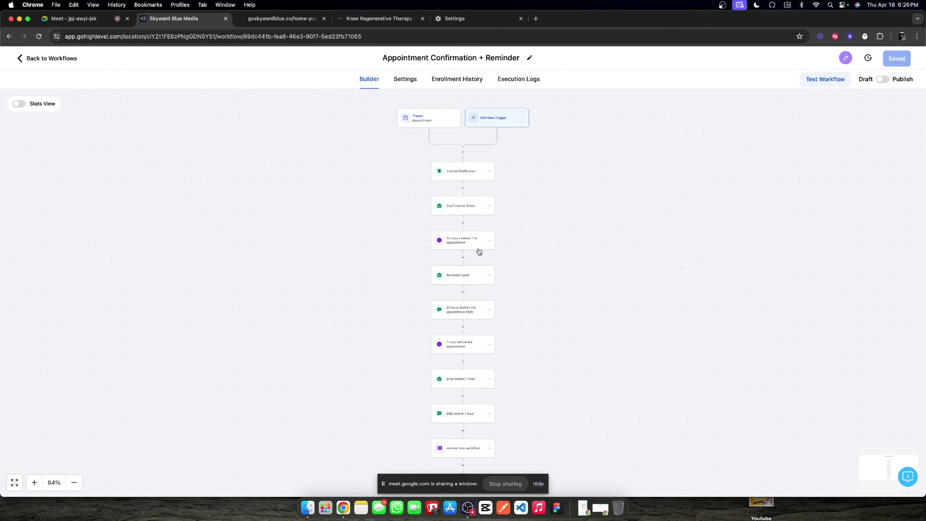
scroll(472, 248, down, 10)
scroll(468, 248, down, 4)
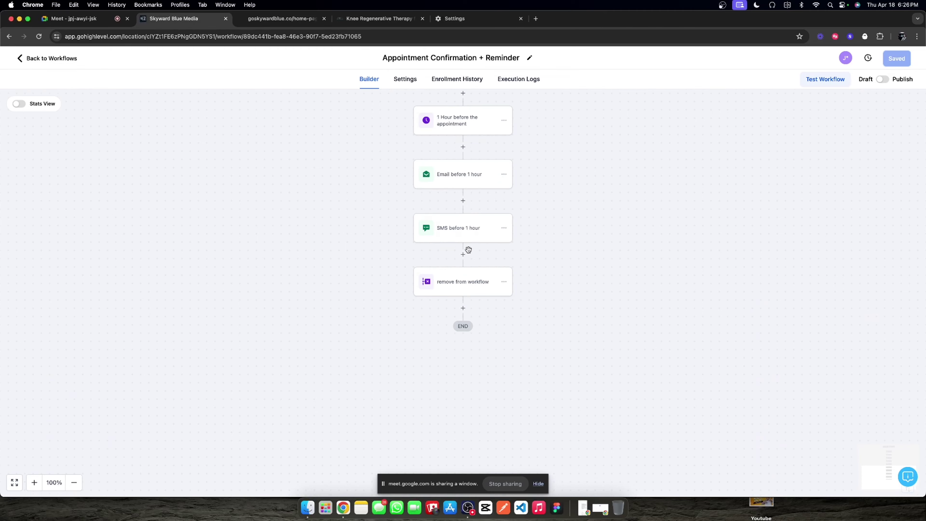
scroll(463, 248, up, 8)
scroll(458, 249, up, 5)
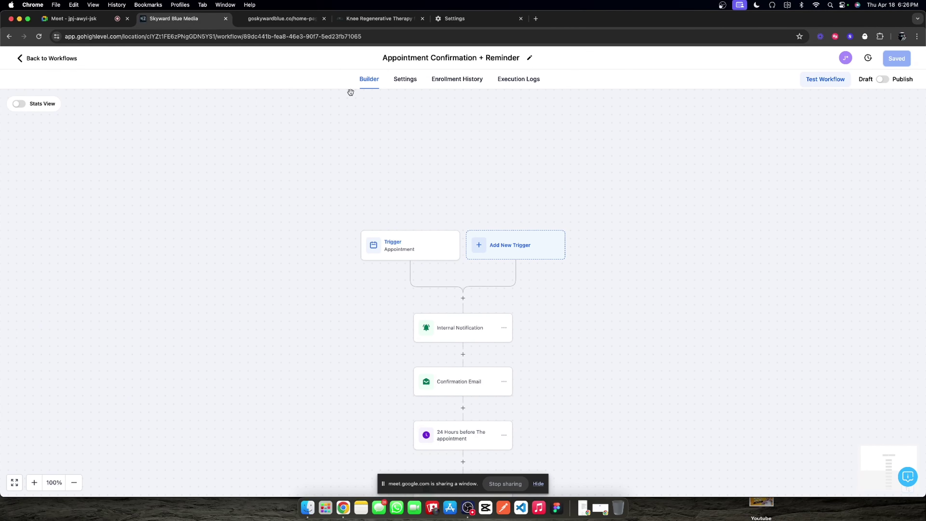
scroll(501, 283, down, 3)
scroll(499, 286, down, 3)
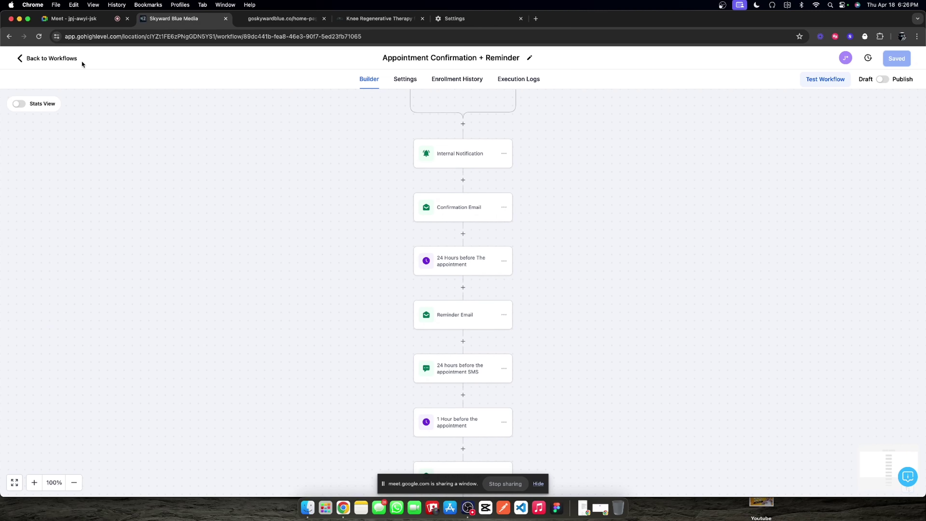
scroll(459, 252, down, 10)
scroll(460, 262, down, 3)
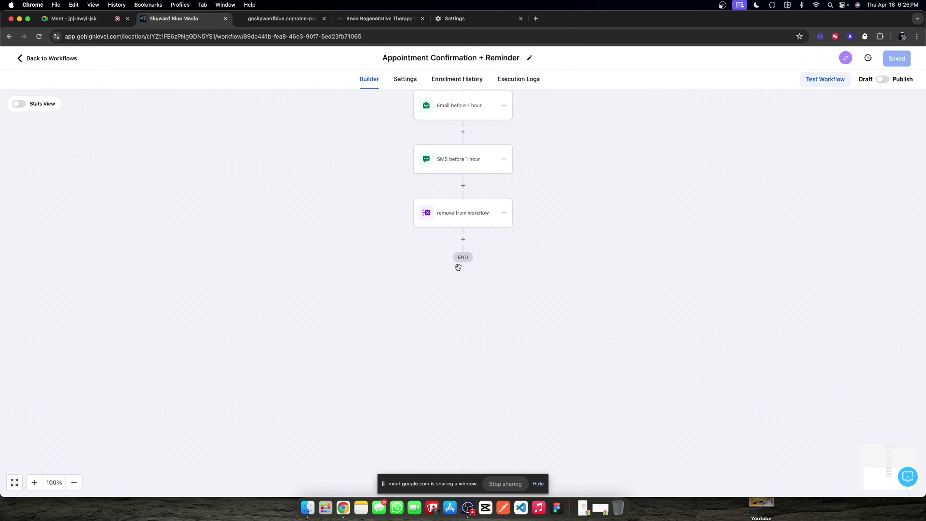
scroll(435, 234, up, 3)
Step: Leave the builder, browse a conversation thread in Conversations, then return to the Automation workflow list
click(72, 58)
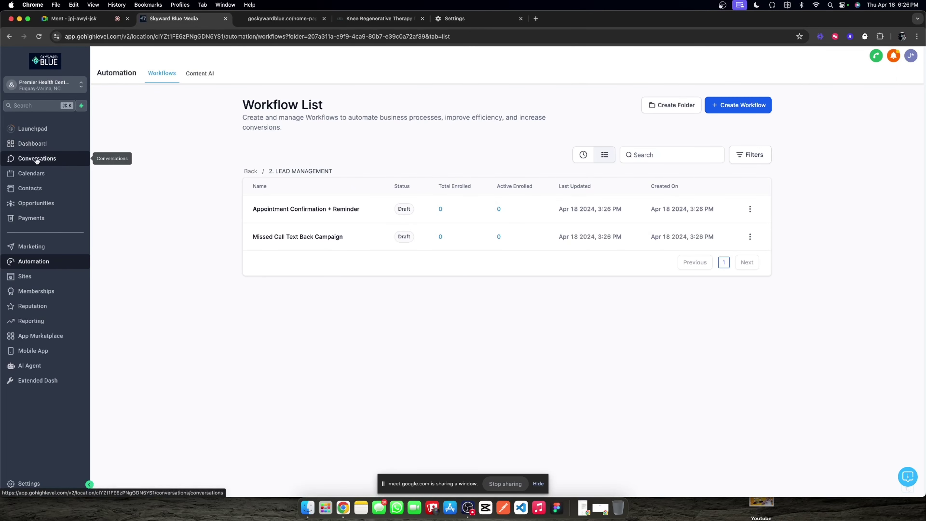
click(51, 161)
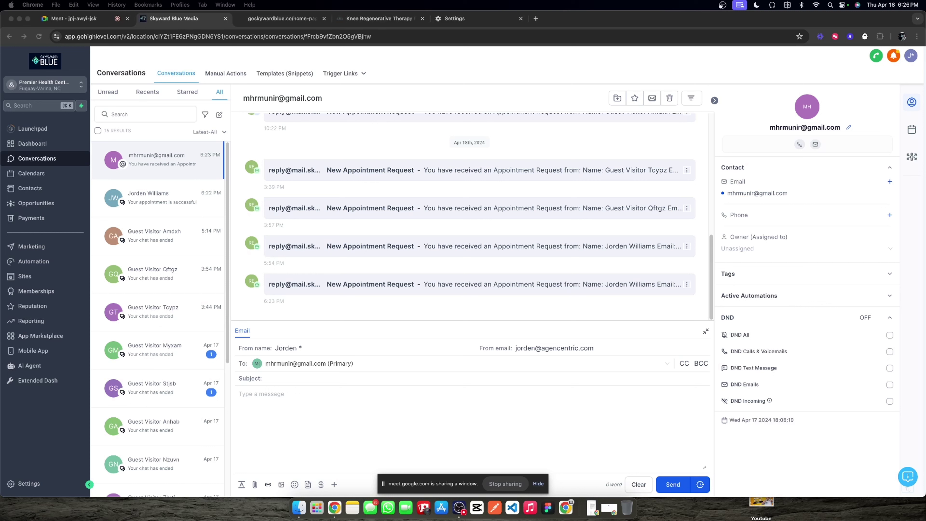
click(344, 153)
scroll(292, 219, up, 5)
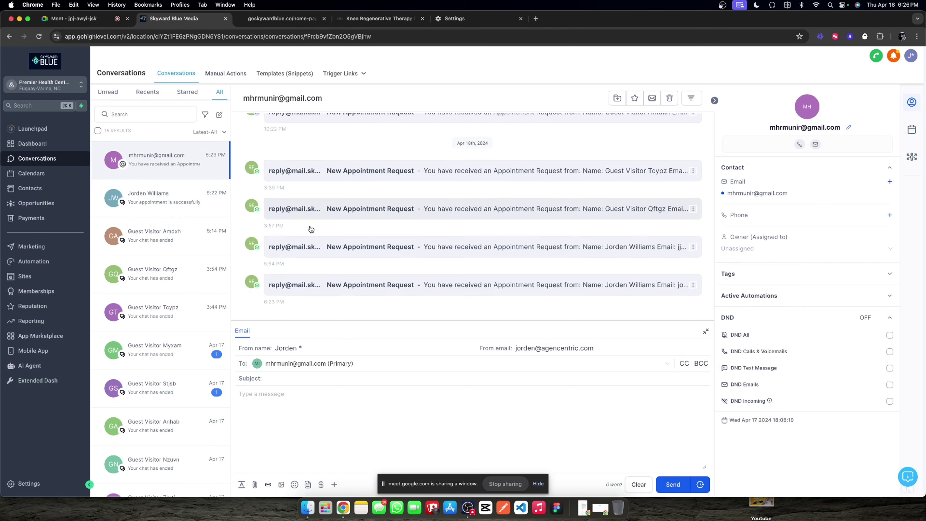
scroll(158, 231, down, 5)
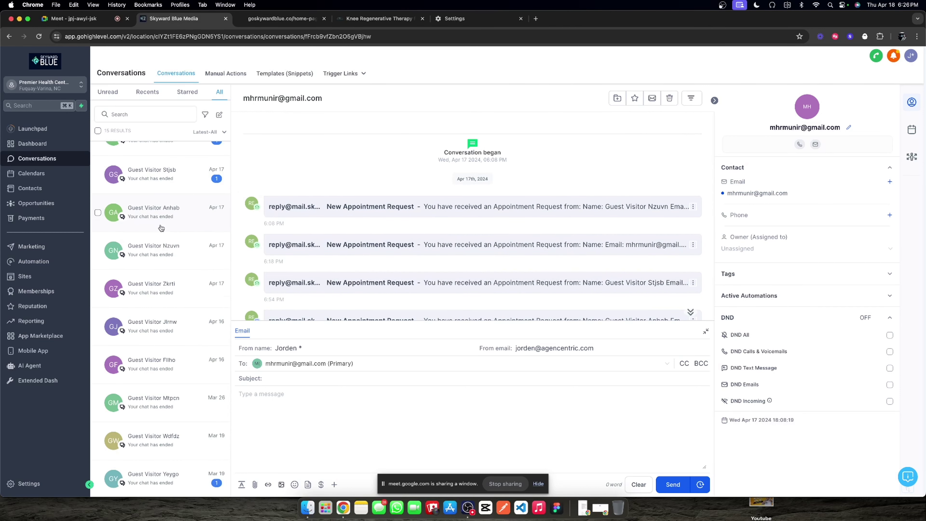
scroll(178, 223, up, 6)
scroll(421, 228, down, 4)
scroll(421, 228, down, 4)
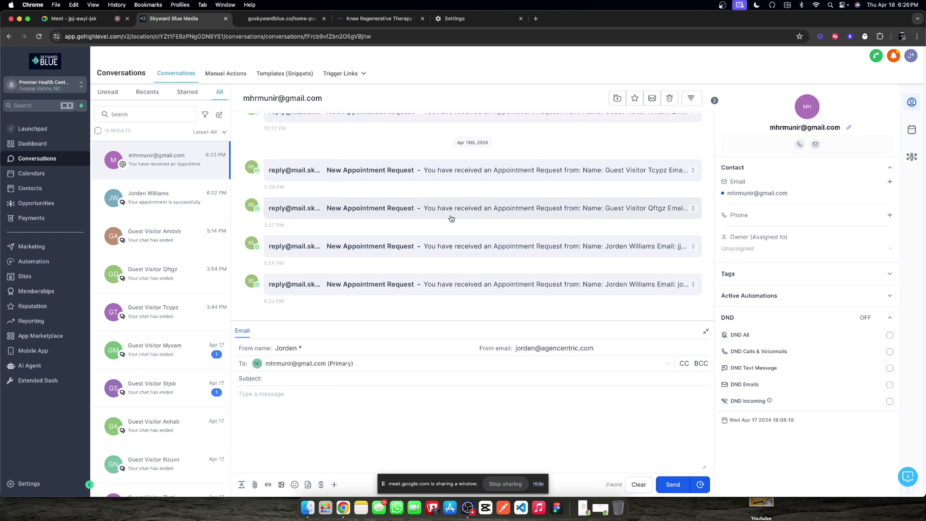
click(40, 259)
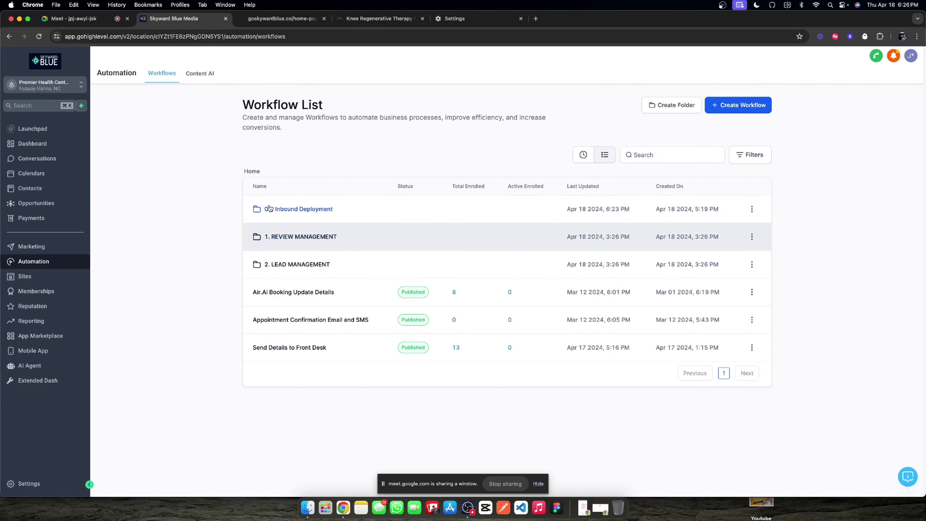
Step: Reopen Appointment Confirmation + Reminder from 2. LEAD MANAGEMENT and start editing its title
click(305, 264)
click(291, 210)
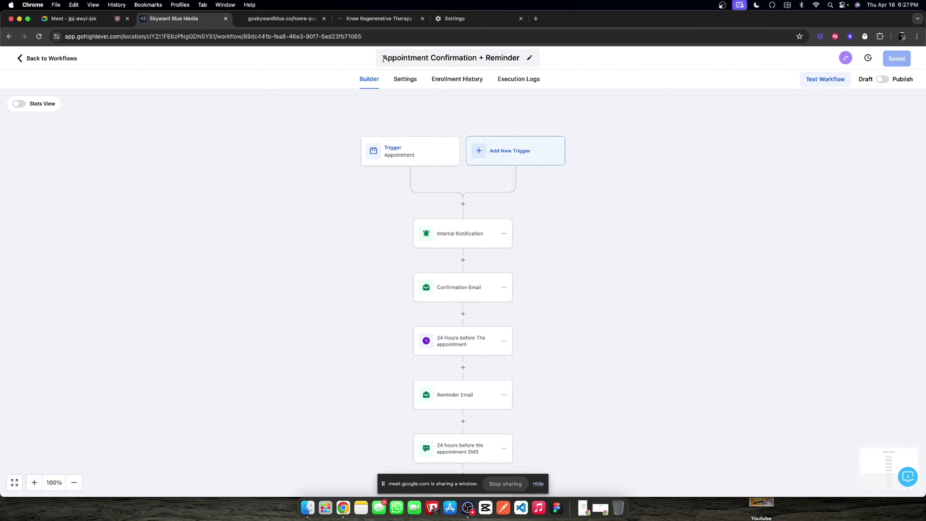
click(382, 58)
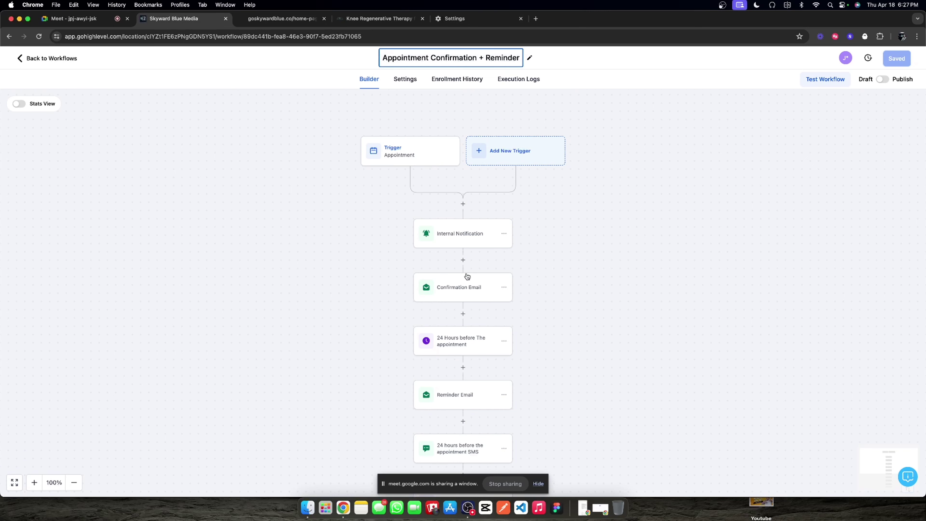
scroll(466, 275, down, 10)
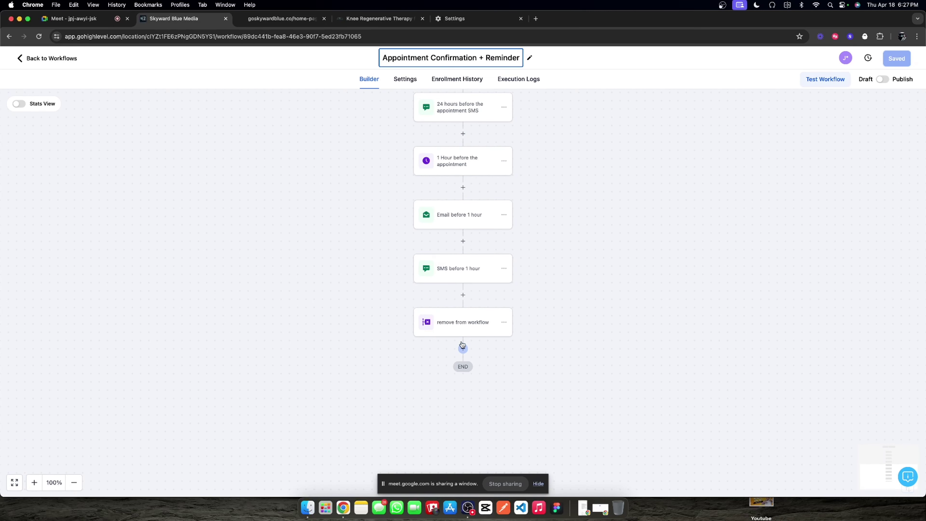
scroll(459, 225, up, 2)
scroll(458, 225, down, 3)
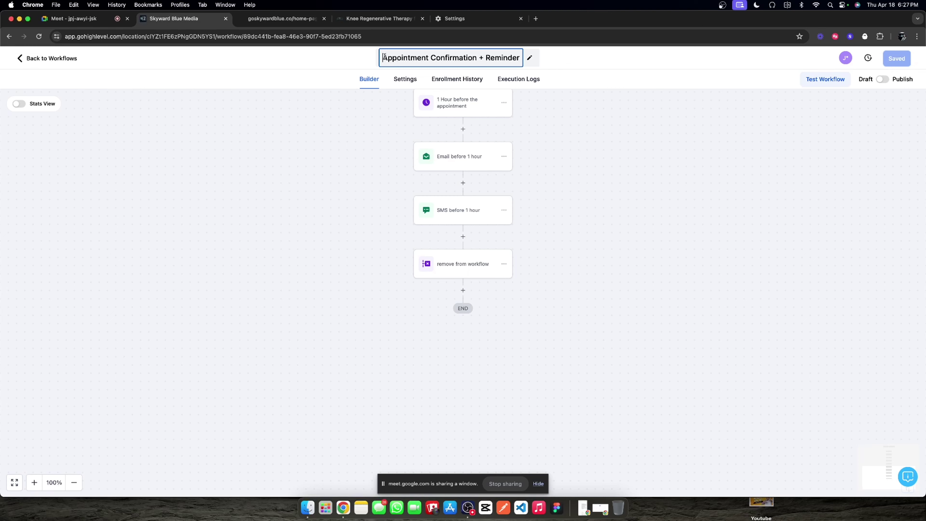
Step: Retitle the workflow '1. Appointment Confirmation + Reminder'
text(1.)
click(589, 125)
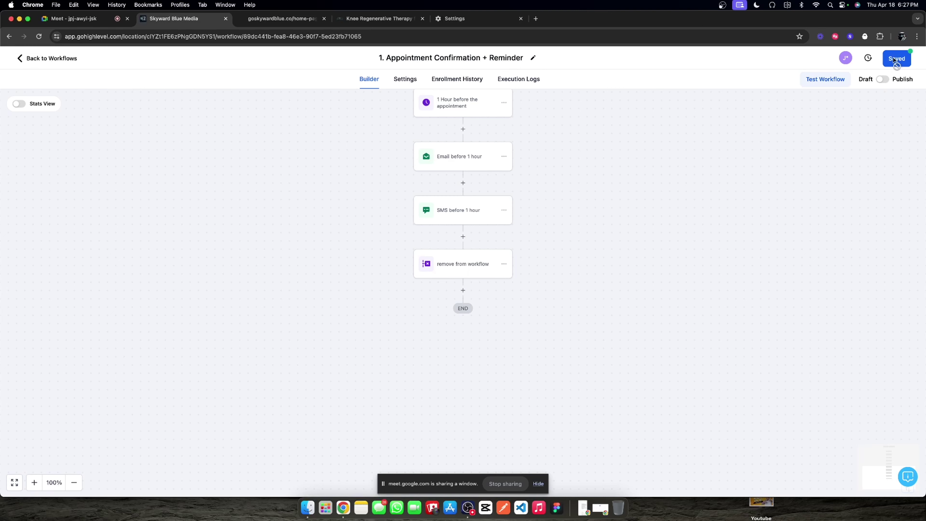
click(470, 291)
scroll(820, 265, down, 5)
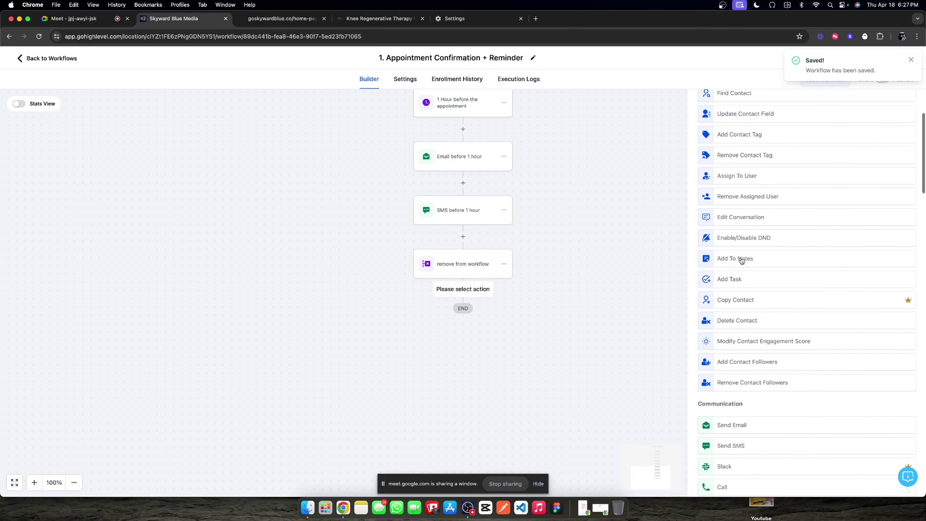
click(545, 254)
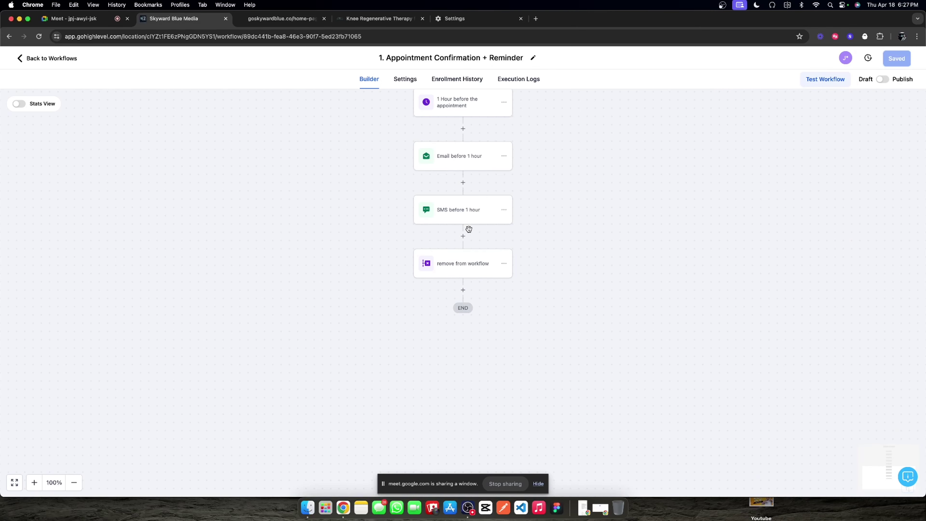
Step: Delete the remove from workflow step
click(465, 263)
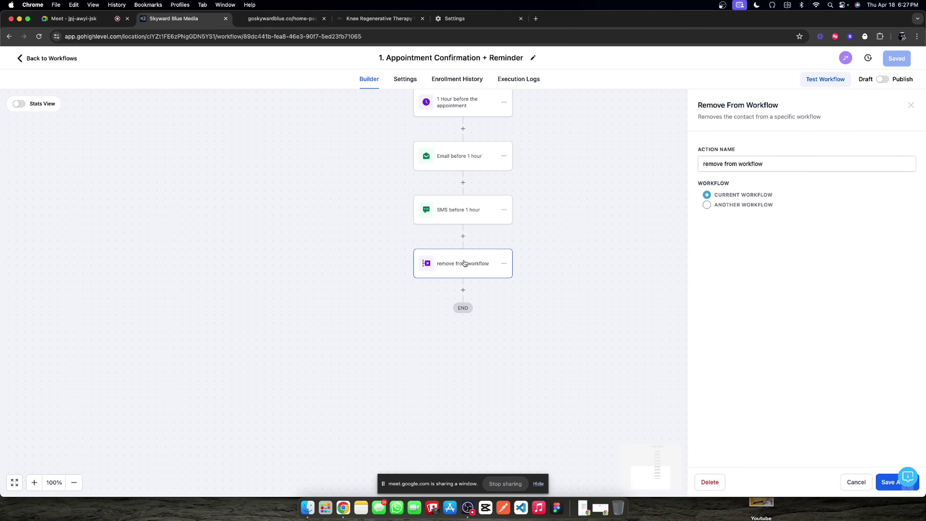
click(504, 265)
click(534, 326)
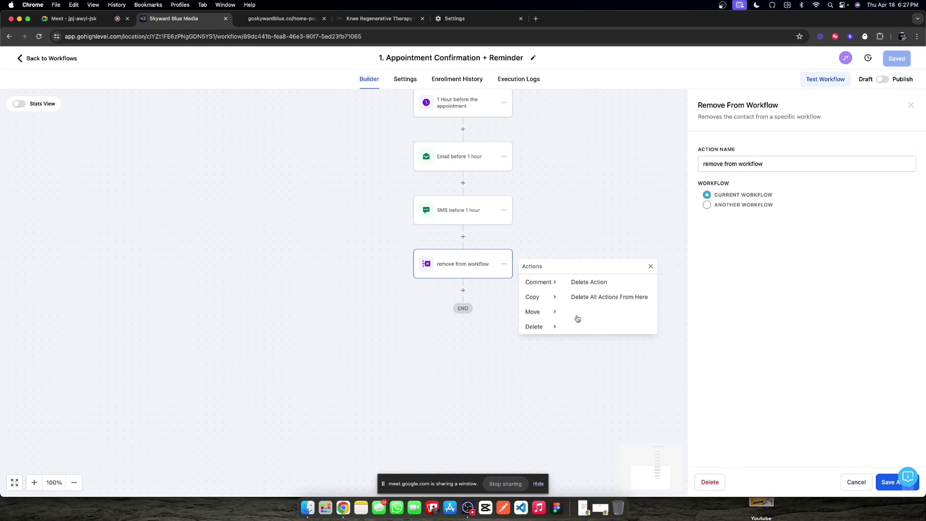
click(598, 283)
click(550, 295)
Step: Copy the 1 Hour before the appointment wait step to the end of the workflow
click(455, 219)
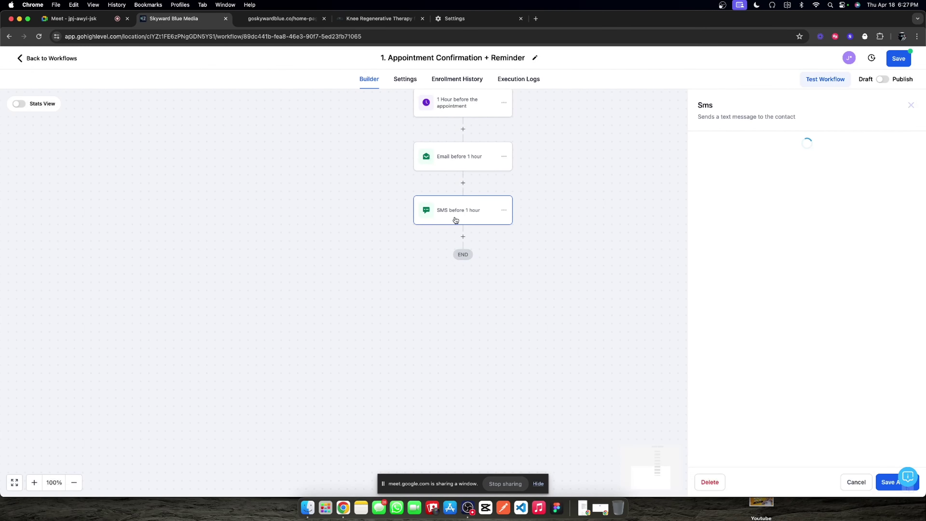
click(911, 105)
click(482, 111)
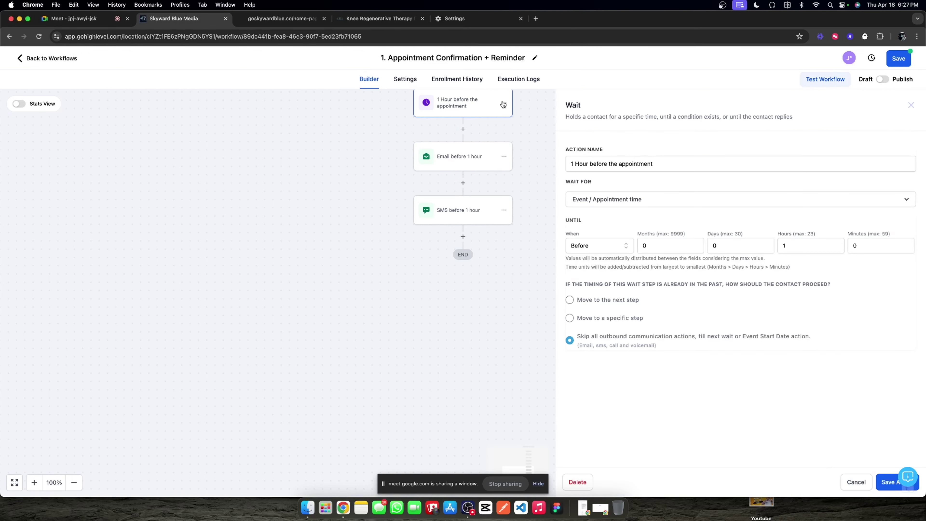
click(503, 103)
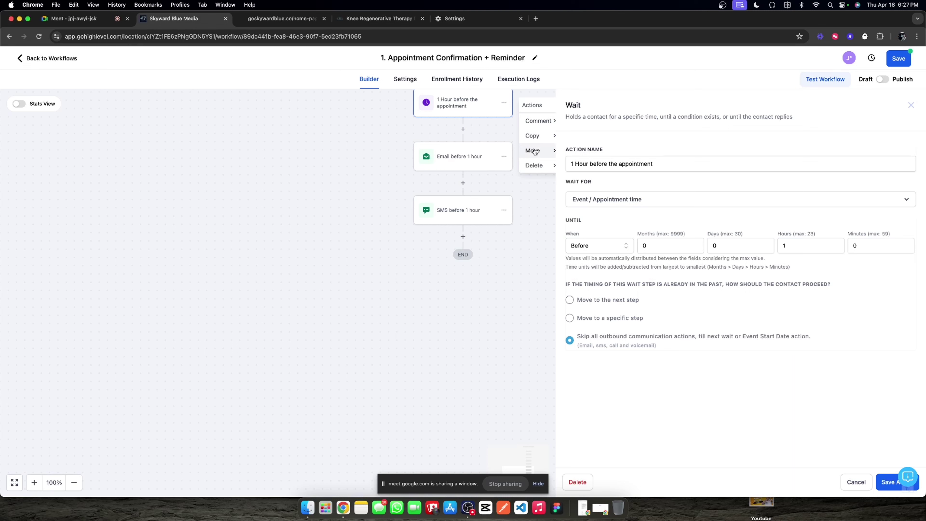
click(911, 106)
mouse_move(535, 135)
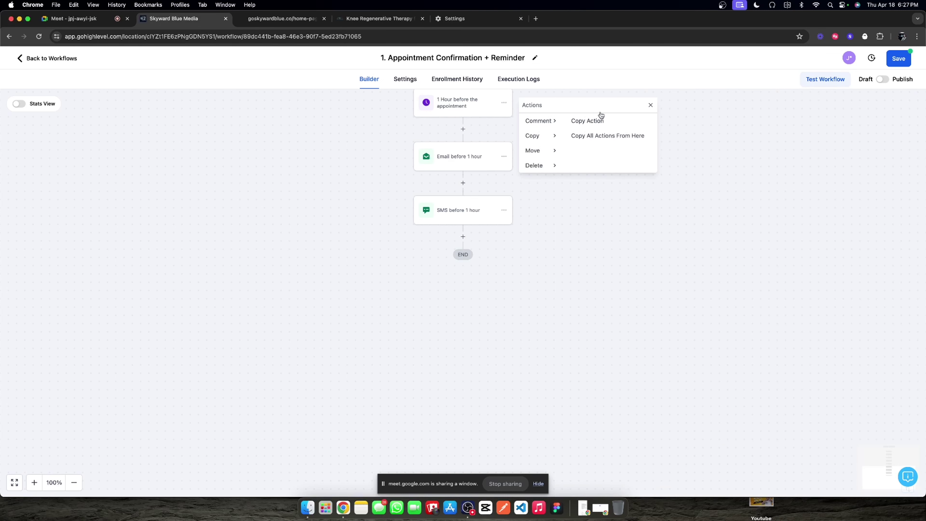
click(599, 121)
click(454, 236)
Step: Rename the copied wait '5 mins before the appointment' and set it to 0 hours 5 minutes
click(465, 268)
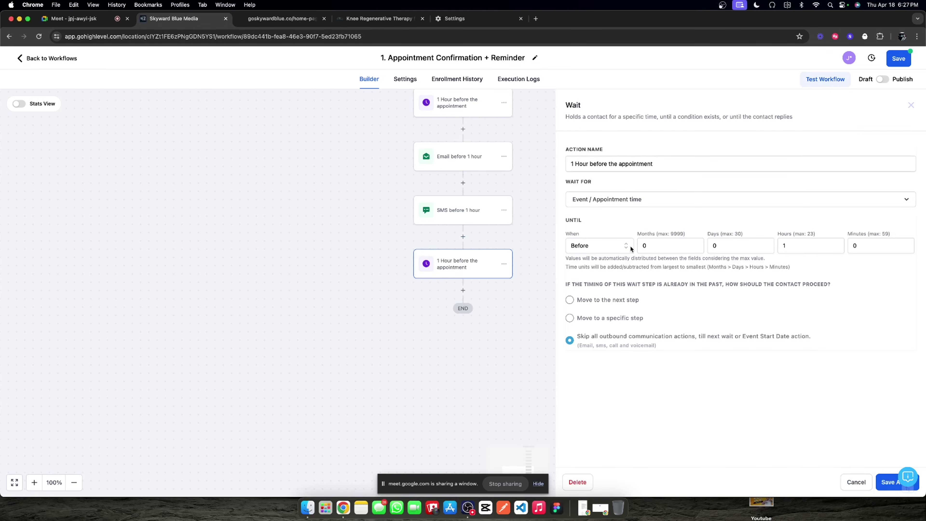
drag(587, 163, 564, 165)
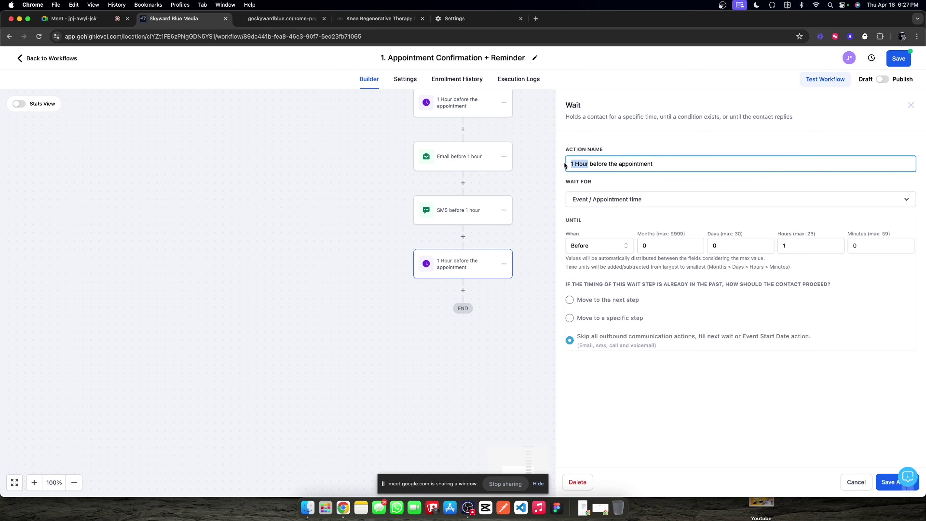
text(5 mins)
click(786, 247)
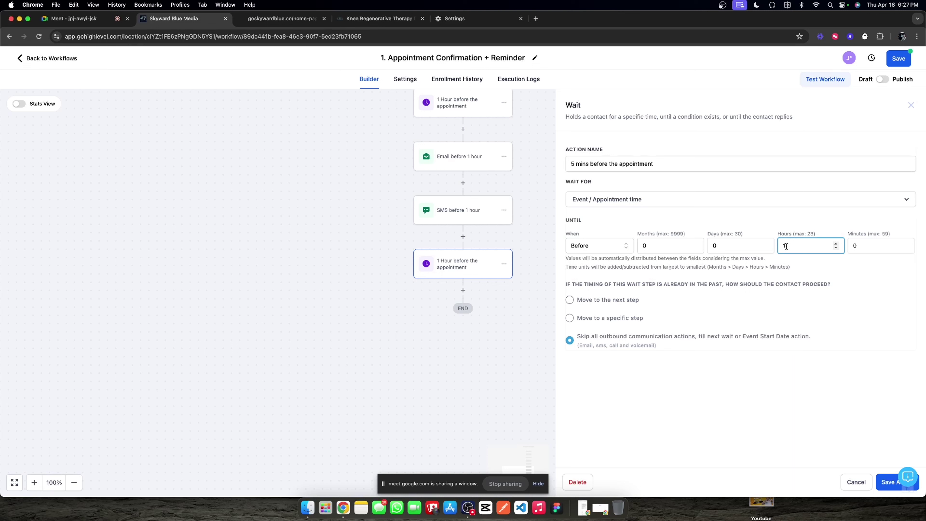
key(BackSpace)
text(0)
click(871, 245)
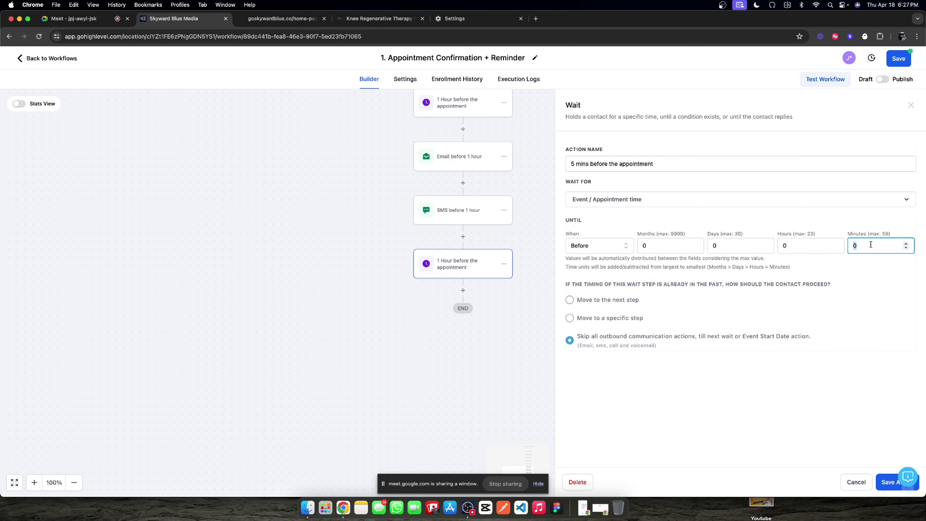
text(5)
click(839, 229)
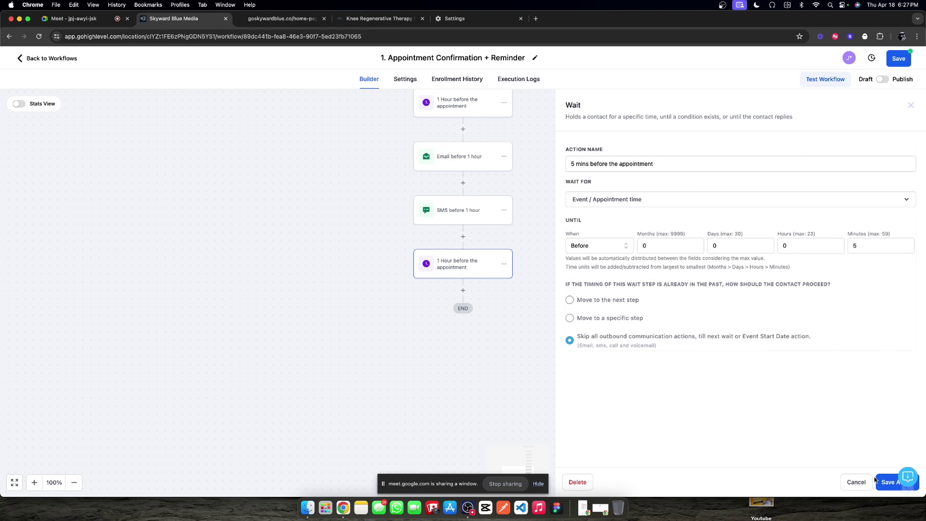
click(889, 484)
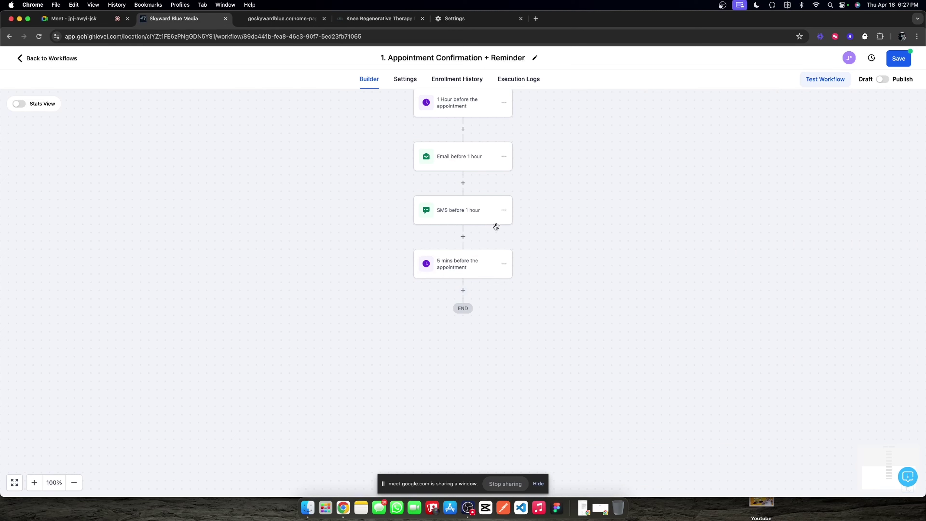
click(507, 216)
click(504, 210)
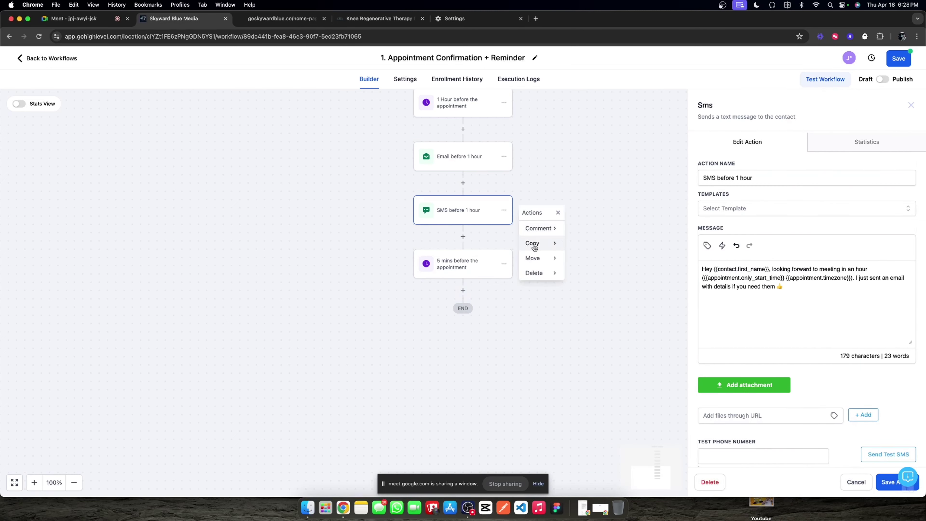
Step: Duplicate the SMS step below the 5-minute wait, name it '5 min', and rewrite its message for arriving in 5 minutes
mouse_move(531, 243)
click(576, 234)
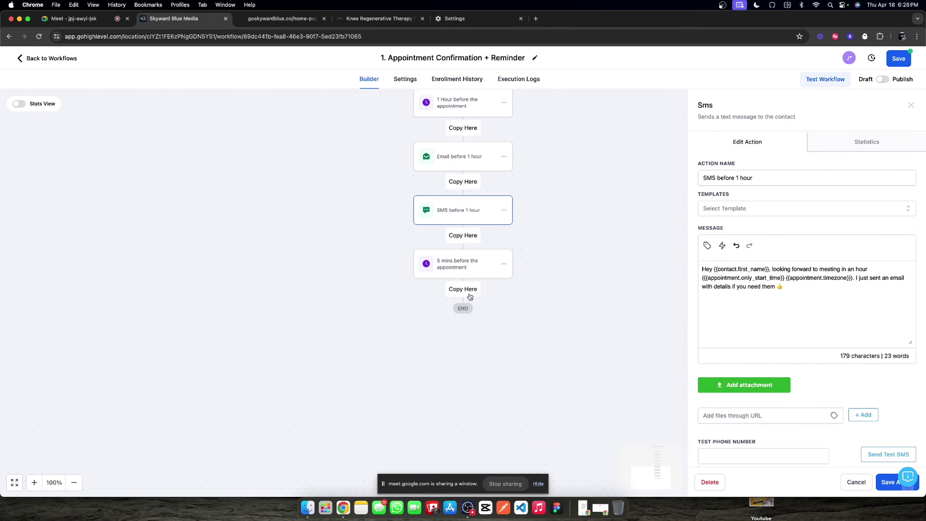
click(462, 291)
click(461, 328)
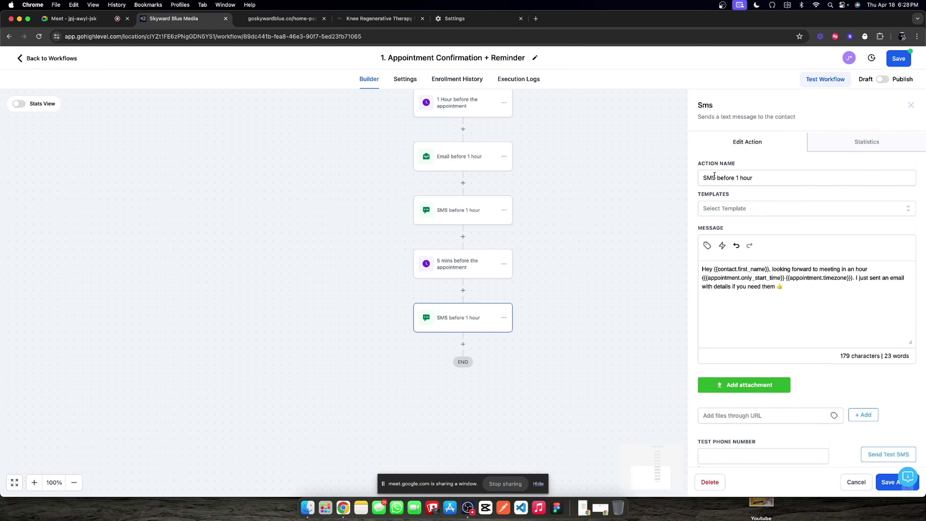
drag(703, 177, 784, 180)
text(5 mins)
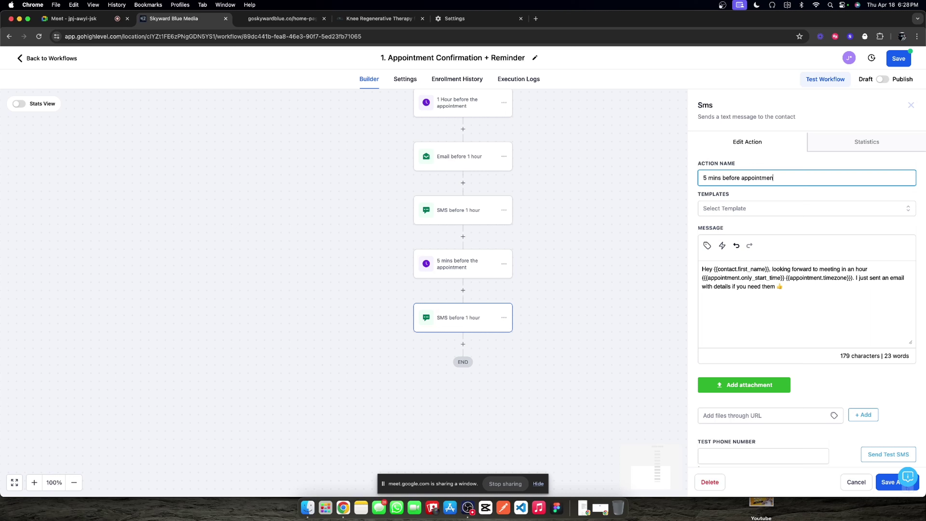
drag(772, 269, 840, 301)
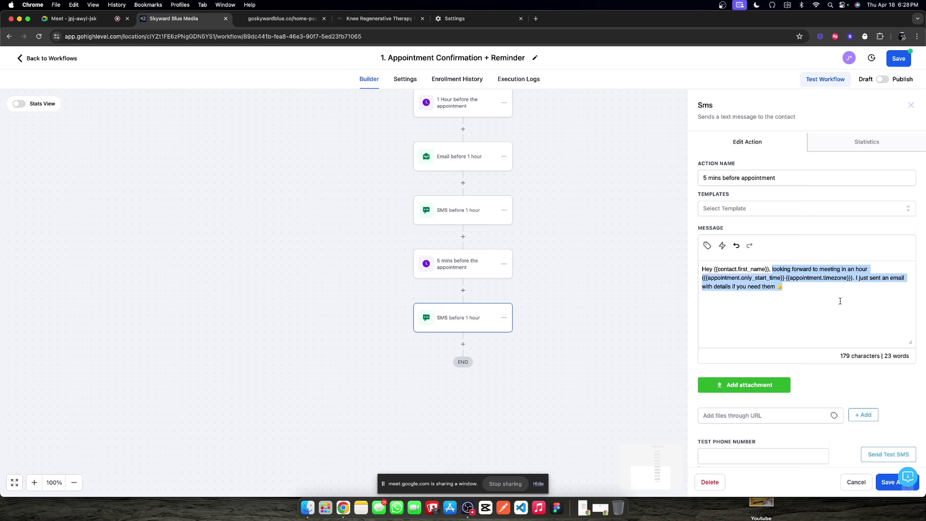
text(looking fo)
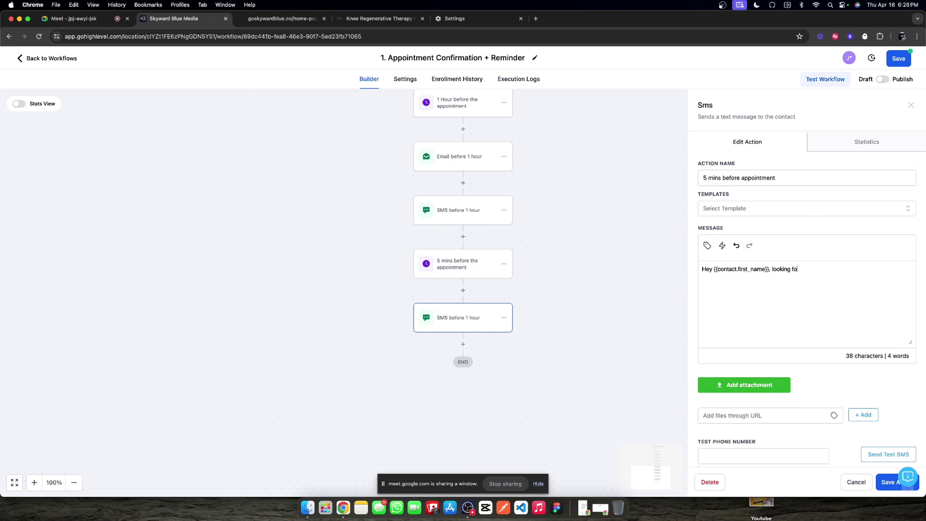
text(rward to seeing you at   here in about )
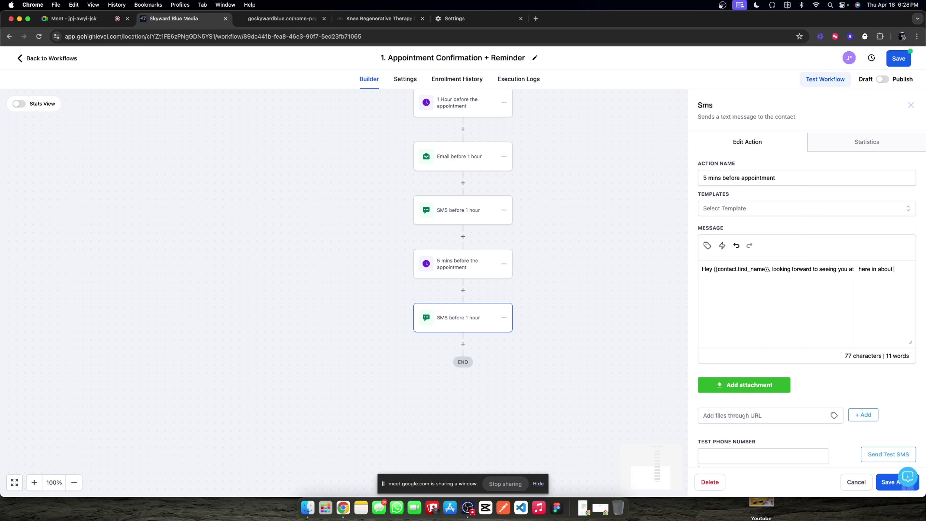
text(5 minutes. Just come up to t)
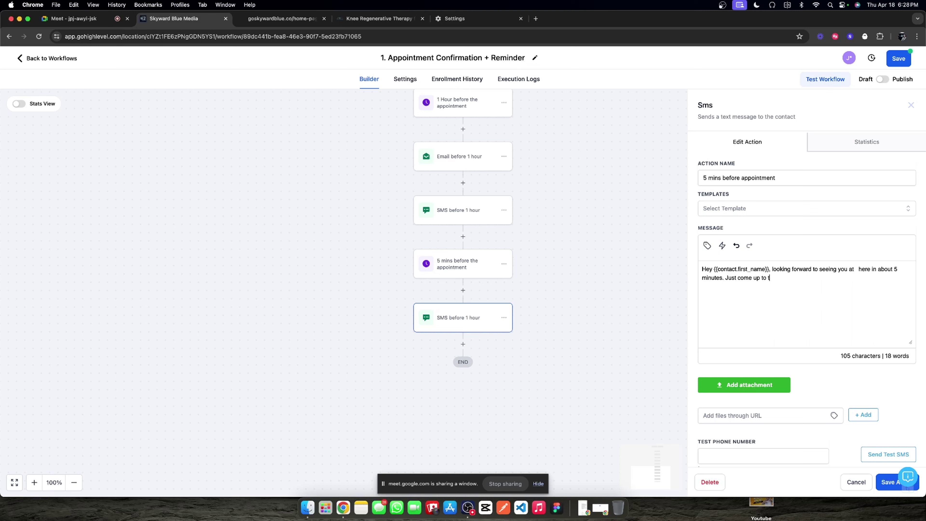
text(he front desk and they will)
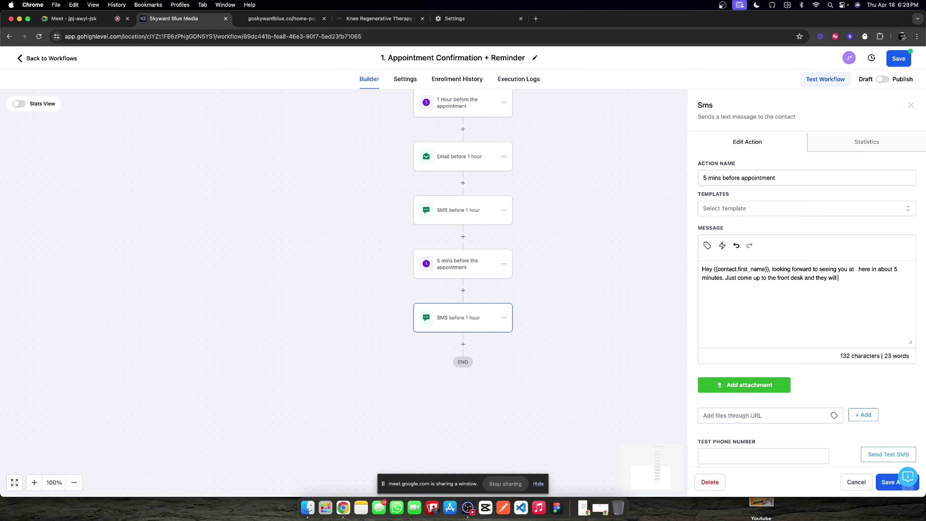
text( get you taken ca)
text(re of.  )
text(Thanks so much)
text(!)
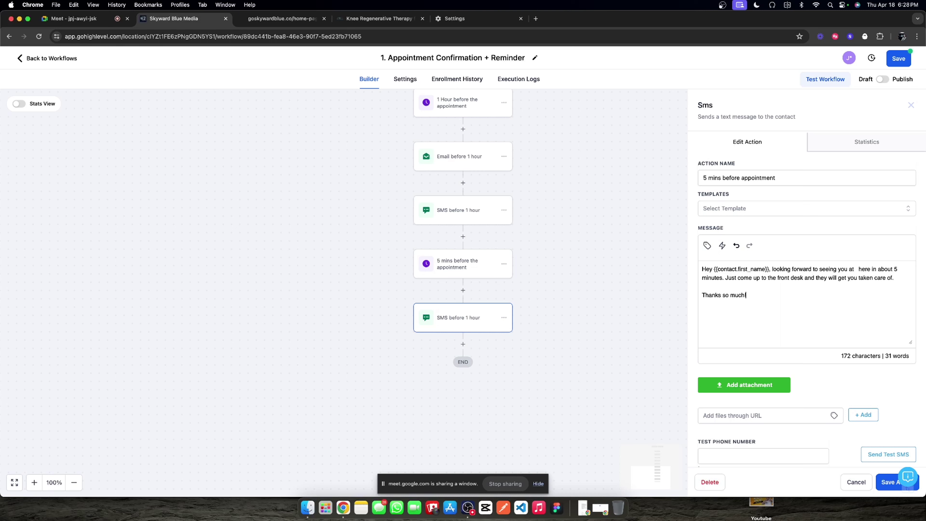
click(880, 483)
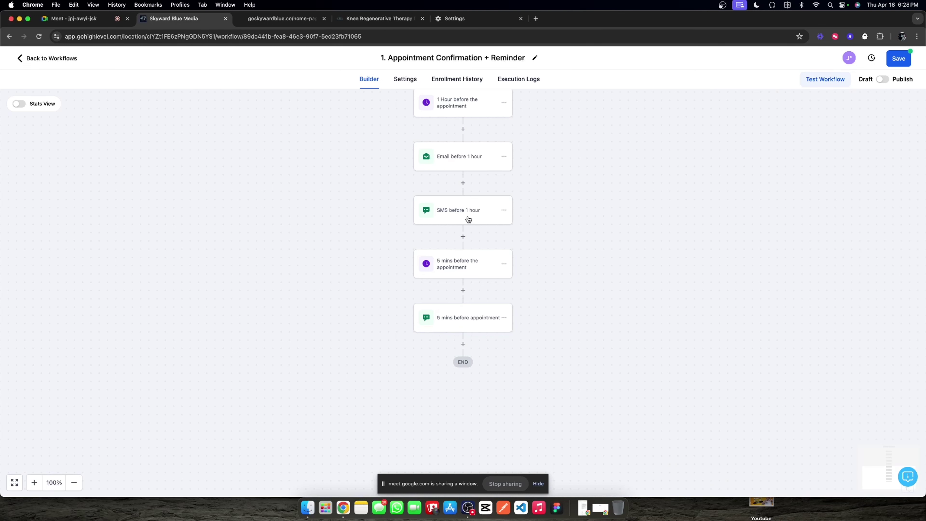
Step: Copy the start time and timezone placeholders from the 1-hour SMS into the 5-minute SMS after 'at'
click(469, 220)
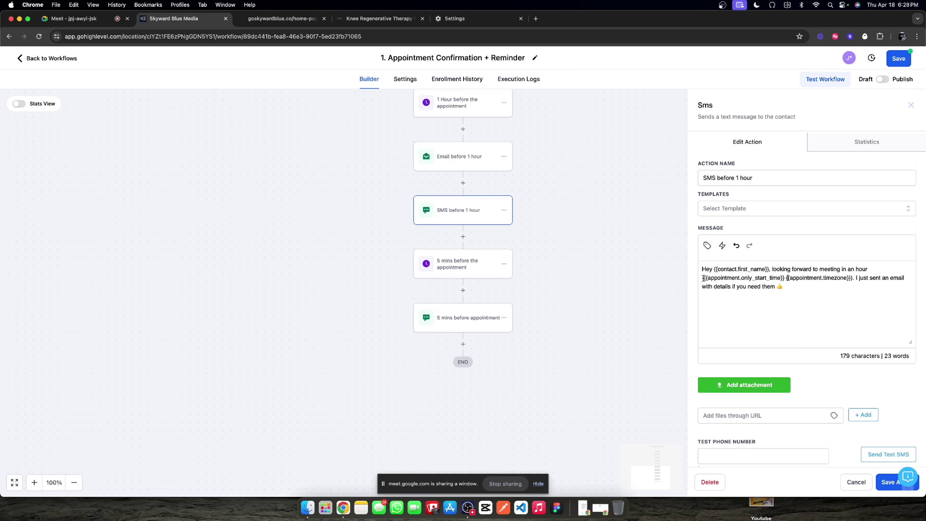
drag(703, 278, 846, 280)
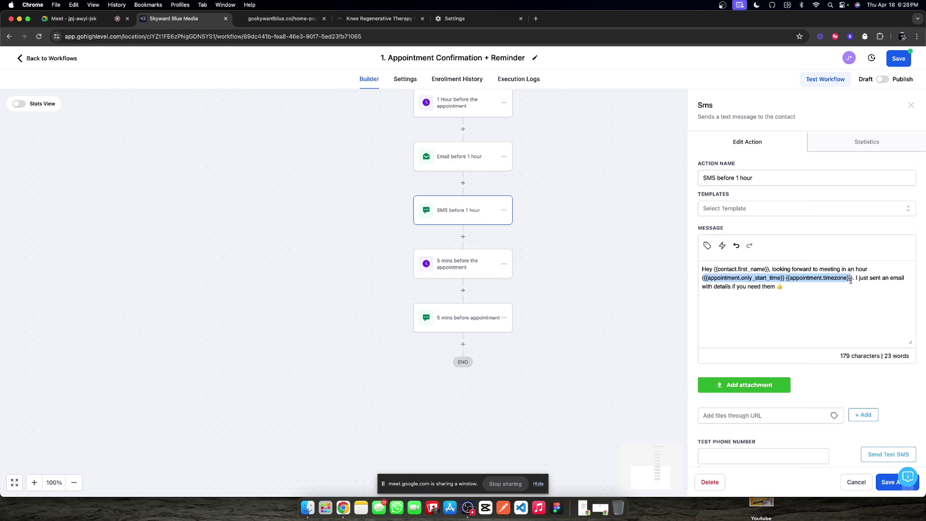
click(454, 308)
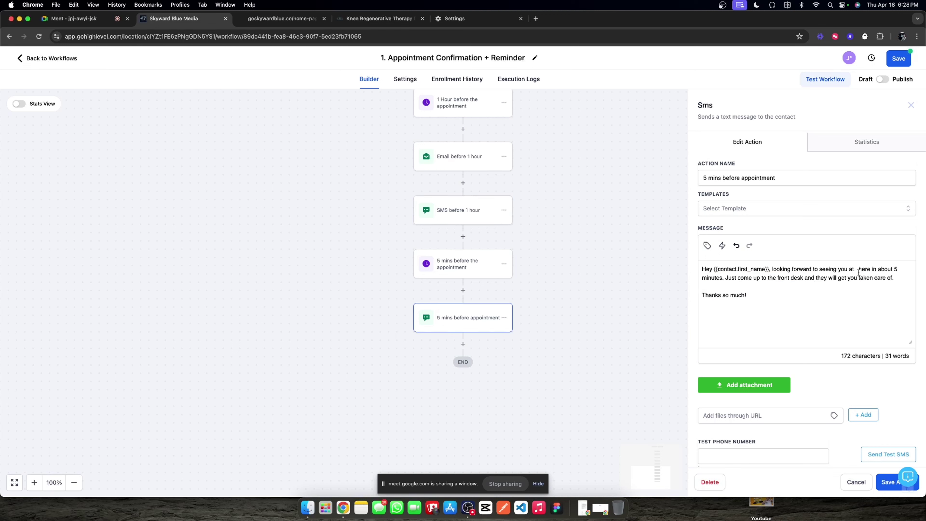
key(super+v)
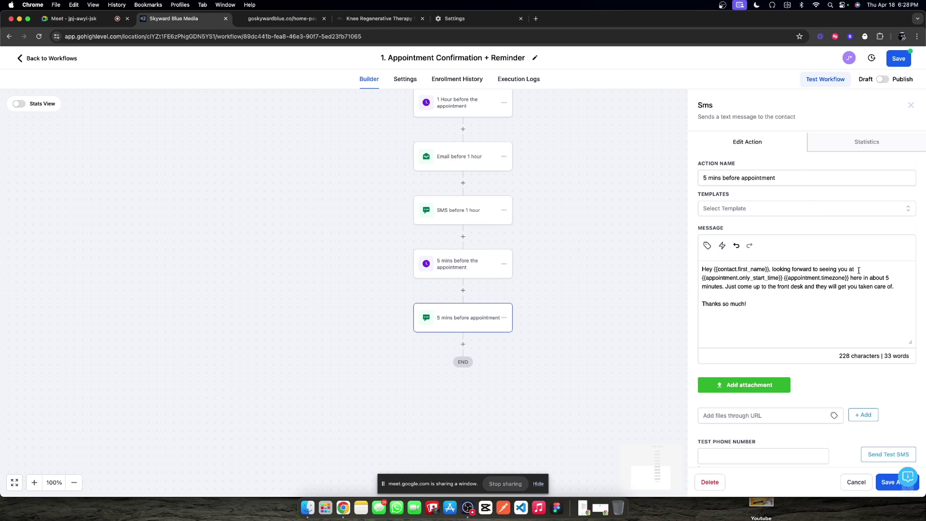
key(BackSpace)
Step: Save the 5-minute reminder SMS and review the 5-minute wait step's timing options without changes
click(890, 480)
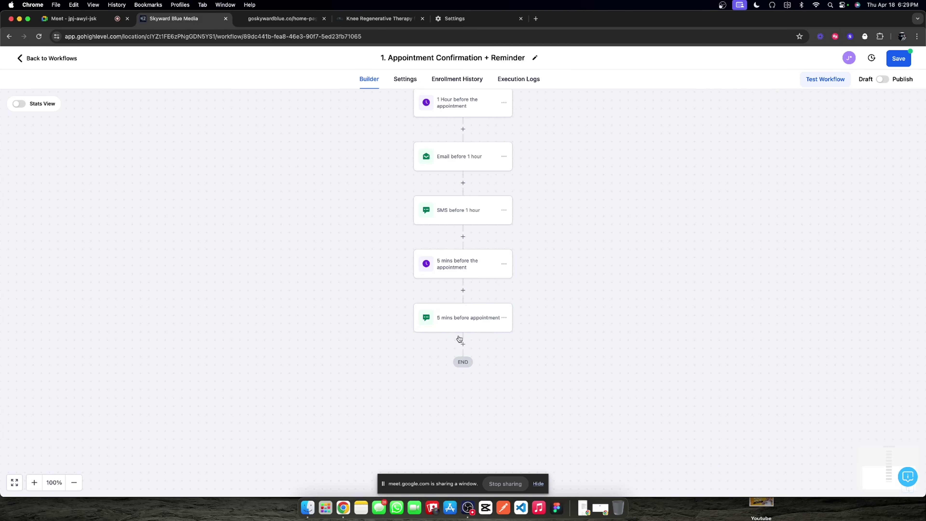
scroll(459, 328, down, 2)
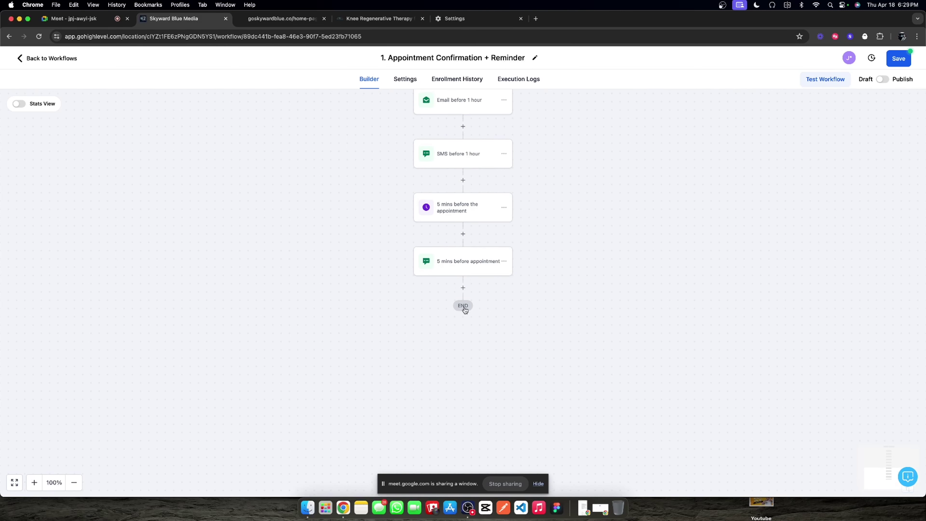
click(504, 207)
click(492, 209)
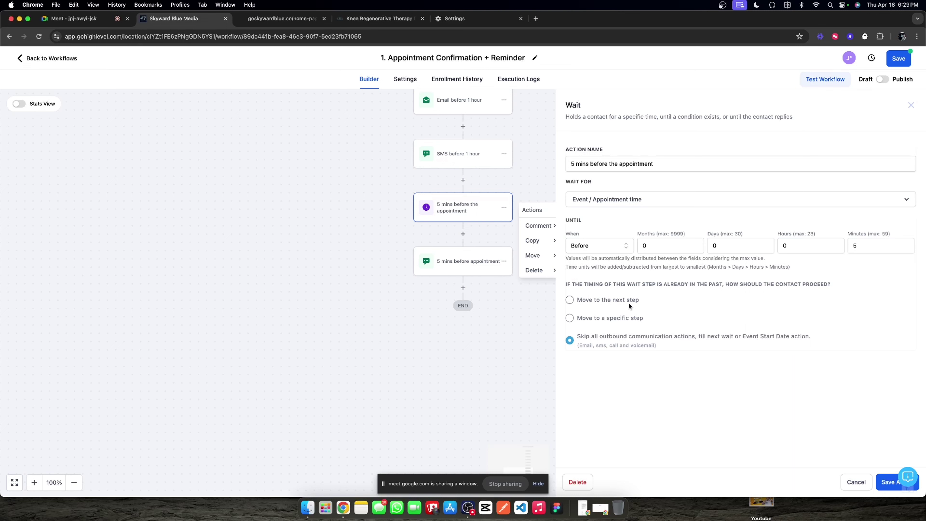
click(622, 250)
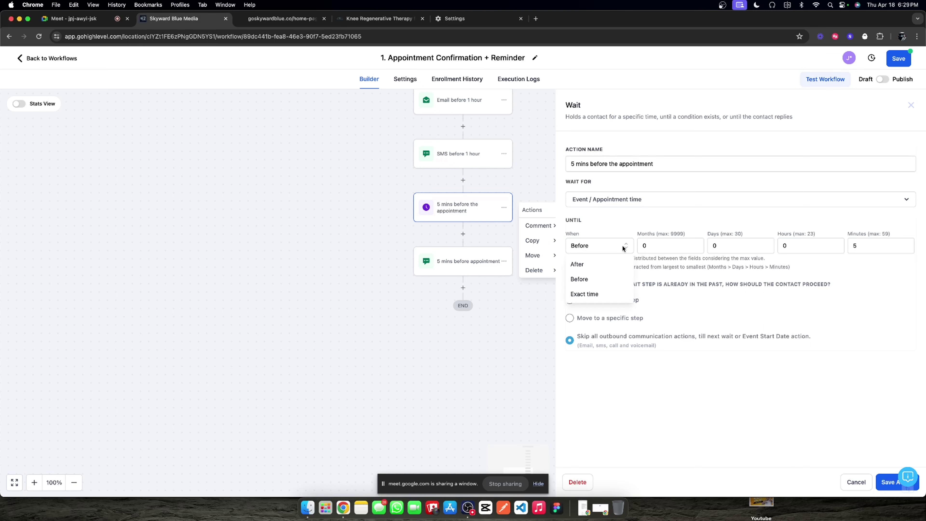
click(645, 226)
click(911, 106)
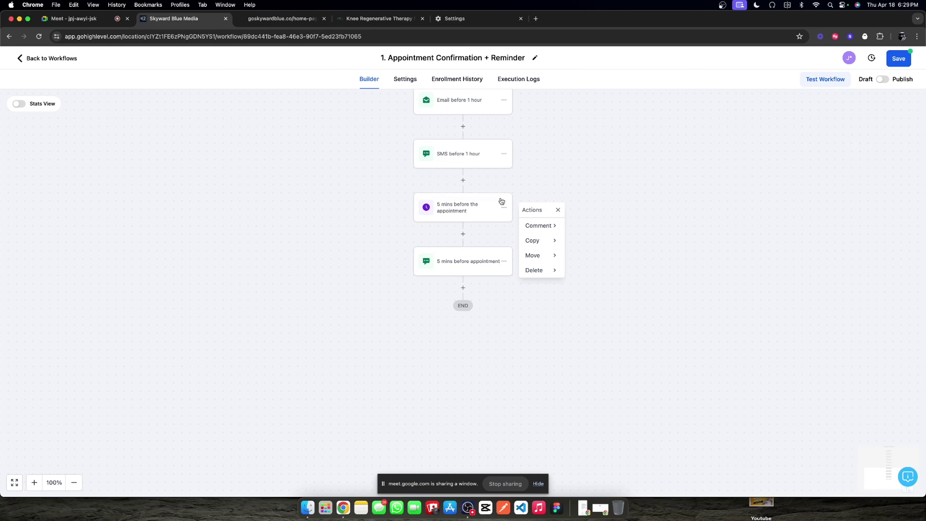
Step: Copy the 5-minute wait below the last SMS and rename it '5 mins after the appointment start time'
click(554, 240)
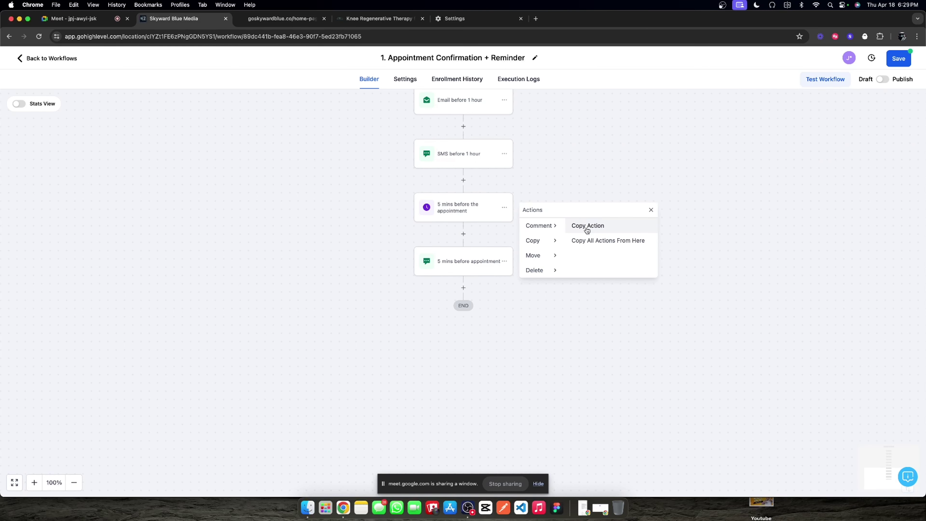
click(586, 228)
click(462, 287)
click(469, 314)
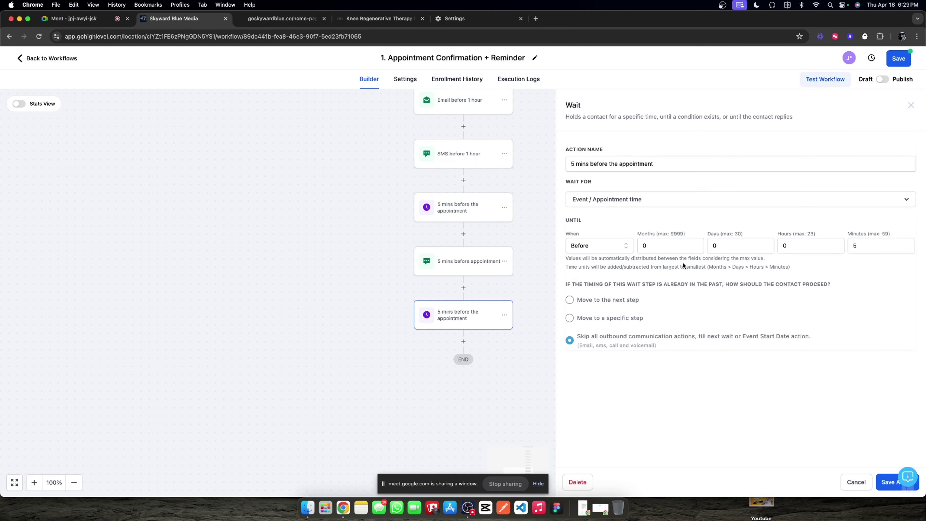
click(571, 163)
drag(571, 163, 588, 164)
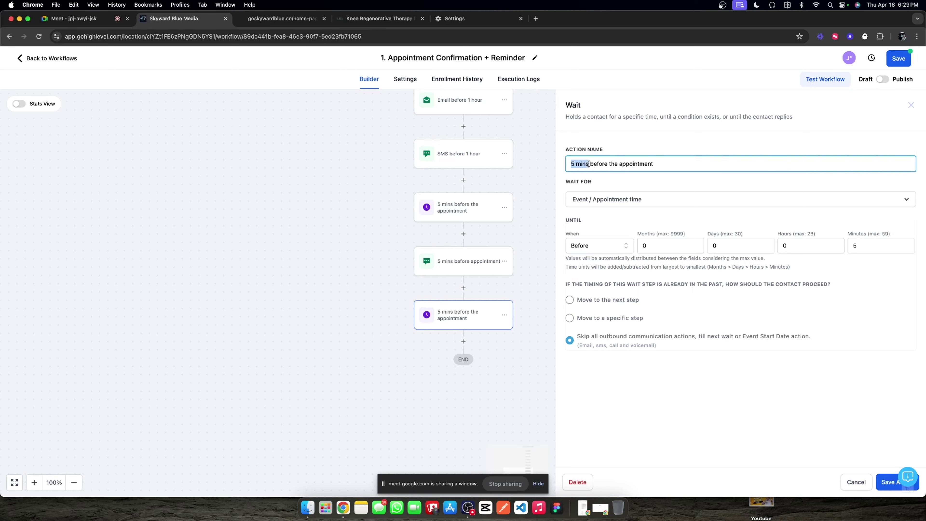
key(Right)
key(Delete)
key(Delete)
key(BackSpace)
key(BackSpace)
key(BackSpace)
key(BackSpace)
text(after)
Step: Set the copied wait to run After the appointment, save the step, and save the workflow
click(602, 190)
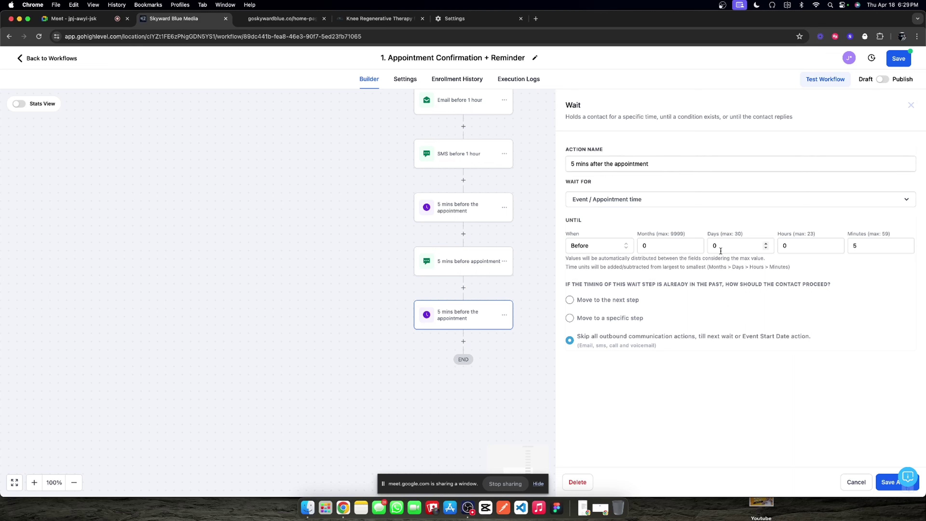
click(597, 246)
click(579, 264)
click(890, 485)
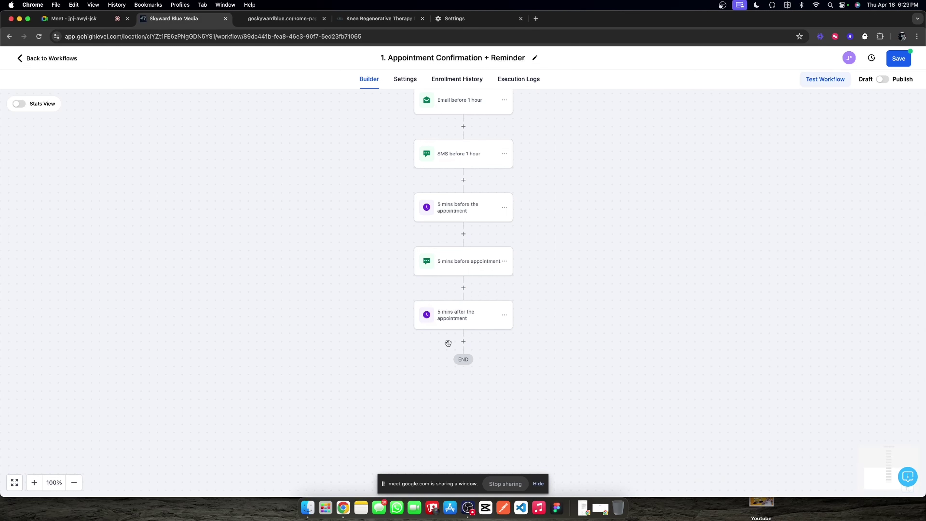
click(470, 324)
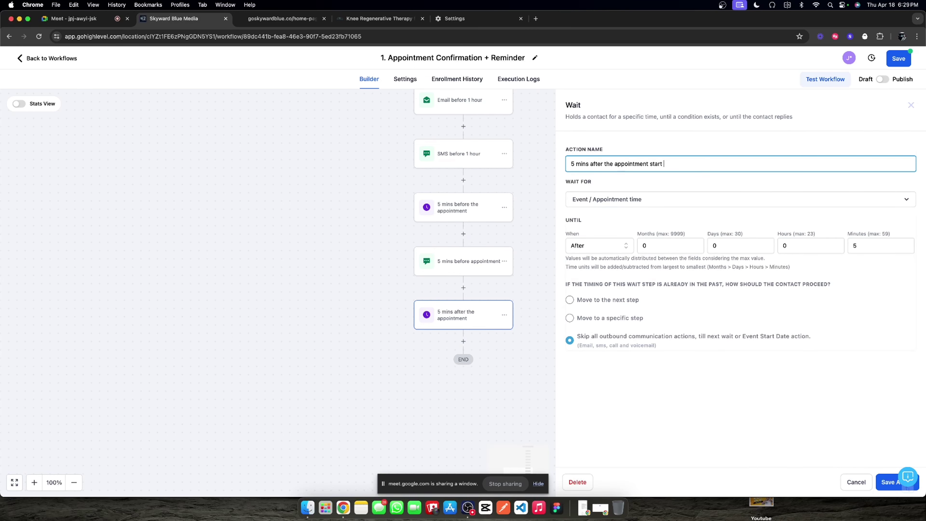
click(882, 481)
click(898, 59)
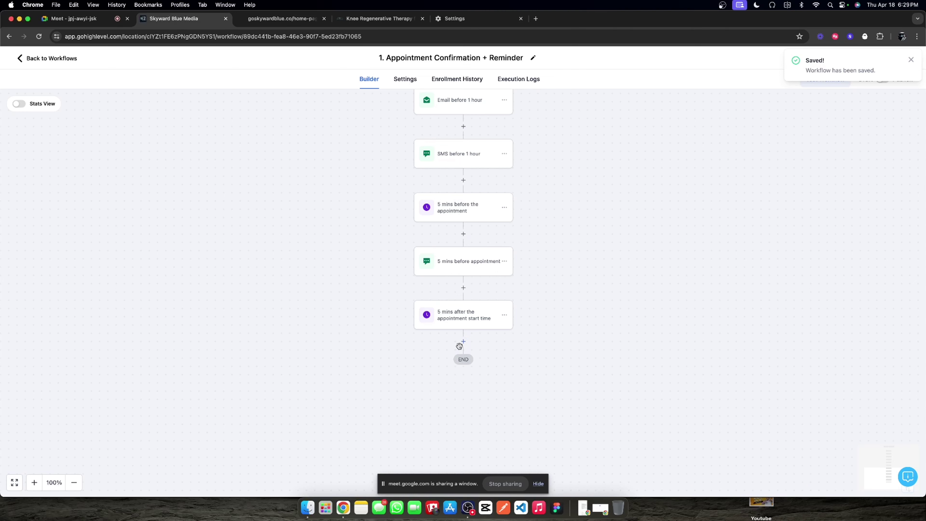
Step: Add a Send Internal Notification step after the final wait, found by searching 'inte'
click(463, 341)
scroll(754, 327, down, 8)
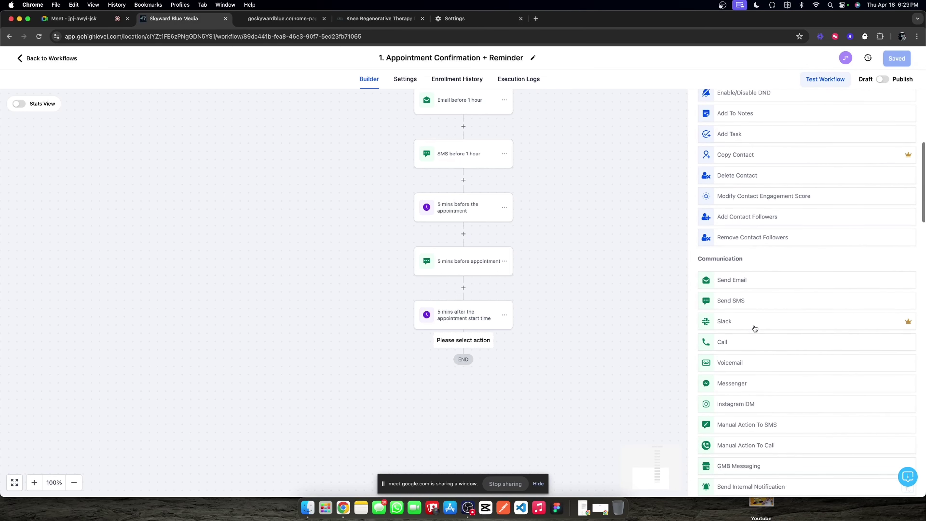
scroll(747, 324, down, 4)
scroll(748, 321, up, 10)
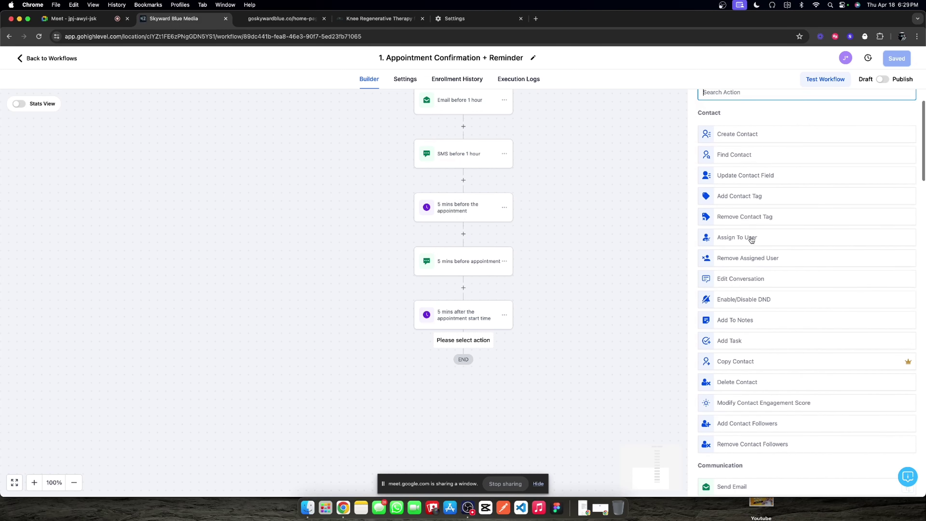
scroll(750, 239, up, 3)
text(i)
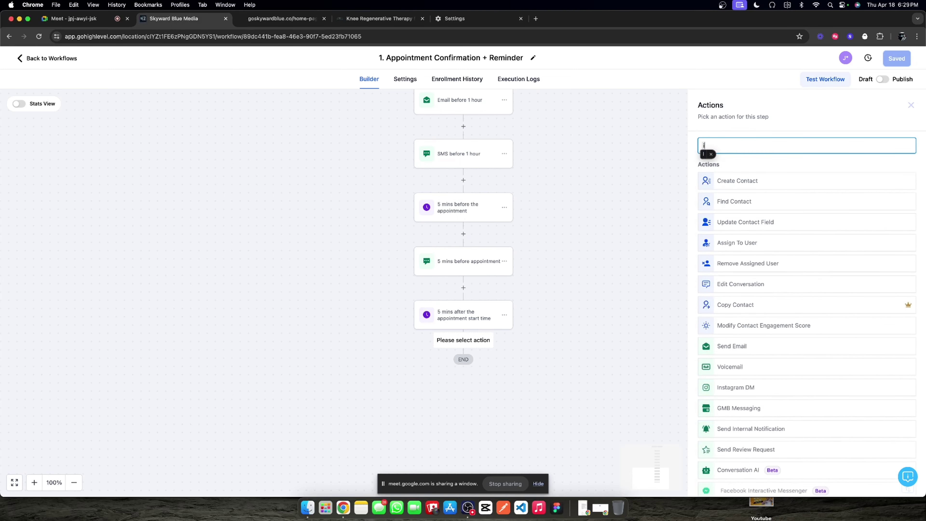
text(nte)
click(751, 179)
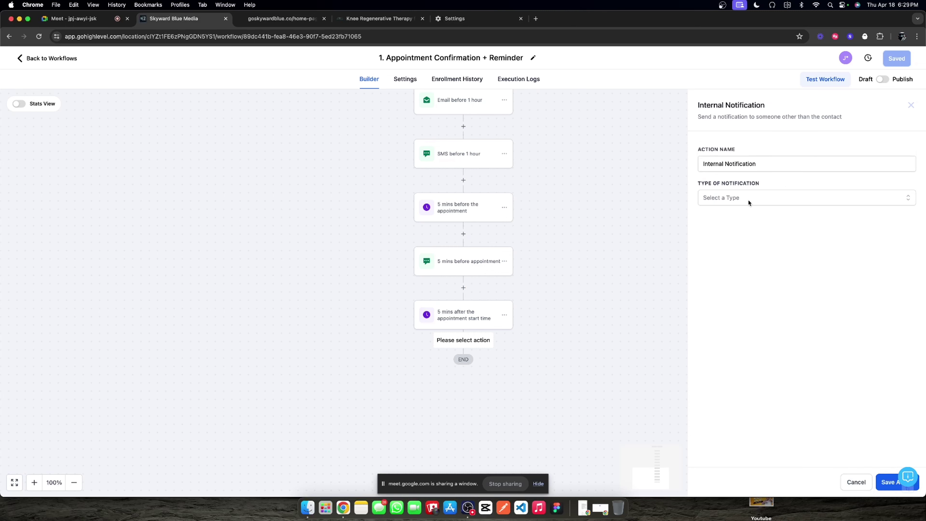
Step: Set the notification Type to SMS and the recipient User Type to All Users
click(747, 198)
click(725, 245)
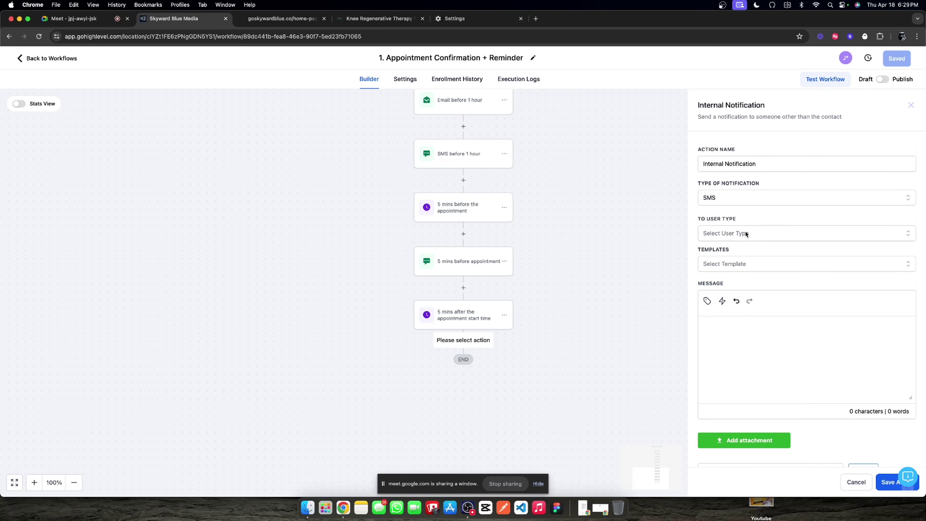
click(754, 233)
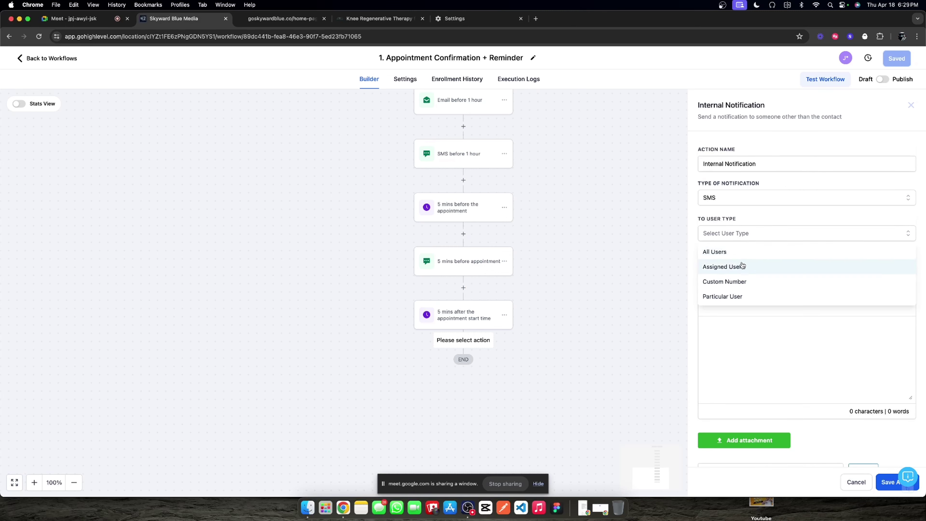
click(754, 251)
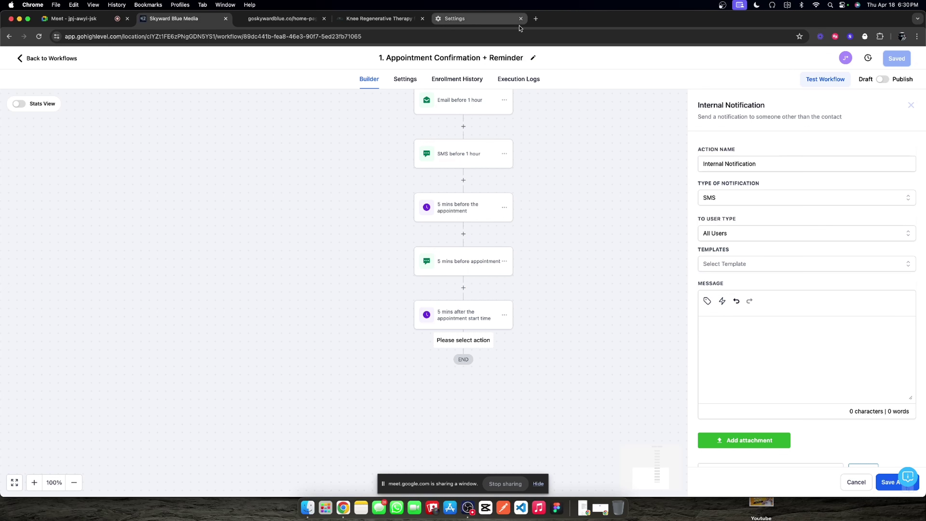
click(535, 18)
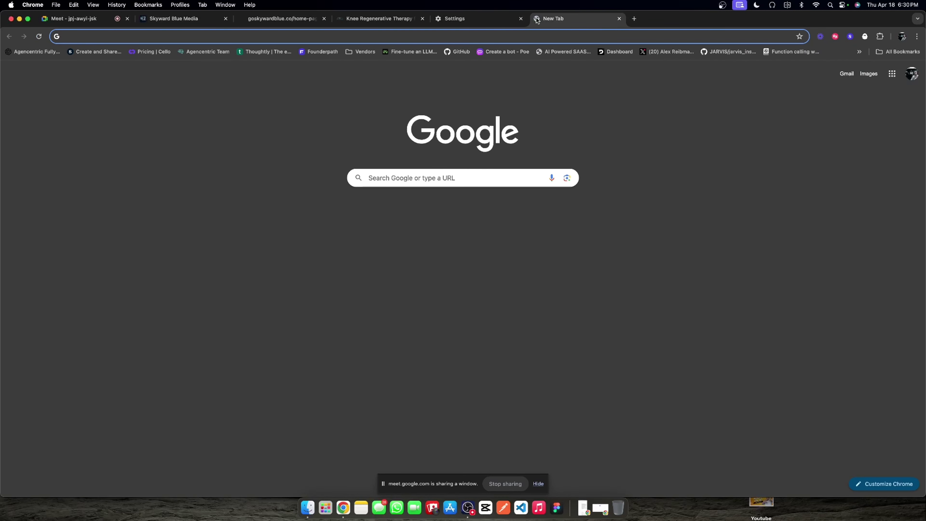
Step: Copy the Police Car Light emoji from Emojipedia via an 'alert emoji' search and paste it into the notification message
text(alert emo)
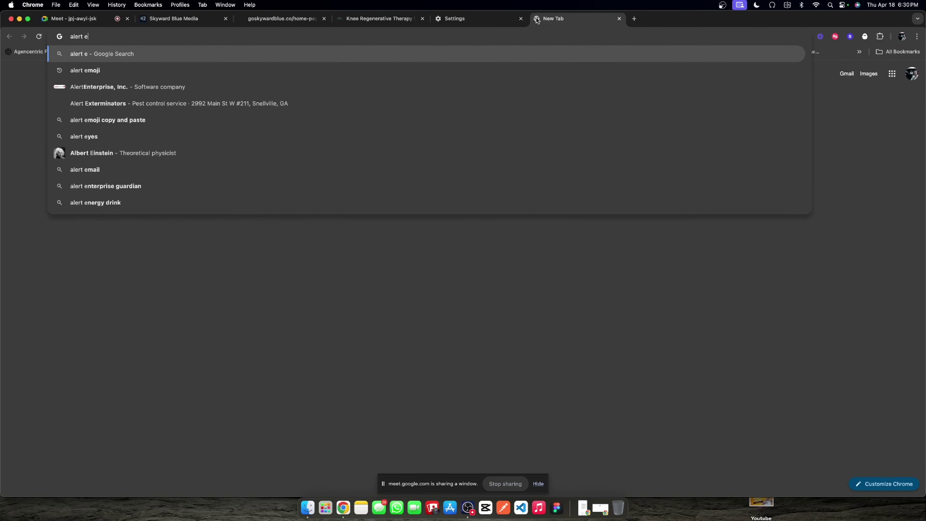
key(BackSpace)
key(BackSpace)
text(moji)
key(Return)
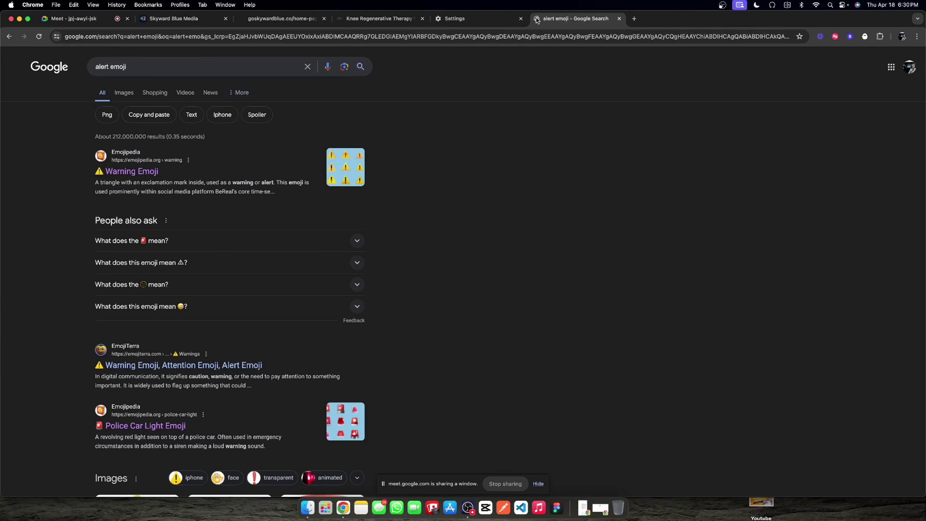
click(161, 426)
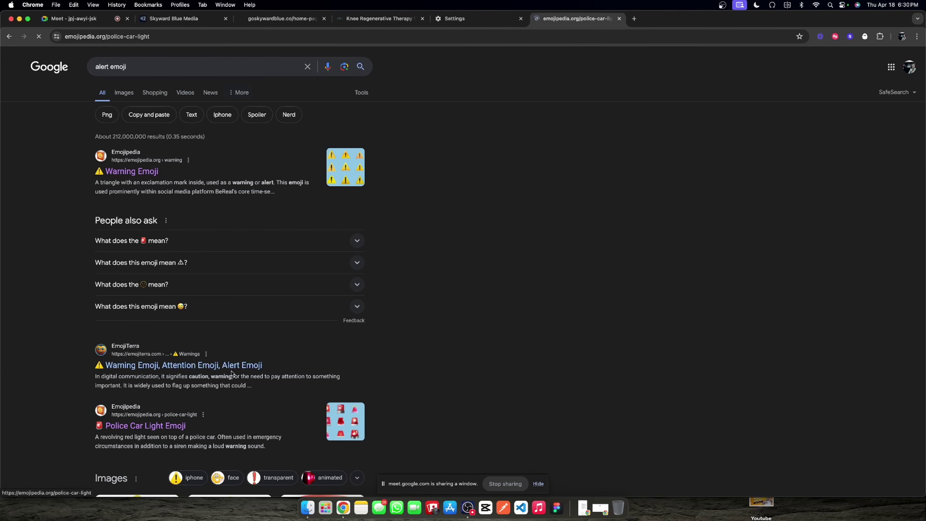
click(275, 207)
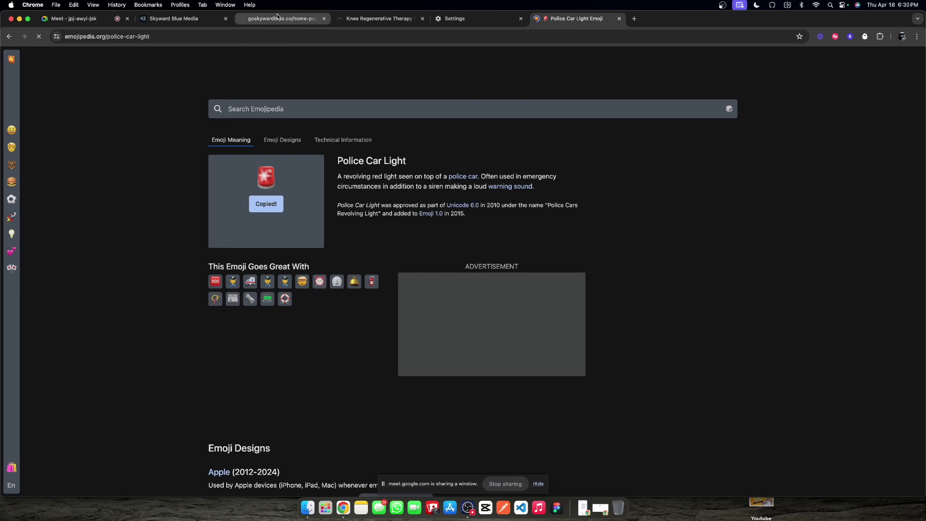
click(175, 18)
click(763, 322)
key(super+v)
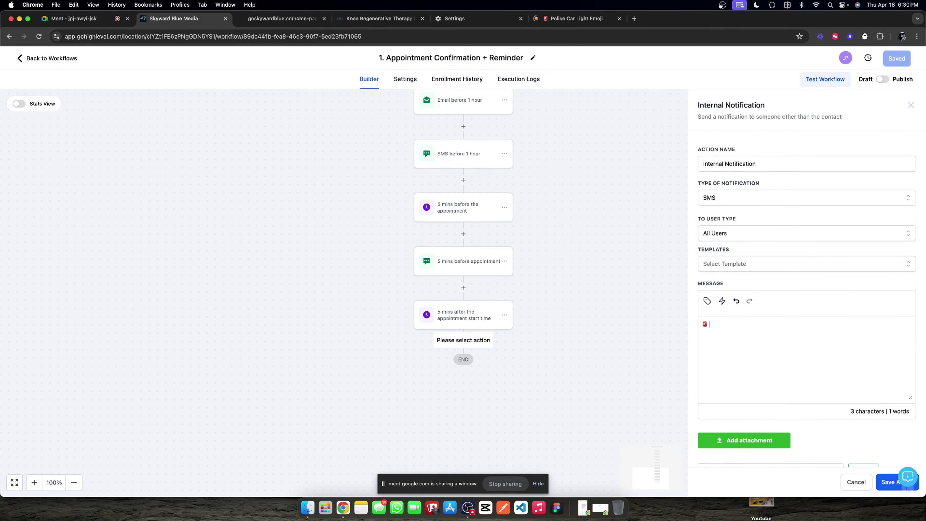
Step: Begin the message with the {{contact.name}} placeholder, 'was scheduled for an appointment', and another police-light emoji
click(707, 301)
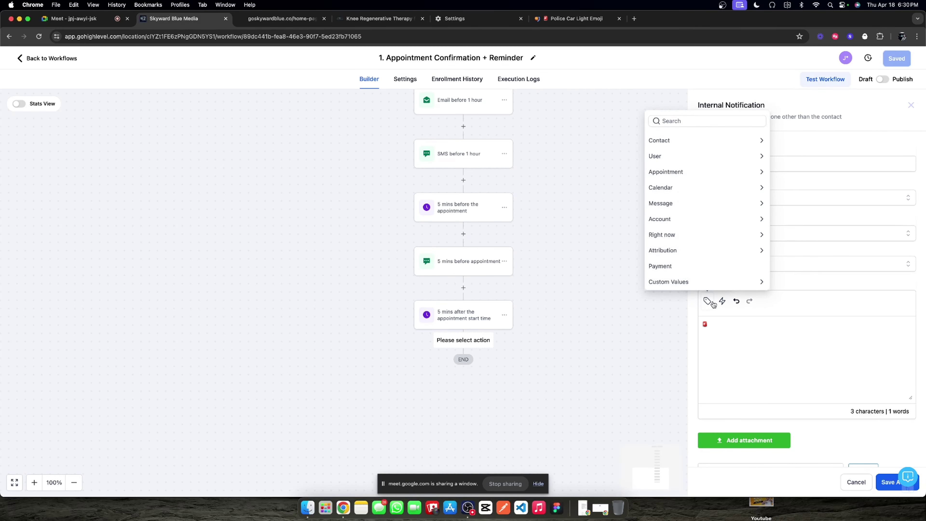
click(680, 142)
click(681, 127)
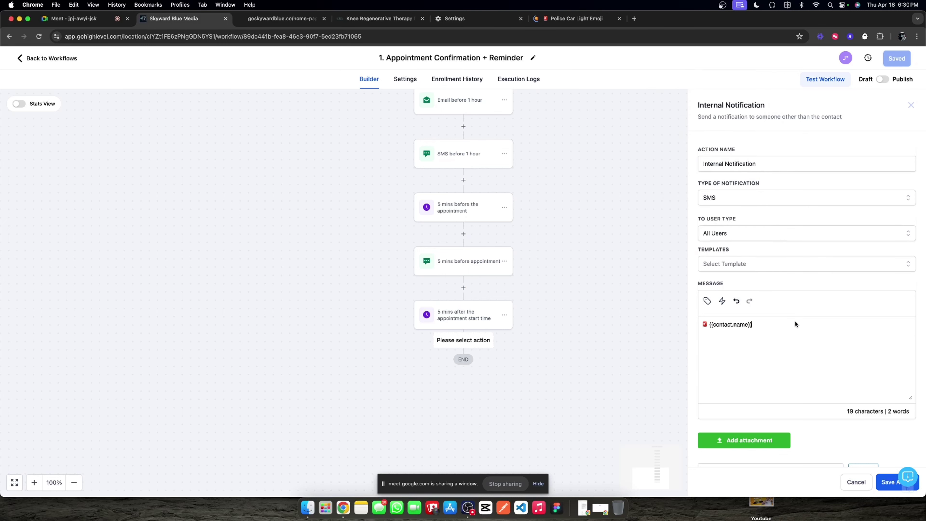
text(was scheduled for an appointment)
key(super+v)
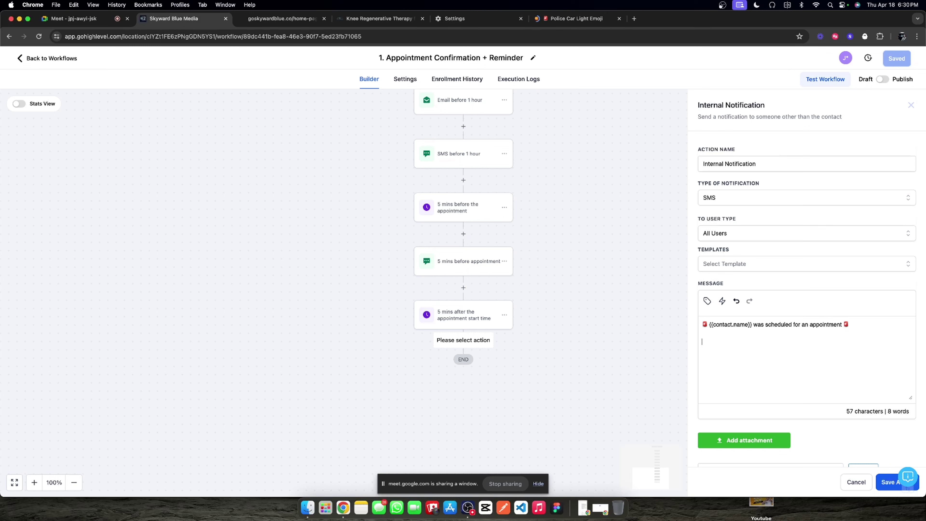
Step: Ask staff to report the outcome, listing Showed, No-Show, Running Late, Ask again in 15 minutes, and save
text(Please let us kn)
text(ow the)
text(the)
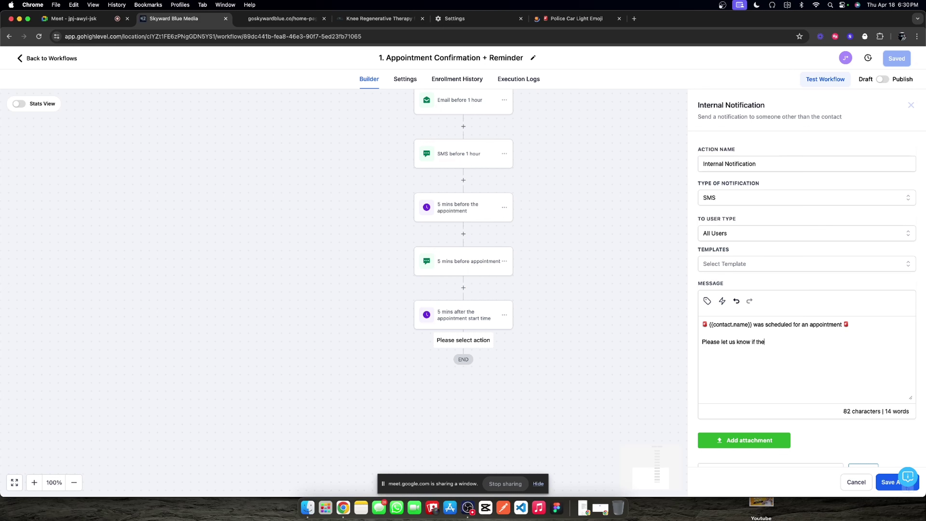
text(y showed uor not so we can)
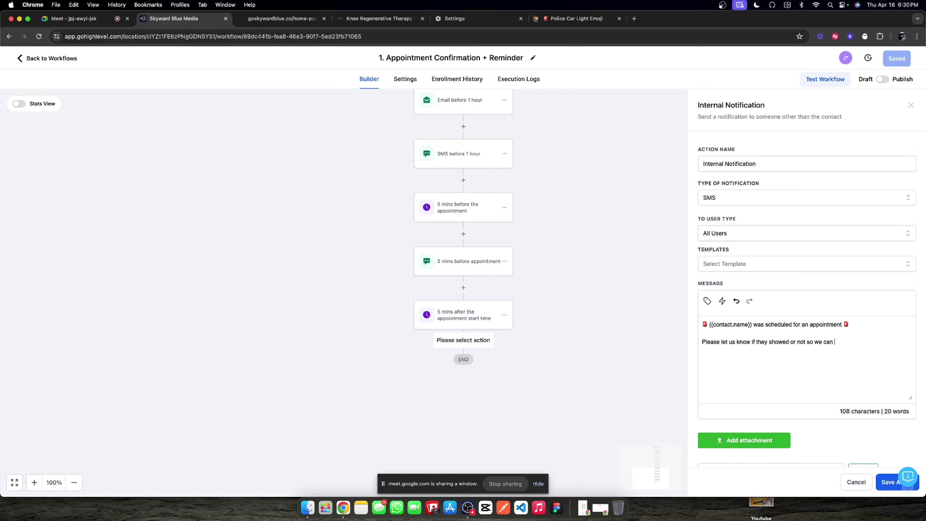
text( try to )
text(re-eng)
text(age if neede)
text(Showed)
key(Return)
text(No-)
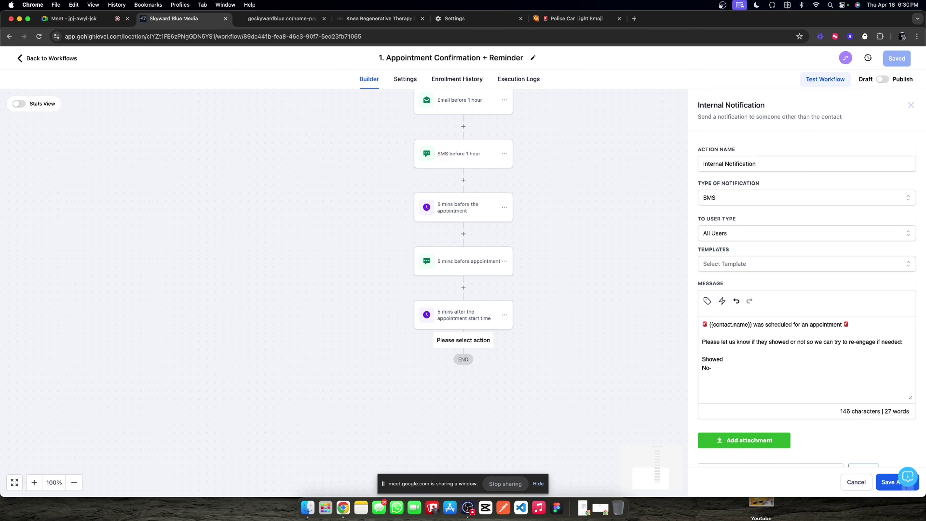
text(Show Running Late Ask)
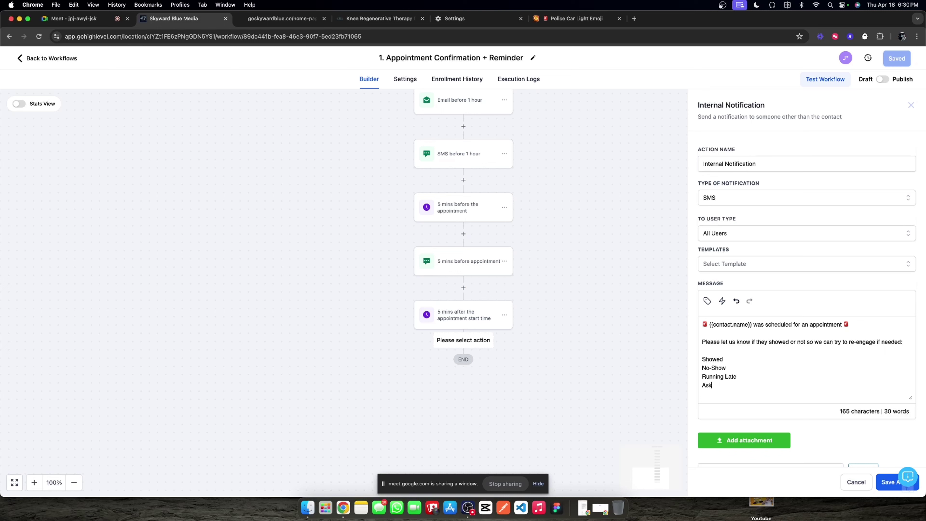
text( again in i)
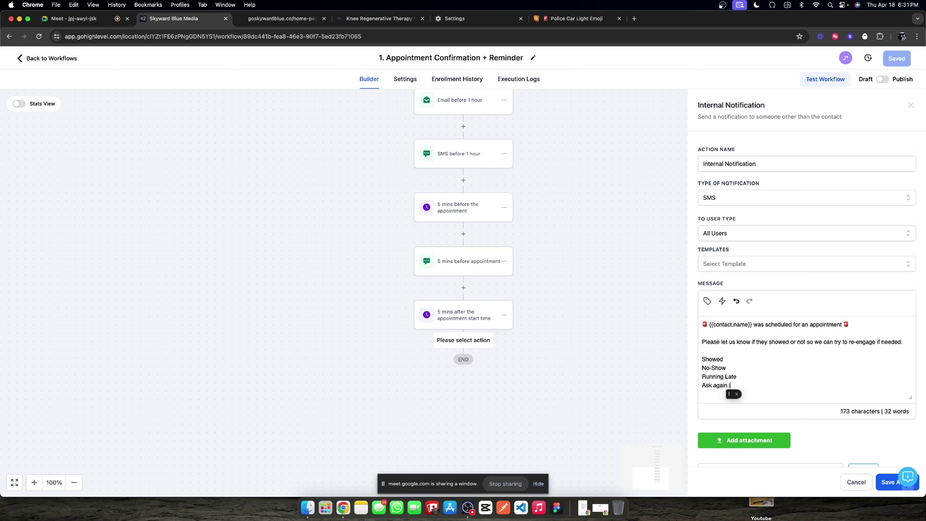
text(15 minutes)
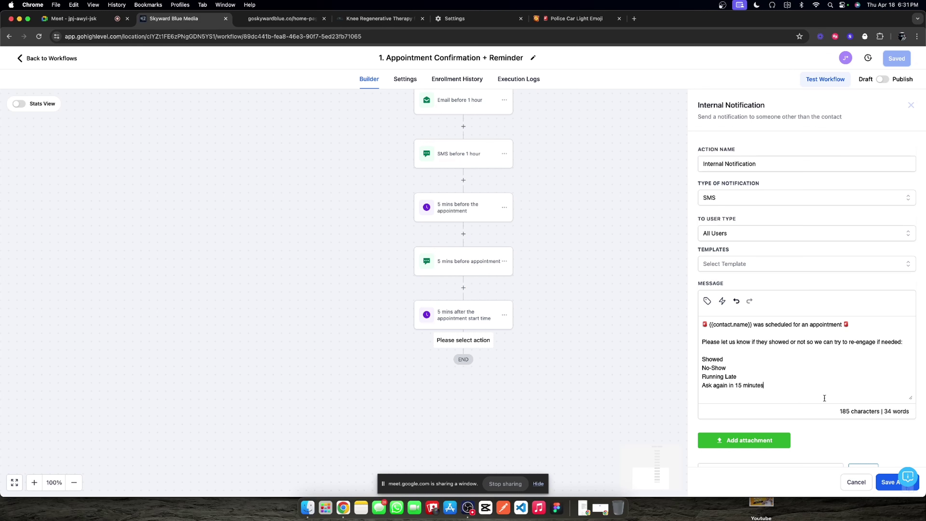
click(884, 482)
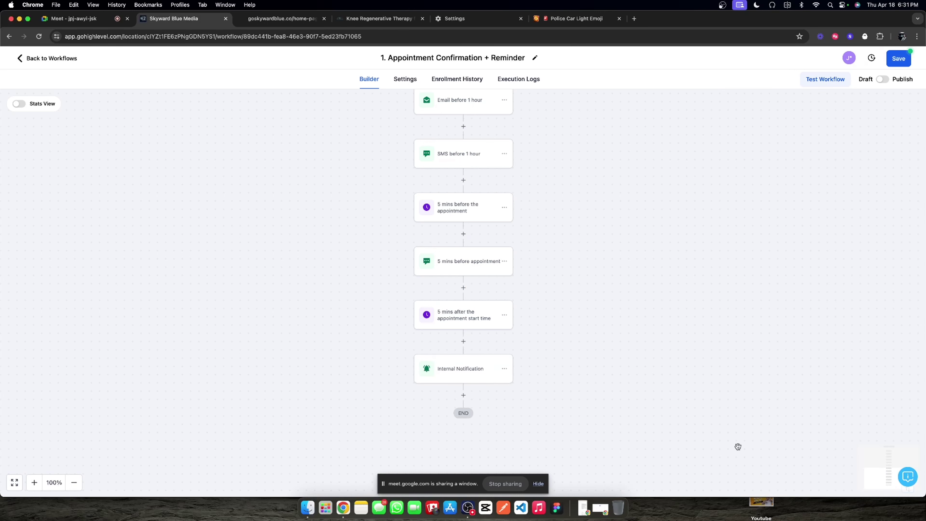
Step: Rename the notification step to 'Internal Notification for appointment outcome' and save it
click(473, 369)
click(769, 166)
text(for )
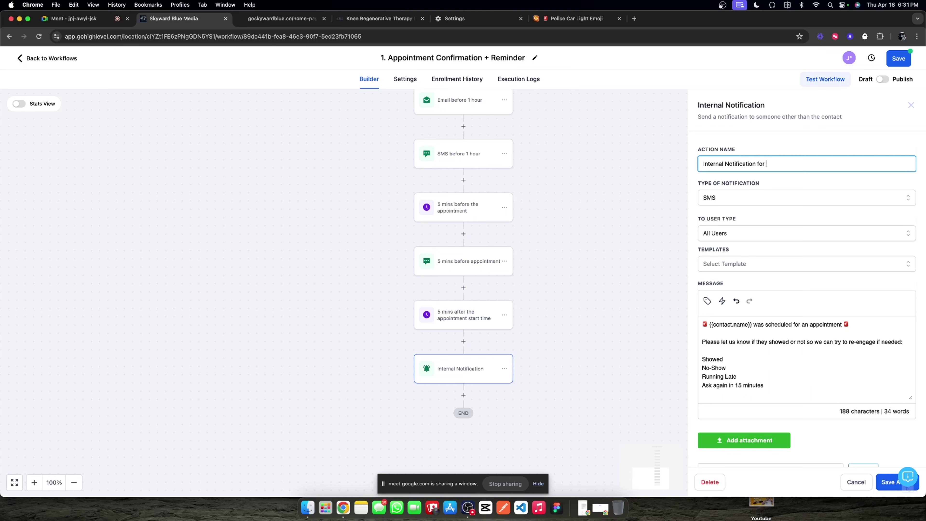
text(appointment outcome)
click(883, 481)
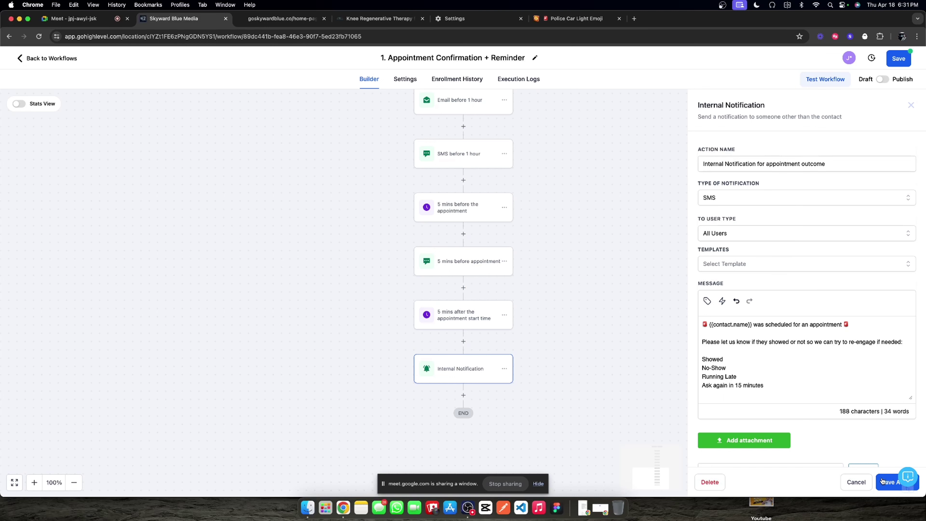
Step: Review the trigger link options without inserting any, then save the workflow
click(465, 376)
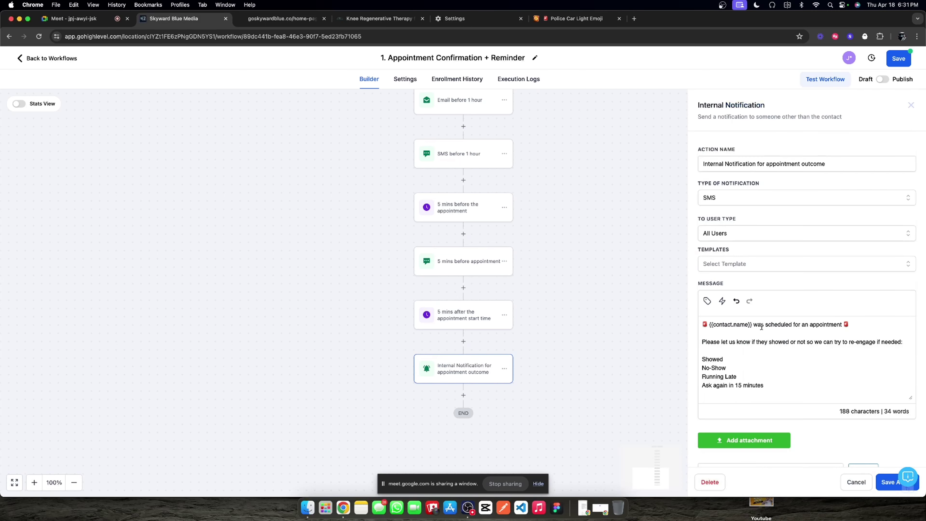
click(721, 301)
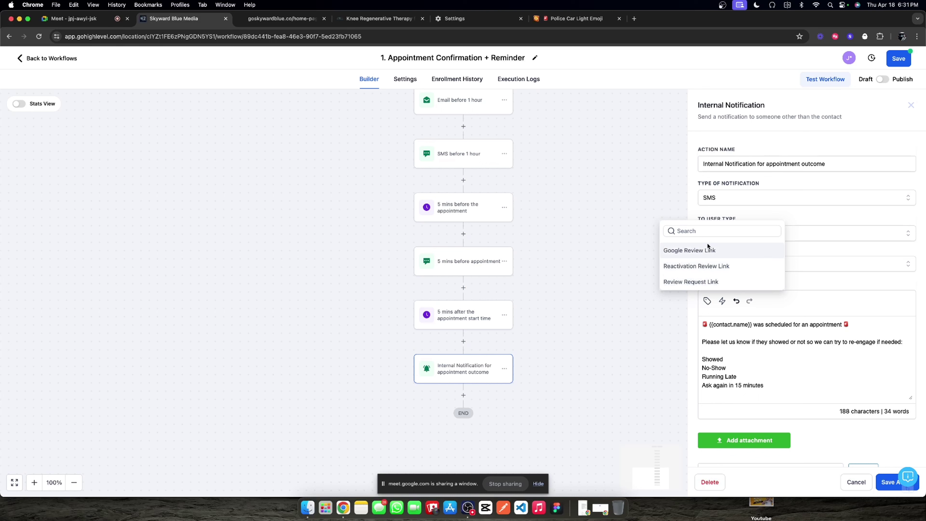
click(838, 248)
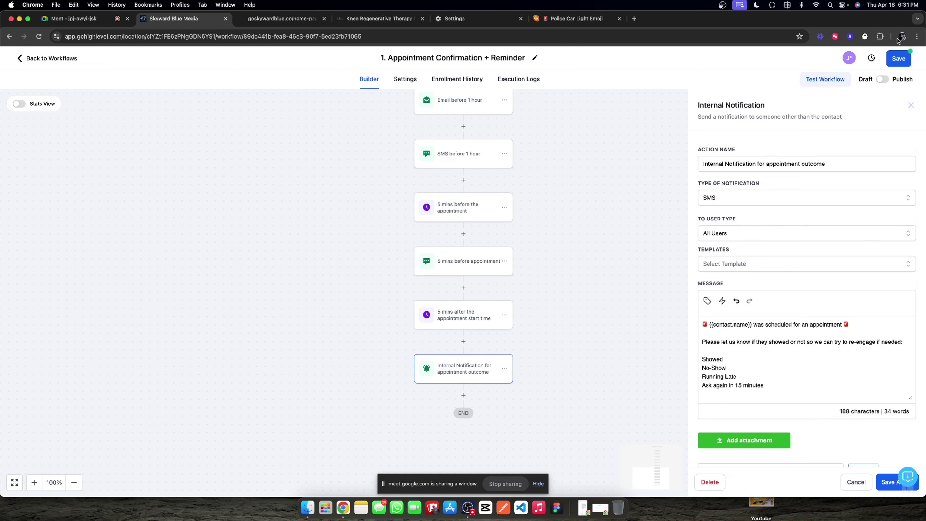
click(893, 60)
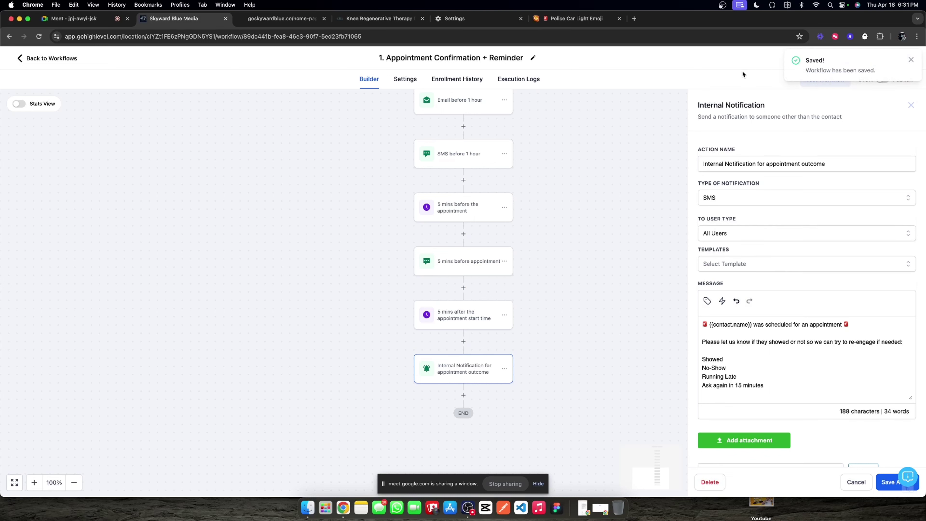
click(910, 60)
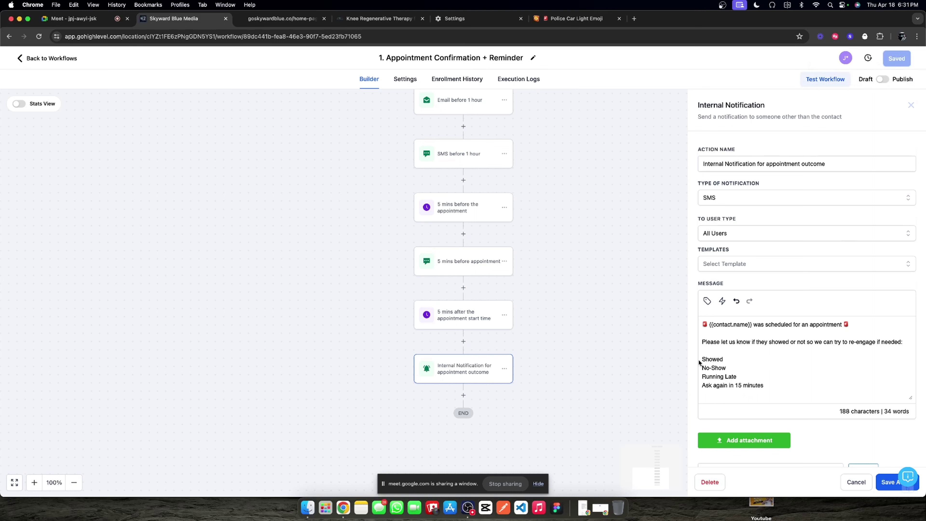
Step: Confirm SMS remains the notification type, close the step, and save the workflow again
scroll(725, 359, down, 3)
scroll(745, 354, up, 3)
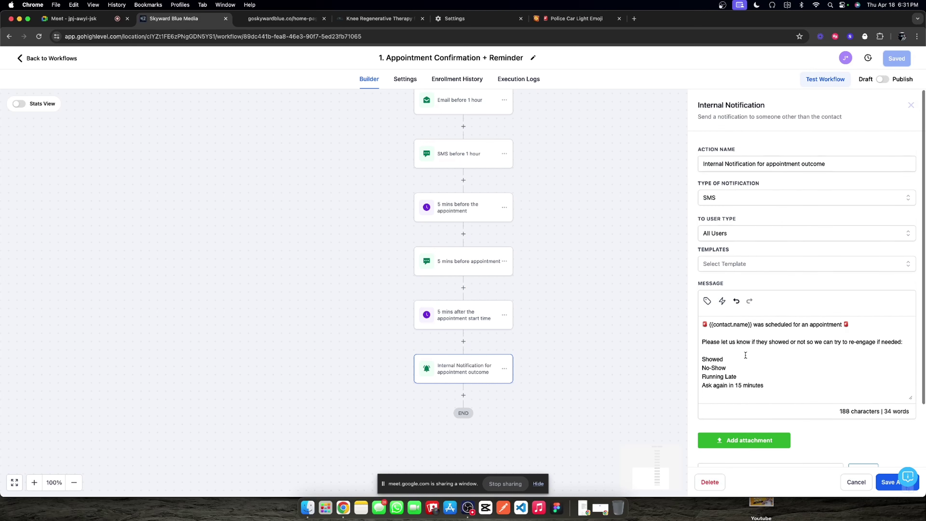
scroll(746, 355, down, 3)
scroll(746, 355, up, 3)
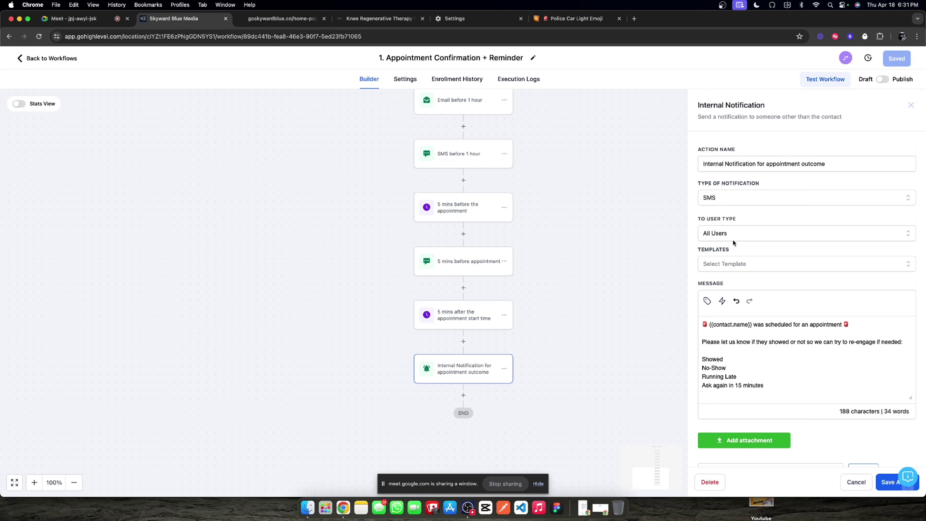
scroll(737, 233, down, 3)
scroll(715, 221, up, 3)
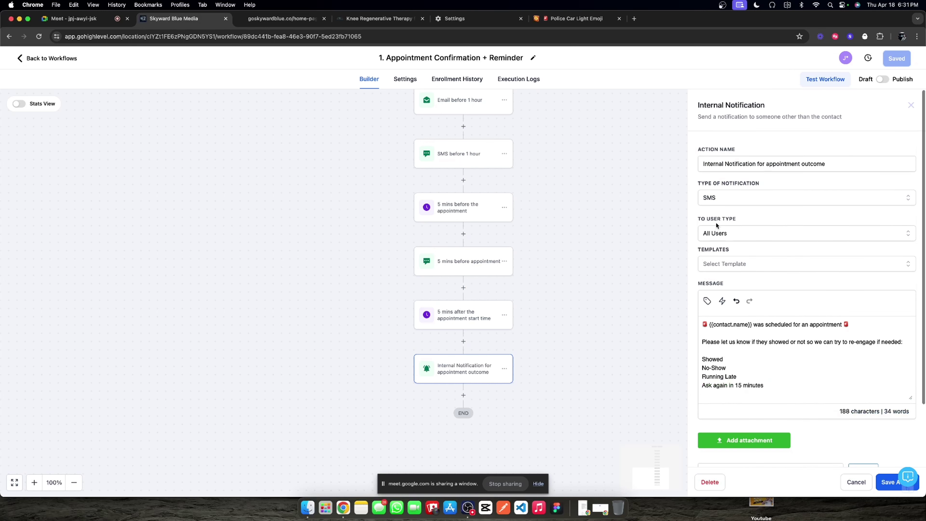
click(727, 199)
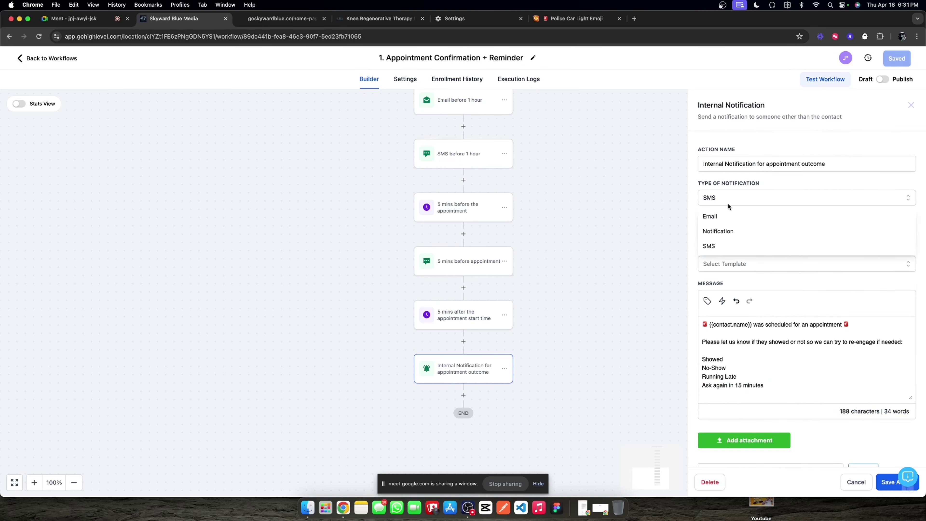
click(766, 386)
click(887, 485)
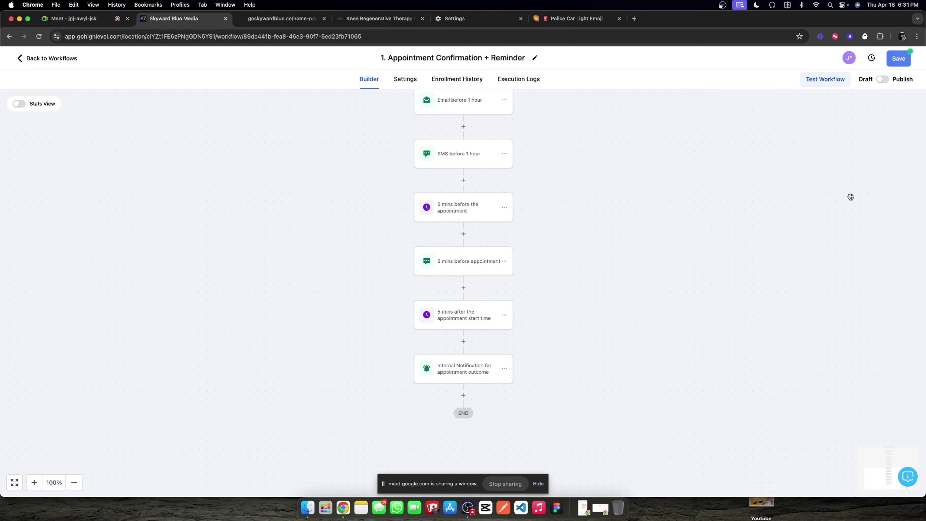
click(898, 60)
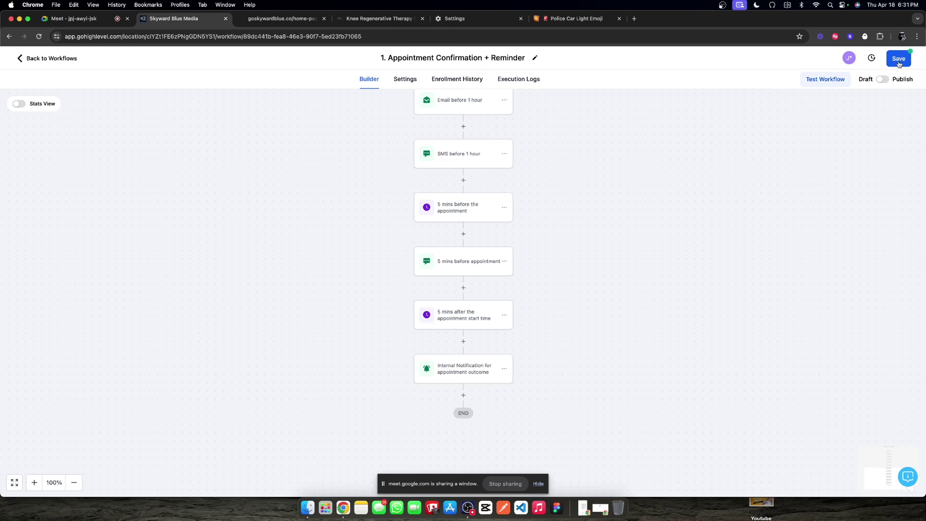
Step: Leave the workflow for the workflows list and open Marketing's Trigger Links page
click(54, 62)
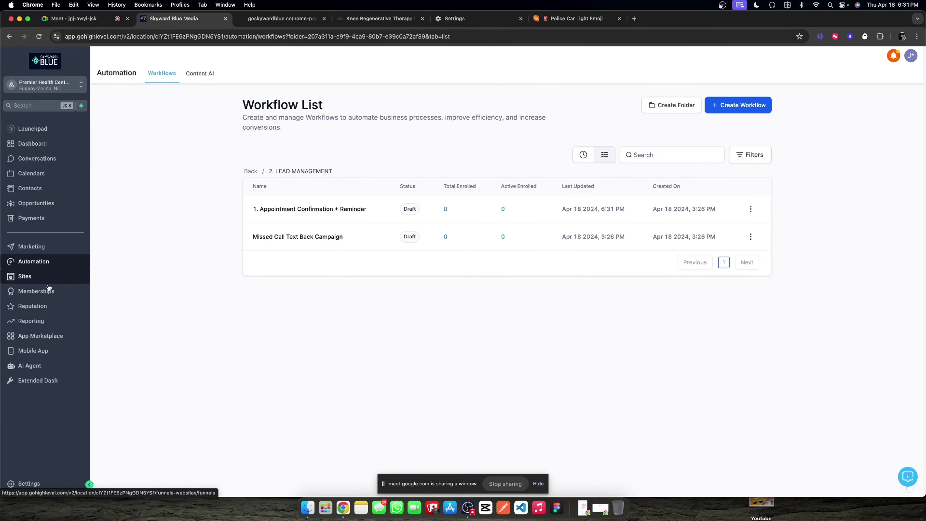
click(41, 249)
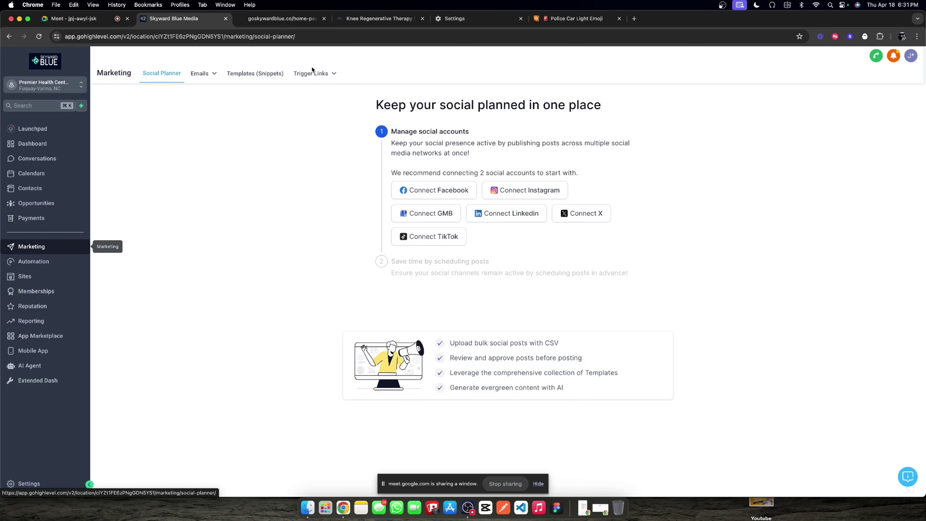
mouse_move(313, 72)
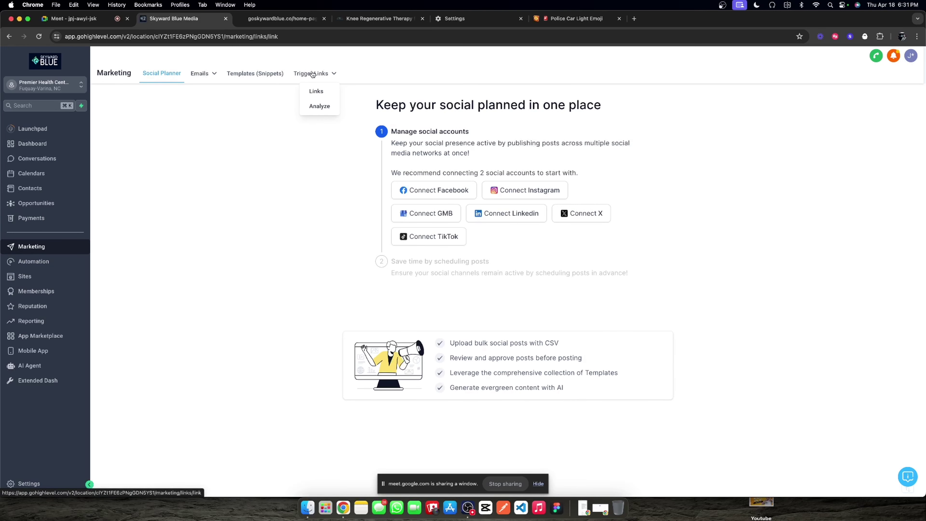
click(316, 89)
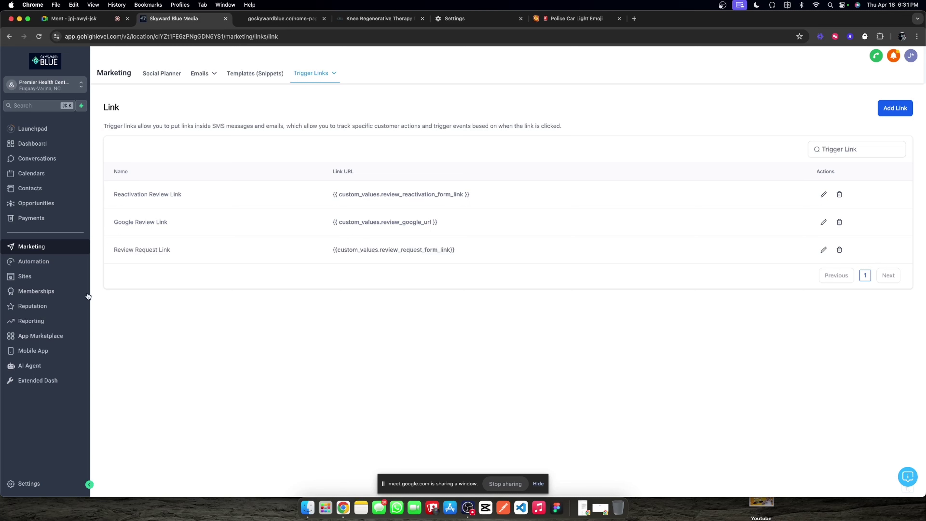
Step: Create a blank funnel named 'Internal: Appointment Outcome' from the Funnels list
click(53, 277)
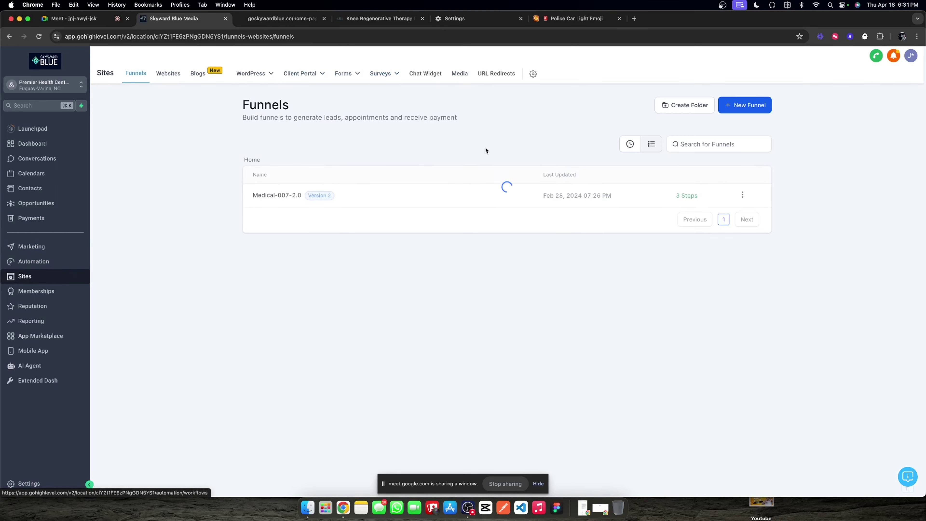
click(718, 103)
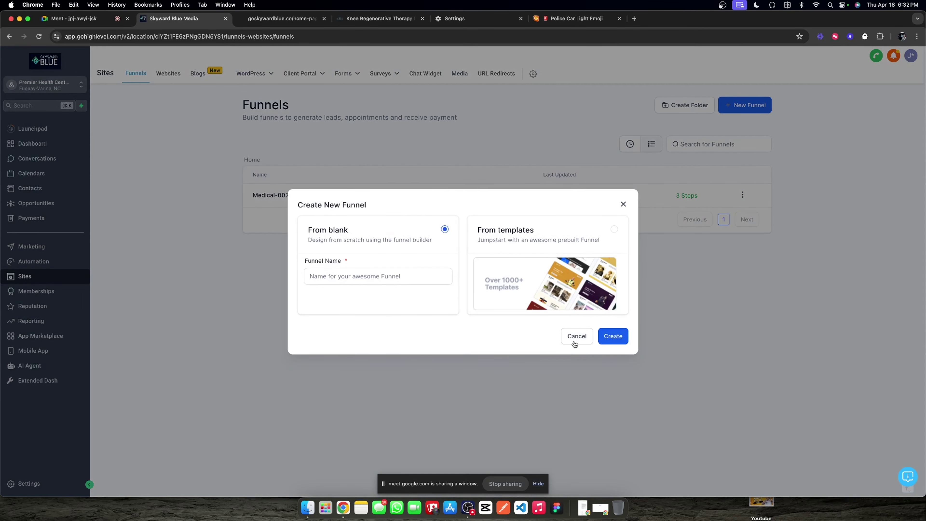
click(612, 337)
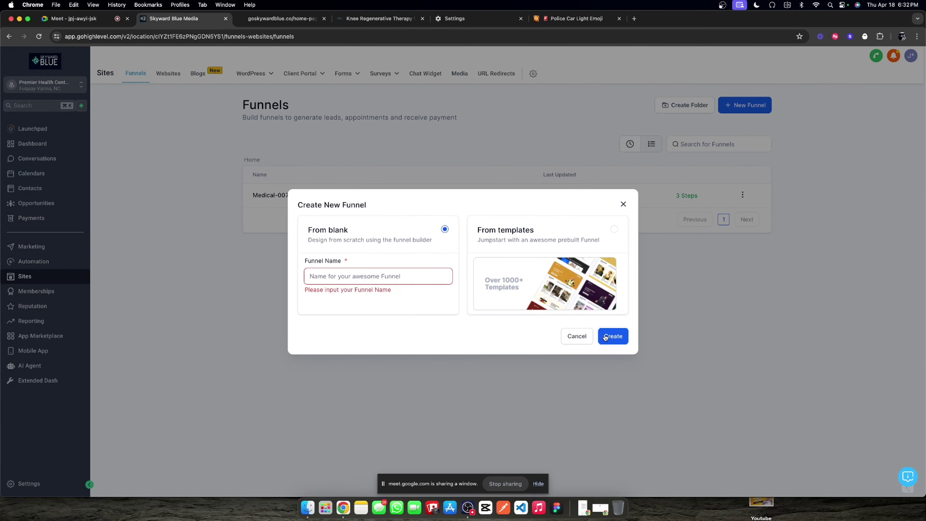
click(387, 277)
text(Appointme)
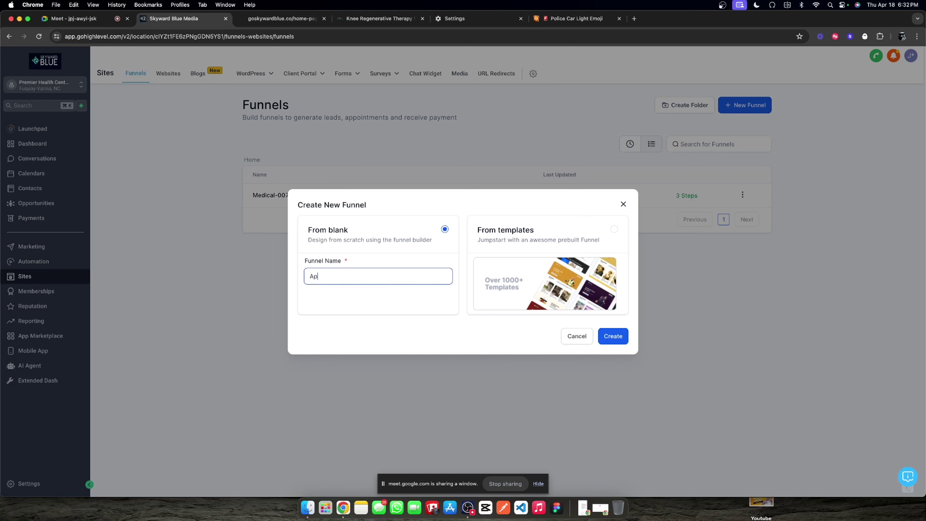
text(nt Outcome)
text(Internal)
key(BackSpace)
text(:)
click(616, 336)
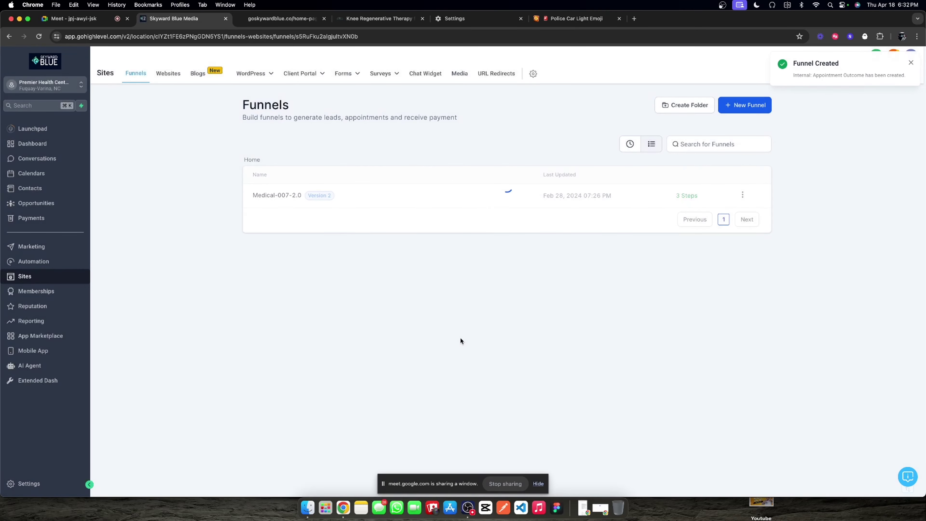
Step: Add a funnel step 'Appointment Showed' with path /apptshowed
click(343, 185)
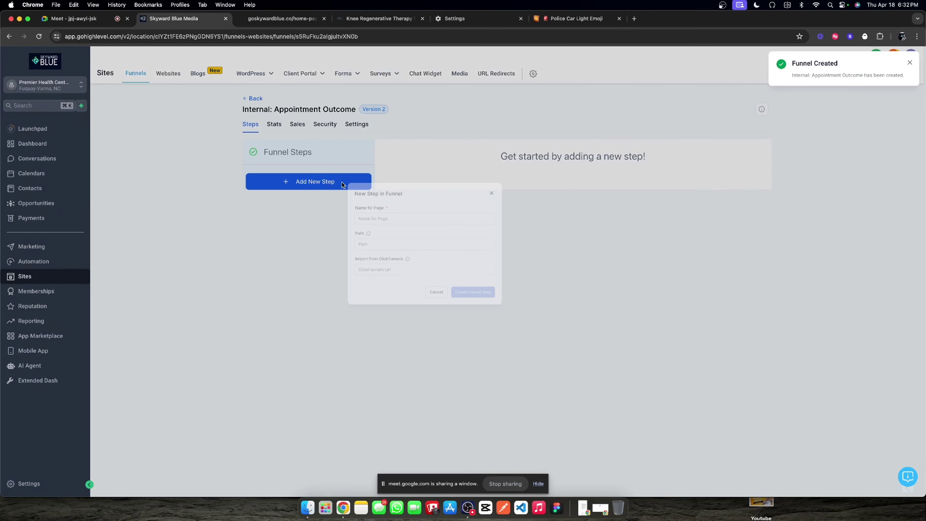
click(408, 236)
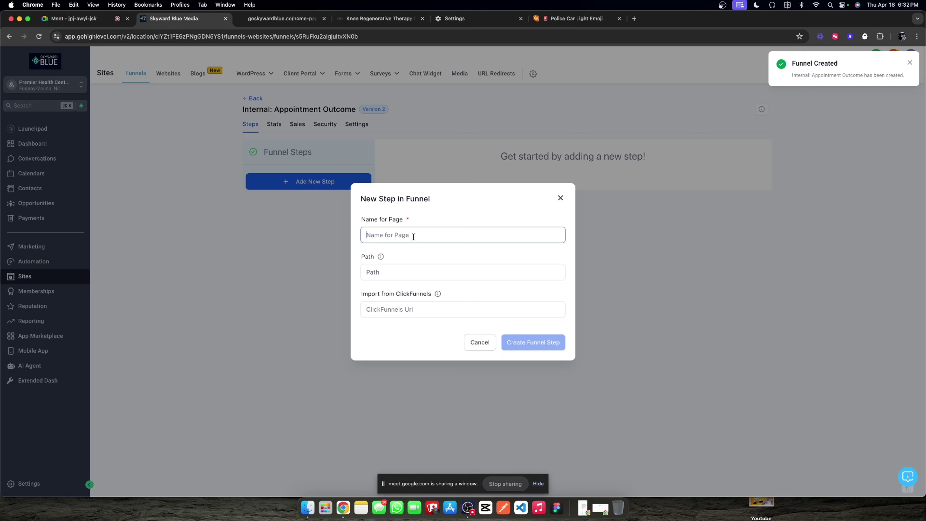
text(A)
key(BackSpace)
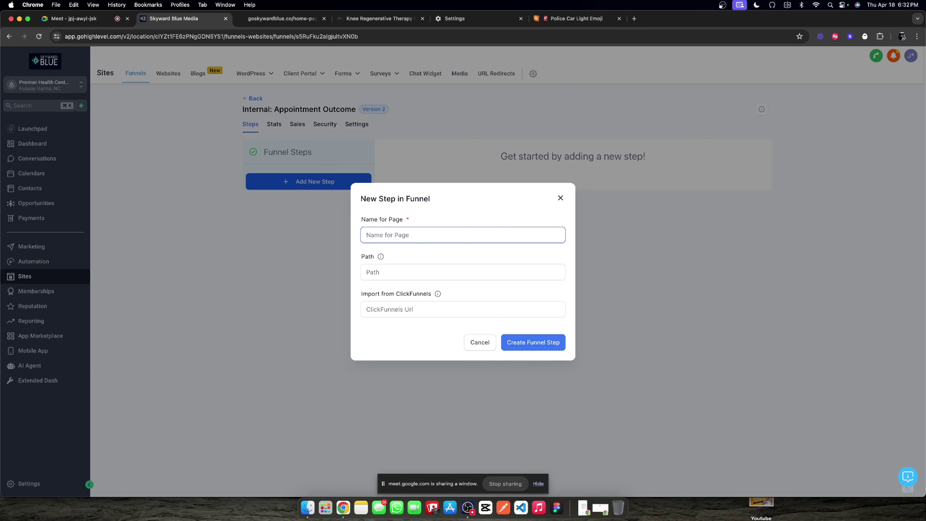
text(Appointment)
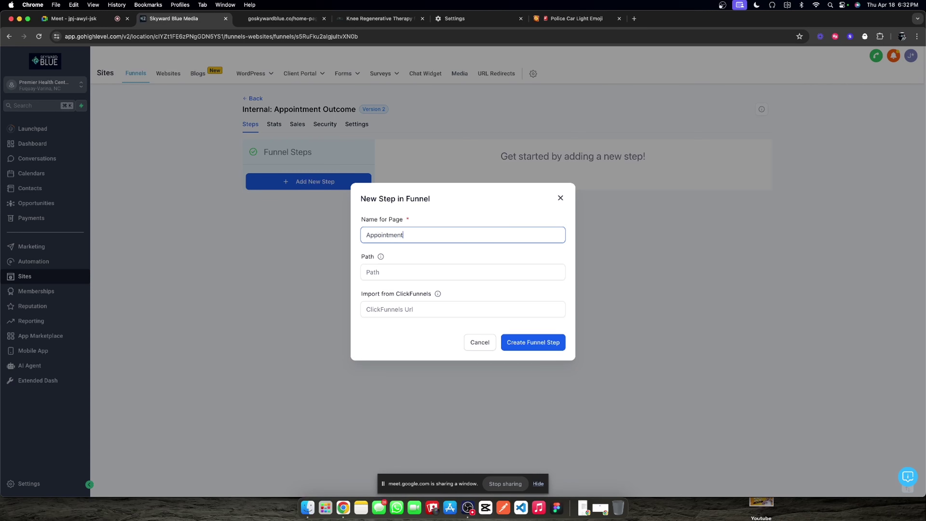
text( Showed)
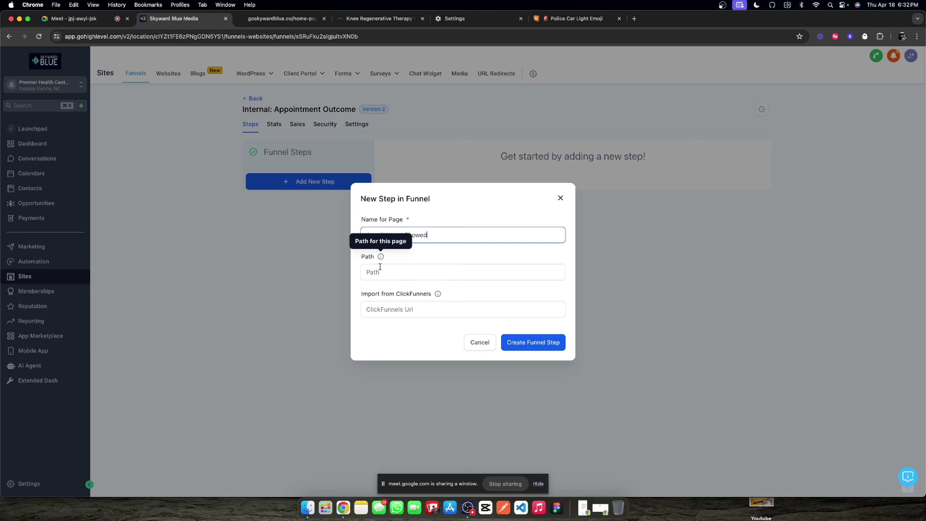
click(368, 272)
text(/apptsho)
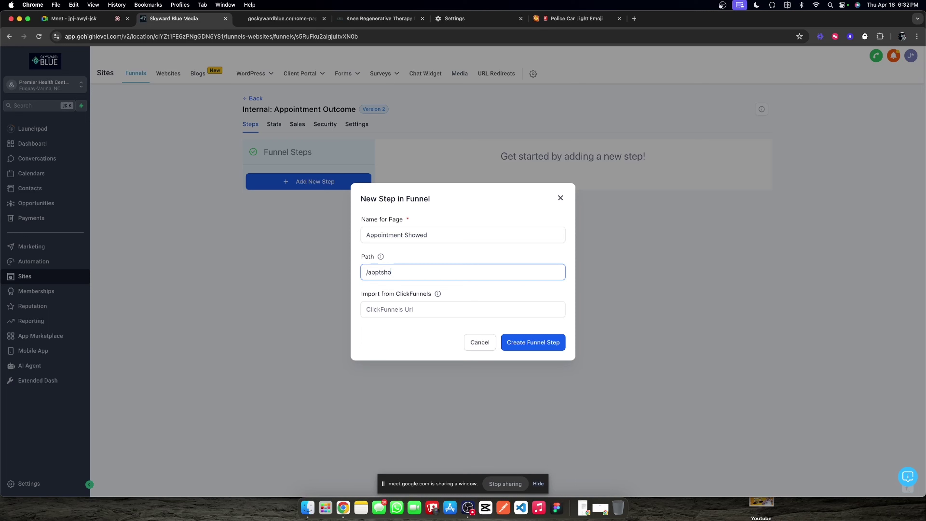
text(wed)
click(533, 341)
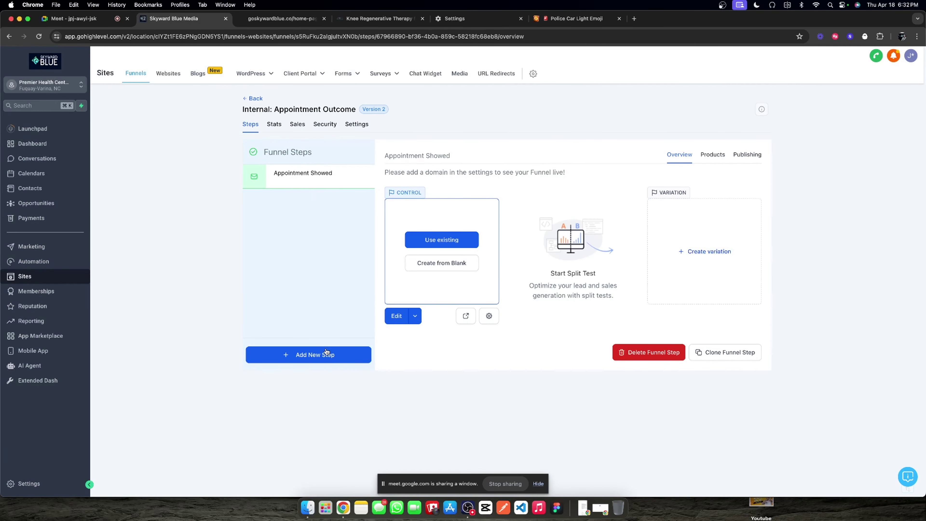
Step: Add a funnel step 'Appointment No-Showed' with path /apptnoshow
click(326, 352)
click(385, 233)
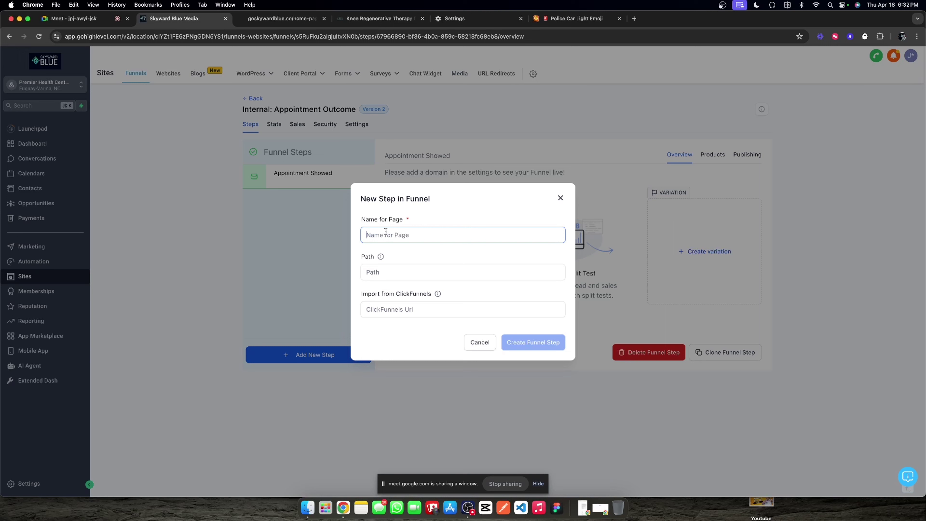
text(Appointment )
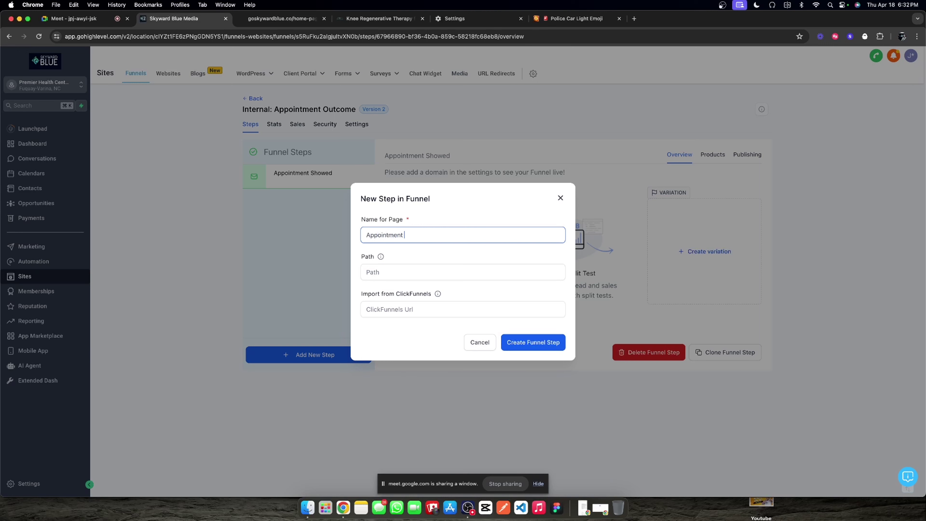
text(No-Showed)
click(390, 265)
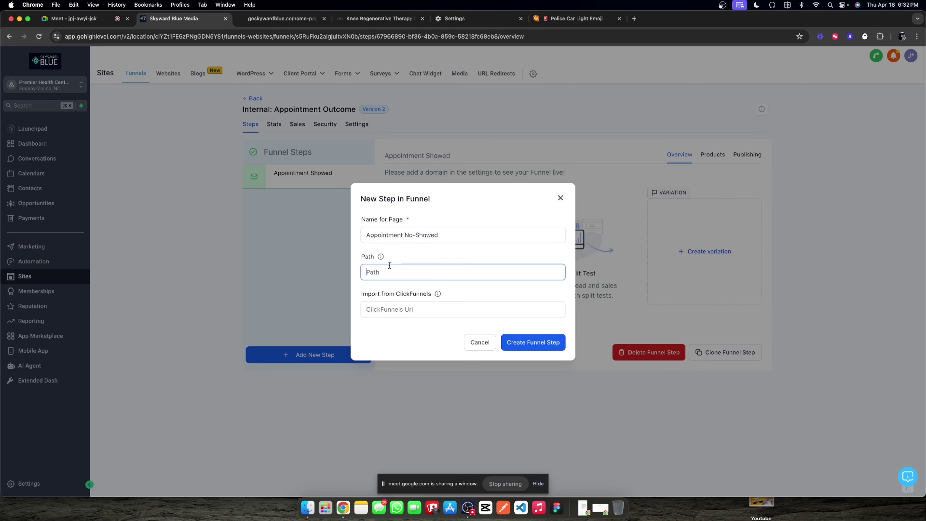
text(/apptnoshow)
click(540, 341)
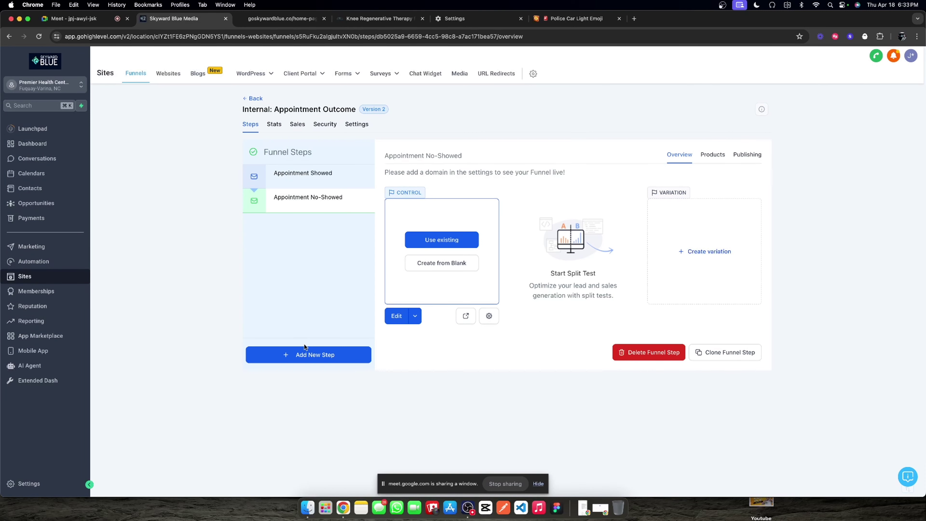
Step: Add a step 'Appointment Running Late' with path /runninglate
click(305, 353)
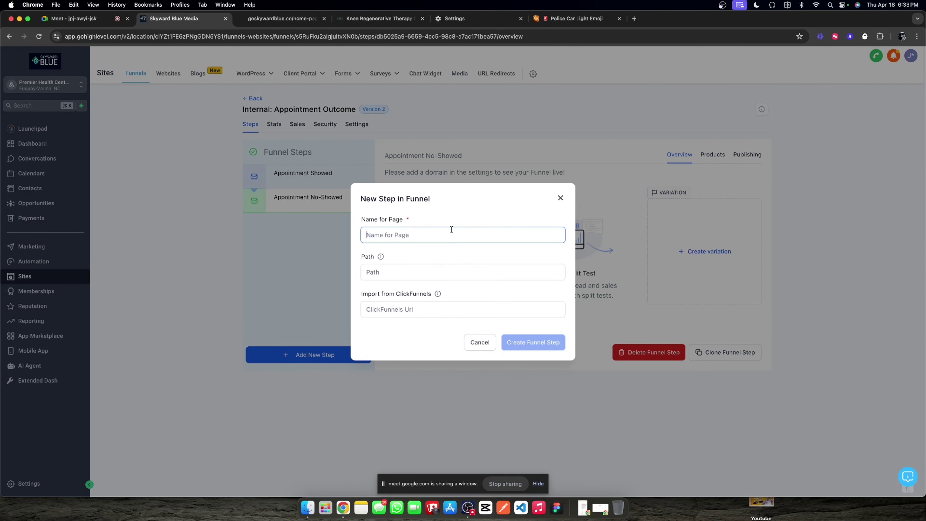
text(Appo)
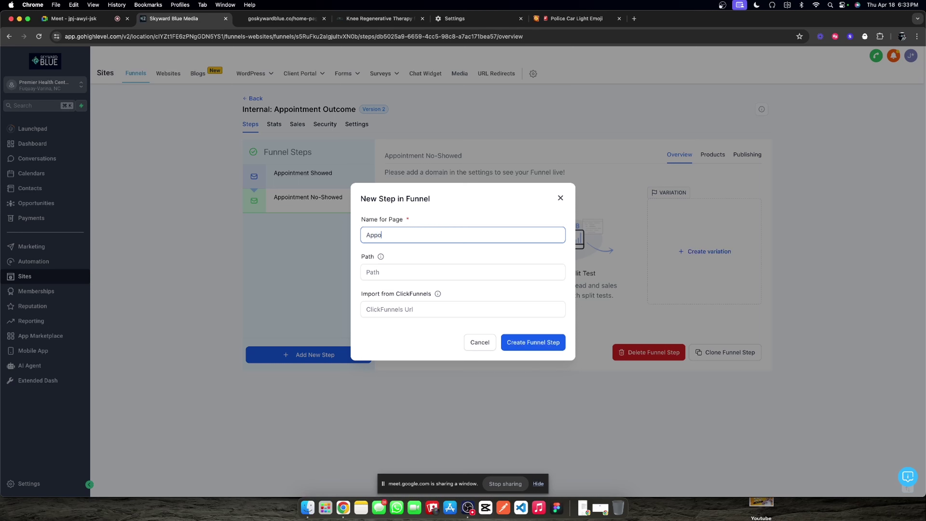
text(intment Running Late)
click(431, 268)
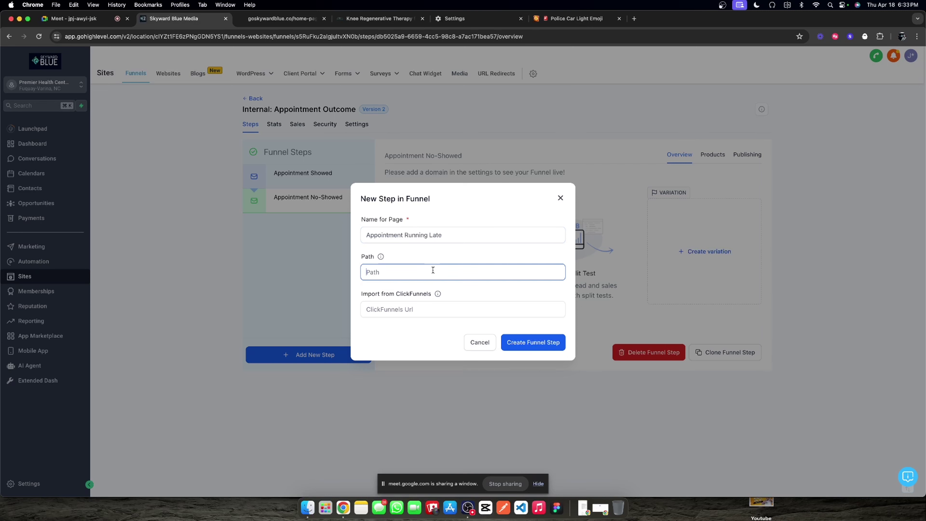
text(/altelater)
key(BackSpace)
key(BackSpace)
key(BackSpace)
text(runninglate)
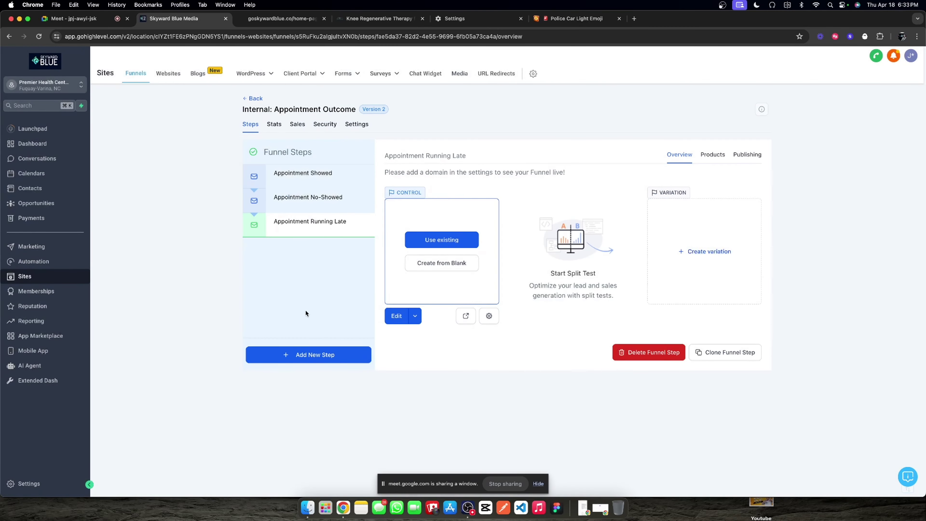
Step: Add a step 'Ask again in 15 minutes' with path /15minwait
click(297, 356)
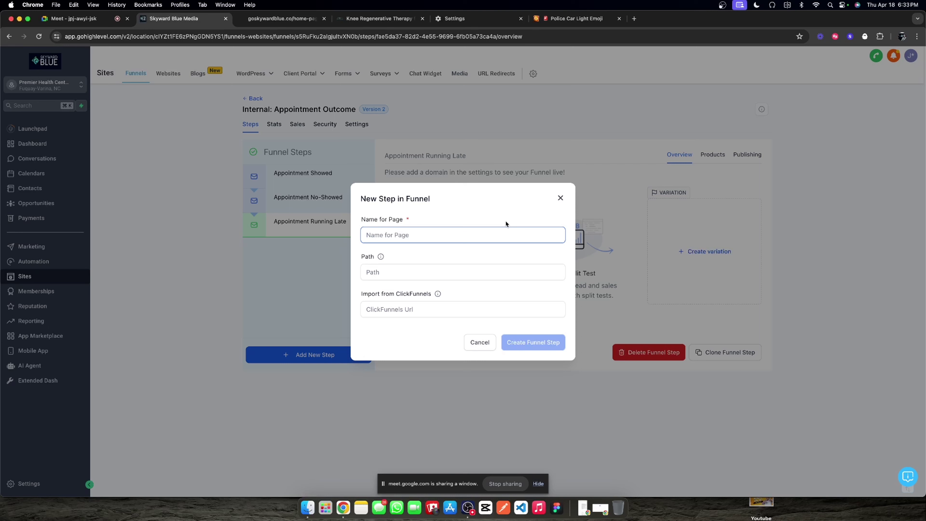
text(Ask again in 15 minutes)
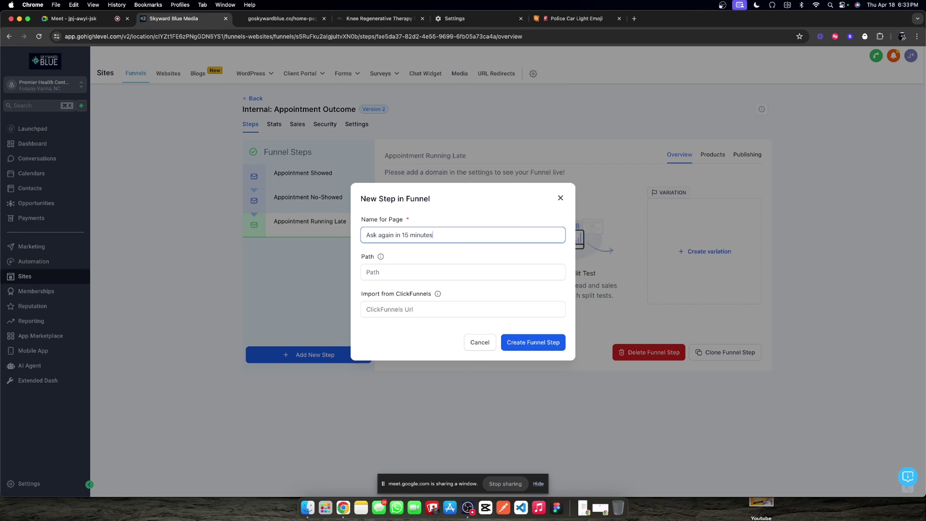
click(453, 265)
text(/15minwait)
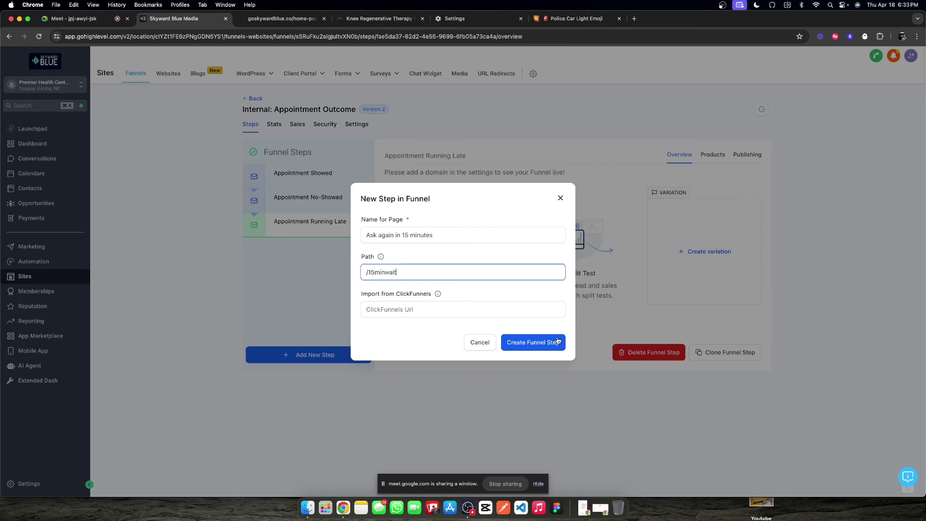
click(557, 342)
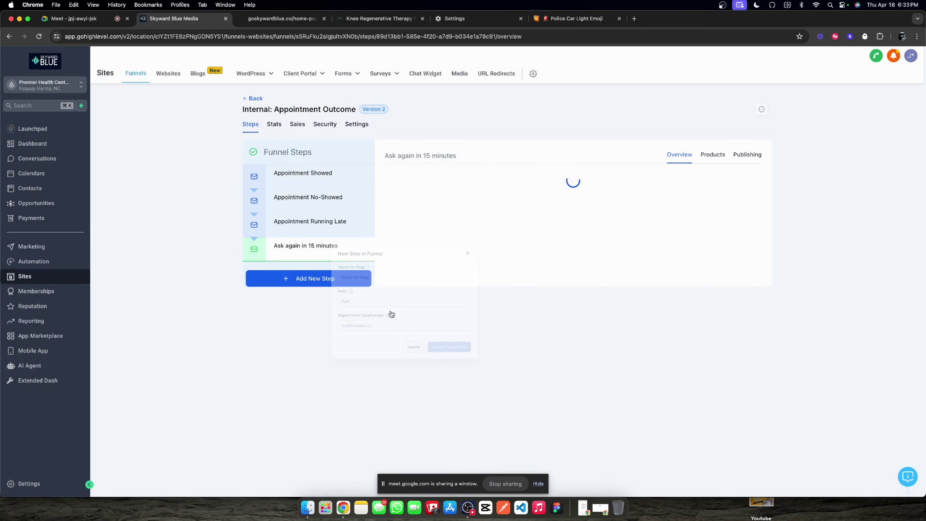
click(367, 126)
click(571, 175)
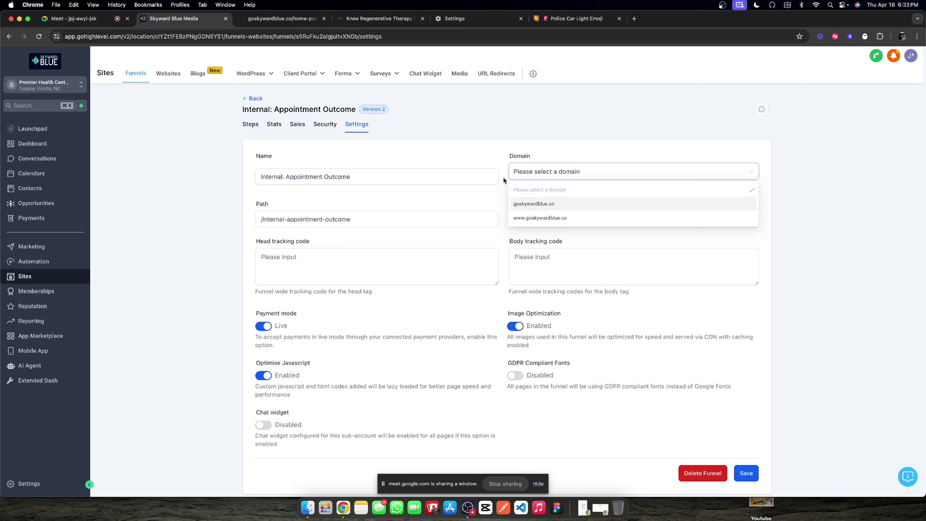
click(492, 152)
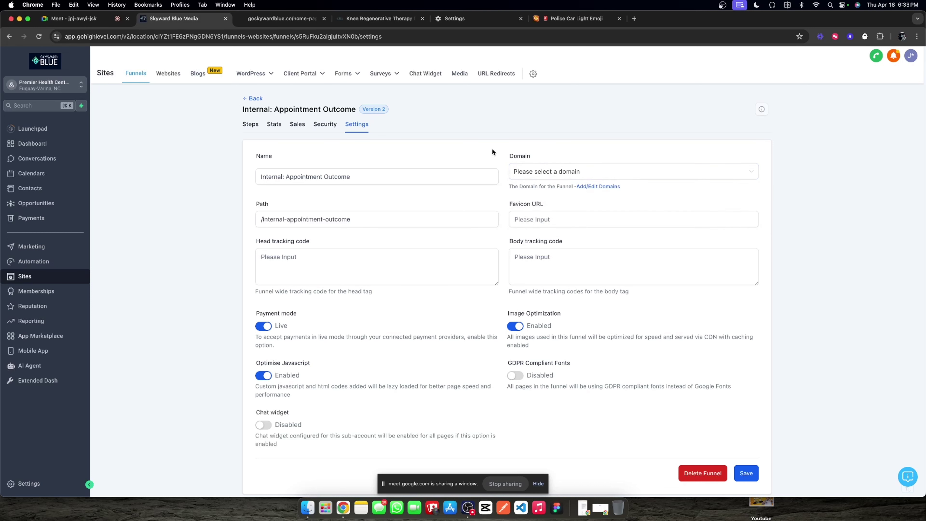
click(557, 167)
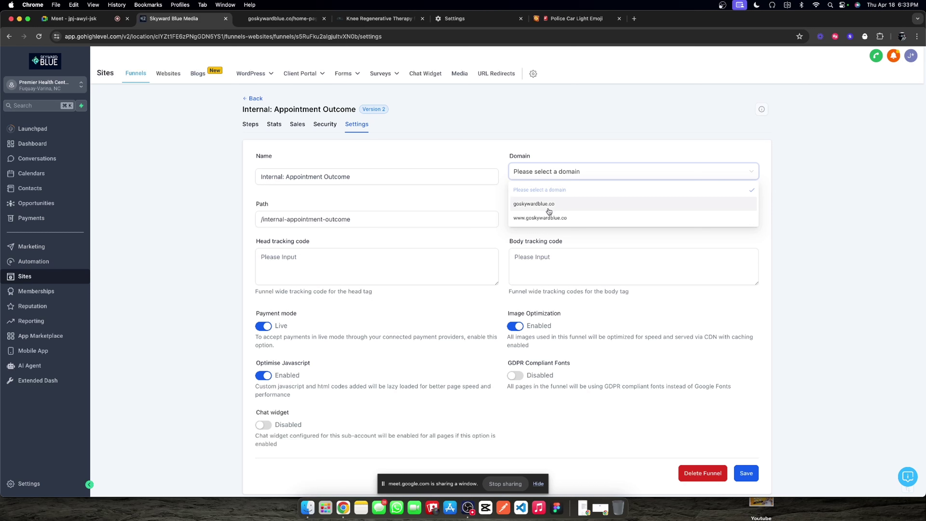
click(547, 218)
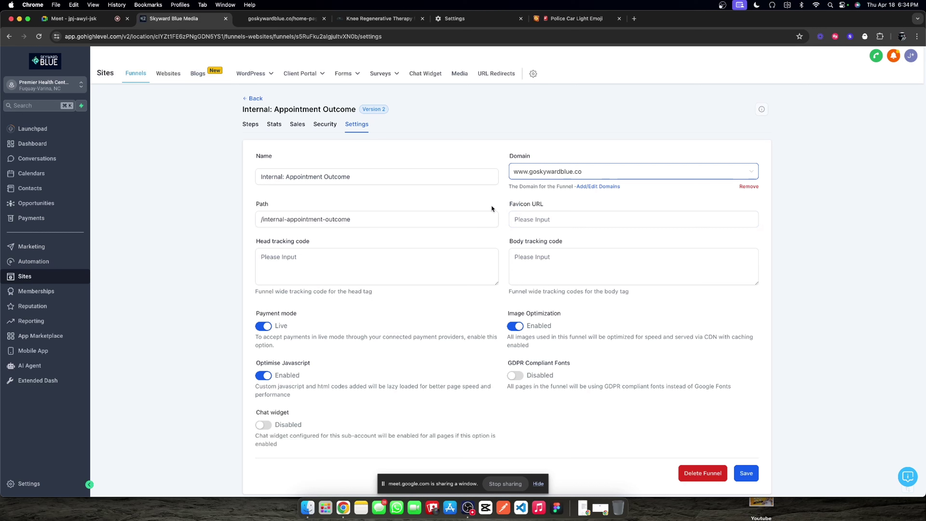
click(452, 216)
triple_click(444, 215)
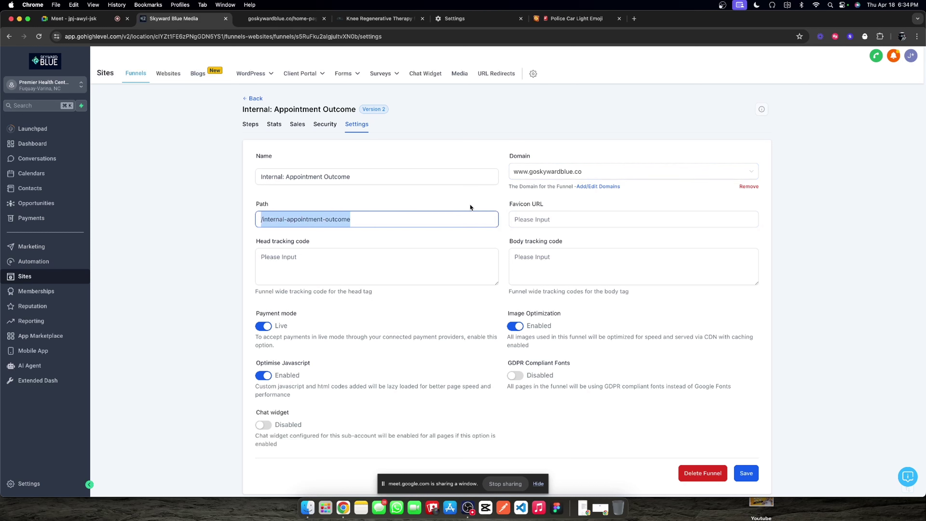
click(481, 203)
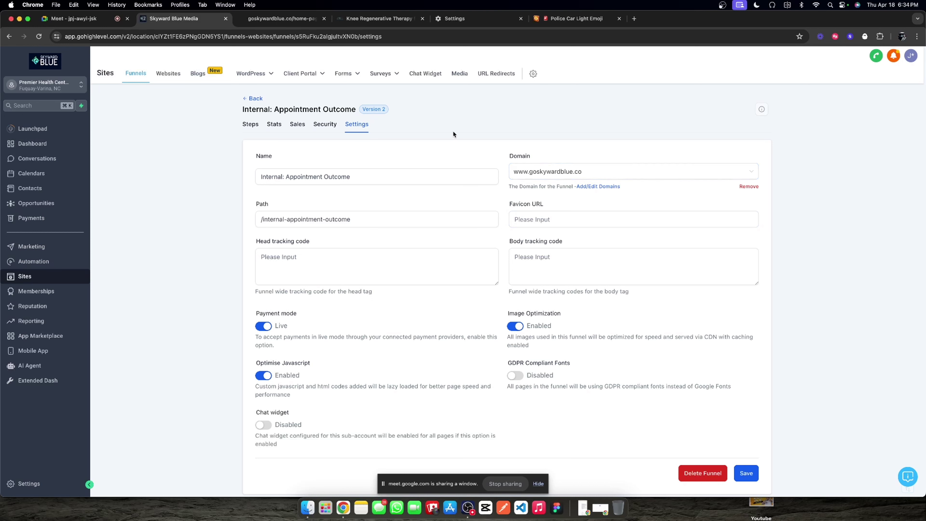
click(748, 473)
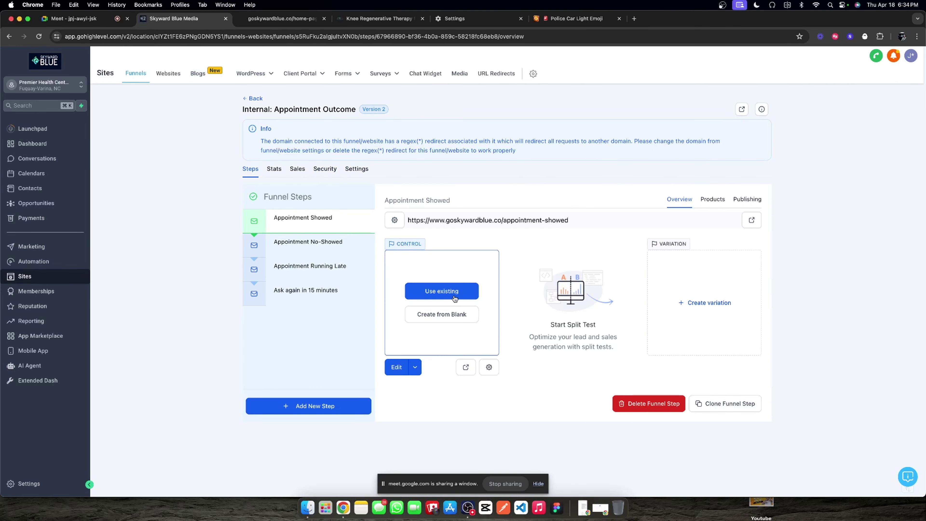
Step: Start the page from blank with a full-width section, one-column row and headline 'Appointment Showed'
click(442, 315)
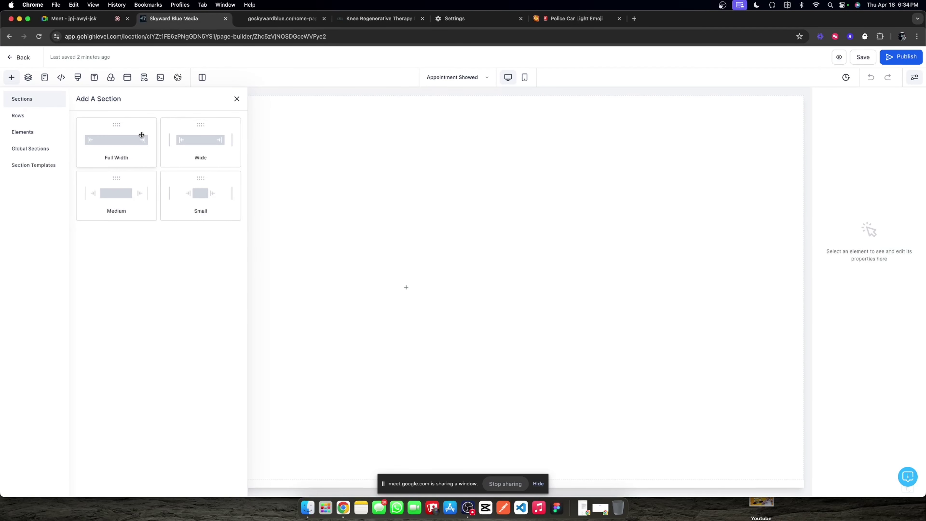
click(140, 139)
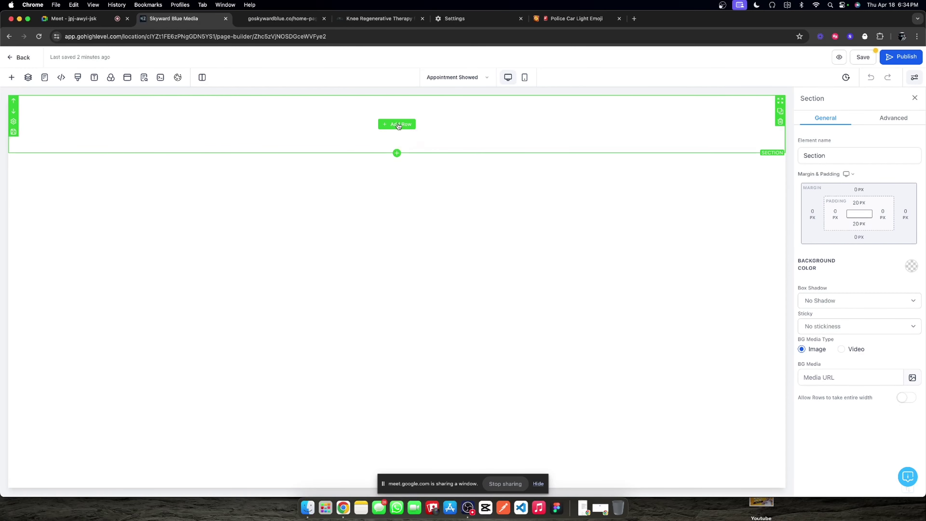
click(398, 125)
click(140, 143)
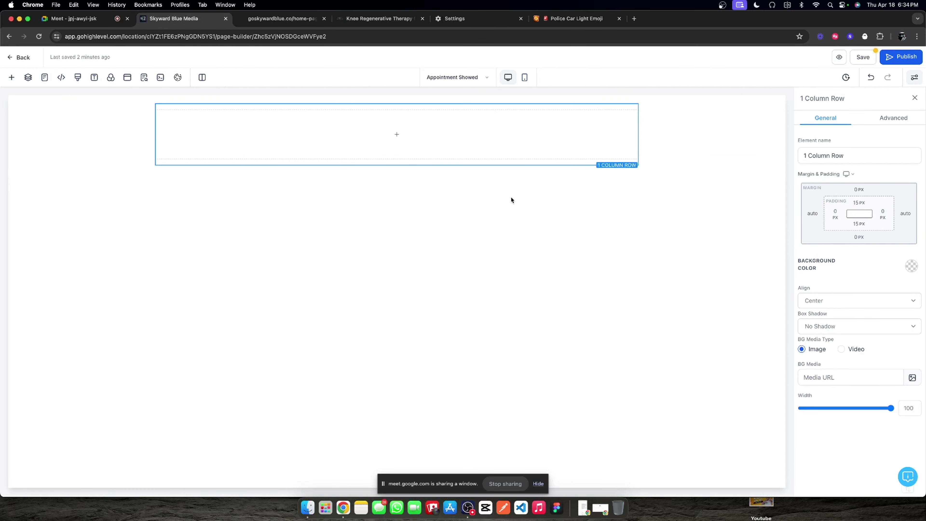
click(396, 134)
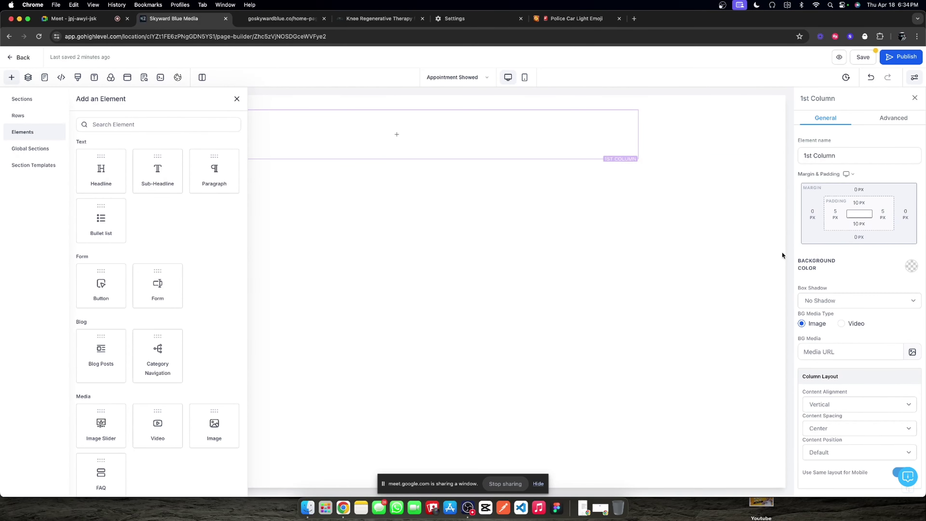
click(103, 178)
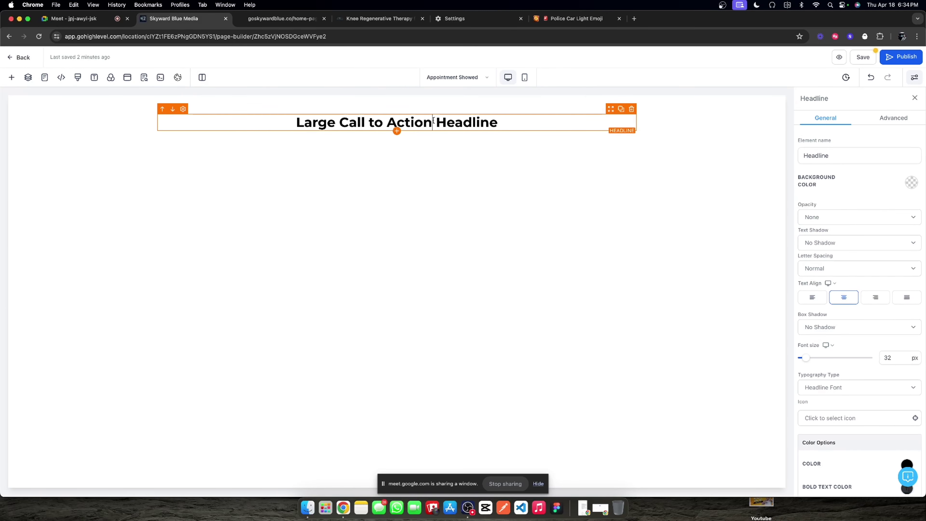
triple_click(433, 121)
text(Appoin)
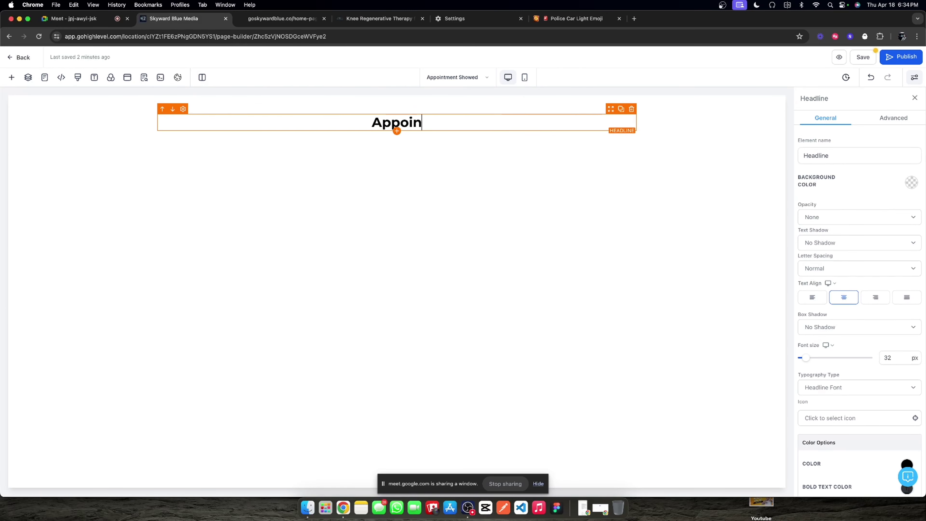
text(tment Showed)
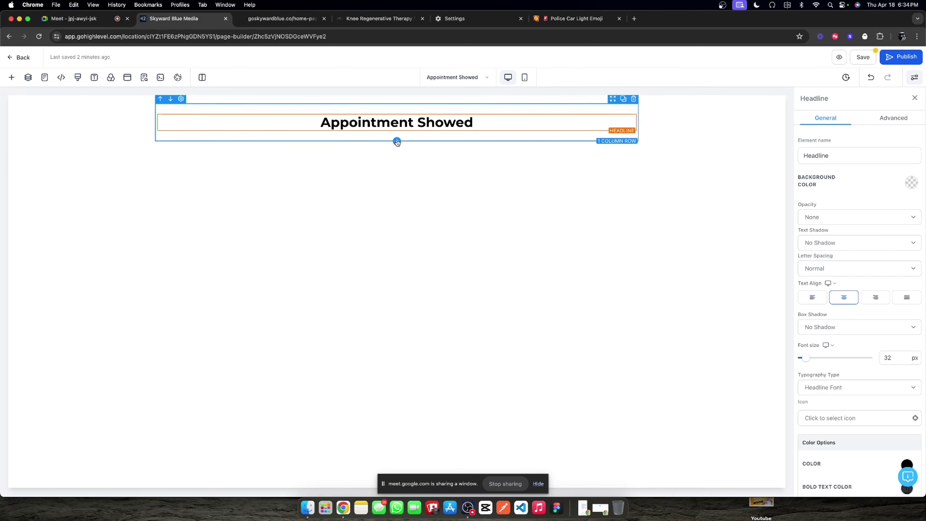
Step: Add a sub-headline reading 'Thank you for letting us know. The appointment has been recorded as shown in our system.'
click(397, 141)
click(117, 143)
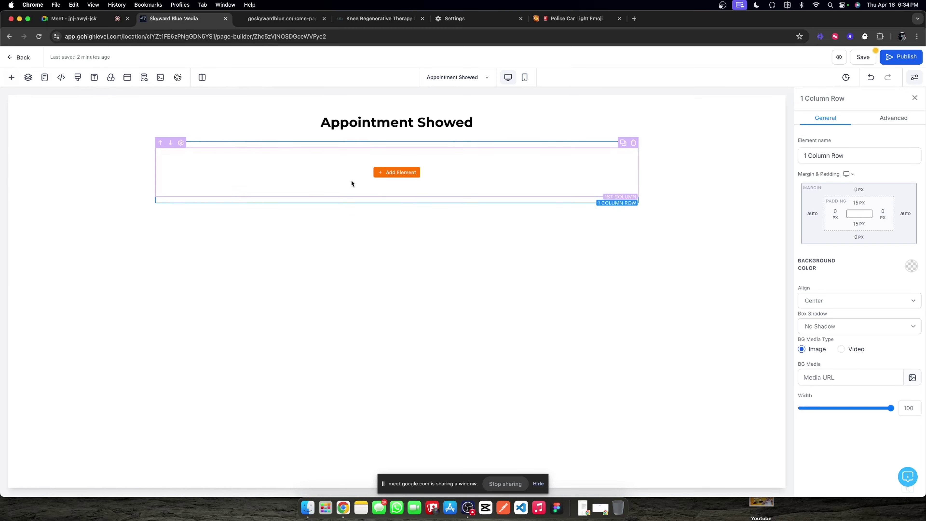
click(401, 178)
drag(151, 177, 284, 188)
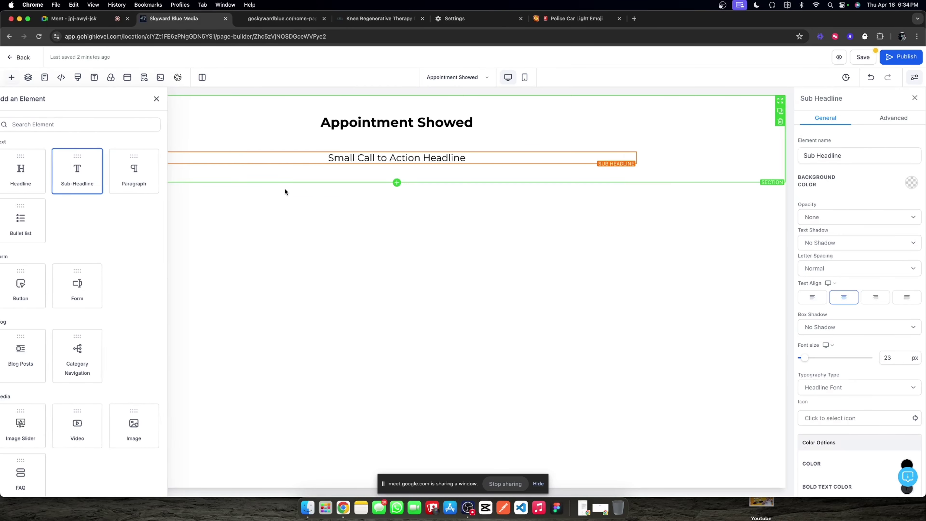
click(430, 161)
double_click(438, 158)
text(Thank)
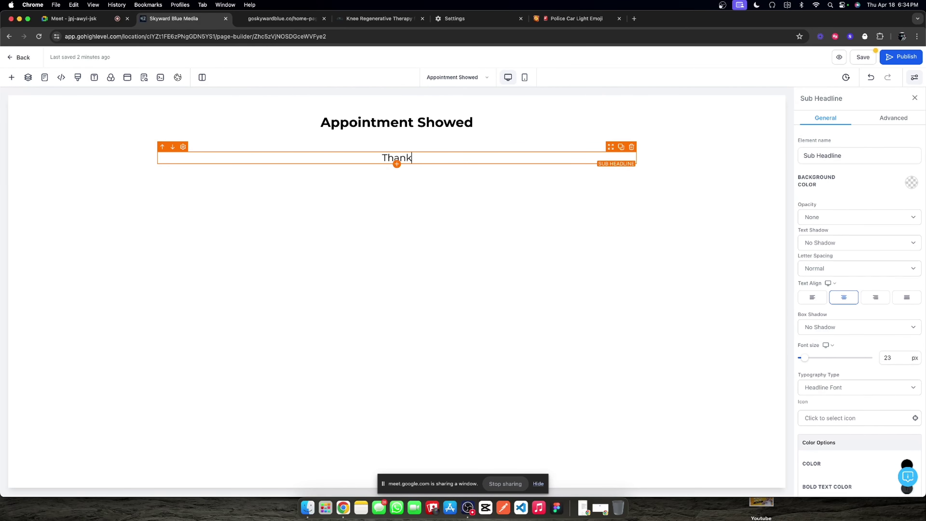
text( you for letting )
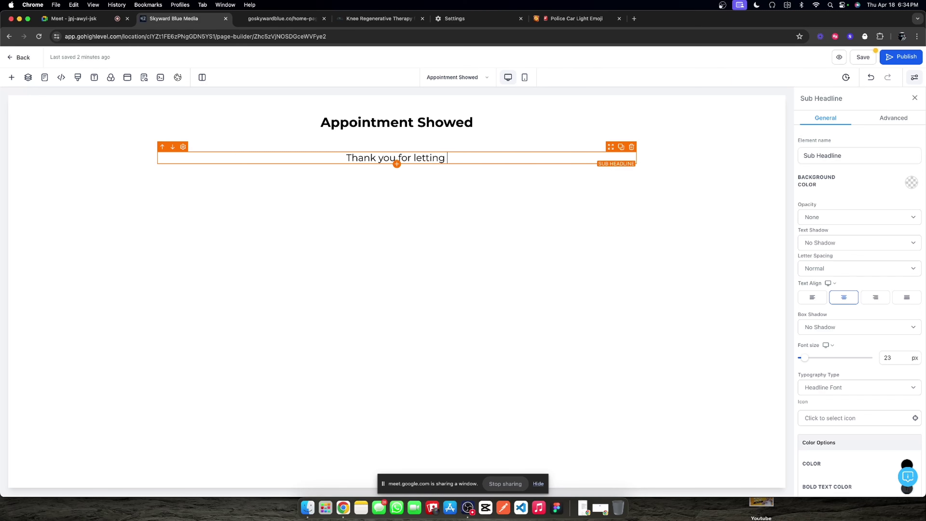
text(us know.)
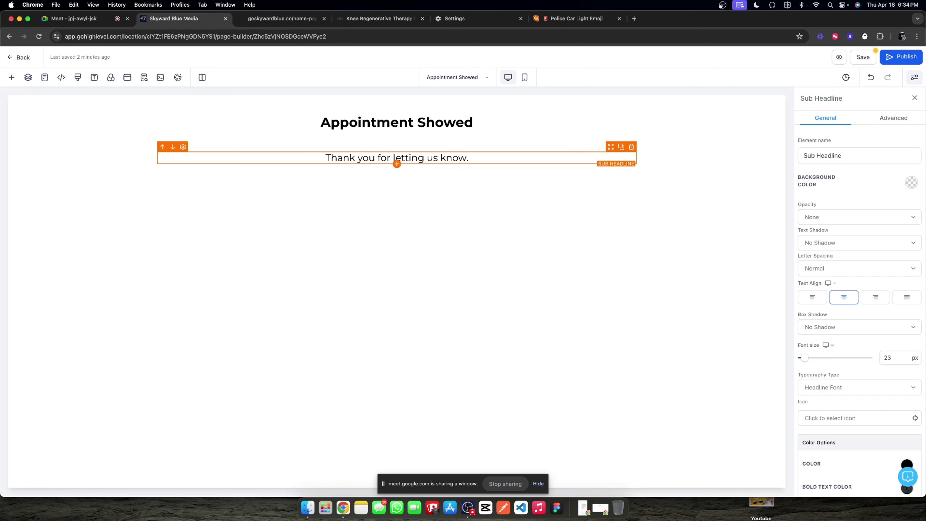
text( The appo)
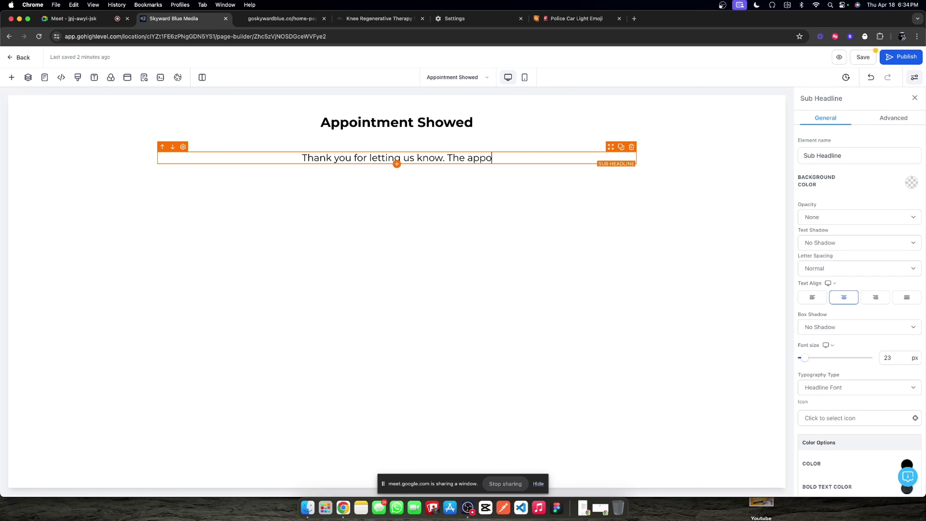
text(intment has been)
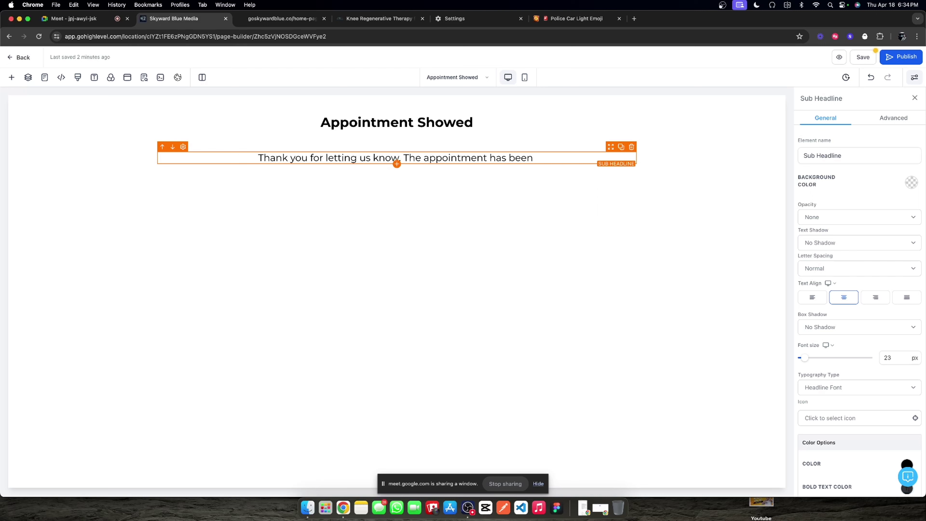
text(recorded as)
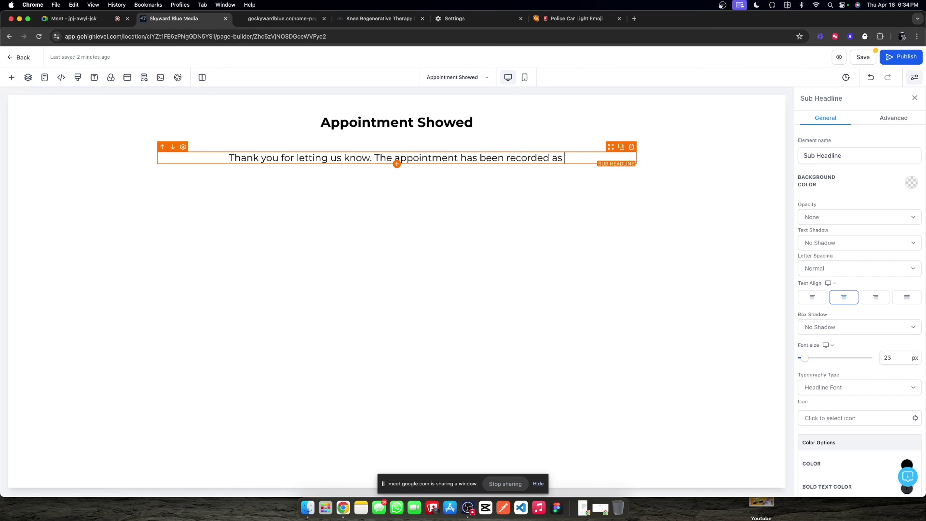
text( shown in our sty)
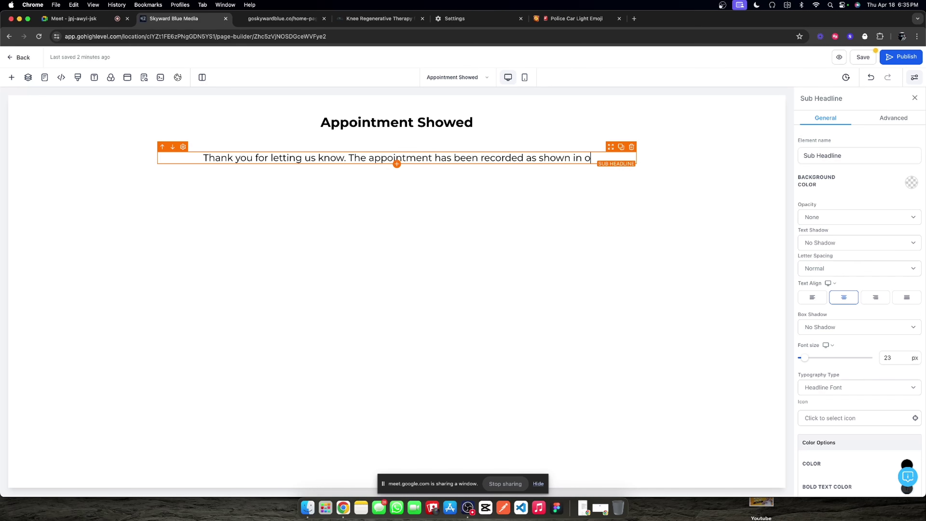
key(BackSpace)
key(BackSpace)
text(ystem.)
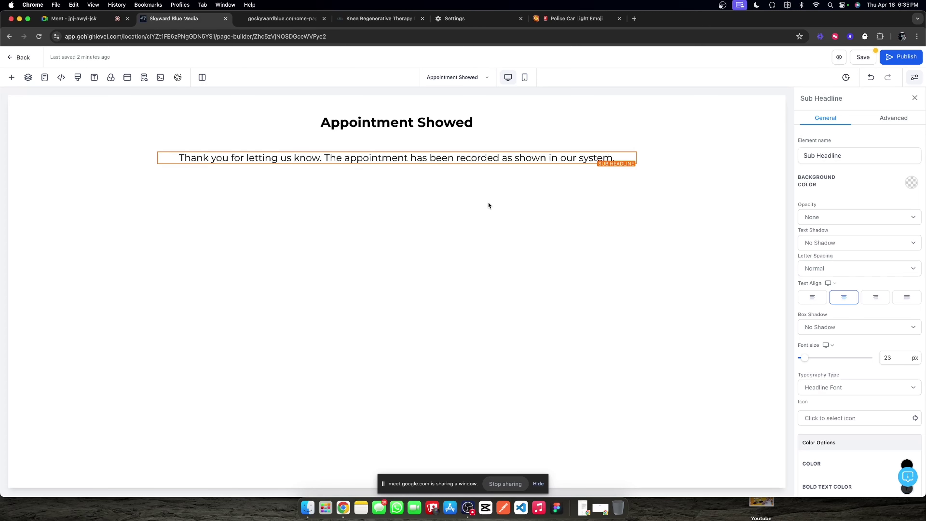
Step: Add a one-column row above the headline and drop an Image element into it
click(395, 140)
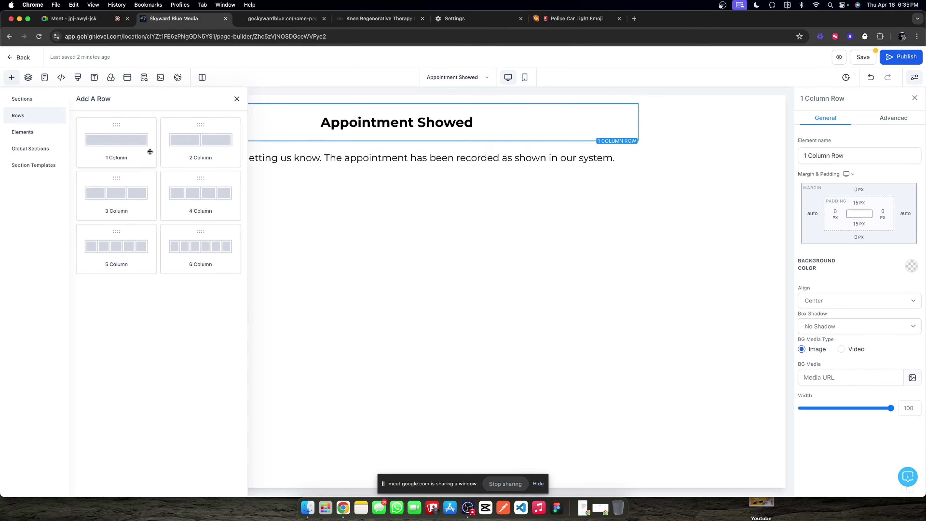
drag(150, 152, 317, 158)
drag(612, 136, 612, 121)
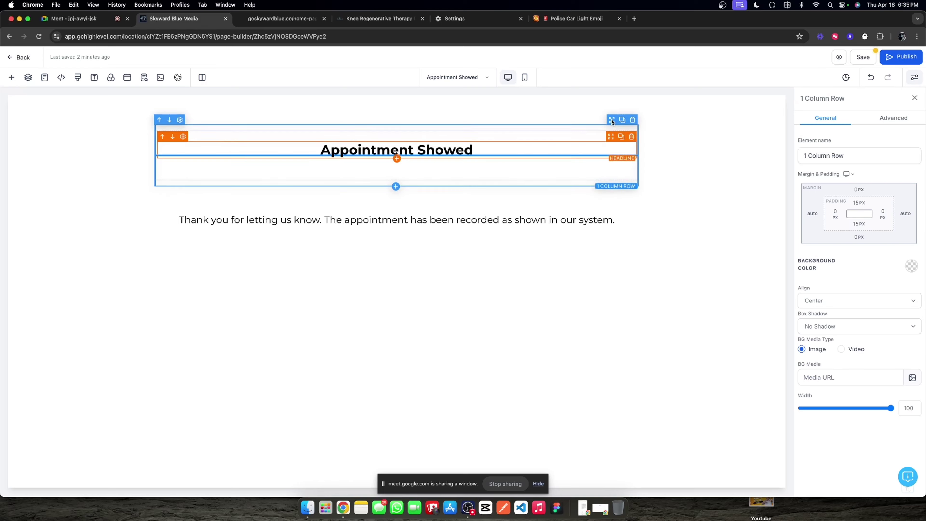
click(407, 136)
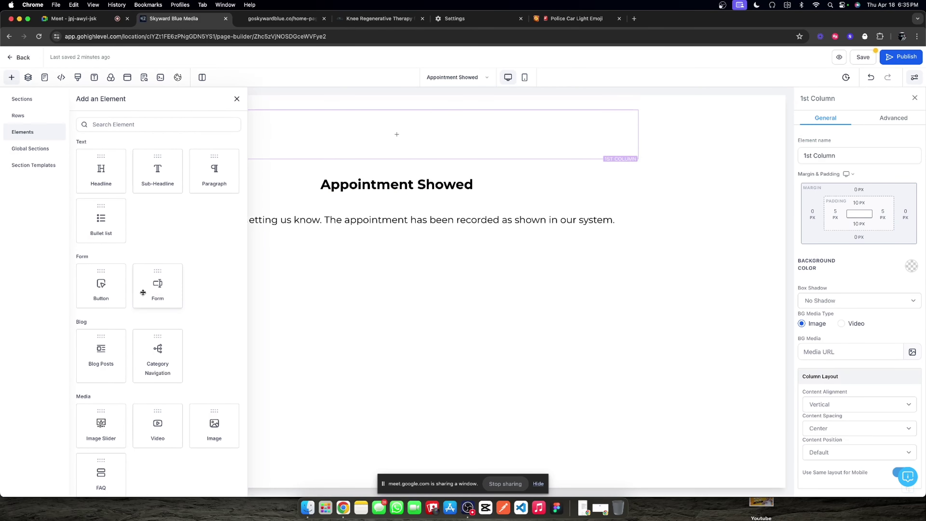
scroll(143, 292, down, 5)
drag(201, 294, 437, 131)
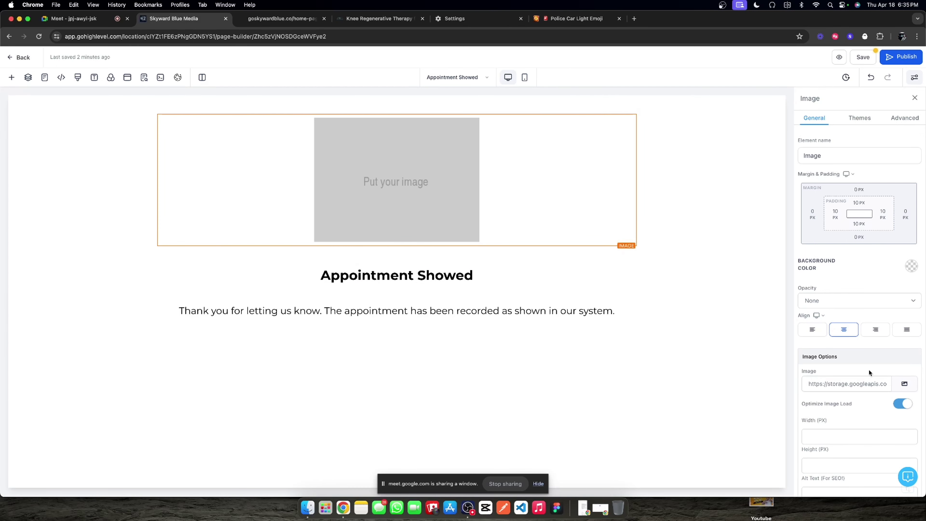
Step: Choose the media library as image source, then search 'appointment icon png' in a new browser tab
click(904, 383)
click(871, 351)
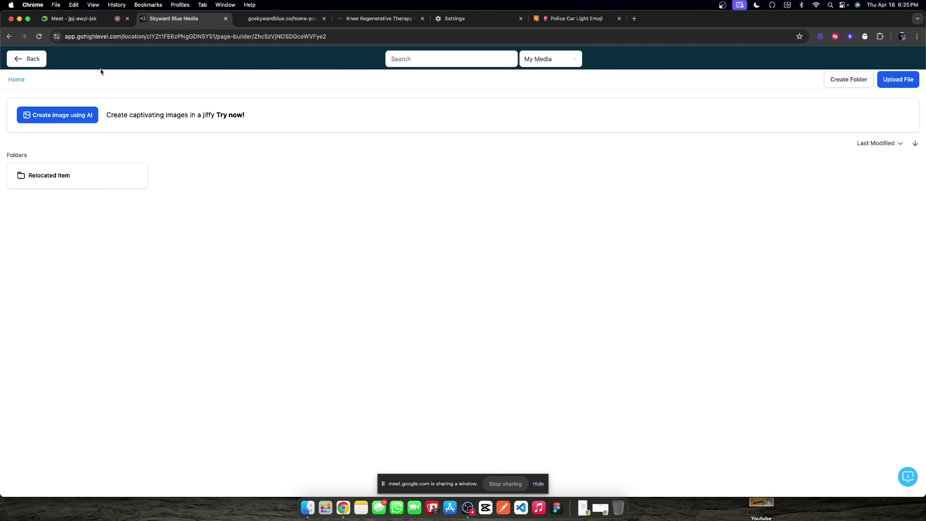
click(634, 19)
text(appointment )
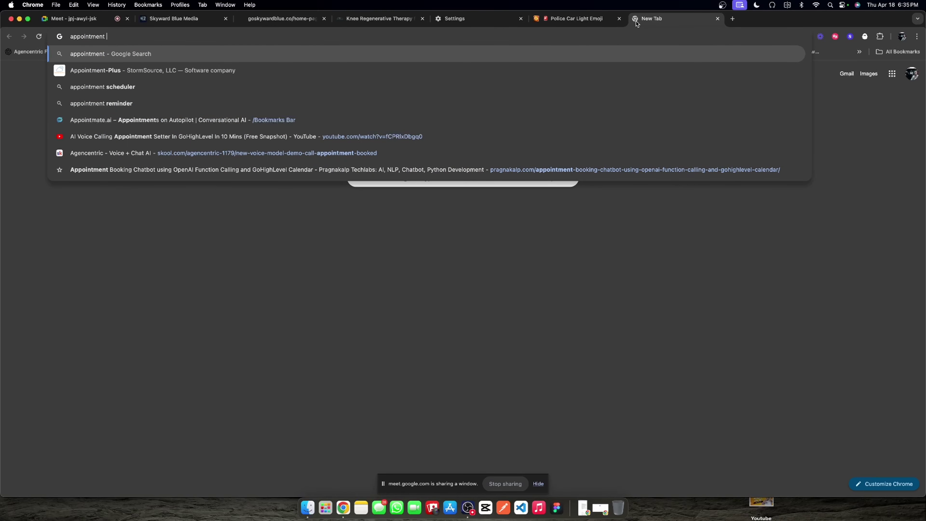
text(icon png)
Step: Save the Flaticon calendar-and-phone icon from the 'appointment icon png' results and return to the media library
key(Return)
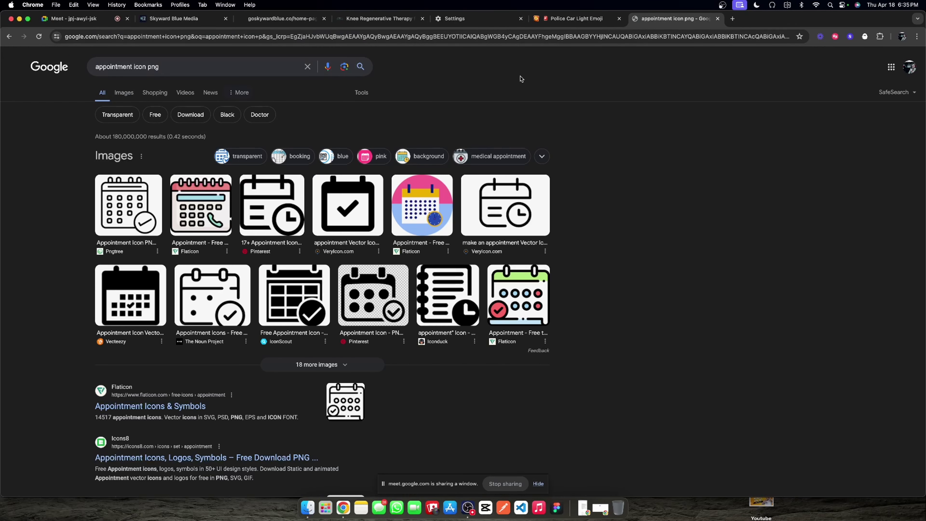
click(211, 211)
right_click(660, 236)
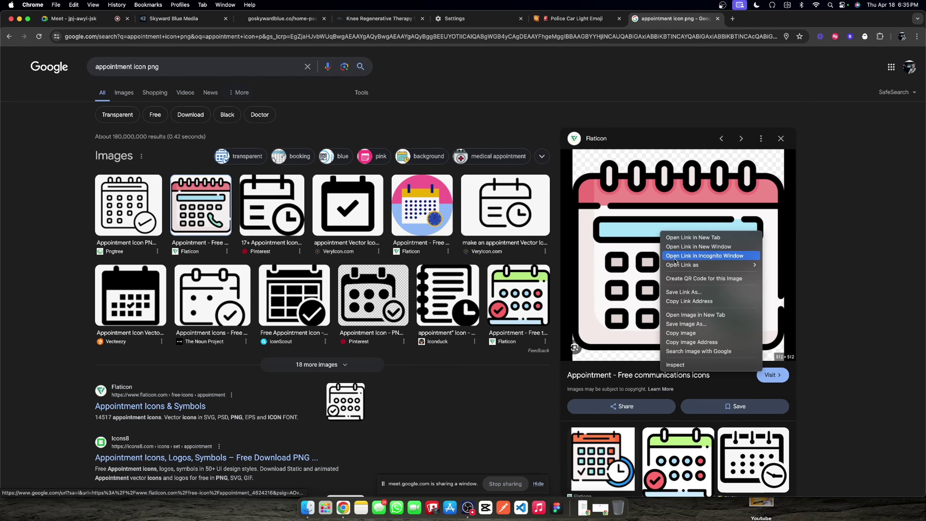
click(685, 323)
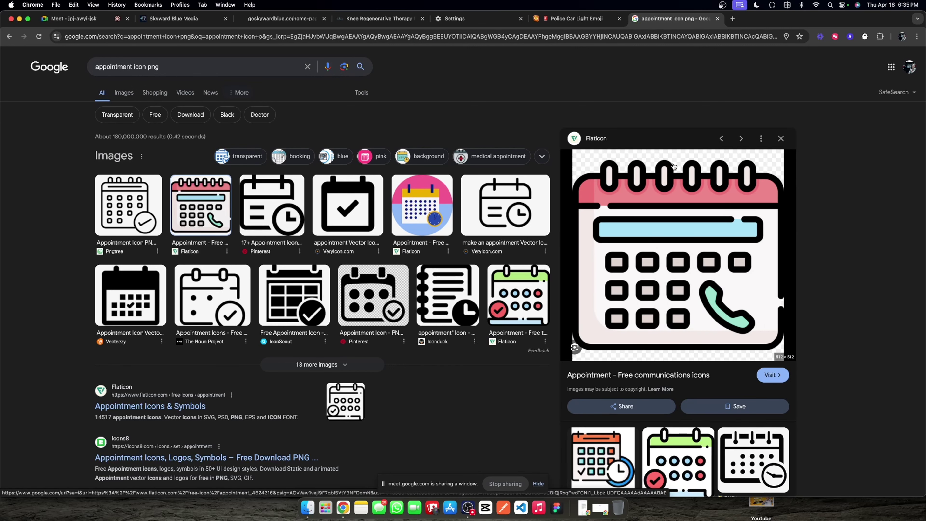
click(182, 18)
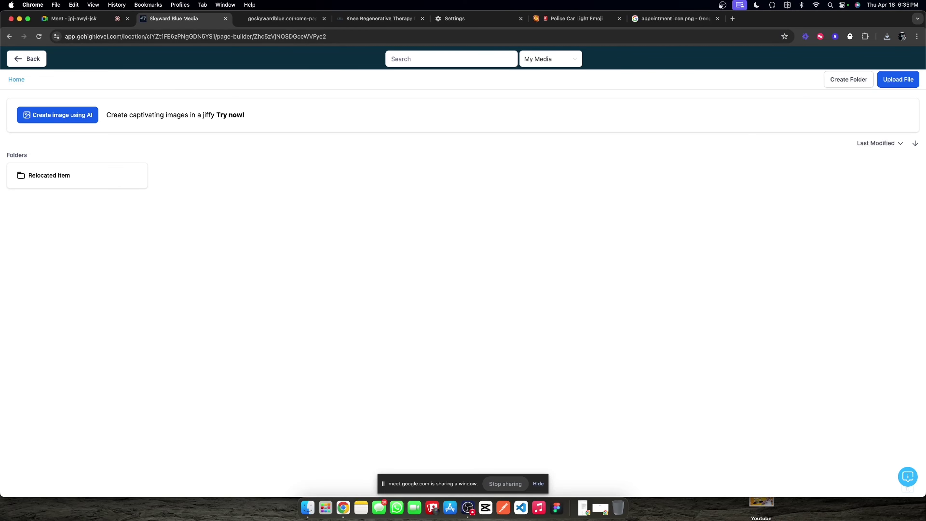
Step: Upload 4624216.png from the Desktop, insert it, and set its width to 175 px
click(906, 80)
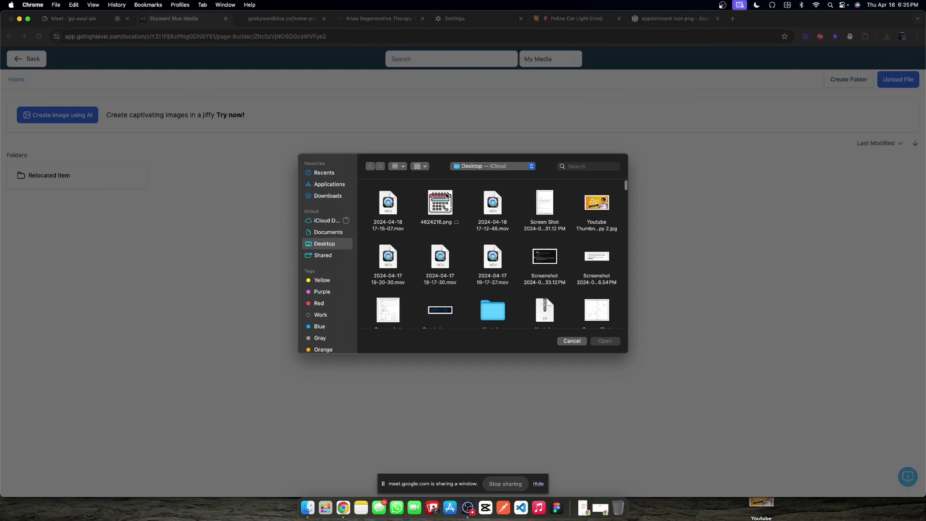
click(326, 197)
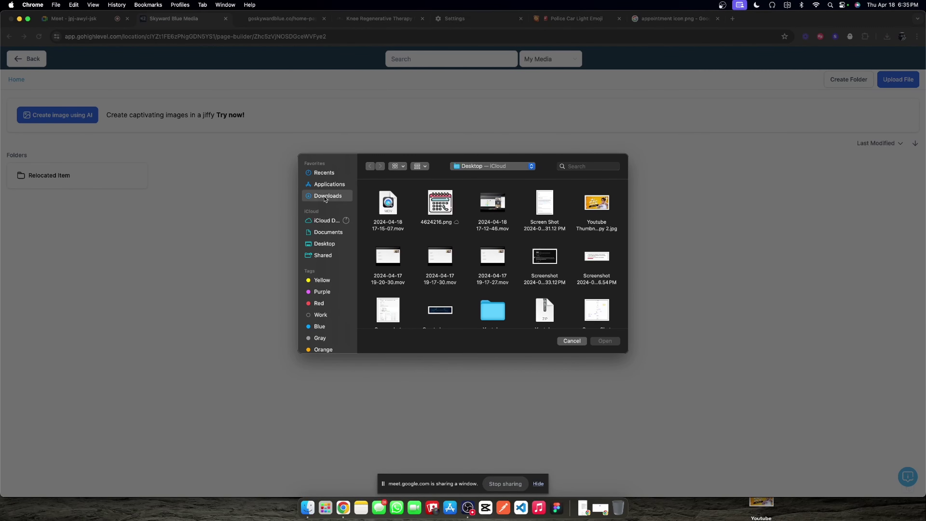
click(325, 243)
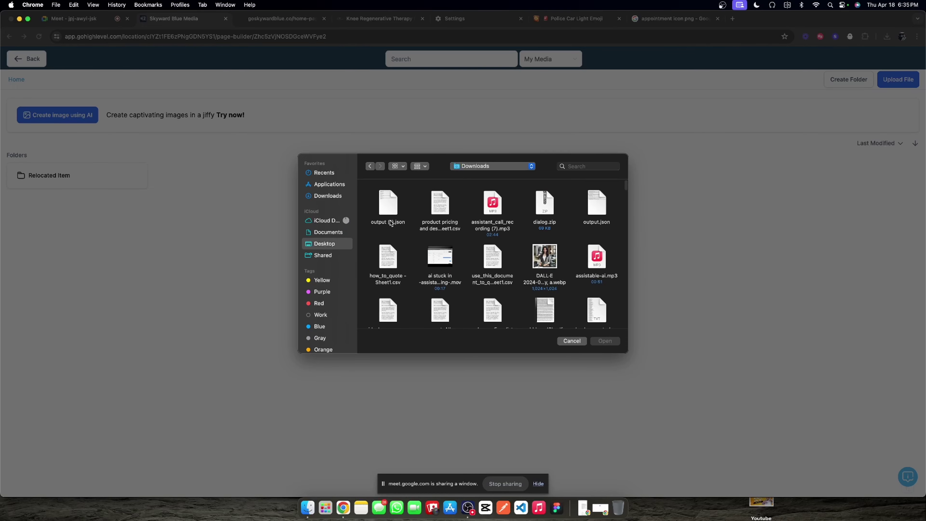
double_click(439, 205)
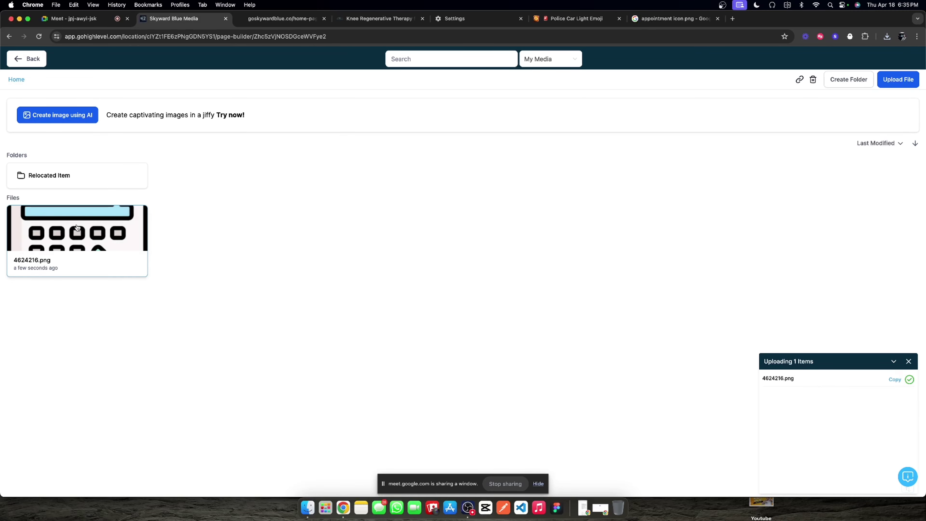
click(78, 227)
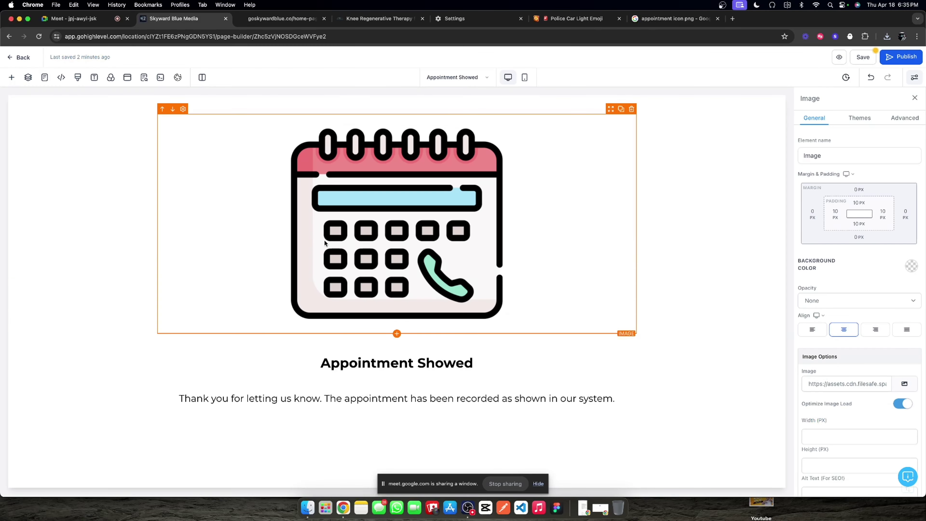
click(835, 434)
text(175)
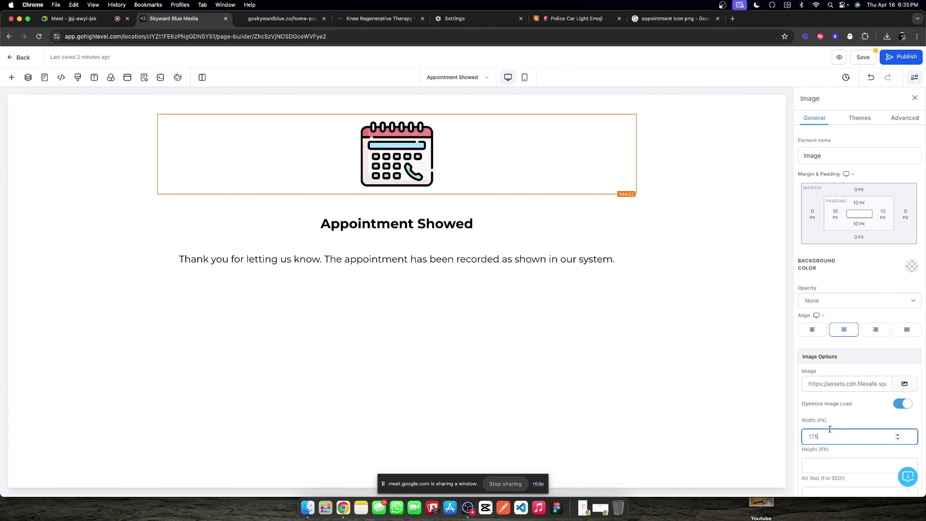
Step: Give the page section 20 px left and right padding and save the page
click(523, 264)
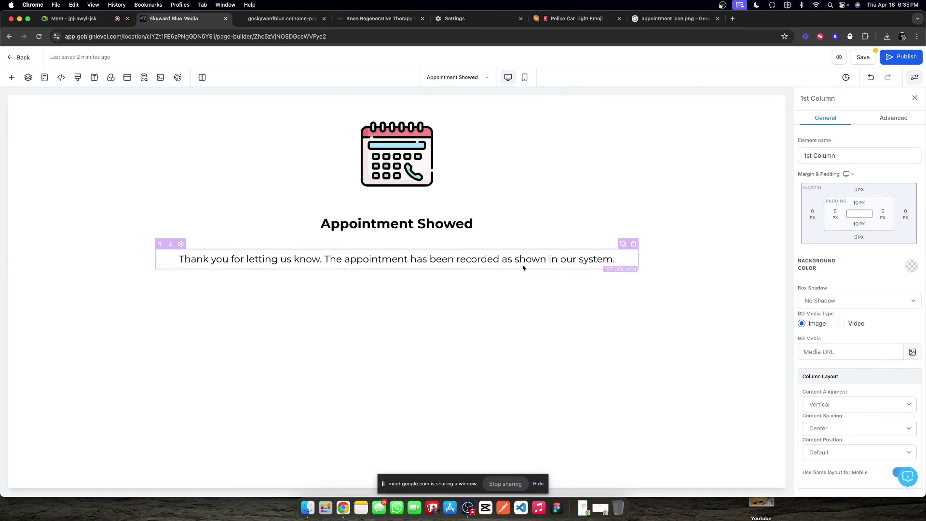
click(512, 223)
click(551, 201)
click(706, 193)
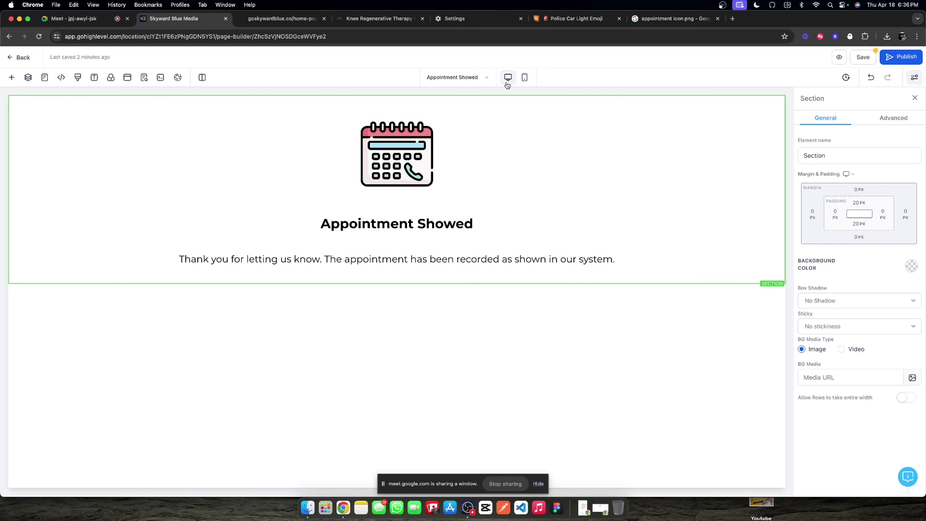
click(525, 78)
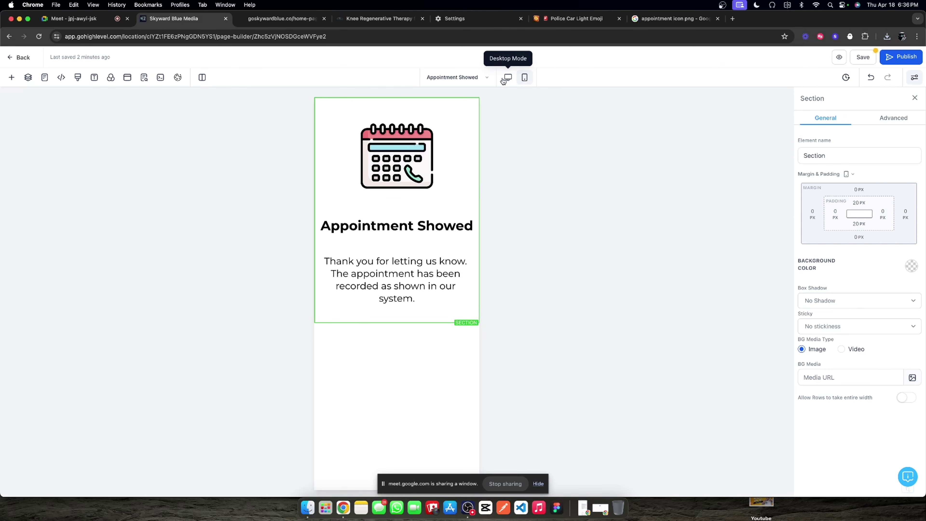
click(506, 79)
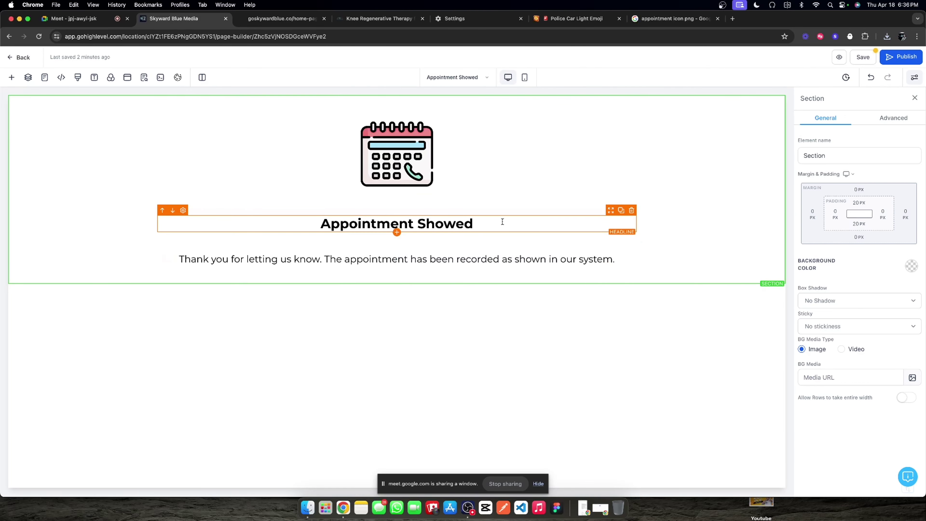
click(885, 218)
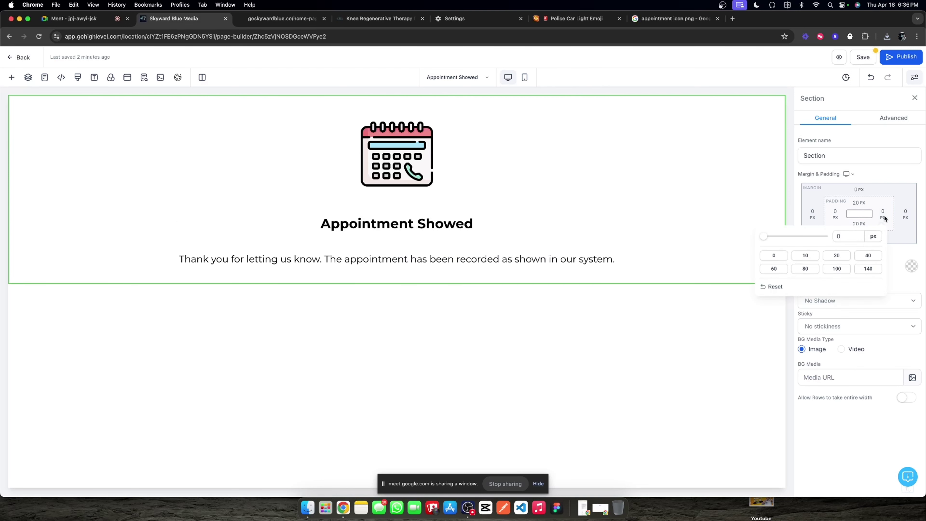
click(837, 256)
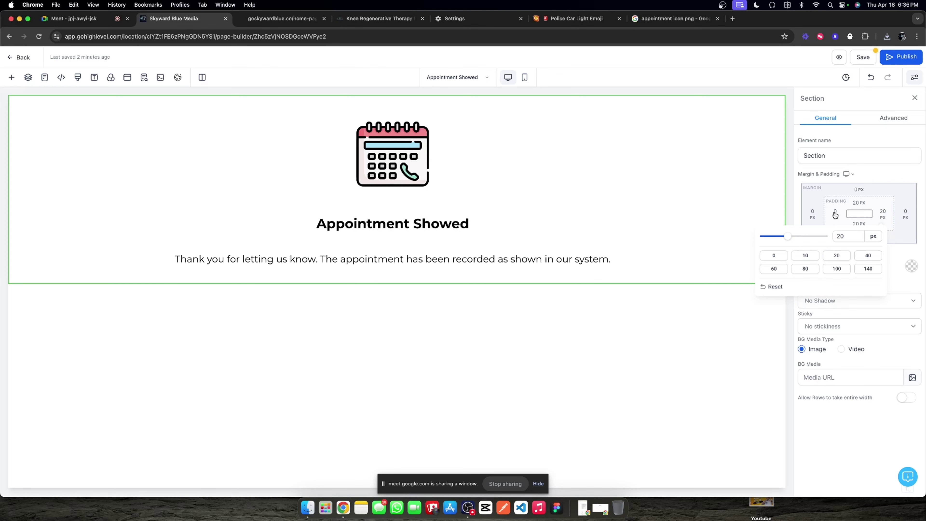
click(834, 215)
click(850, 254)
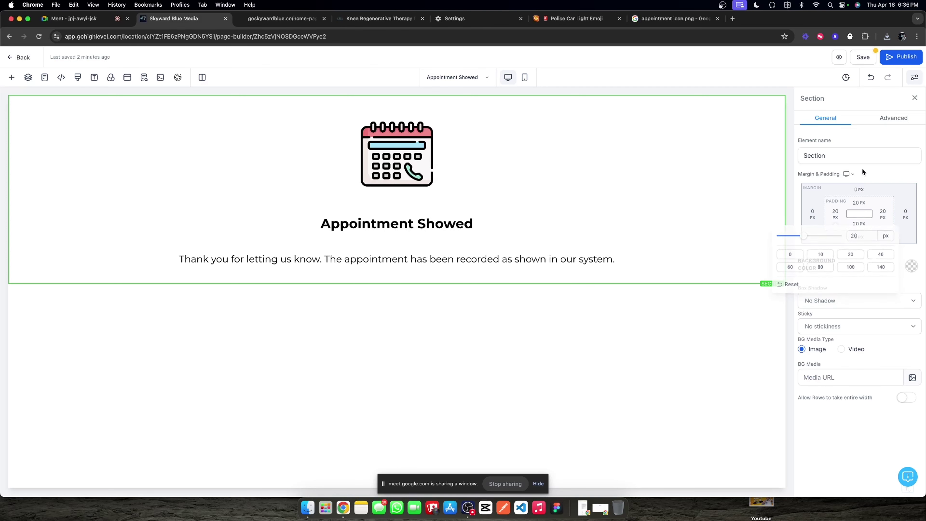
click(862, 57)
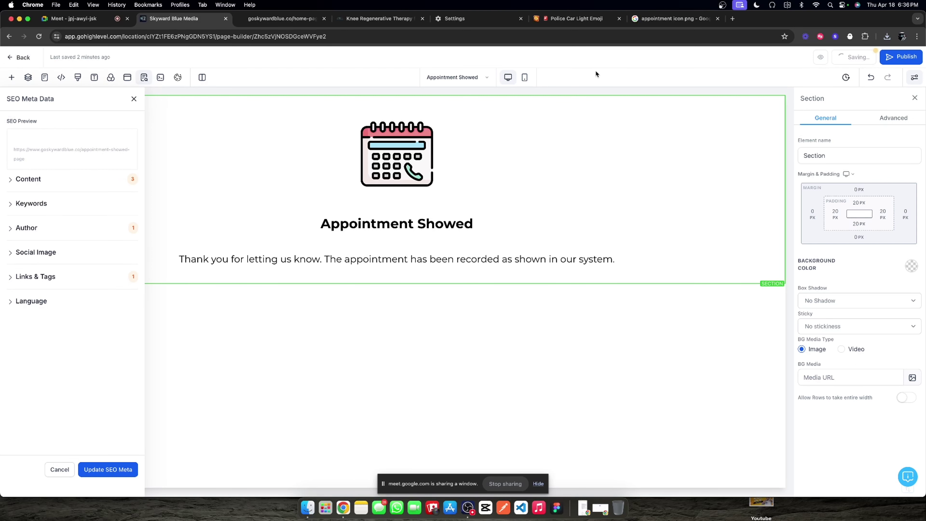
Step: Check the mobile preview, save and publish the Appointment Showed page, then return to the funnel steps
click(525, 77)
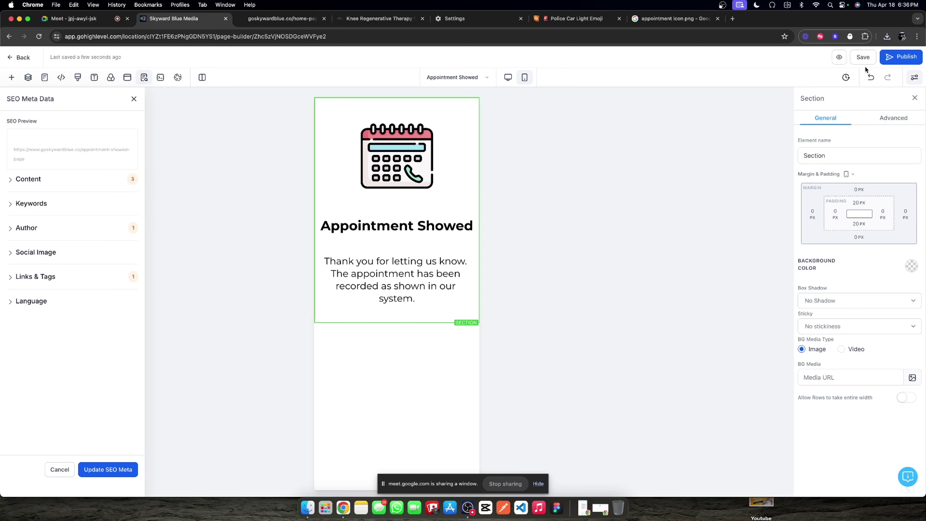
click(872, 57)
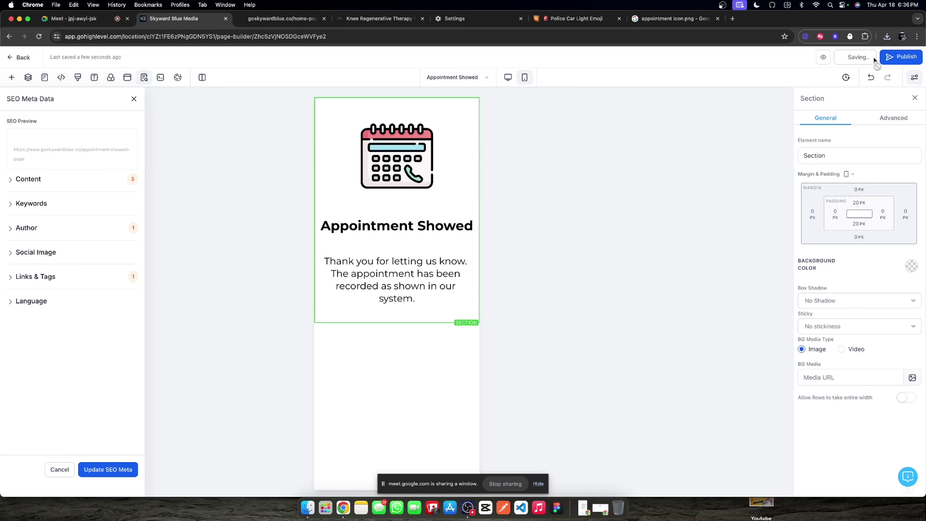
click(892, 58)
click(20, 57)
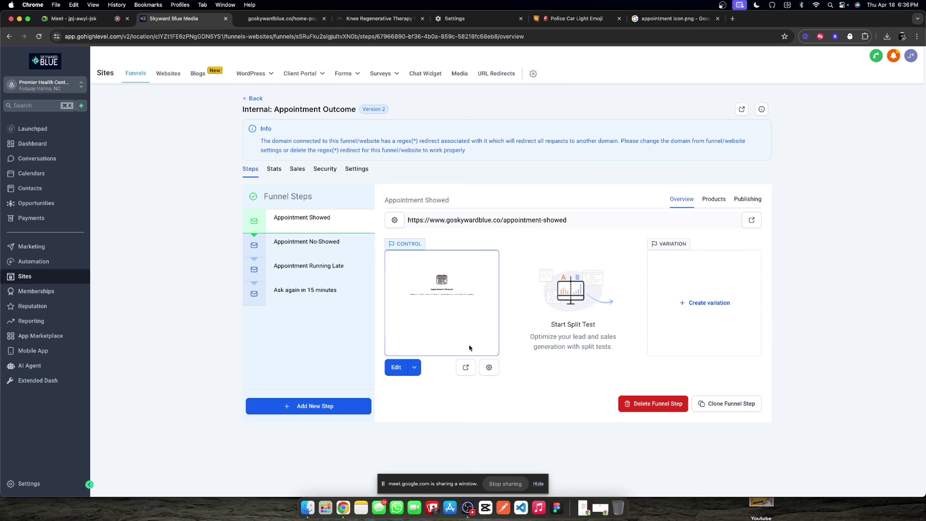
triple_click(529, 222)
key(super+c)
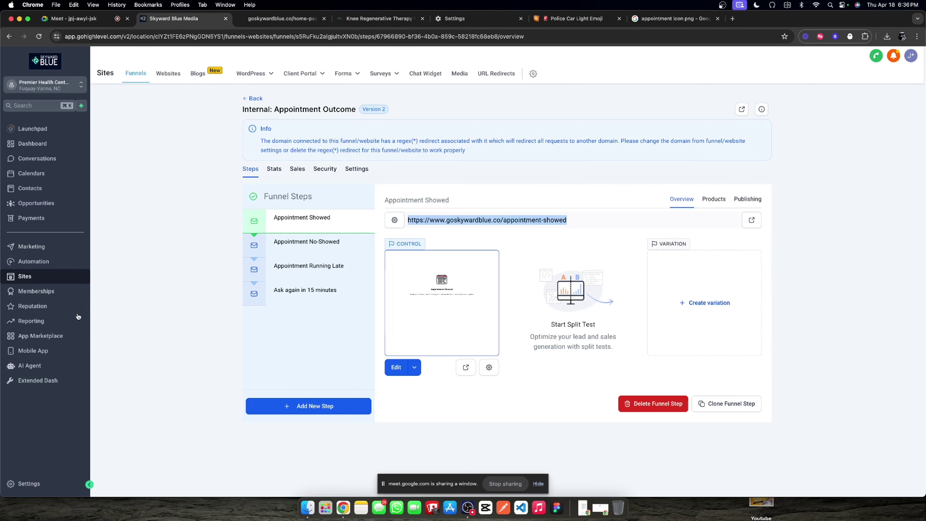
click(29, 483)
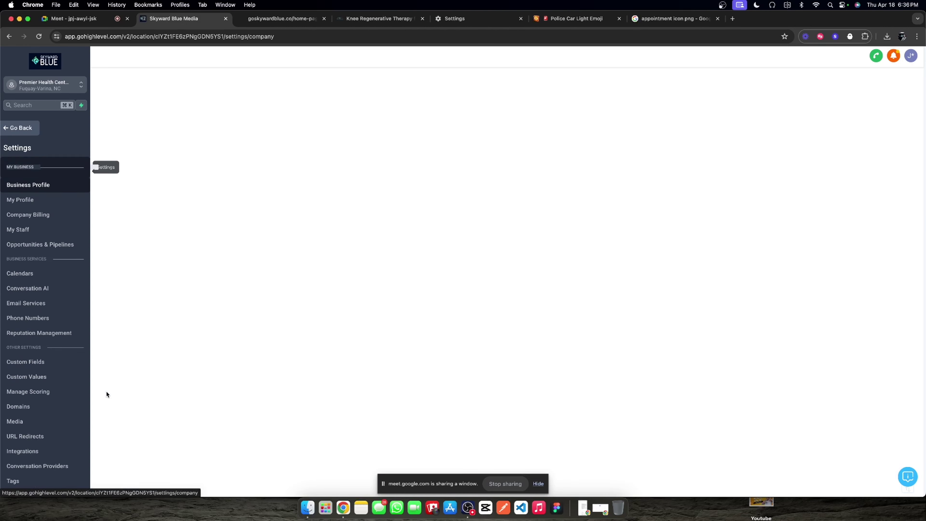
click(29, 368)
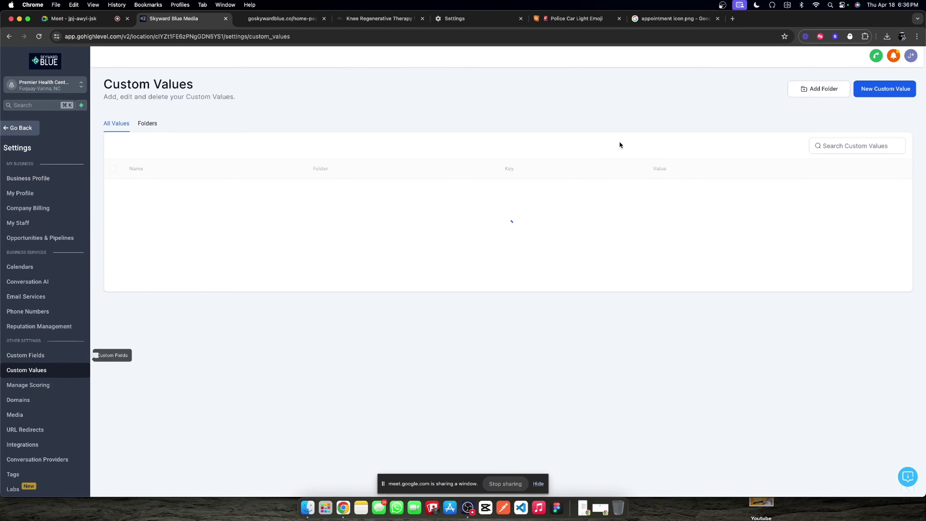
click(901, 90)
click(403, 248)
text(A)
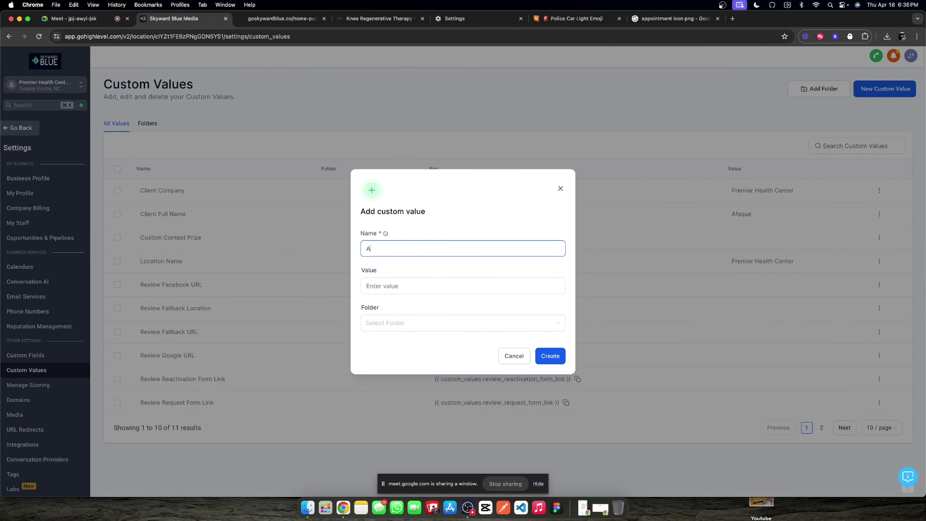
text(ppointment Showed)
key(super+v)
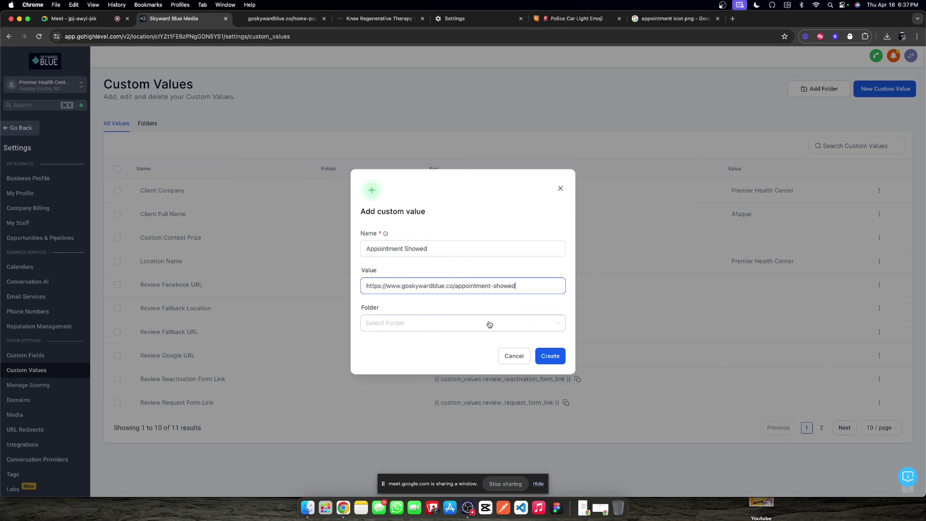
click(551, 352)
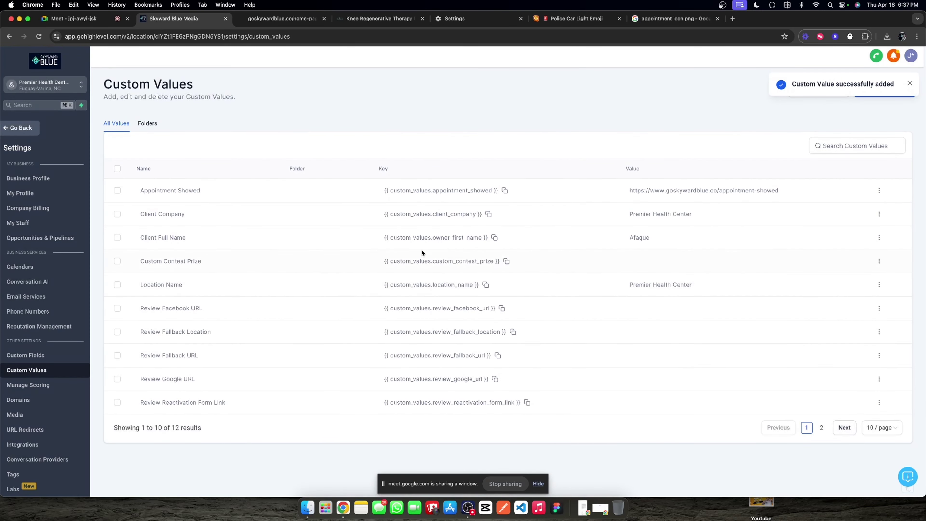
click(20, 127)
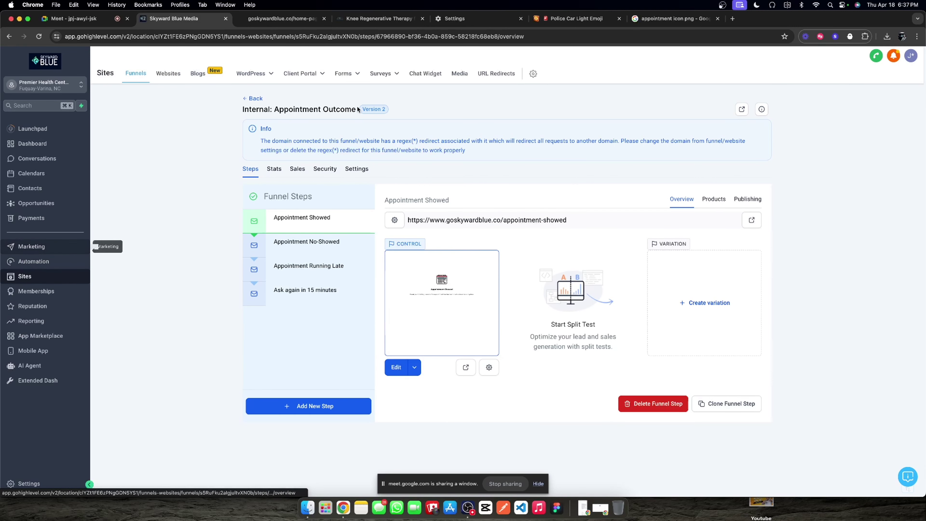
click(313, 73)
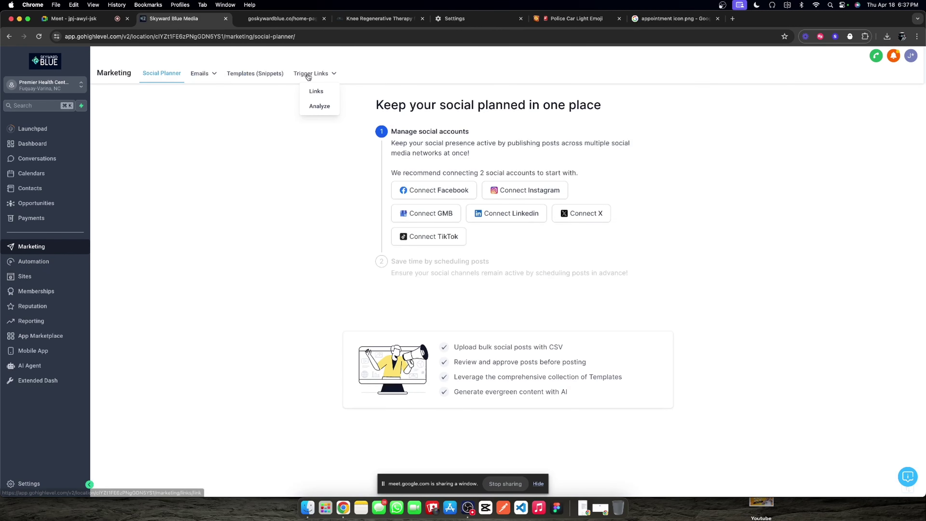
click(322, 93)
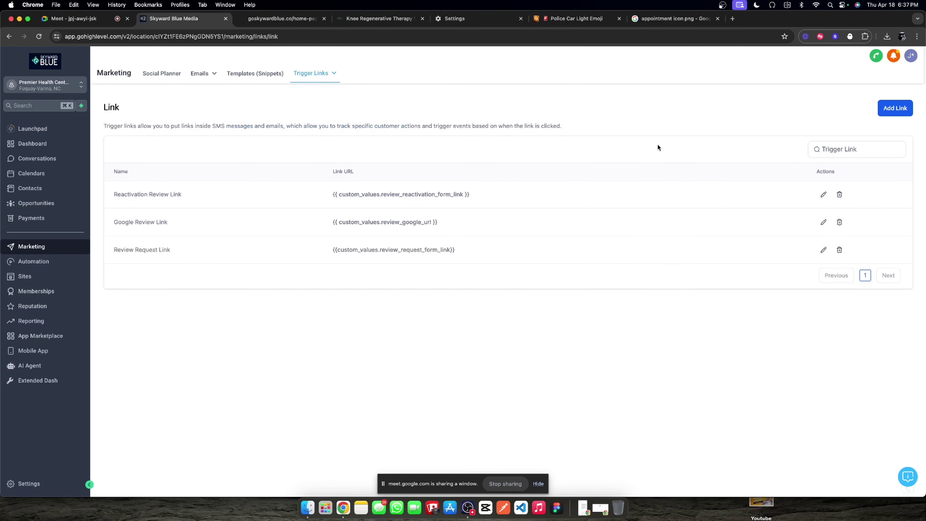
click(892, 110)
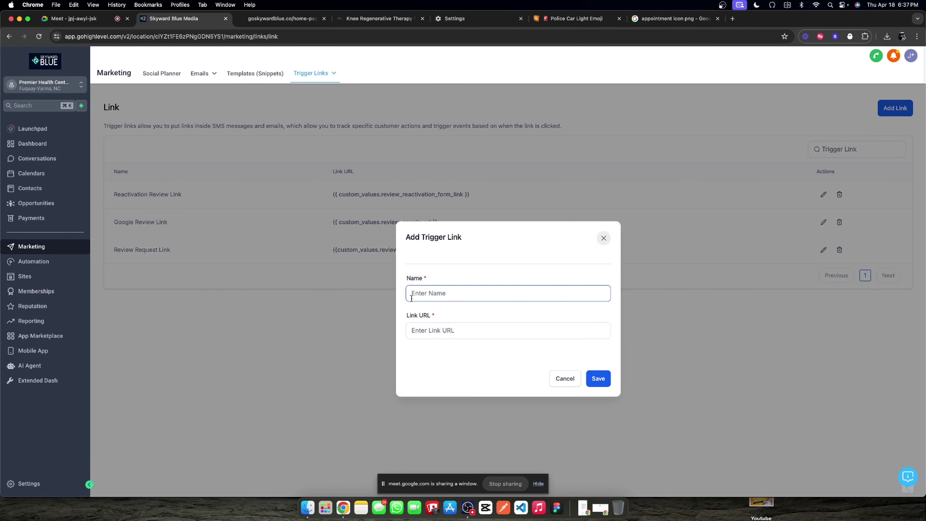
text(Appointment Showed)
click(516, 324)
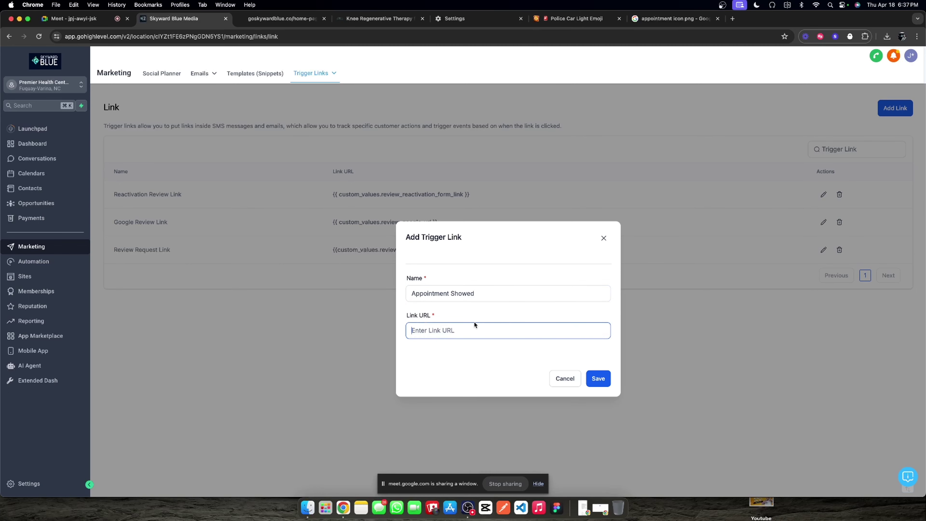
key(super+v)
click(597, 378)
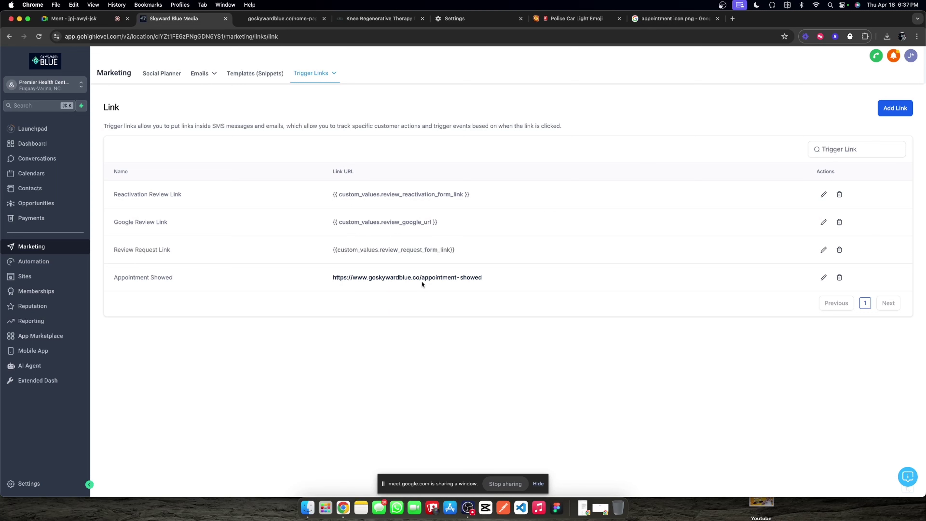
click(425, 278)
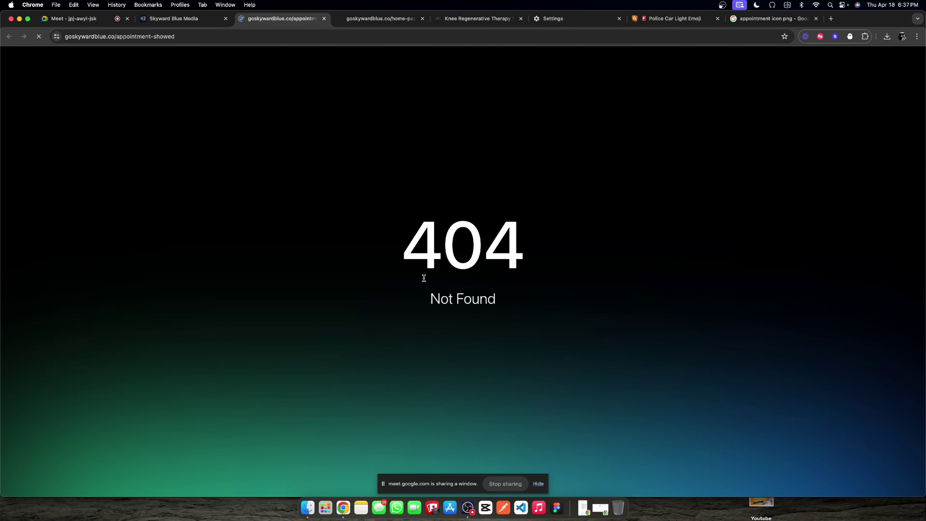
click(117, 39)
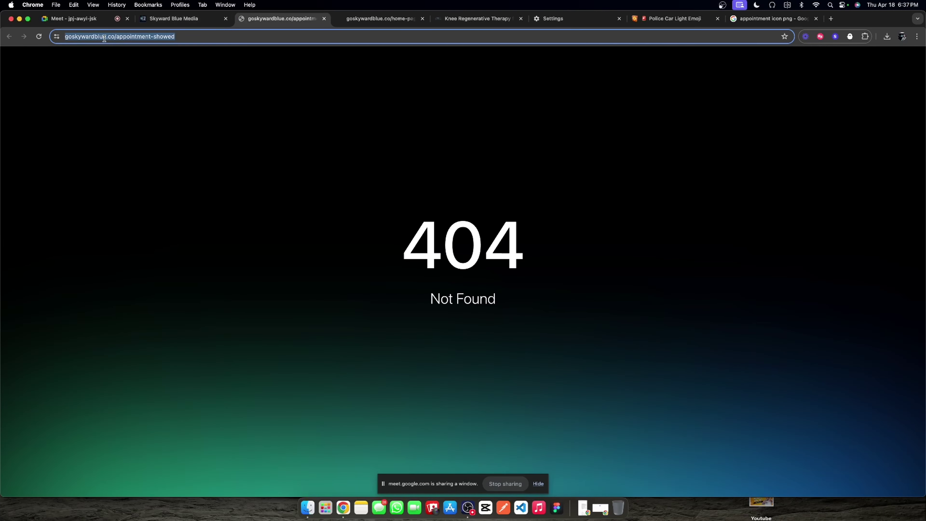
click(118, 38)
click(85, 36)
text(www)
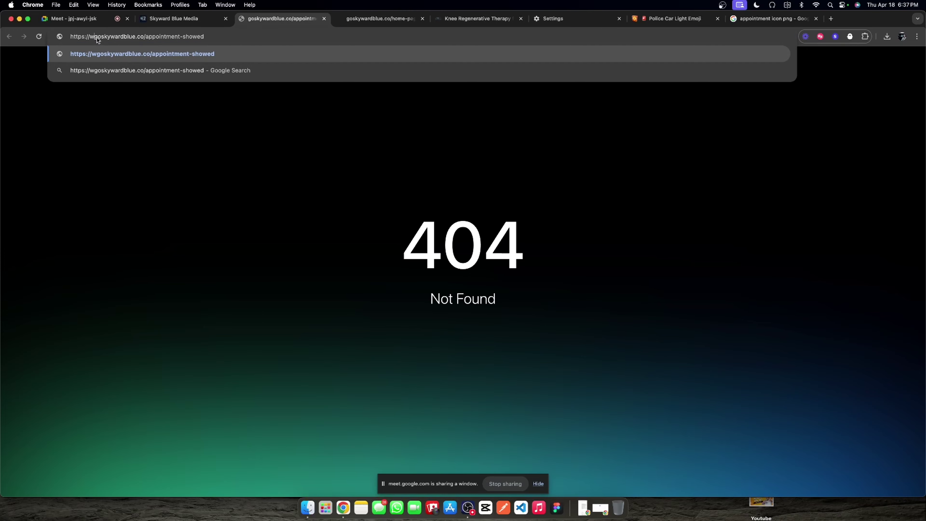
key(Return)
click(97, 37)
click(95, 37)
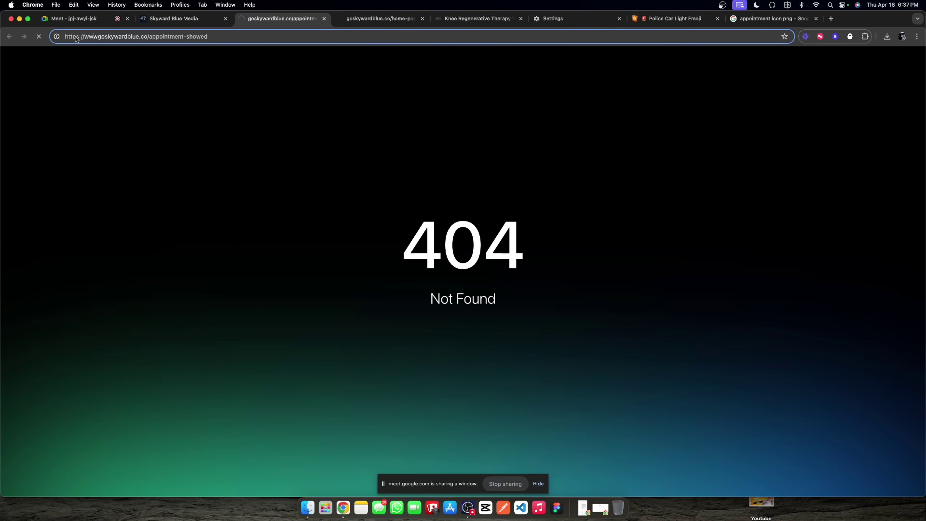
key(Return)
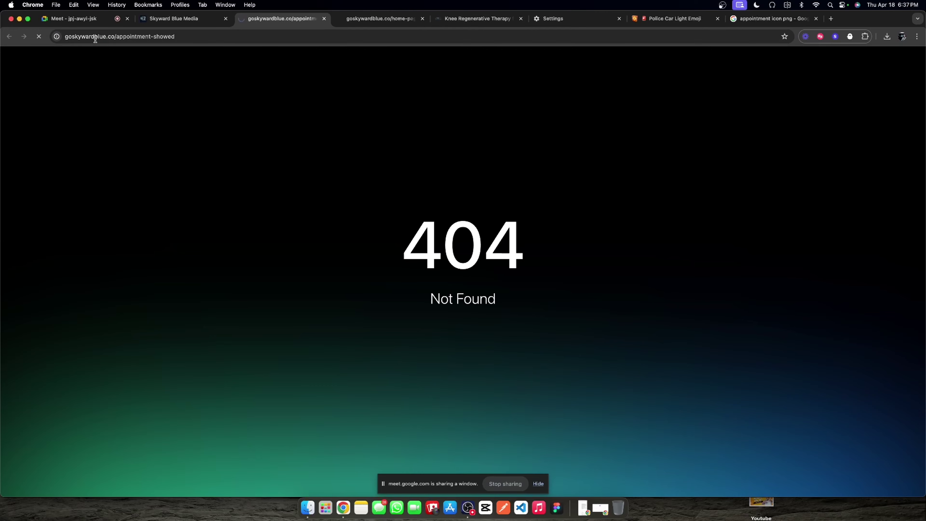
click(168, 32)
click(137, 36)
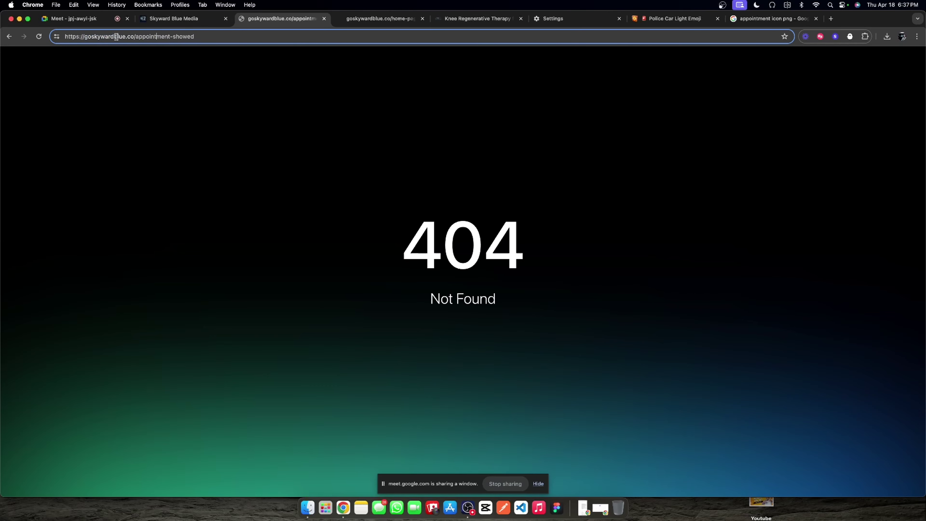
click(85, 36)
text(www.)
key(Return)
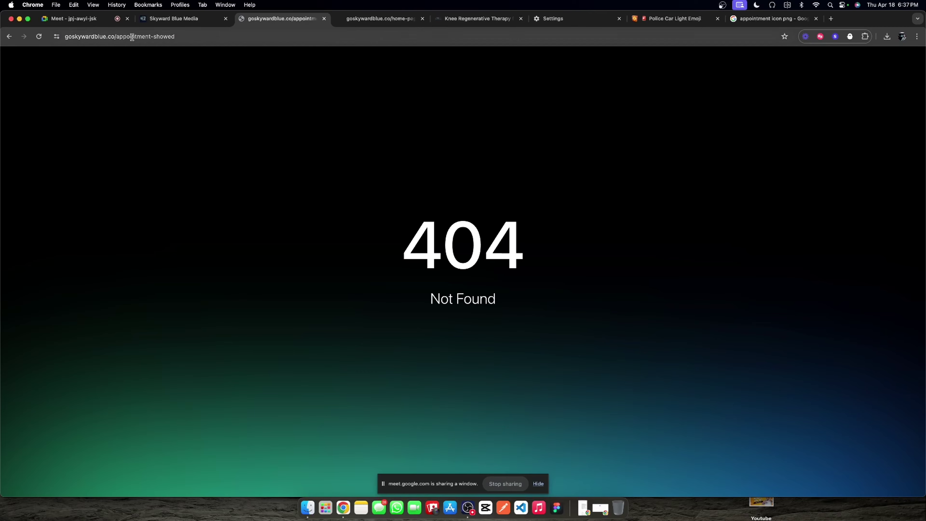
Step: Return to GoHighLevel and open the Sites funnels list
key(ctrl+shift+Tab)
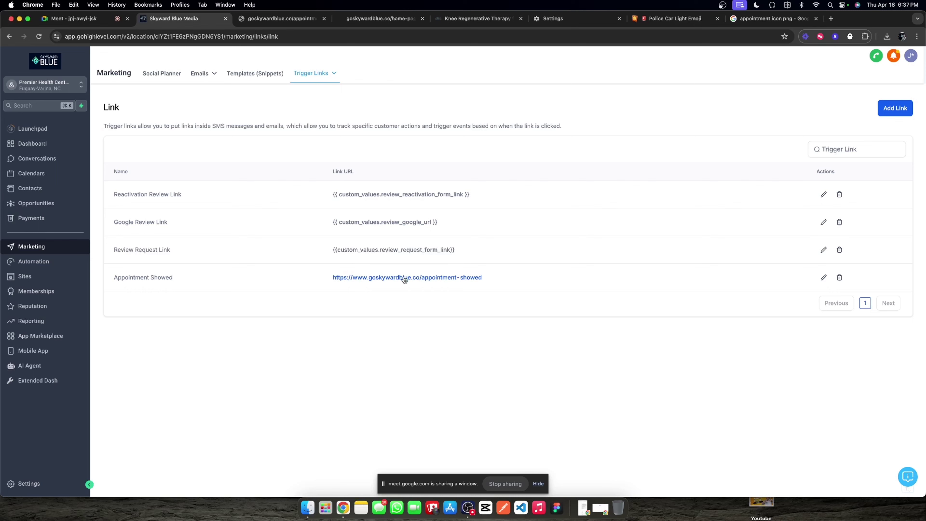
click(66, 263)
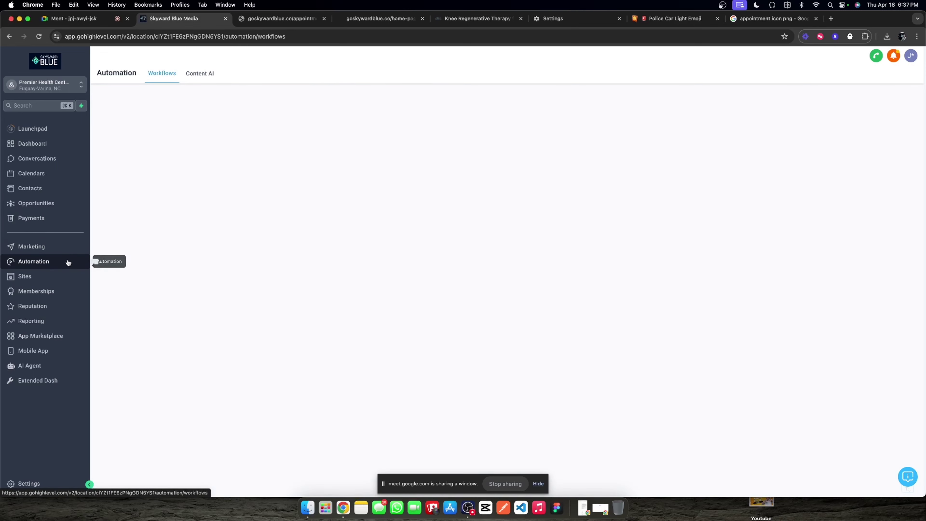
click(63, 280)
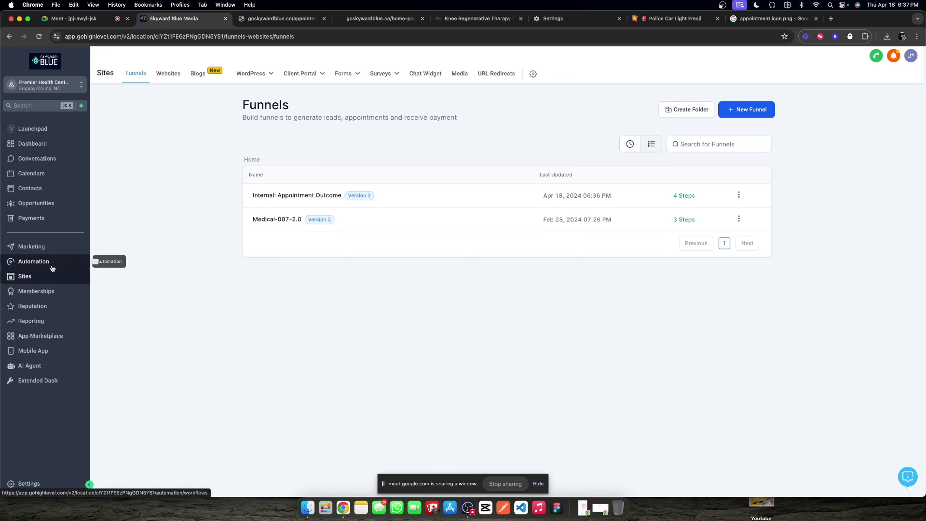
Step: Open the Internal: Appointment Outcome funnel from the Funnels list
click(316, 195)
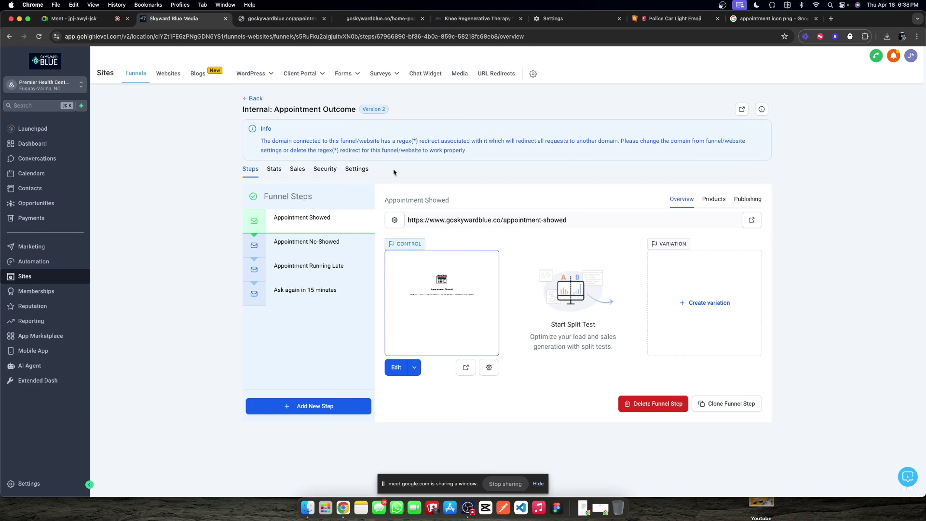
Step: Set the funnel's domain to goskywardblue.co in Settings and confirm the change
click(361, 170)
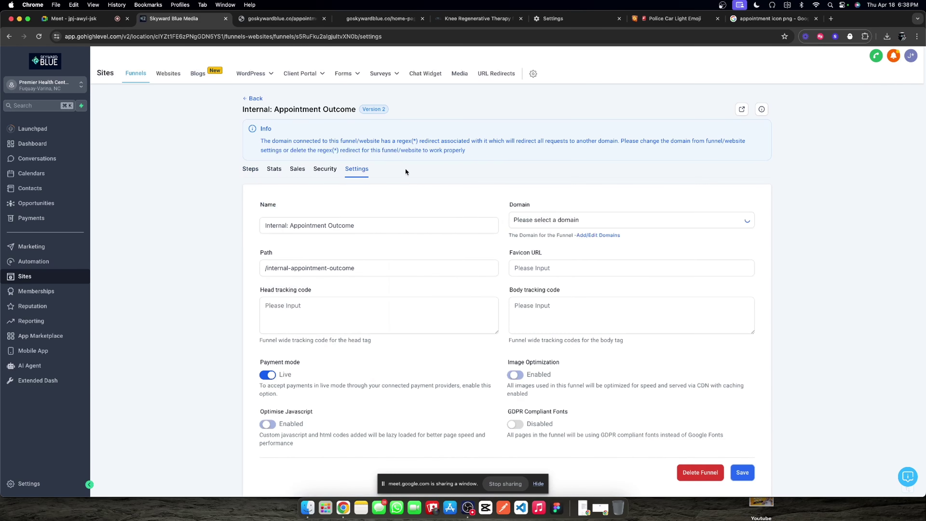
click(580, 222)
click(542, 255)
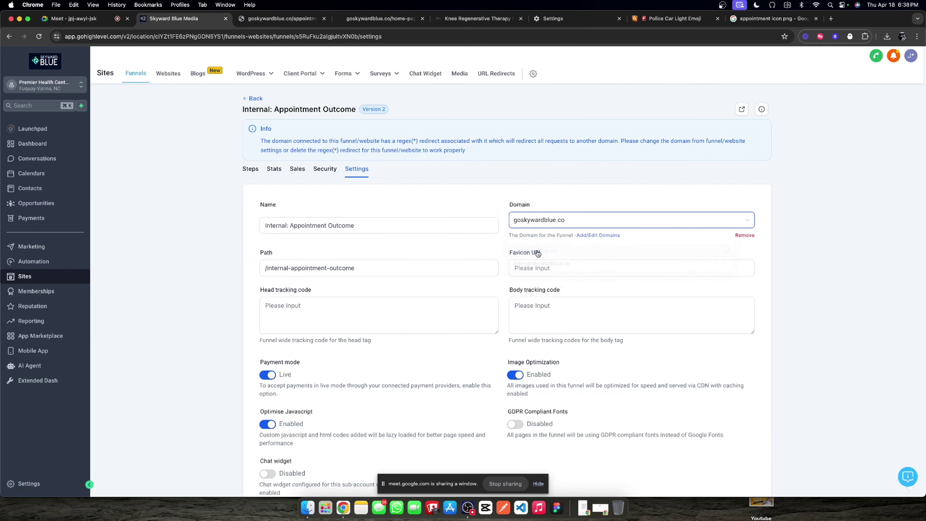
scroll(730, 305, down, 3)
click(742, 447)
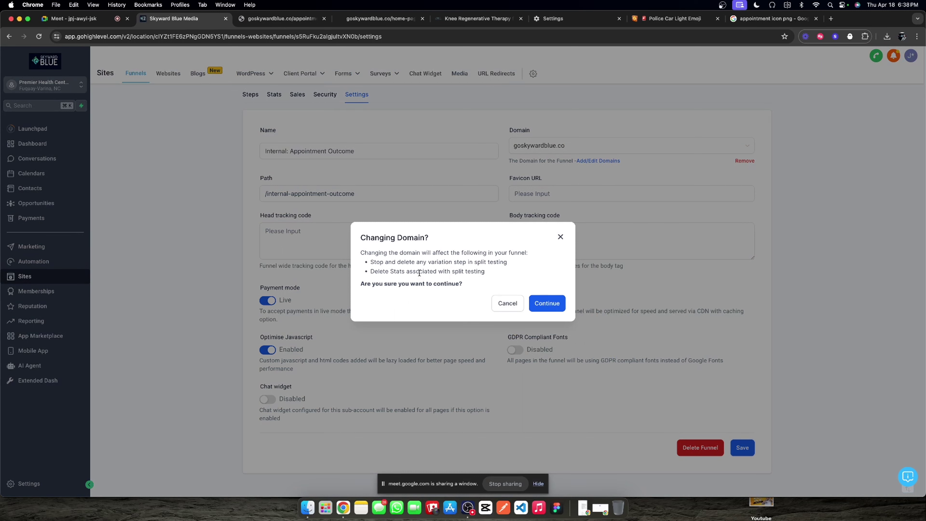
click(547, 306)
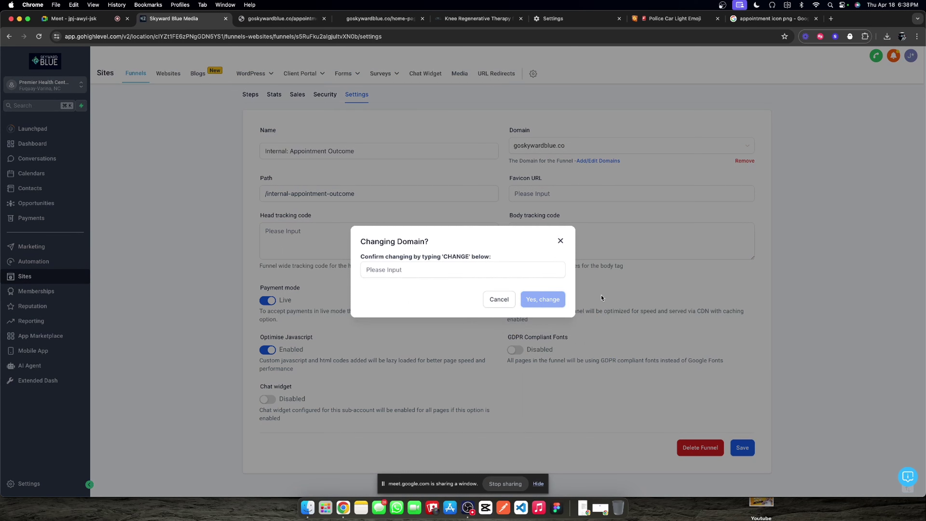
click(561, 242)
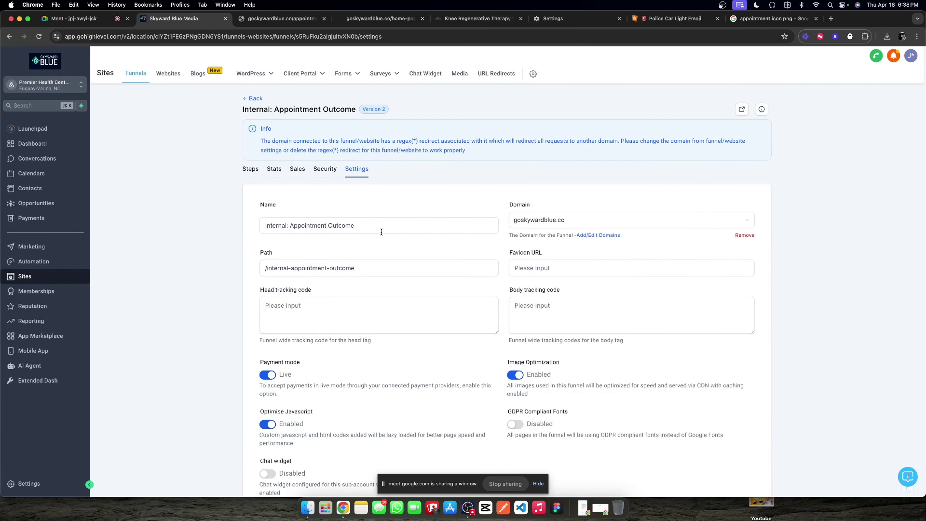
click(515, 222)
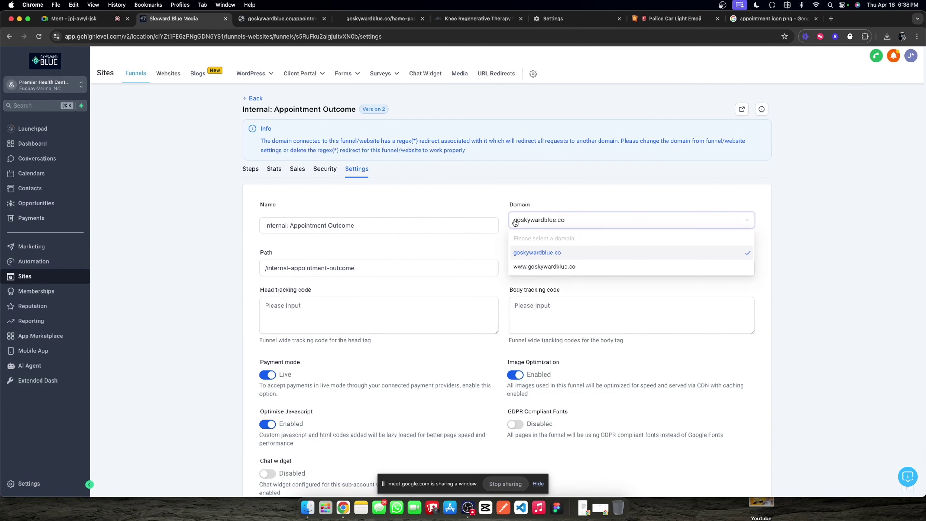
click(479, 187)
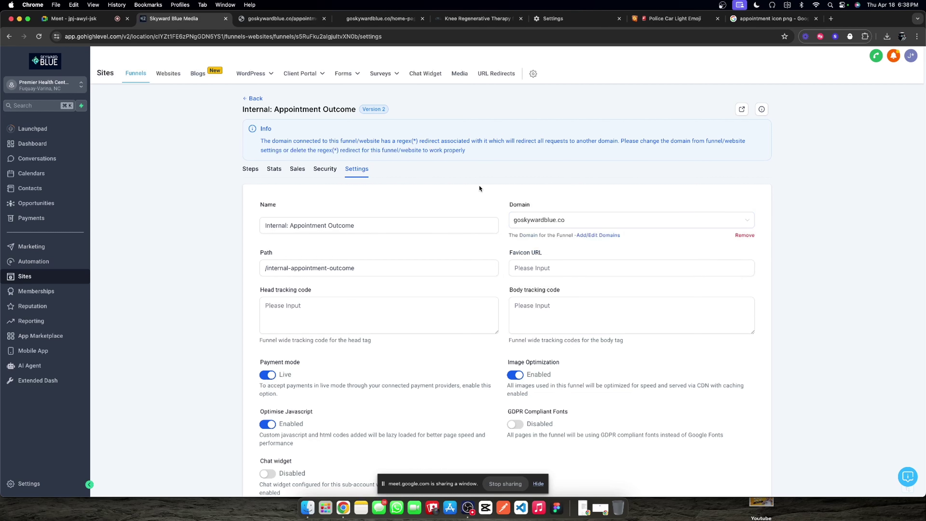
click(522, 220)
click(534, 268)
scroll(595, 294, down, 2)
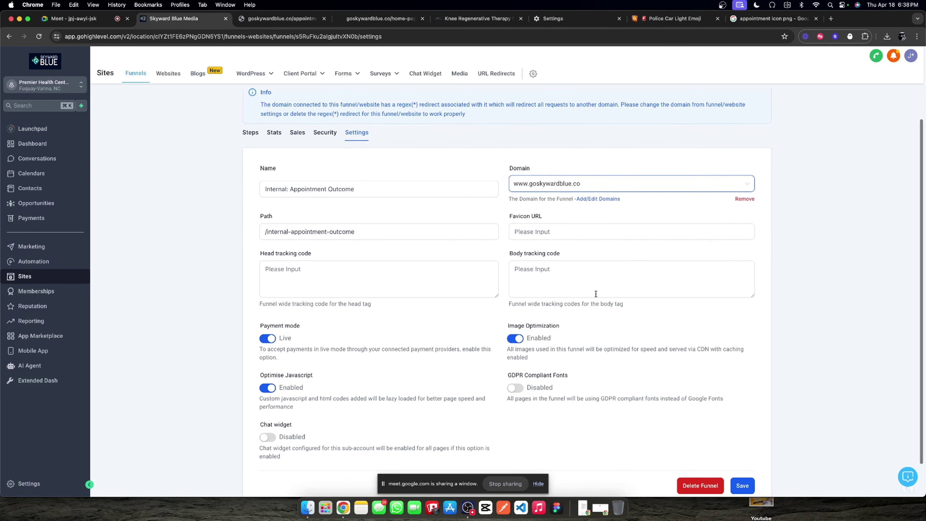
scroll(384, 266, up, 2)
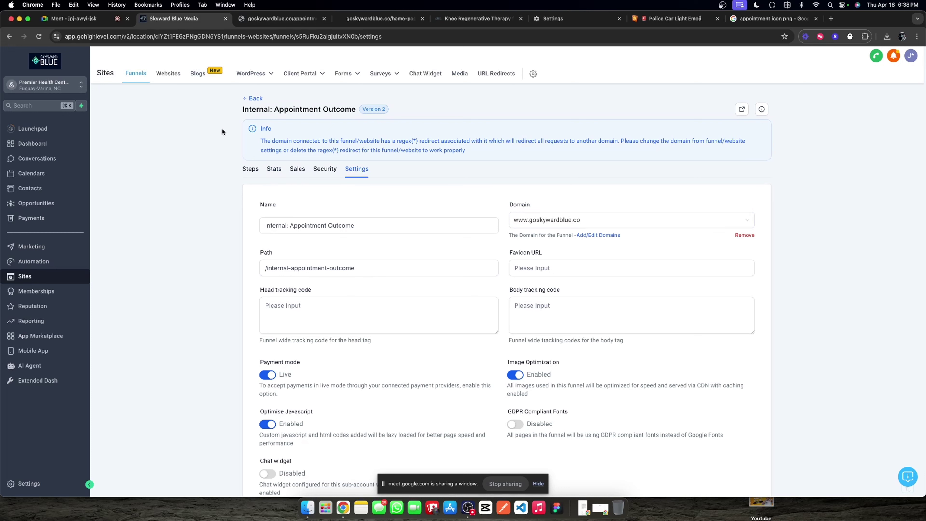
click(258, 170)
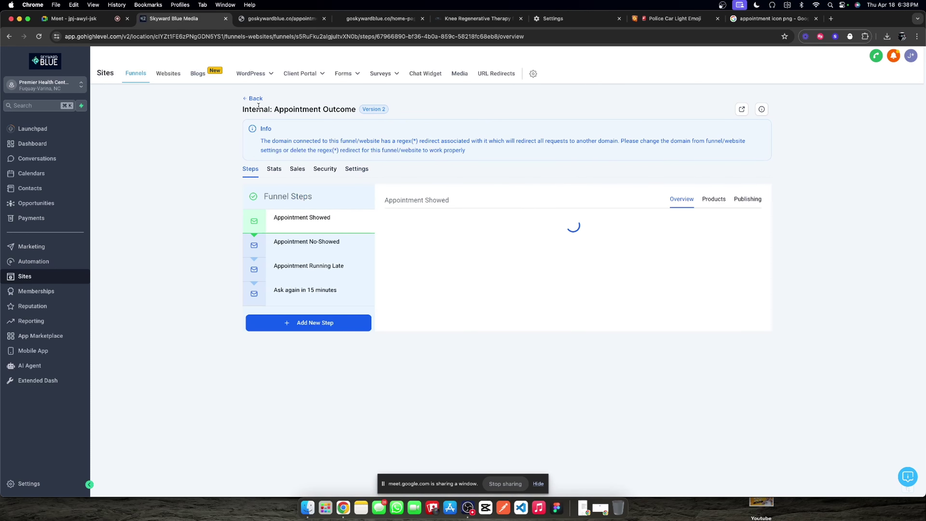
Step: Reopen the funnel and verify in Settings that the www domain stuck
click(255, 98)
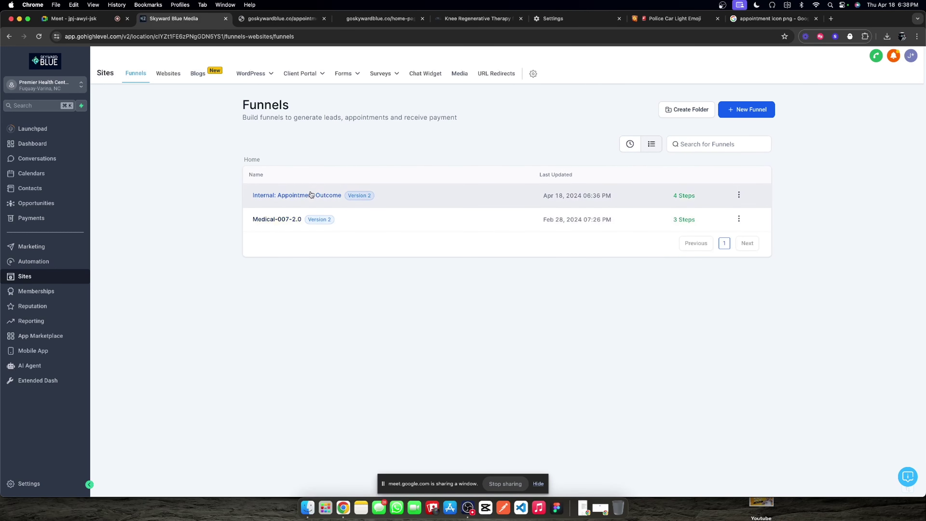
click(300, 195)
click(354, 174)
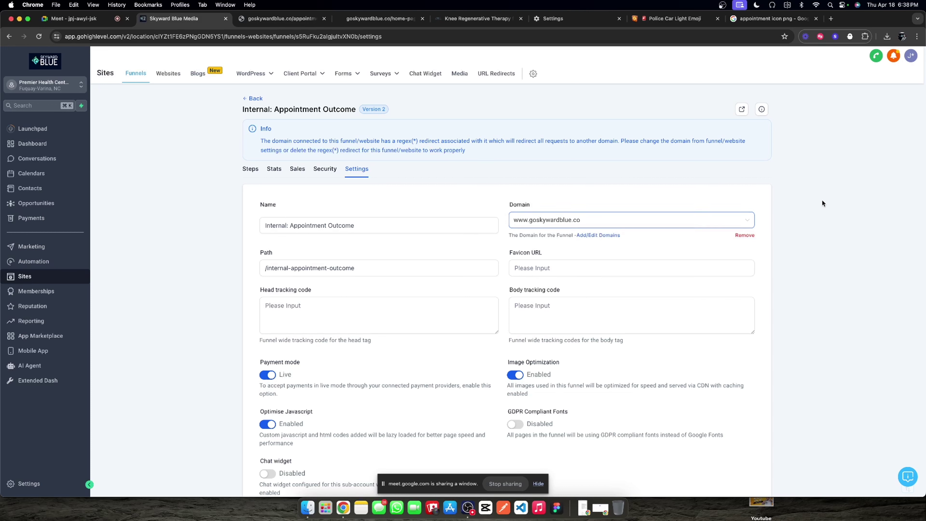
scroll(322, 265, down, 2)
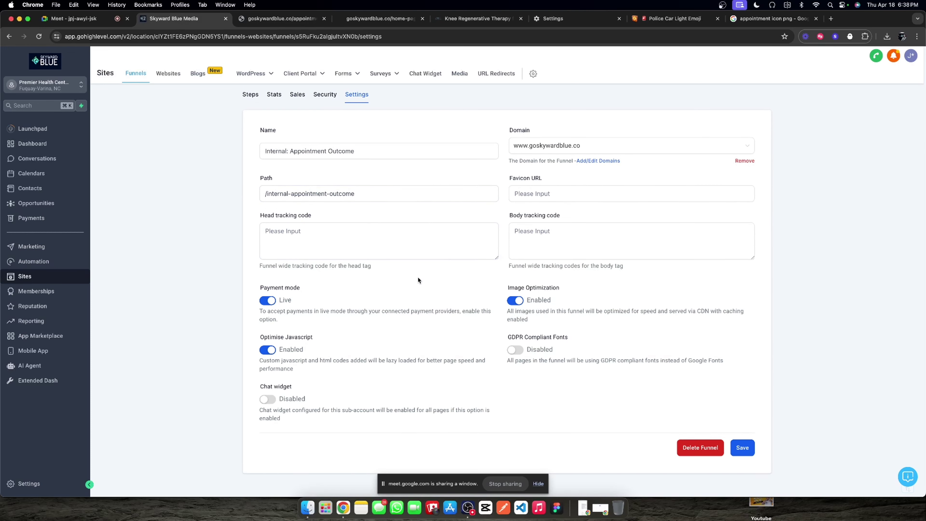
scroll(428, 271, up, 2)
click(256, 171)
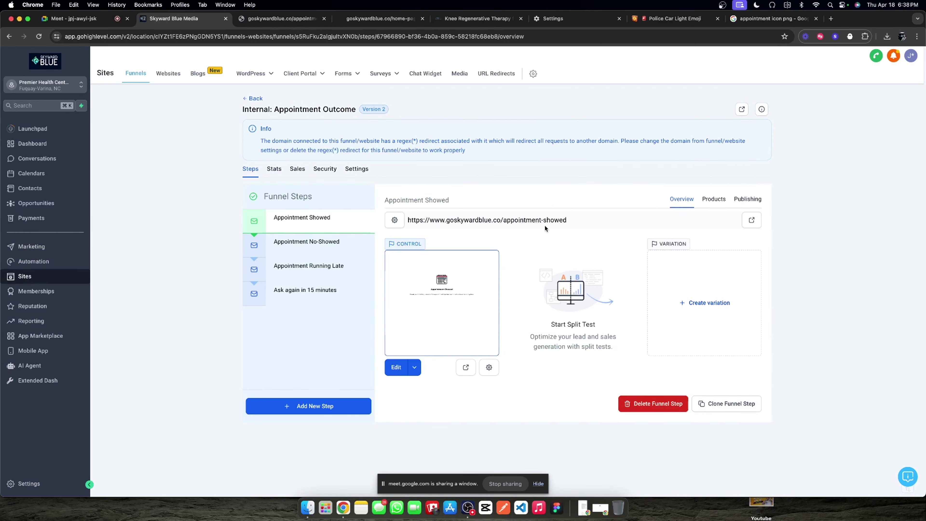
Step: Import the Appointment Showed page into the Appointment No-Showed step
click(310, 251)
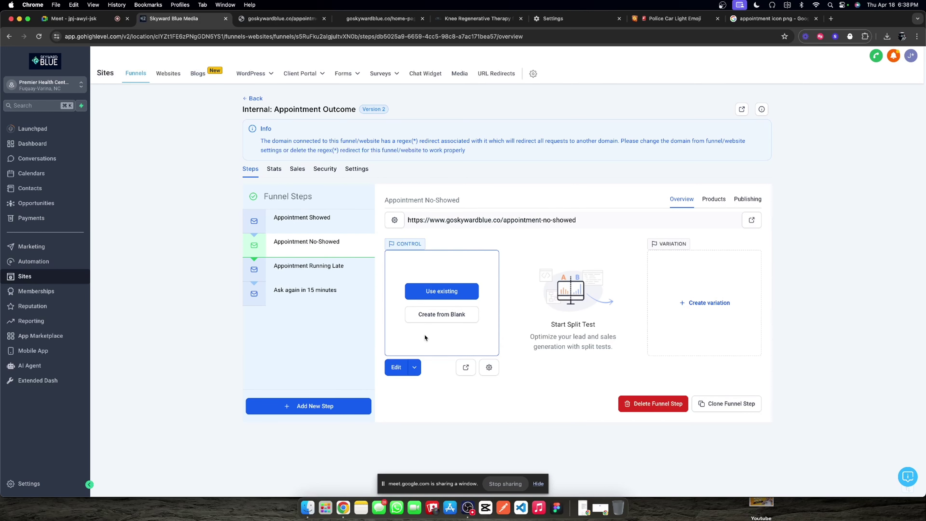
click(323, 223)
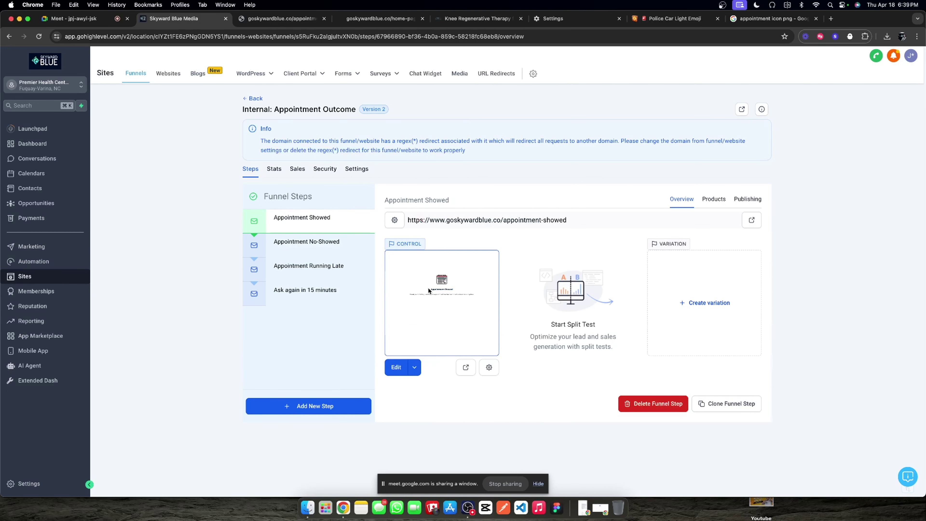
click(314, 244)
click(435, 288)
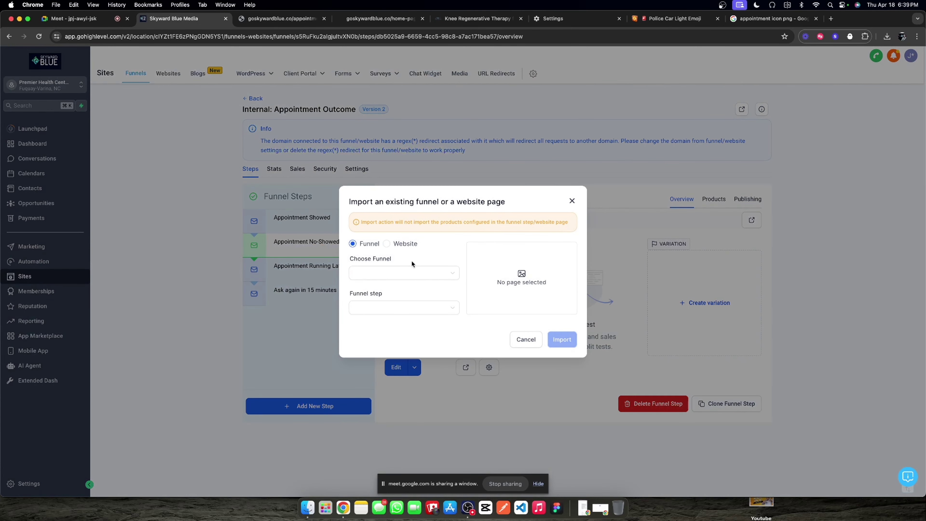
click(412, 272)
click(401, 290)
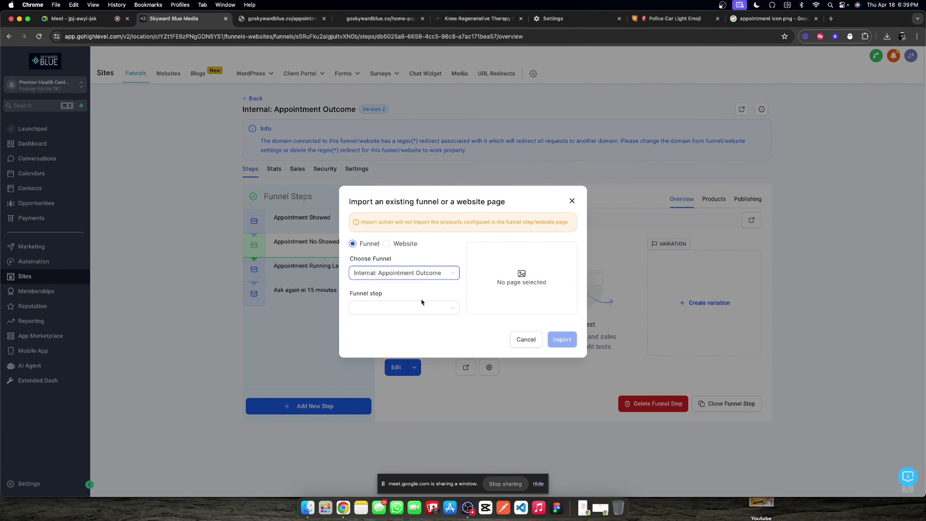
click(416, 312)
click(407, 325)
click(565, 344)
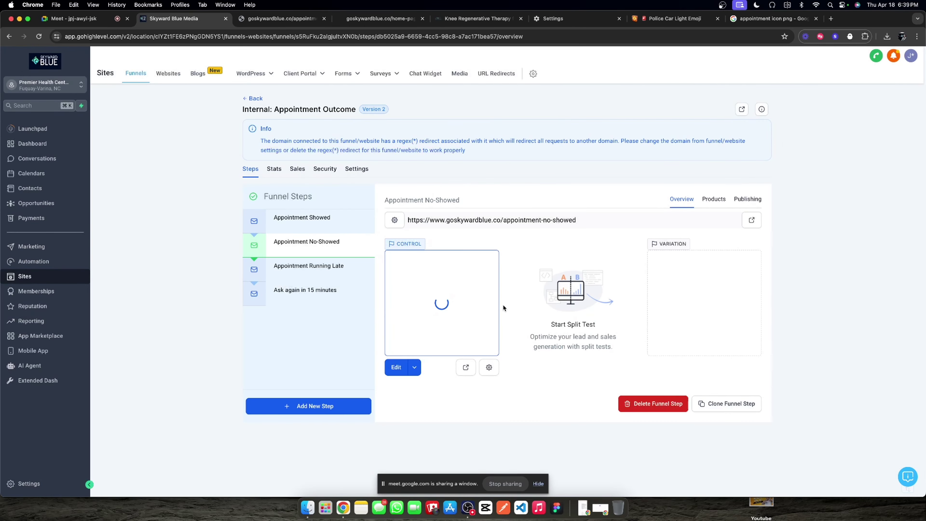
Step: Import the Appointment Showed page into the Appointment Running Late step
click(362, 268)
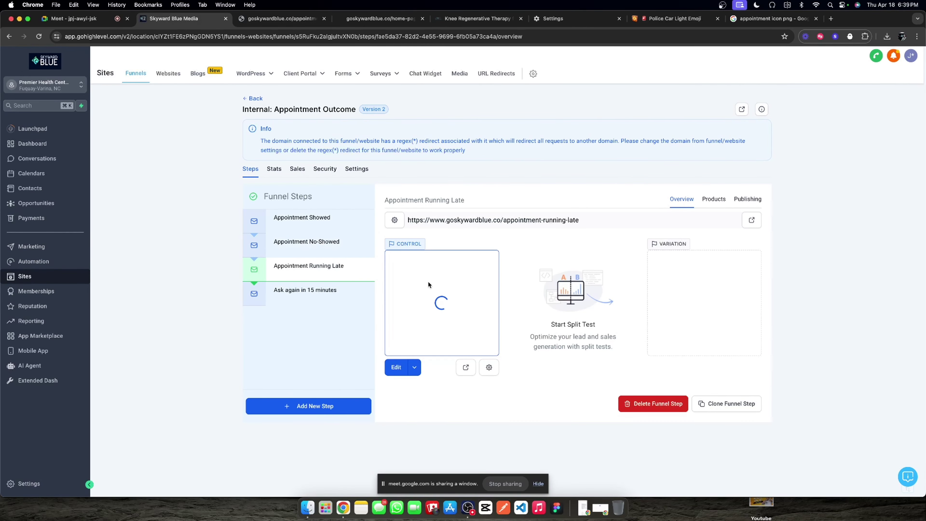
click(441, 291)
click(427, 276)
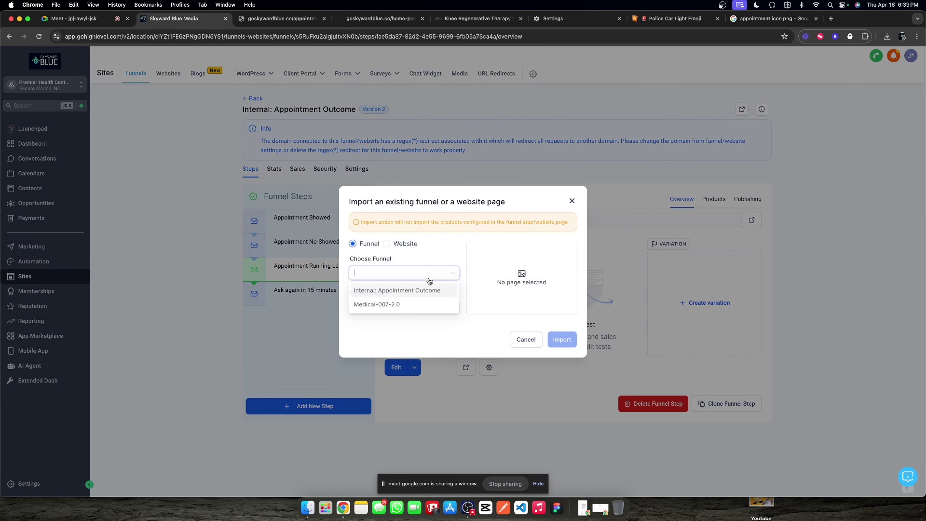
click(419, 291)
click(411, 306)
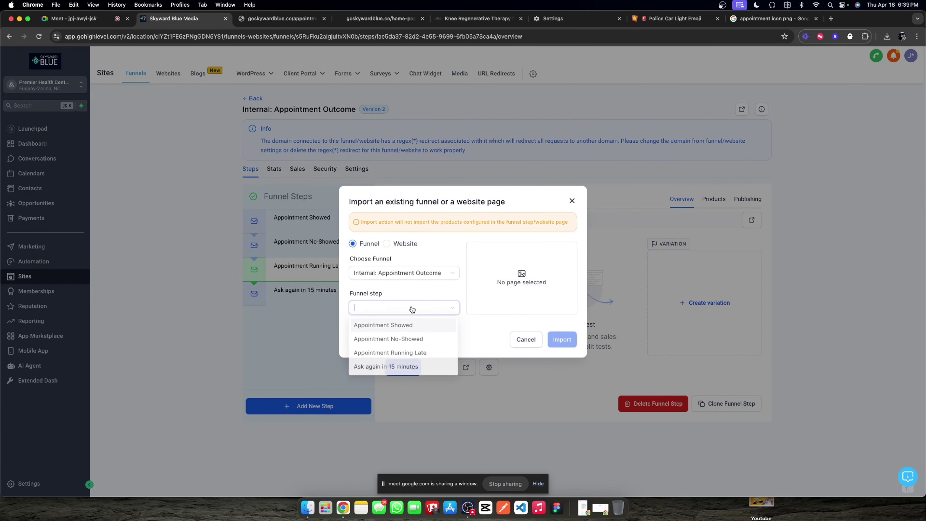
click(407, 322)
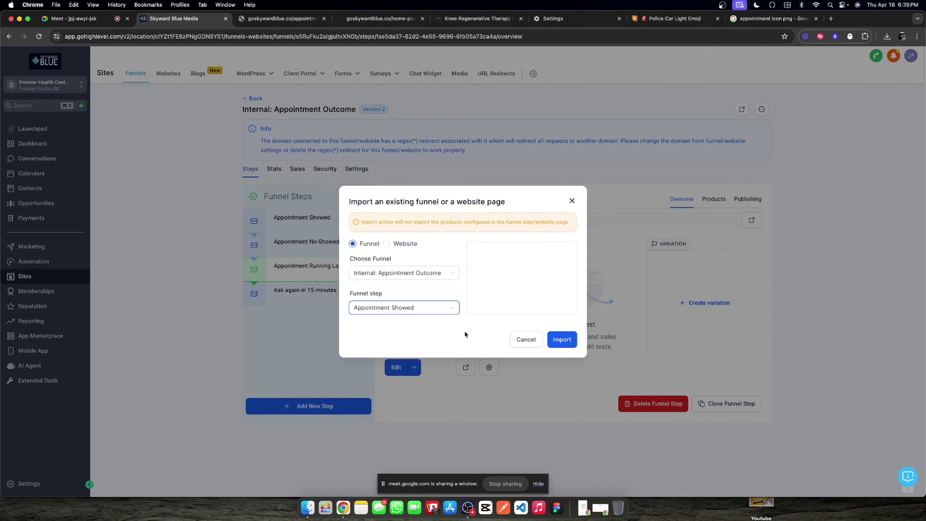
click(561, 341)
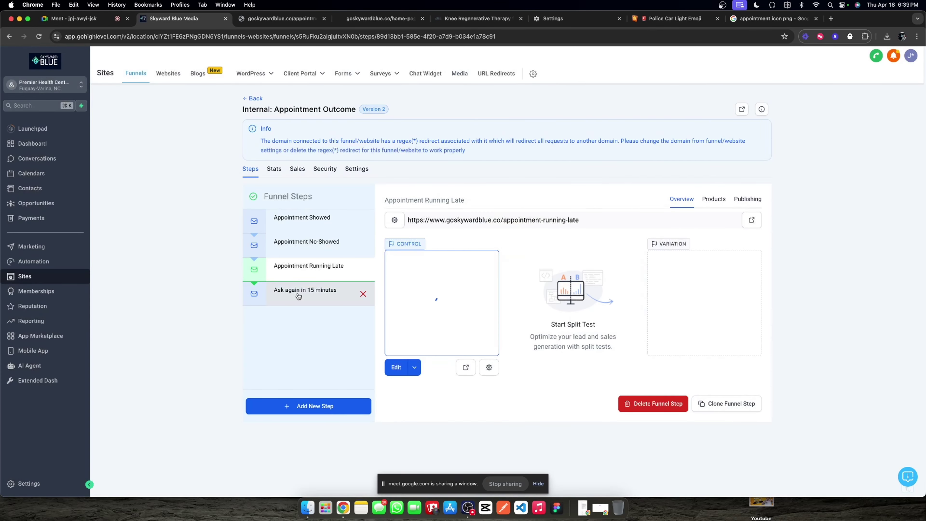
Step: Open the Appointment No-Showed step's page in the page builder
click(298, 294)
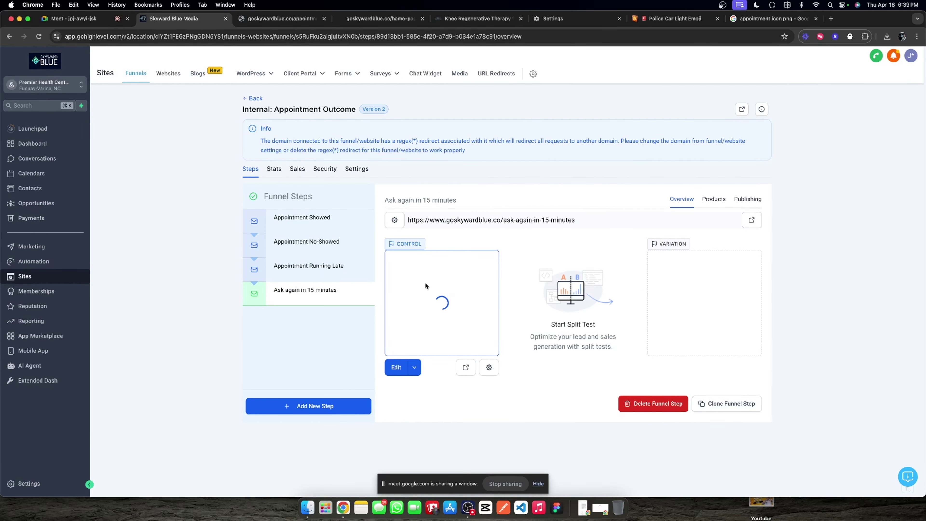
click(306, 241)
click(396, 367)
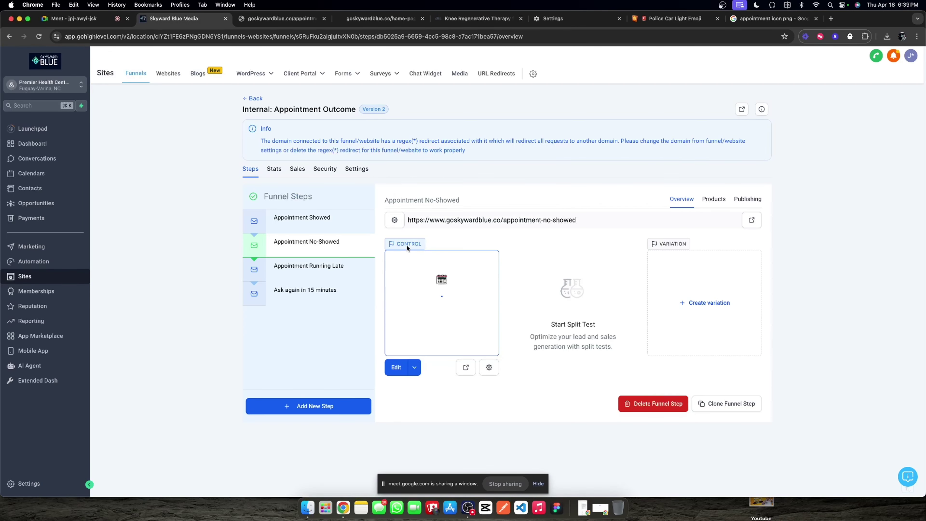
click(391, 368)
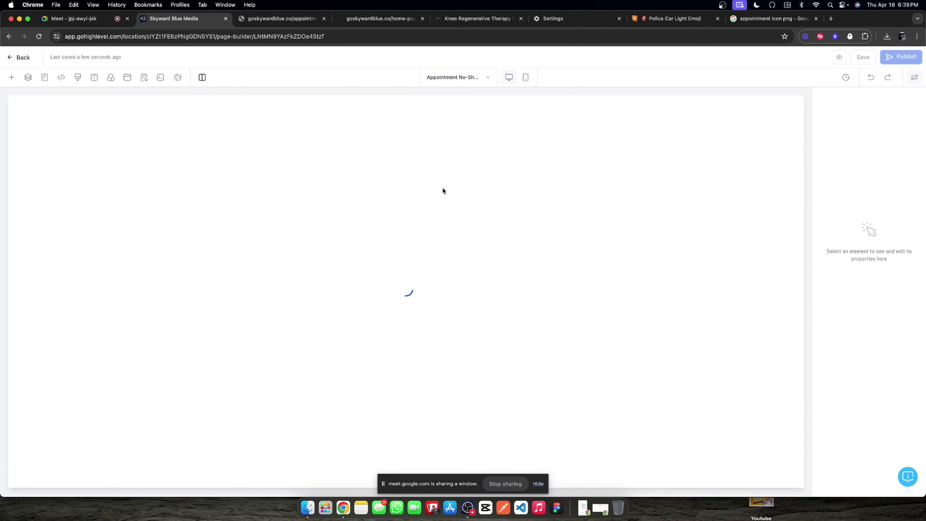
Step: Change the headline to 'Appointment No-Showed', then save and publish the page
click(405, 221)
double_click(394, 224)
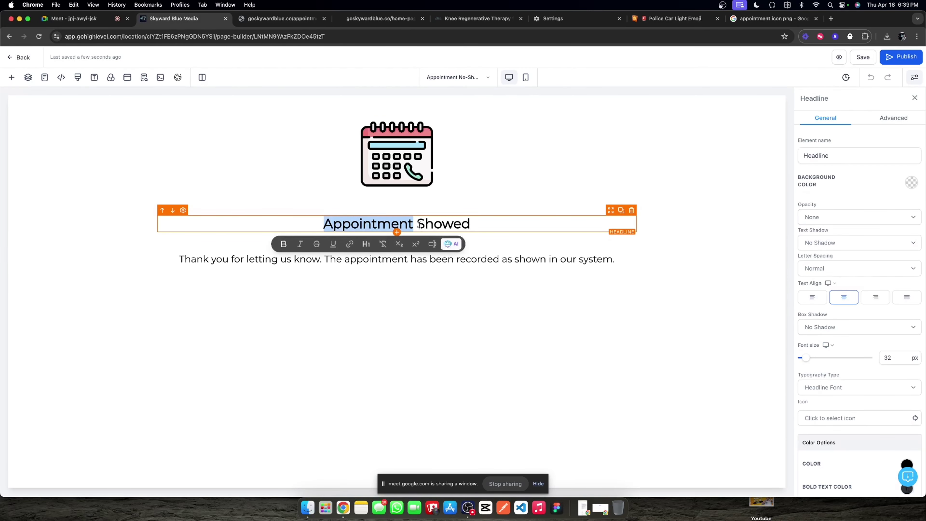
click(418, 223)
text(No-)
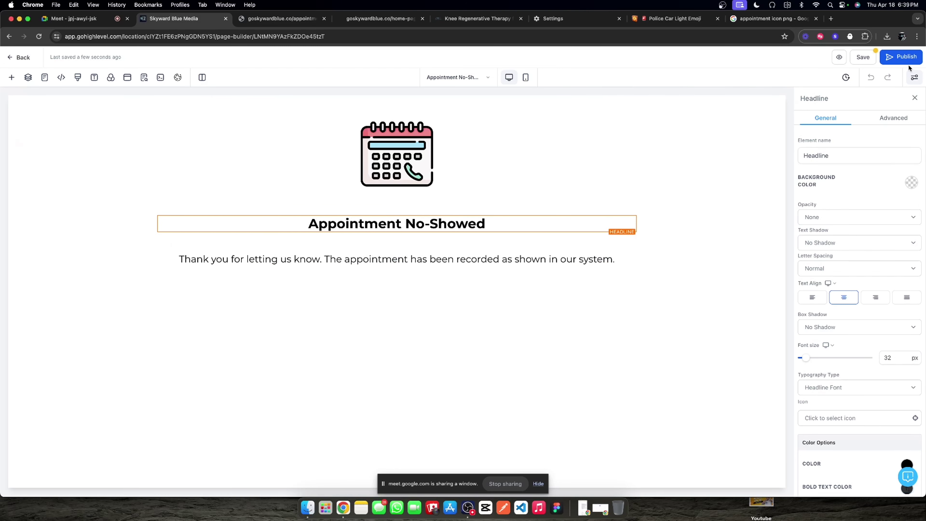
click(869, 59)
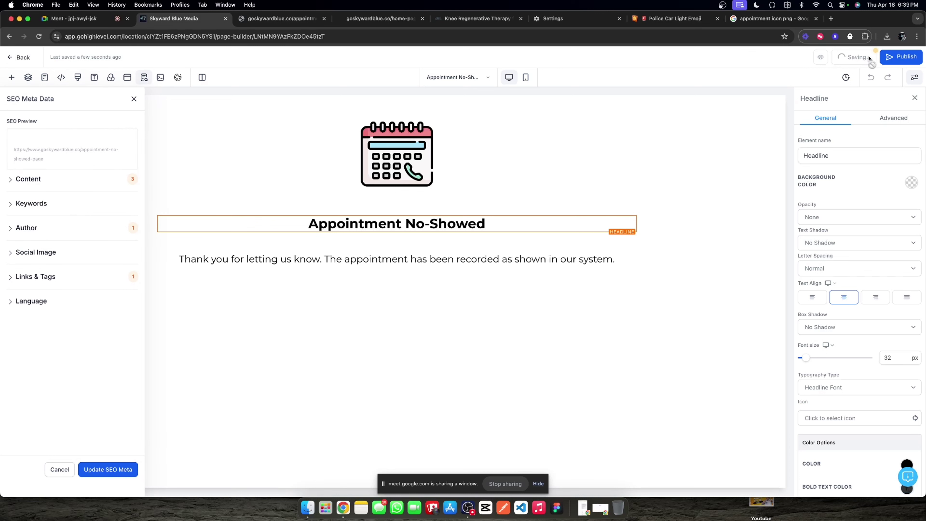
click(886, 57)
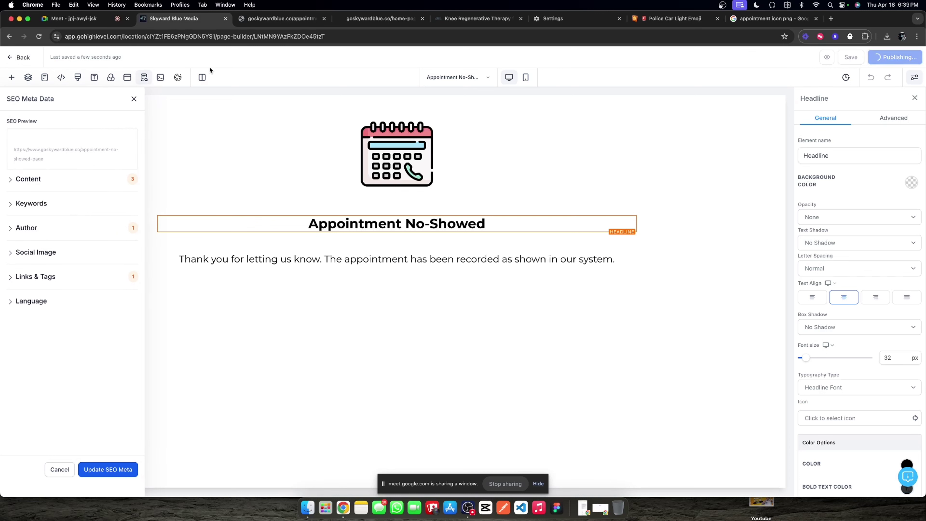
click(31, 57)
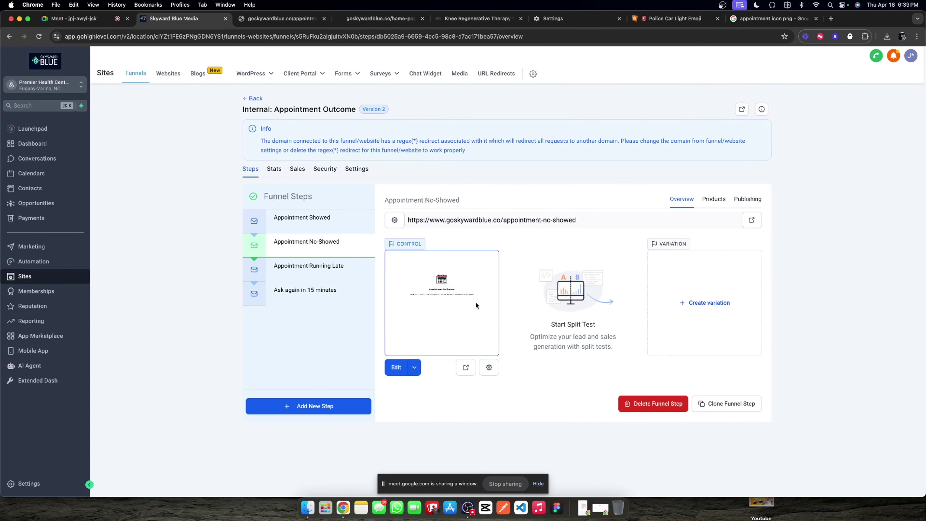
Step: Replace 'Showed' with 'Running Late' in the Running Late page headline, then save and publish
click(310, 268)
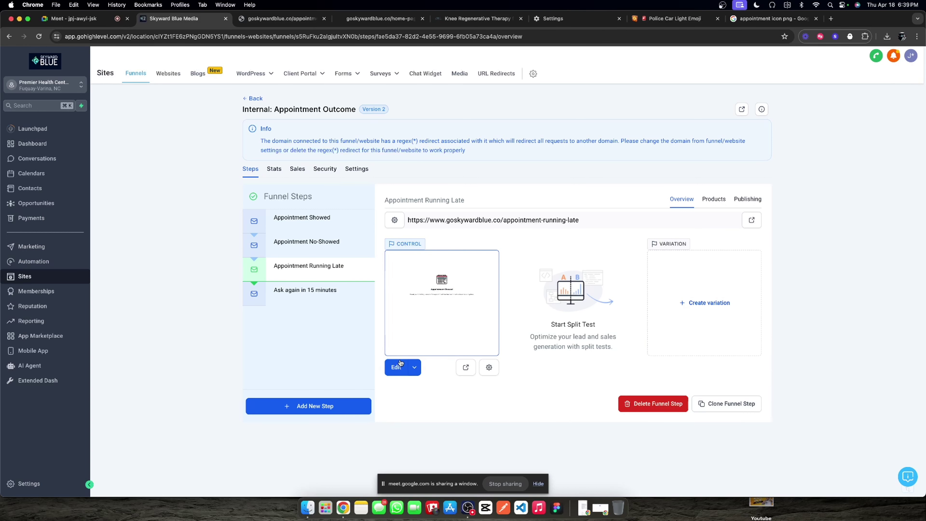
click(395, 365)
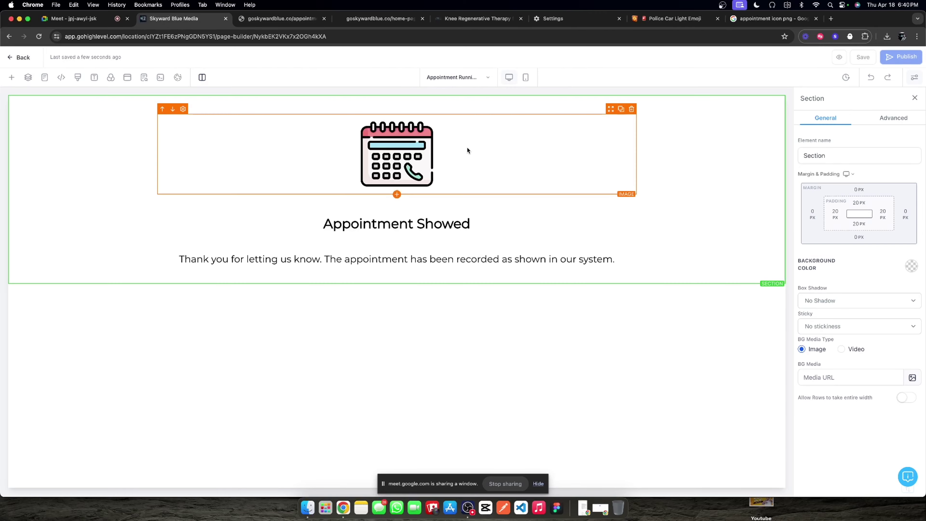
triple_click(422, 226)
double_click(422, 225)
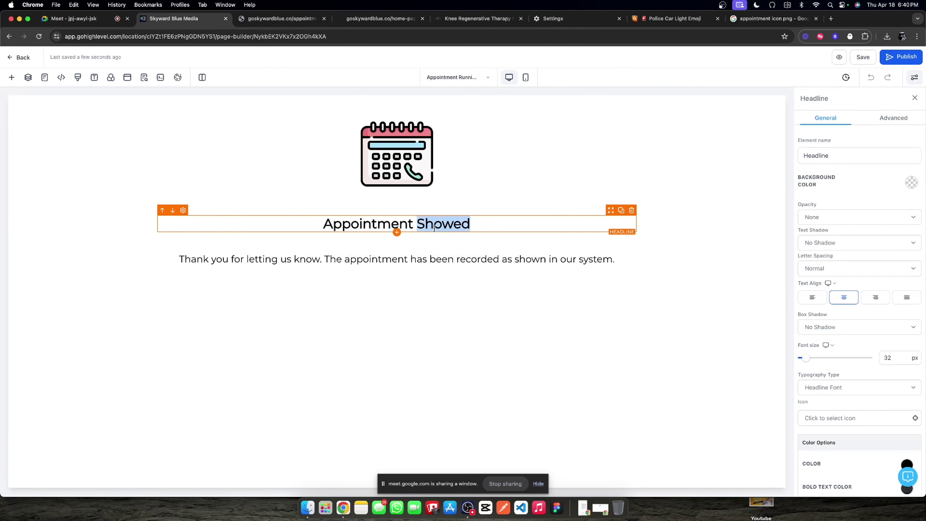
key(super+b)
text(Running Late)
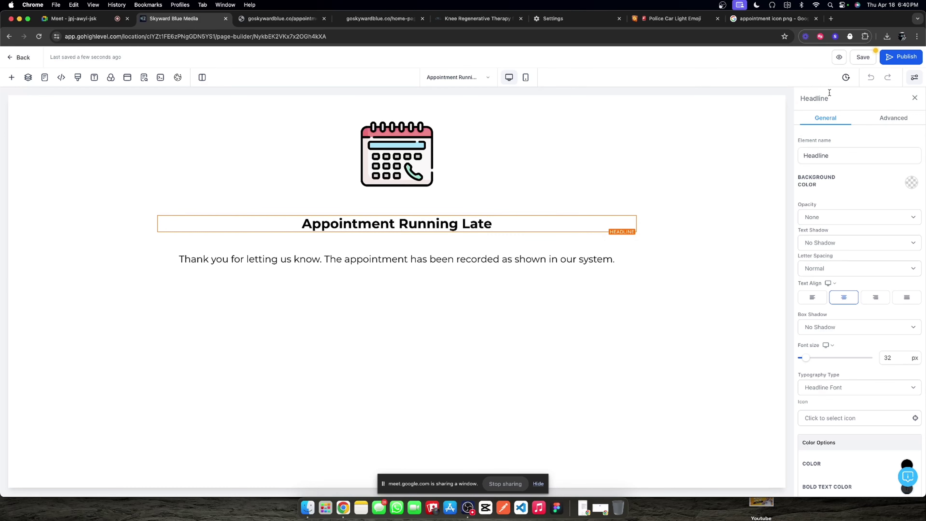
click(859, 58)
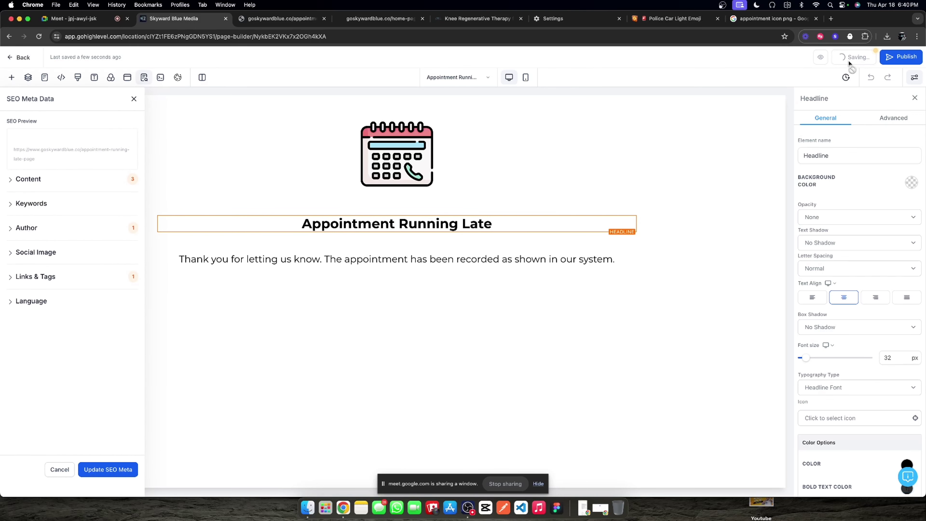
click(886, 57)
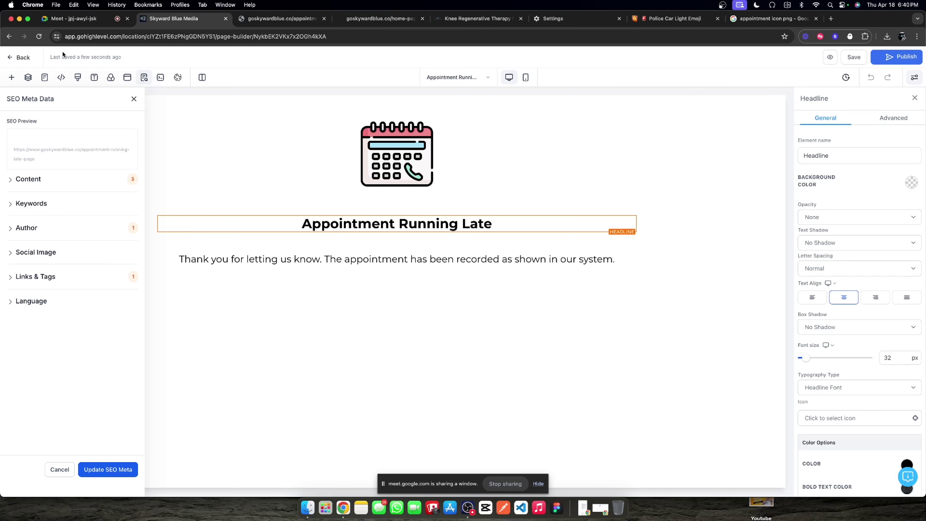
click(22, 59)
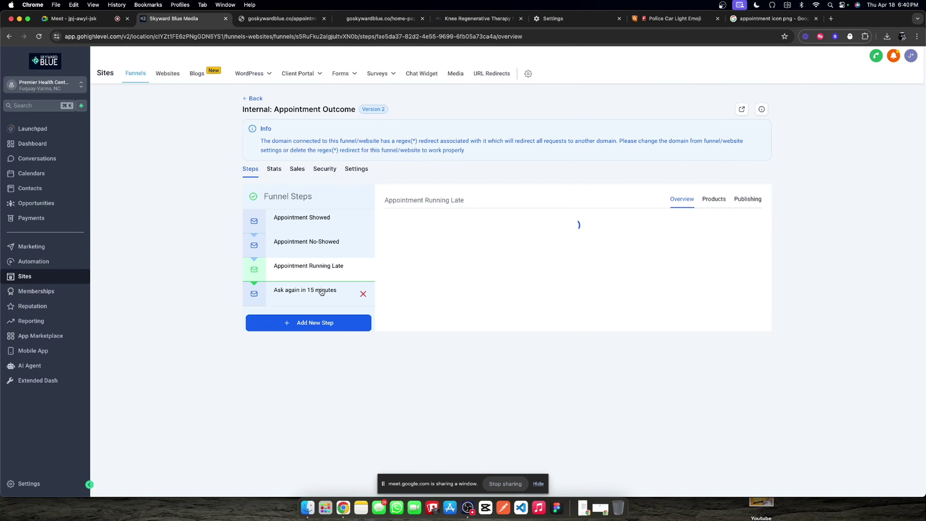
Step: Change the Ask again page headline to 'We'll ask again in 15 minutes.'
click(320, 290)
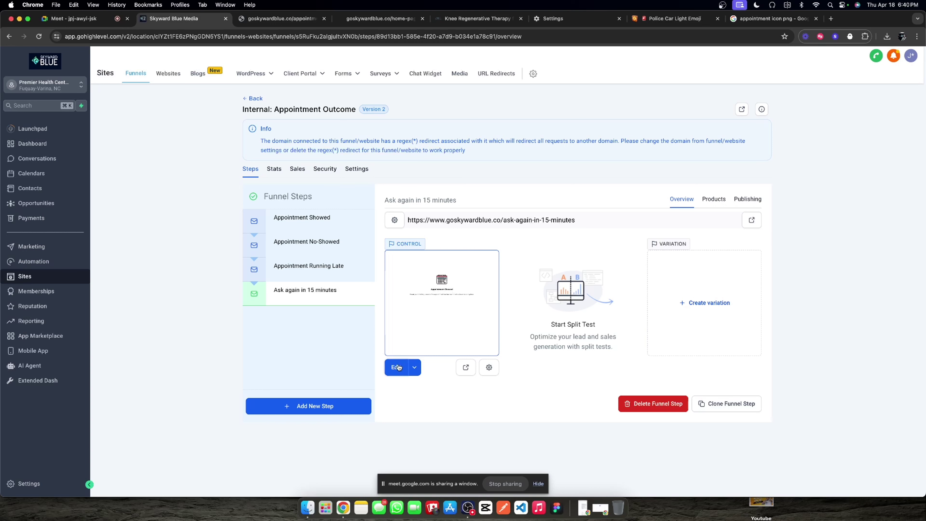
click(394, 365)
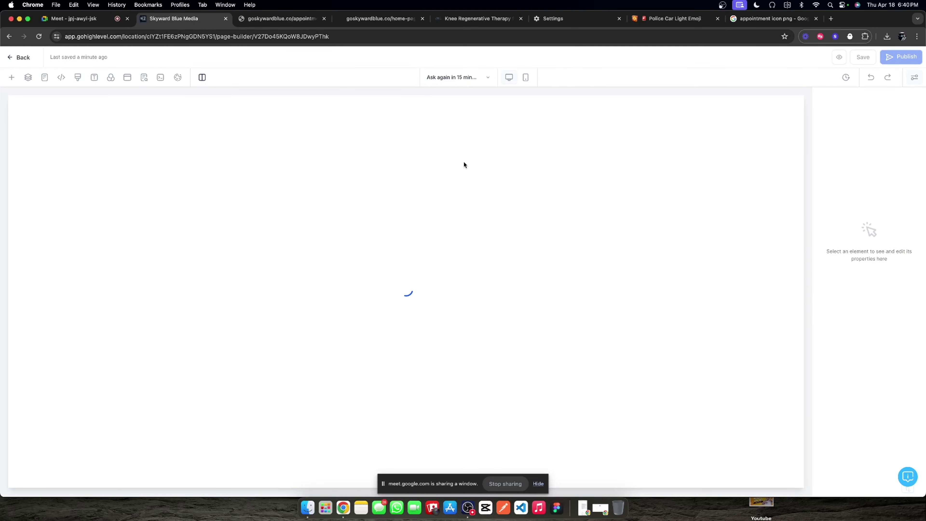
double_click(458, 226)
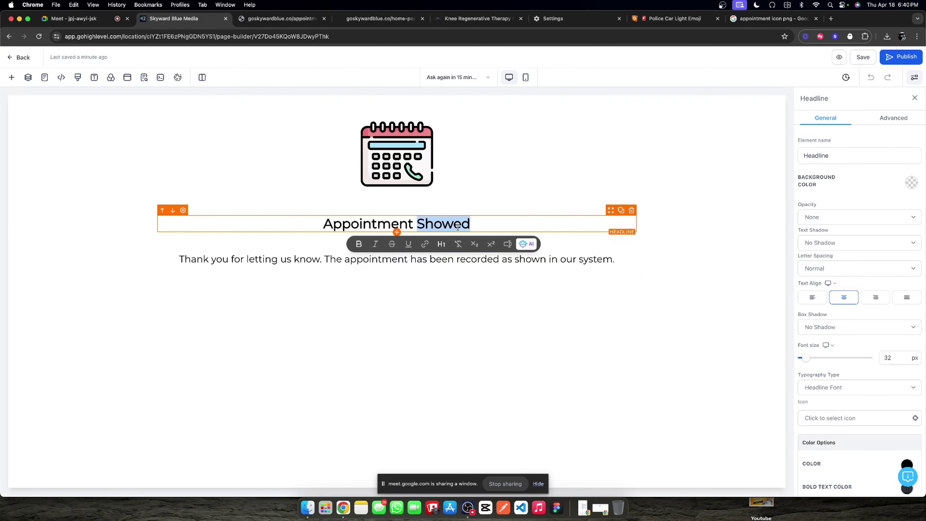
key(BackSpace)
key(BackSpace)
key(BackSpace)
key(BackSpace)
key(BackSpace)
key(BackSpace)
key(BackSpace)
key(BackSpace)
key(BackSpace)
key(BackSpace)
key(BackSpace)
key(BackSpace)
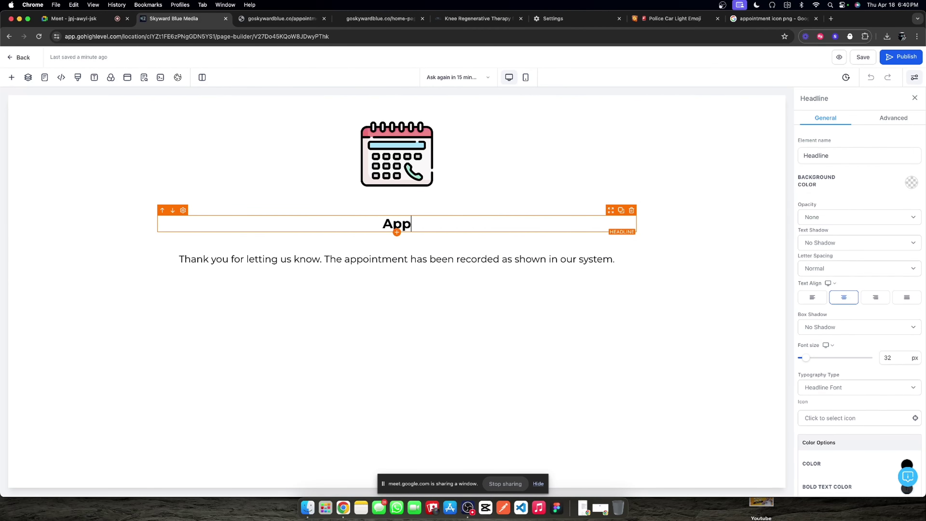
key(BackSpace)
text(We'll ask again in 1)
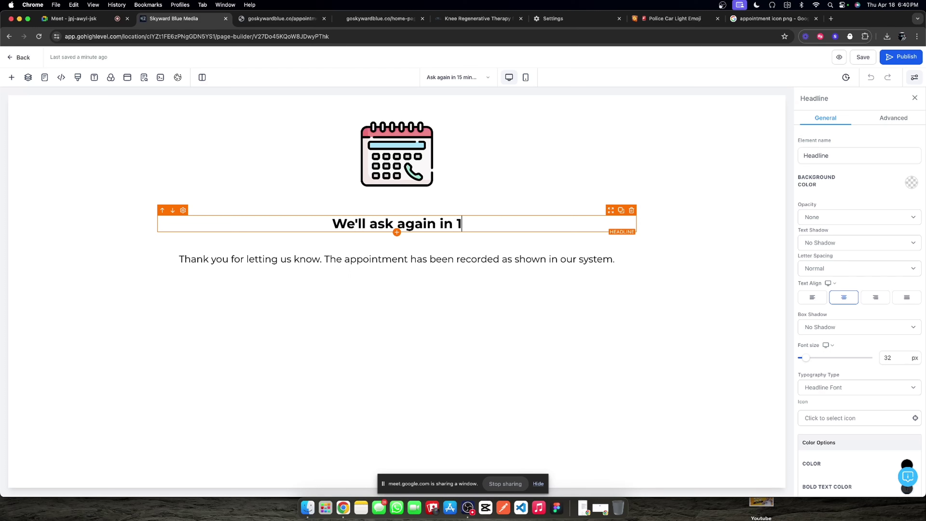
text(5 minutes.)
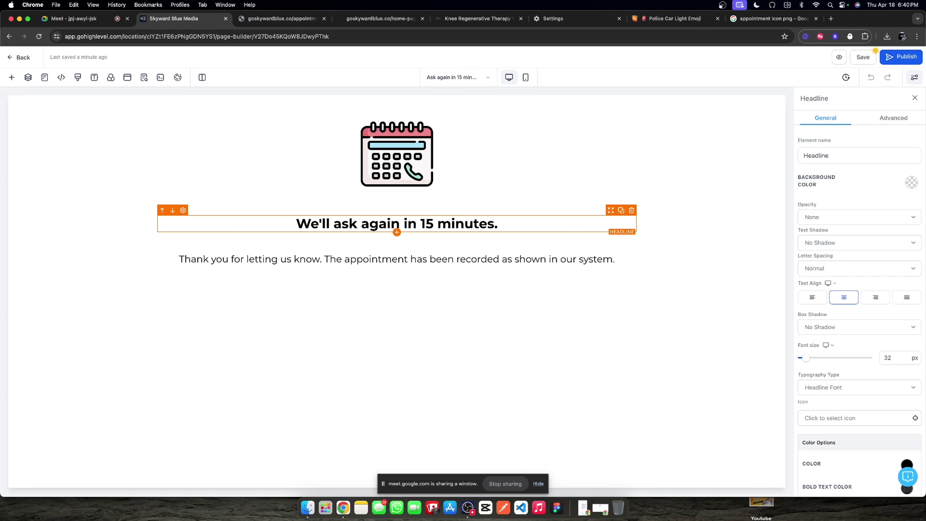
Step: Edit the sub headline to read 'The outcome has been recorded in our system.'
click(500, 259)
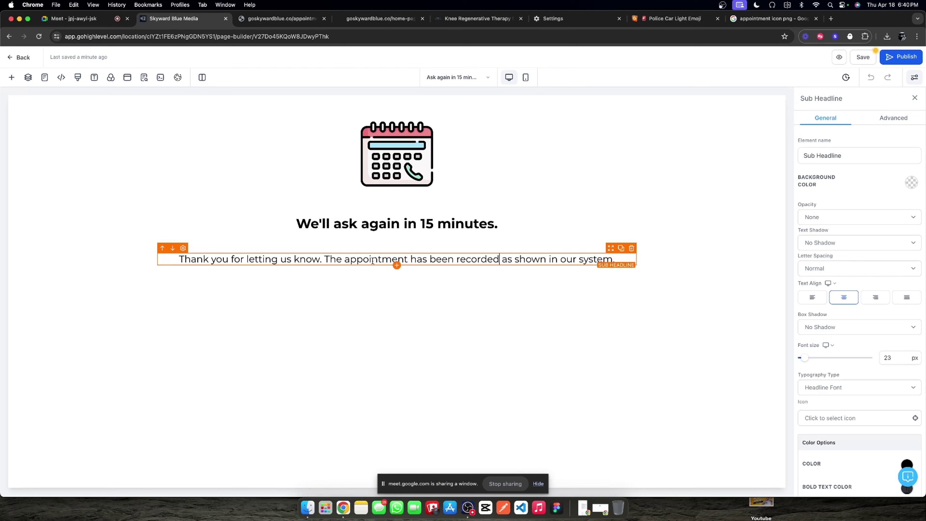
drag(347, 258, 409, 257)
text(outcome)
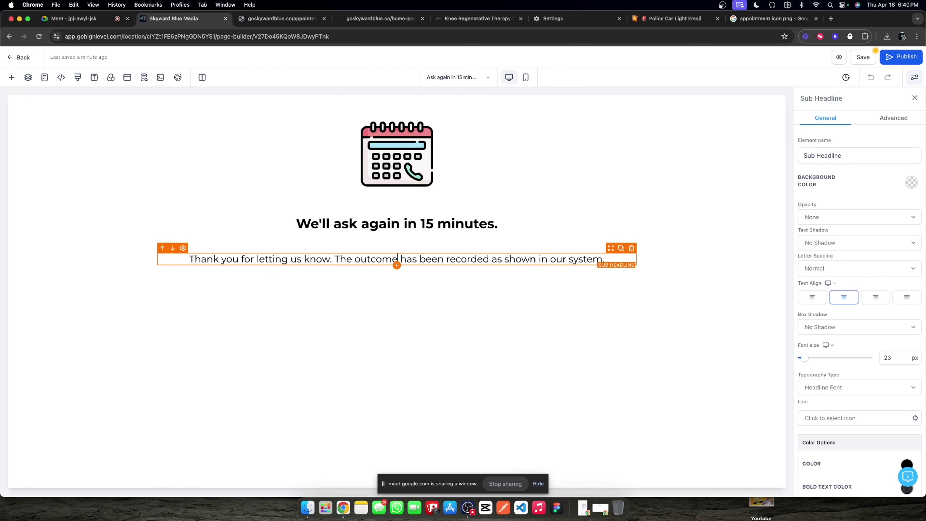
double_click(510, 258)
drag(491, 259, 535, 259)
key(BackSpace)
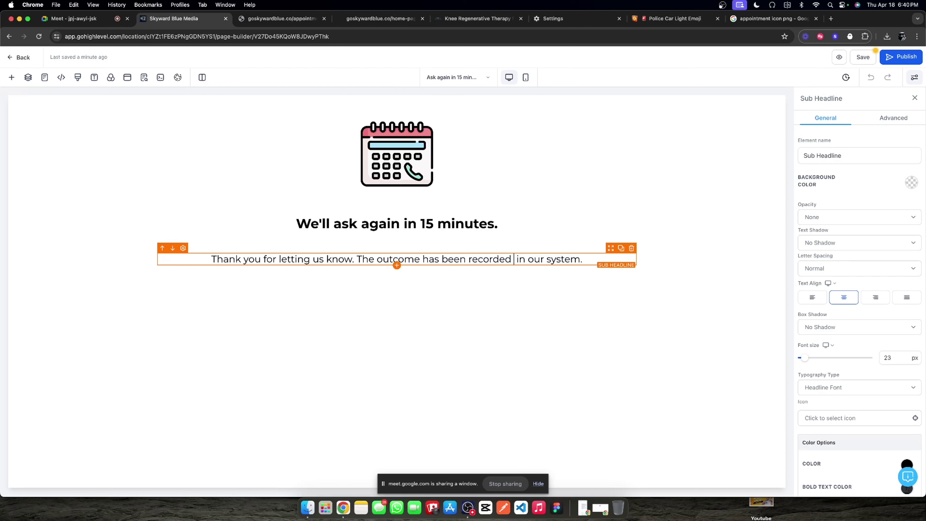
key(BackSpace)
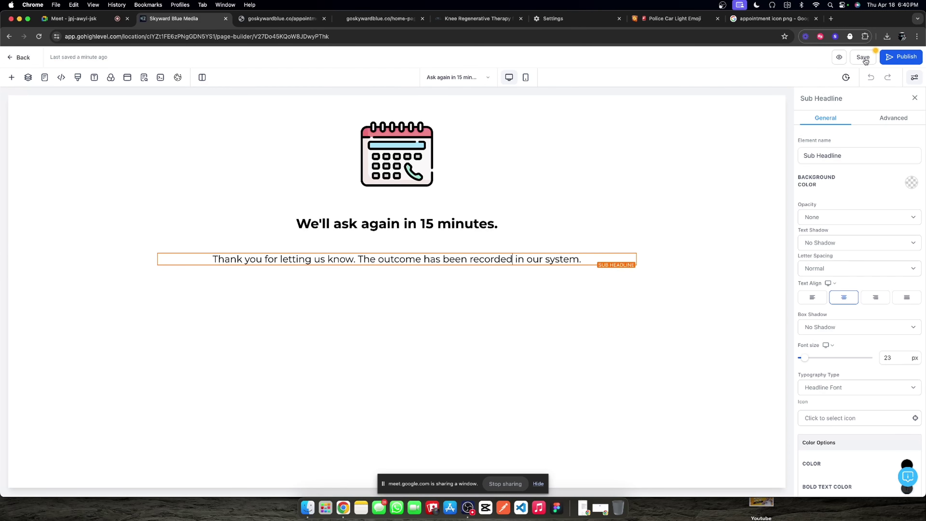
Step: Save and publish the Ask again in 15 minutes page
click(864, 60)
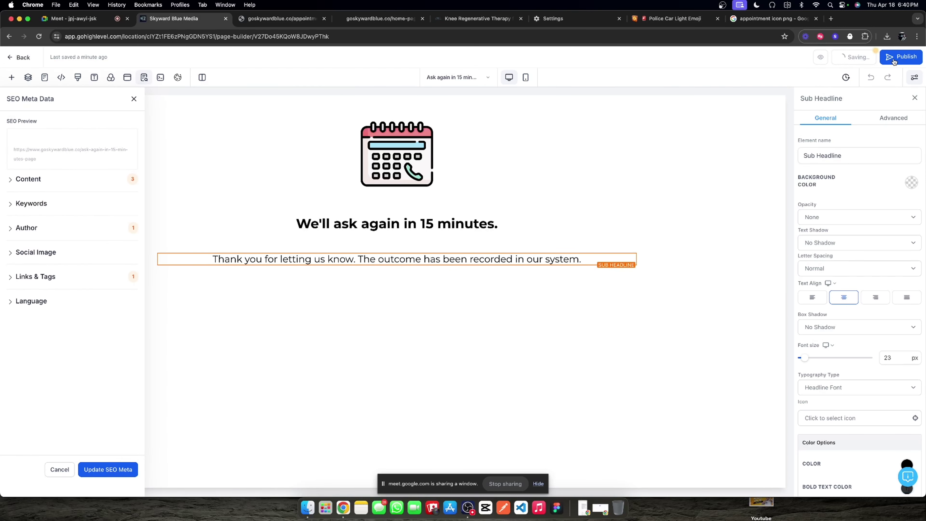
click(898, 57)
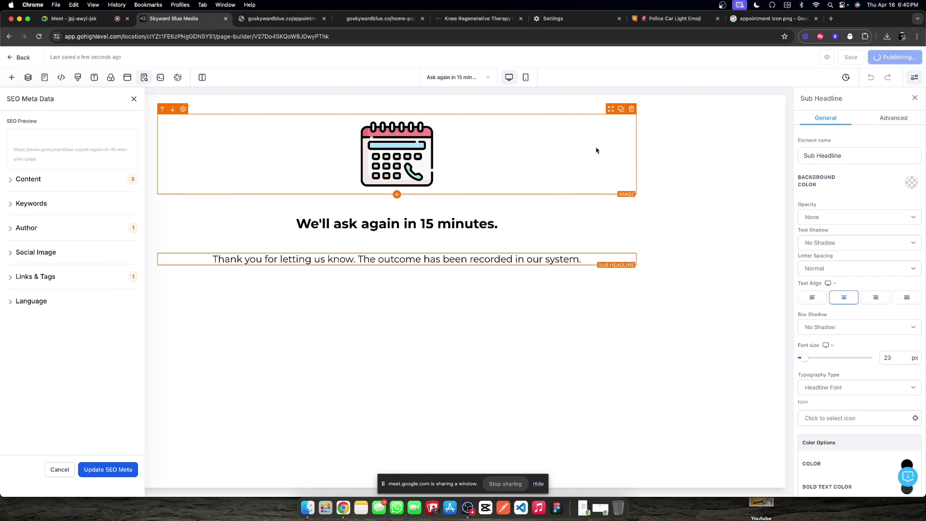
click(23, 57)
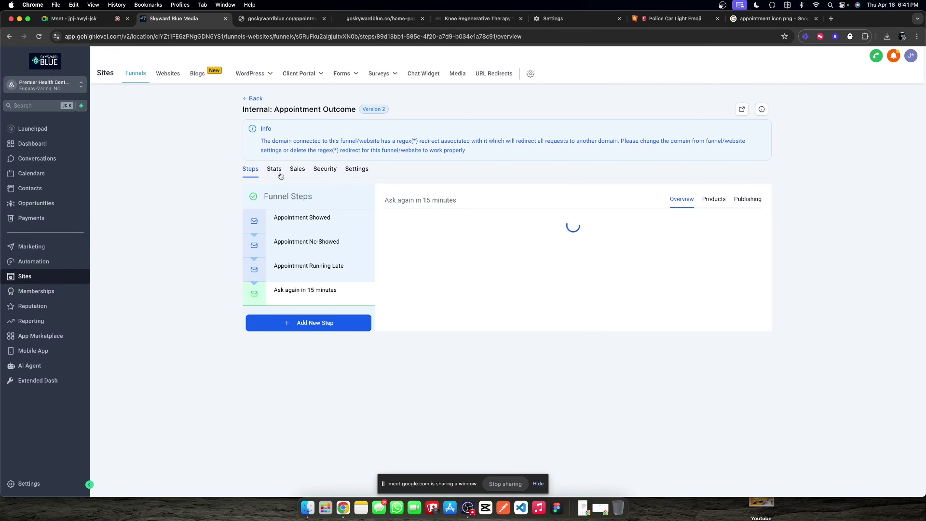
Step: Copy the No-Showed step URL and load it in the browser tab showing 404
triple_click(515, 217)
key(cmd+c)
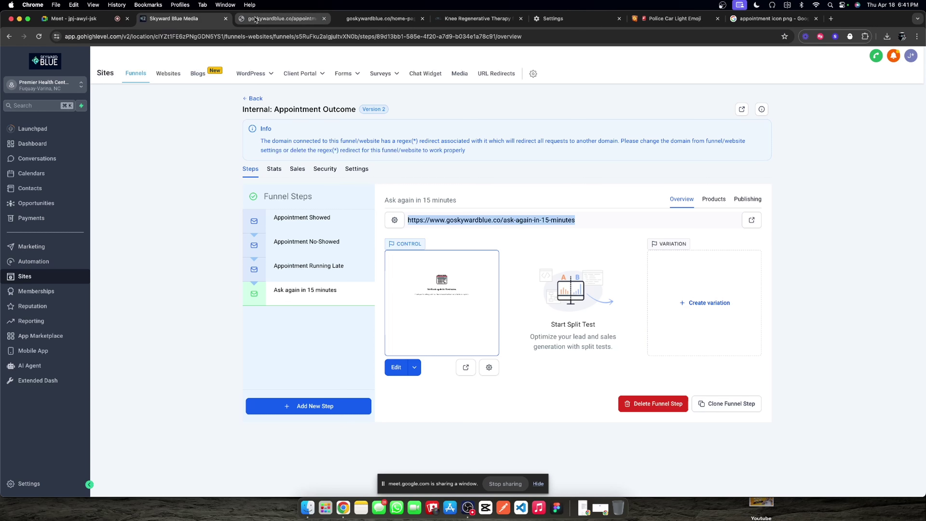
click(255, 19)
click(244, 34)
key(cmd+v)
key(Return)
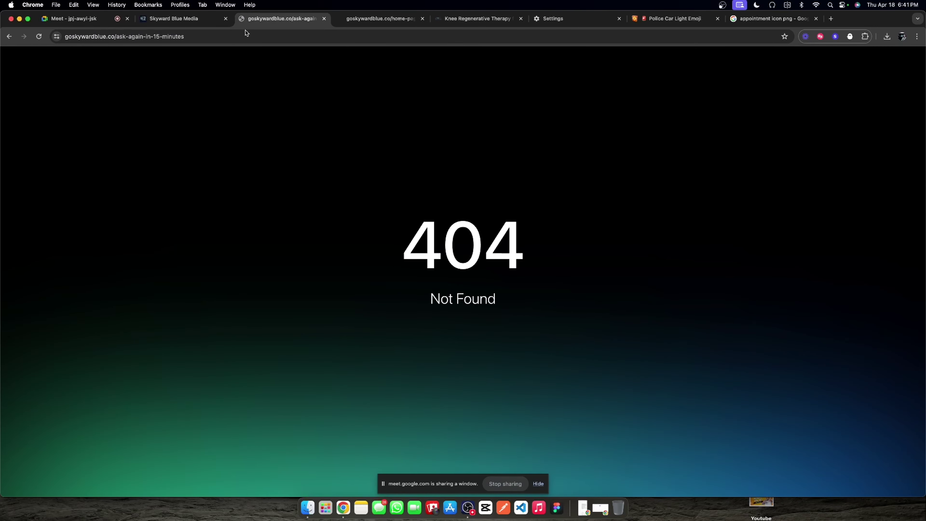
key(cmd+alt+Left)
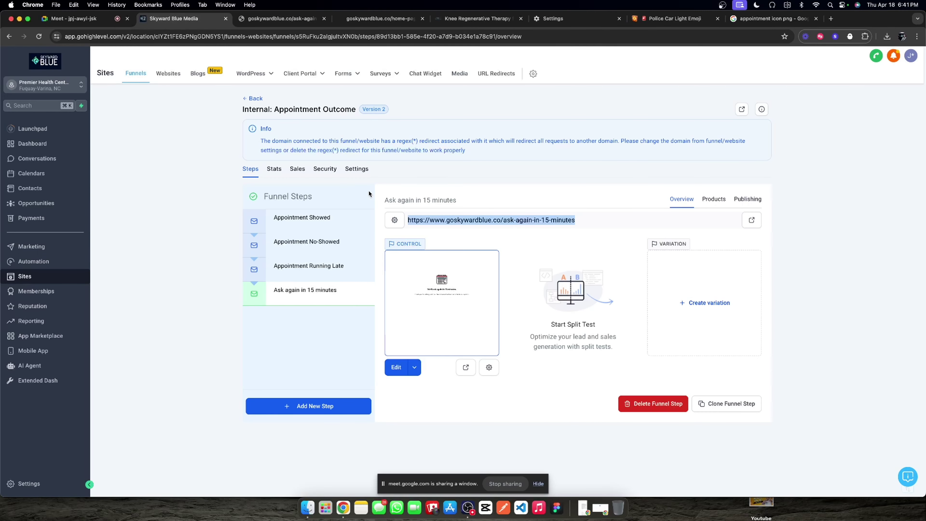
Step: Review the redirect warning, then select the Appointment No-Showed step's URL again
drag(326, 140, 414, 157)
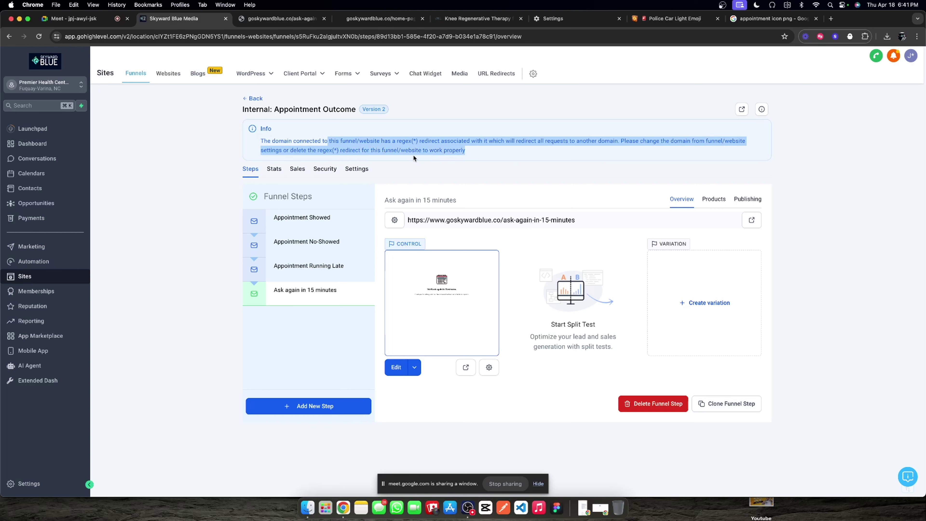
click(447, 173)
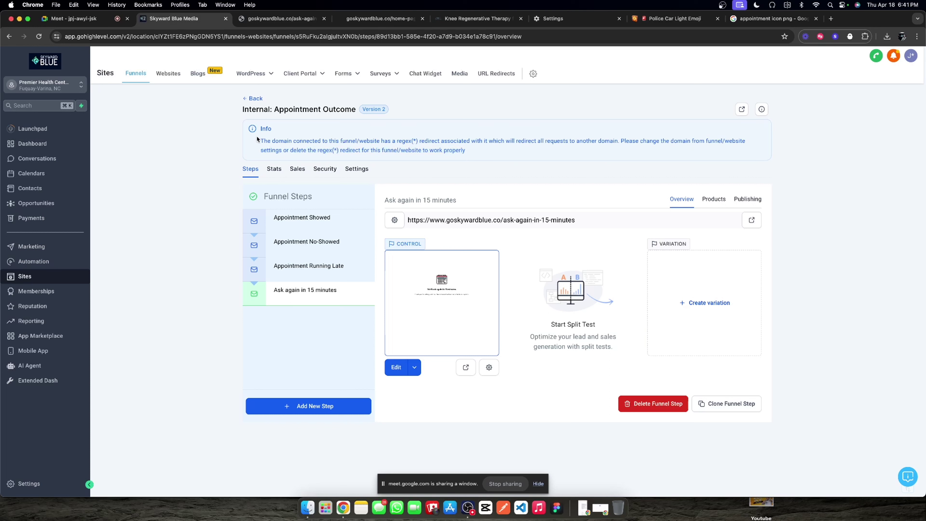
drag(257, 138, 547, 154)
click(444, 228)
click(296, 247)
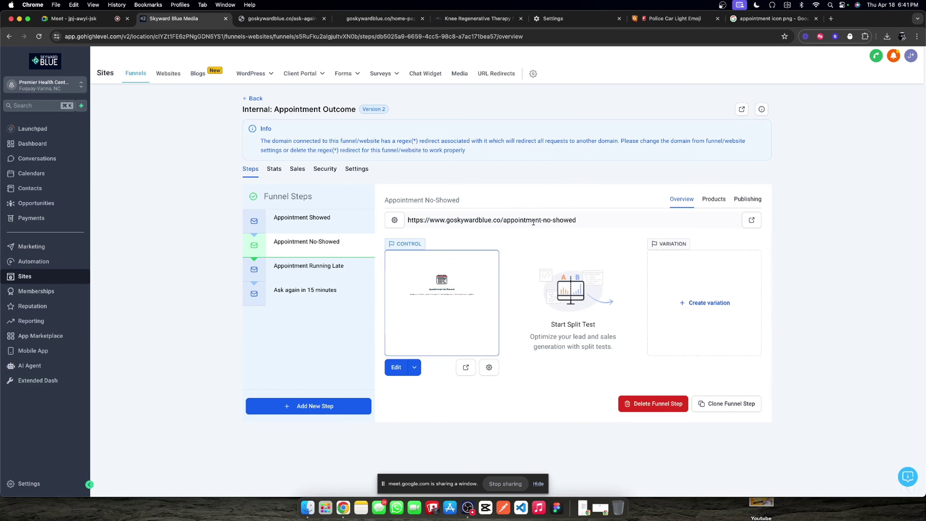
triple_click(532, 221)
key(super+c)
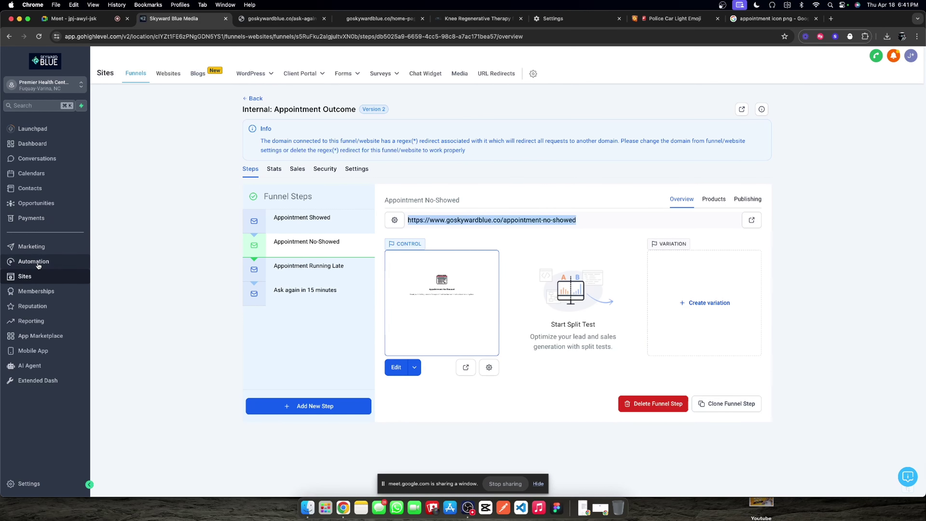
Step: Create the Appointment No-Showed trigger link using the pasted No-Showed step URL
mouse_move(313, 74)
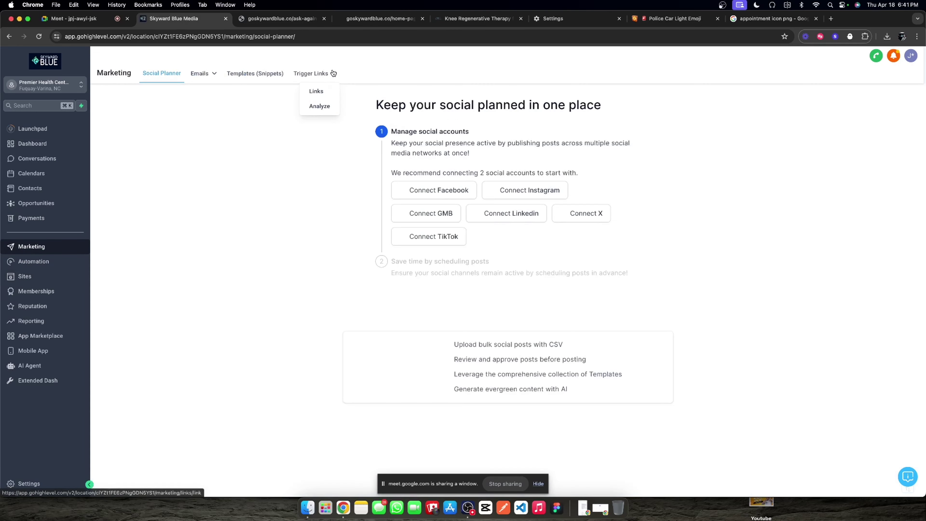
click(322, 90)
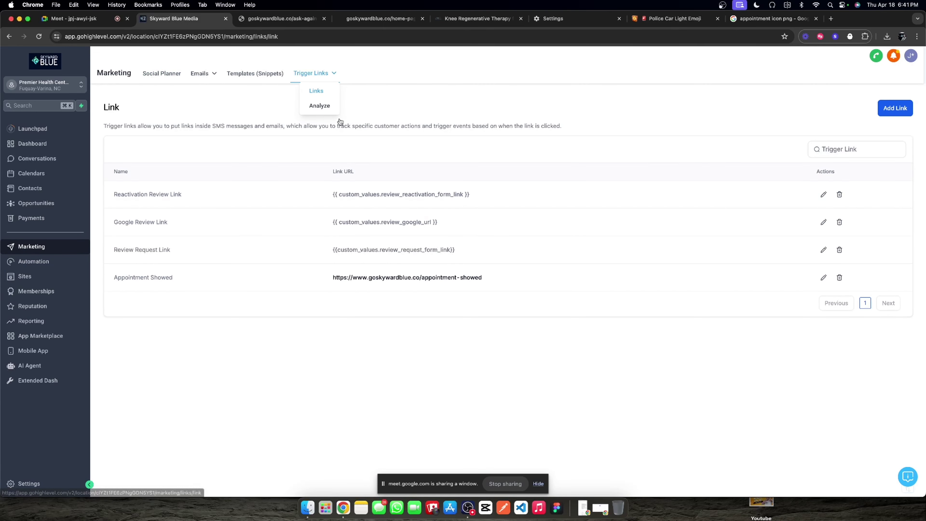
click(895, 108)
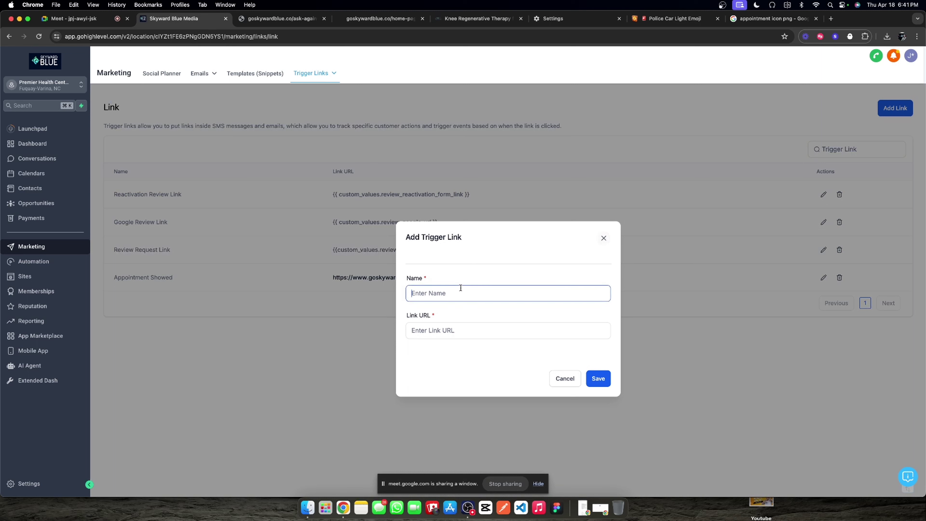
text(Appointment No-Showed)
key(Tab)
key(super+v)
click(598, 379)
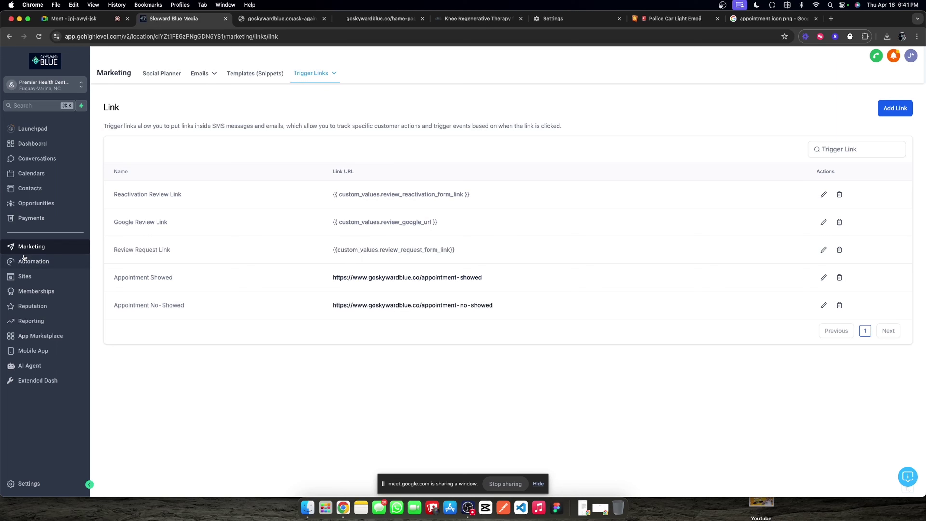
Step: Copy the Ask again in 15 minutes step URL from the Internal: Appointment Outcome funnel into the other tab
click(26, 266)
click(25, 276)
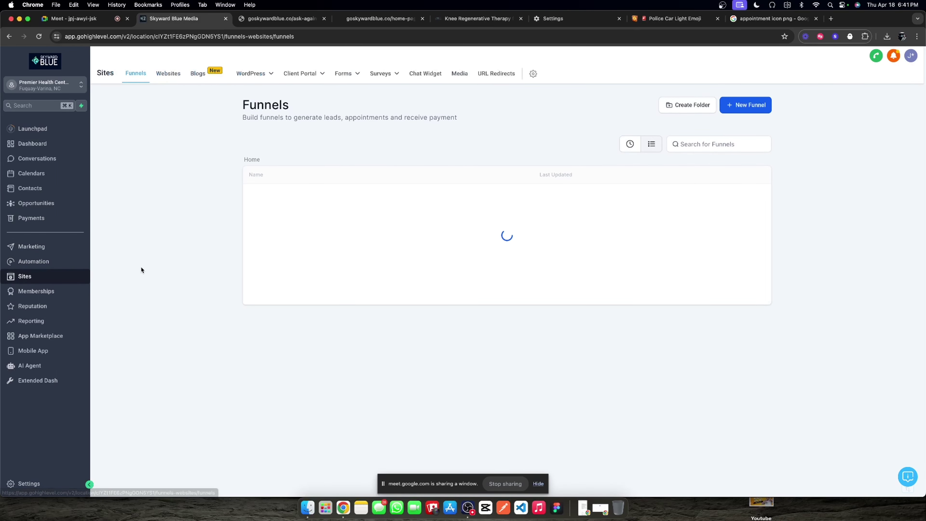
click(297, 198)
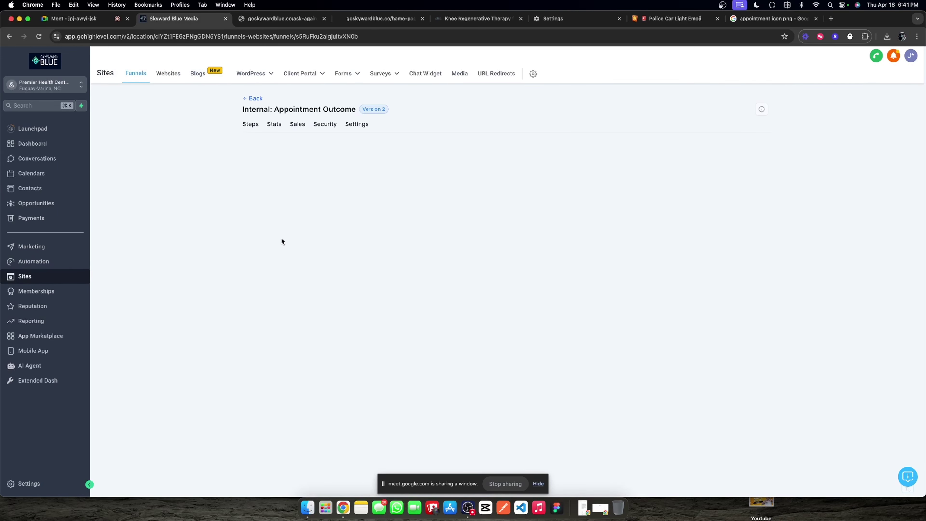
click(279, 269)
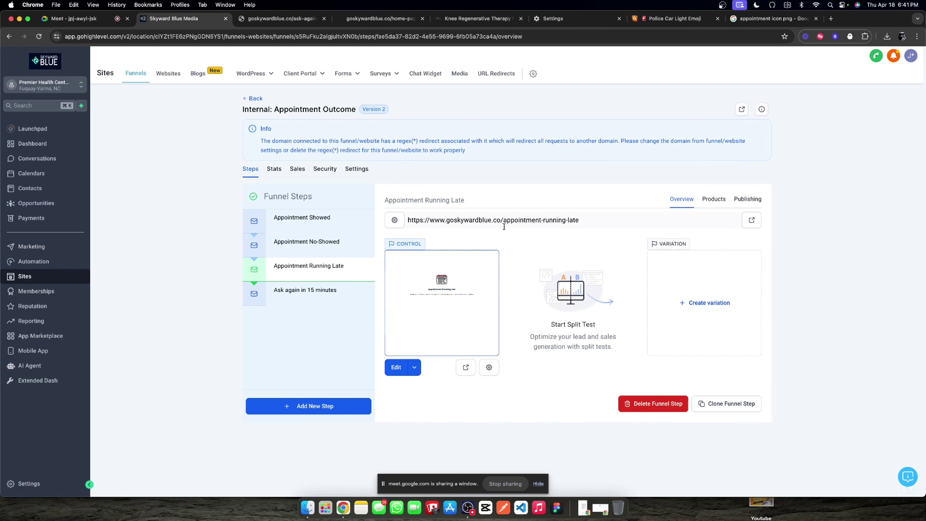
click(304, 290)
triple_click(534, 220)
key(super+c)
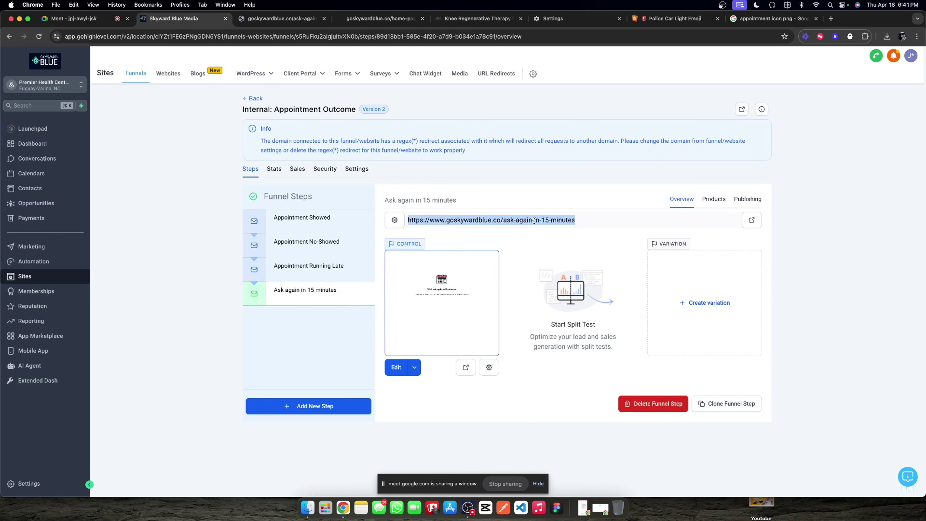
click(281, 19)
click(346, 36)
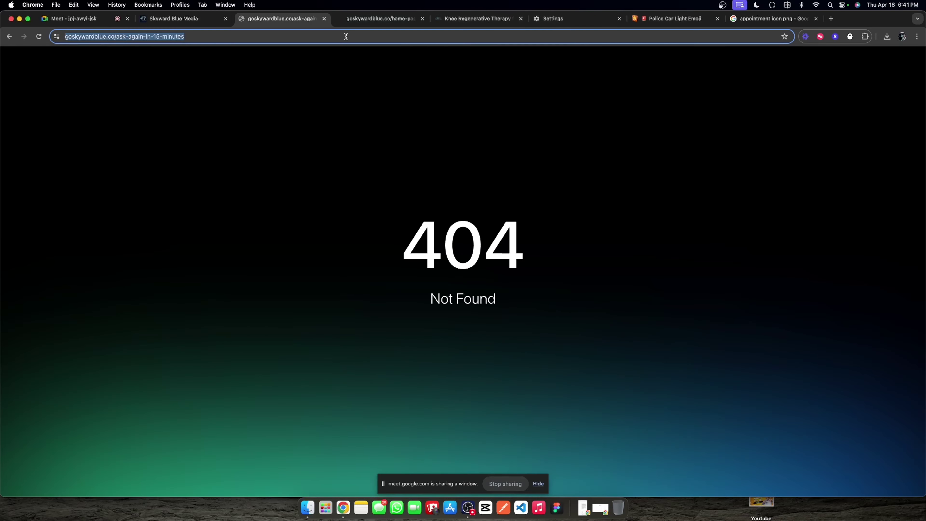
key(super+v)
Step: Copy the Running Late step URL and save it as the Appointment Running Late trigger link
click(173, 19)
click(321, 268)
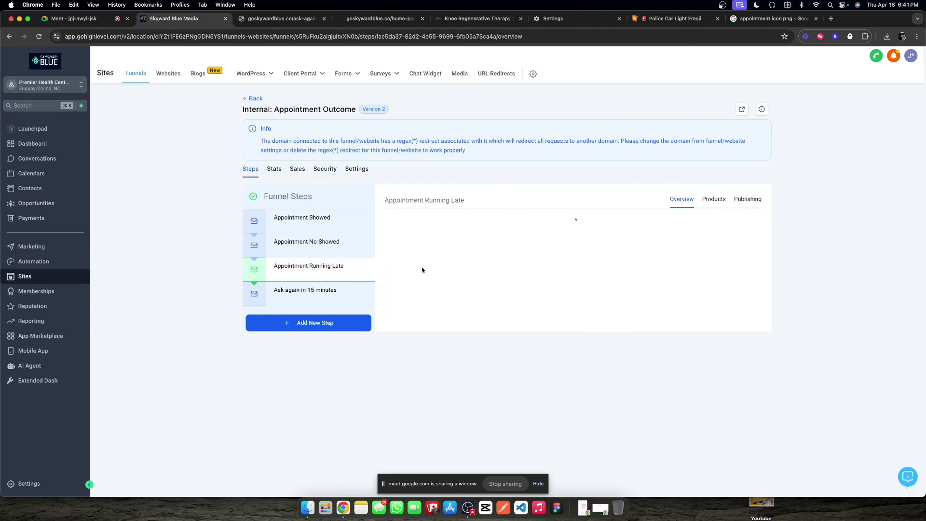
triple_click(532, 221)
key(super+c)
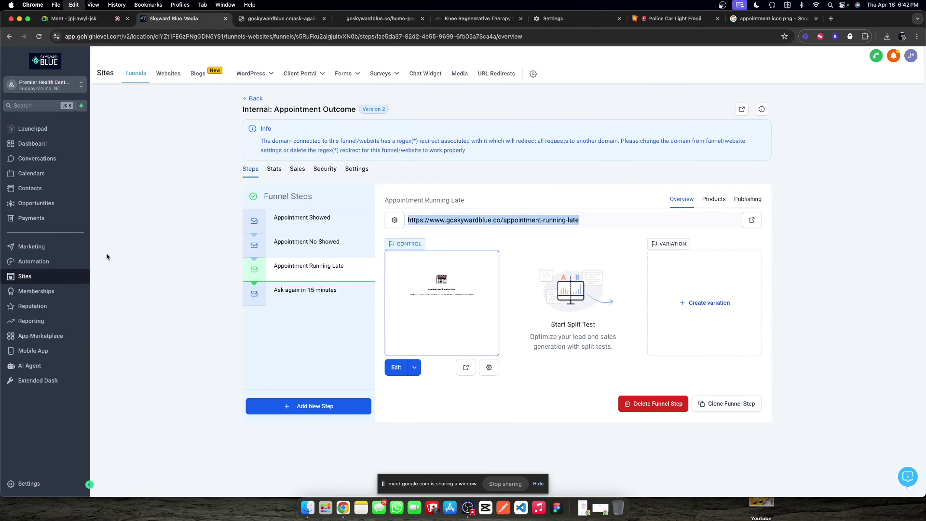
click(51, 245)
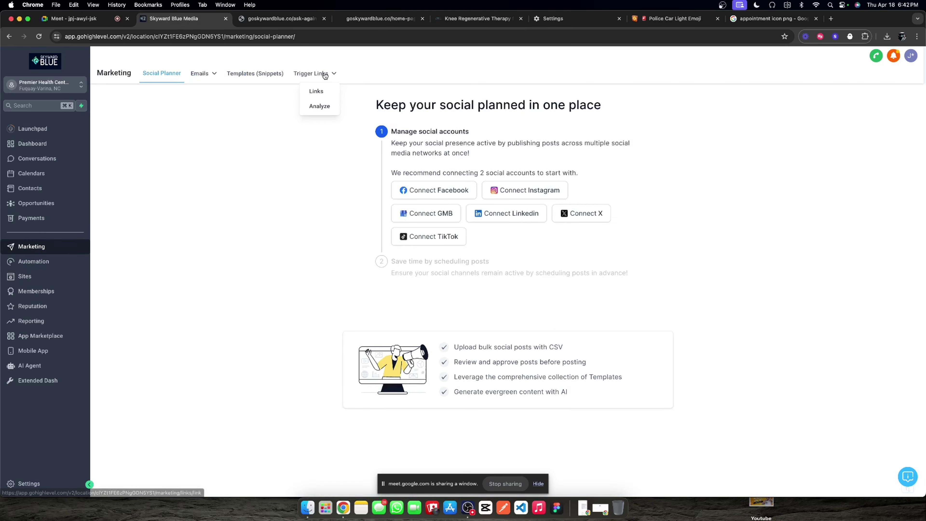
click(320, 89)
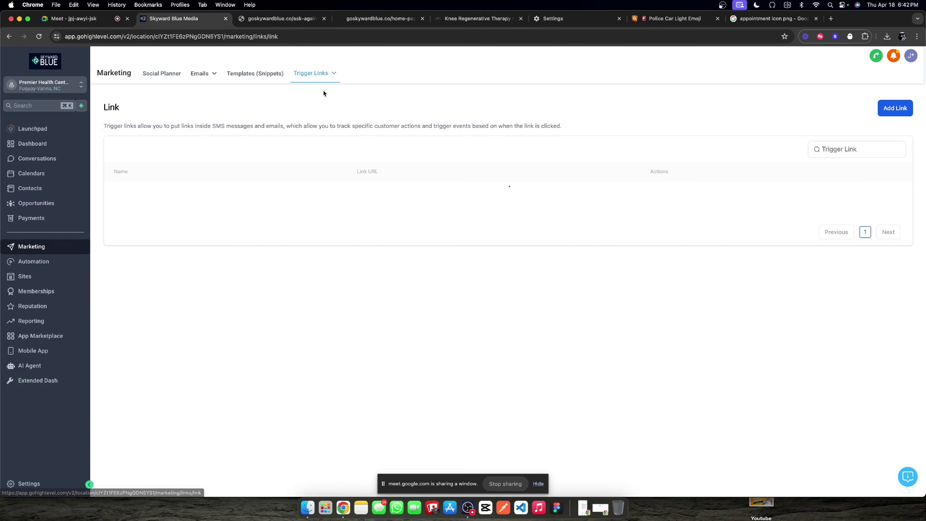
click(898, 108)
click(430, 332)
key(super+v)
click(456, 297)
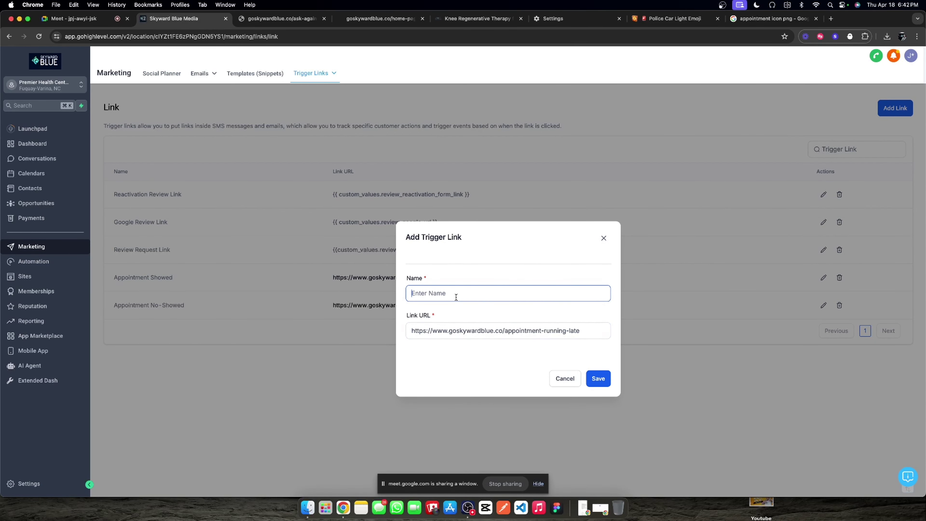
text(Appointment Running Late)
click(598, 378)
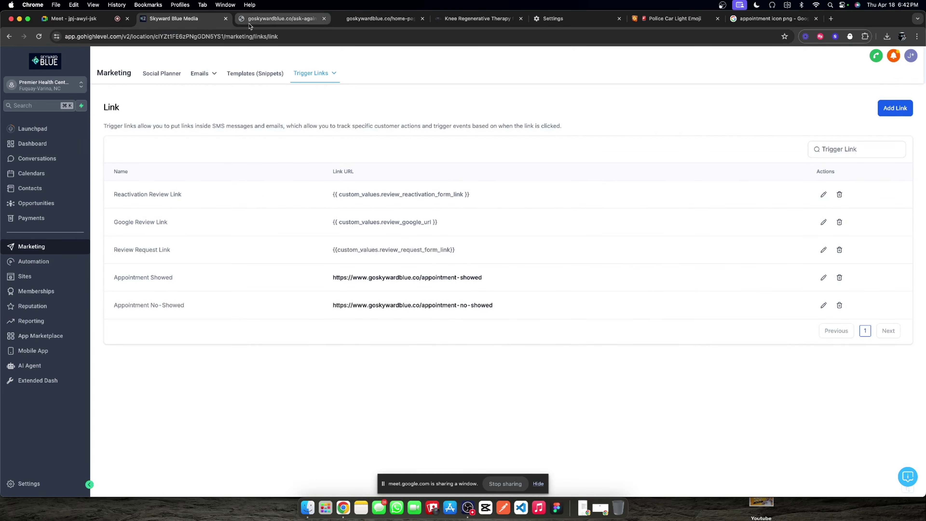
Step: Add the 'Ask again in 15 minutes' trigger link with its step URL
click(277, 19)
click(205, 18)
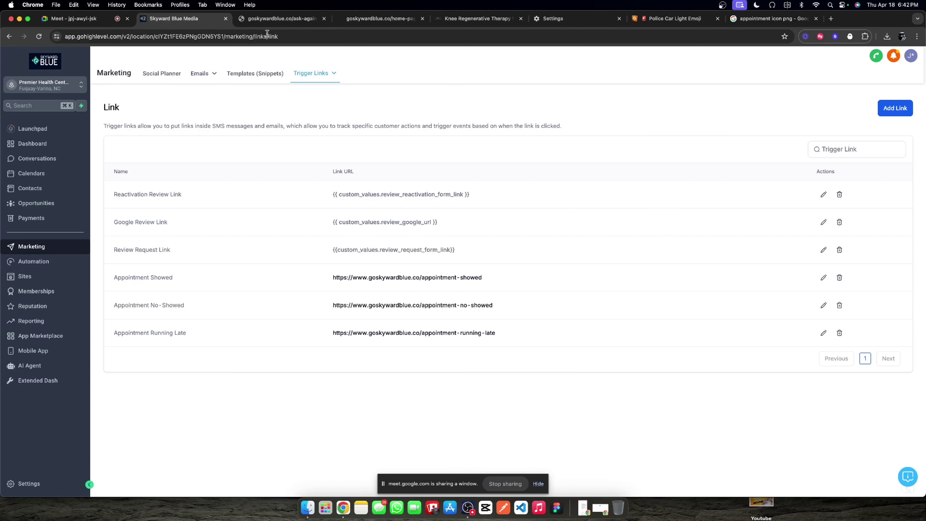
click(882, 111)
click(446, 291)
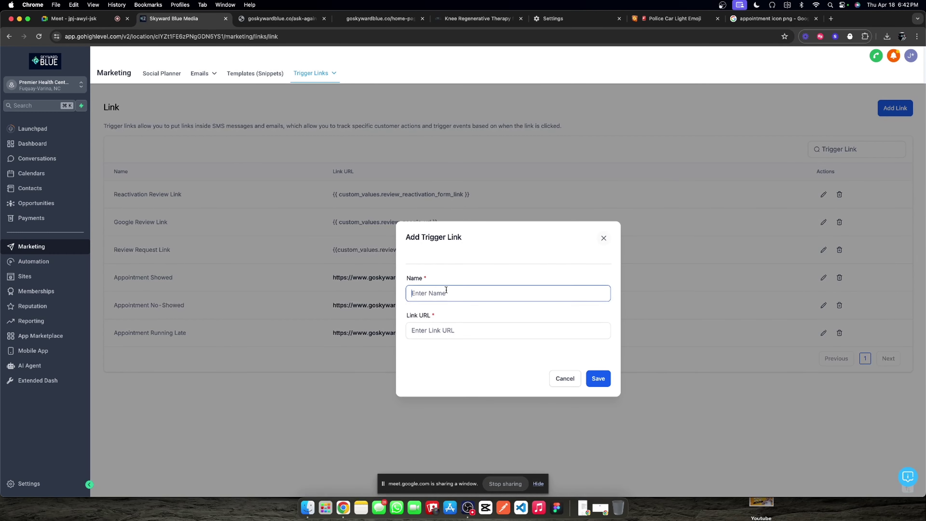
text(Ask)
click(445, 328)
text(https://www.goskywardblue.co/ask-again-in-15-minutes)
click(598, 379)
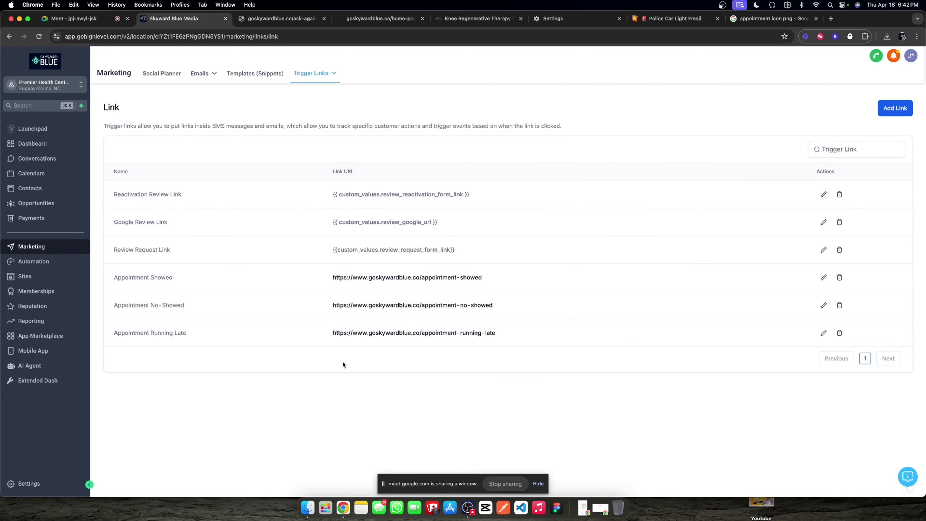
click(46, 269)
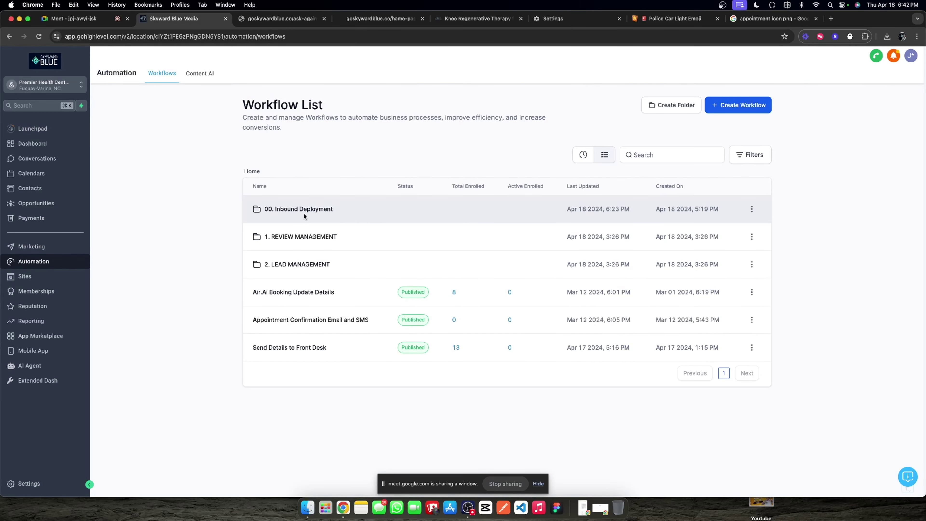
Step: Open the internal notification step in the 1. Appointment Confirmation + Reminder workflow
click(304, 215)
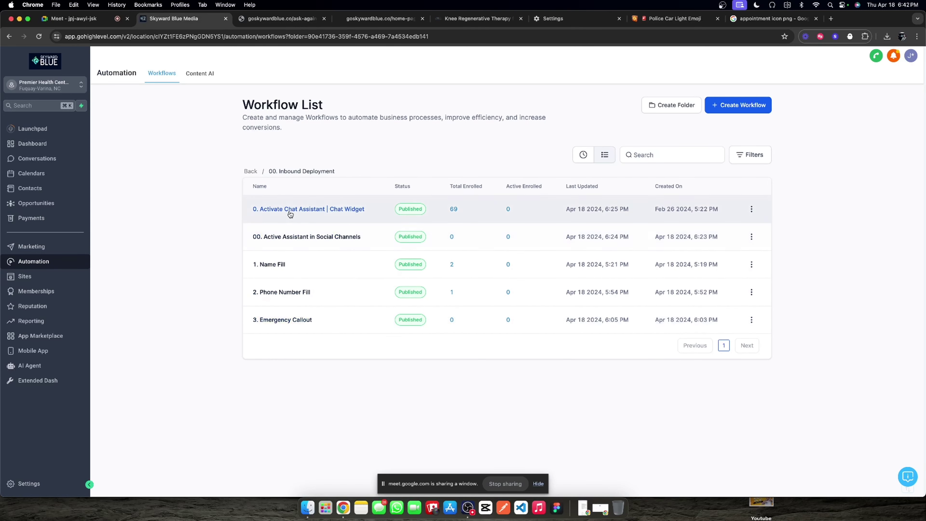
click(251, 172)
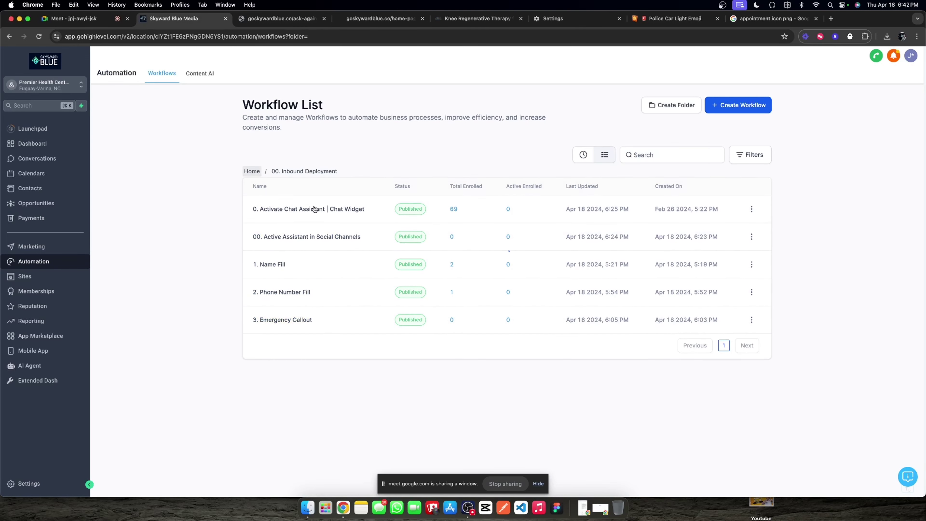
click(380, 239)
click(316, 210)
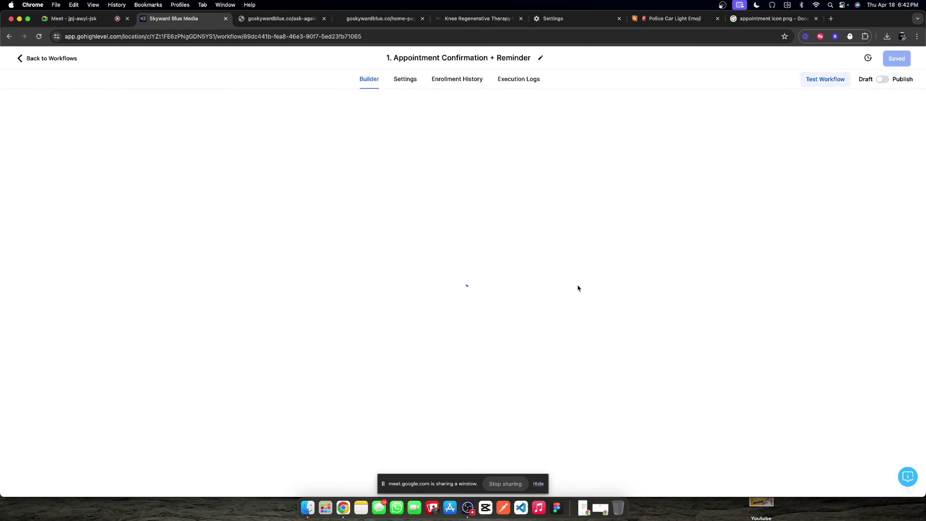
scroll(453, 271, down, 3)
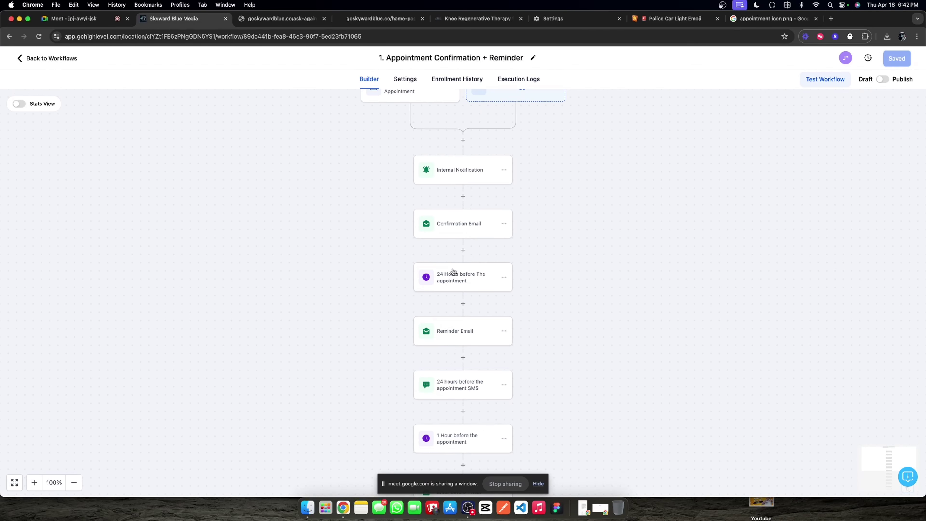
scroll(453, 271, down, 20)
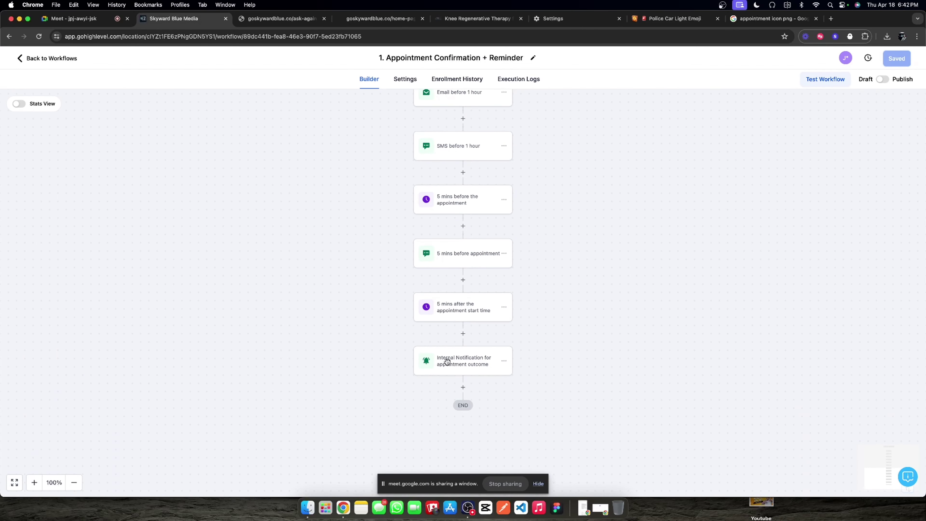
click(458, 369)
Step: Replace the outcome options with an 'Appointment Showed:' line carrying the Appointment Showed trigger link
drag(722, 353, 700, 362)
click(722, 301)
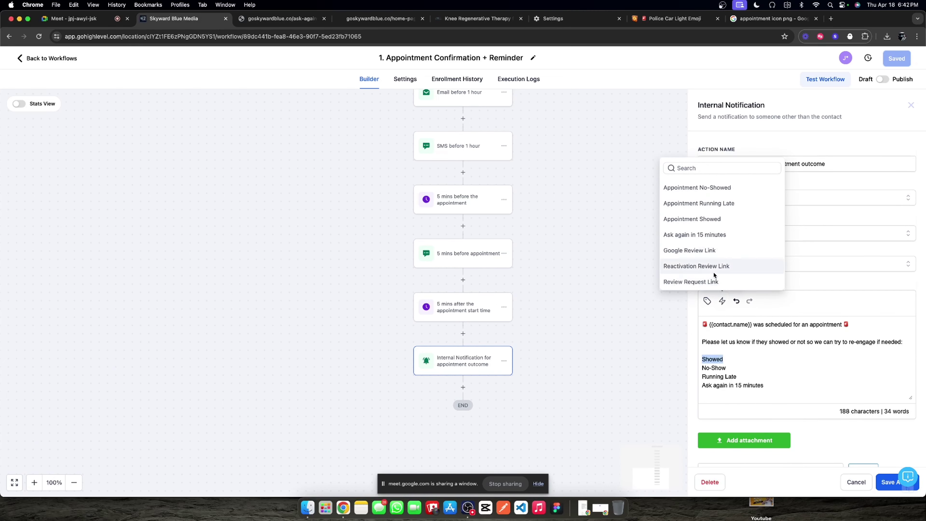
click(735, 360)
drag(765, 385, 702, 358)
text(S)
click(722, 301)
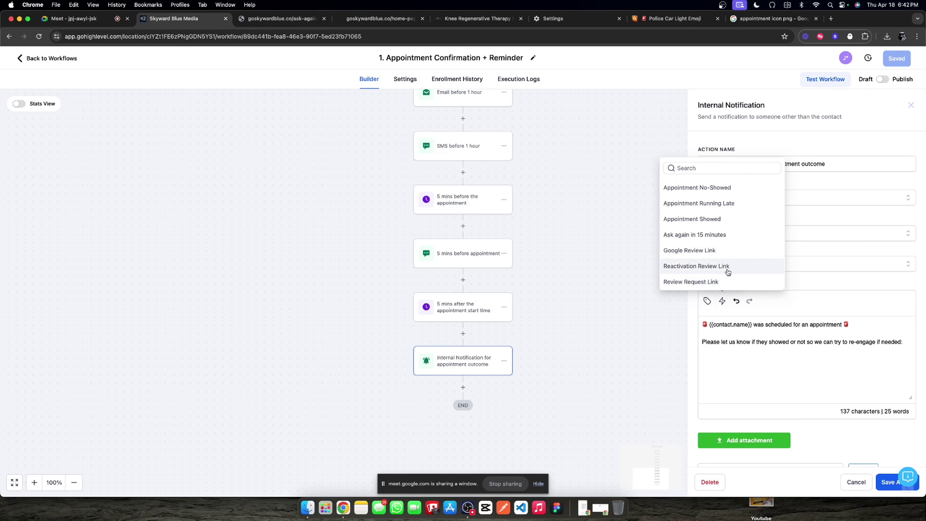
click(693, 220)
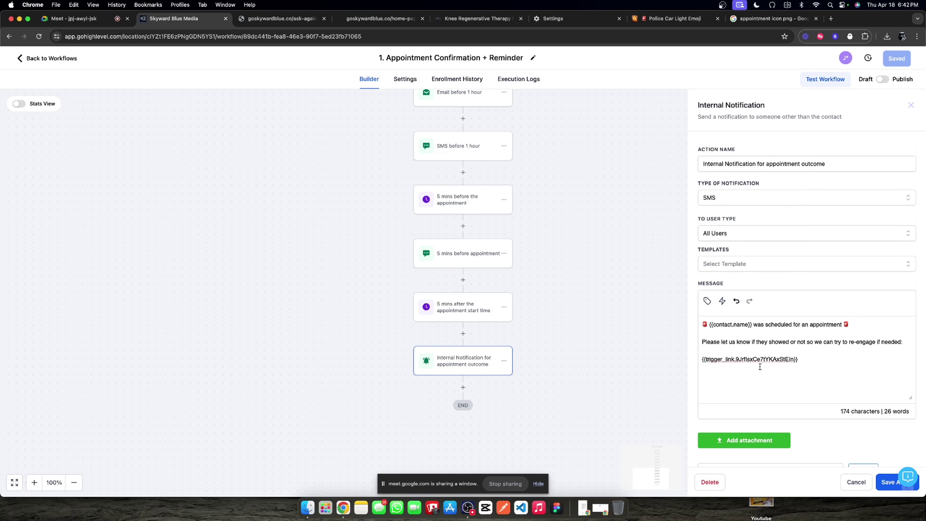
text(Showe)
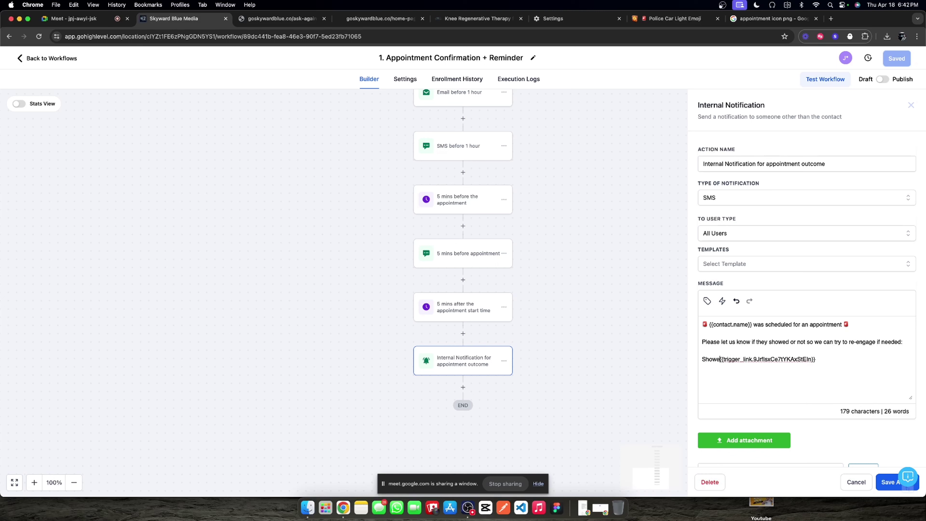
key(BackSpace)
key(BackSpace)
key(BackSpace)
key(BackSpace)
text(Appoint)
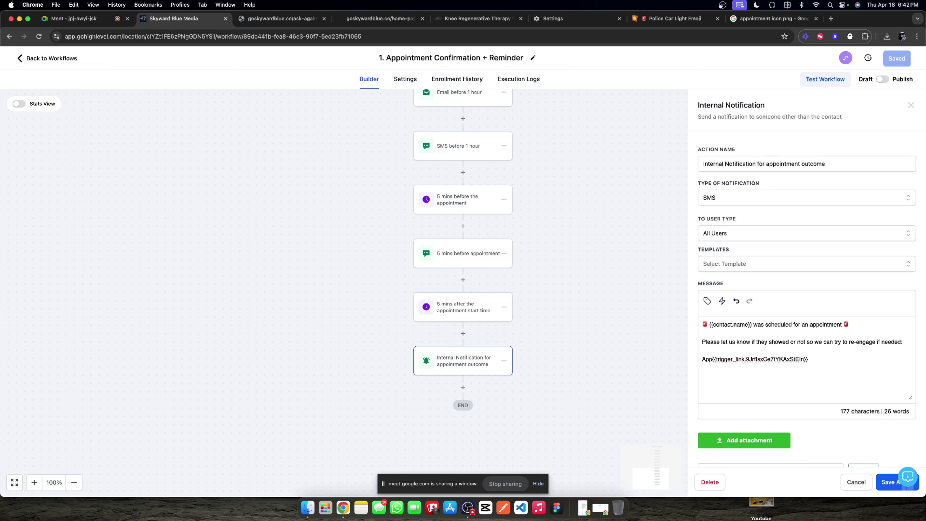
text(ment Showed:)
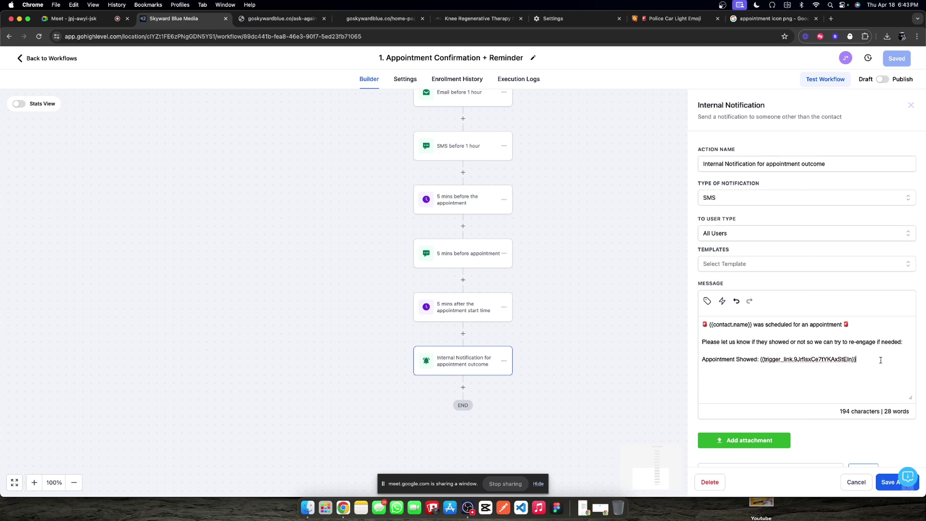
Step: Save the notification step and send a test SMS to a test phone number
scroll(867, 464, down, 3)
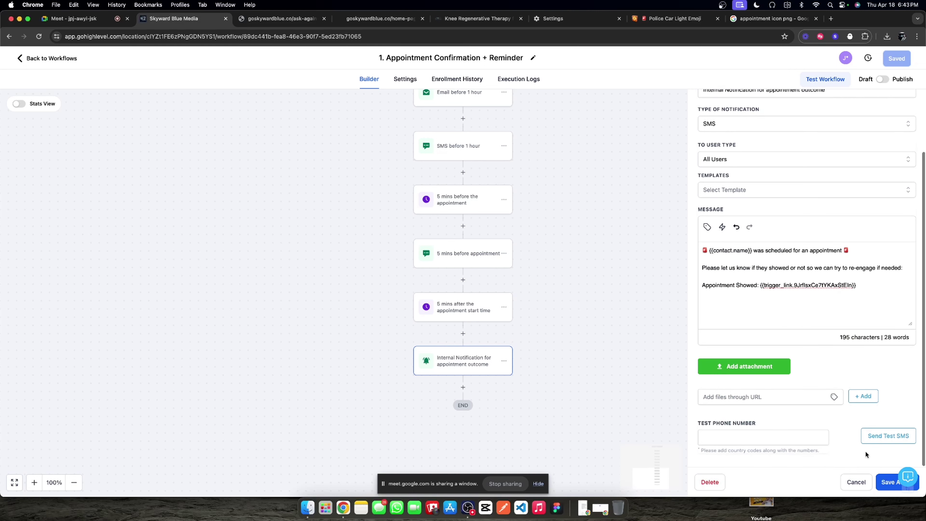
click(762, 436)
click(857, 482)
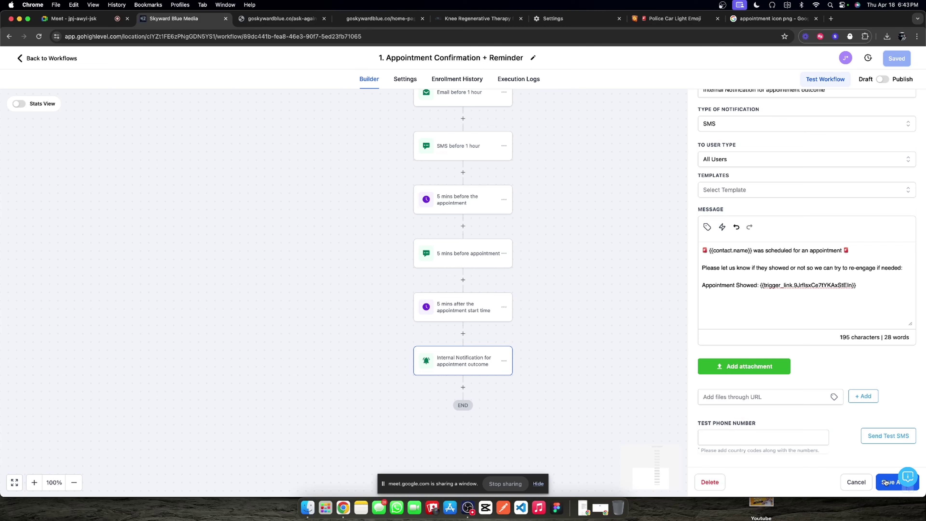
click(482, 373)
scroll(789, 464, down, 3)
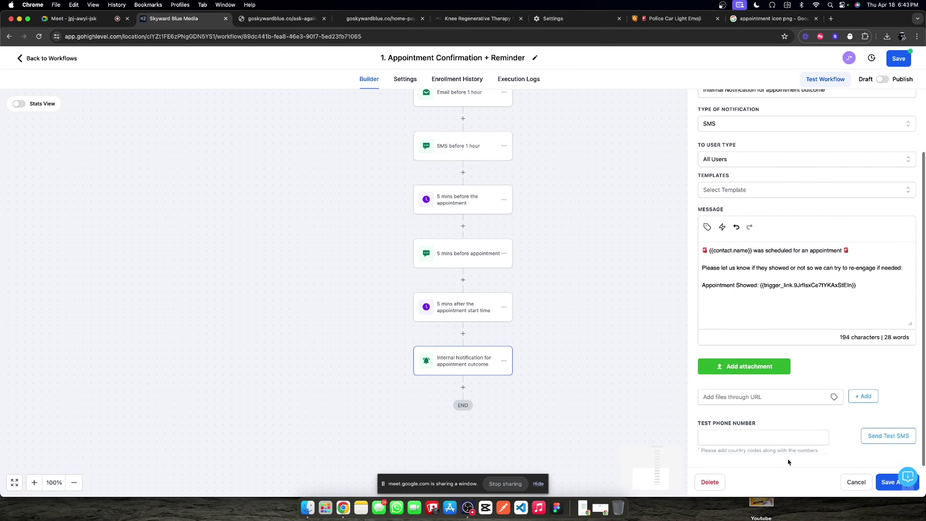
click(792, 439)
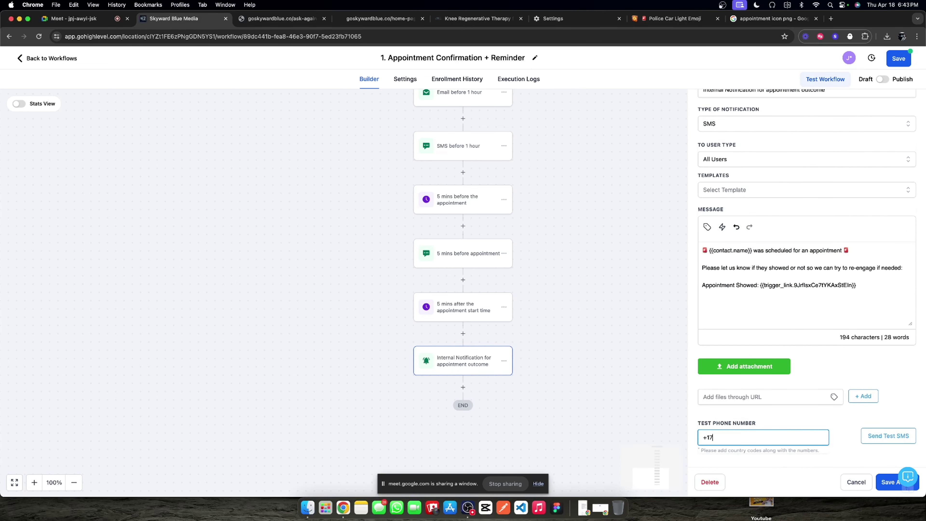
click(886, 435)
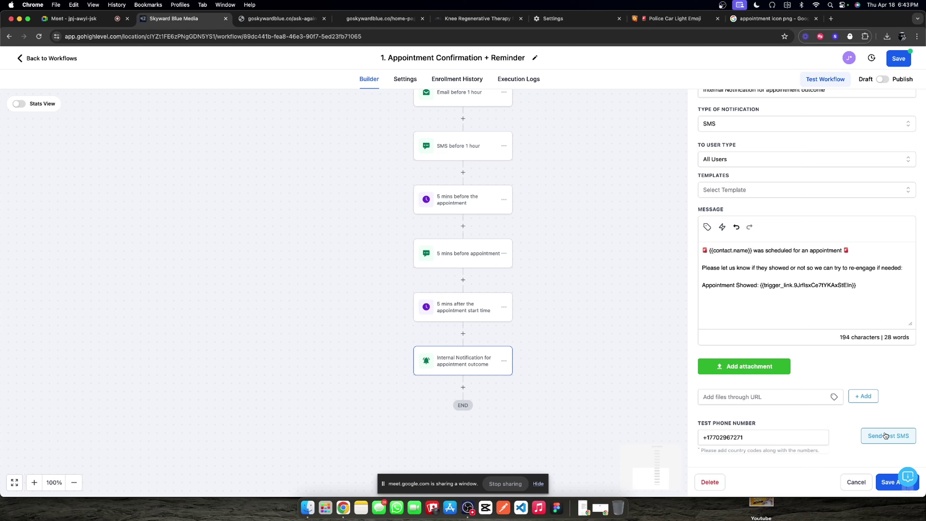
Step: Save the workflow and go back to the workflow list
click(62, 62)
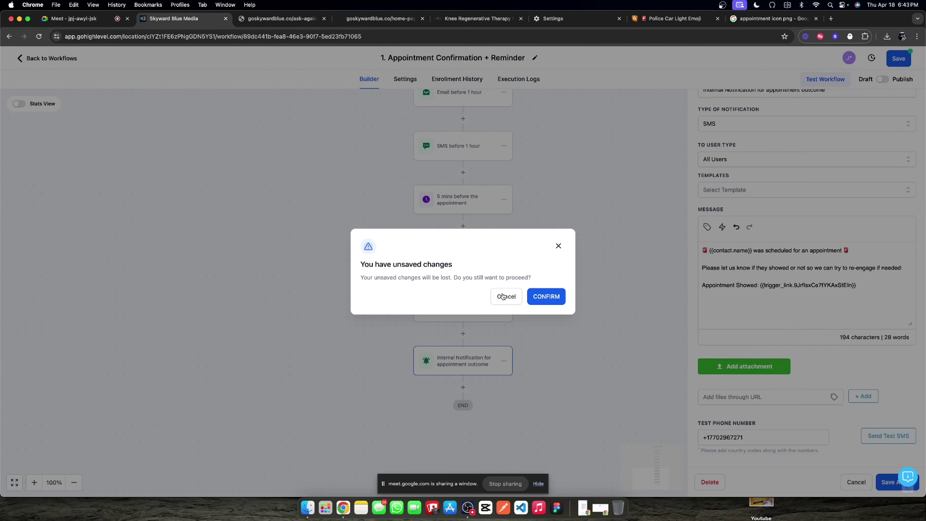
click(503, 296)
click(888, 60)
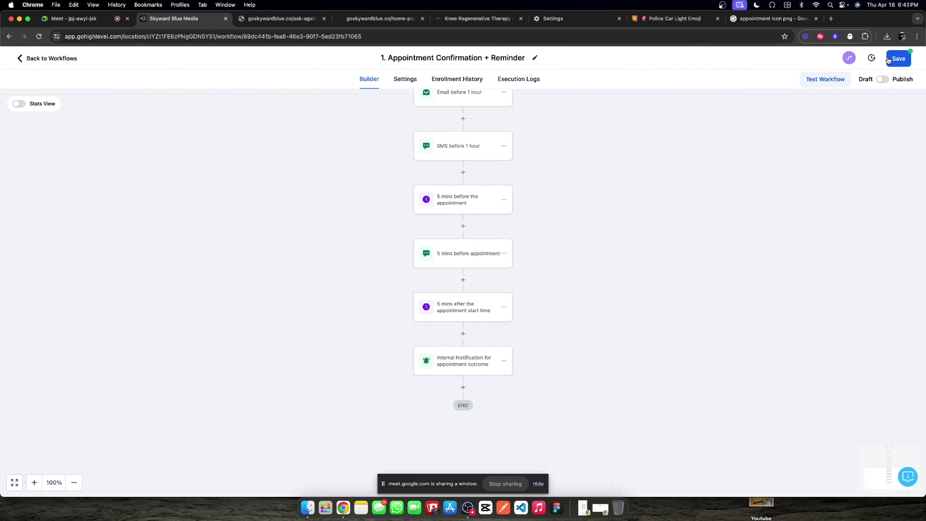
click(49, 59)
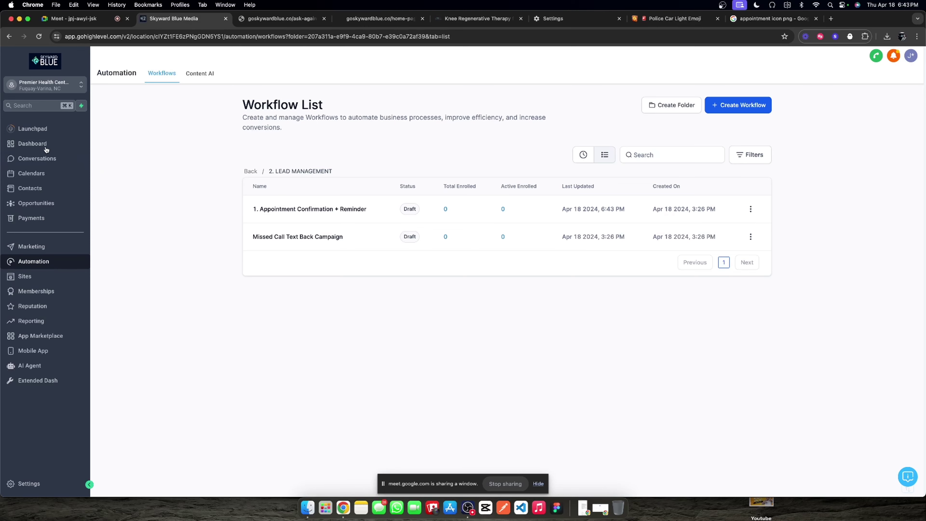
Step: View the test SMS in the test number's conversation under All, then return to Automation
click(42, 158)
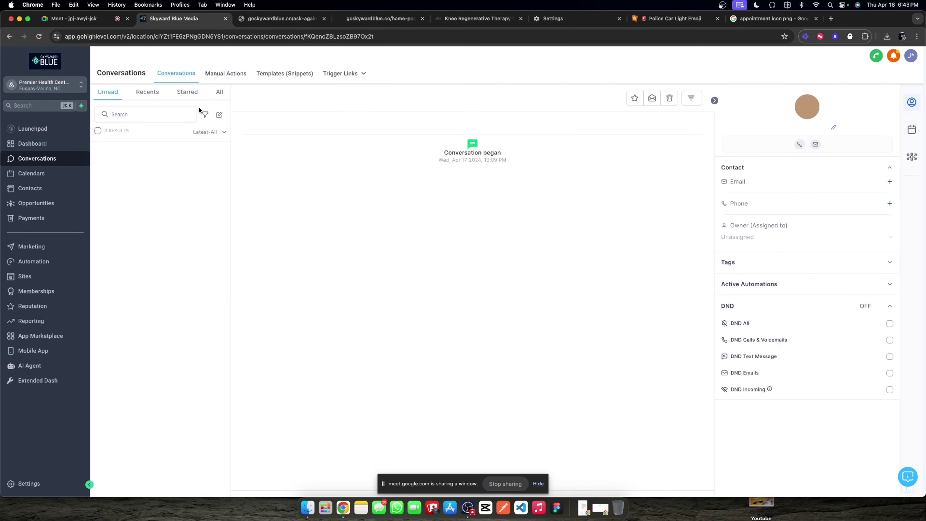
click(219, 93)
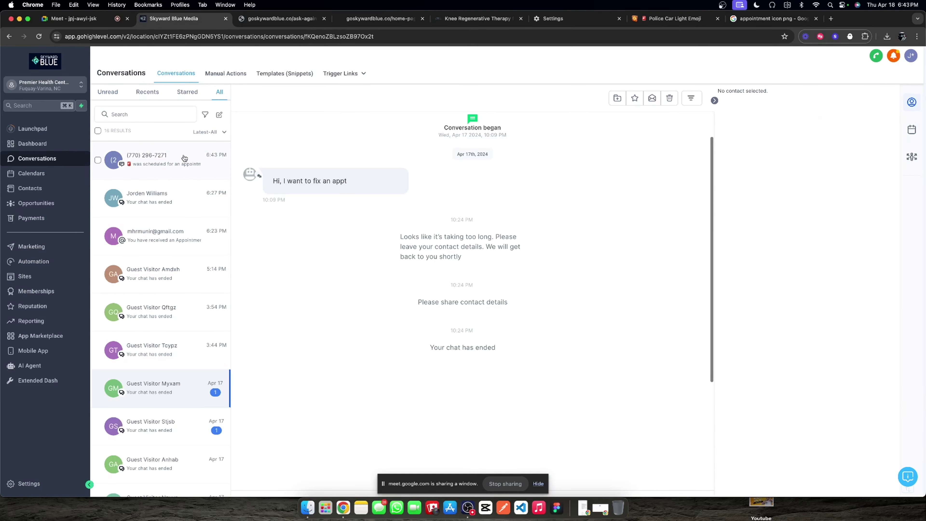
click(180, 166)
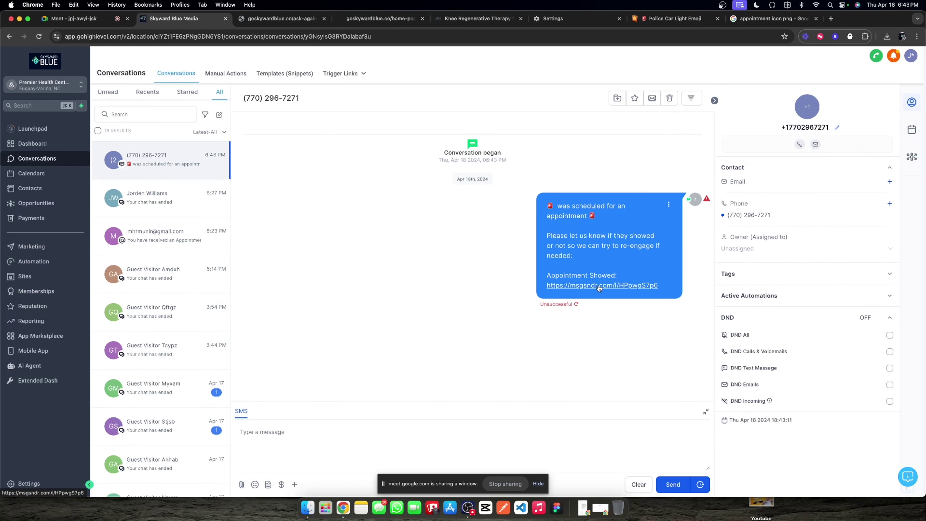
click(31, 259)
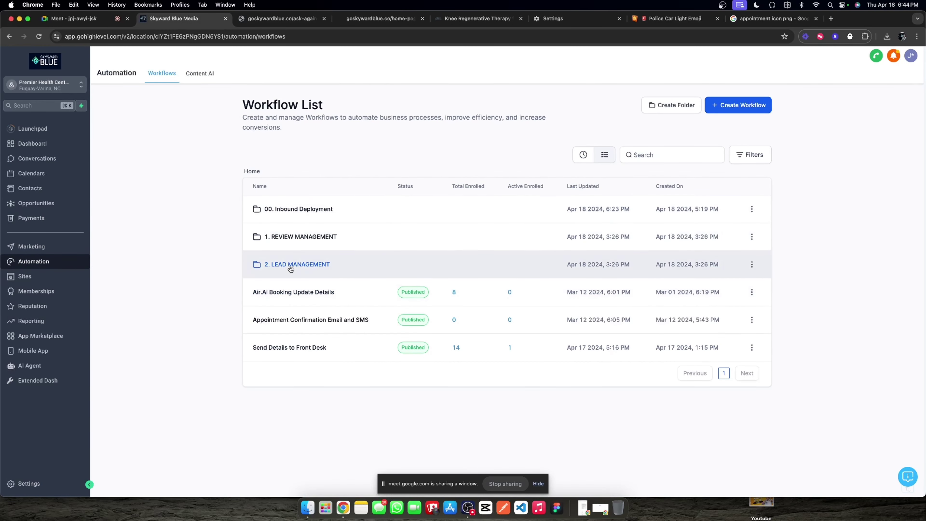
Step: Open the internal notification step of the Appointment Confirmation + Reminder workflow in 2. LEAD MANAGEMENT
click(290, 268)
click(320, 210)
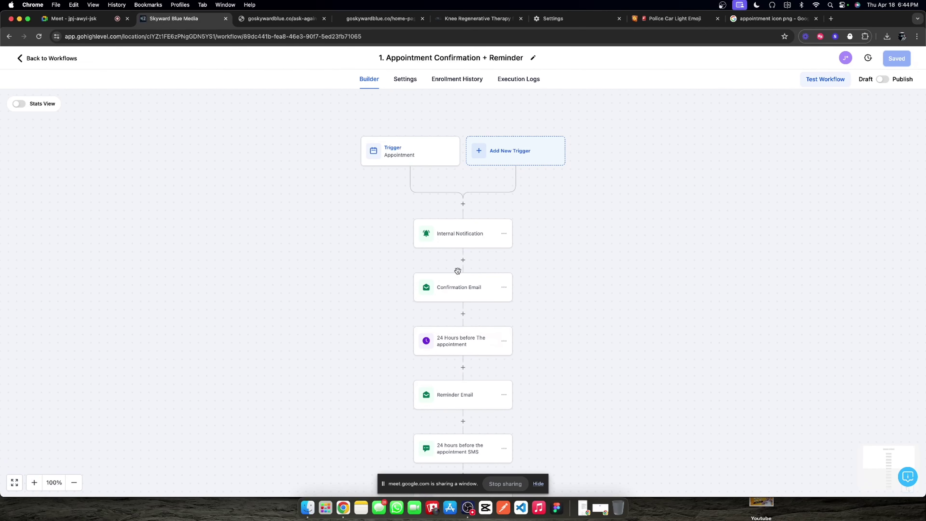
scroll(457, 270, down, 20)
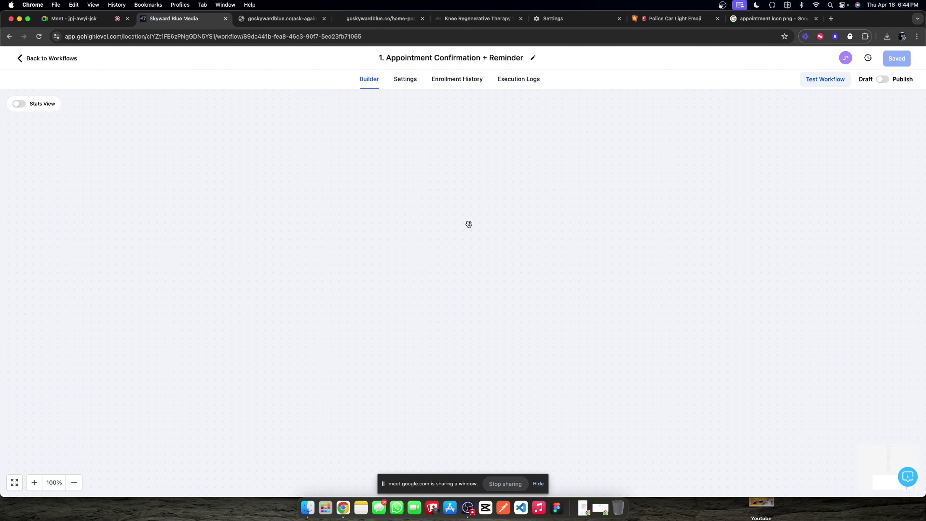
scroll(468, 224, up, 10)
click(475, 178)
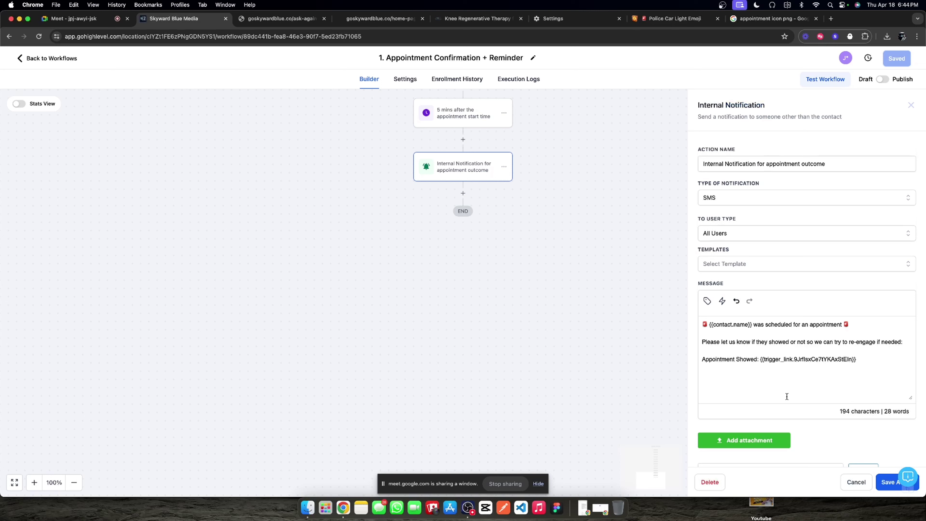
Step: Add labelled Appointment No-Showed and Appointment Running Late lines with their trigger links
click(868, 359)
text(Appointment No-Showed:)
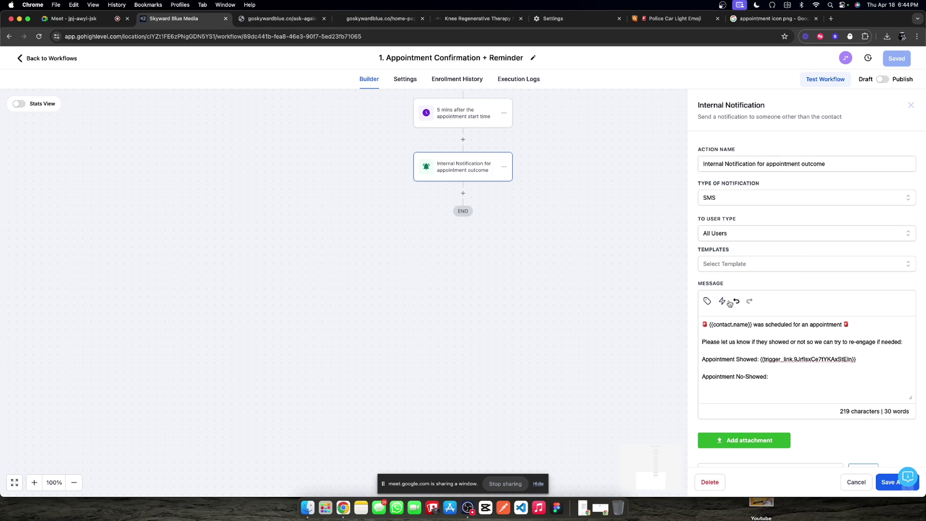
click(721, 301)
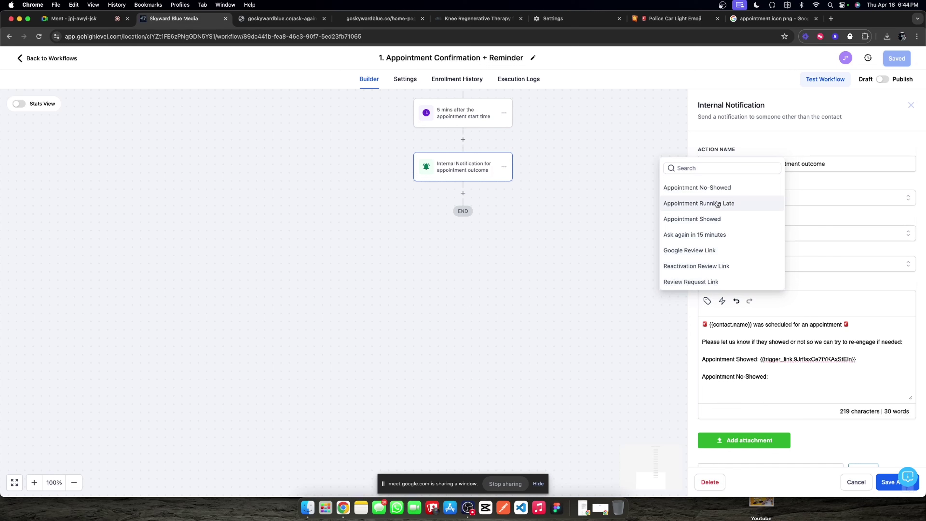
click(714, 188)
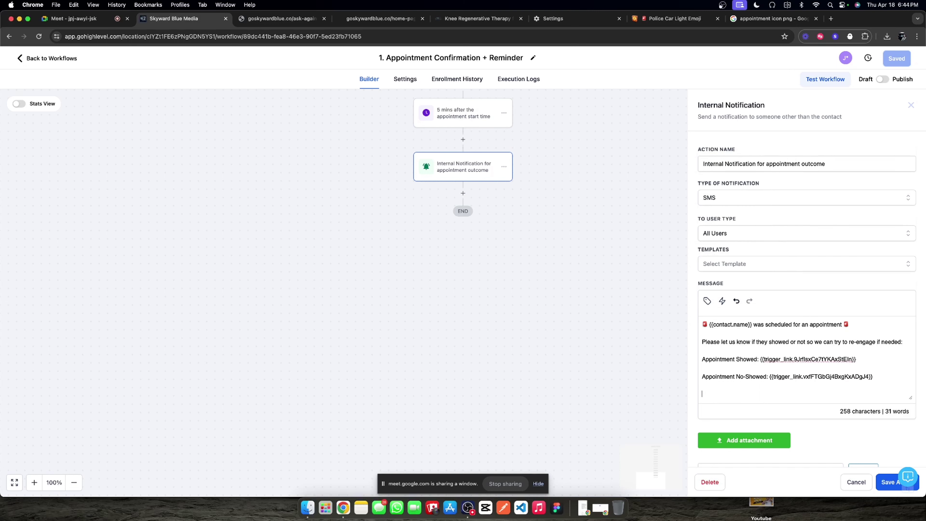
text(Appointment Ruin)
text(ing Late:)
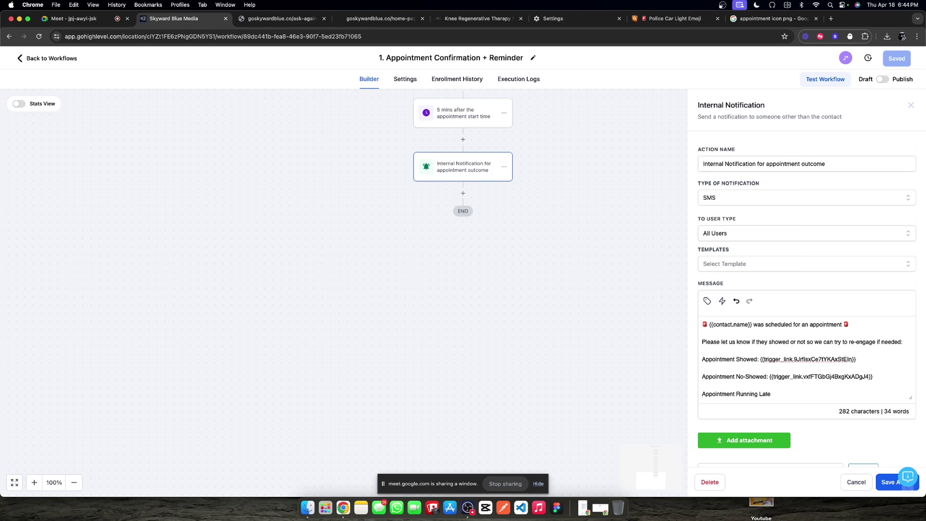
click(722, 301)
click(708, 201)
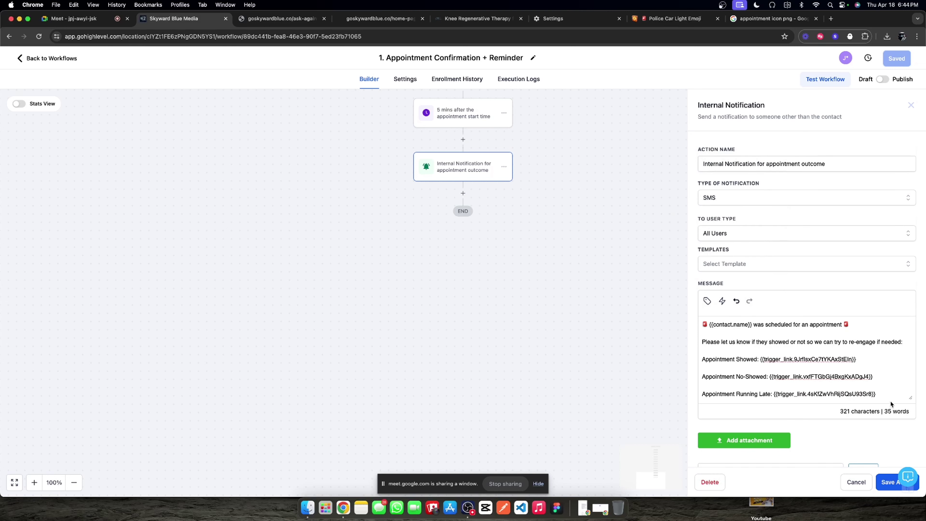
Step: Add an 'Ask again in 15 minutes' line with its trigger link and select the re-engage wording
key(Return)
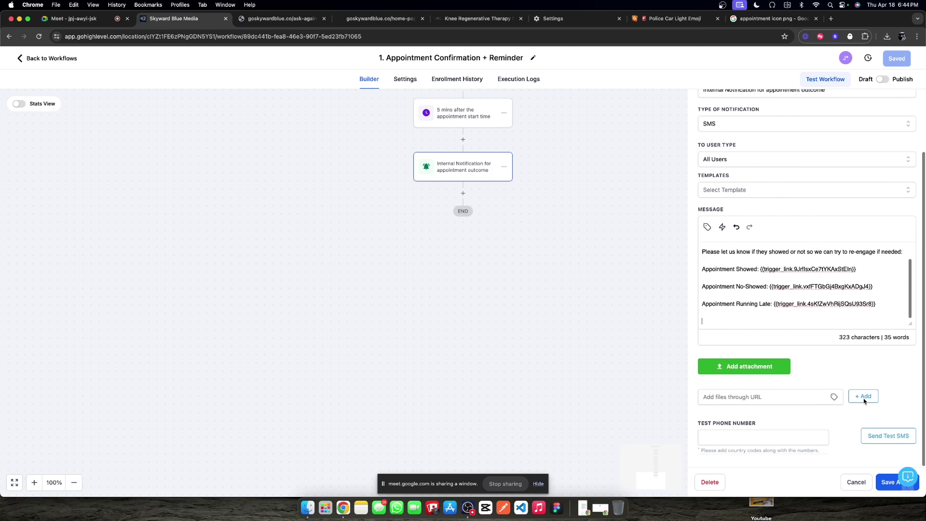
text(Ask agai)
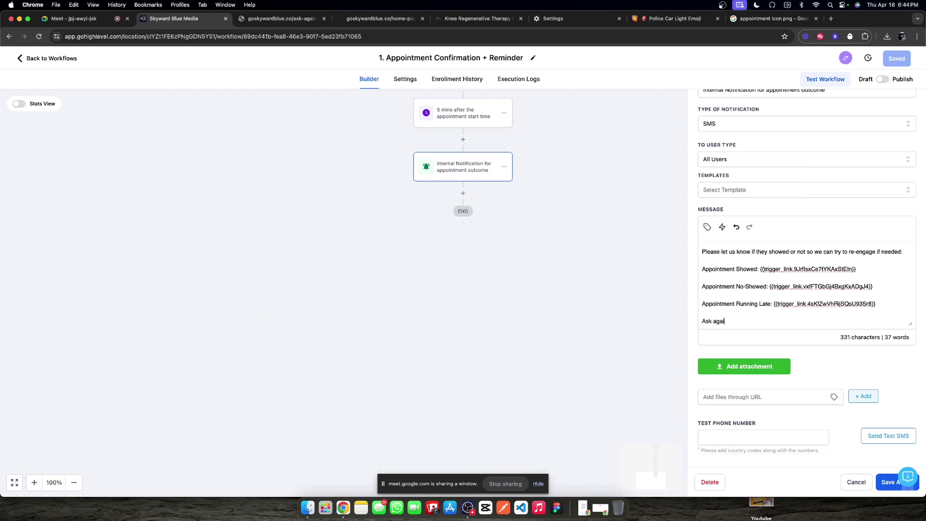
text(n in 15 minutesL::)
click(721, 226)
click(714, 161)
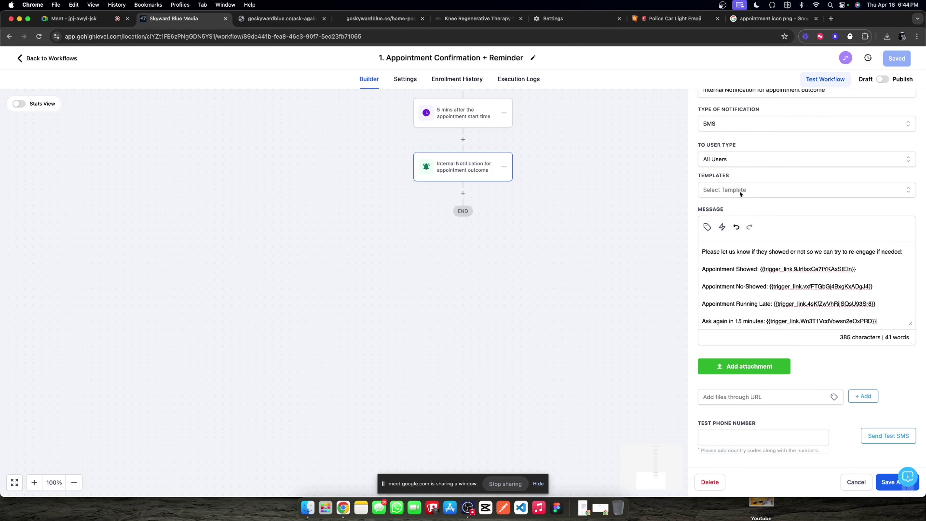
scroll(791, 312, up, 2)
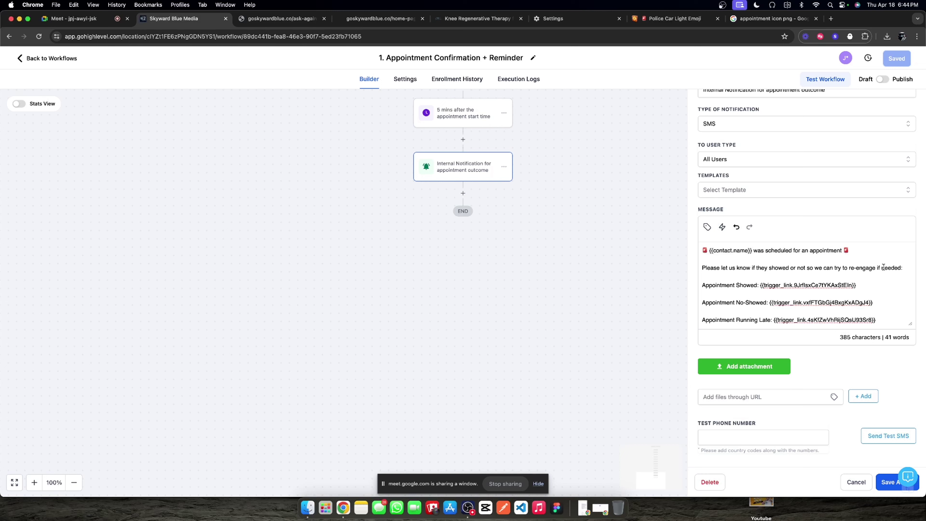
drag(901, 268, 755, 268)
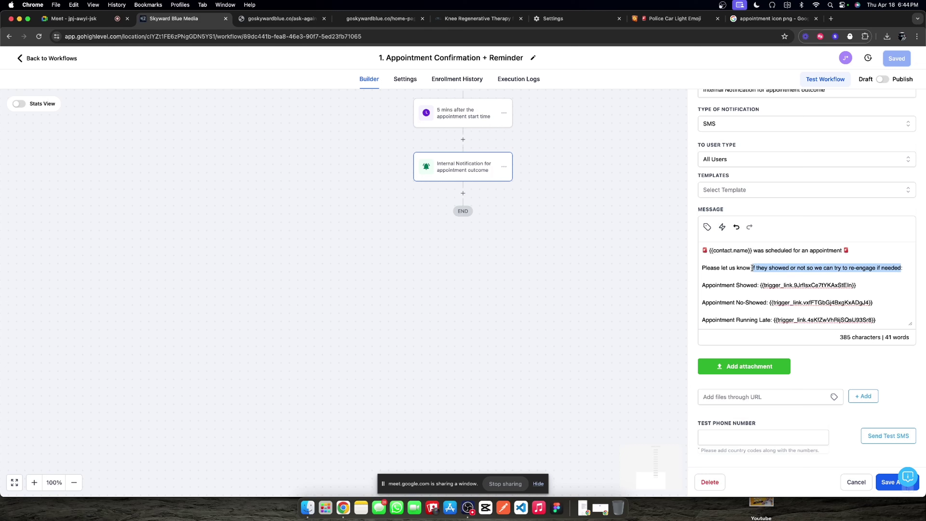
Step: Reword the message to ask staff to click the corresponding link for the appointment outcome
key(BackSpace)
text(the ou)
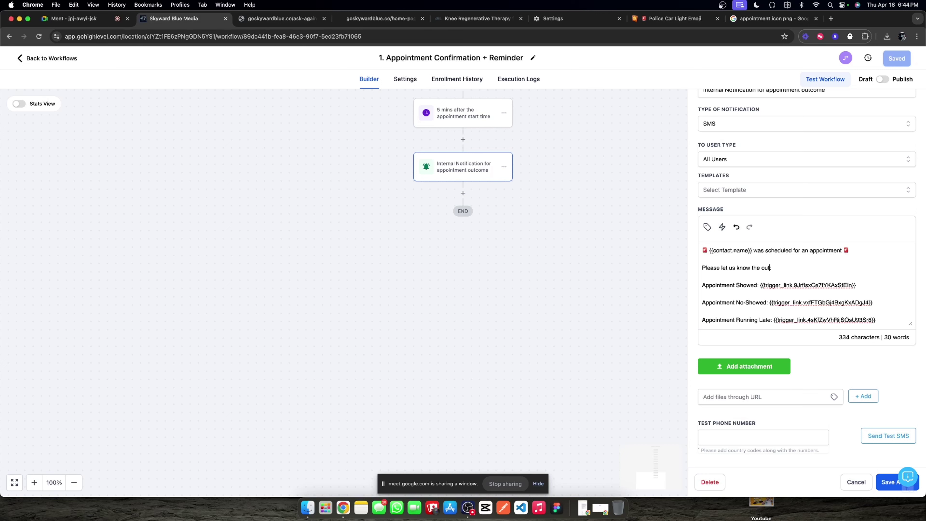
text(tcome of this appointment so we can re-eng)
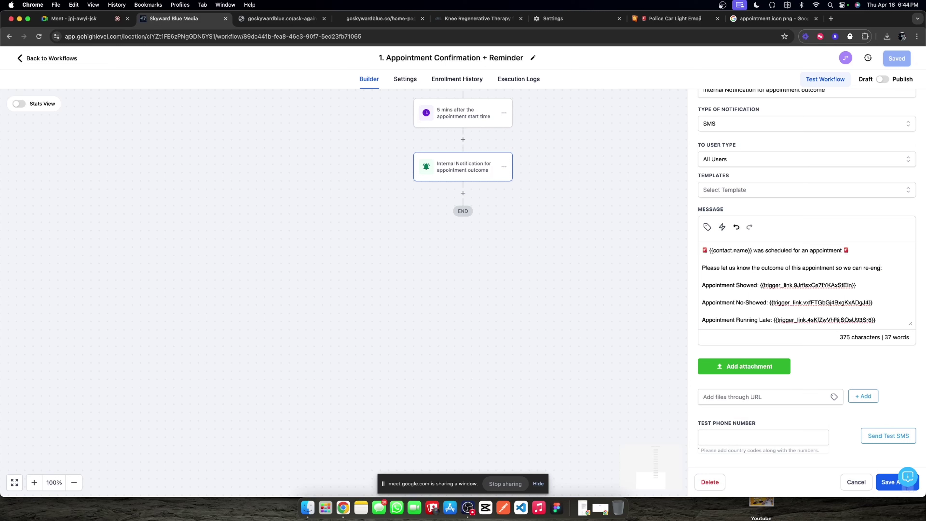
text(age as needed)
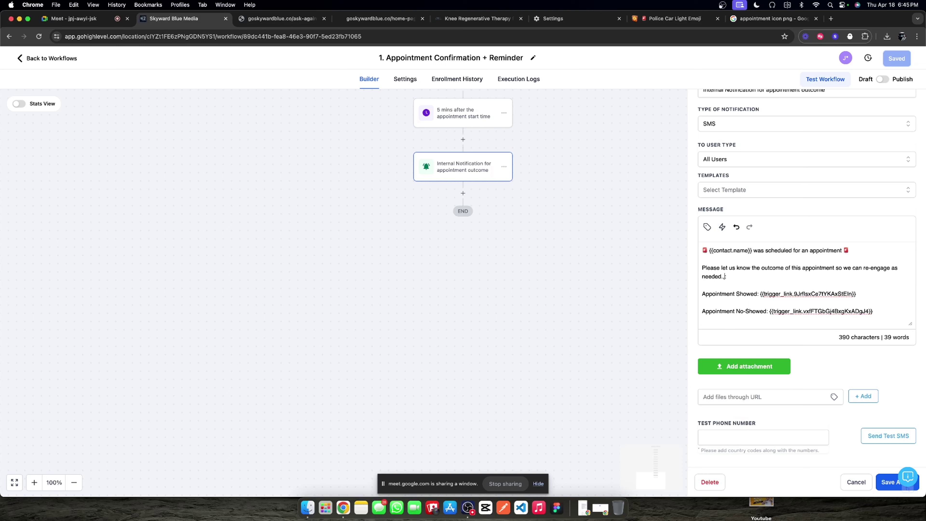
text(. Click on the correspending link)
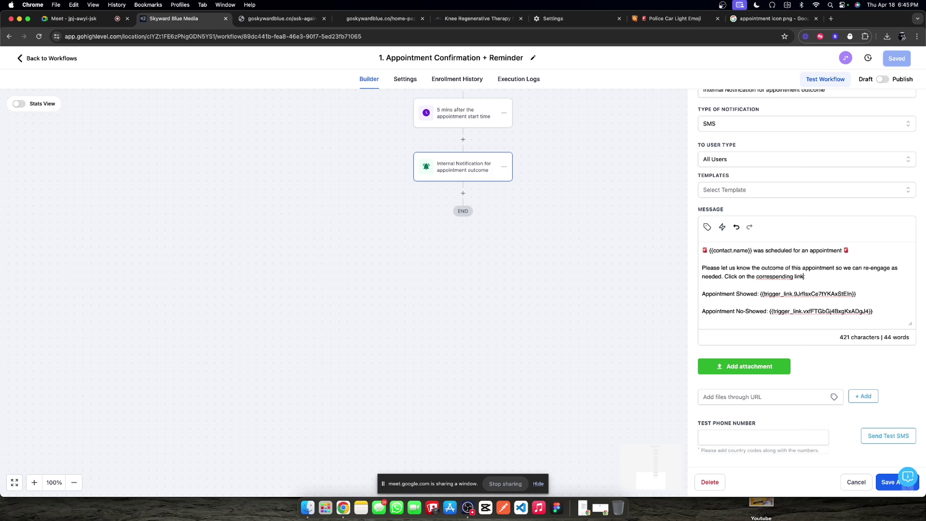
text( to log the outcome to our s)
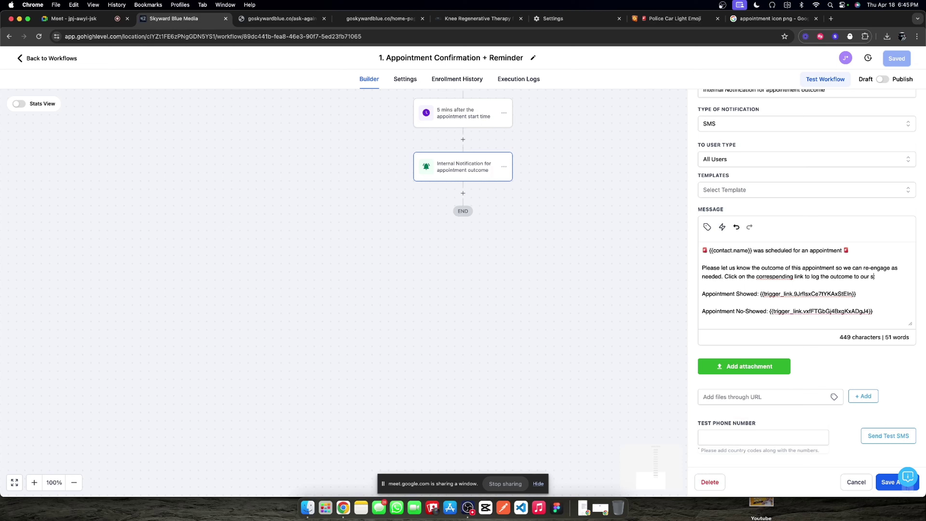
text(ystem)
right_click(780, 279)
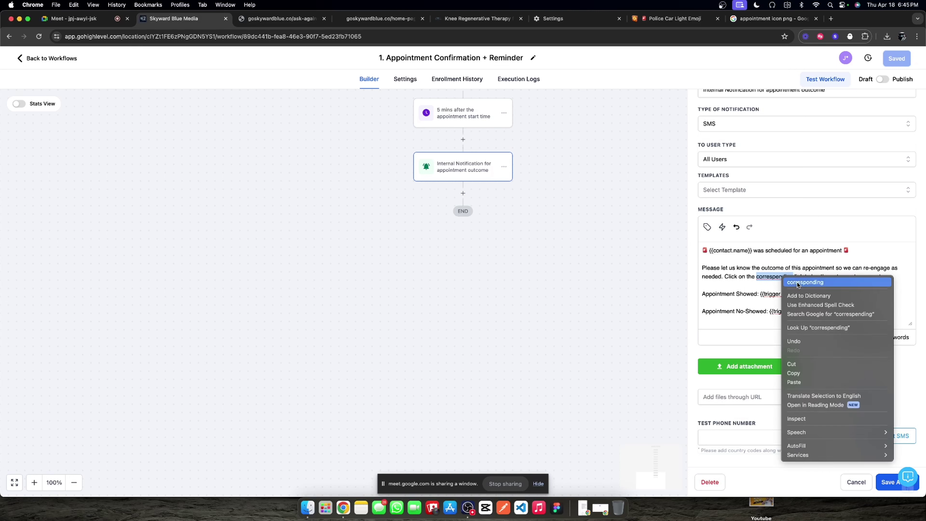
click(783, 280)
Step: Save the notification step and the whole workflow
scroll(878, 294, down, 2)
scroll(877, 295, up, 3)
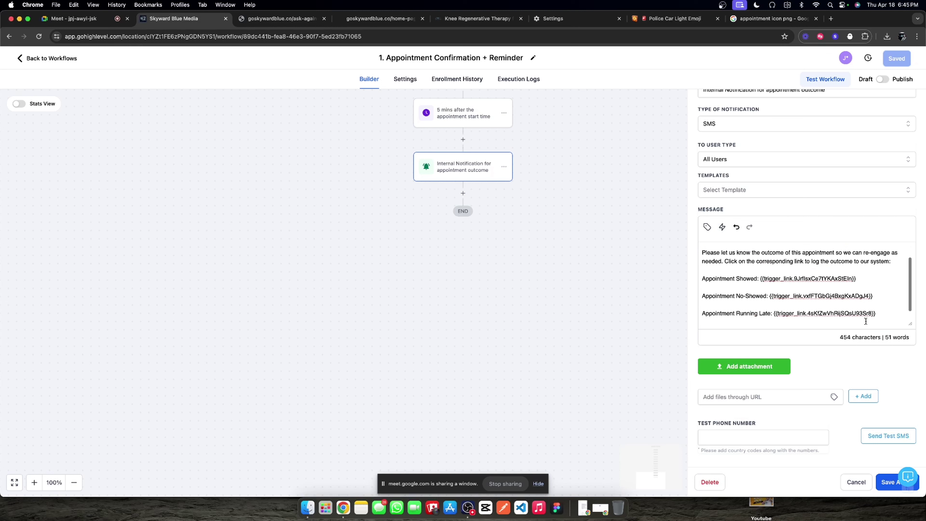
scroll(865, 321, down, 2)
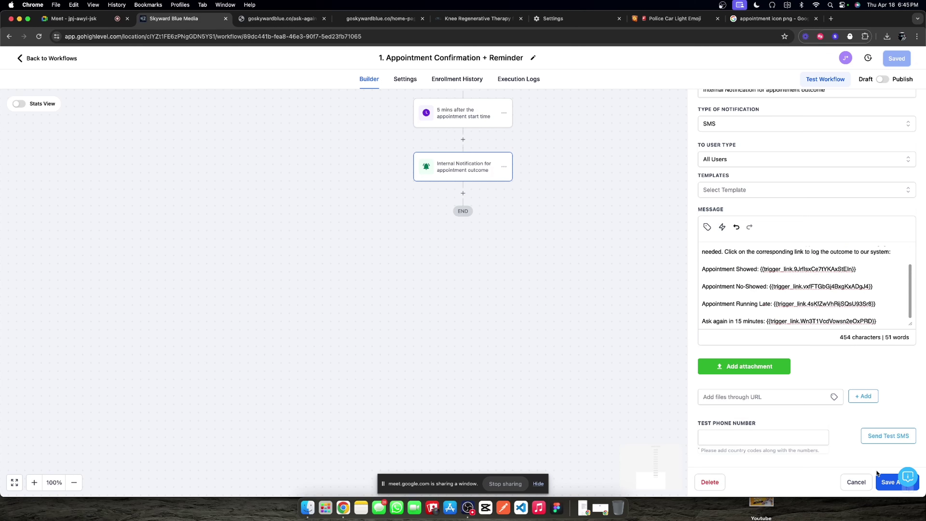
scroll(766, 302, up, 2)
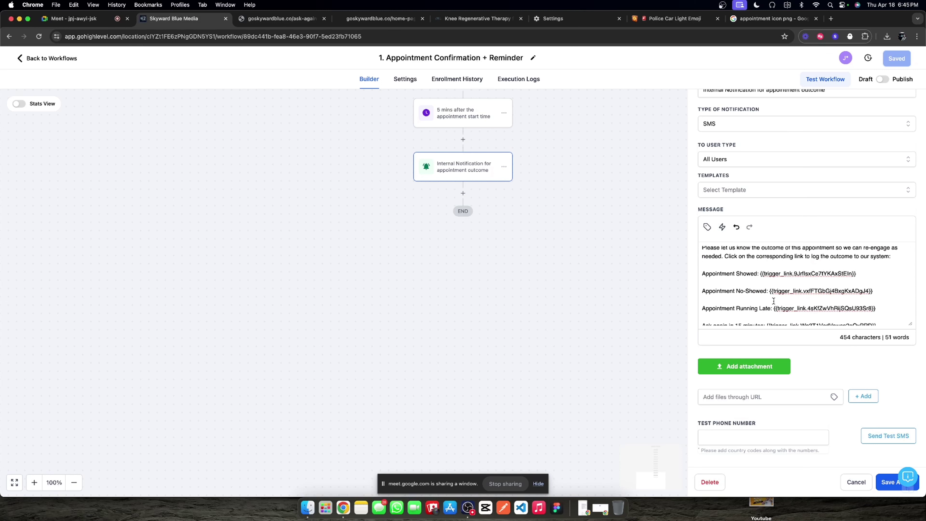
scroll(767, 302, down, 2)
scroll(767, 302, up, 3)
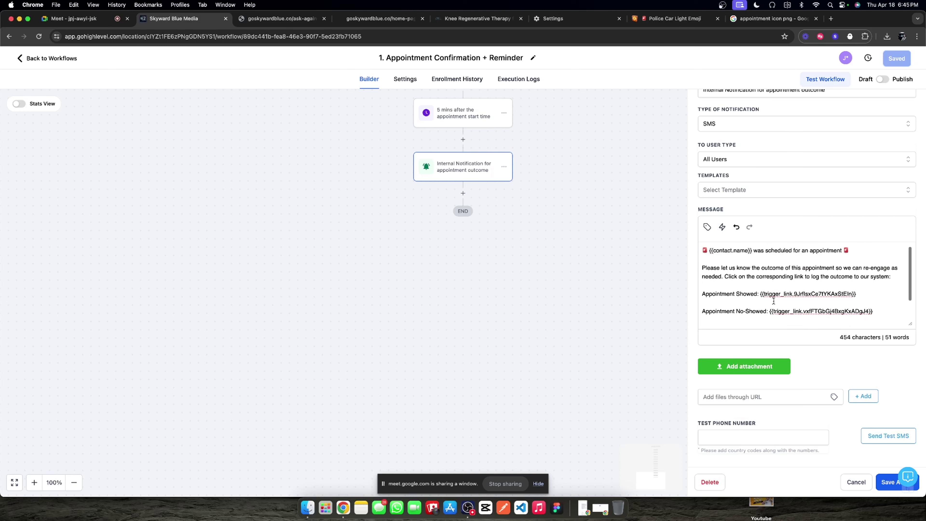
click(888, 486)
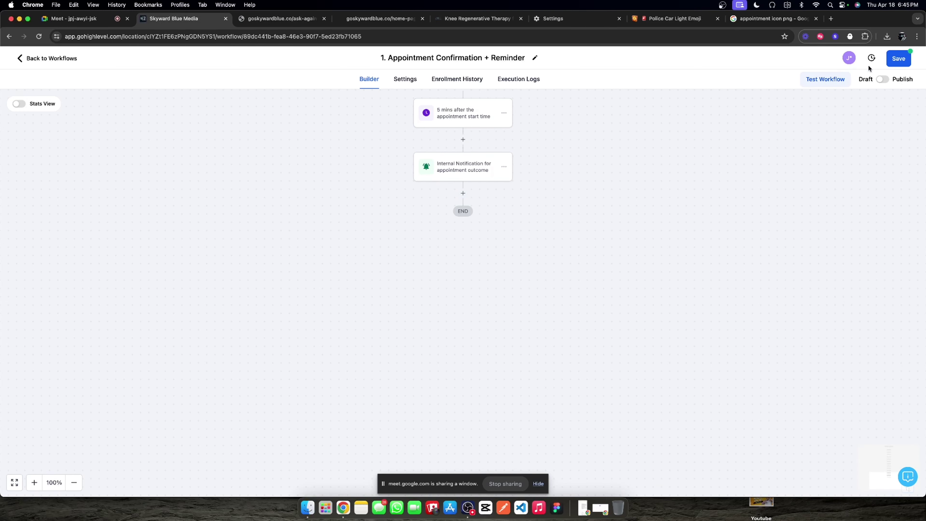
click(898, 58)
Step: Try adding an if/else condition step after the notification, then discard it
click(456, 211)
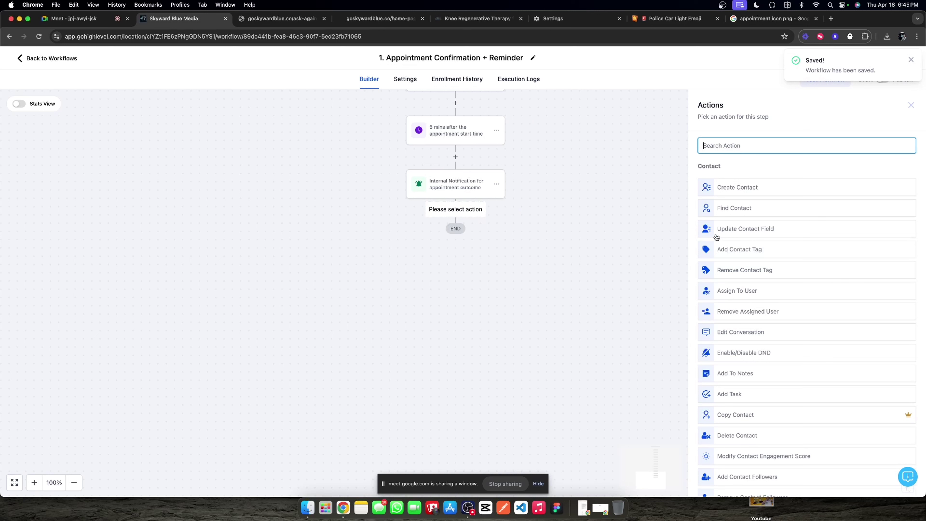
text(if)
click(756, 223)
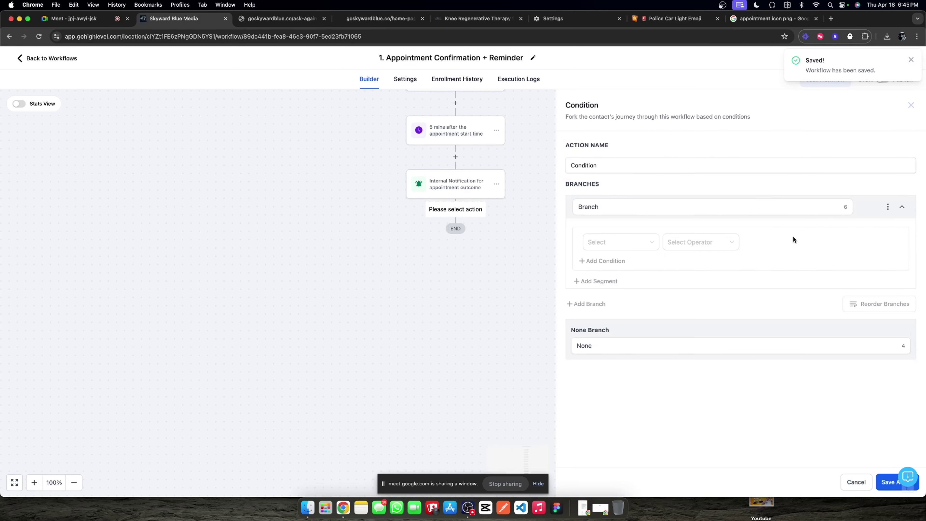
click(614, 204)
click(616, 242)
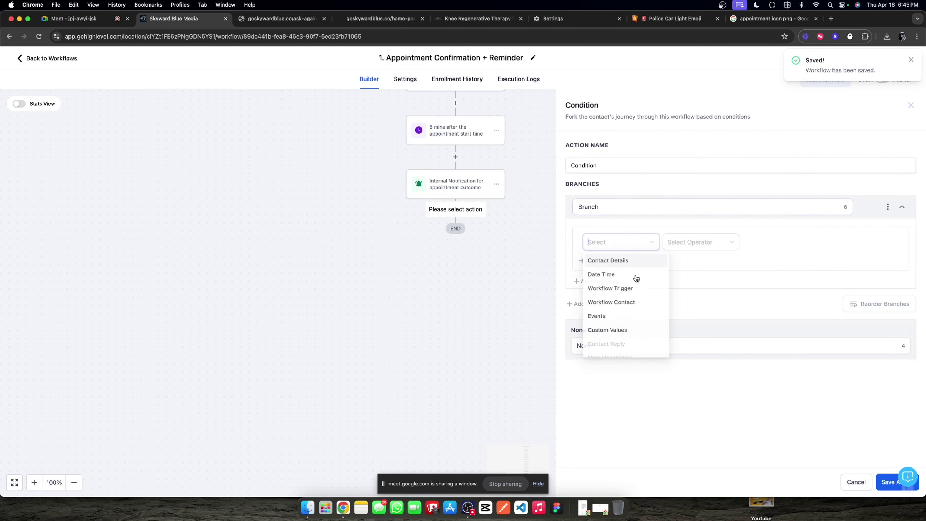
scroll(634, 321, down, 1)
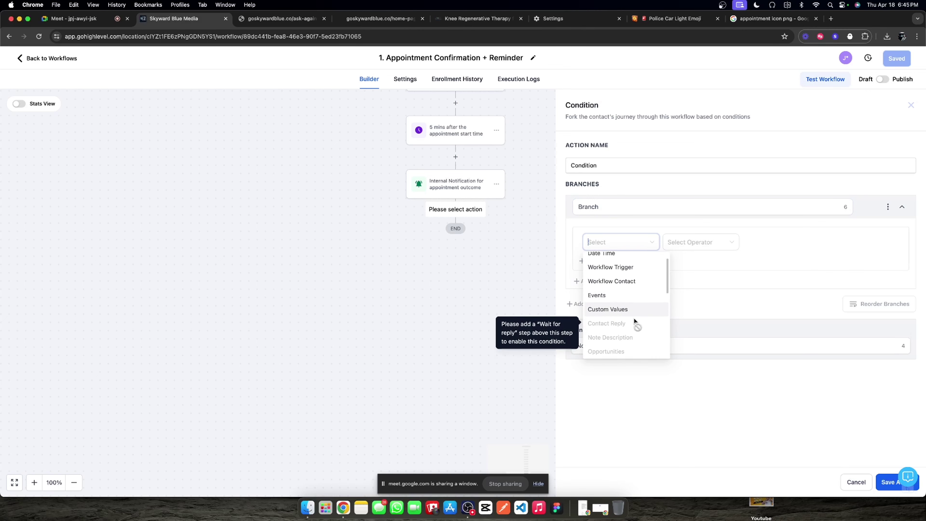
scroll(634, 322, up, 1)
scroll(620, 303, down, 1)
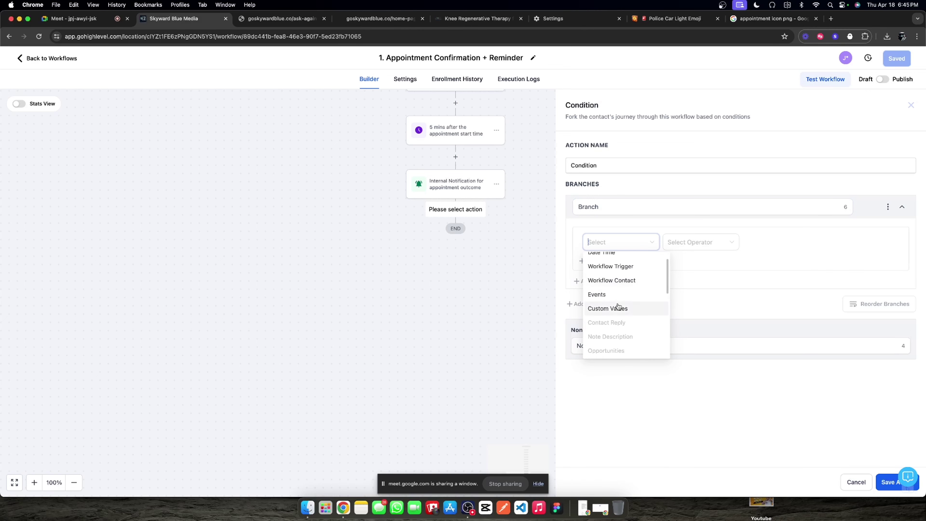
click(615, 293)
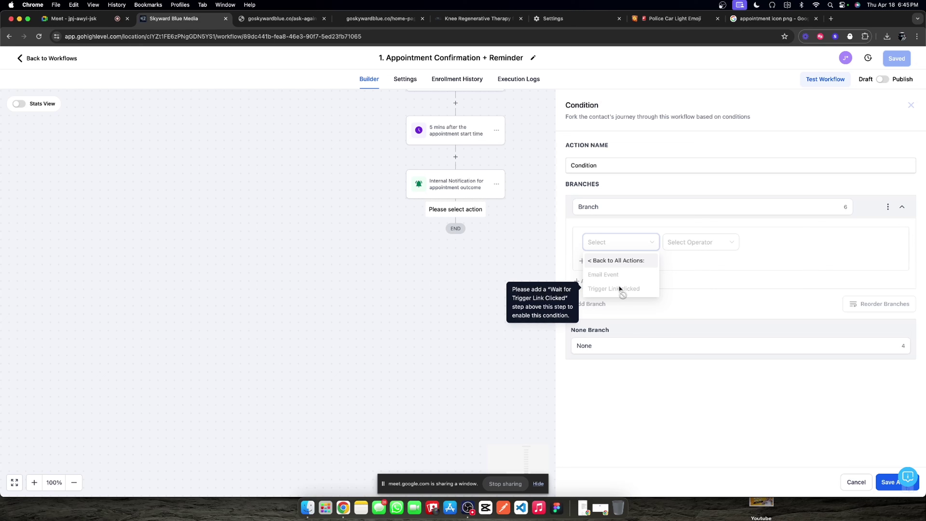
click(910, 106)
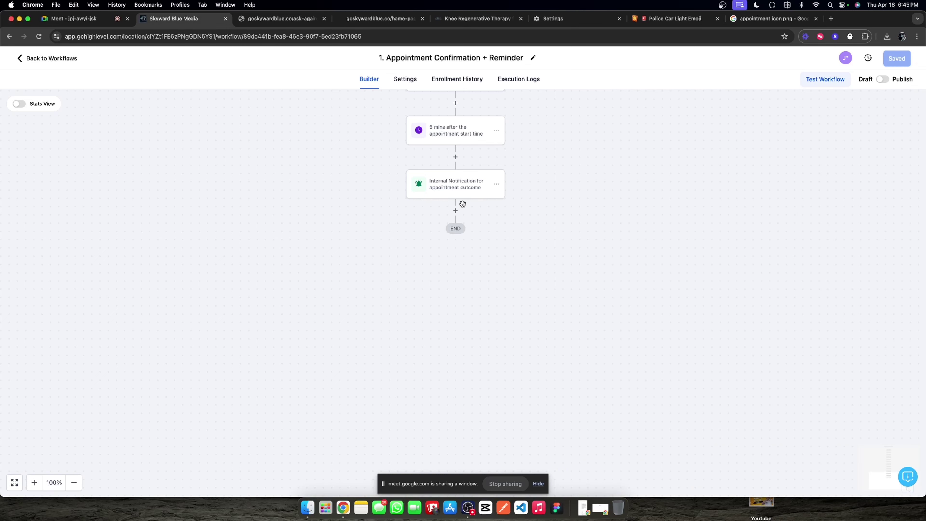
Step: Add a Wait step for Trigger Link Clicked on all four outcome links
click(458, 209)
text(wait)
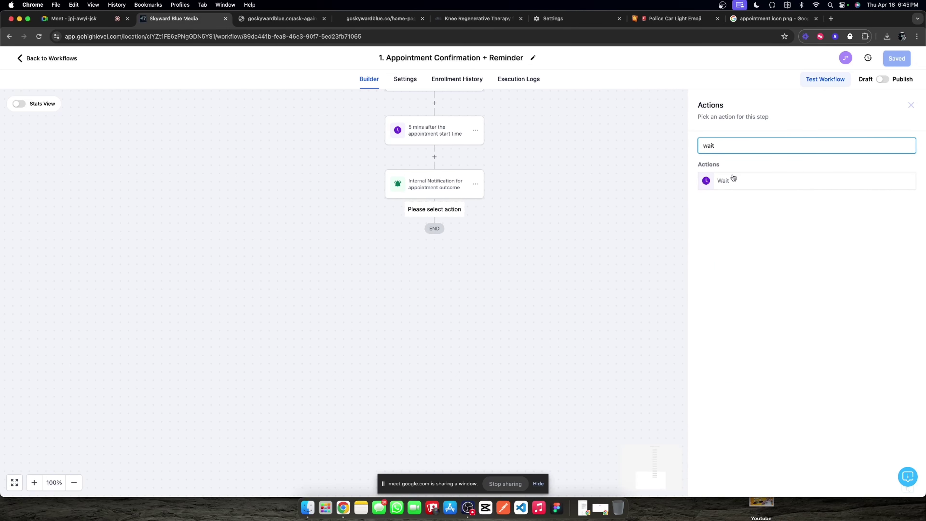
click(733, 180)
click(605, 203)
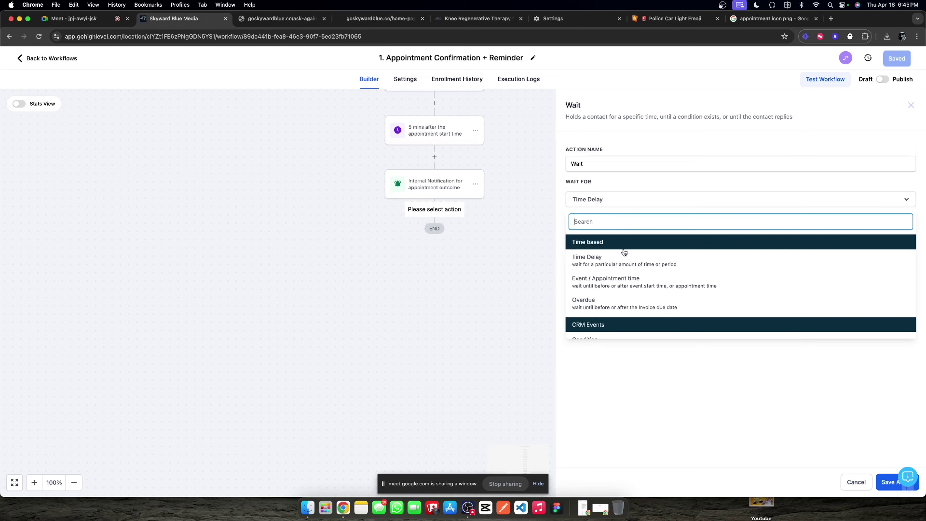
scroll(616, 273, down, 4)
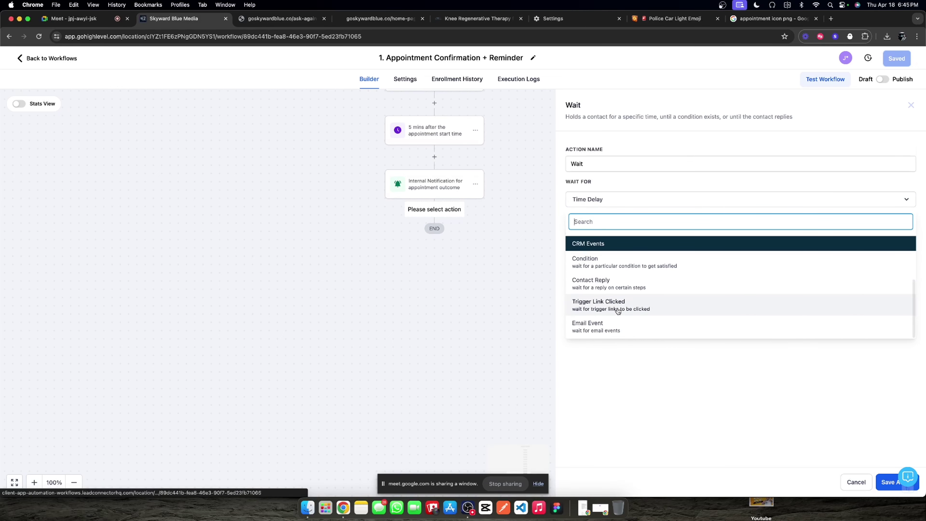
click(619, 309)
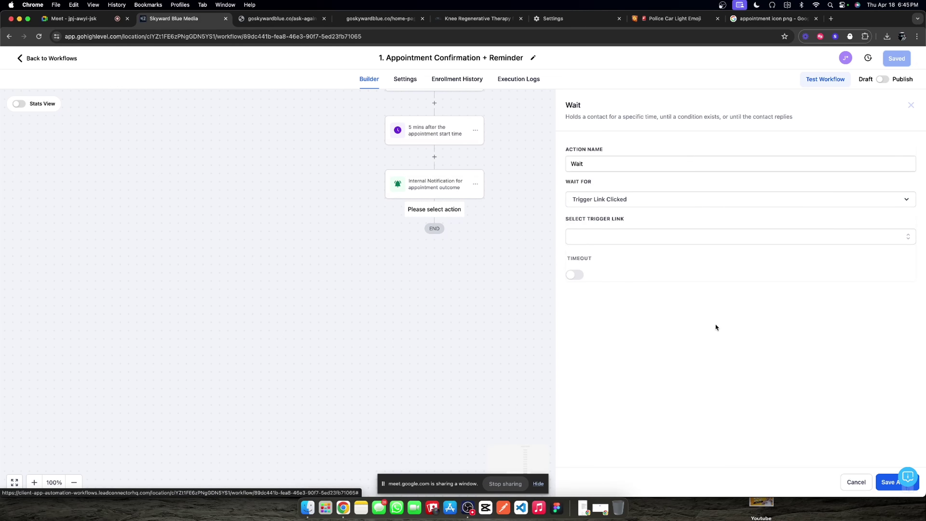
click(598, 238)
click(574, 256)
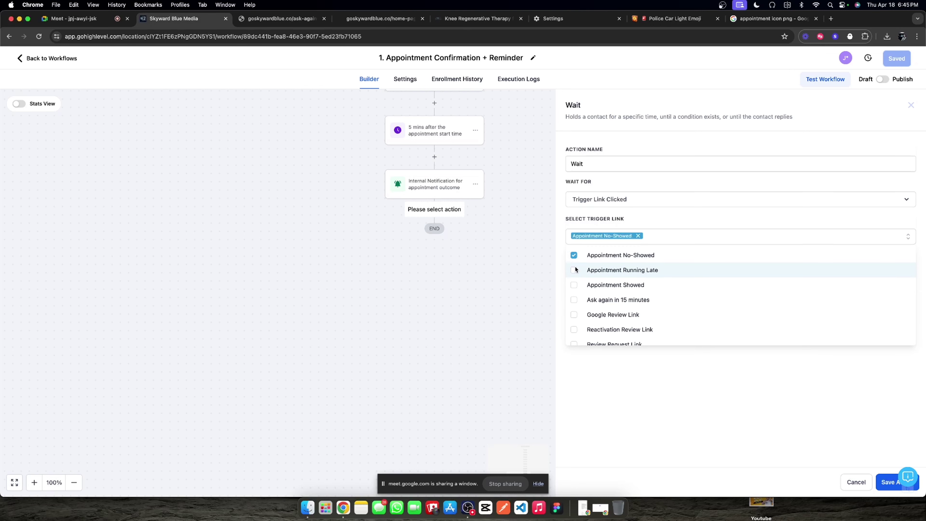
click(574, 272)
click(574, 285)
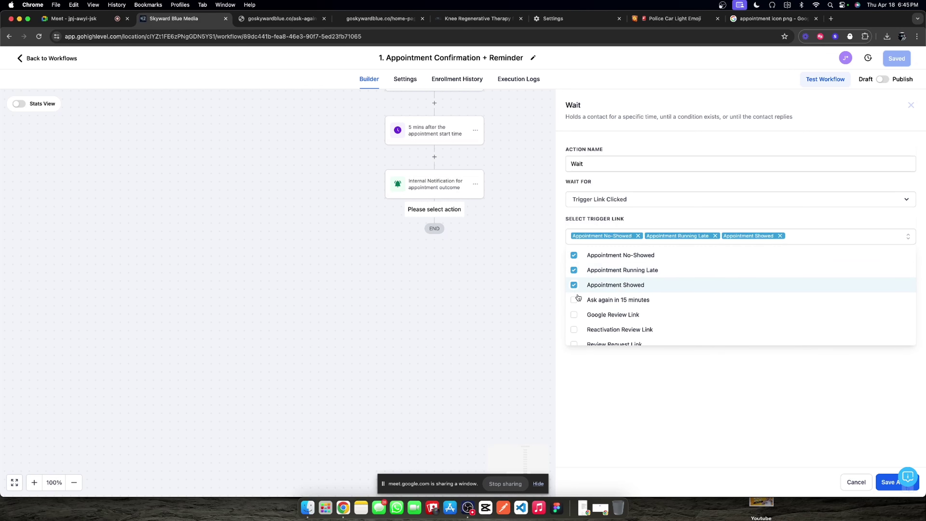
click(574, 299)
click(652, 416)
Step: Enable a 15-minute timeout, save the Wait step, and reopen it to edit its name
click(574, 272)
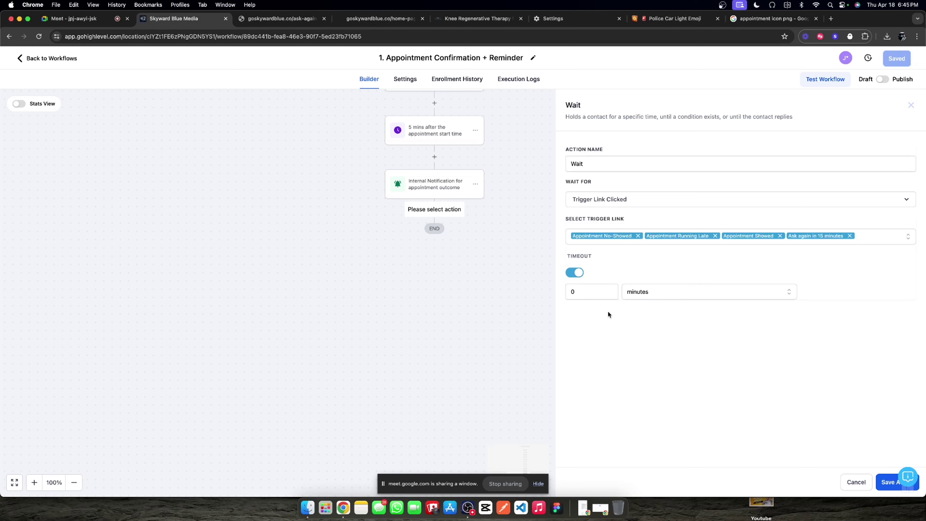
click(602, 297)
text(15)
click(888, 481)
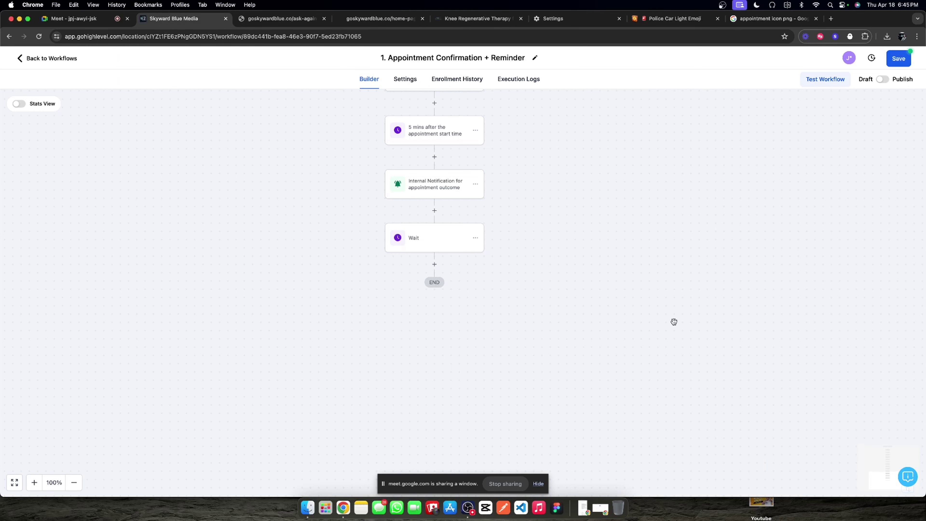
click(434, 242)
double_click(632, 159)
key(Right)
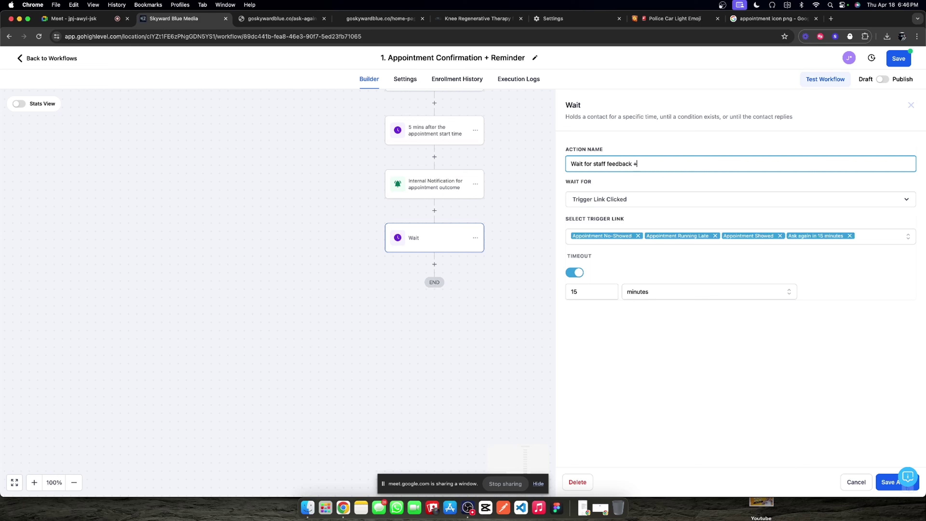
Step: Save the wait step as 'Wait for staff feedback + reminder' and add an If / Else condition after it
text(inder)
click(876, 487)
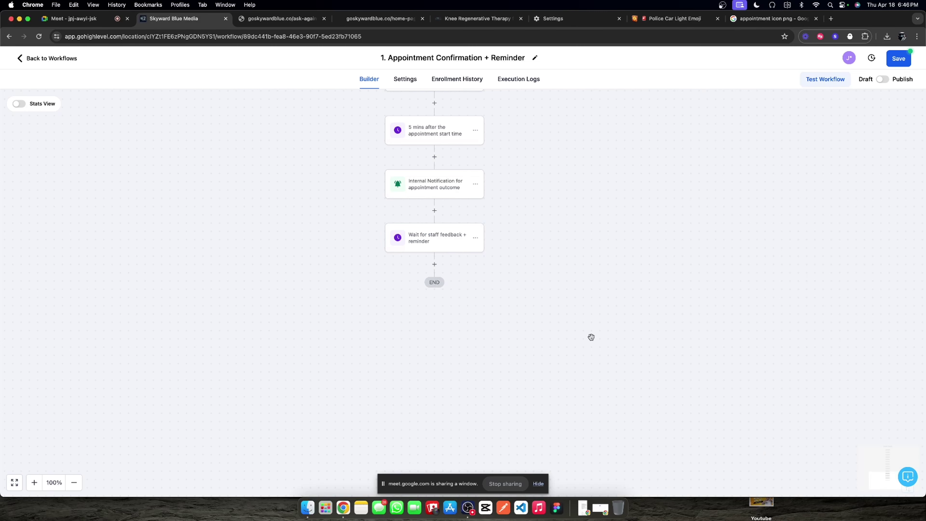
click(434, 265)
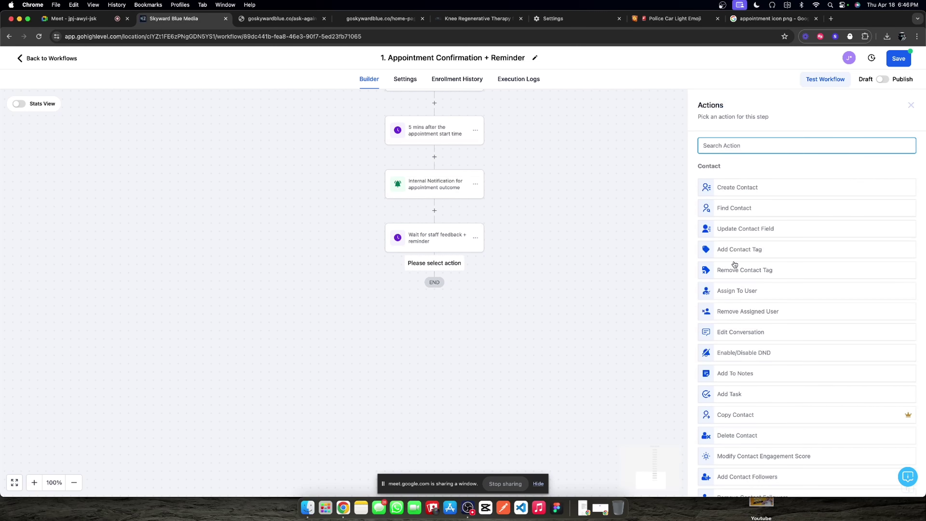
text(if)
click(752, 222)
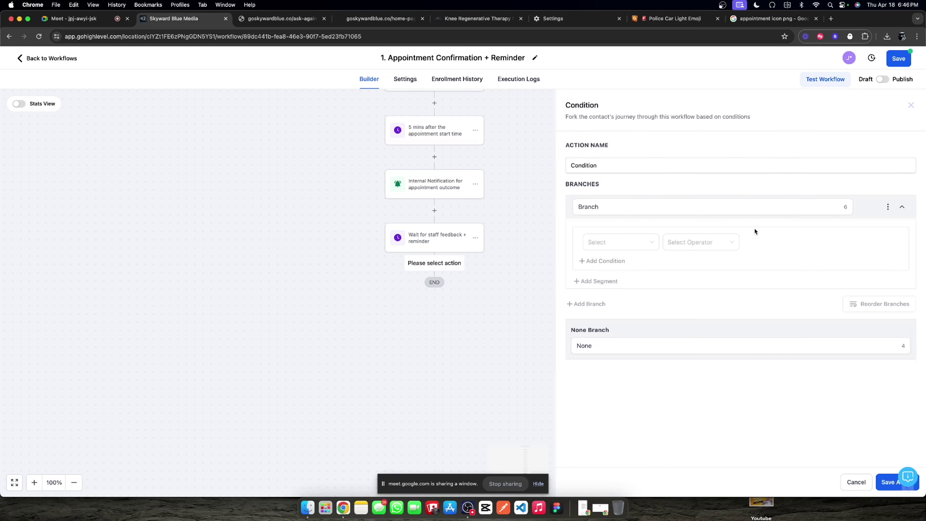
Step: Make the first branch 'Showed': Trigger Link clicked Is Appointment Showed
click(621, 242)
scroll(616, 328, down, 2)
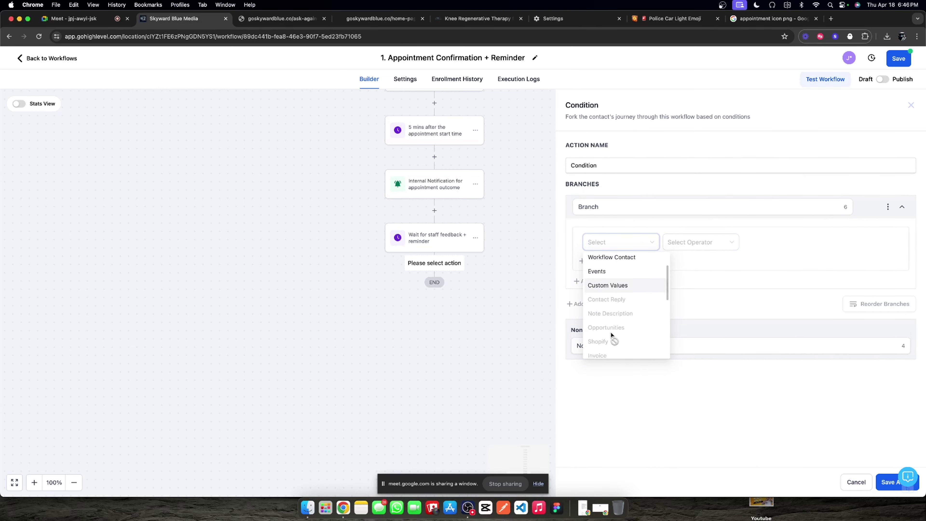
scroll(613, 321, up, 2)
click(613, 318)
click(627, 288)
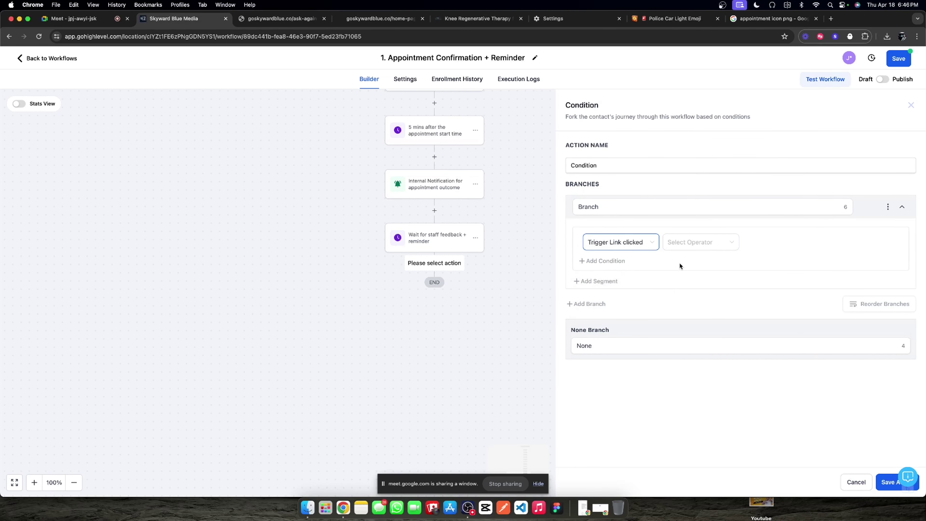
click(688, 242)
click(674, 274)
click(795, 242)
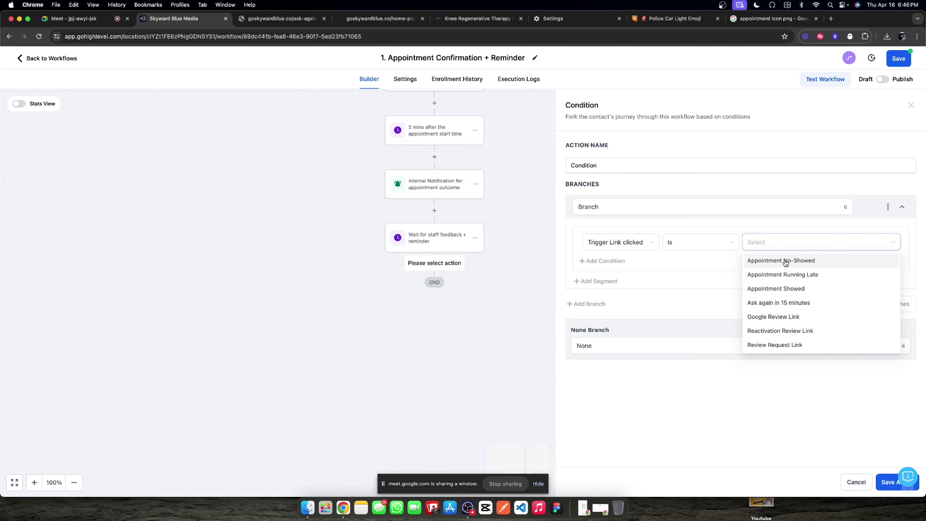
click(768, 285)
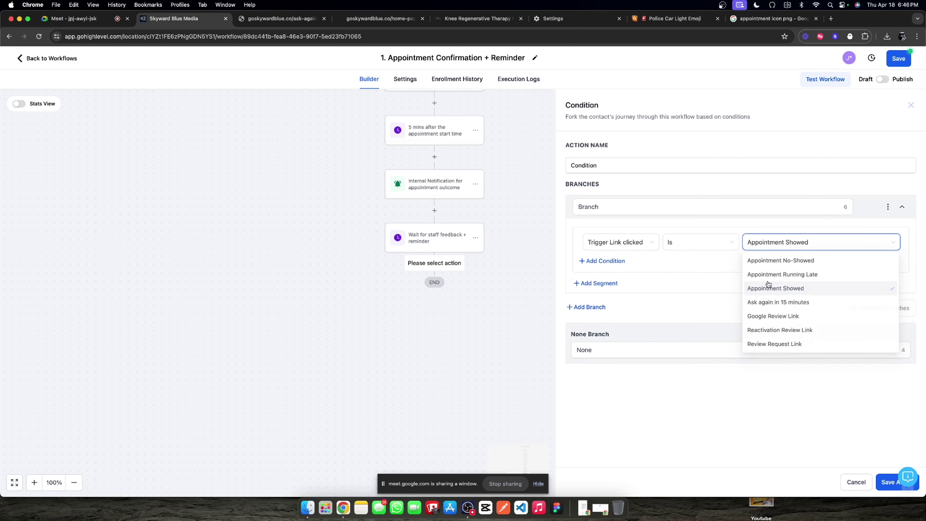
double_click(632, 207)
text(Shwoe)
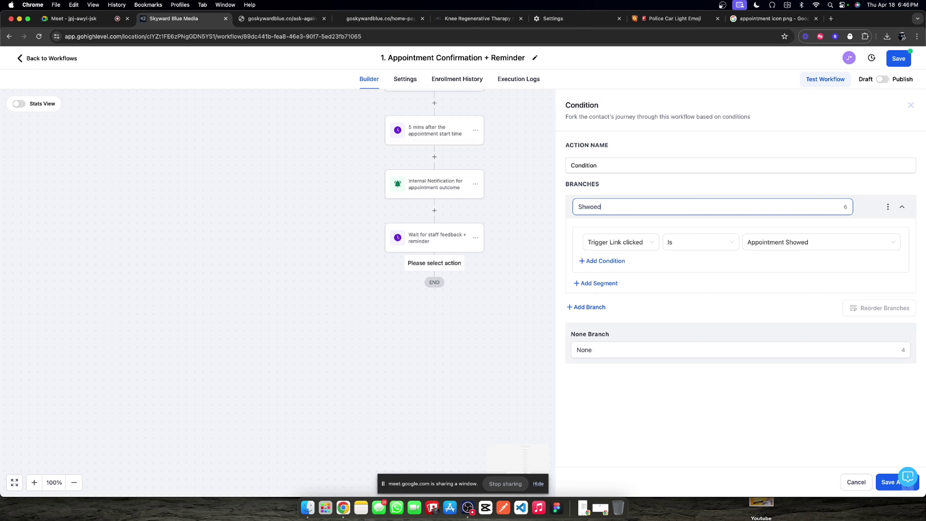
Step: Add a 'No-Showed' branch: Trigger Link clicked Is Appointment No-Showed
click(587, 307)
click(621, 348)
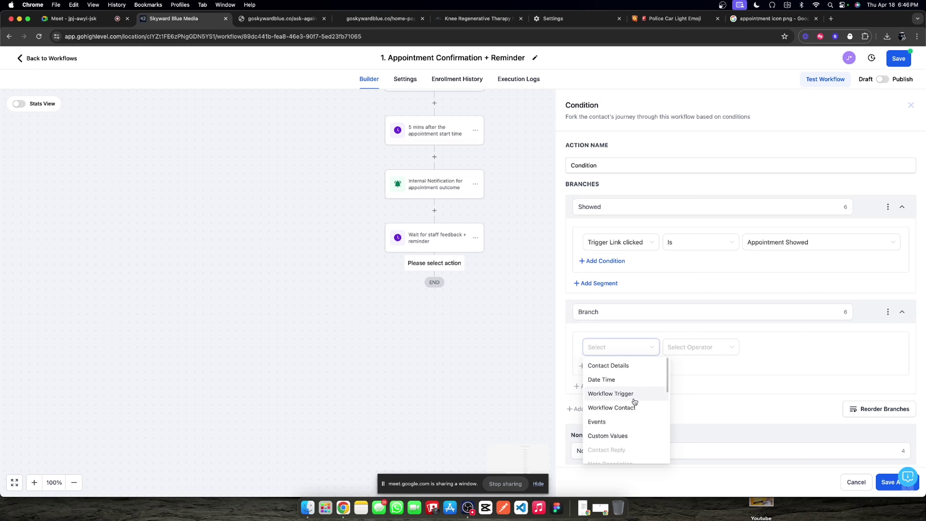
click(631, 395)
click(621, 423)
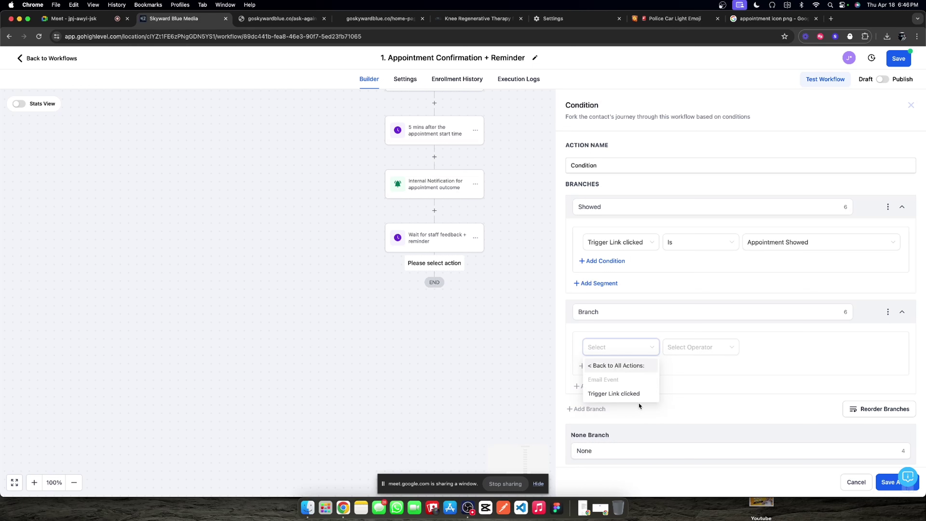
click(625, 394)
click(694, 348)
click(691, 365)
click(784, 346)
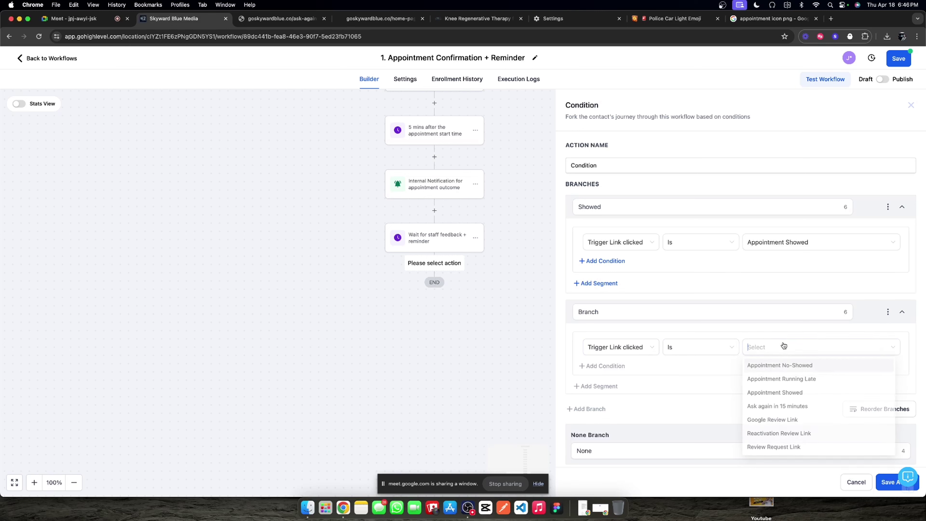
click(791, 366)
double_click(618, 310)
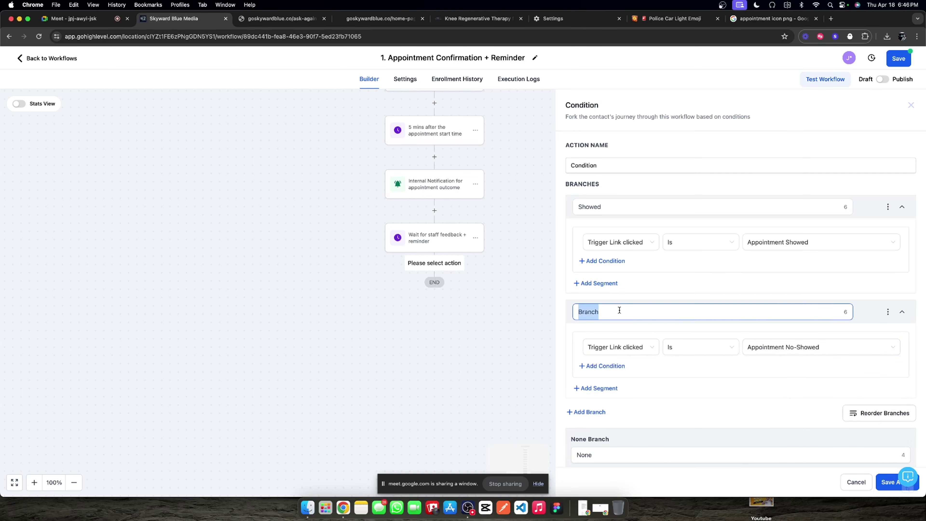
text(No-Showed)
scroll(576, 347, down, 1)
Step: Add a 'Running late' branch: Trigger Link clicked Is Appointment Running Late
click(589, 402)
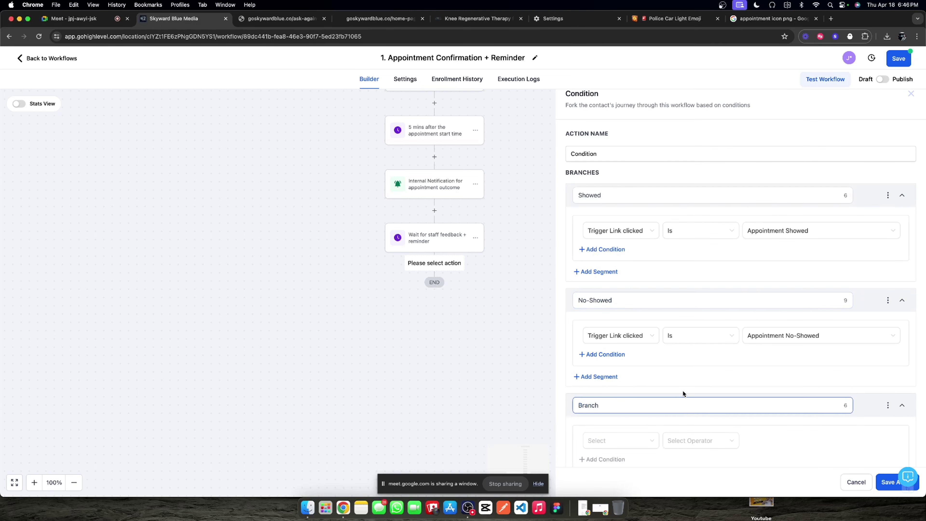
click(616, 340)
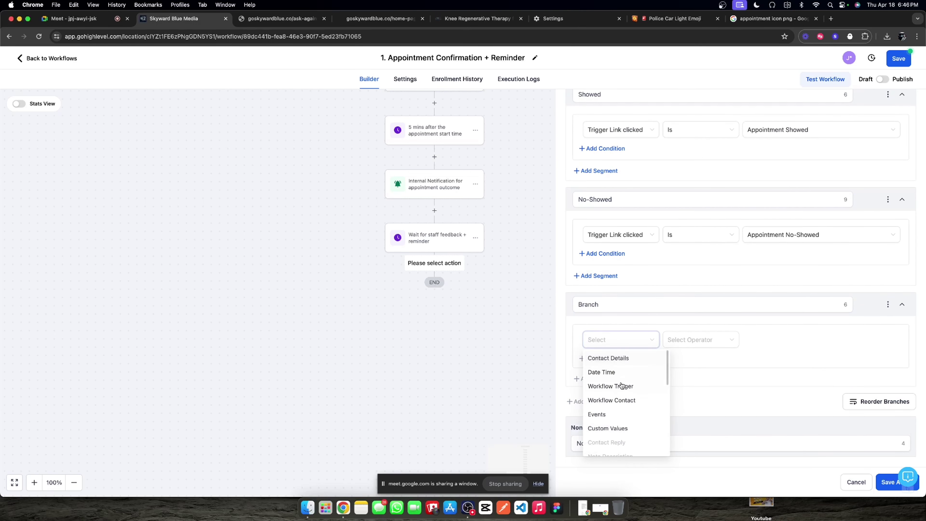
click(614, 414)
click(623, 386)
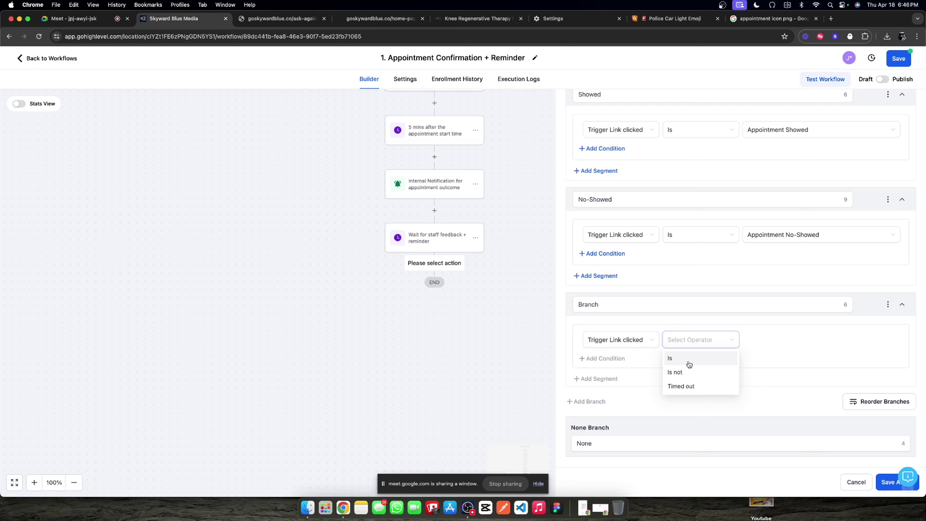
click(688, 358)
click(751, 341)
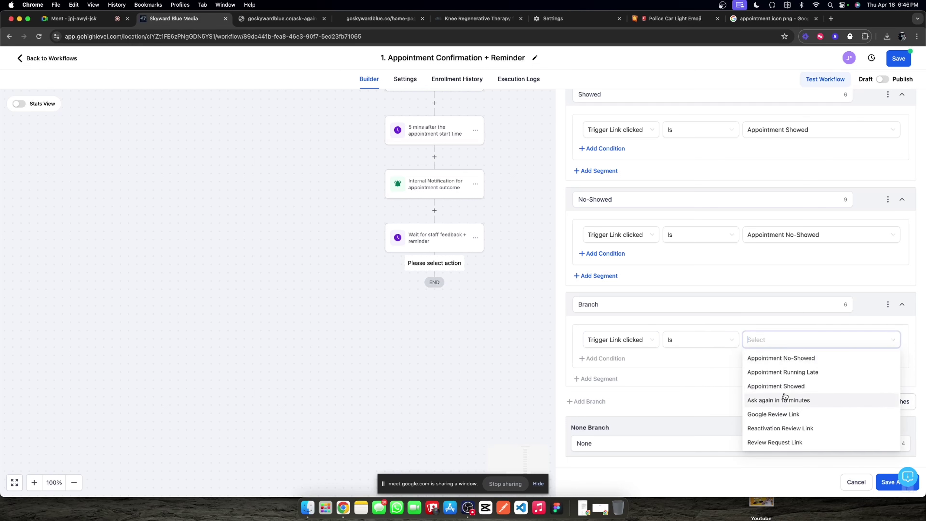
click(796, 372)
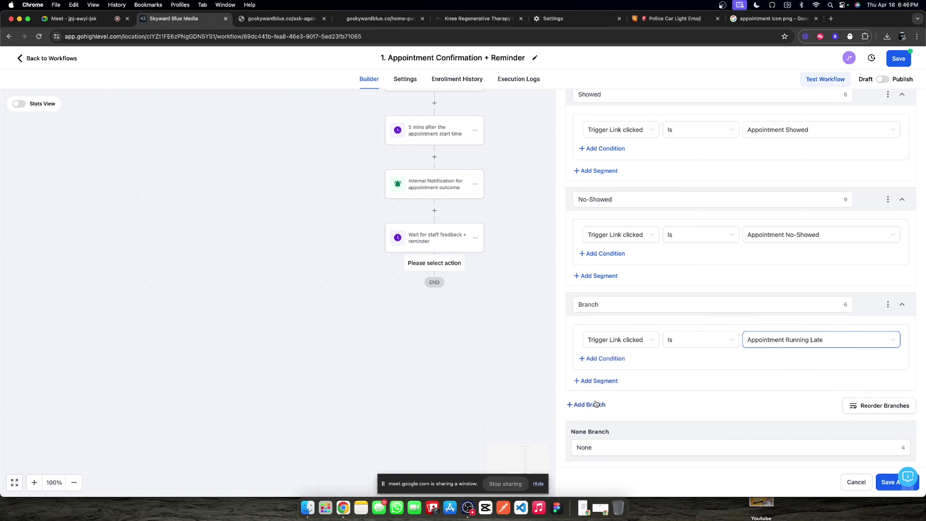
double_click(610, 311)
text(Running late)
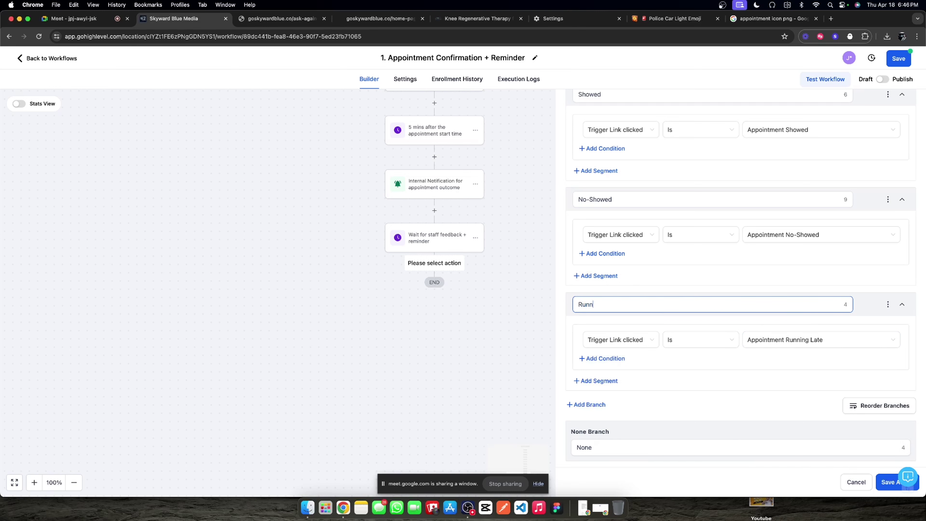
Step: Add an 'Ask again in 15 mins' branch: Trigger Link clicked Is Ask again in 15 minutes
click(588, 404)
scroll(627, 379, down, 3)
click(608, 309)
double_click(608, 308)
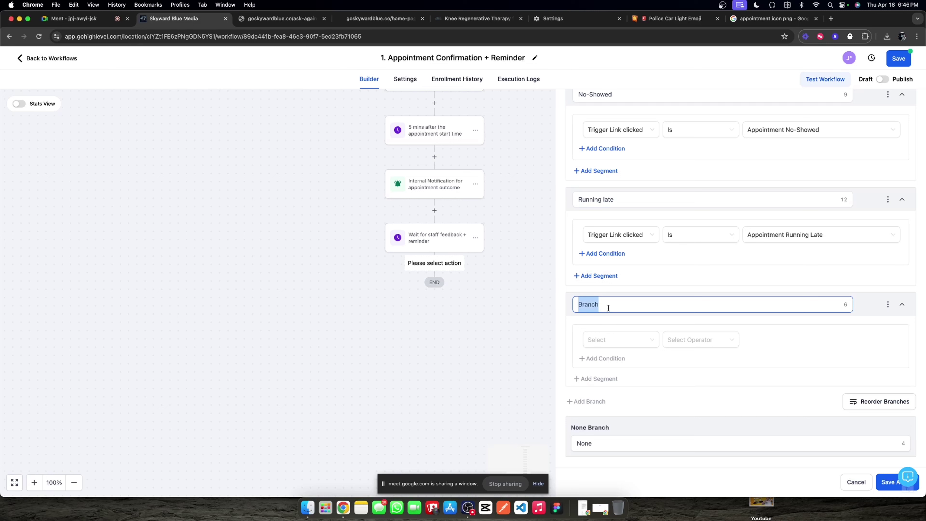
text(Ask again in 15 mins)
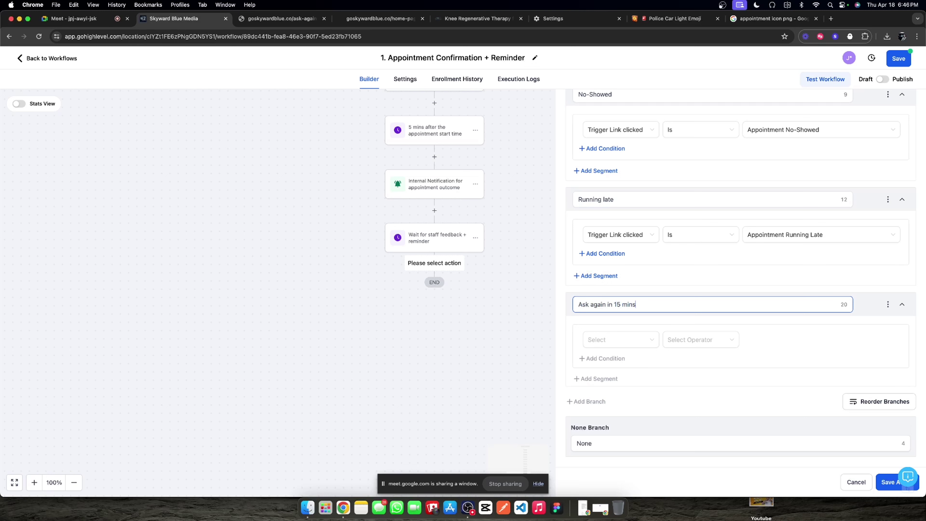
click(610, 339)
scroll(619, 401, down, 1)
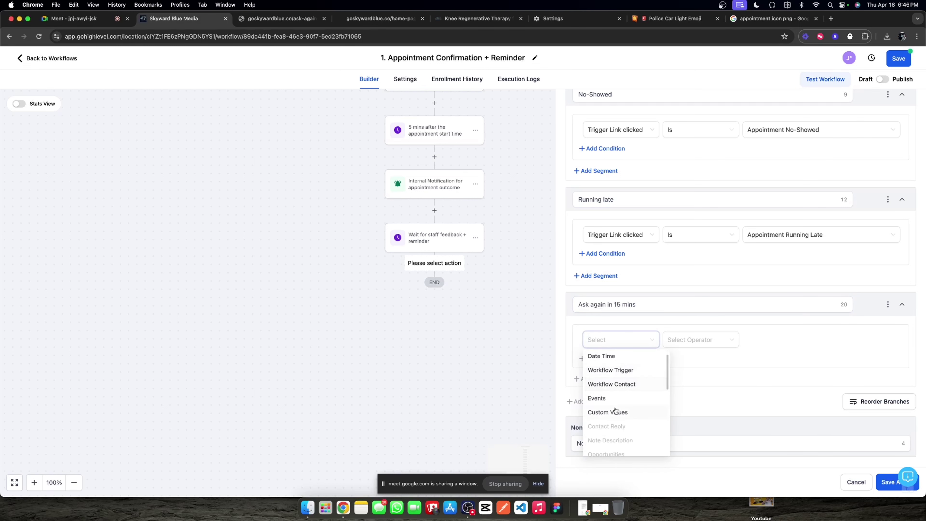
click(647, 395)
click(647, 393)
click(703, 343)
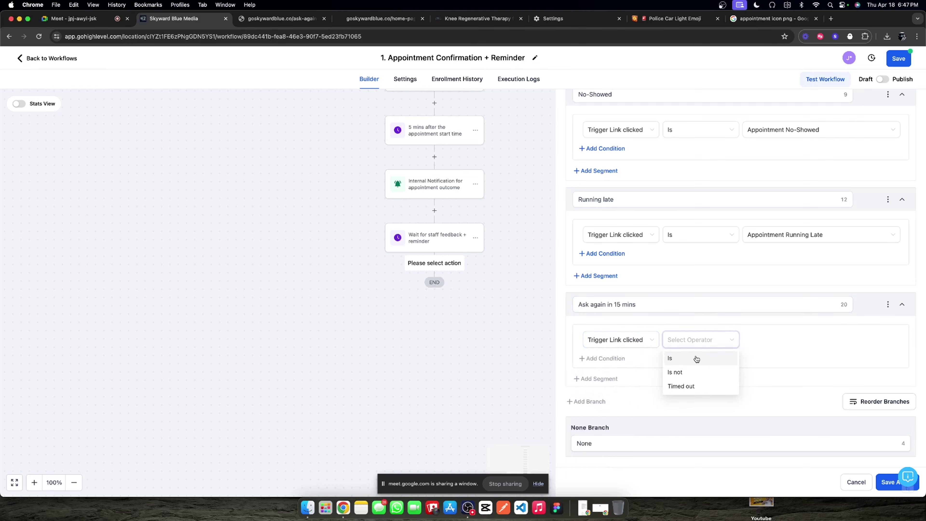
click(697, 357)
click(777, 347)
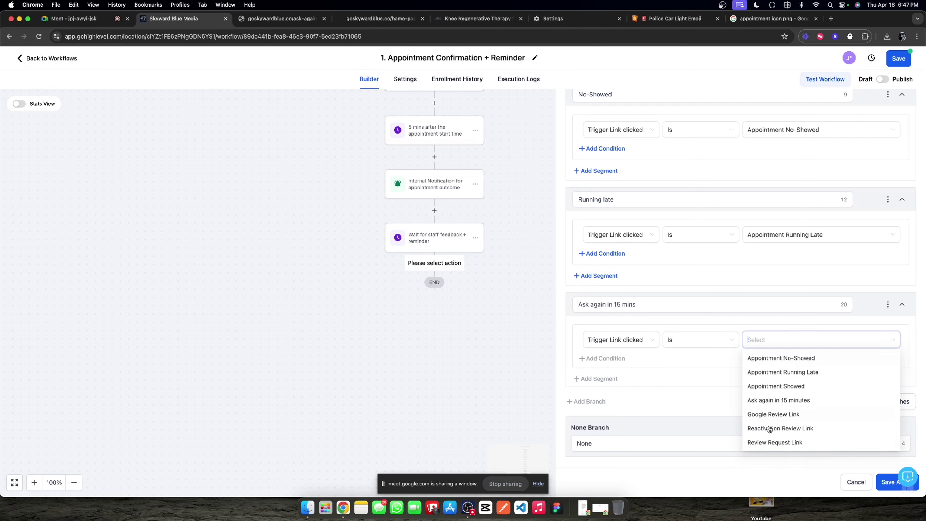
click(788, 399)
Step: Rename the None branch to 'None clicked' and save the condition
click(626, 448)
double_click(621, 452)
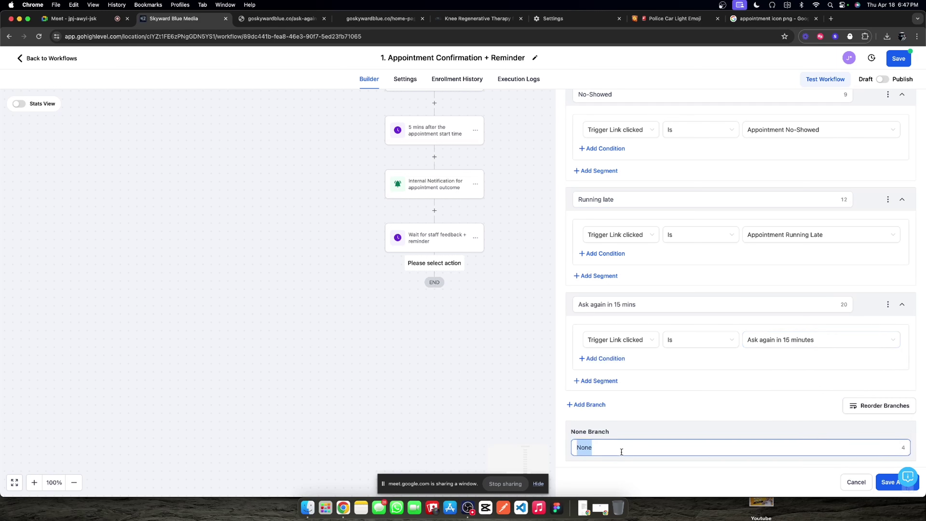
text(Non)
click(891, 481)
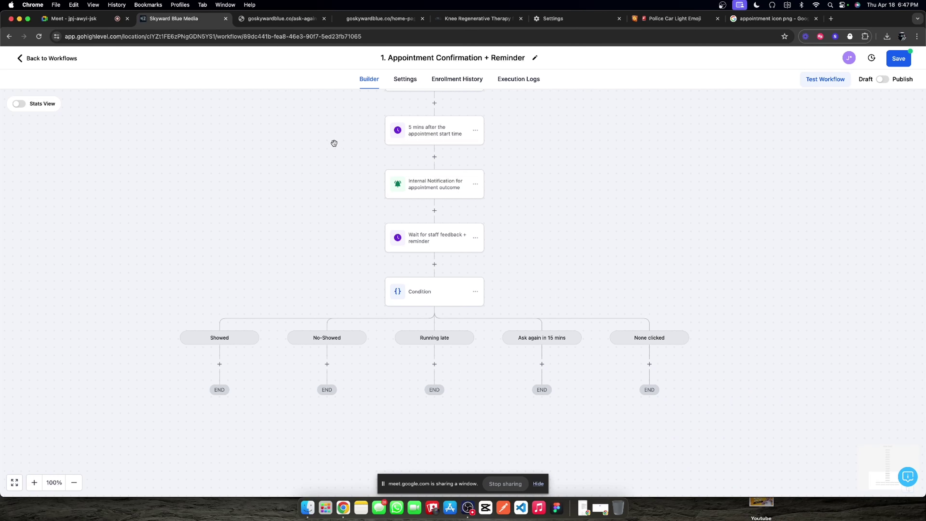
click(220, 364)
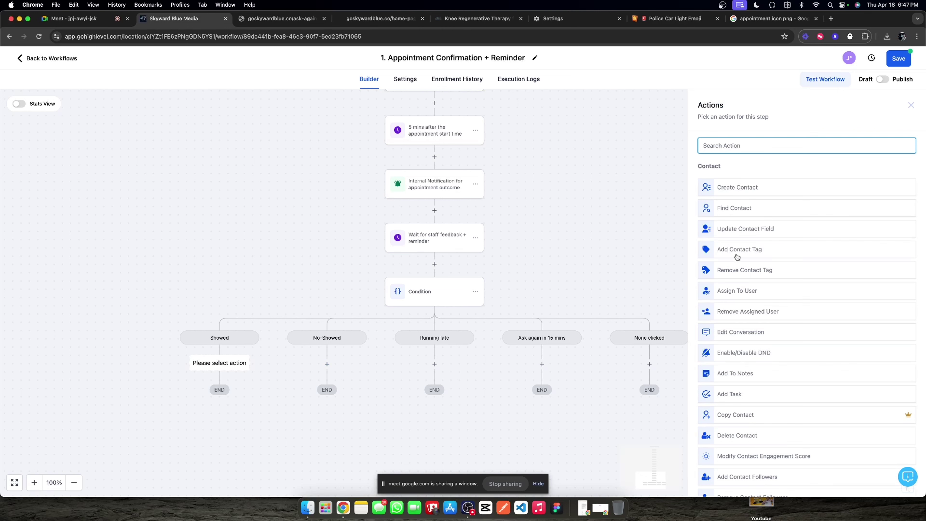
scroll(736, 257, down, 6)
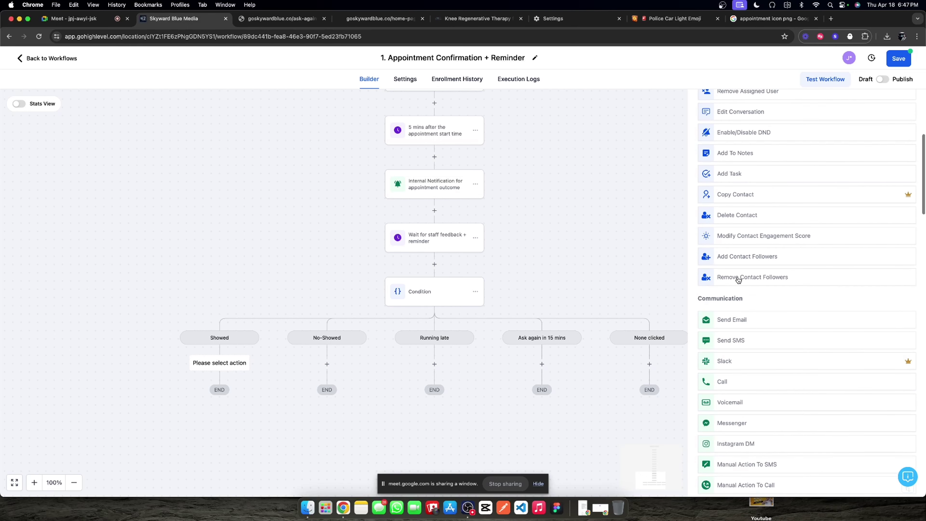
scroll(738, 279, up, 1)
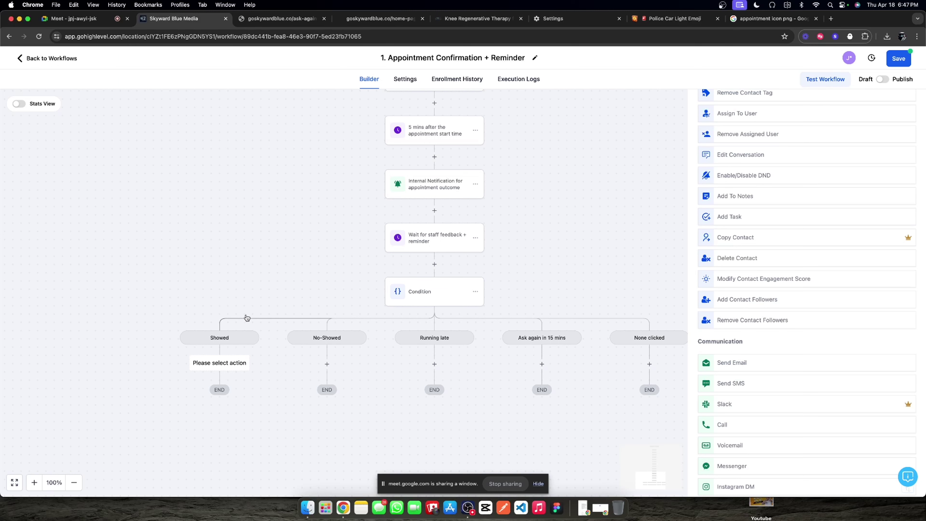
click(637, 204)
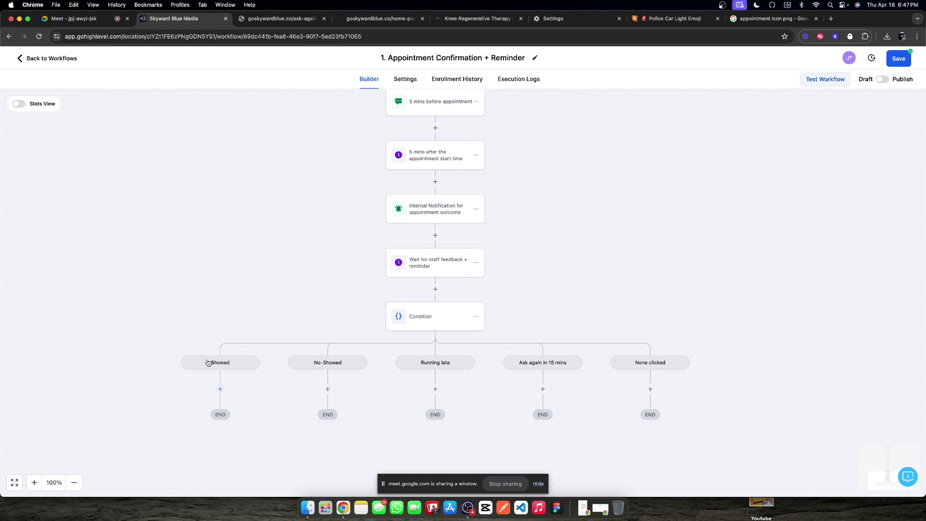
click(220, 388)
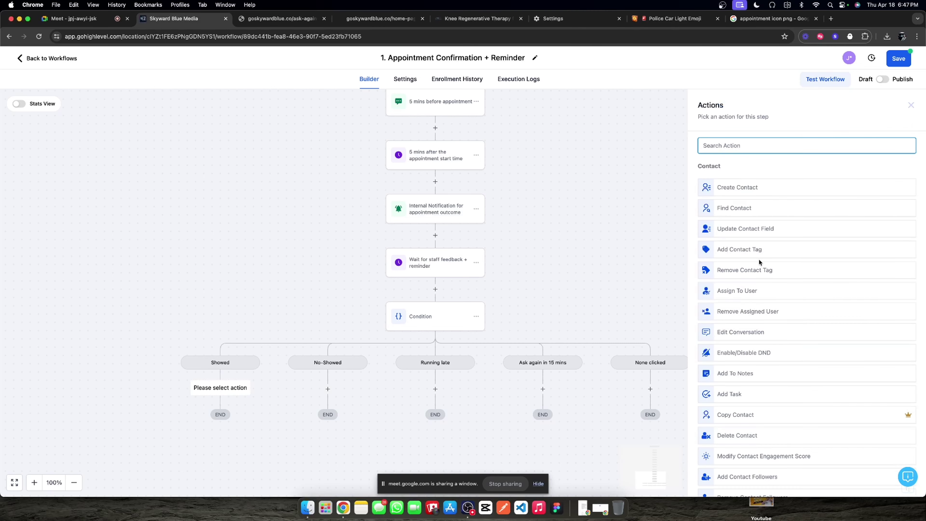
scroll(756, 264, down, 1)
scroll(757, 263, up, 1)
scroll(757, 264, down, 7)
scroll(757, 263, up, 7)
Step: Set up a Remove Contact Tag action for 'social media inbound assistant phc' and 'new live chat'
click(750, 270)
click(748, 199)
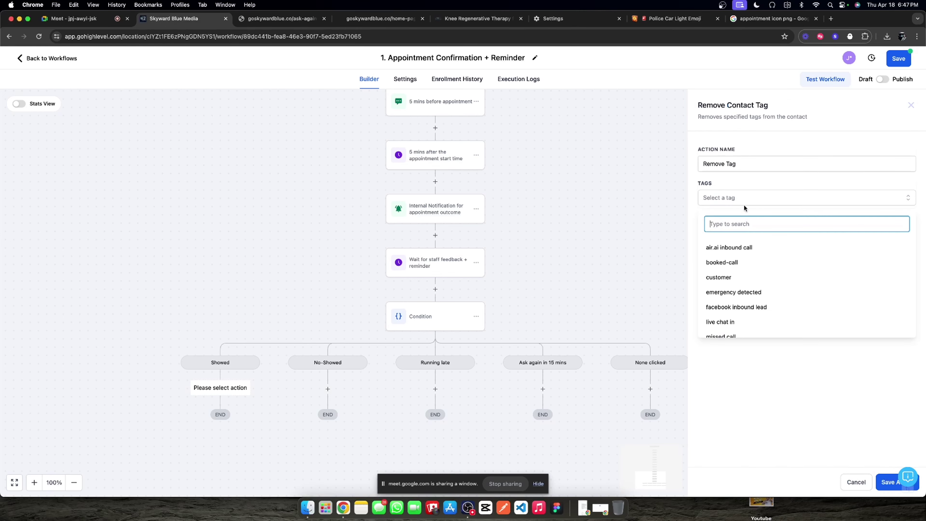
text(a)
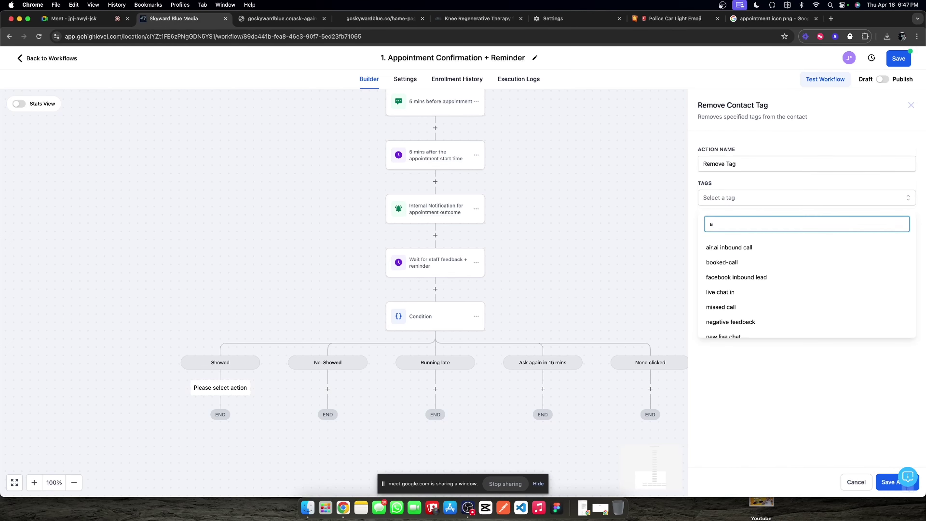
key(BackSpace)
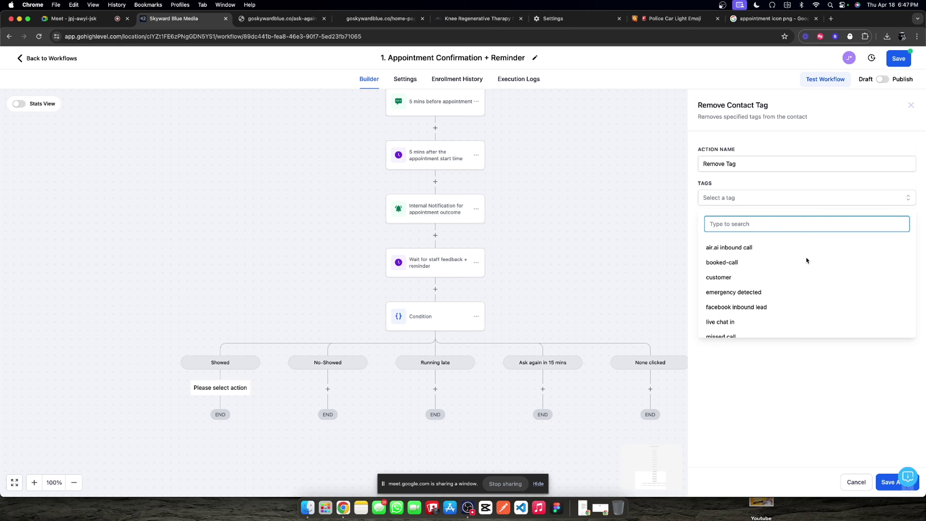
scroll(799, 304, down, 4)
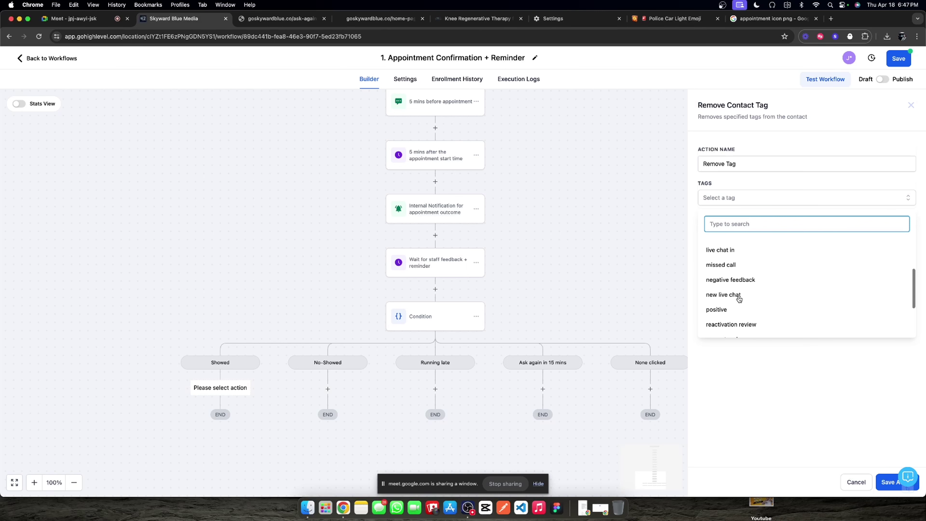
scroll(739, 299, down, 4)
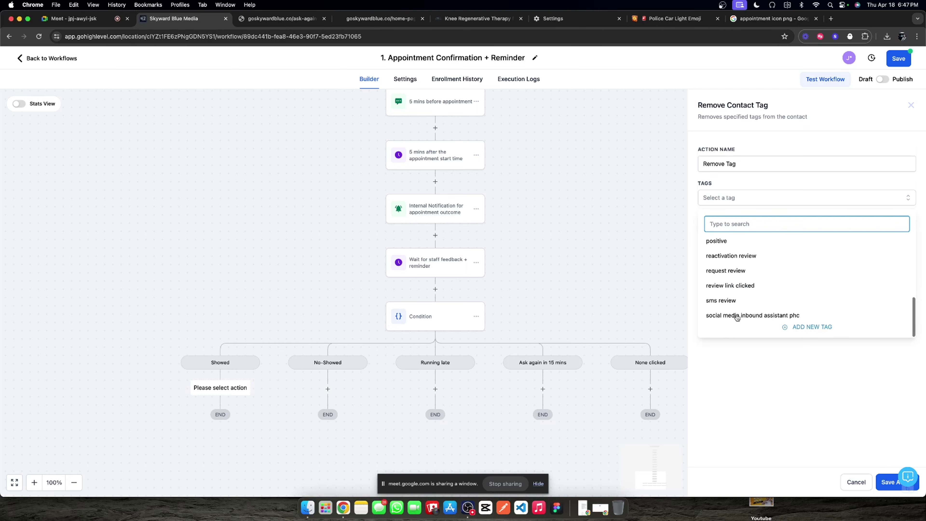
click(736, 316)
scroll(734, 303, up, 2)
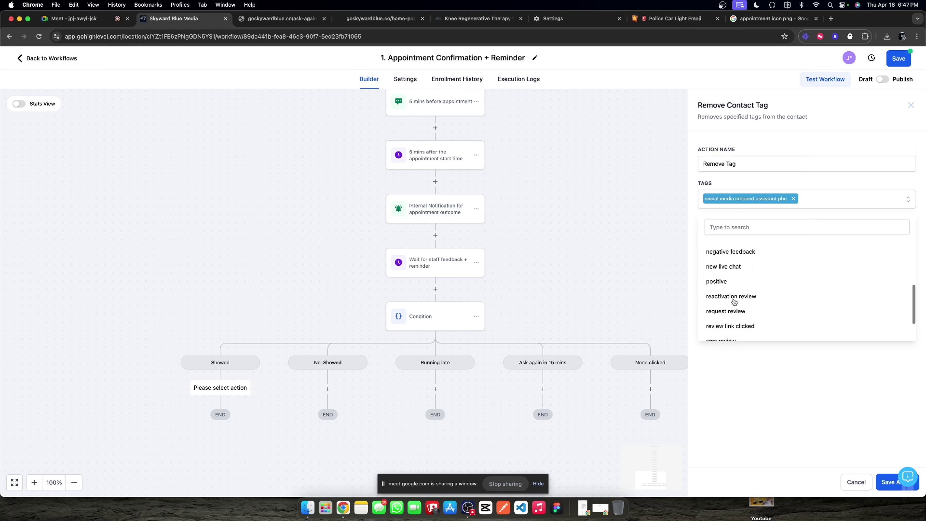
scroll(734, 301, up, 3)
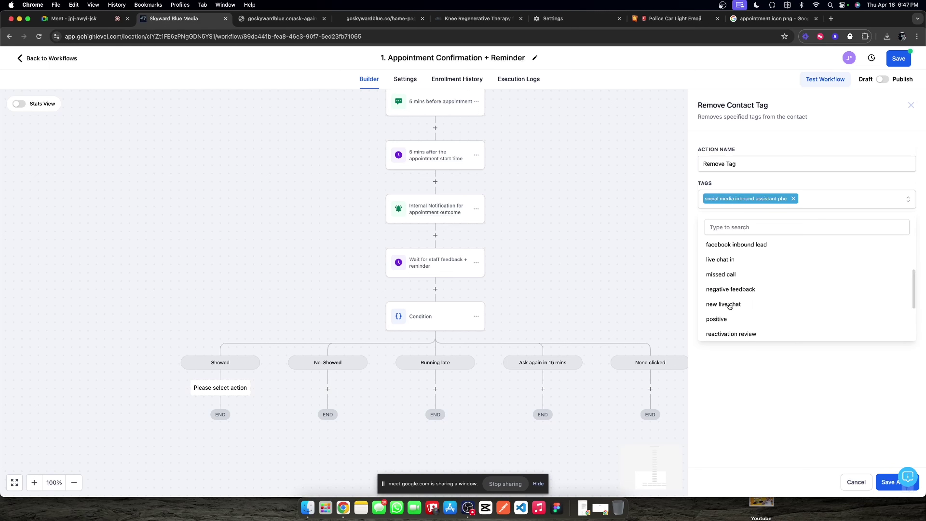
scroll(731, 306, up, 4)
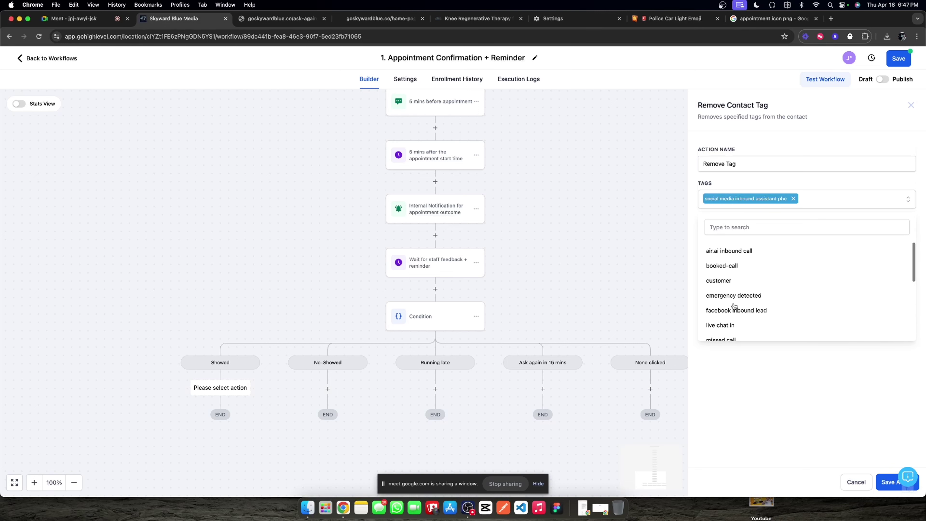
scroll(736, 263, down, 1)
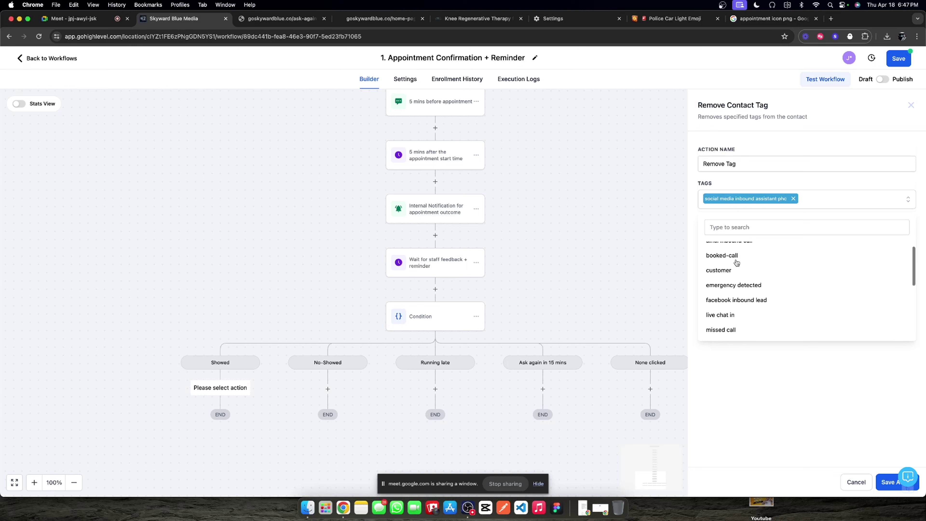
scroll(733, 277, down, 5)
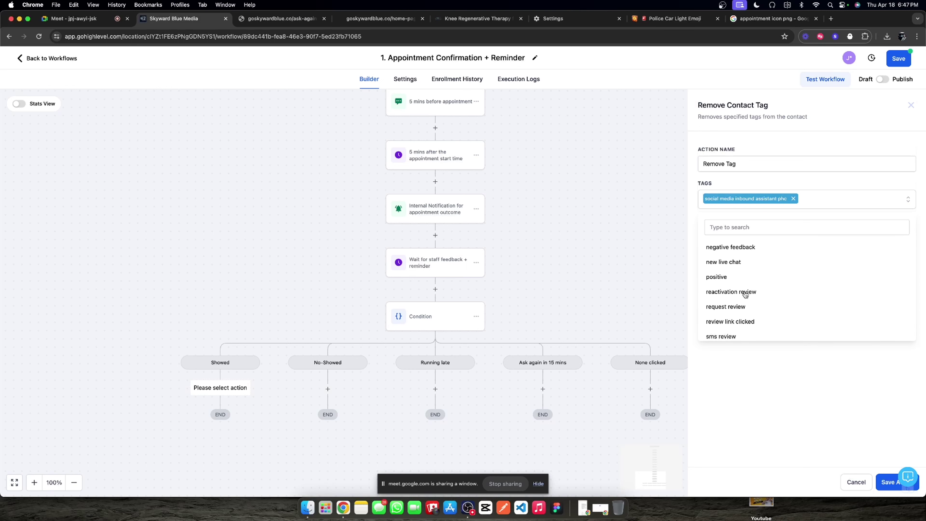
scroll(733, 309, down, 2)
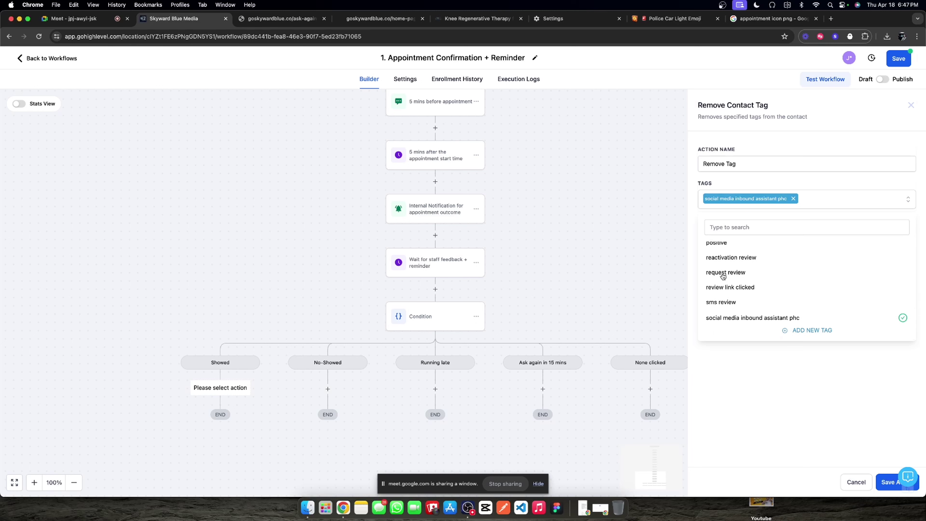
scroll(723, 277, up, 7)
scroll(729, 288, down, 7)
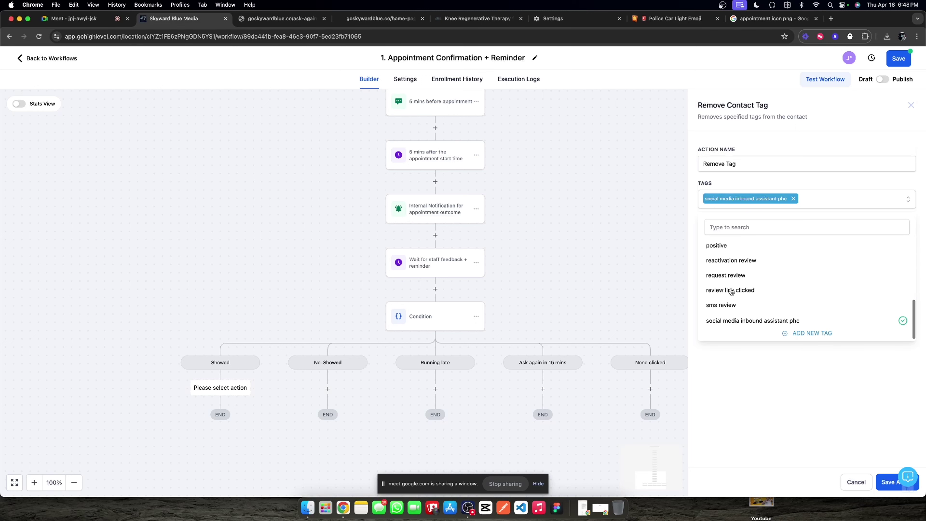
scroll(730, 291, up, 2)
click(728, 261)
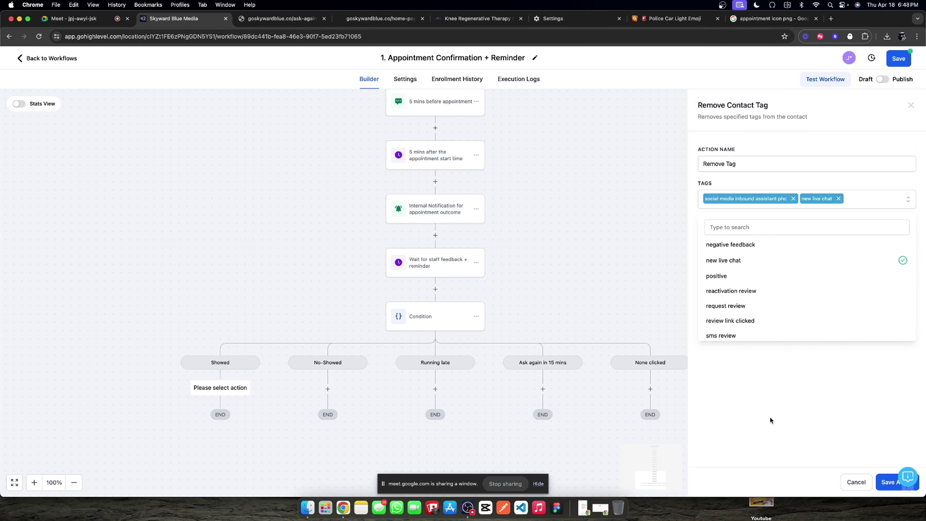
click(770, 420)
Step: Name the action 'Remove assistant from contact' and save it
double_click(756, 162)
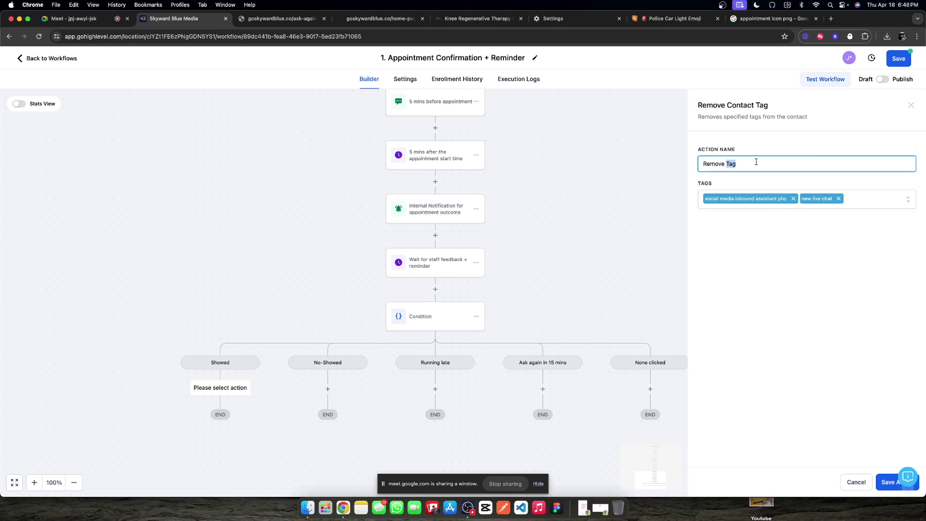
text(assistant from contact)
click(883, 481)
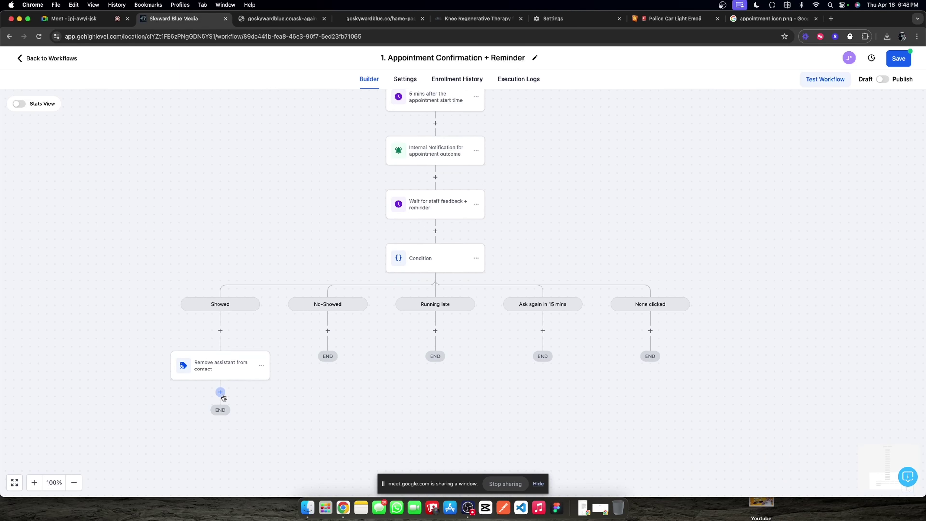
click(220, 392)
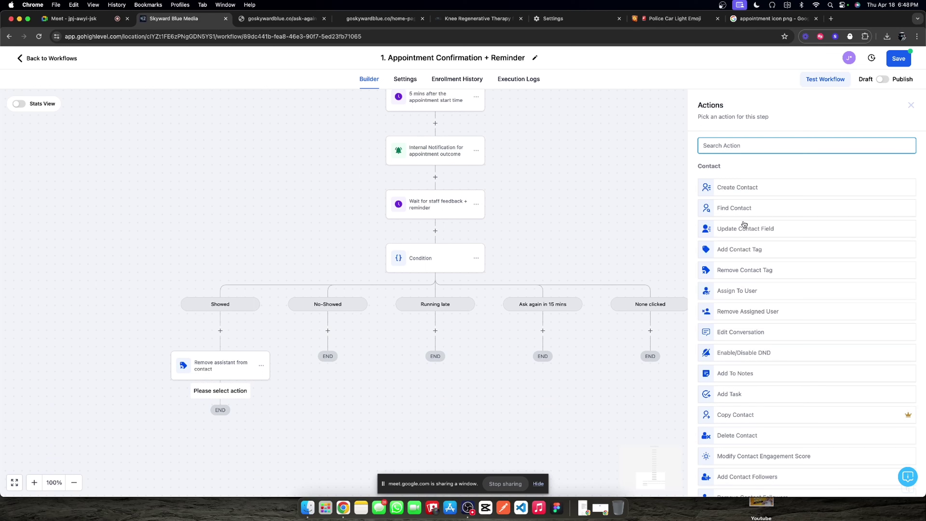
text(update)
click(764, 268)
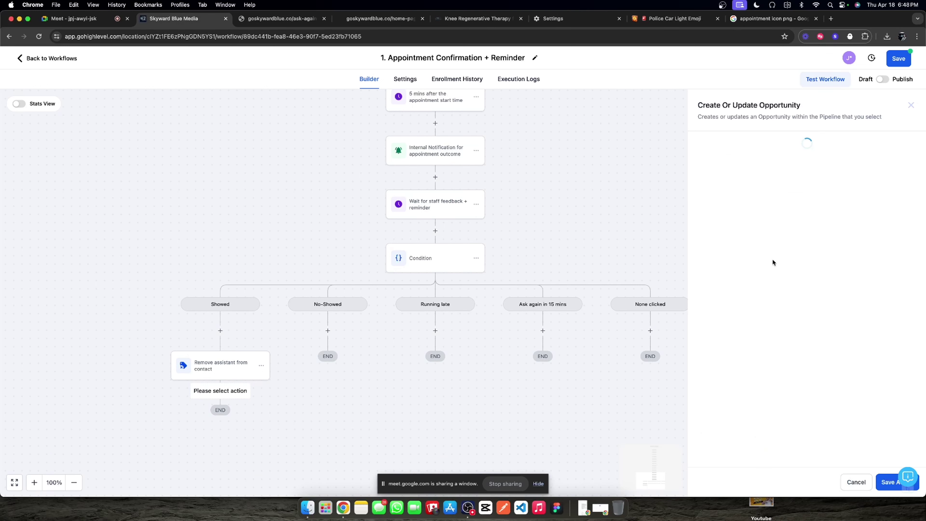
click(726, 204)
click(763, 198)
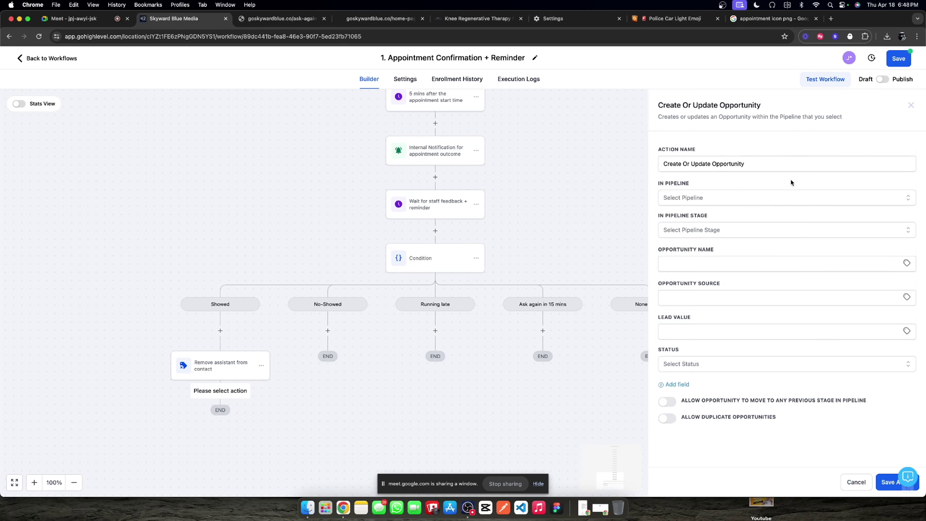
click(887, 483)
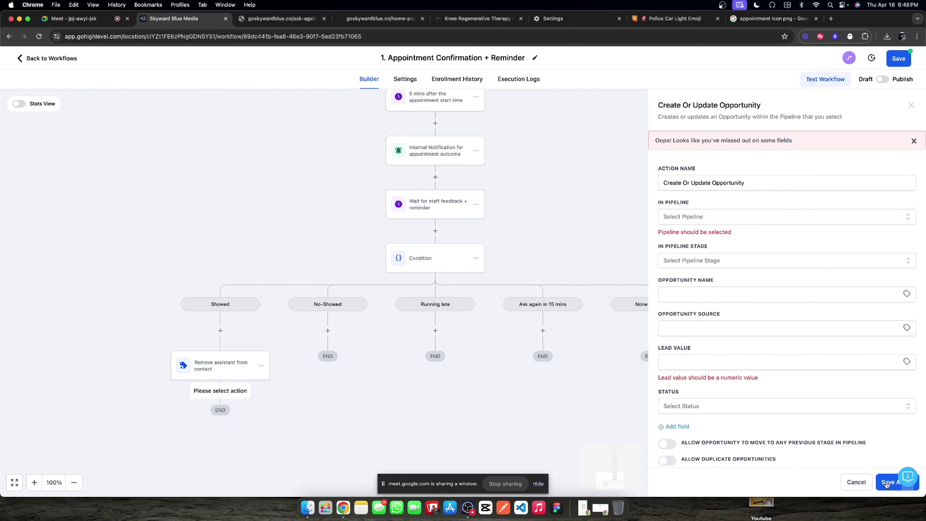
click(910, 105)
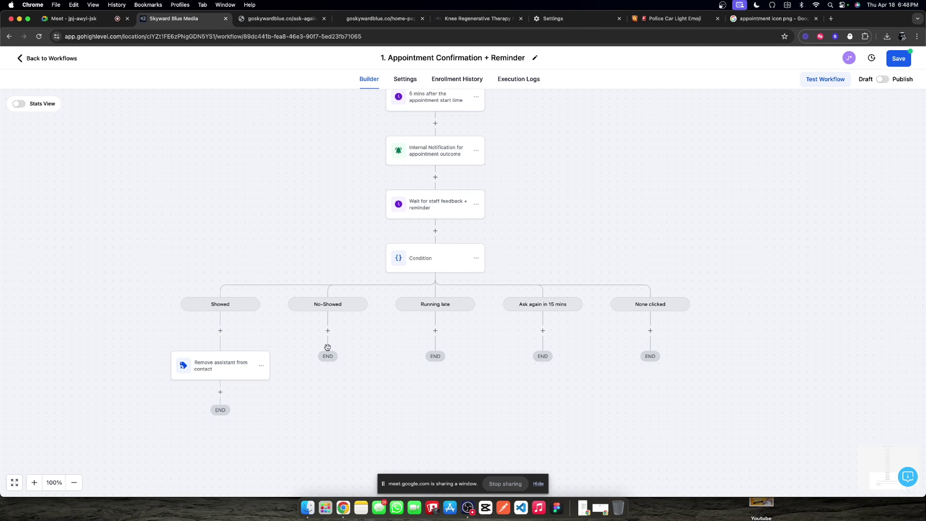
Step: Add a Send SMS step under No-Showed, greeting 'Hi' plus the {{contact.first_name}} tag
click(328, 330)
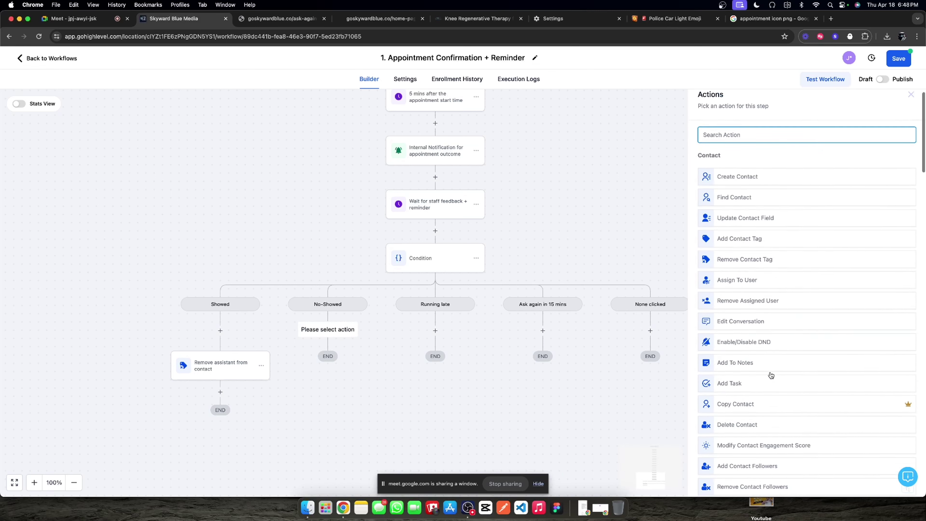
scroll(765, 379, down, 4)
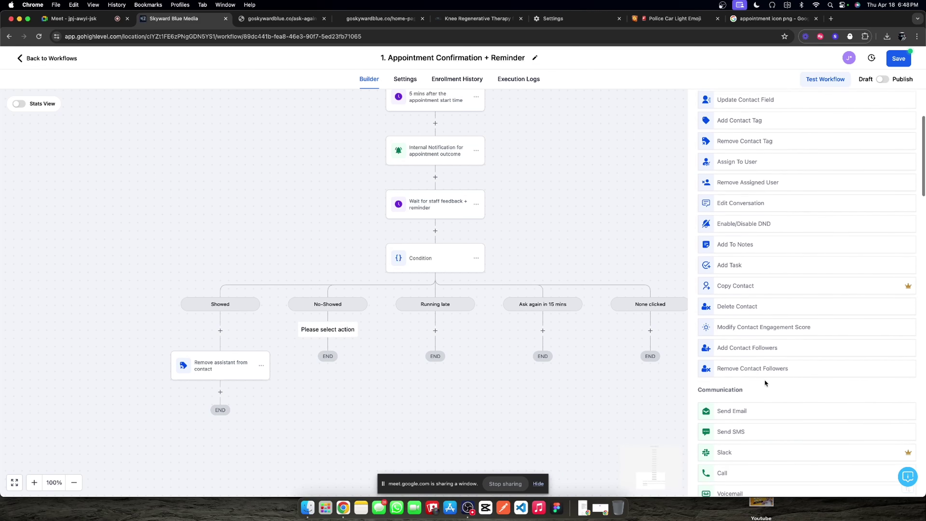
click(754, 429)
click(725, 267)
text(he)
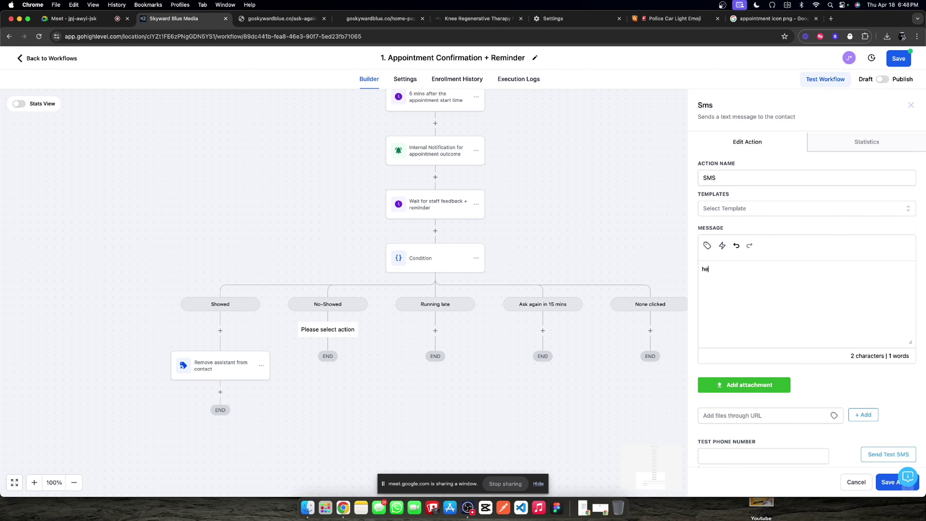
key(BackSpace)
key(BackSpace)
text(H)
click(706, 245)
click(695, 83)
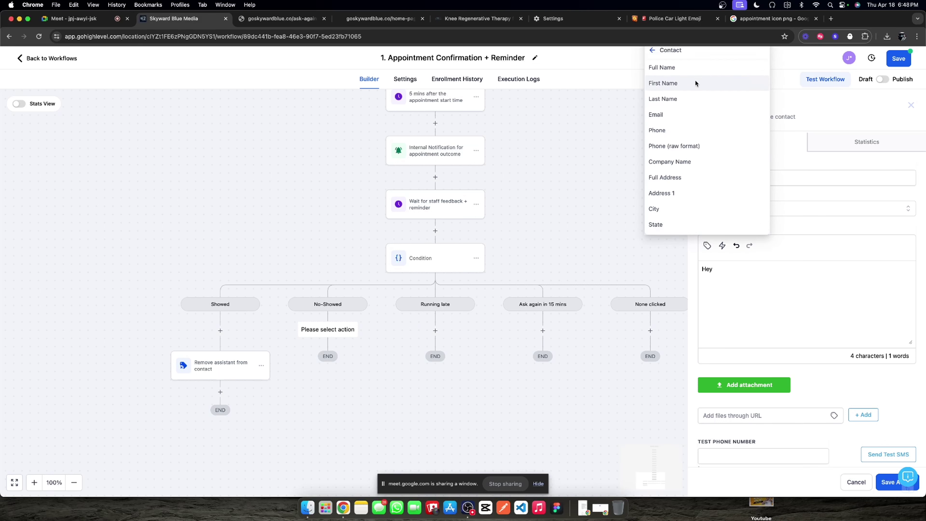
click(695, 83)
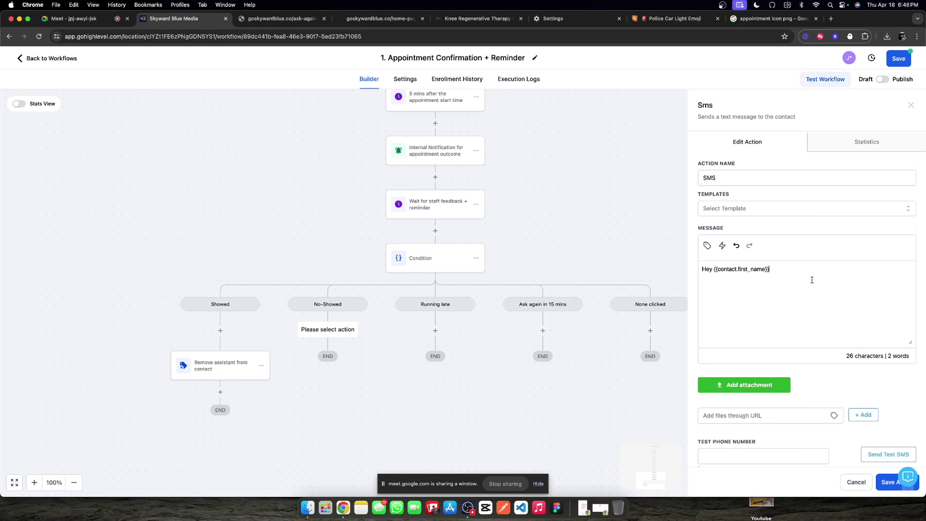
Step: Finish the message with 'we had an appointment at... Did you want to reschedule?' and save
text(, we had an appointment At)
key(BackSpace)
key(BackSpace)
key(BackSpace)
text(at { but I know t)
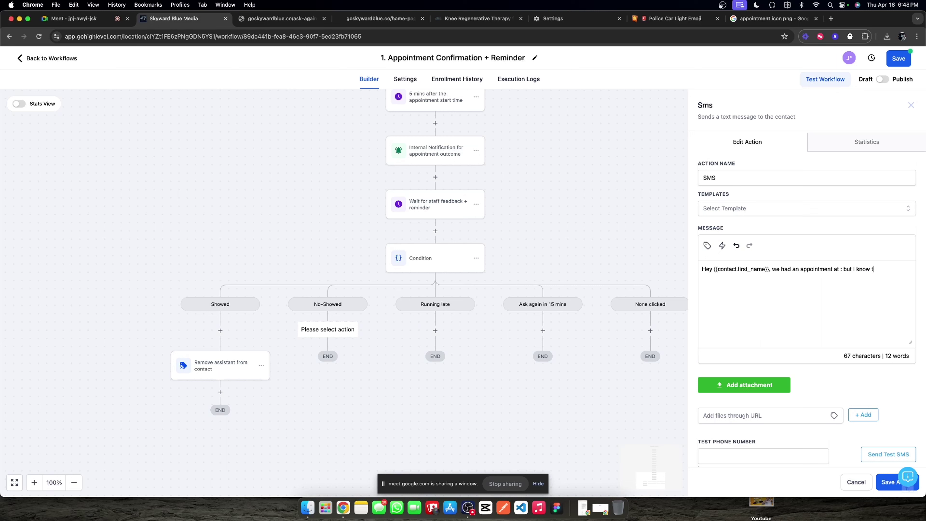
text(hingslife can get in the way. Did you want to resc)
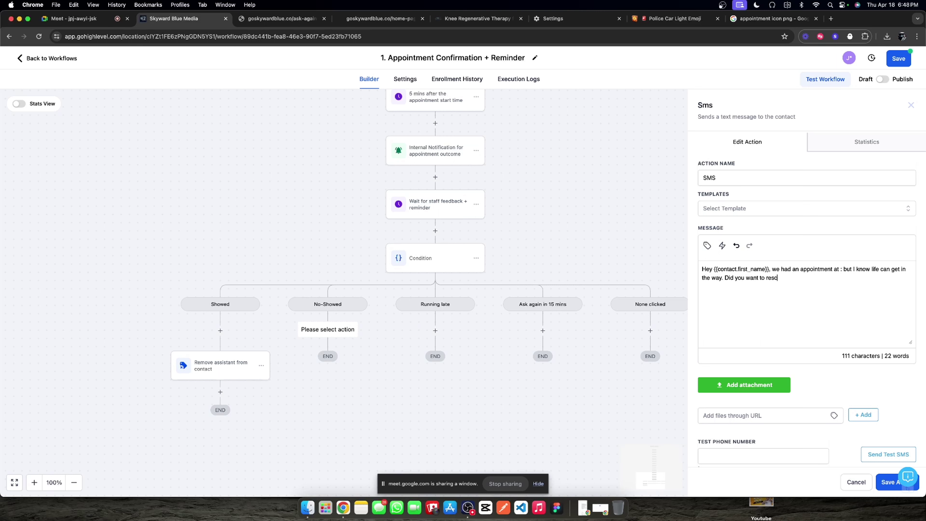
text(hedule?)
click(880, 482)
Step: Copy the time and timezone tags from the '5 mins before appointment' SMS into the No-Showed message
click(436, 213)
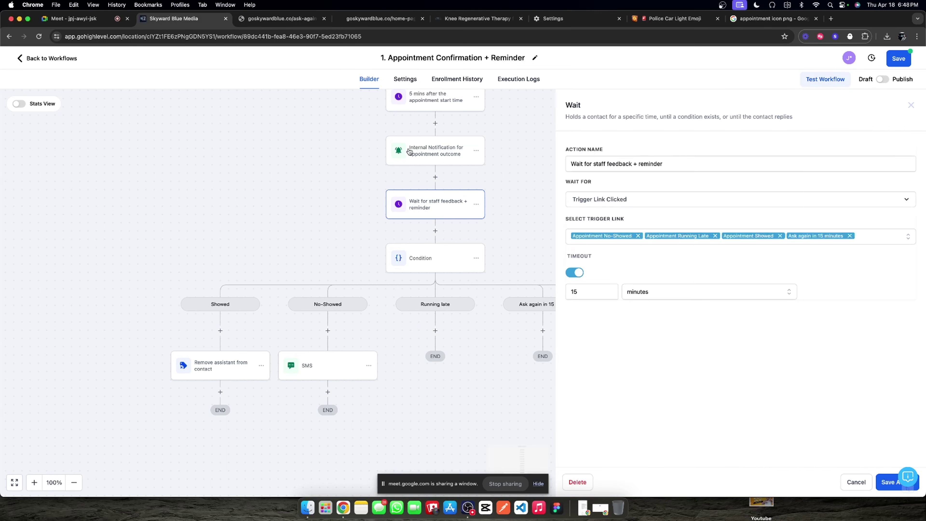
scroll(409, 152, up, 5)
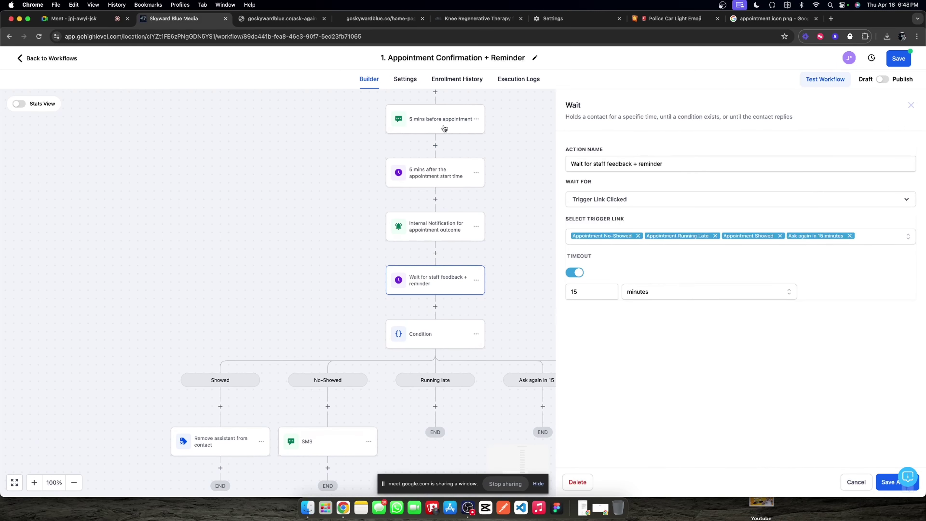
click(444, 128)
drag(701, 277, 848, 278)
key(cmd+c)
click(910, 105)
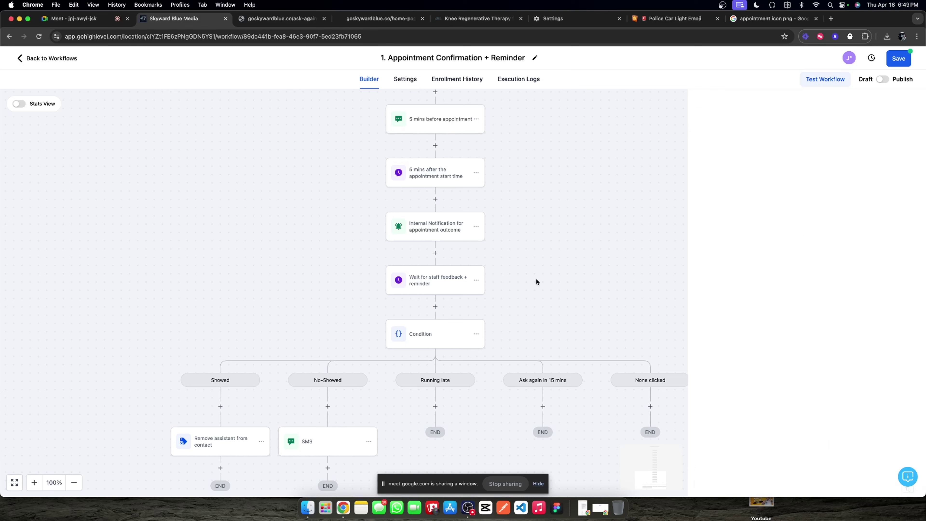
click(330, 442)
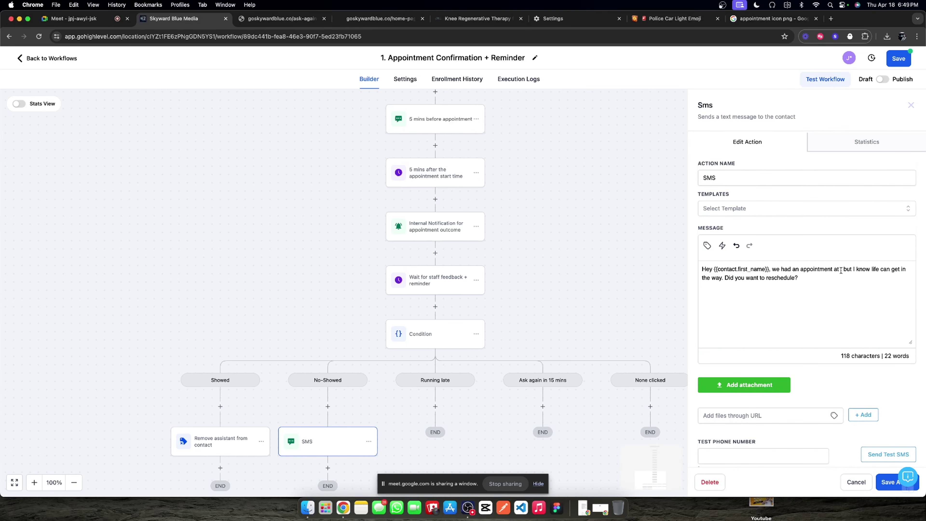
key(cmd+v)
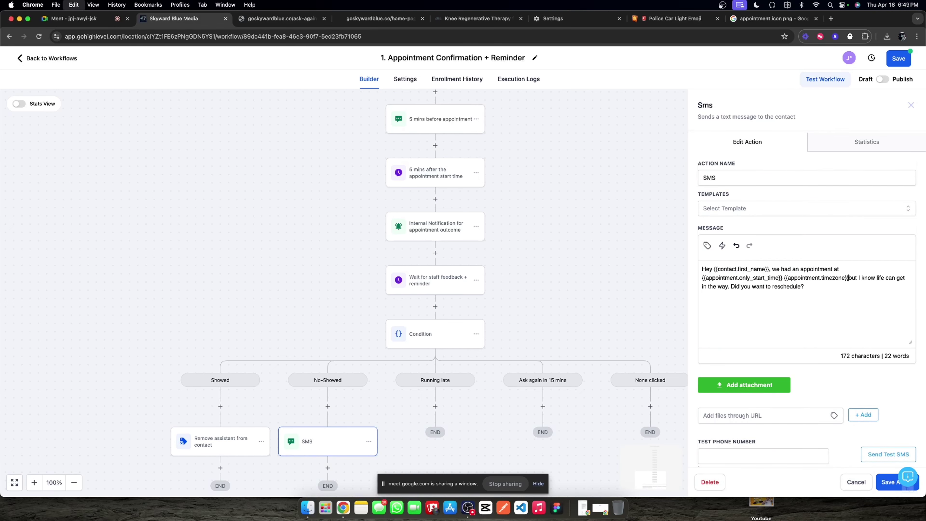
Step: Rename the No-Showed text step 'Reschedule SMS' and save it
double_click(749, 181)
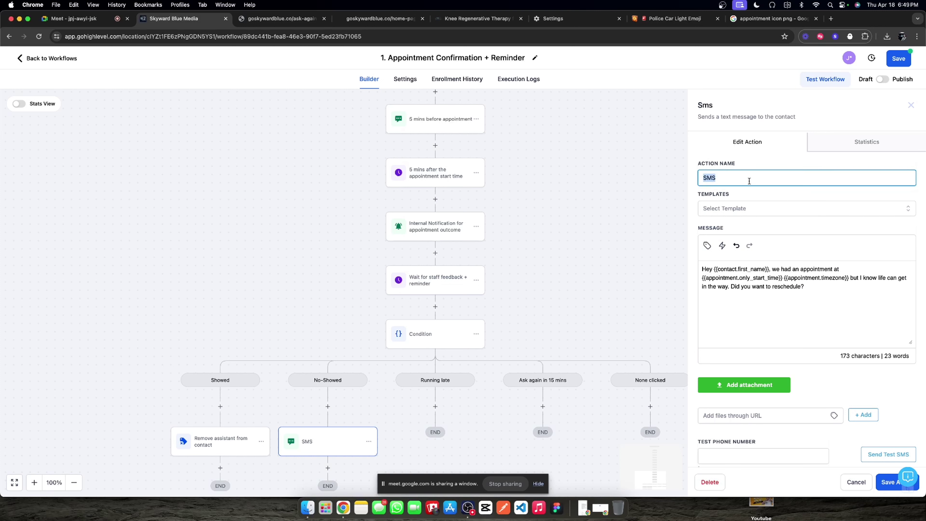
text(Reschedule SMS)
click(886, 488)
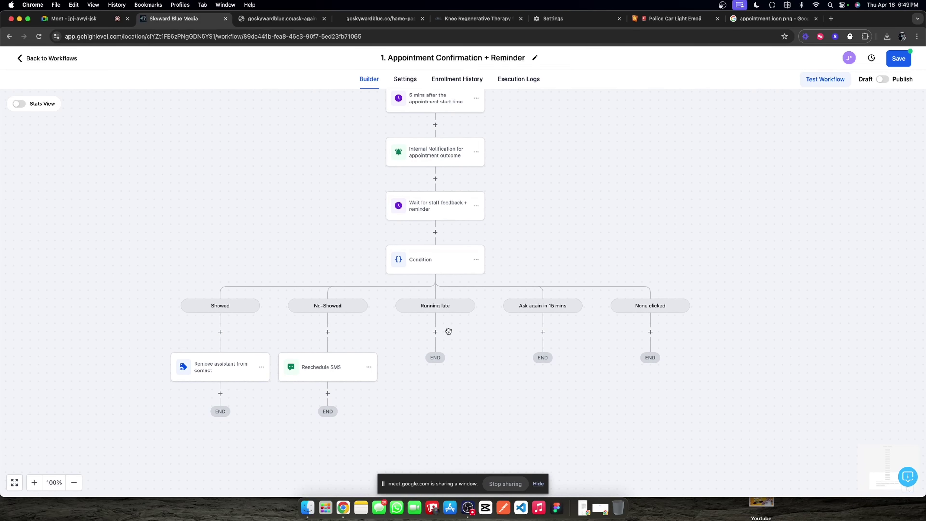
Step: Add a Send SMS step named 'Running late SMS' under the Running late branch
click(437, 337)
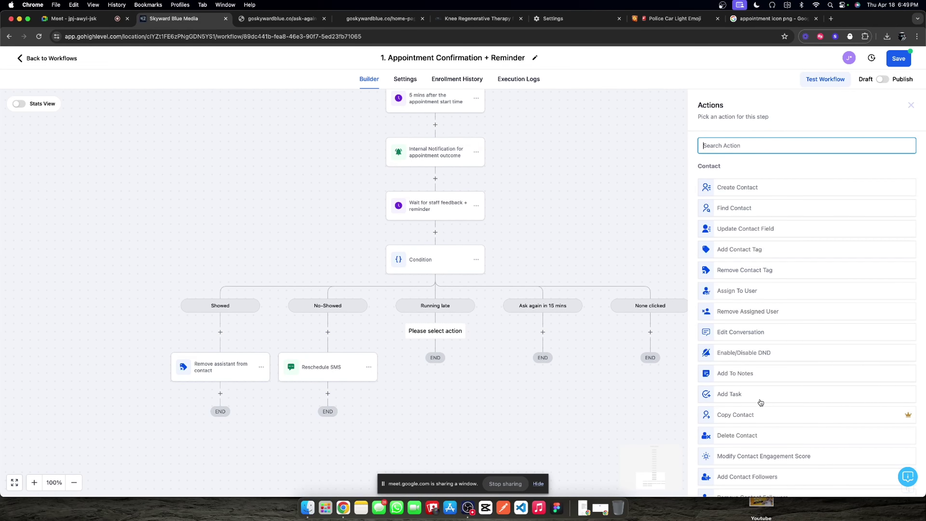
scroll(714, 238, down, 8)
click(720, 246)
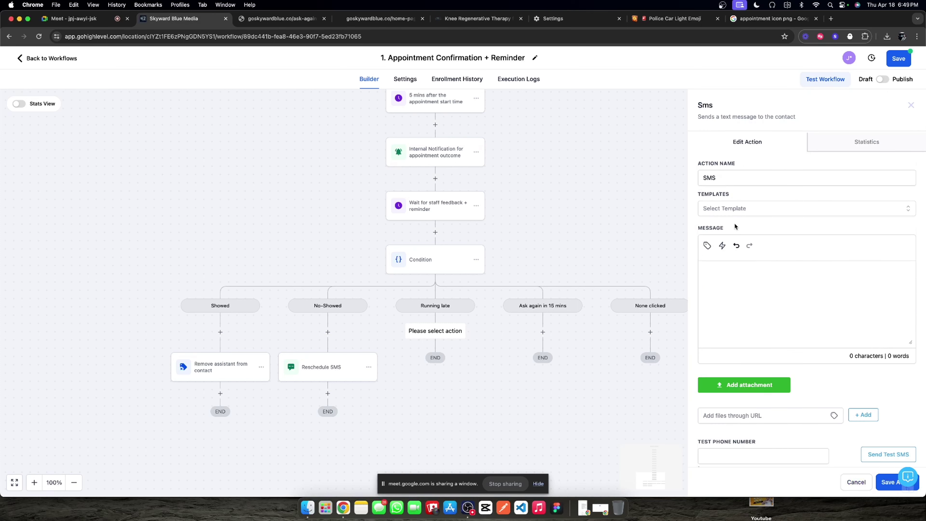
double_click(730, 179)
text(R)
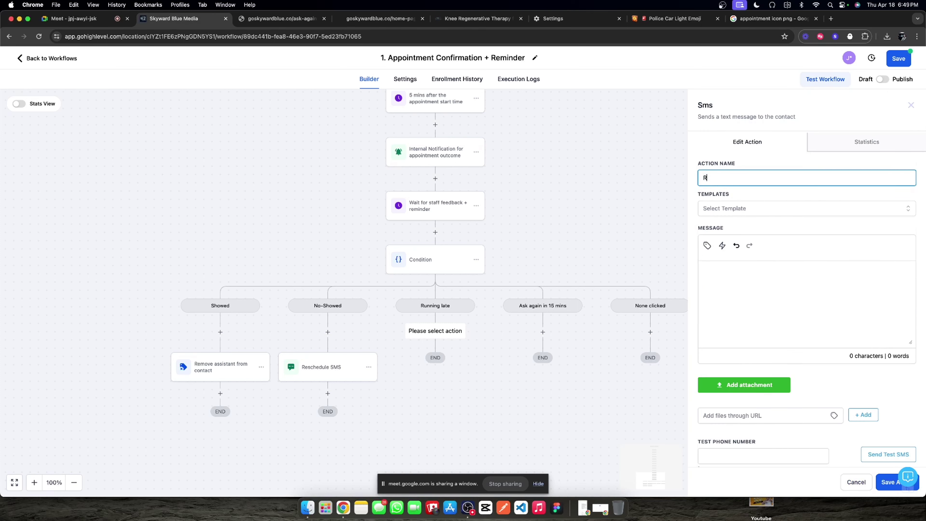
text(unning SMS)
text(ate SMS)
Step: Start the message 'Hi {{contact.first_name}}, I have your spot' with the appointment time and timezone
click(730, 264)
text(Hey)
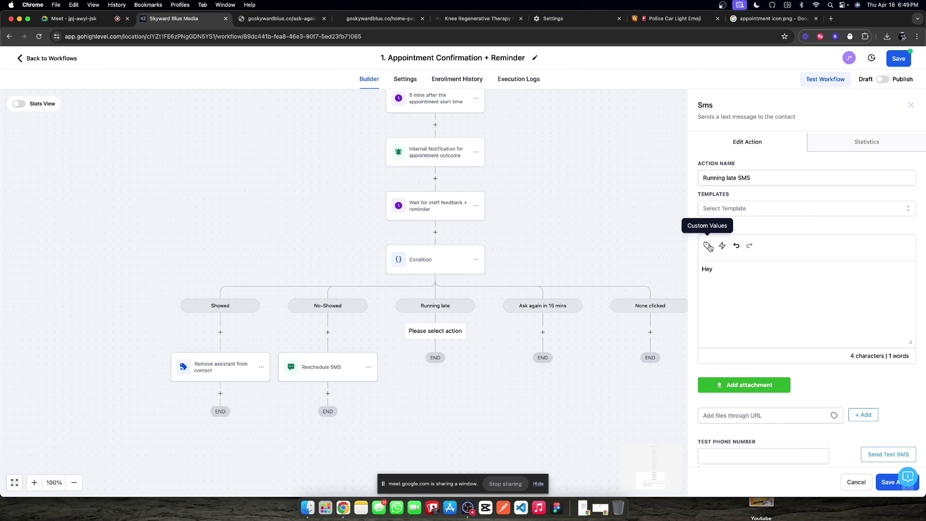
click(708, 246)
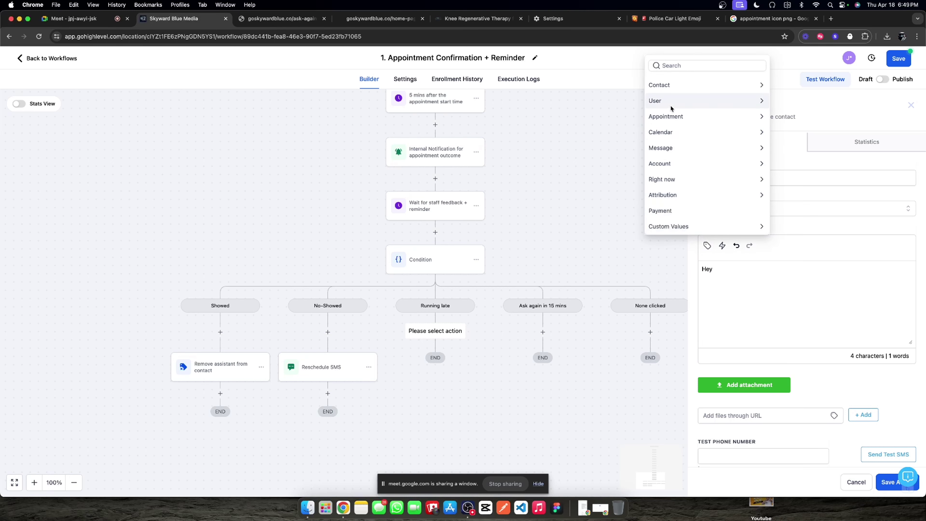
click(688, 87)
click(667, 82)
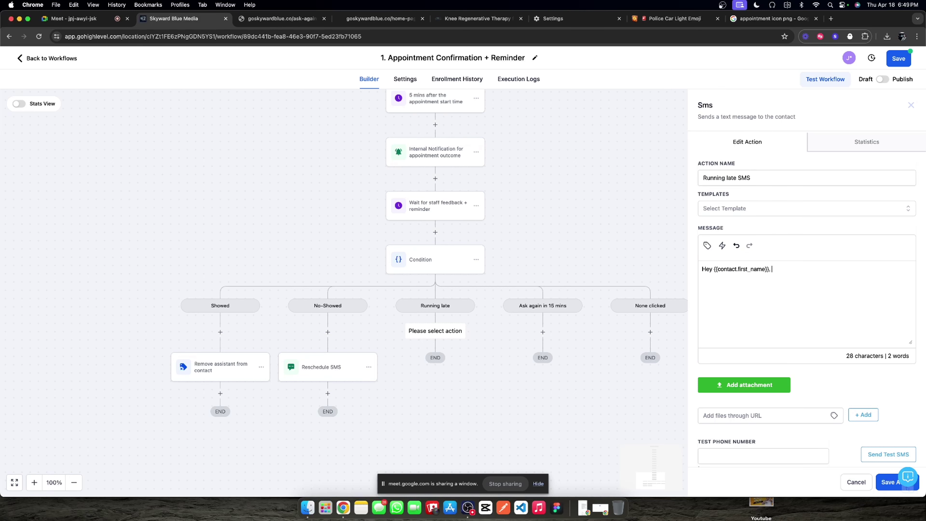
text(, I have your spot)
key(super+v)
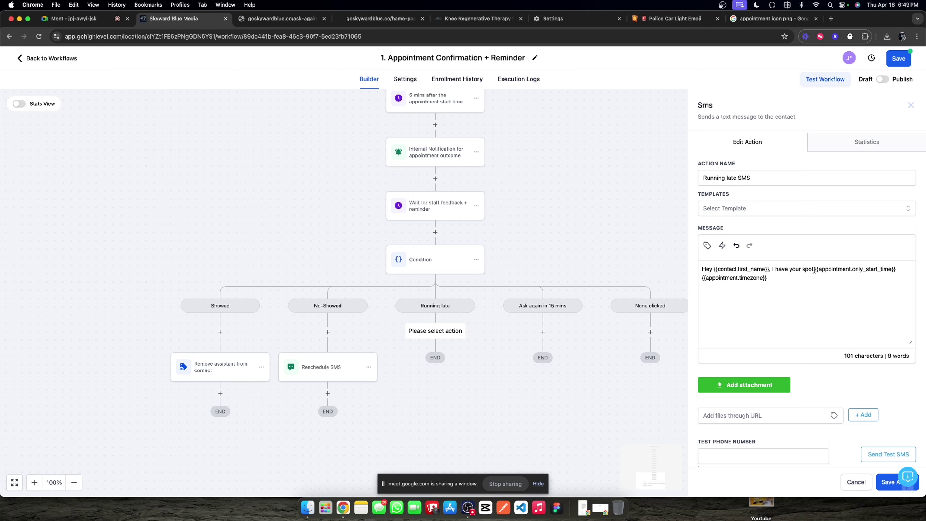
drag(814, 270, 809, 271)
text(appointment.timezone}} )
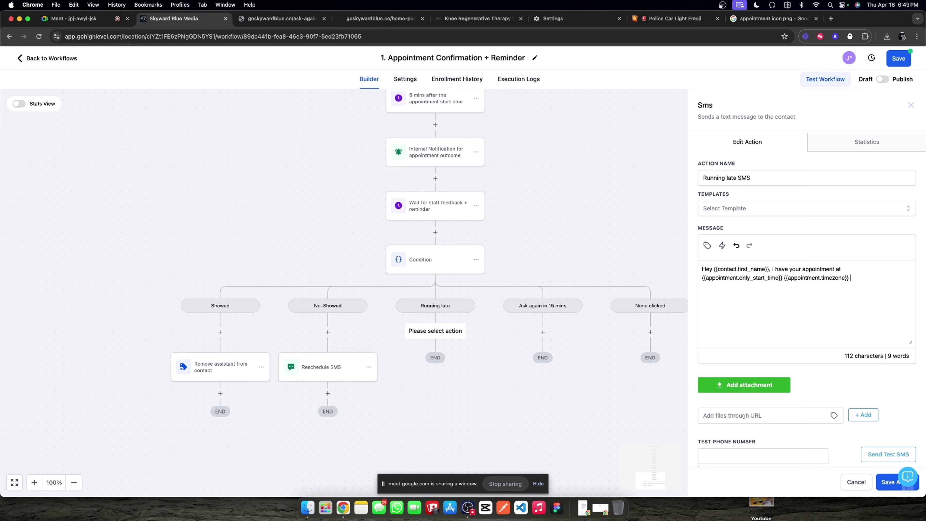
text(locked in for you. Let me know if)
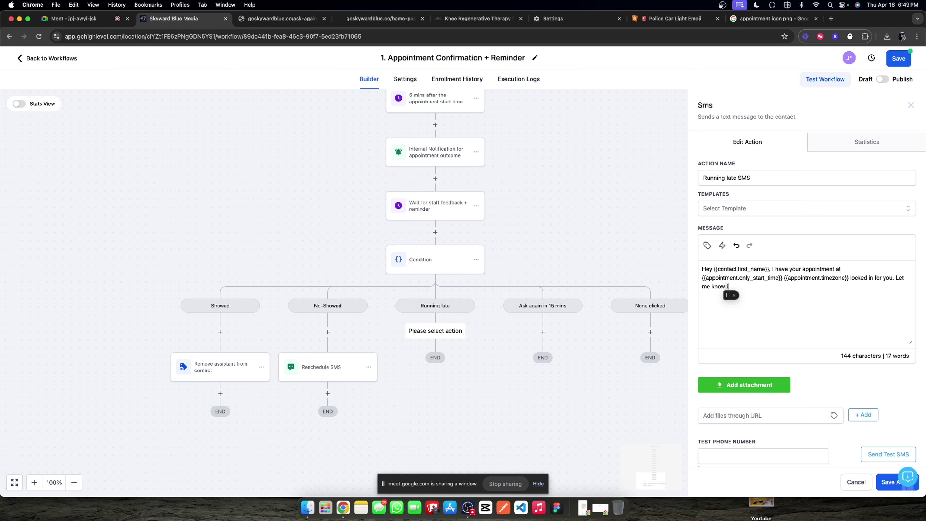
Step: End the message with 'saved for you. Do you have ETA on when you will arrive?' and save
key(BackSpace)
key(BackSpace)
key(BackSpace)
key(BackSpace)
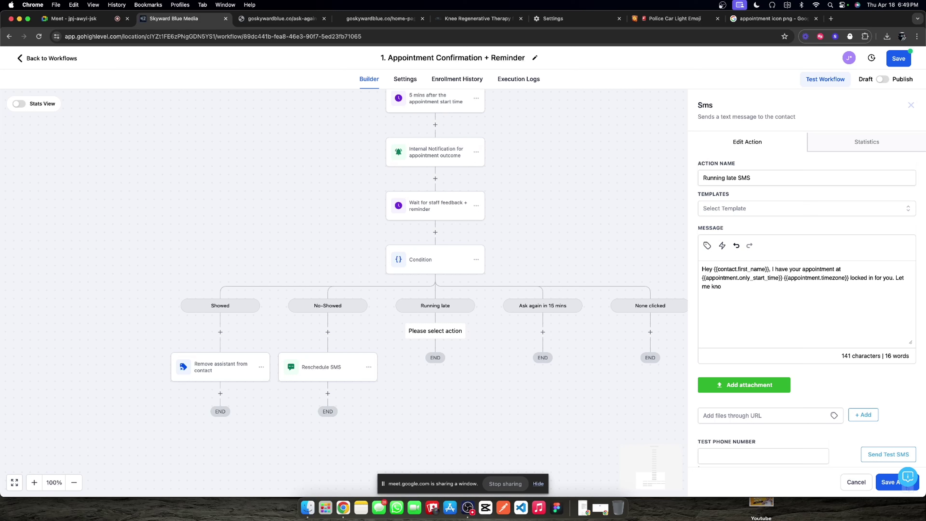
key(BackSpace)
key(BackSpace)
key(BackSpace)
key(BackSpace)
key(BackSpace)
key(BackSpace)
key(BackSpace)
key(BackSpace)
key(BackSpace)
key(BackSpace)
key(BackSpace)
key(BackSpace)
key(BackSpace)
text(saved fo)
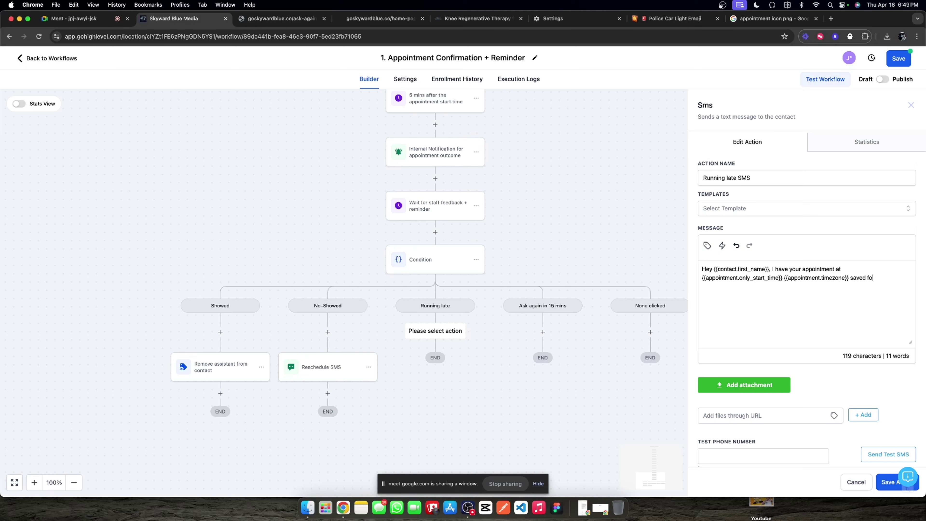
text(r you. Do you have an)
text(ETAo)
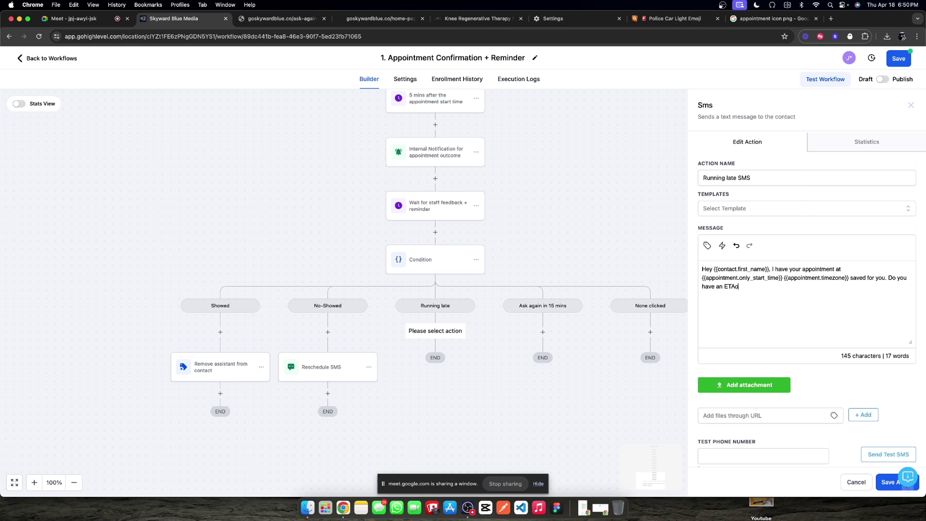
key(BackSpace)
text(on when you will arrive?)
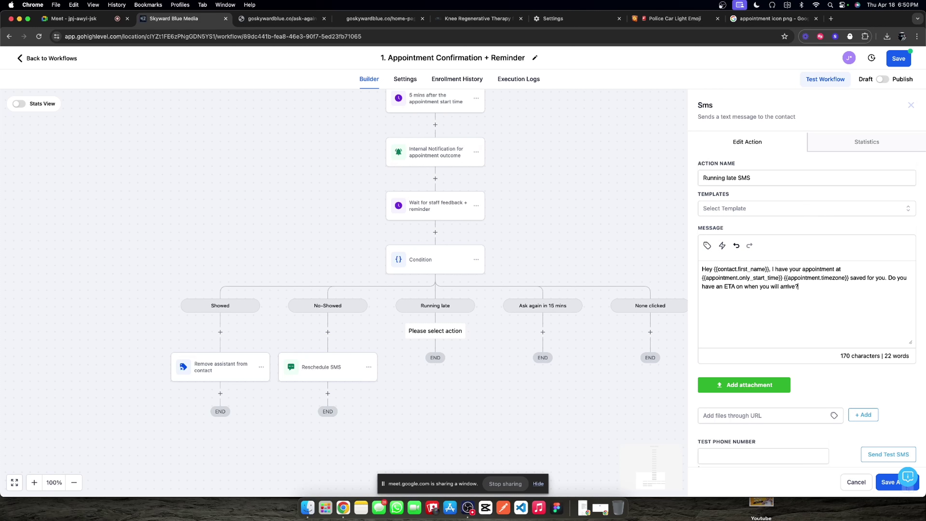
click(882, 482)
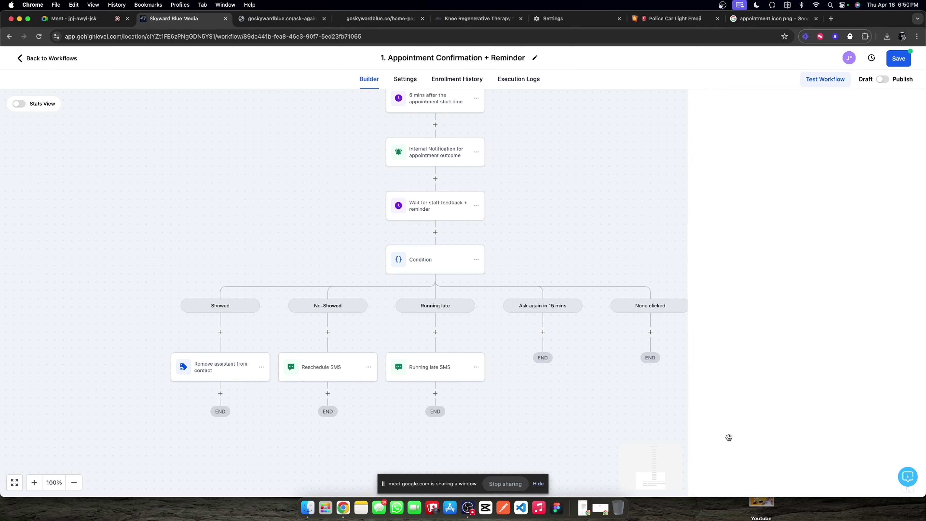
Step: Add a 15-minute Wait step under the Ask again in 15 mins branch
click(542, 332)
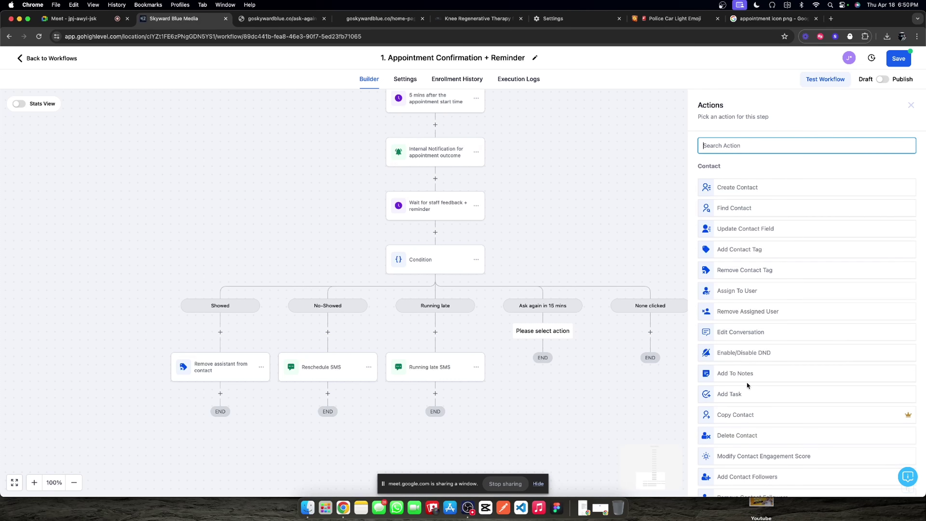
scroll(748, 380, down, 1)
scroll(748, 380, up, 1)
text(wait)
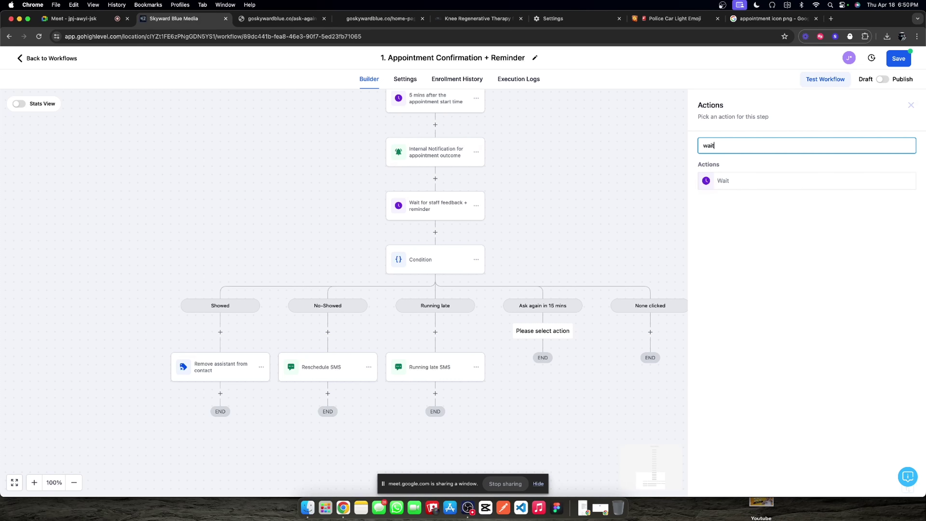
click(736, 180)
click(596, 234)
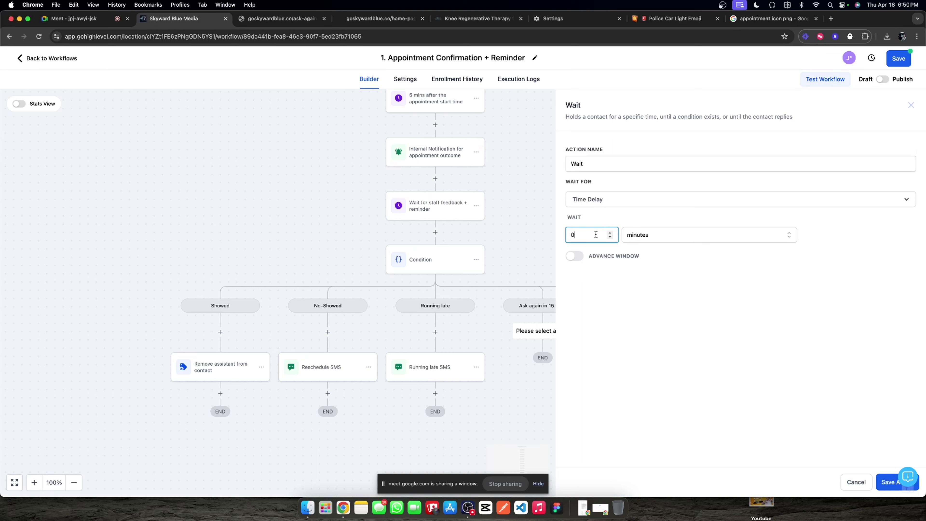
text(15)
click(628, 165)
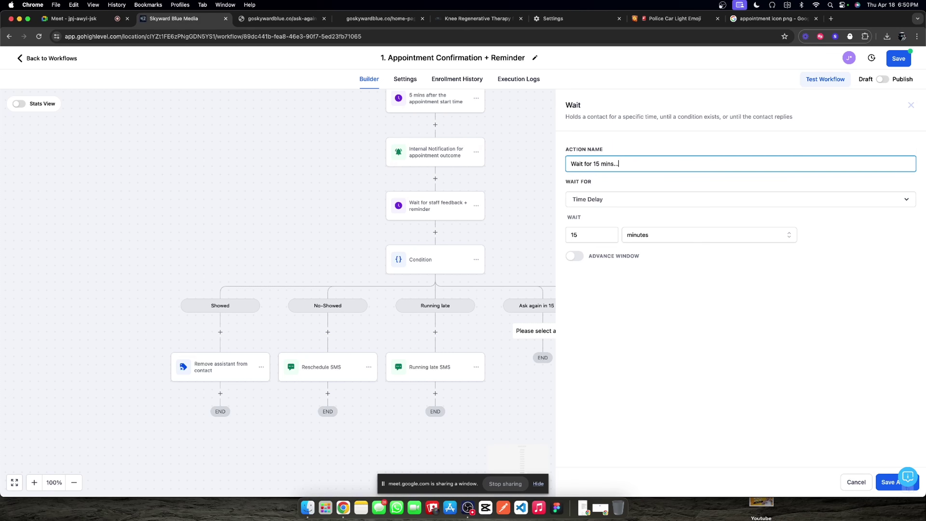
click(890, 481)
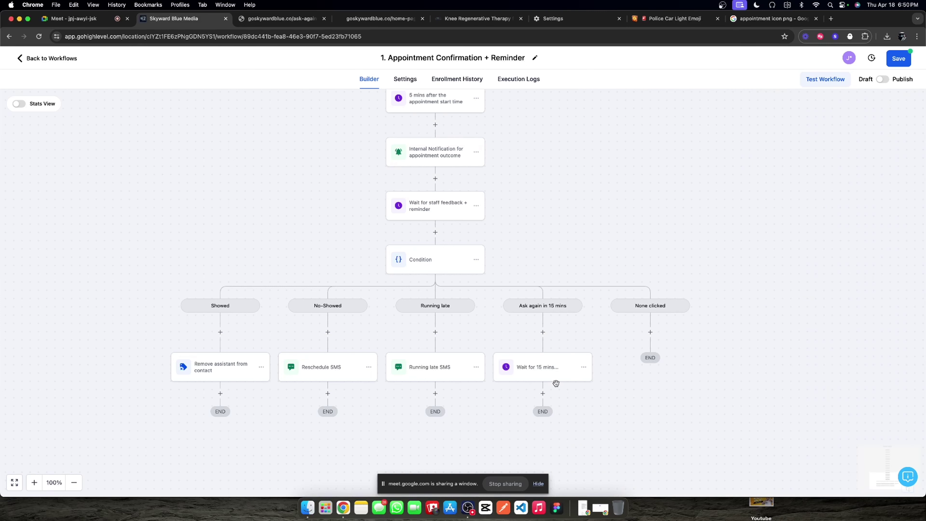
Step: Add a Go To step looping back to the Internal Notification for appointment outcome step
text(got)
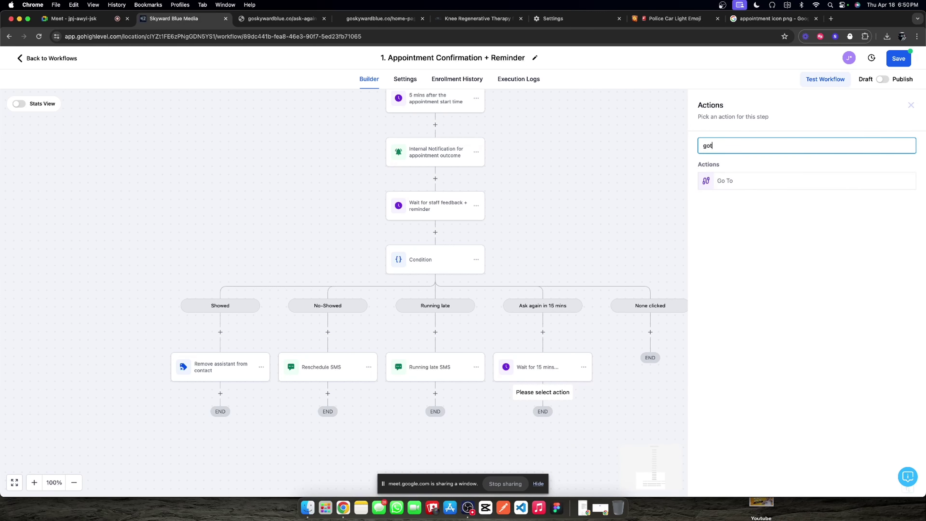
click(745, 186)
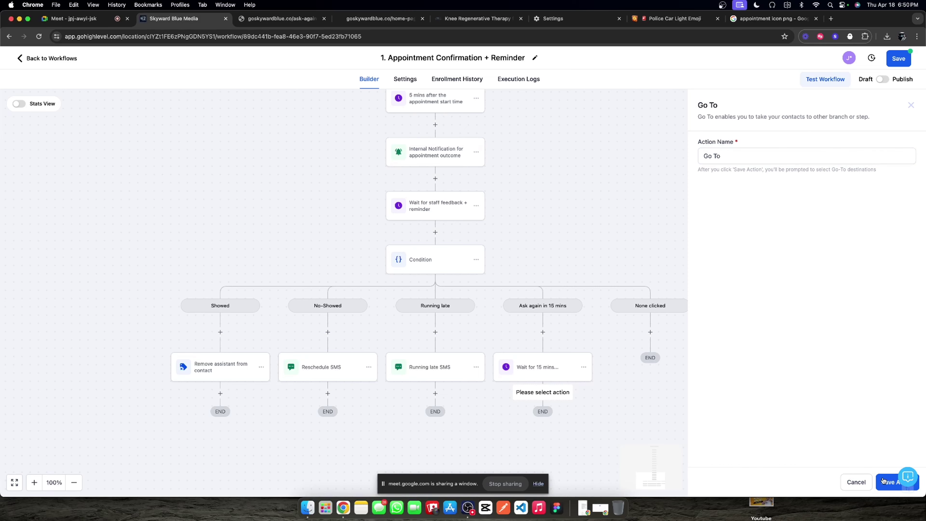
click(889, 482)
scroll(481, 194, up, 3)
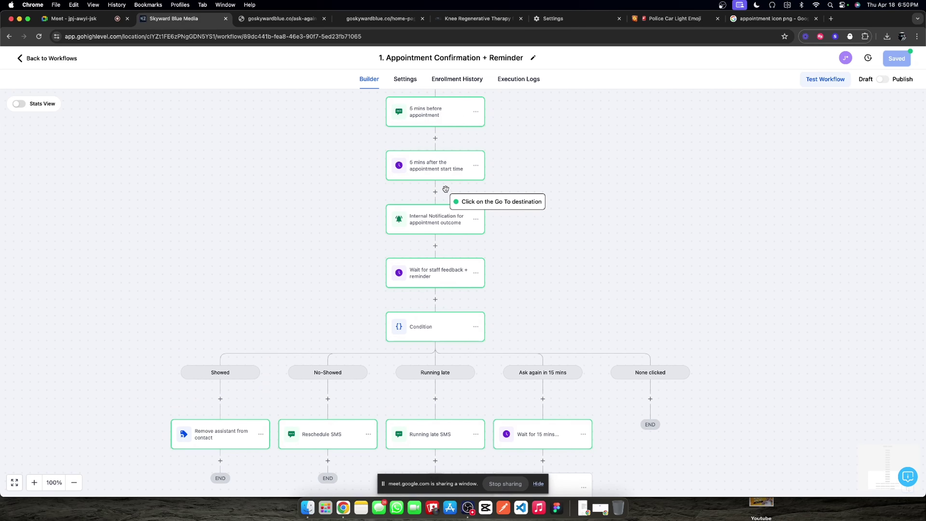
click(442, 214)
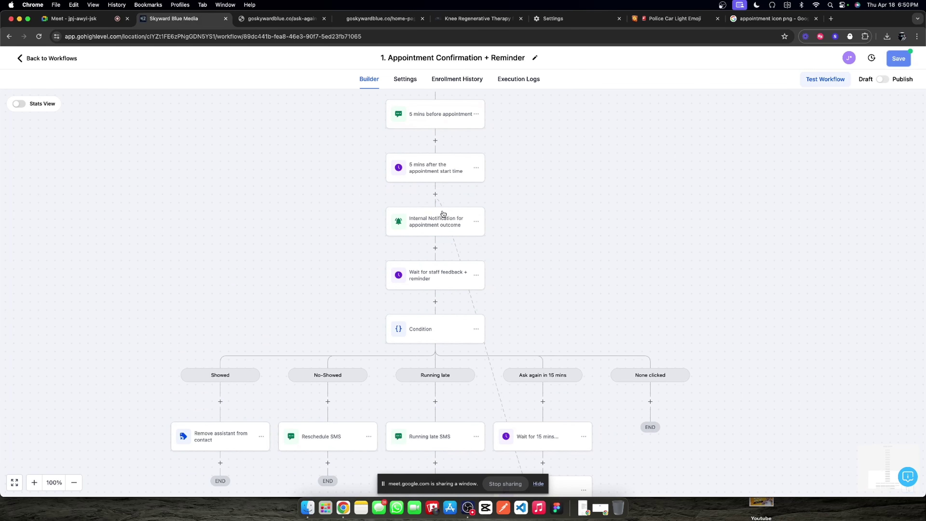
scroll(653, 318, down, 2)
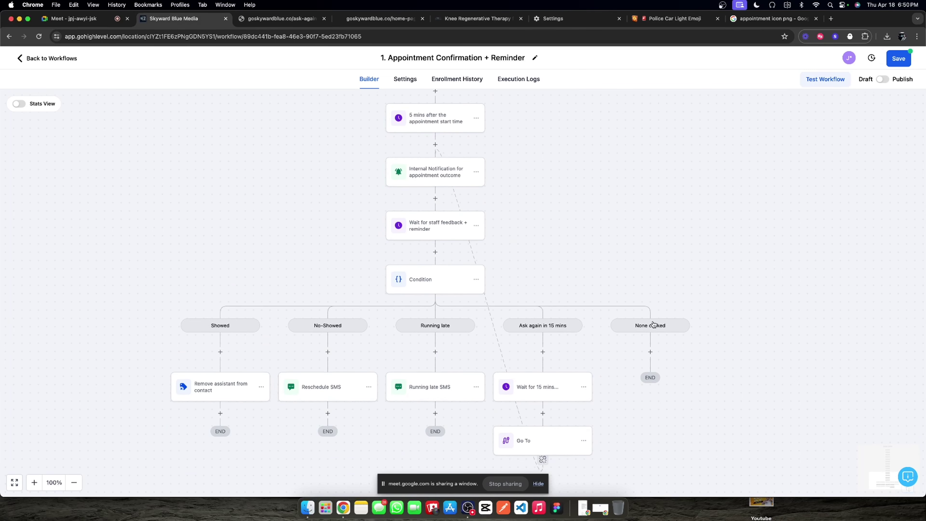
Step: Add an SMS-type Internal Notification action under the None clicked branch
click(651, 350)
scroll(789, 330, down, 4)
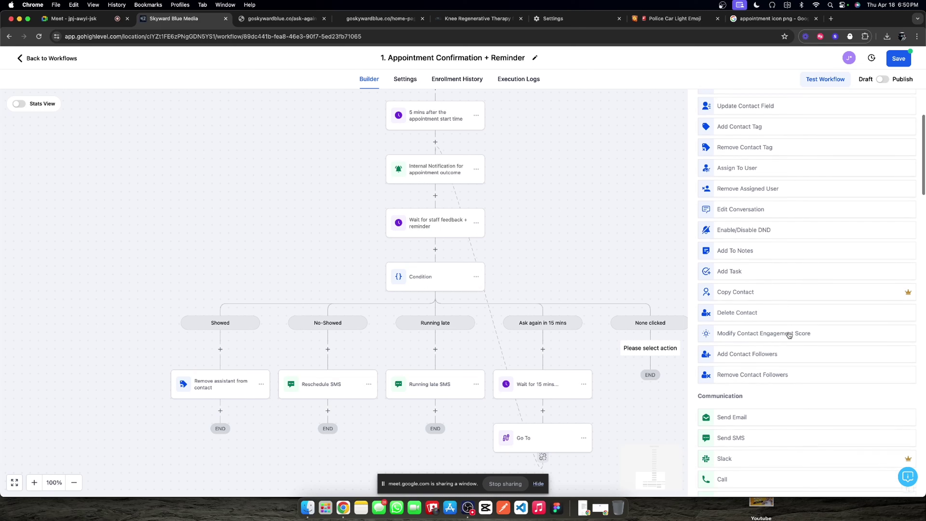
scroll(788, 335, up, 4)
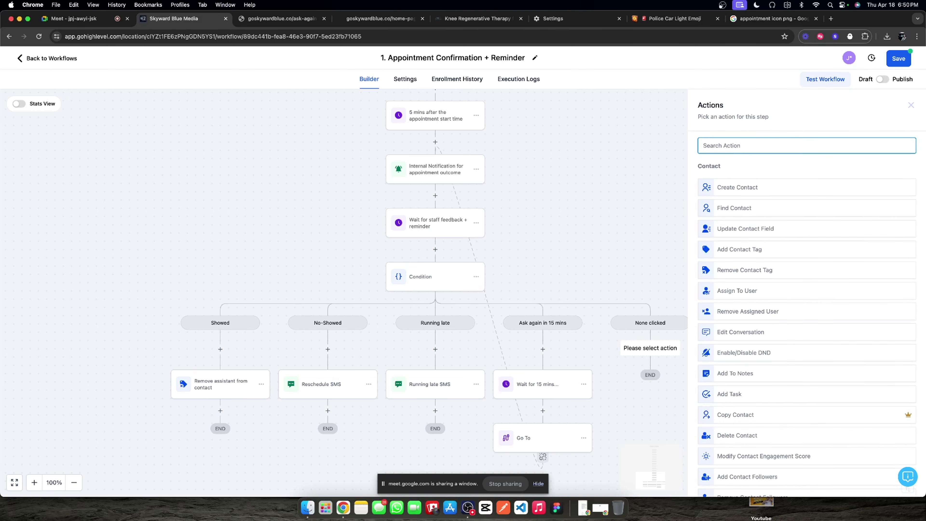
text(itner)
key(BackSpace)
key(BackSpace)
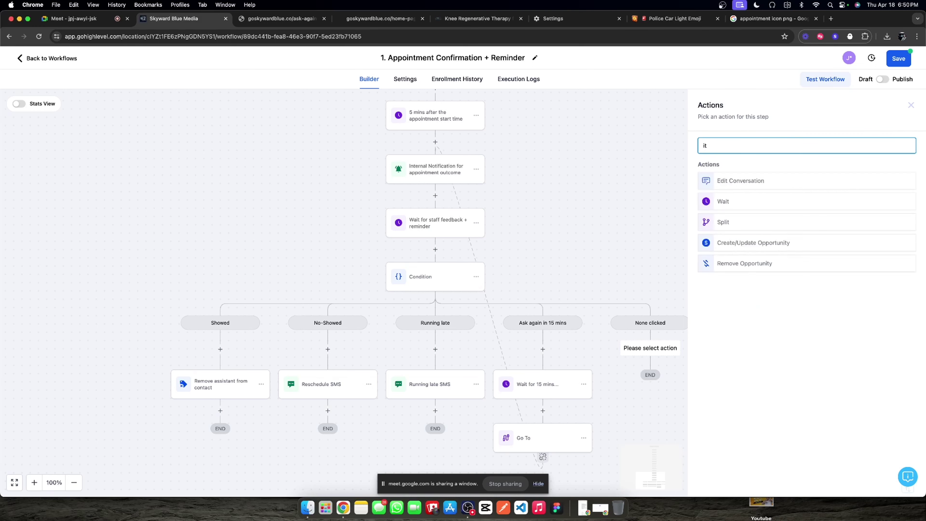
key(BackSpace)
text(nt)
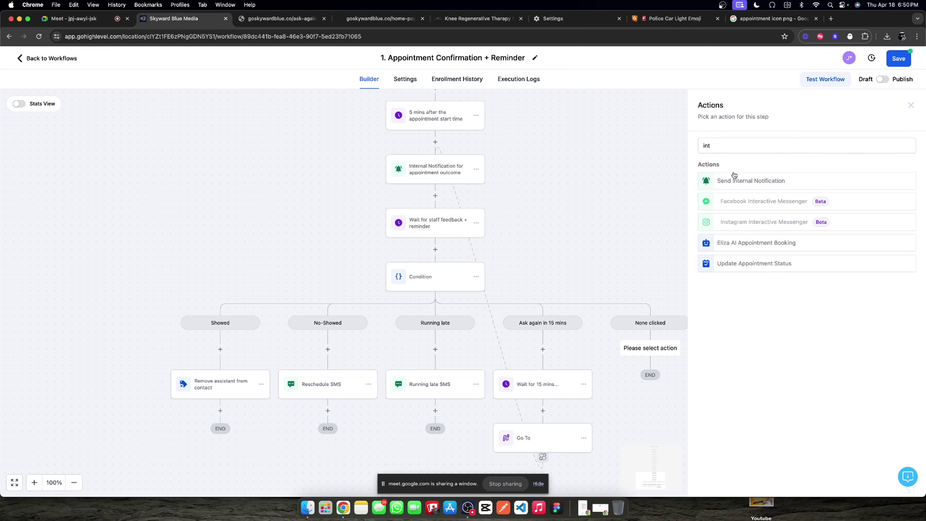
click(729, 179)
click(742, 197)
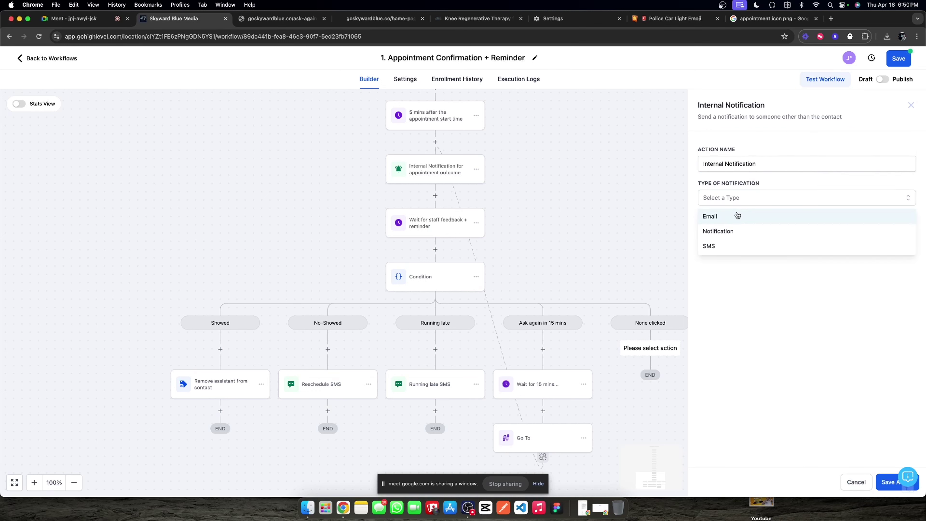
click(751, 252)
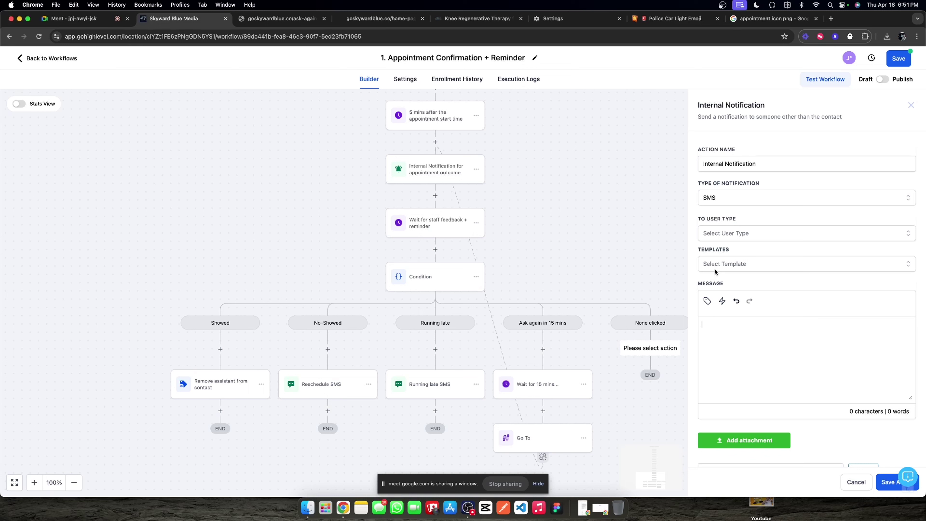
Step: Write the message: contact's full name 'will automatically be marked as a no-shown' with a check-CRM note
click(707, 301)
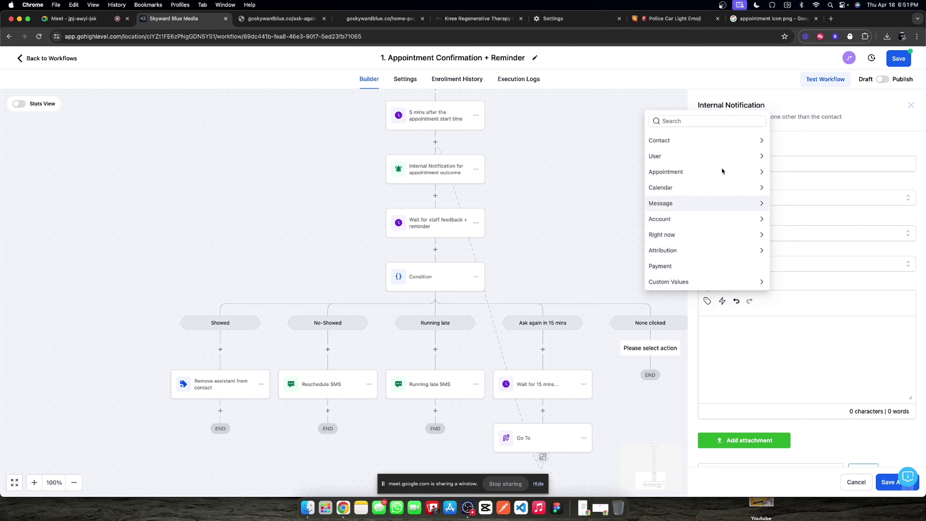
click(703, 140)
click(682, 123)
text(w)
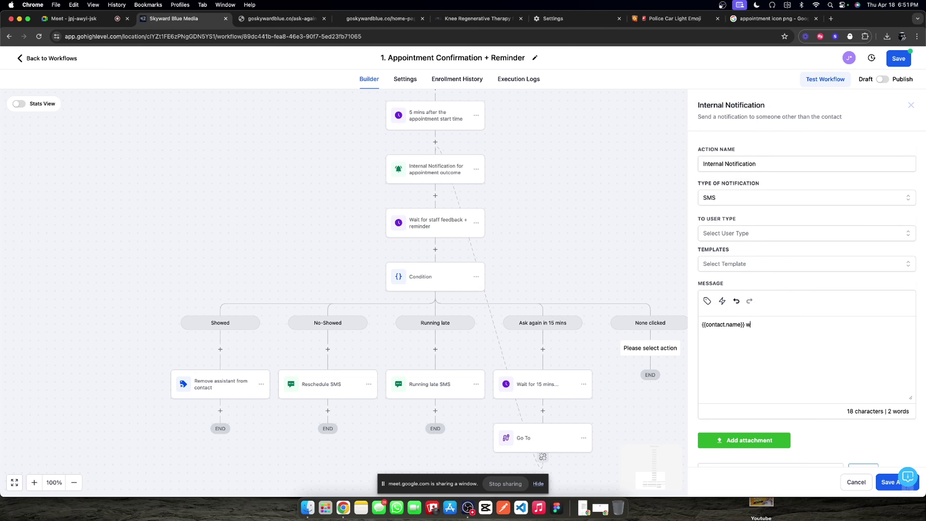
text(ill automatically be marked as a no-)
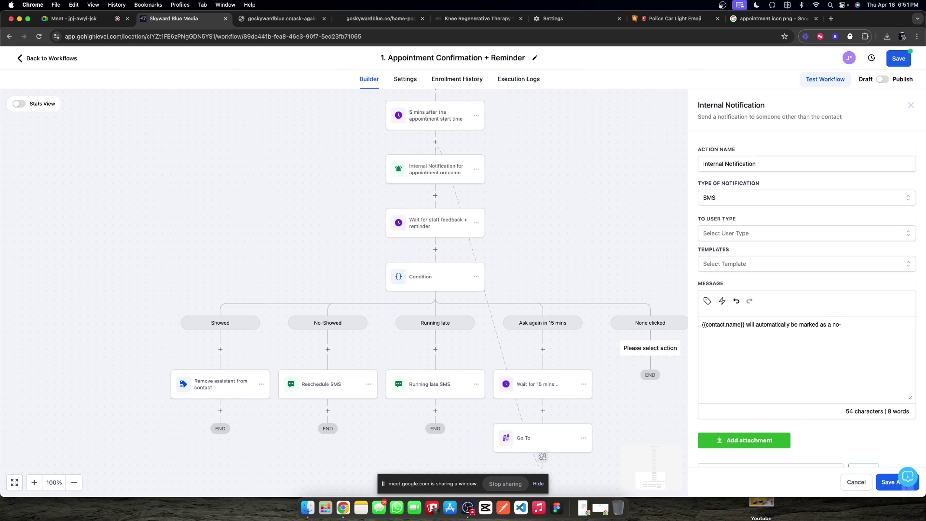
text(shown. Please check your CRM)
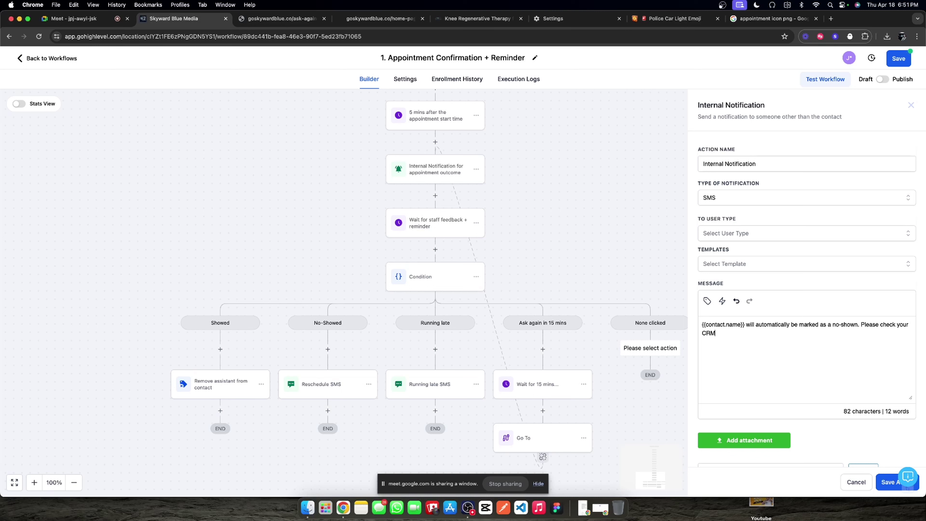
text(toto make an)
key(BackSpace)
key(BackSpace)
text(changes.)
Step: Name the action 'No feedback given : No Show fallback', send it to All Users, and save
triple_click(796, 161)
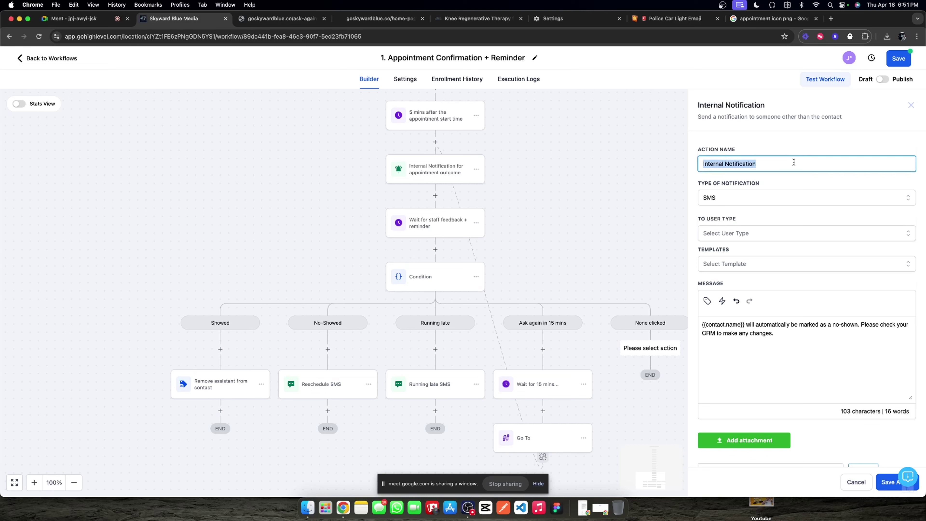
text(No feedback given : No Sh)
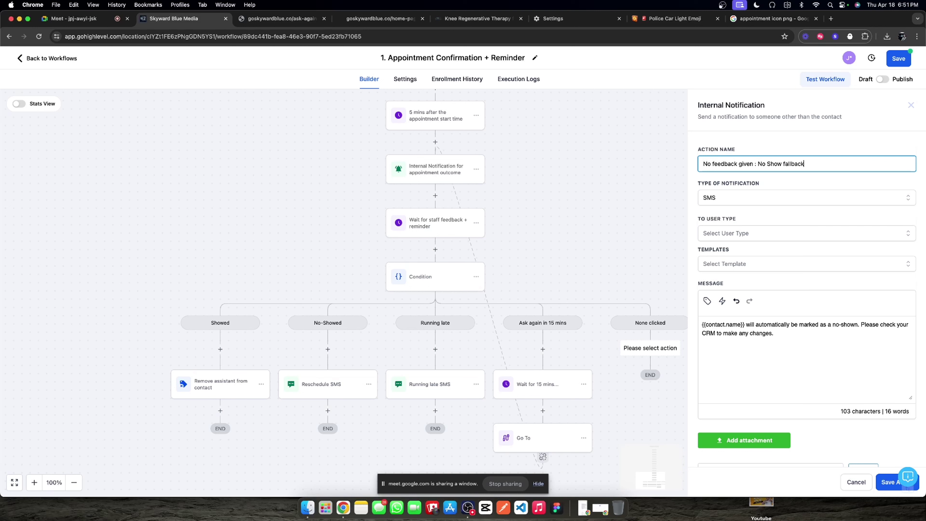
text(ow fallback)
click(880, 481)
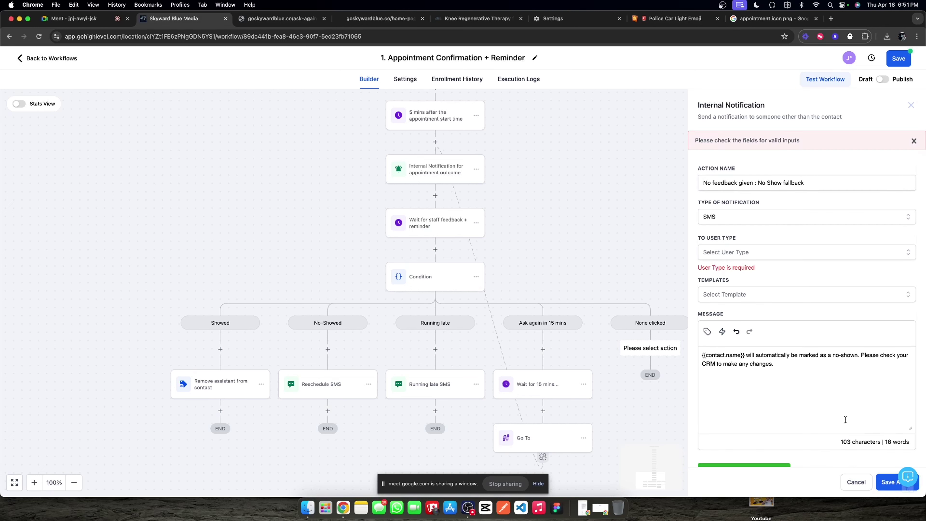
click(732, 256)
click(725, 269)
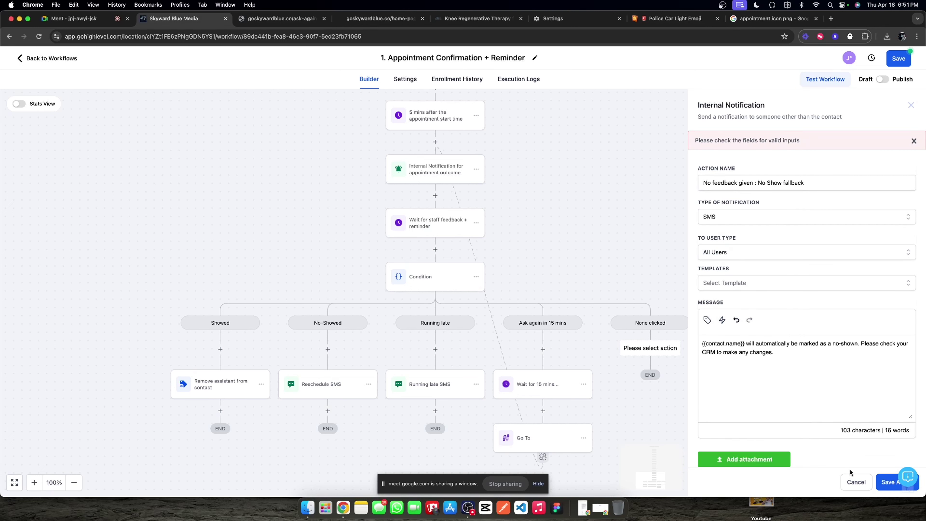
click(891, 482)
Step: Review the '1. Appointment Confirmation + Reminder' workflow, switch it from Draft to Publish, and save
scroll(517, 298, up, 10)
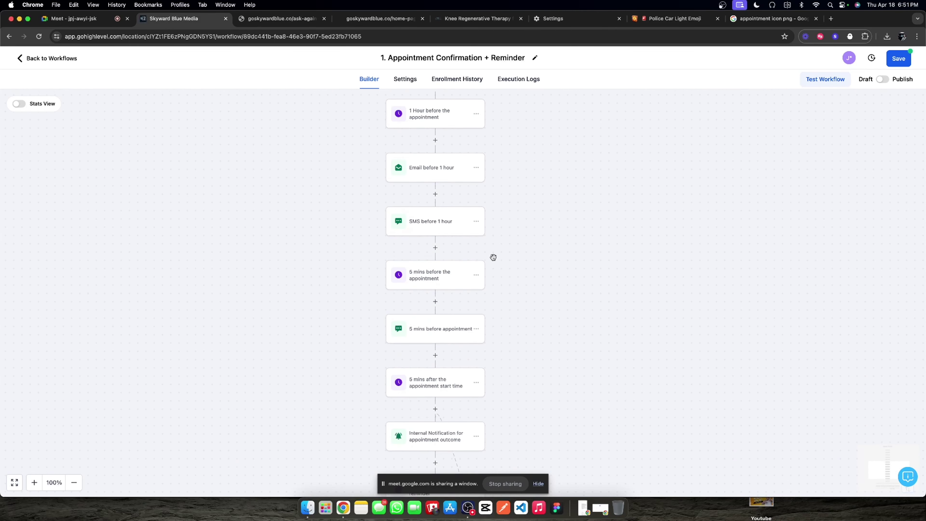
scroll(472, 285, up, 5)
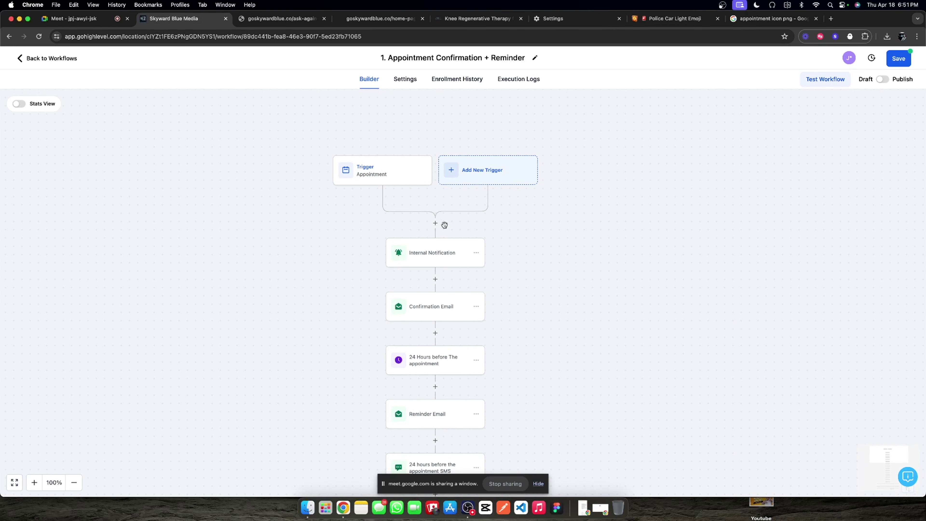
scroll(436, 225, down, 15)
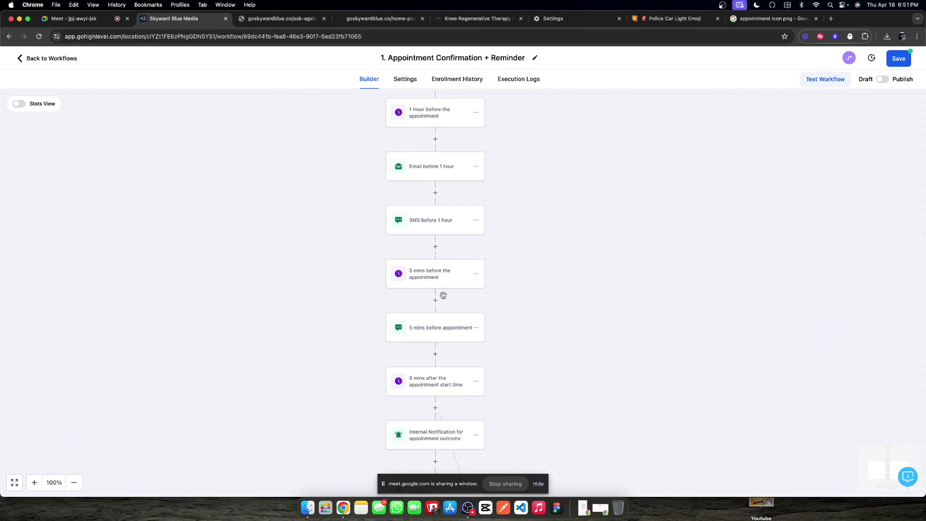
scroll(442, 310, down, 6)
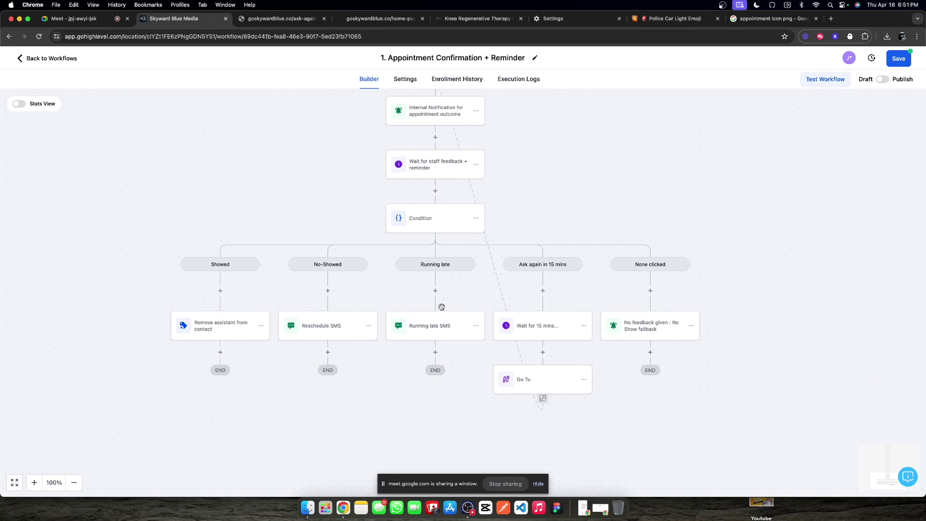
scroll(441, 307, up, 10)
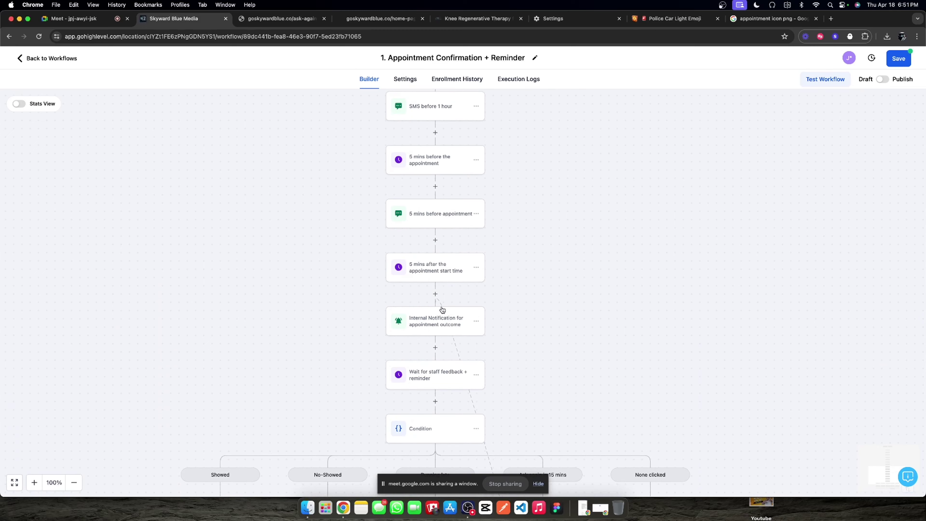
scroll(441, 306, up, 3)
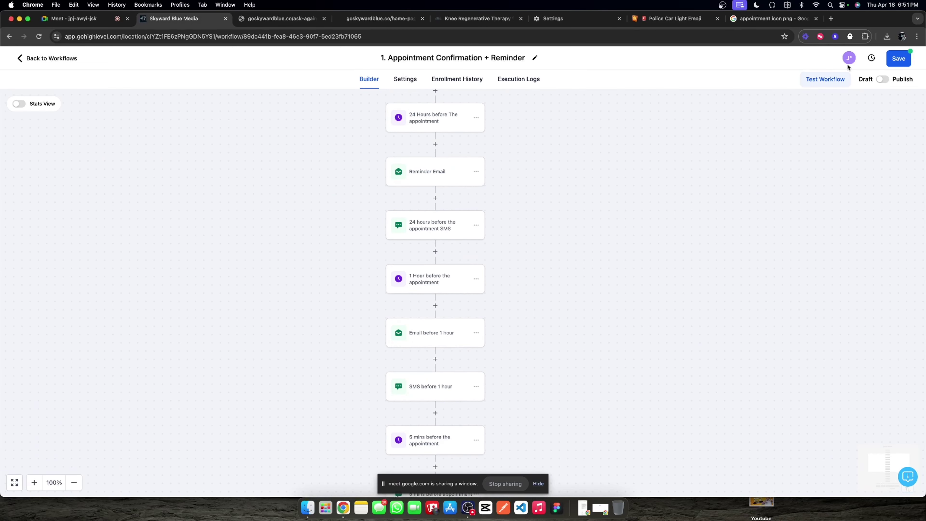
click(883, 79)
click(898, 60)
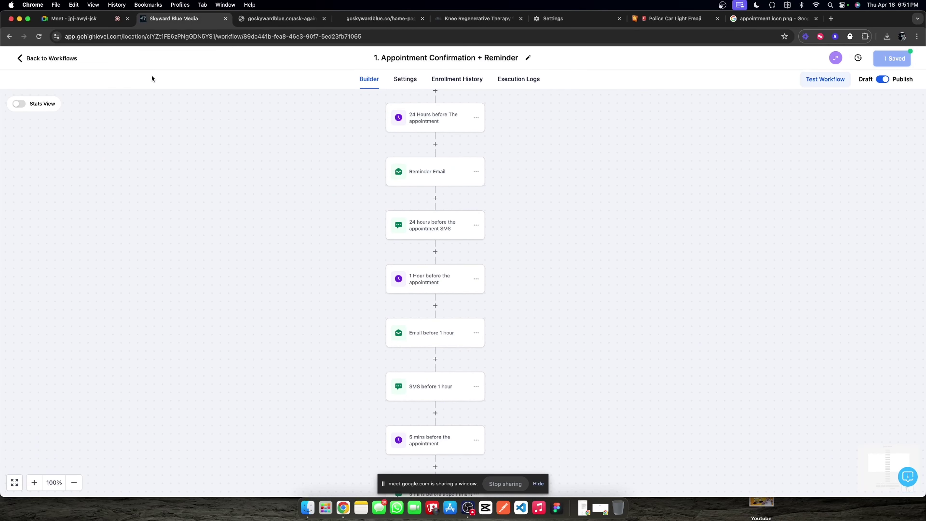
scroll(306, 171, up, 7)
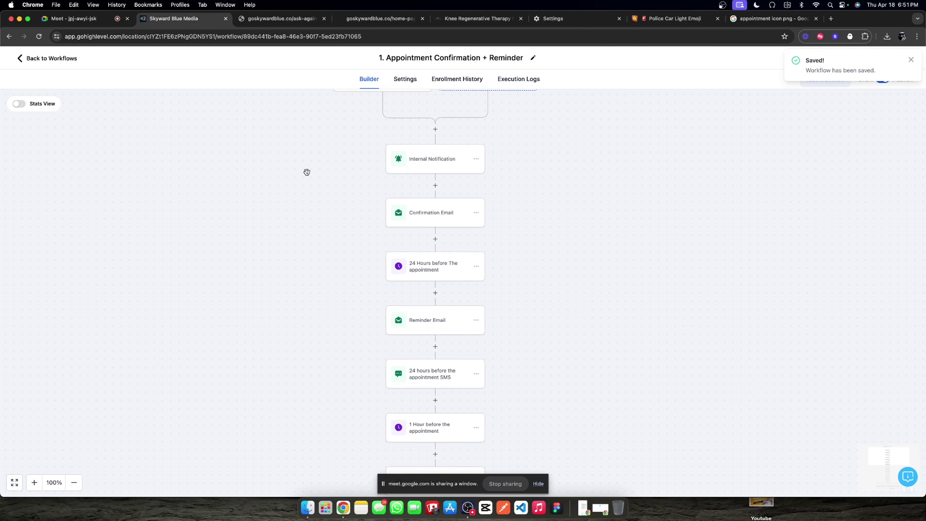
scroll(307, 172, down, 1)
scroll(306, 172, up, 2)
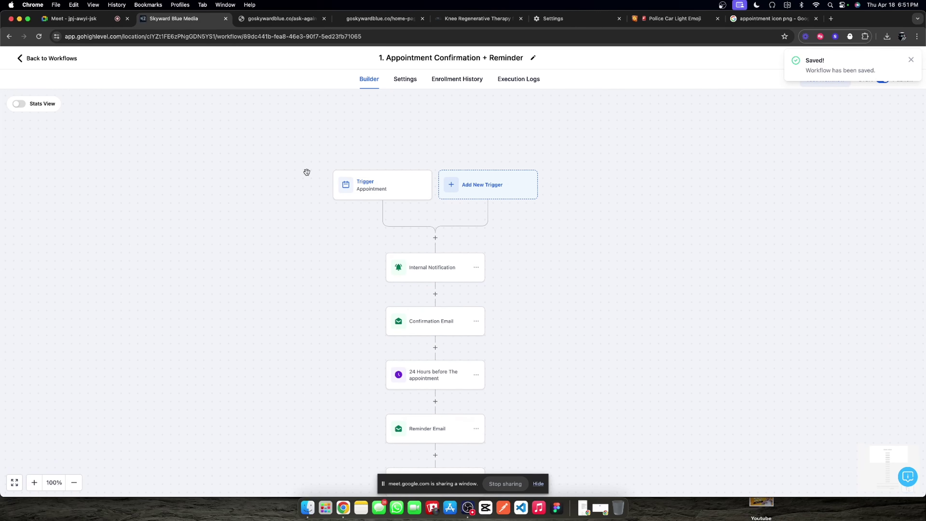
Step: Open the Missed Call Text Back Campaign and review its SMS, push, internal notification and remove steps
click(45, 58)
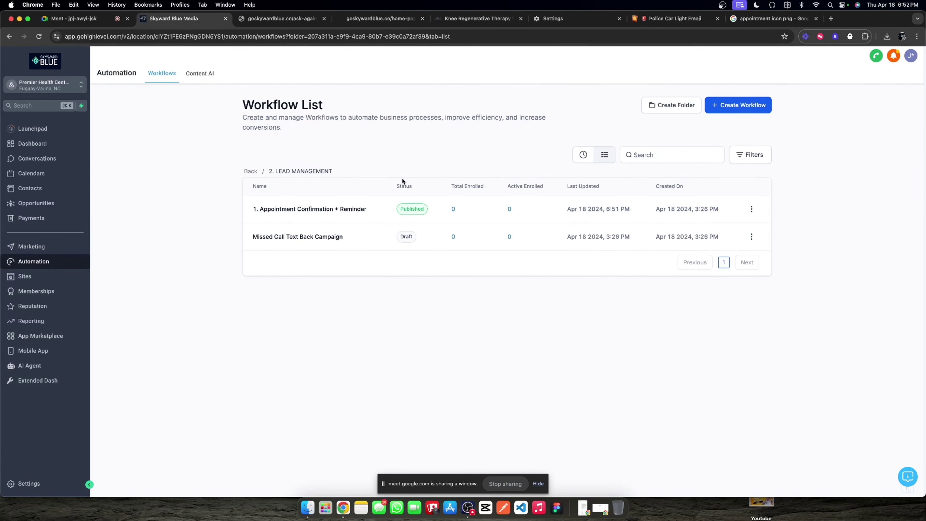
click(314, 237)
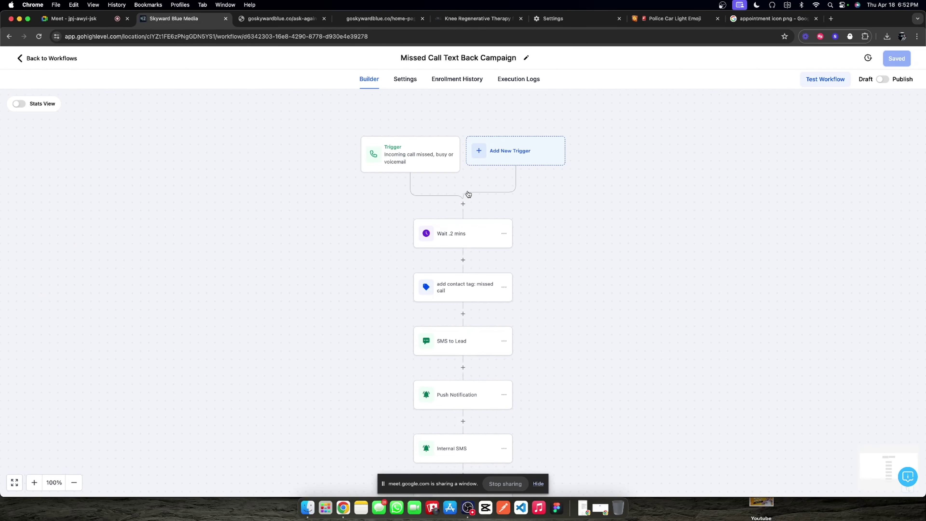
scroll(465, 205, down, 5)
scroll(464, 207, up, 1)
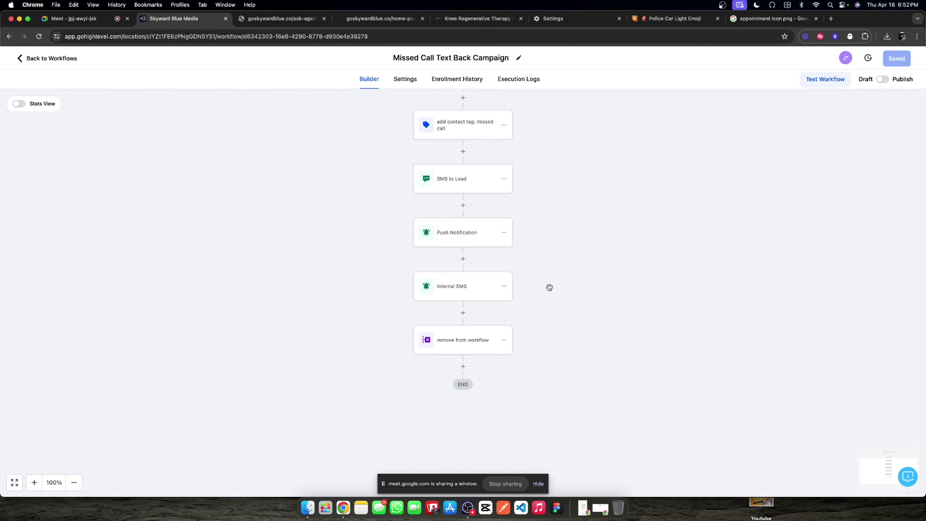
click(452, 345)
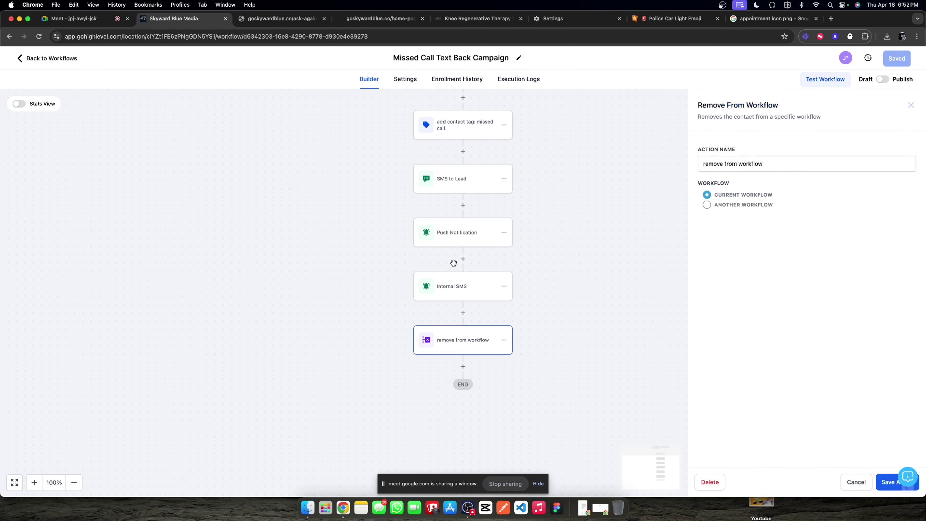
click(458, 289)
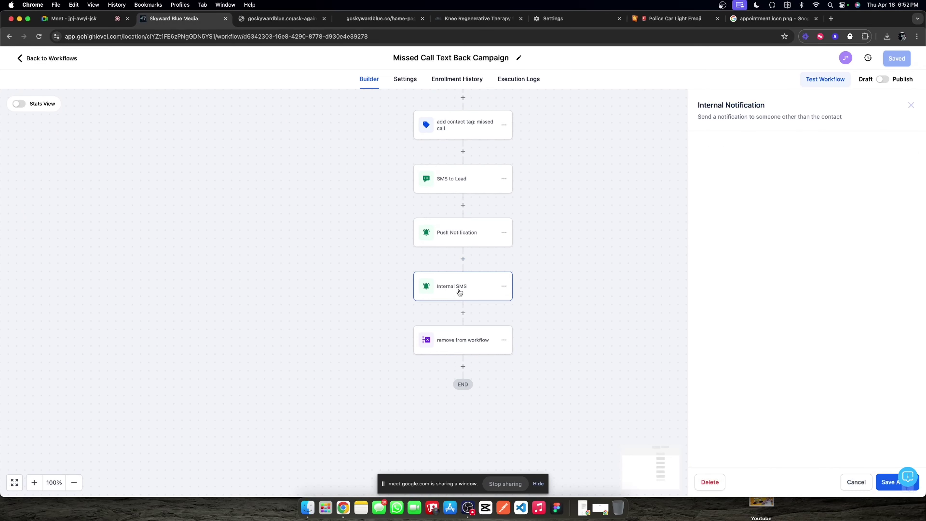
click(467, 242)
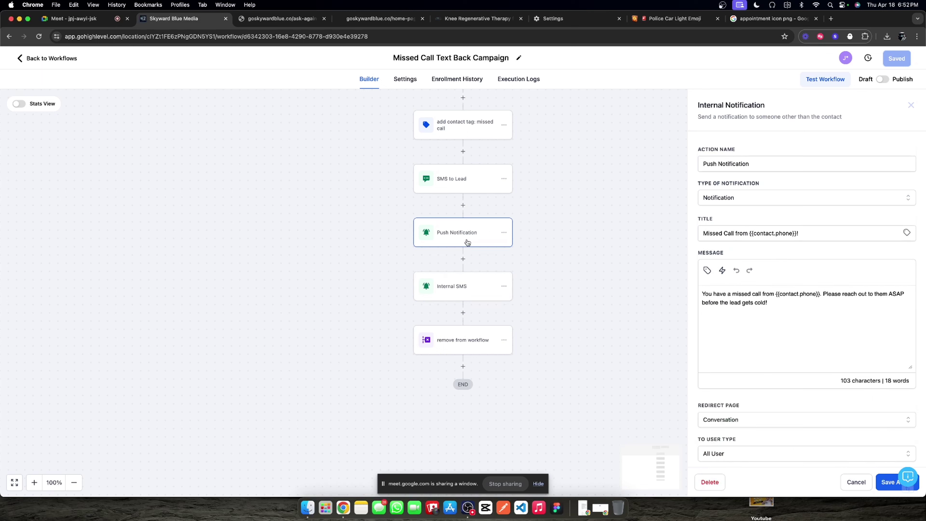
click(472, 181)
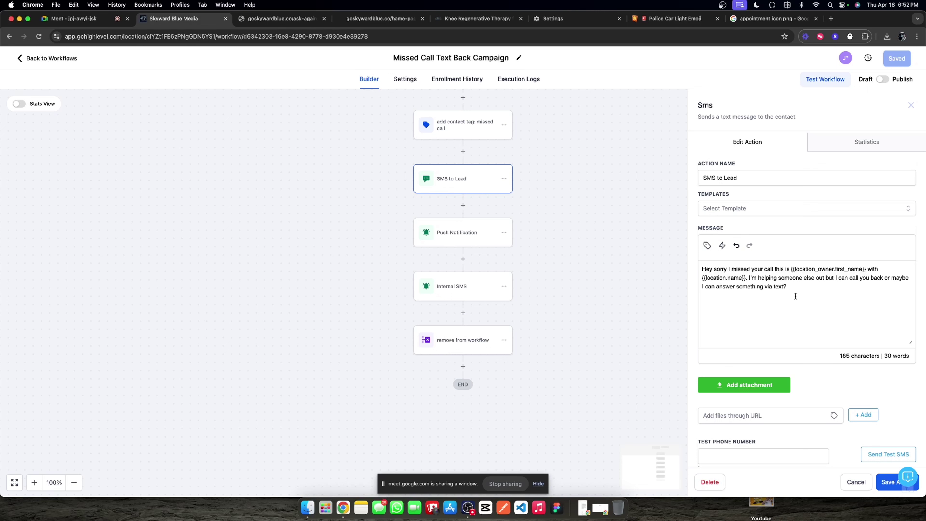
scroll(539, 235, up, 3)
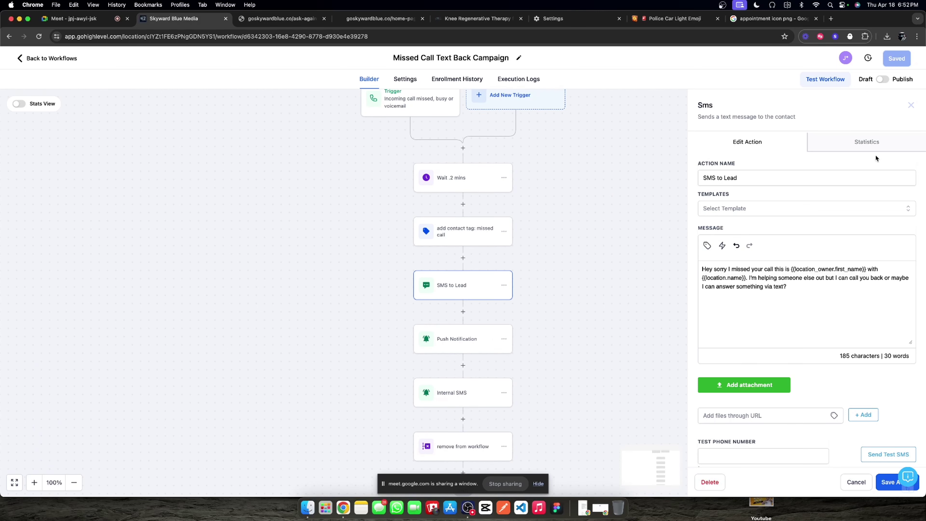
click(910, 105)
scroll(481, 206, down, 3)
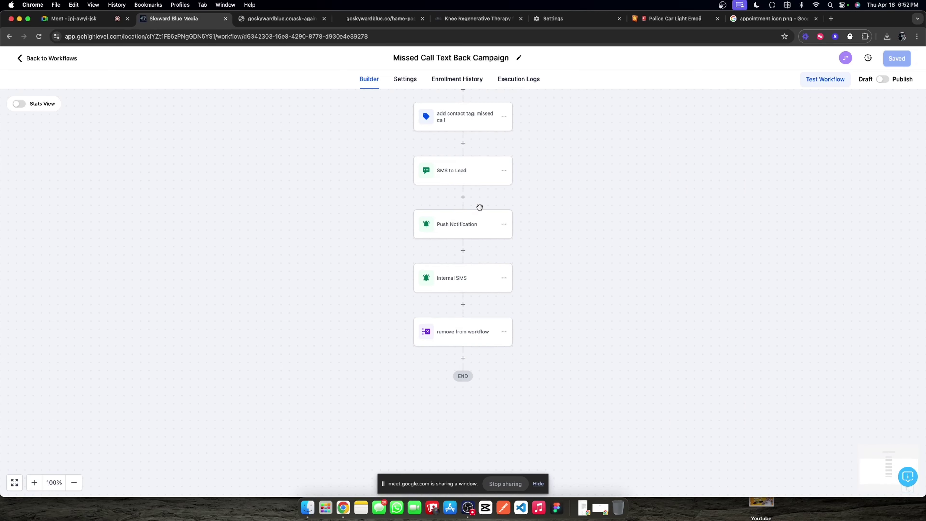
Step: Prefix the title with '2. ', publish and save the workflow, and return to the list
click(399, 62)
text(2.)
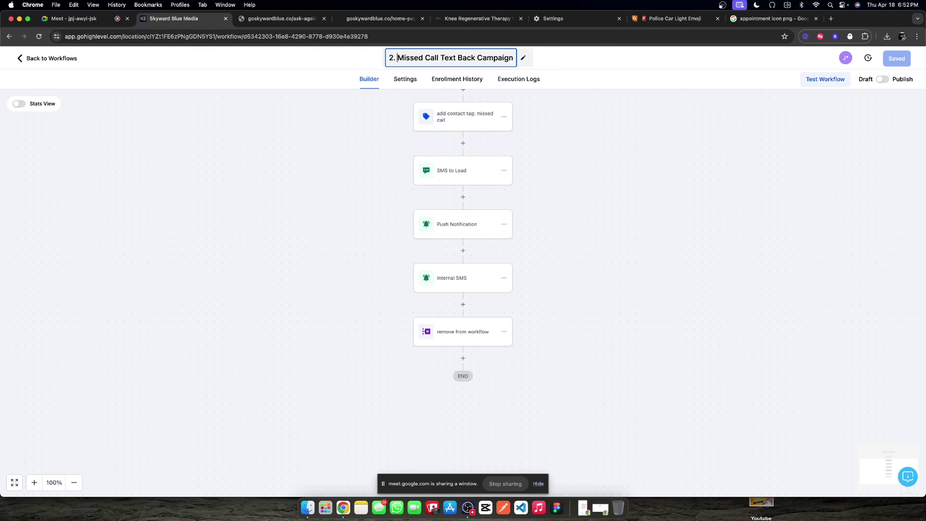
click(604, 85)
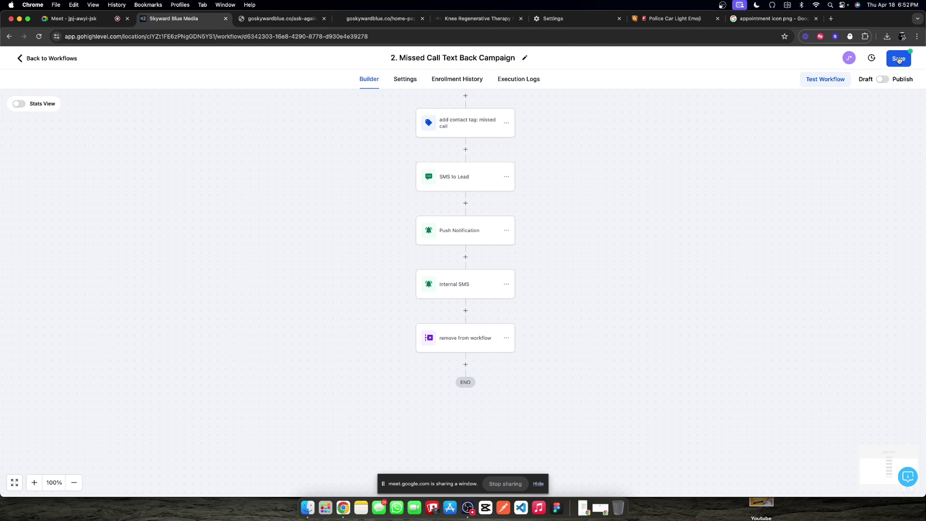
click(883, 79)
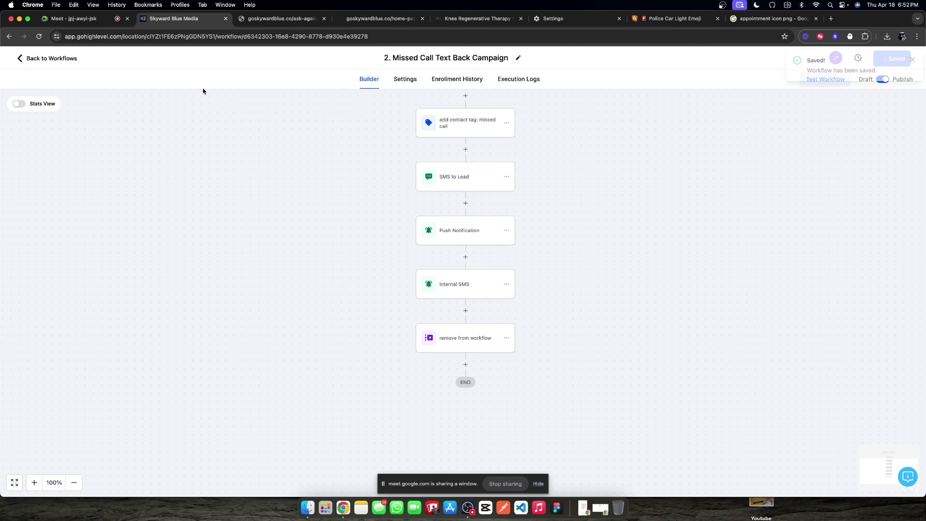
click(79, 60)
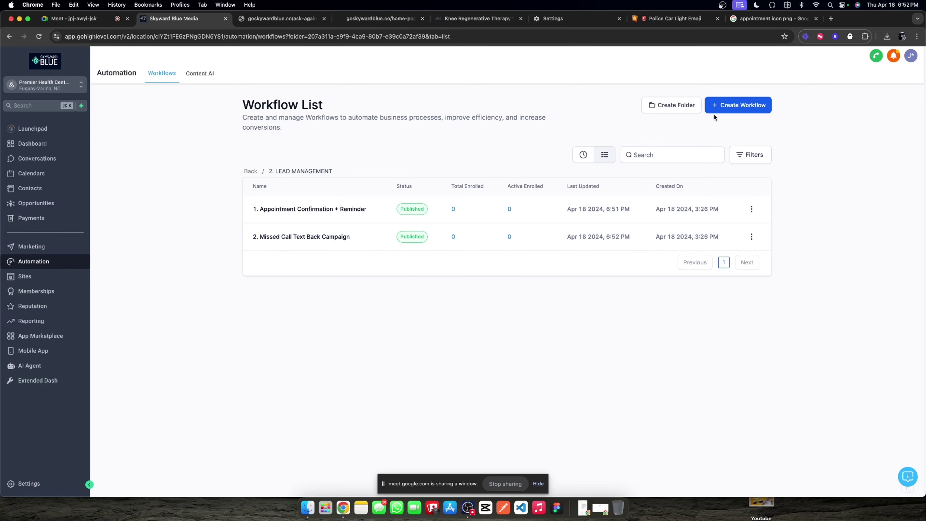
Step: Create a from-scratch workflow and title it '3. Long term nurture'
click(740, 106)
click(360, 223)
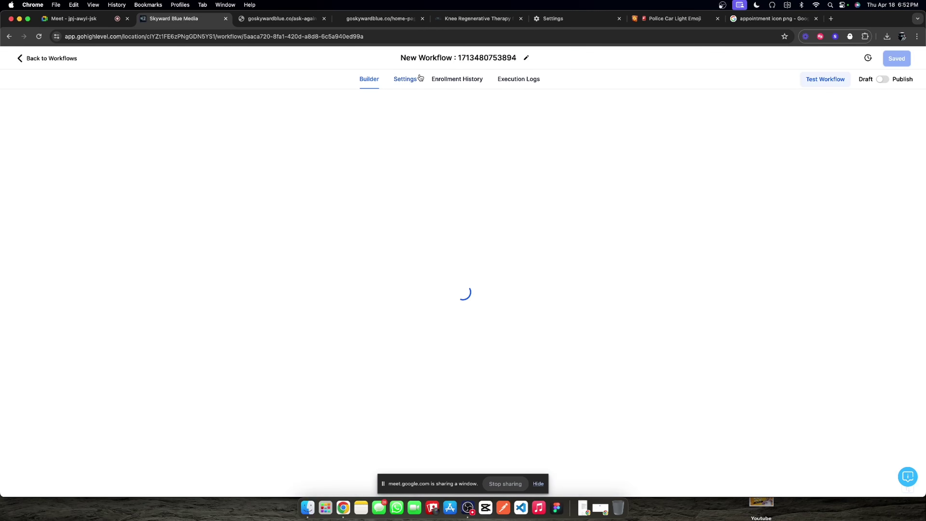
click(458, 57)
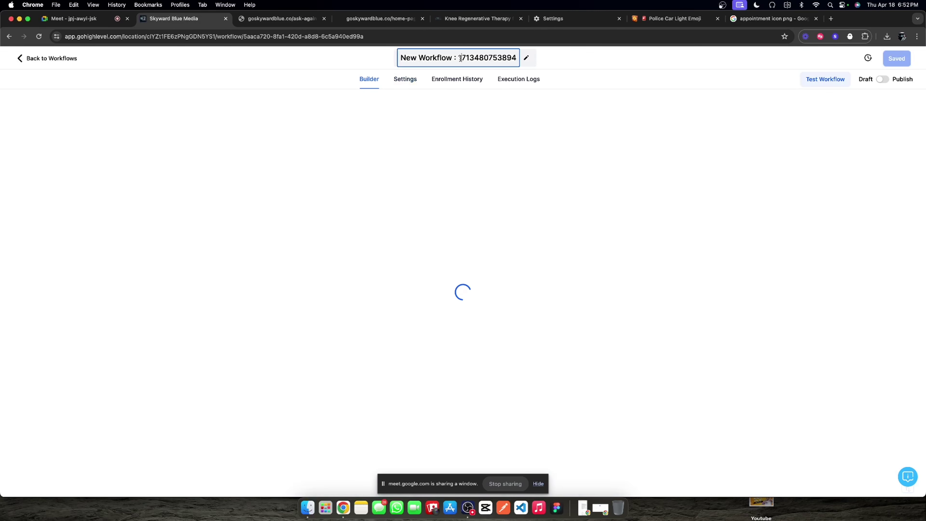
key(super+a)
text(3. )
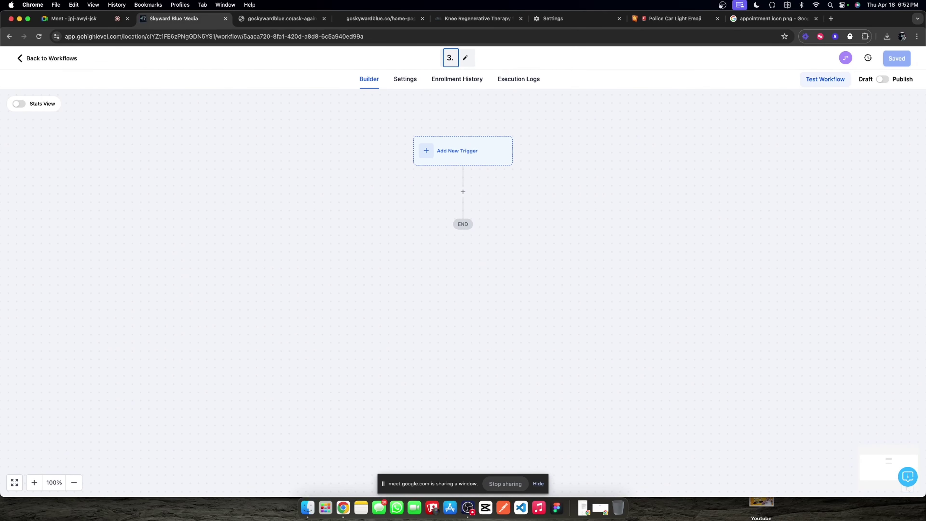
text(Long term nur)
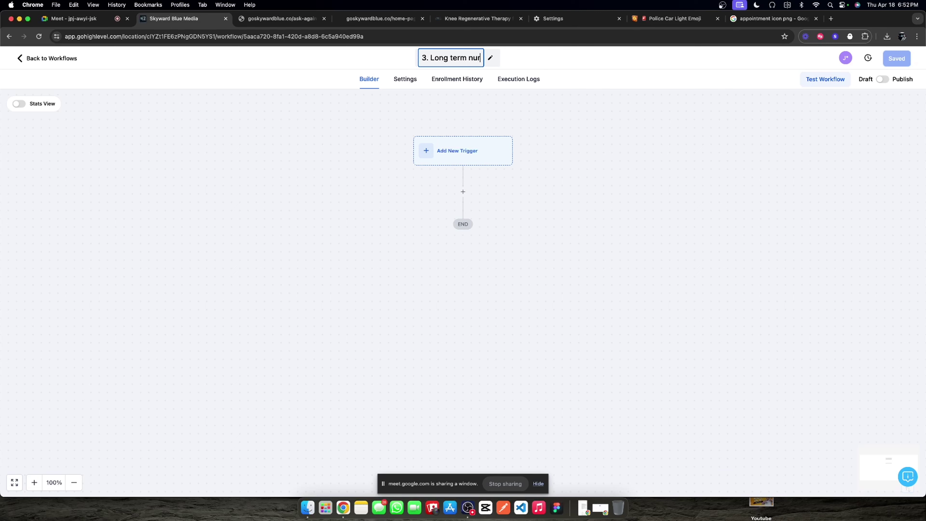
text(ture)
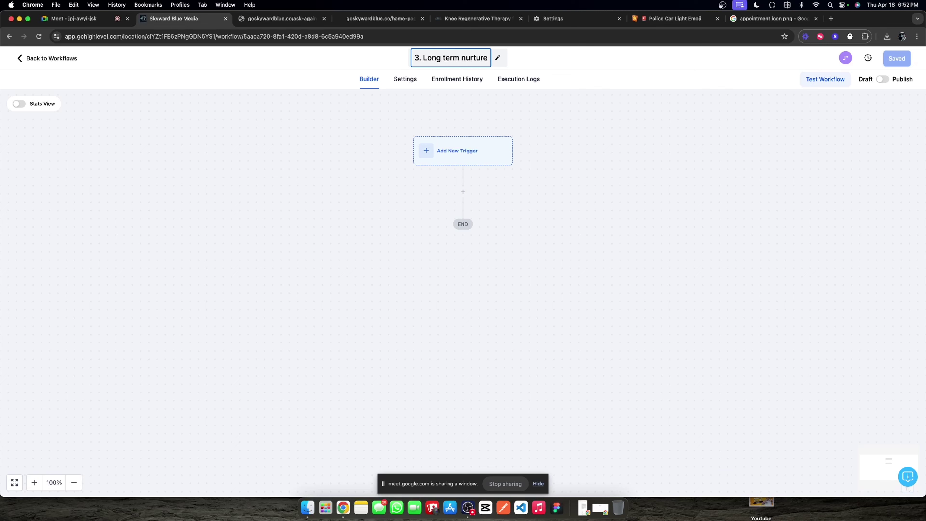